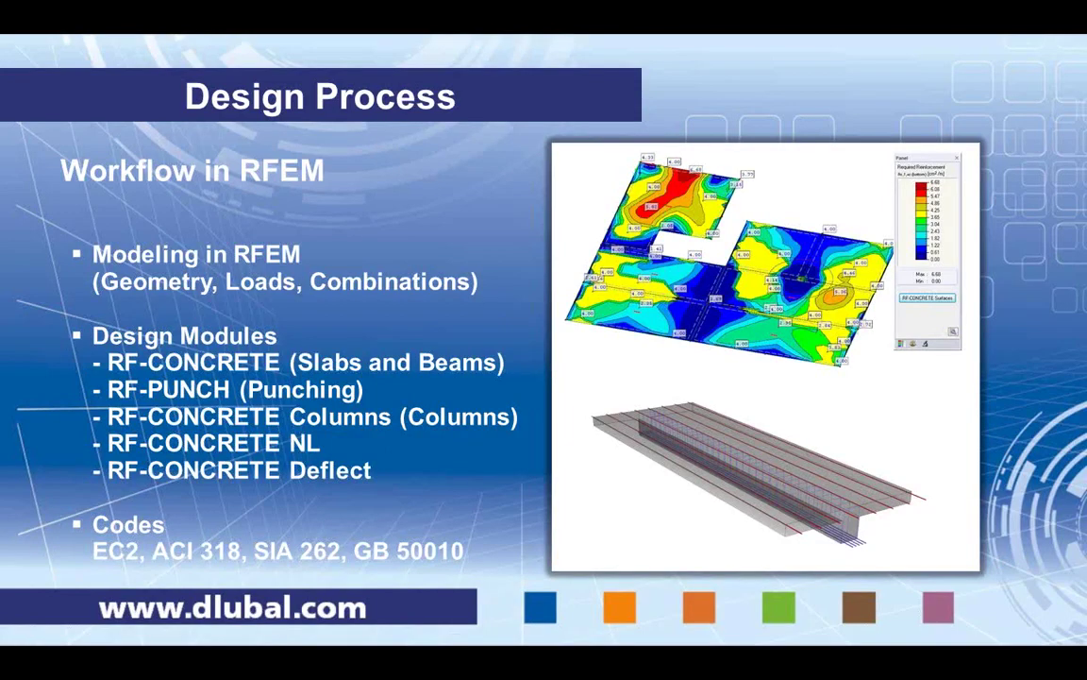
# - Advance the presentation to the Live Demo slide and switch to another program
pyautogui.click(23, 313)
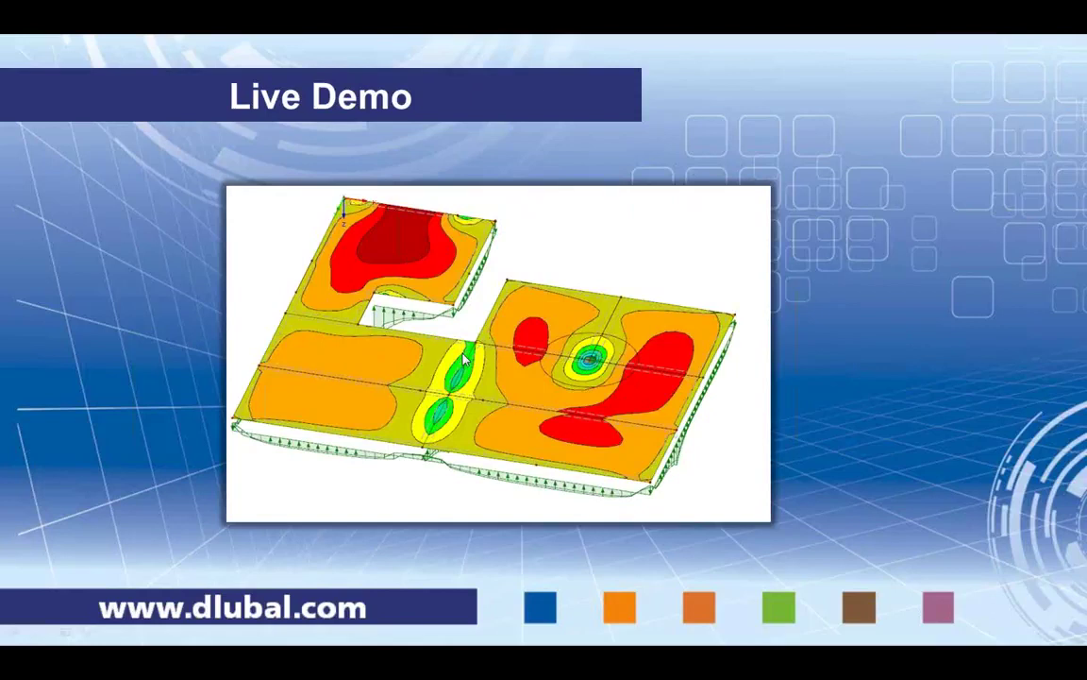
pyautogui.hotkey('alt', 'Tab')
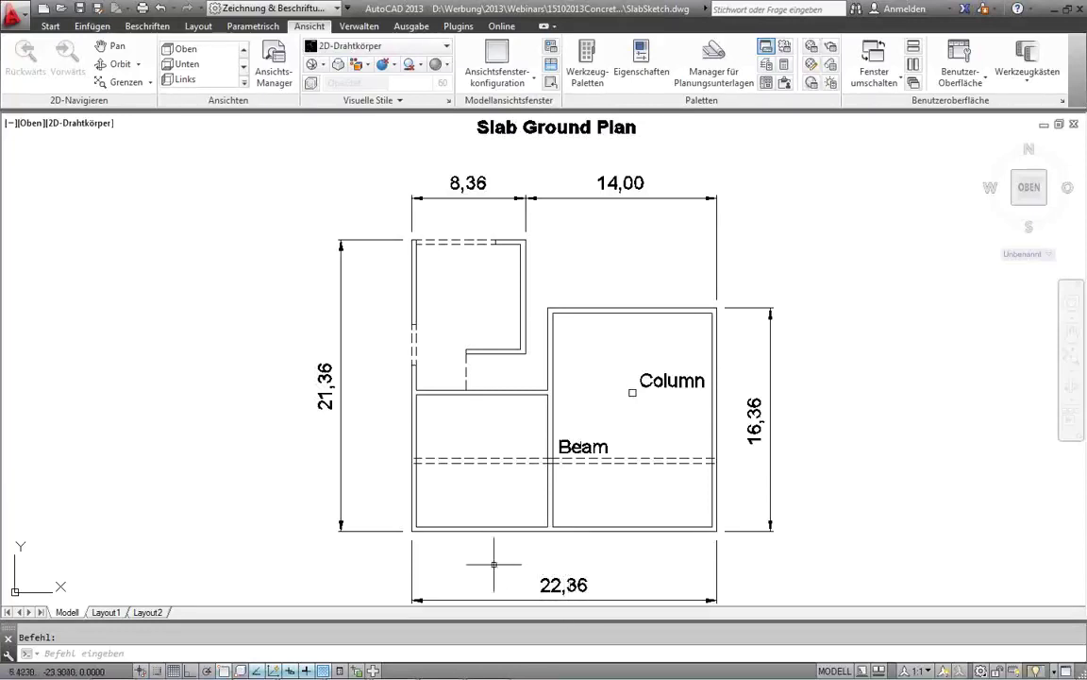
# - Bring the empty RFEM 5 window to the front from the taskbar
pyautogui.click(488, 666)
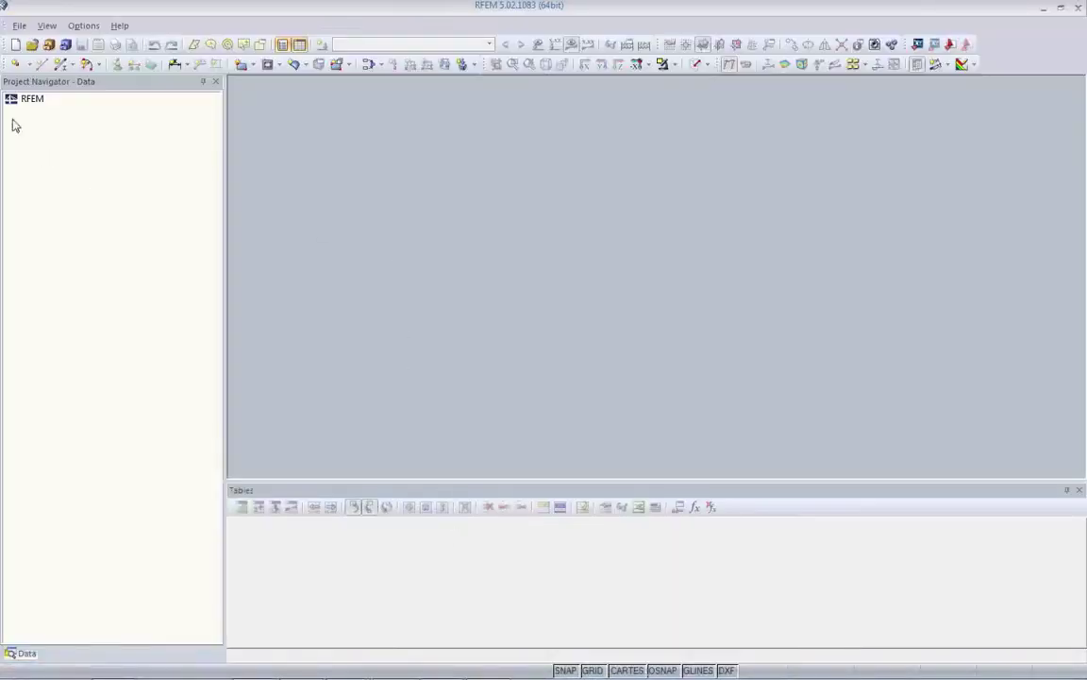
# - Create a 2D-XY model 'Slab 1' in project Webinar using EN 1990 with the CEN annex
pyautogui.click(15, 44)
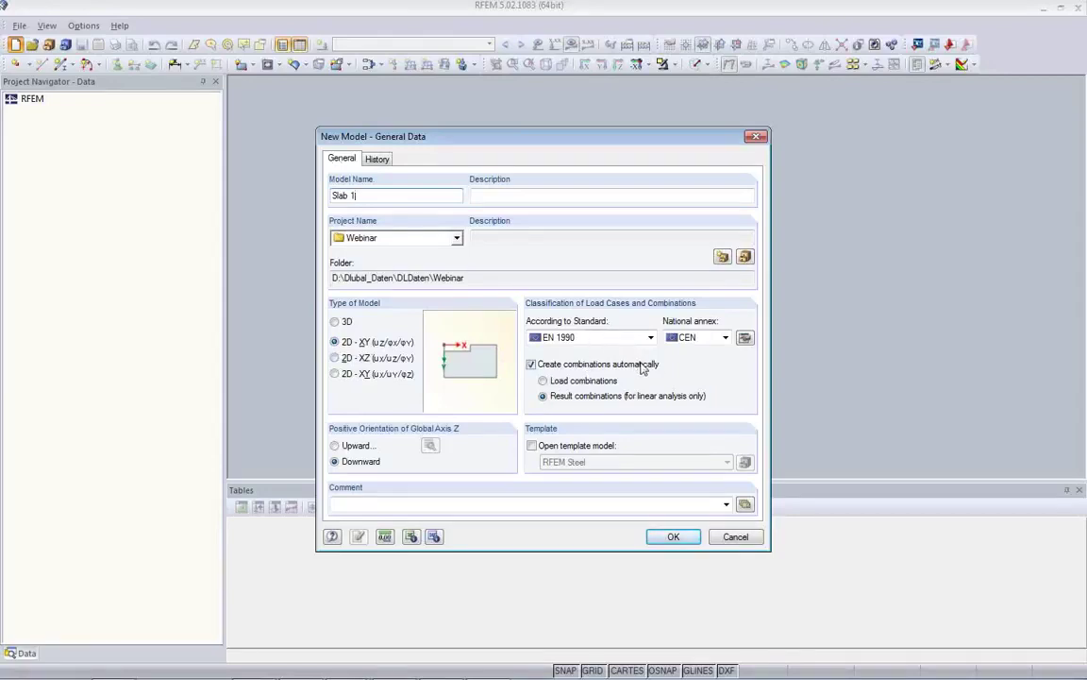
pyautogui.click(725, 337)
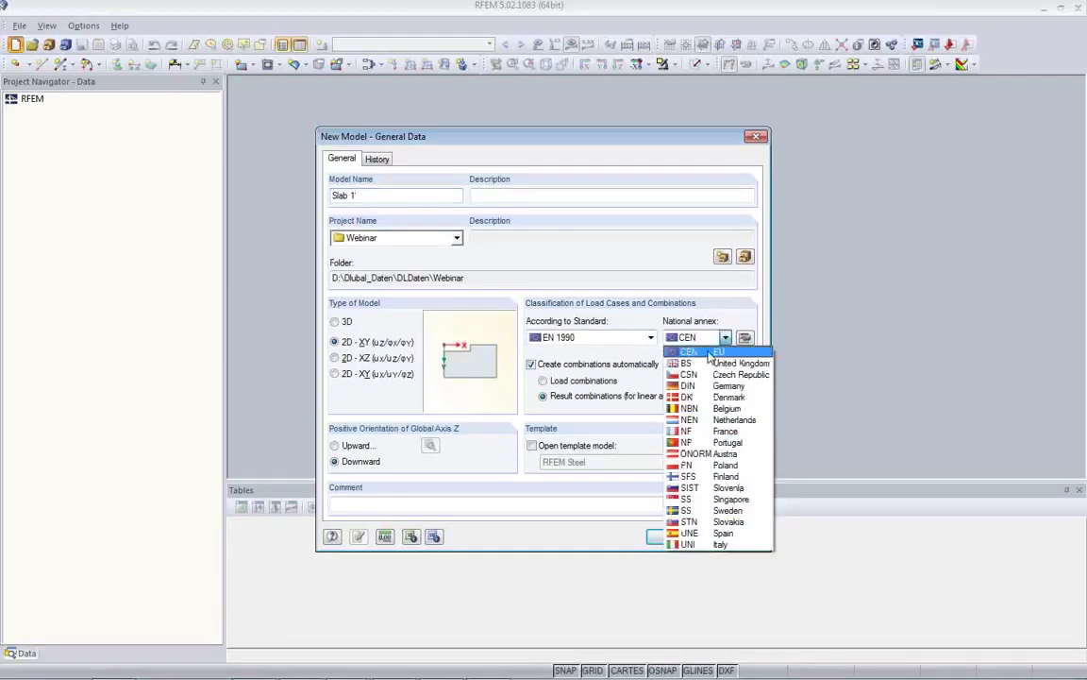
pyautogui.click(710, 353)
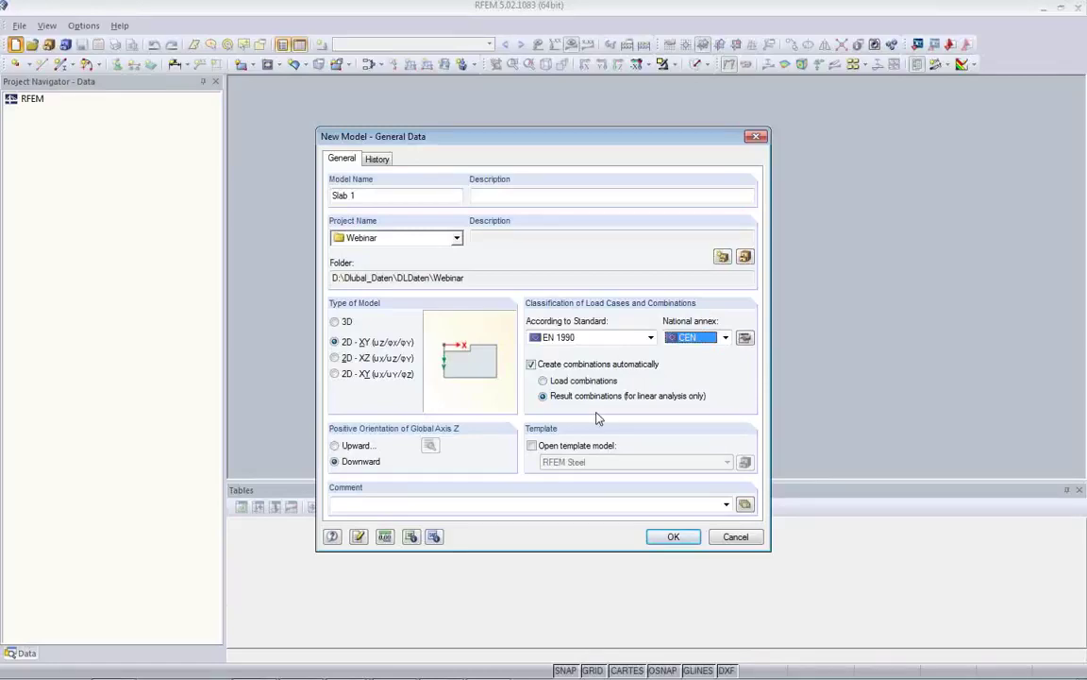
pyautogui.click(670, 537)
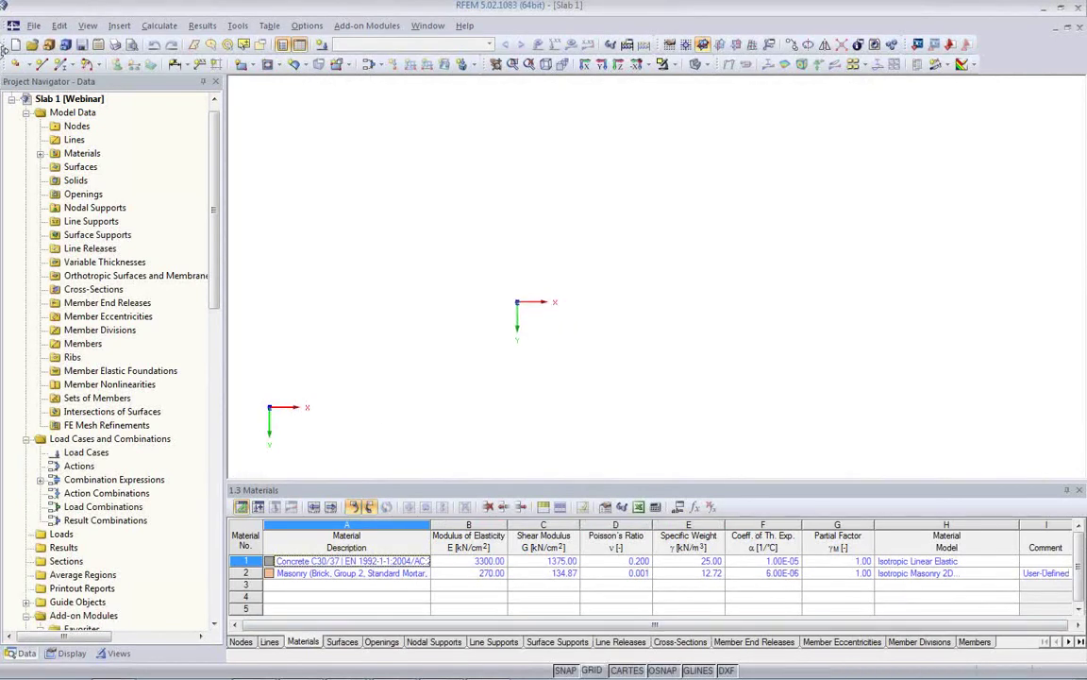
# - Look through the File > Import format options, then cancel without importing
pyautogui.click(34, 25)
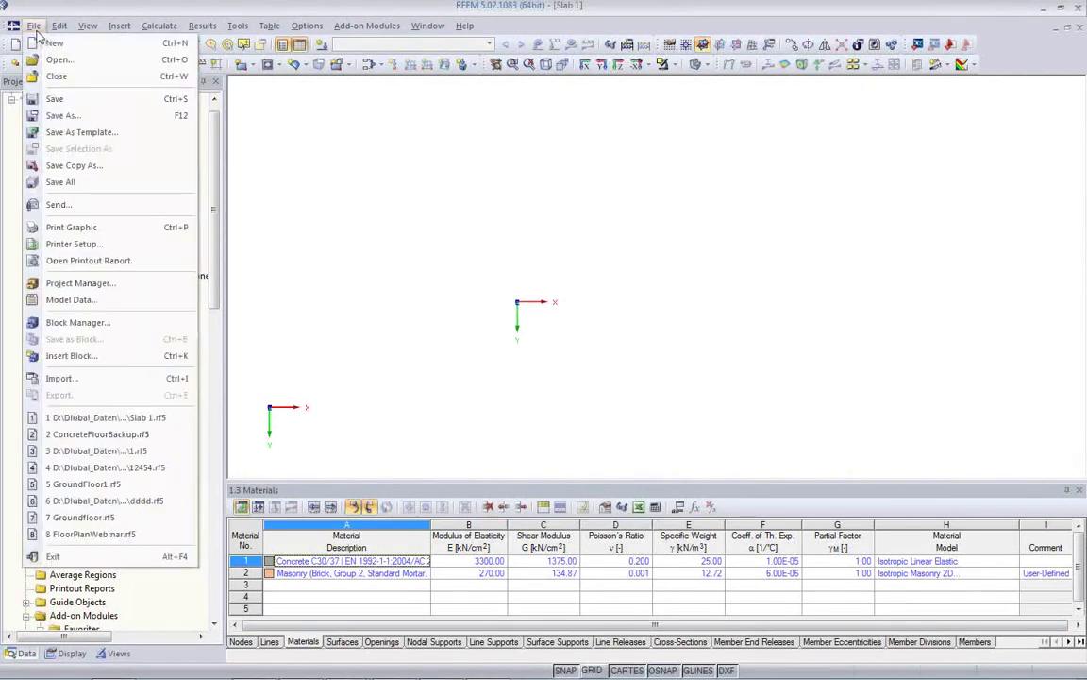
pyautogui.click(34, 26)
pyautogui.click(34, 27)
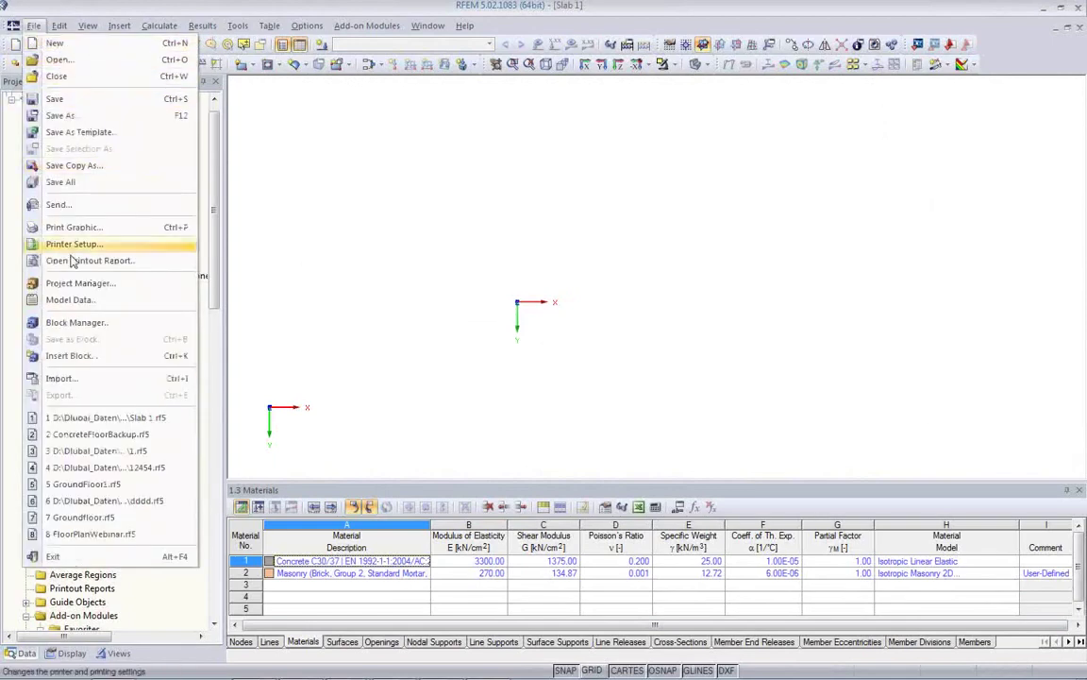
pyautogui.click(63, 378)
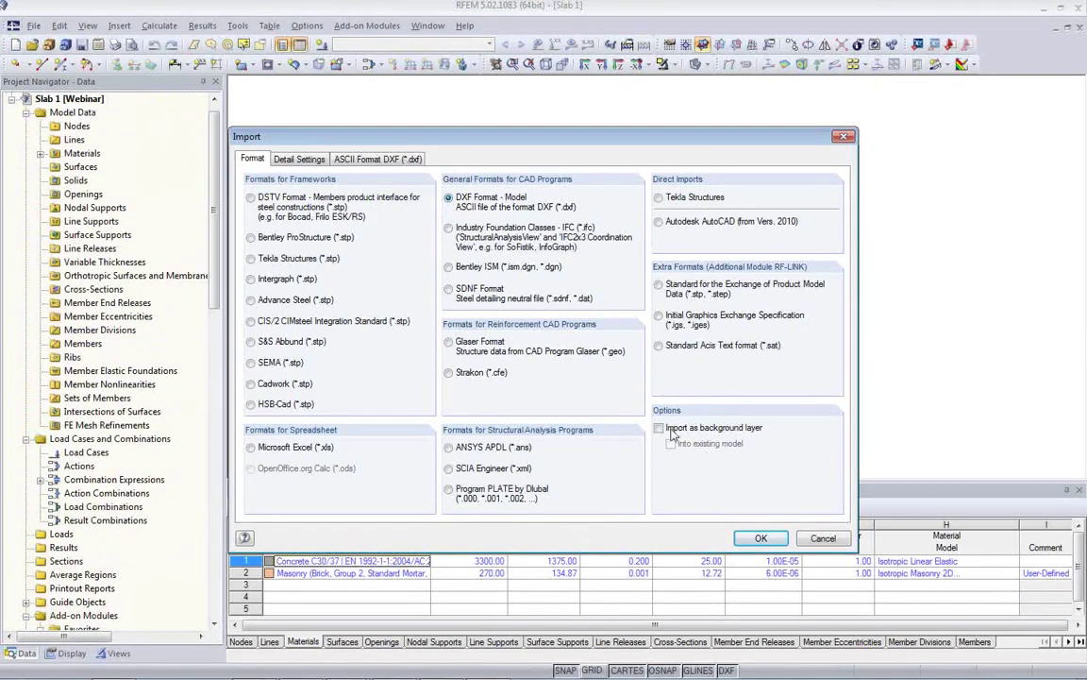
pyautogui.click(820, 539)
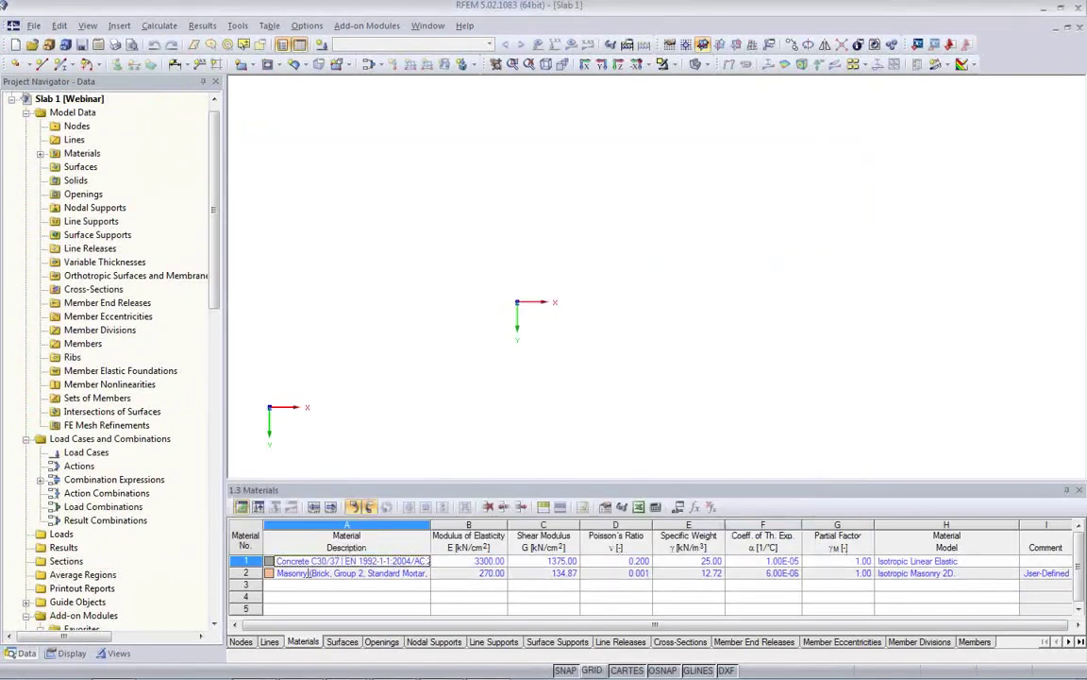
# - Start a new background layer under Guide Objects from FloorPlanWalls.dxf
pyautogui.scroll(-5, 125, 460)
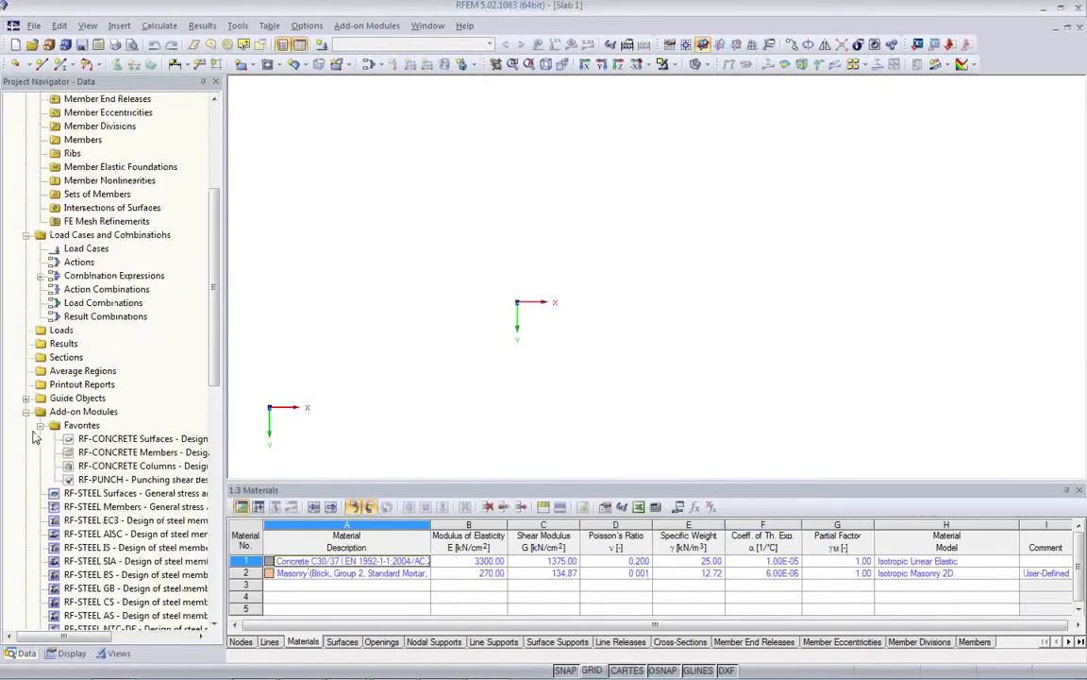
pyautogui.click(26, 398)
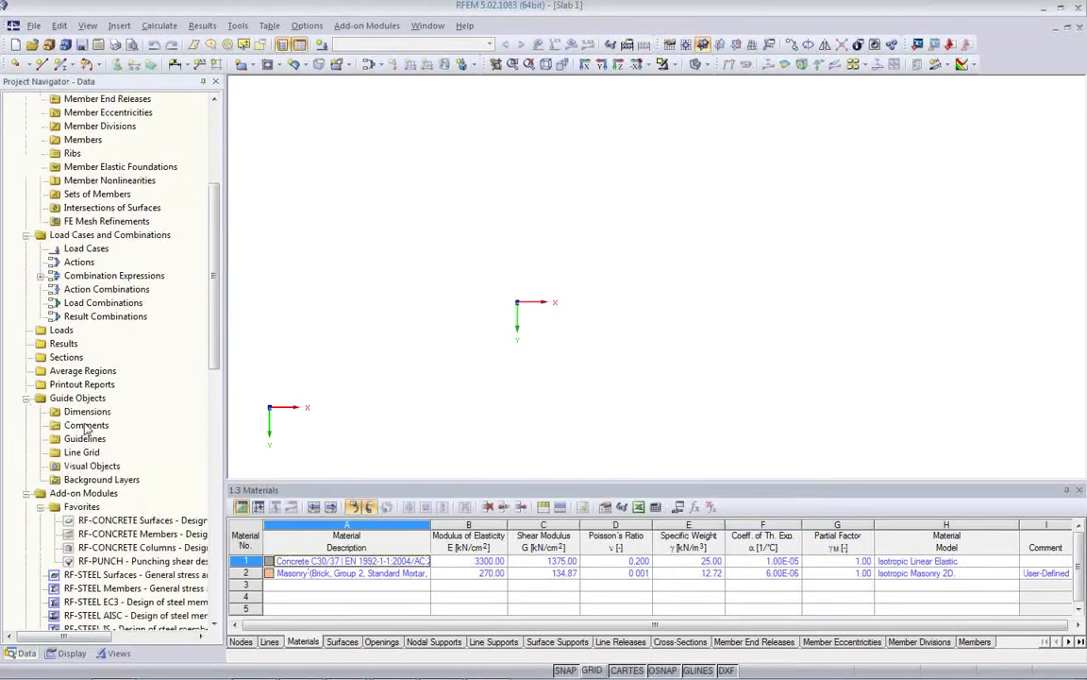
pyautogui.click(93, 481)
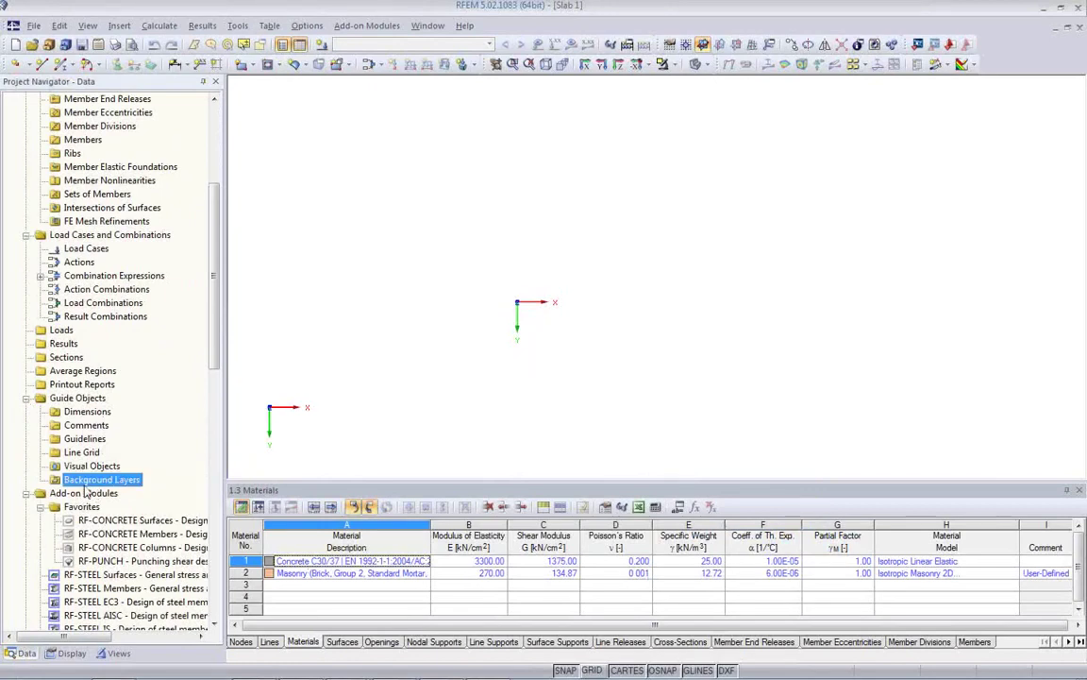
pyautogui.rightClick(100, 486)
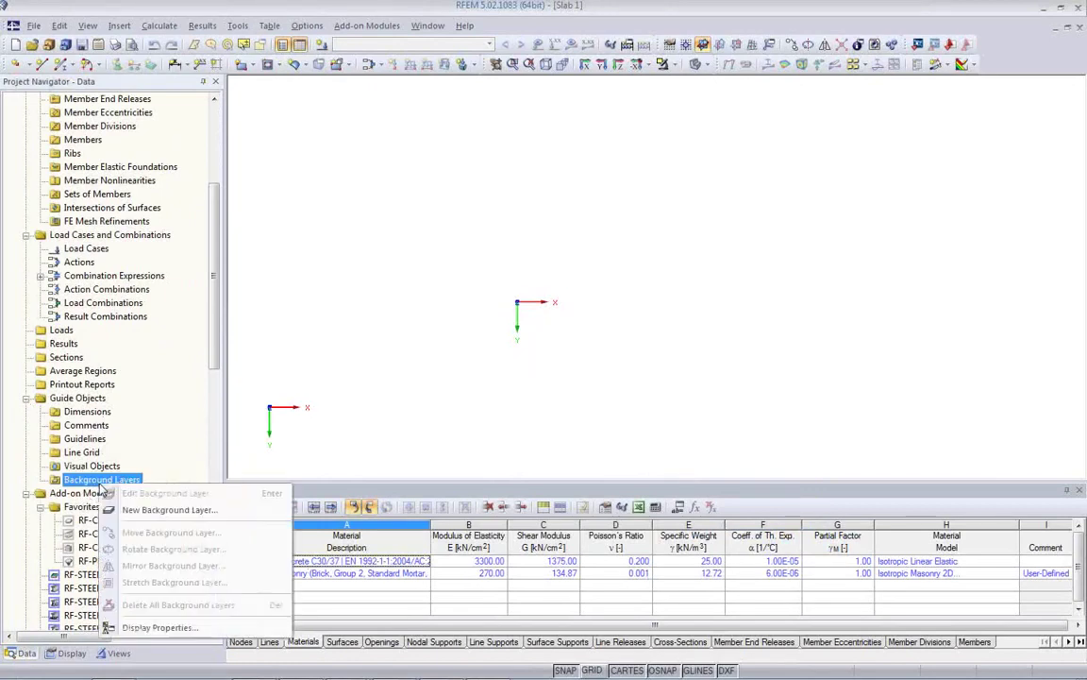
pyautogui.click(155, 510)
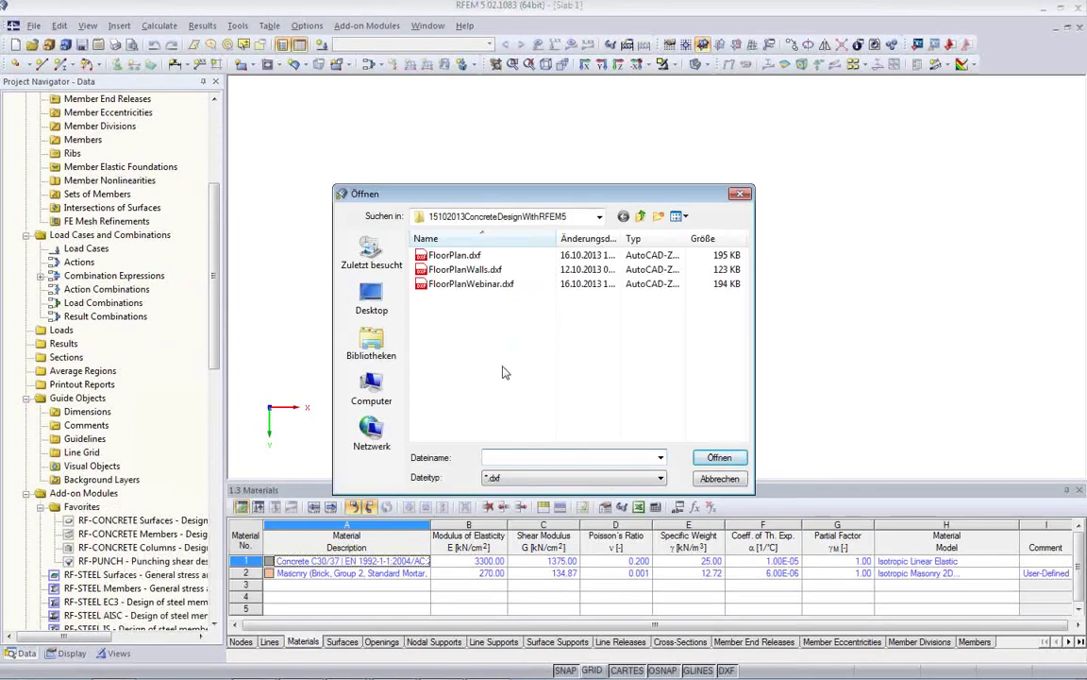
pyautogui.click(464, 270)
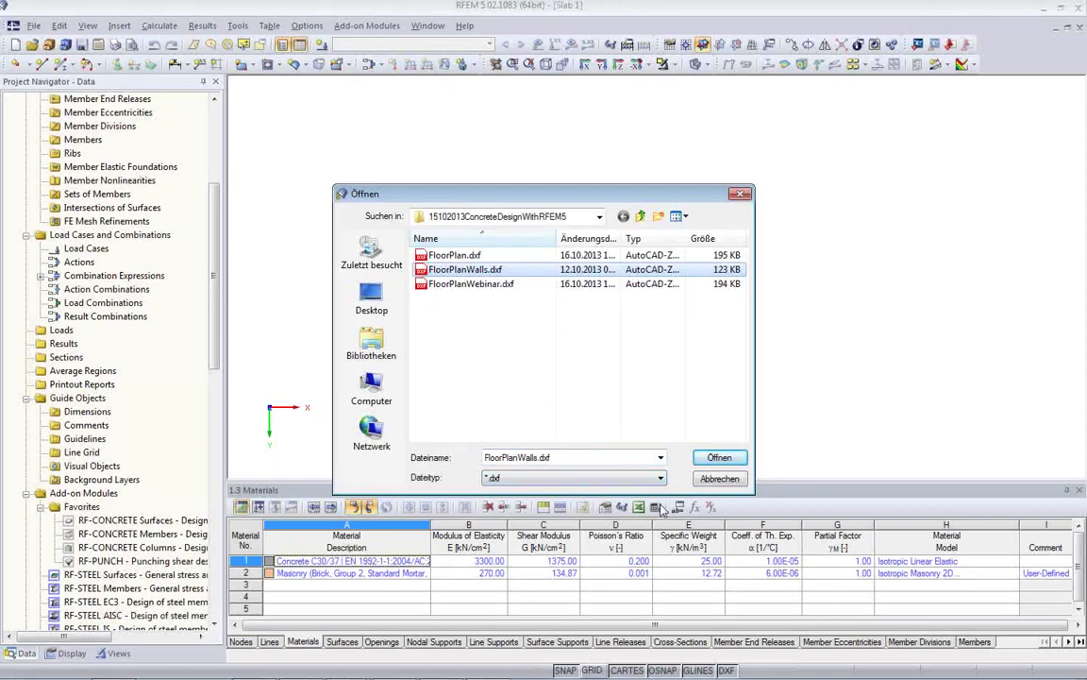
pyautogui.click(719, 457)
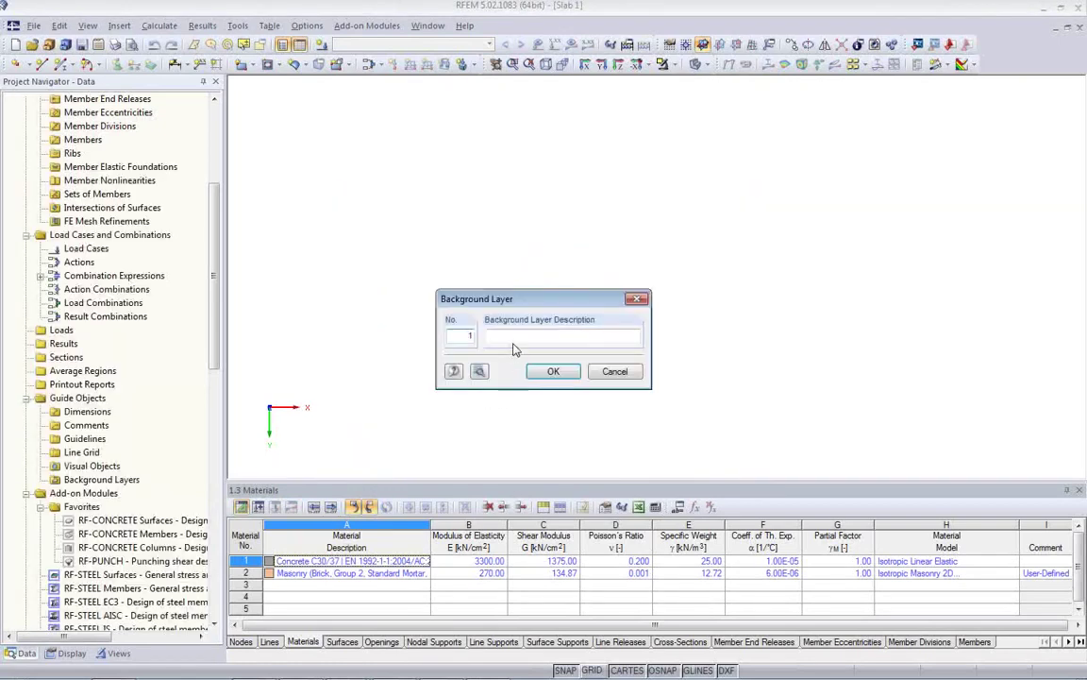
# - Describe background layer 1 as 'Sketch from CAD', import all DXF layers, and confirm
pyautogui.click(511, 337)
pyautogui.write('Sketch ')
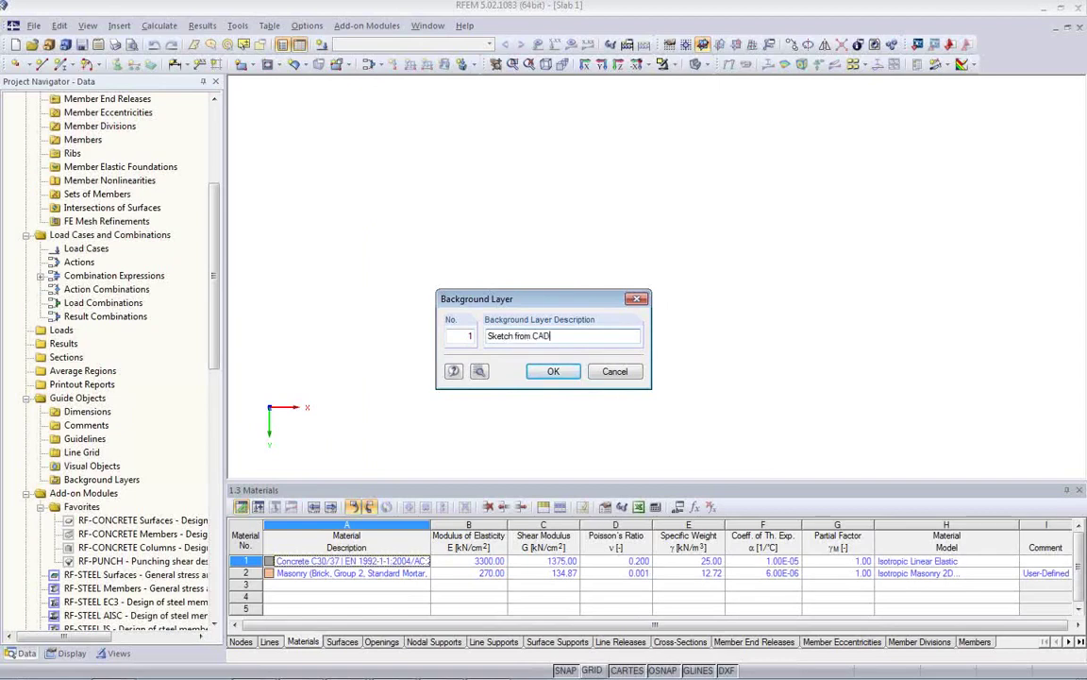
pyautogui.write('from CAD')
pyautogui.click(478, 371)
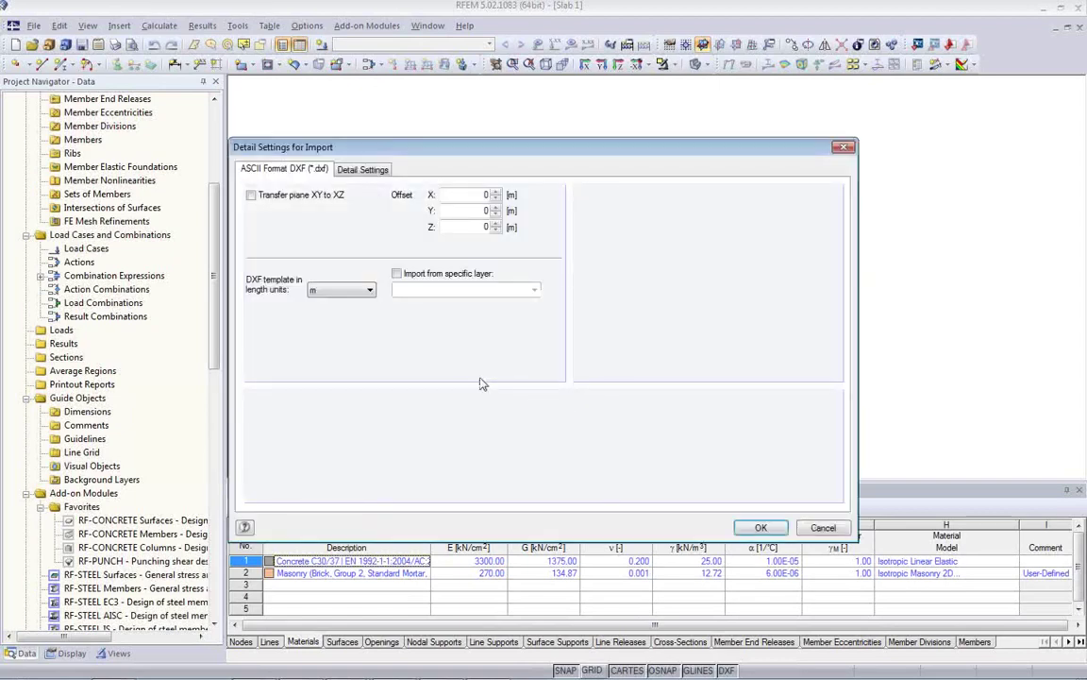
pyautogui.click(397, 273)
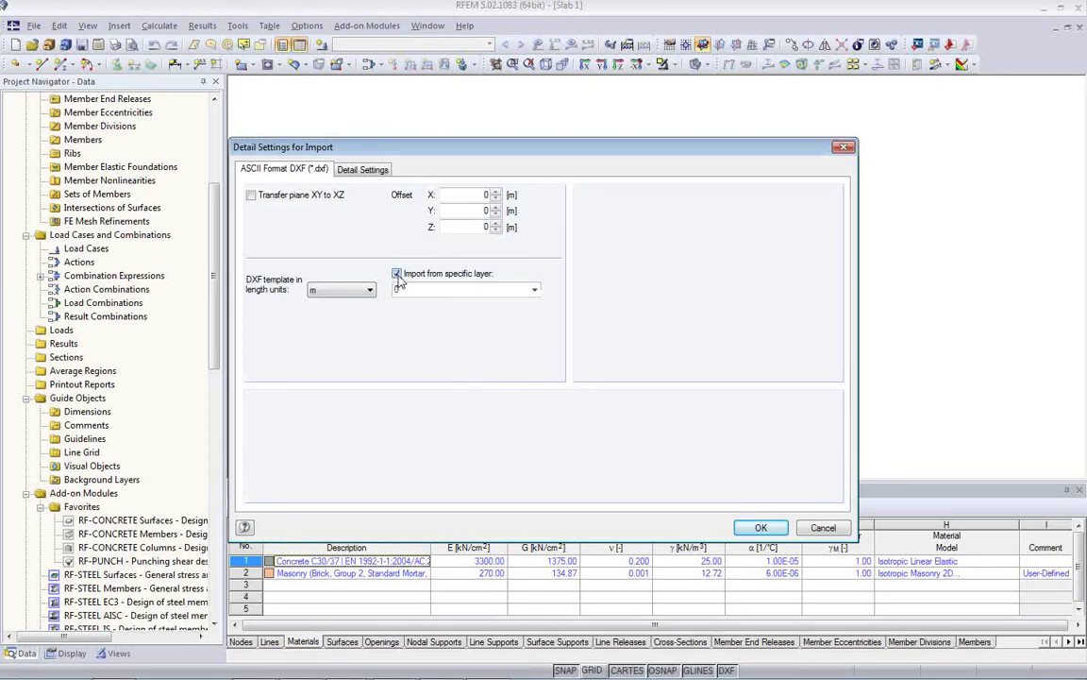
pyautogui.click(535, 290)
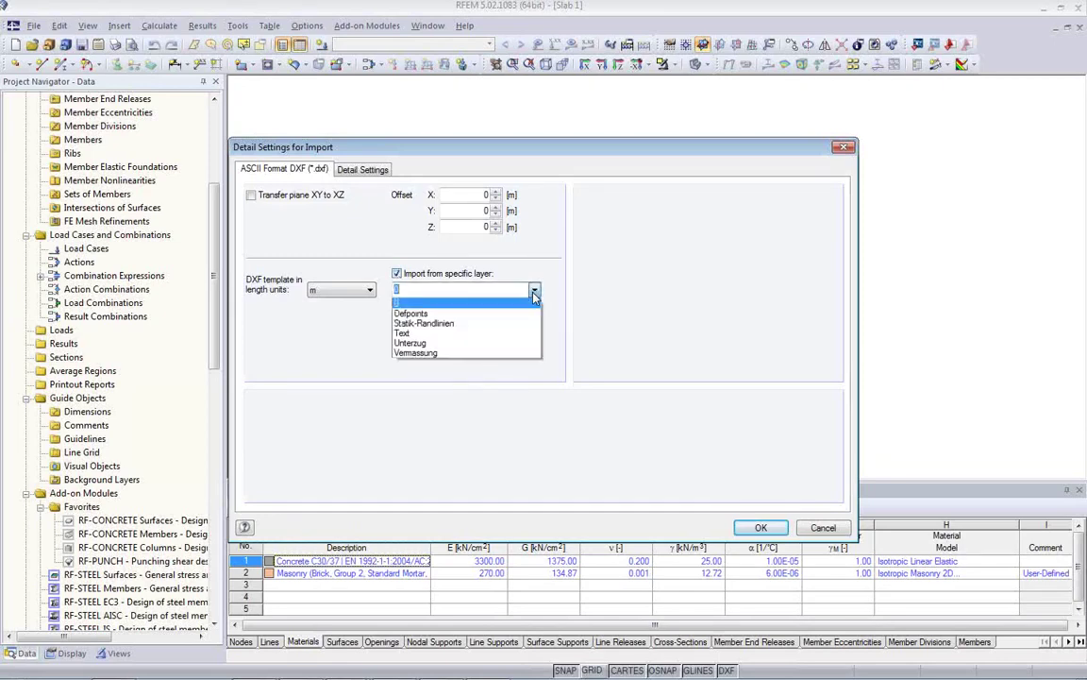
pyautogui.click(397, 274)
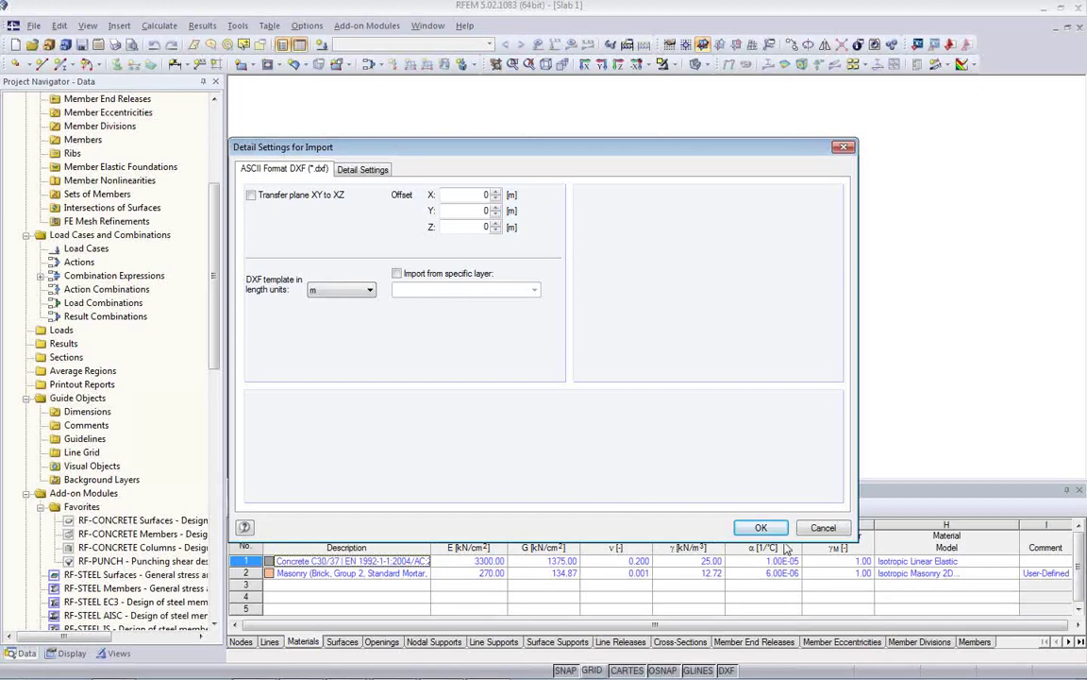
pyautogui.click(763, 528)
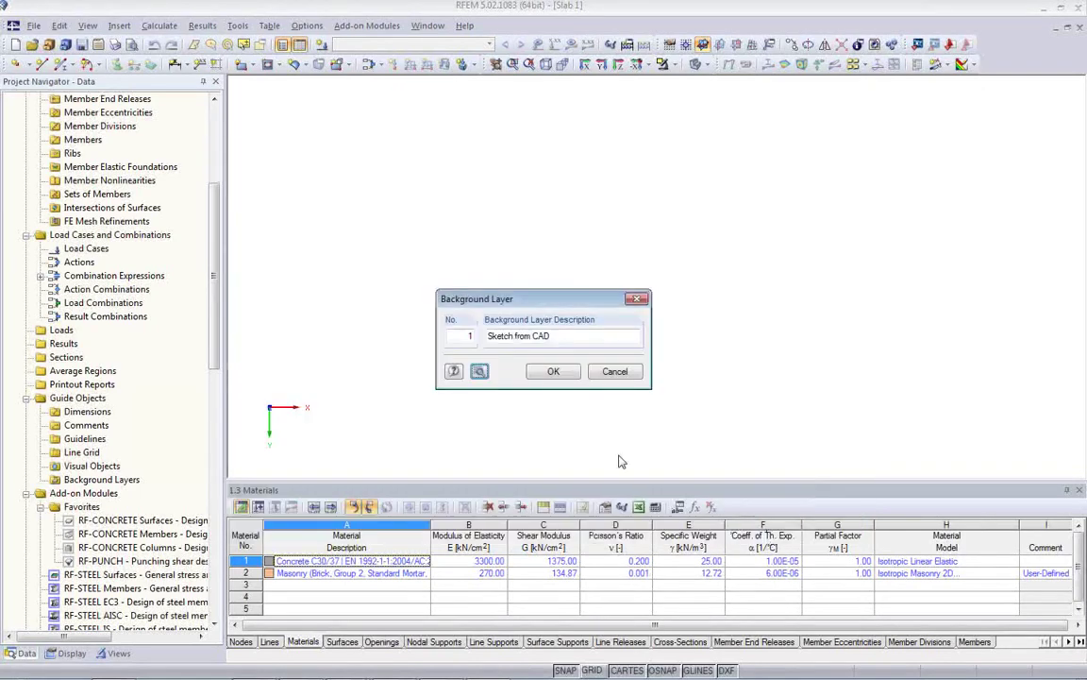
pyautogui.click(553, 372)
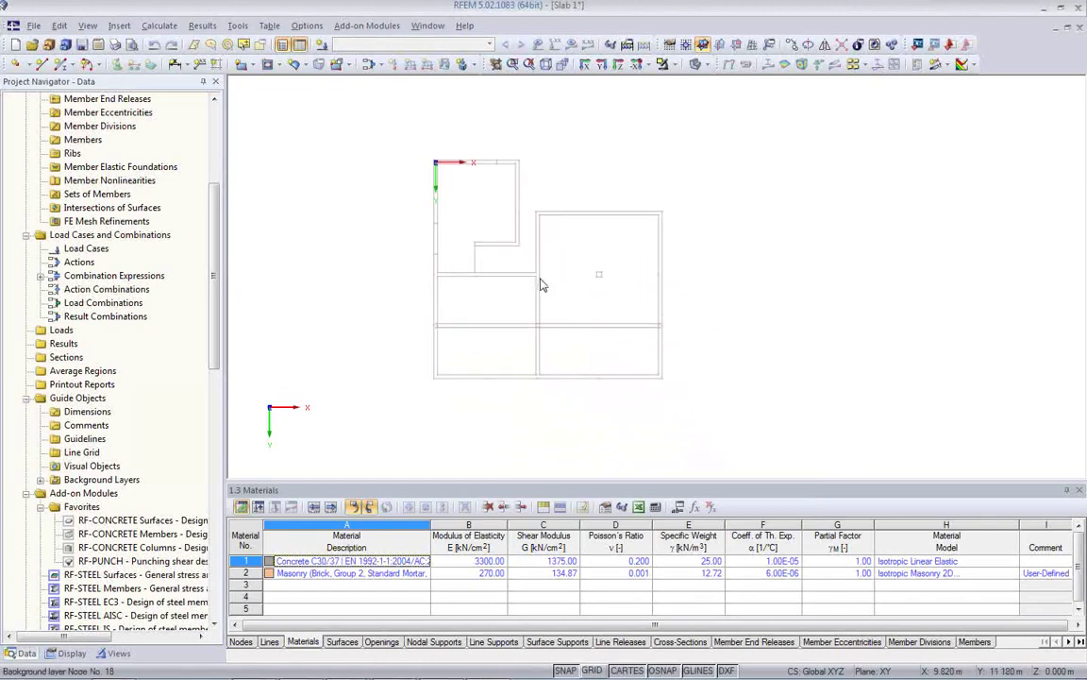
# - Zoom and pan the view until the whole L-shaped slab outline is visible
pyautogui.scroll(-1, 548, 285)
pyautogui.scroll(2, 568, 357)
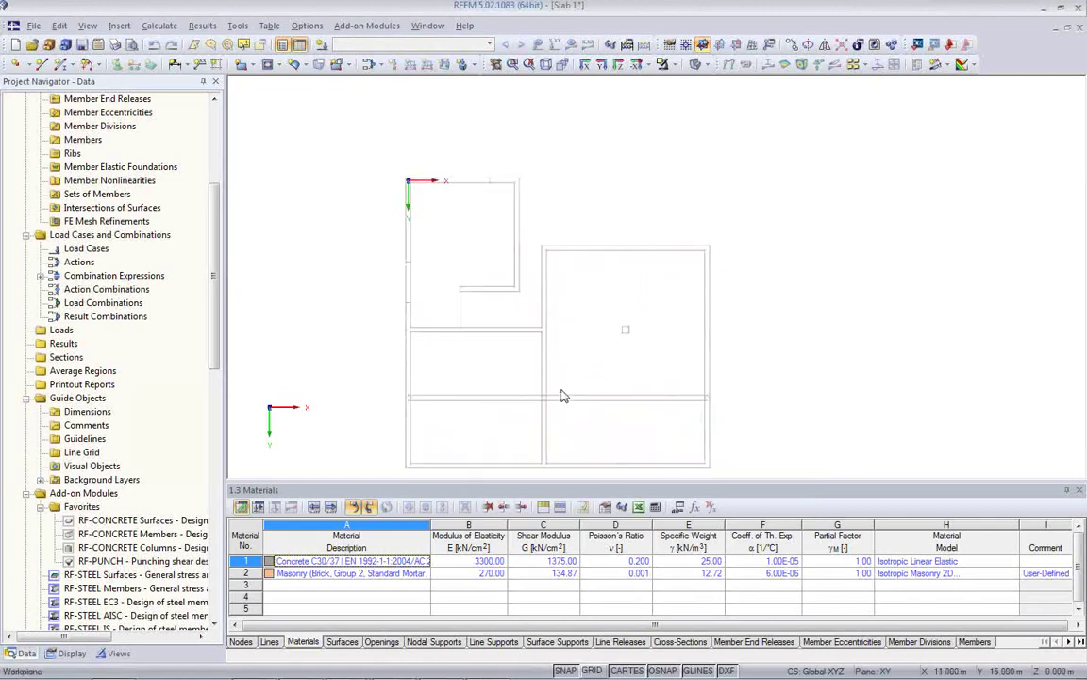
pyautogui.scroll(1, 562, 361)
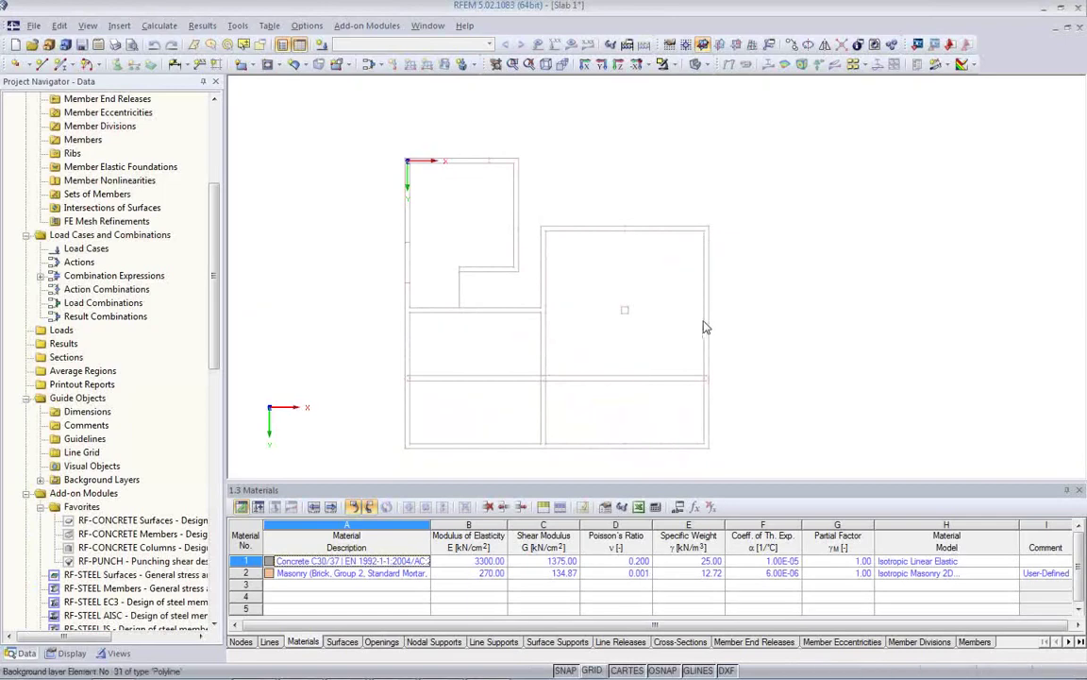
pyautogui.scroll(2, 596, 362)
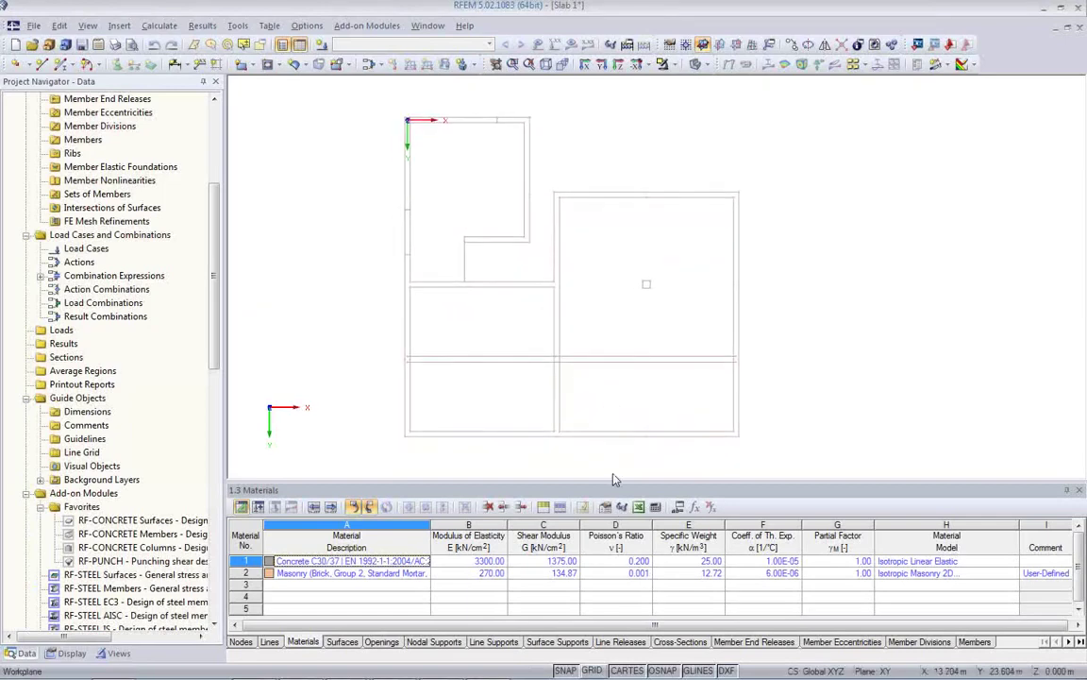
pyautogui.moveTo(610, 482); pyautogui.dragTo(557, 532)
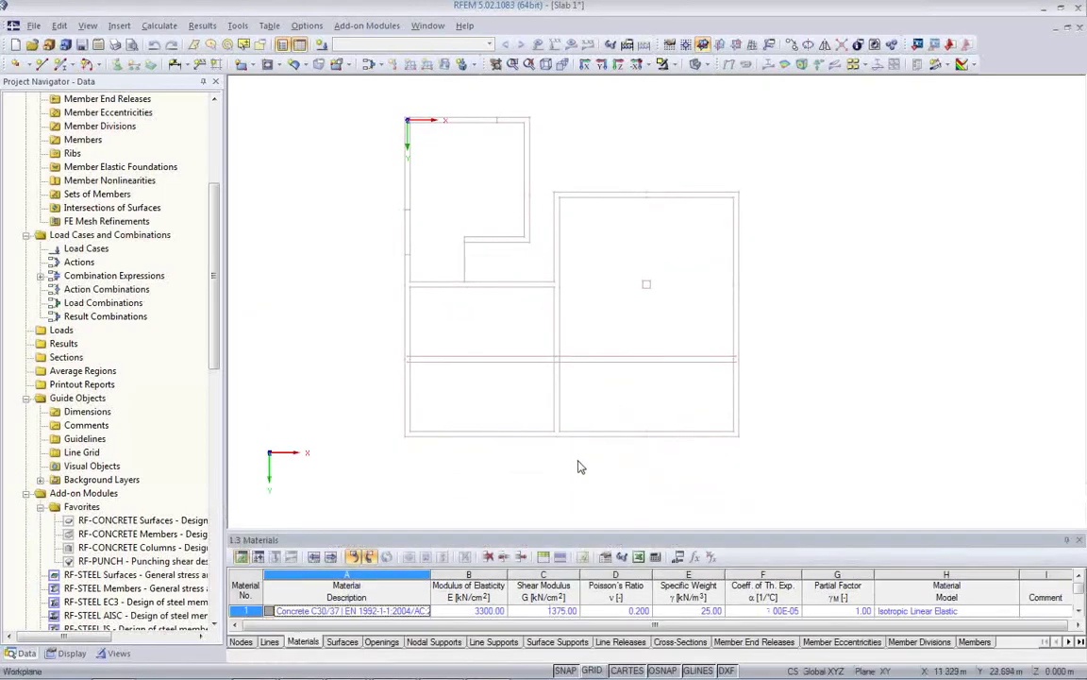
pyautogui.scroll(1, 576, 463)
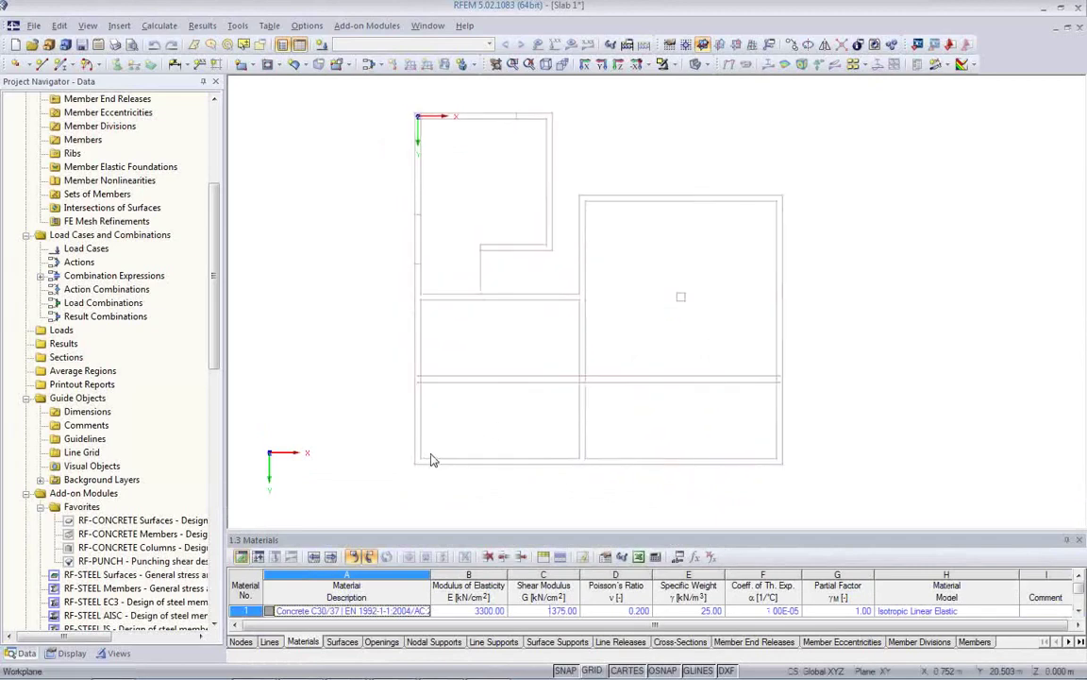
pyautogui.scroll(2, 430, 458)
pyautogui.scroll(1, 429, 459)
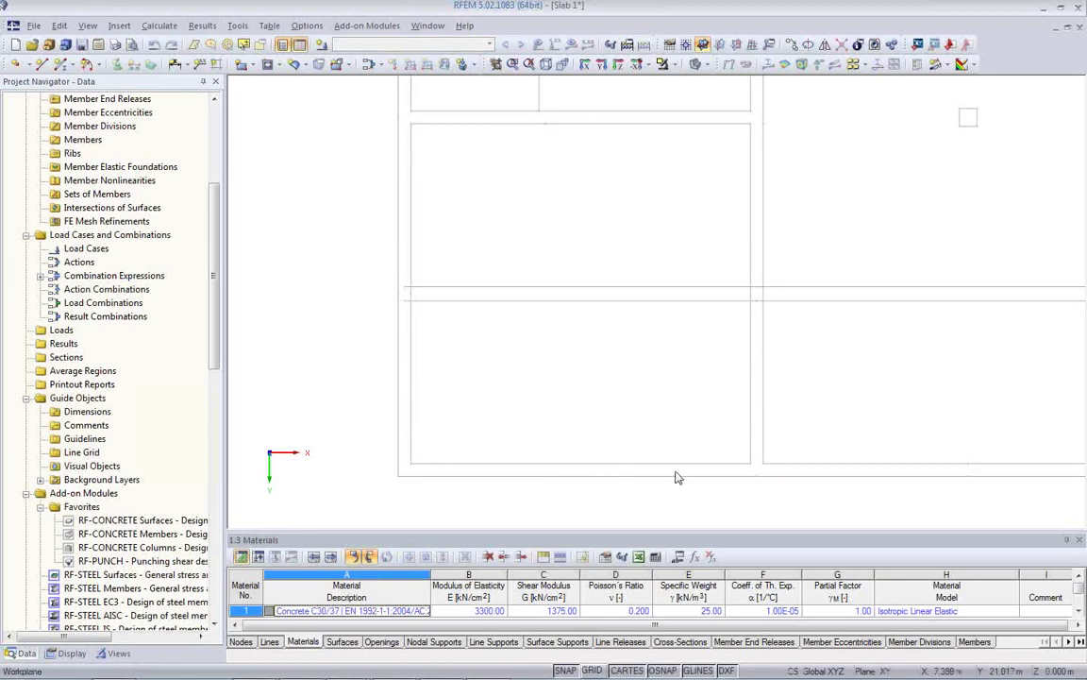
pyautogui.scroll(-2, 627, 415)
pyautogui.scroll(-3, 663, 404)
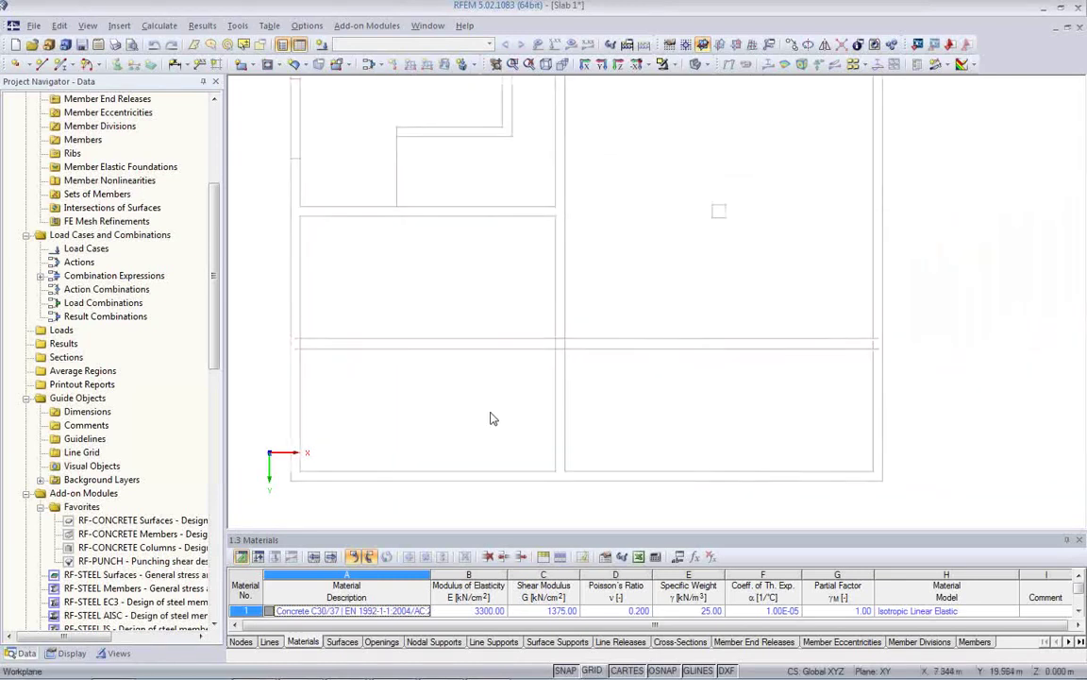
pyautogui.scroll(-3, 488, 352)
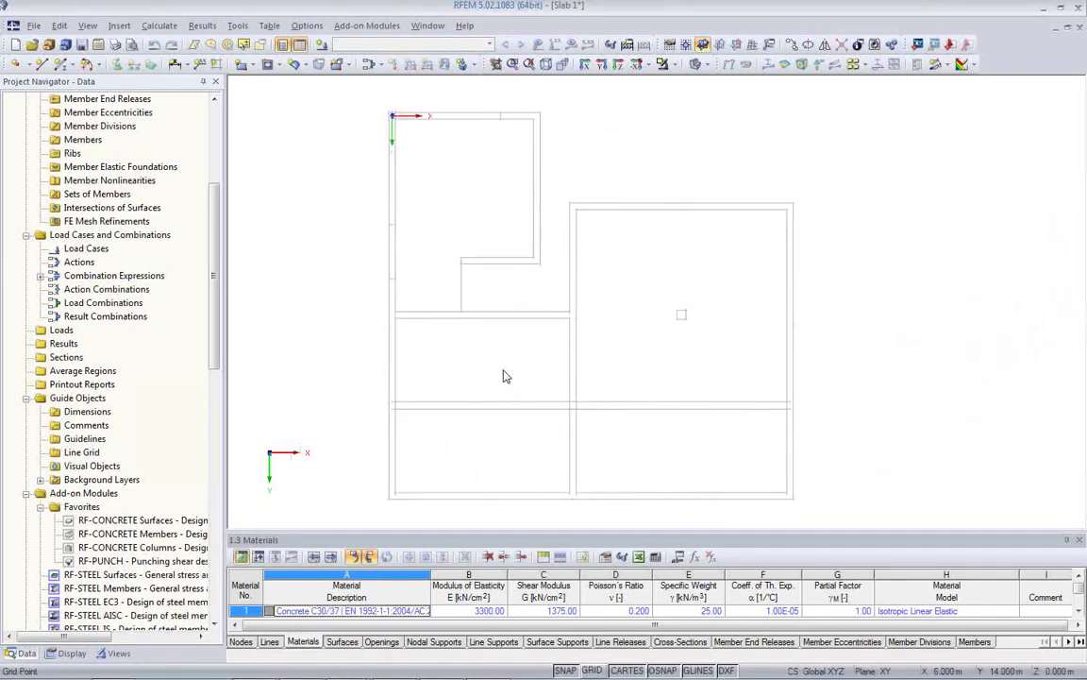
pyautogui.moveTo(481, 369); pyautogui.dragTo(481, 359, button='middle')
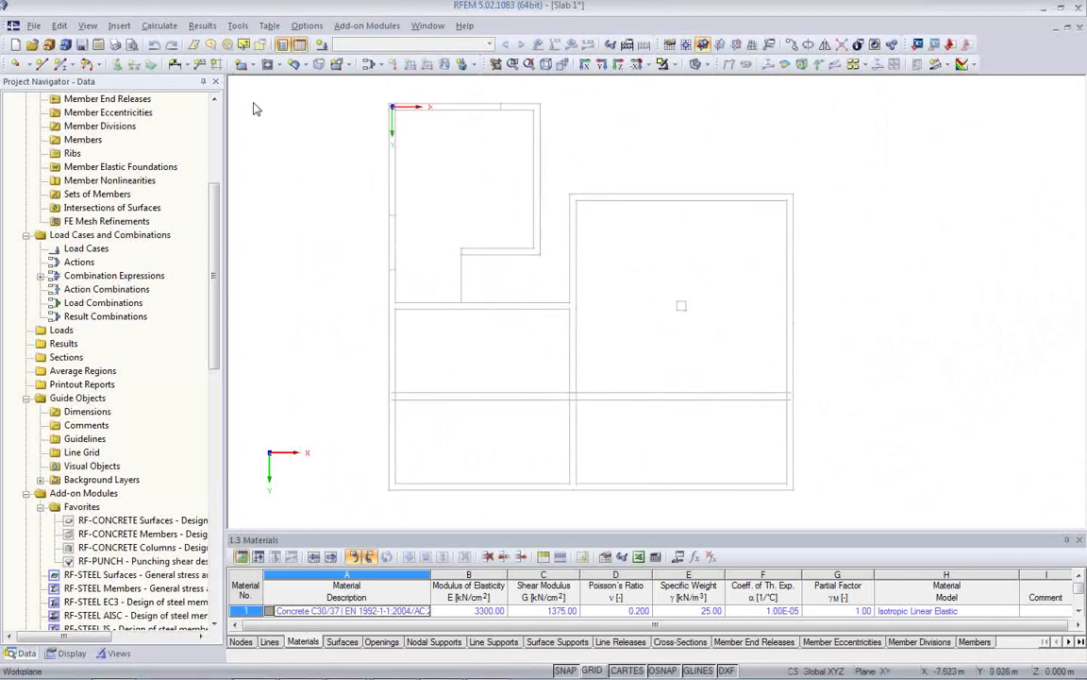
# - Set up parallel lines at 0.180 m in +y with Fill gaps (Extend), picking the first slab edges
pyautogui.click(237, 25)
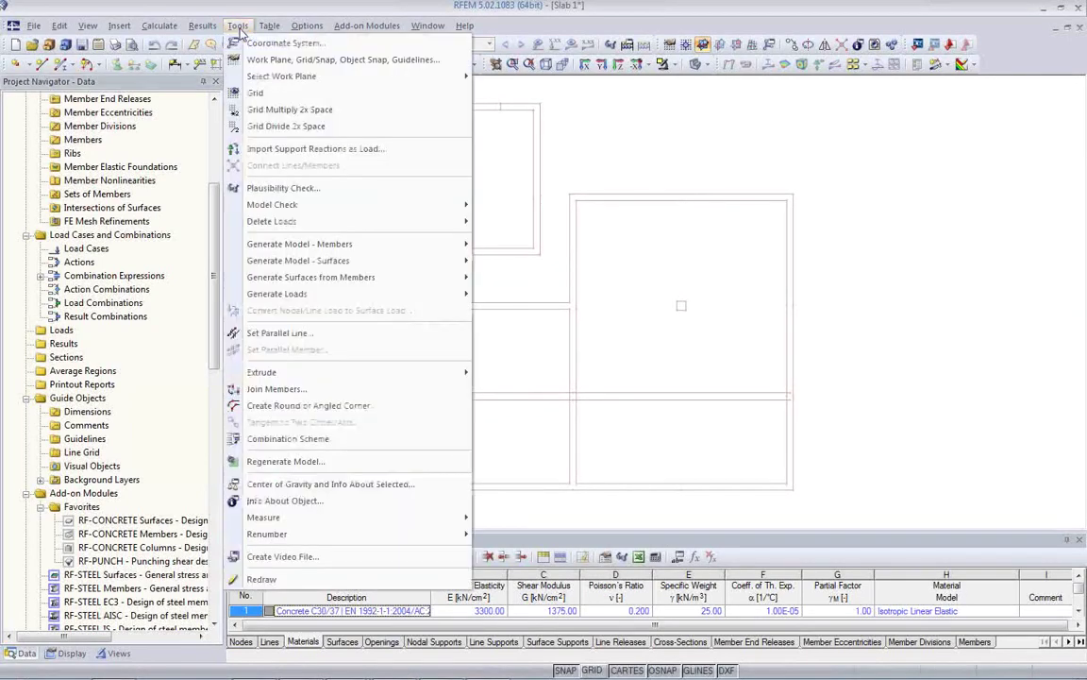
pyautogui.click(283, 333)
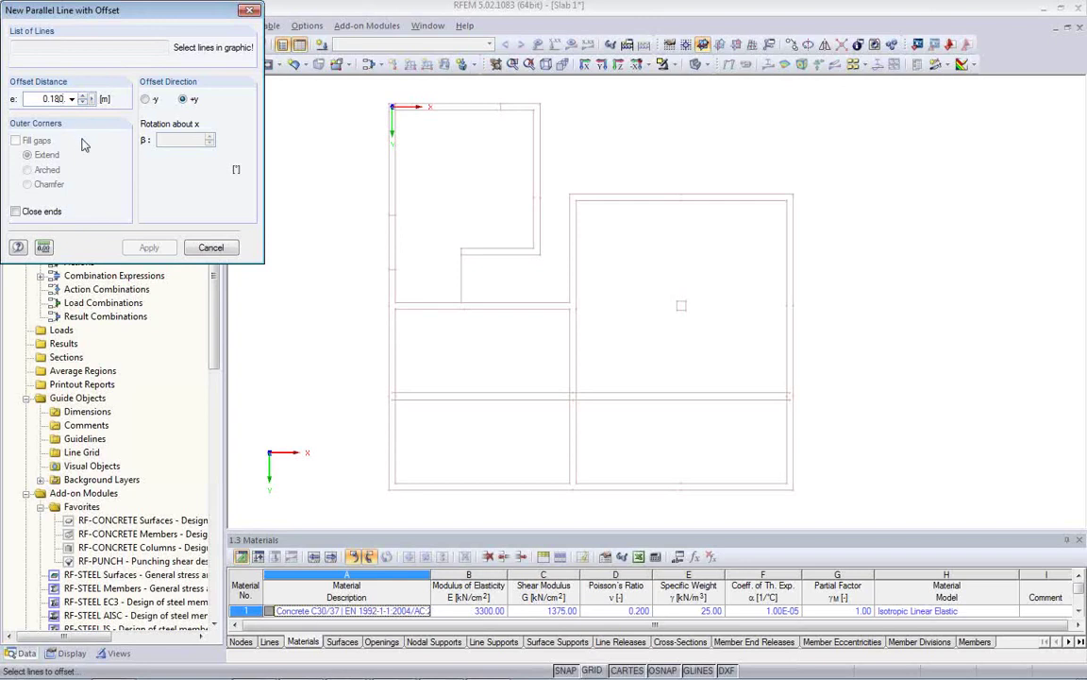
pyautogui.click(388, 468)
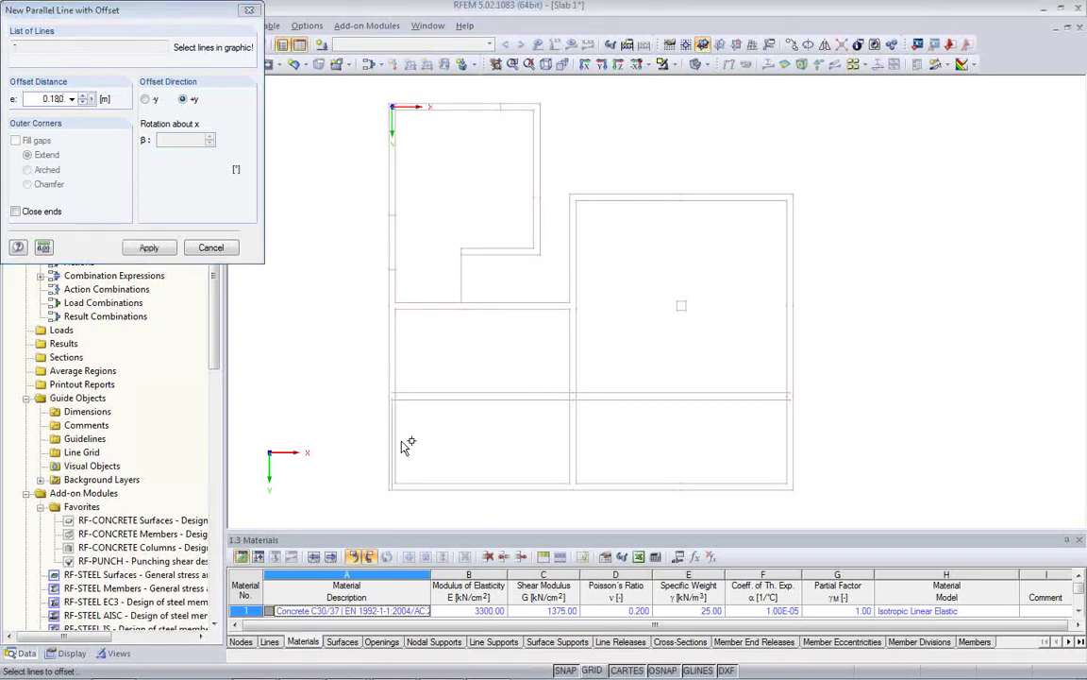
pyautogui.scroll(3, 406, 445)
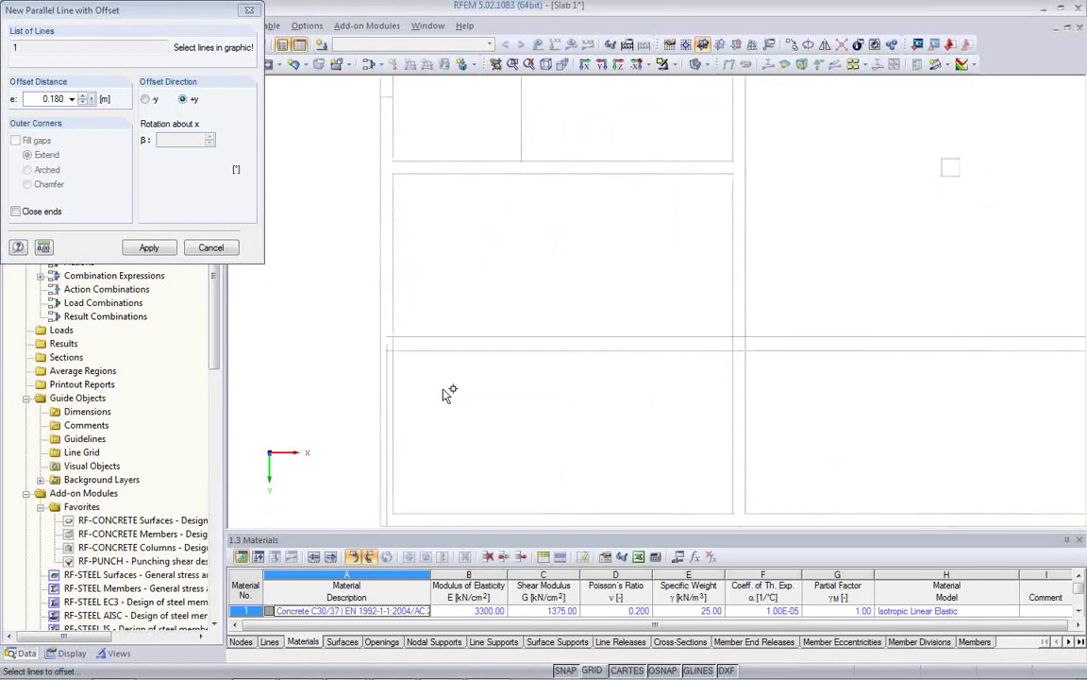
pyautogui.scroll(-2, 437, 391)
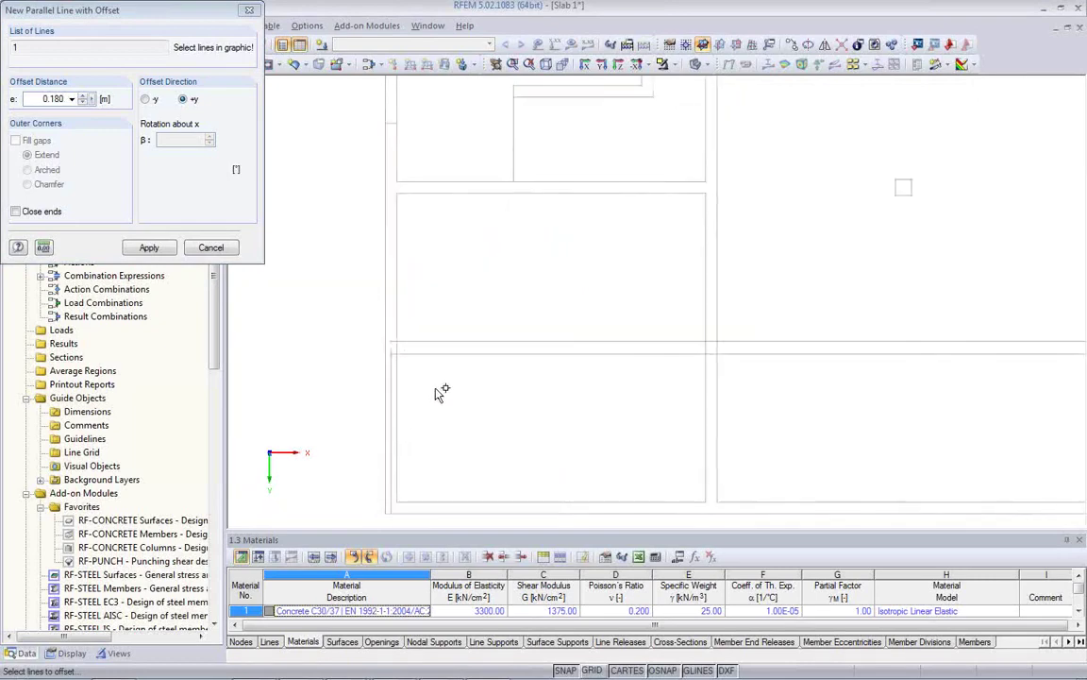
pyautogui.click(396, 311)
pyautogui.click(15, 141)
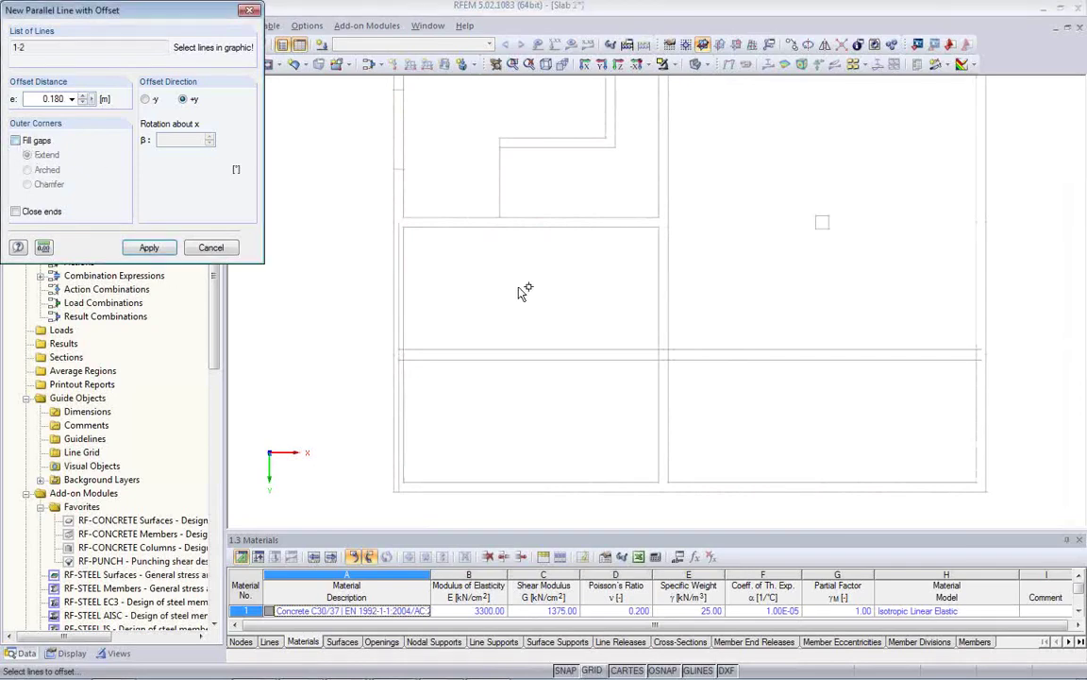
pyautogui.scroll(3, 452, 315)
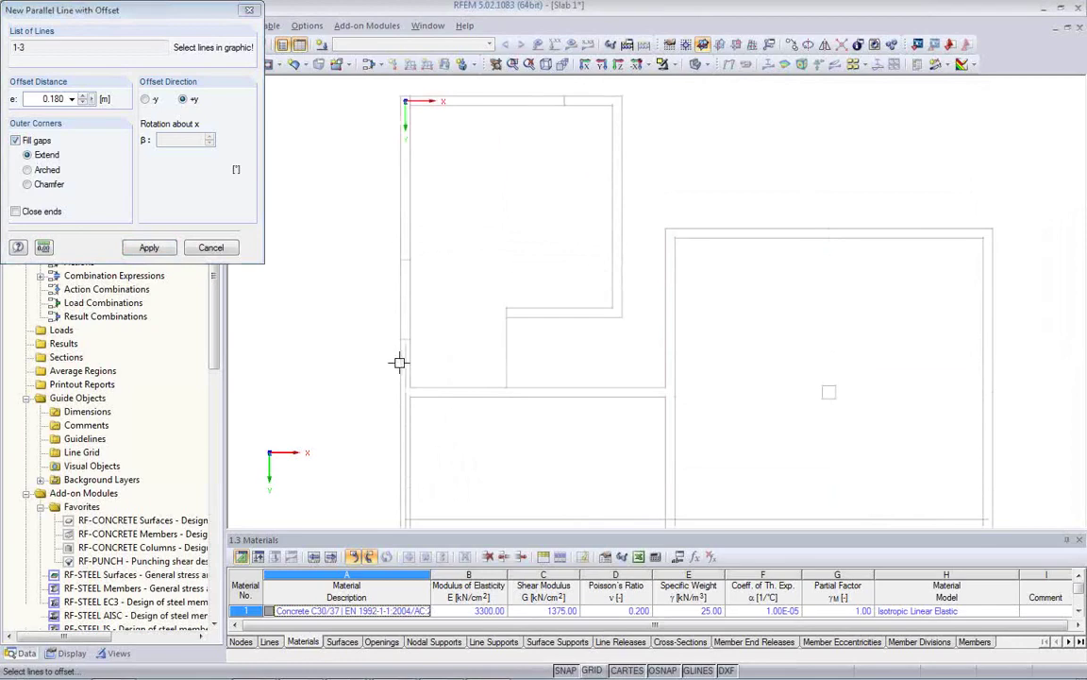
pyautogui.click(401, 273)
pyautogui.click(401, 239)
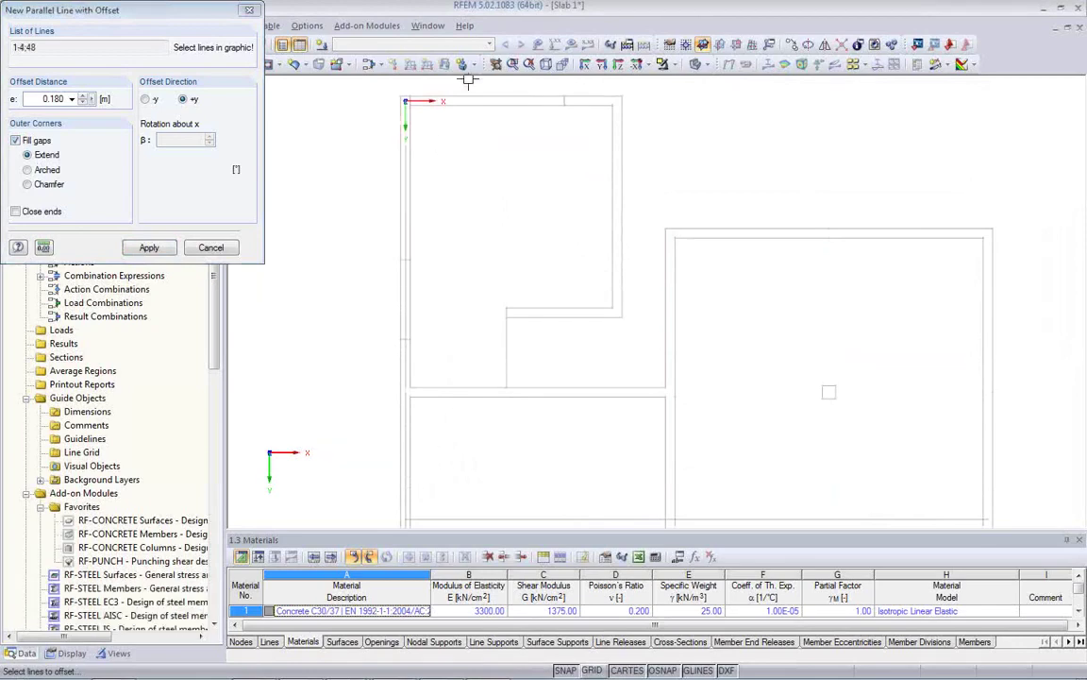
pyautogui.scroll(5, 408, 153)
pyautogui.scroll(2, 481, 255)
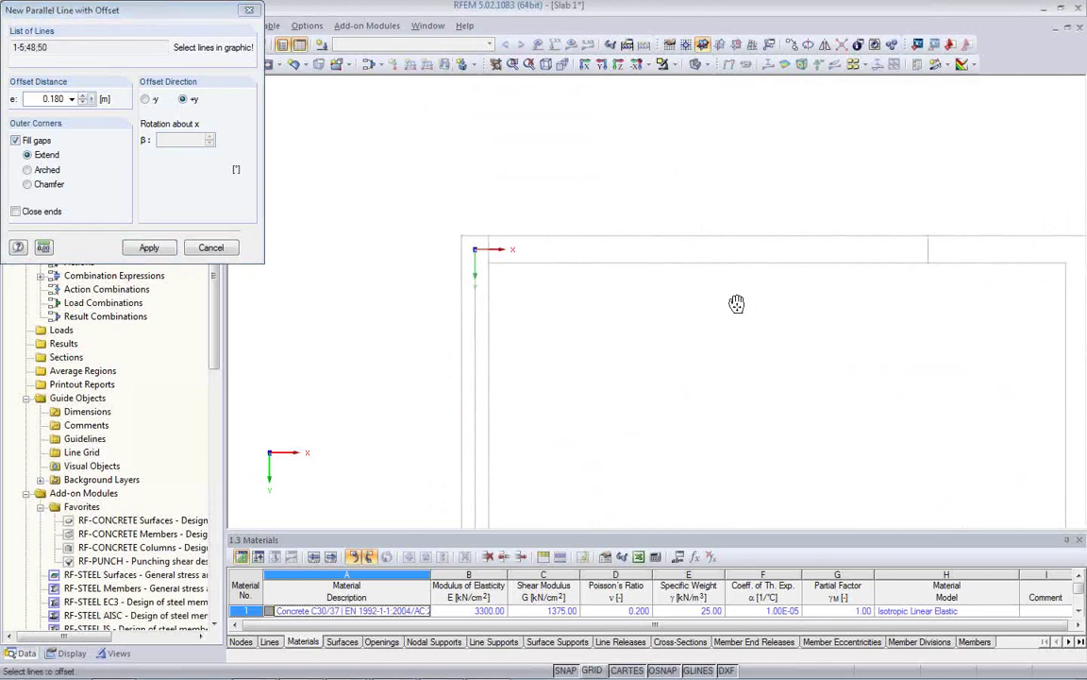
pyautogui.moveTo(661, 271); pyautogui.dragTo(415, 257, button='middle')
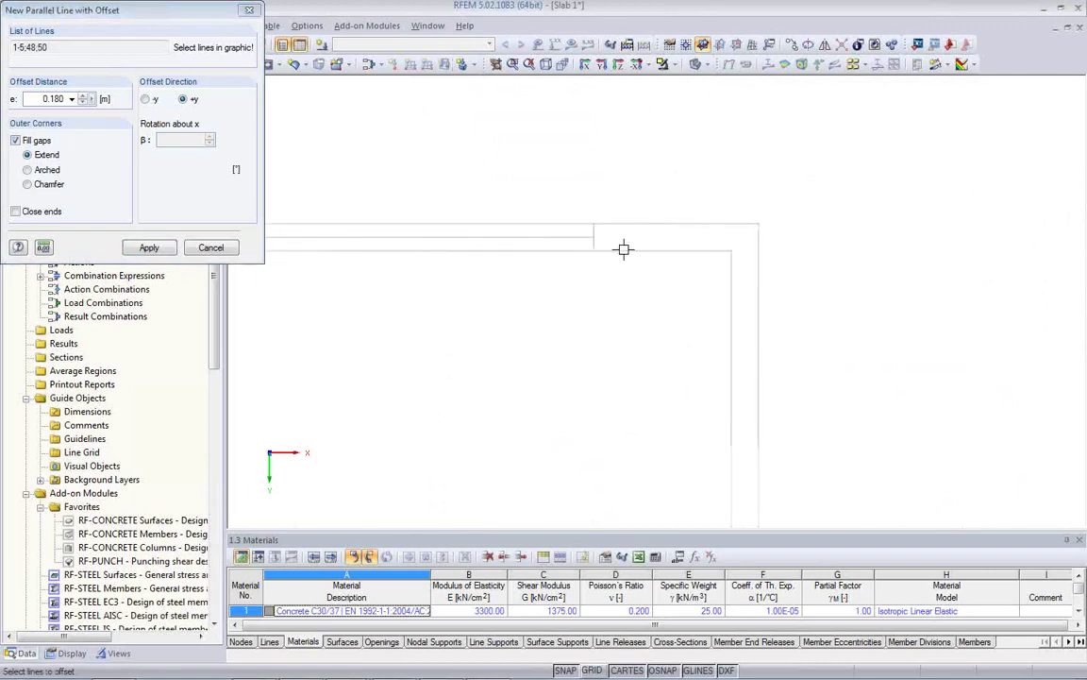
# - Add the right and upper slab edge lines, including 7, 40, 37, 32 and 30, to the selection
pyautogui.click(760, 354)
pyautogui.scroll(-4, 566, 262)
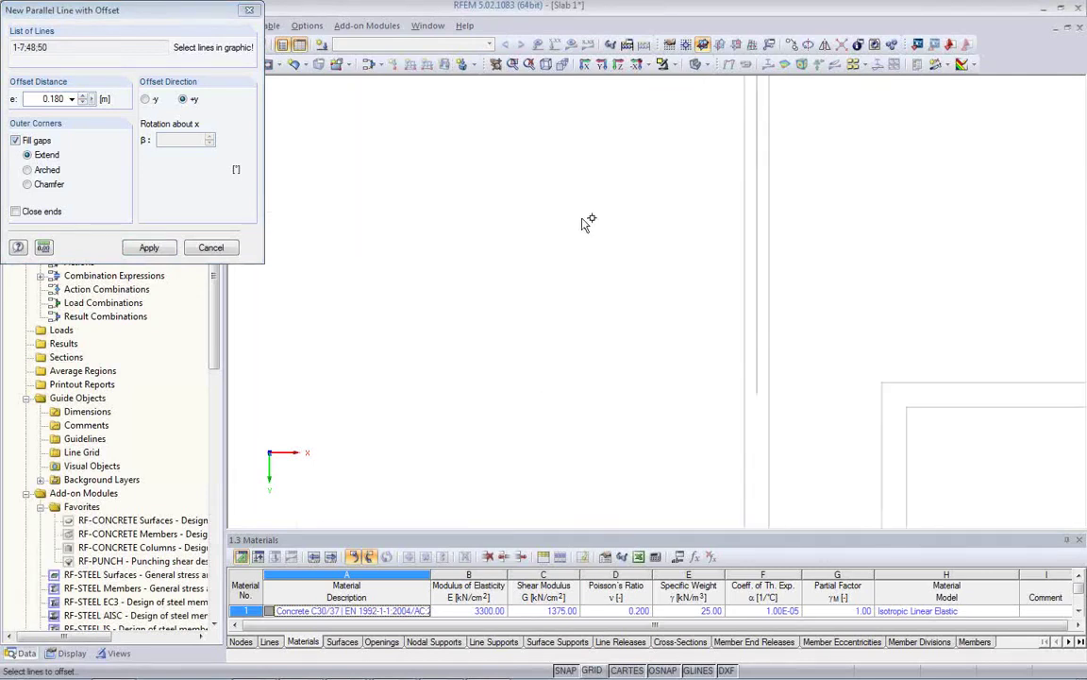
pyautogui.click(688, 377)
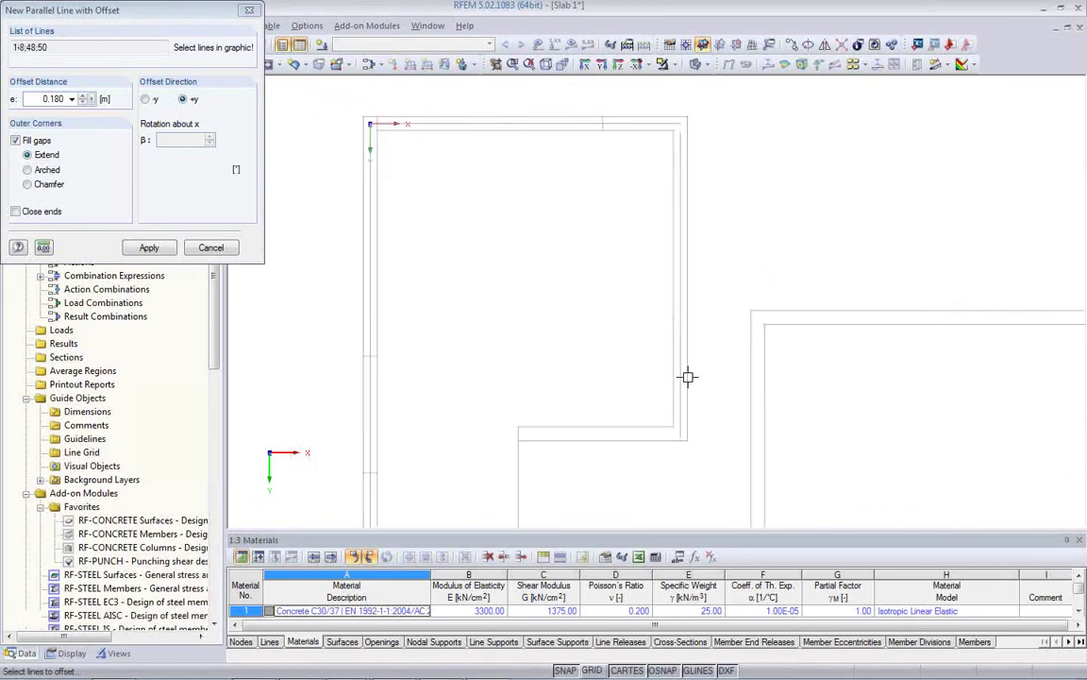
pyautogui.moveTo(614, 442); pyautogui.dragTo(609, 310, button='middle')
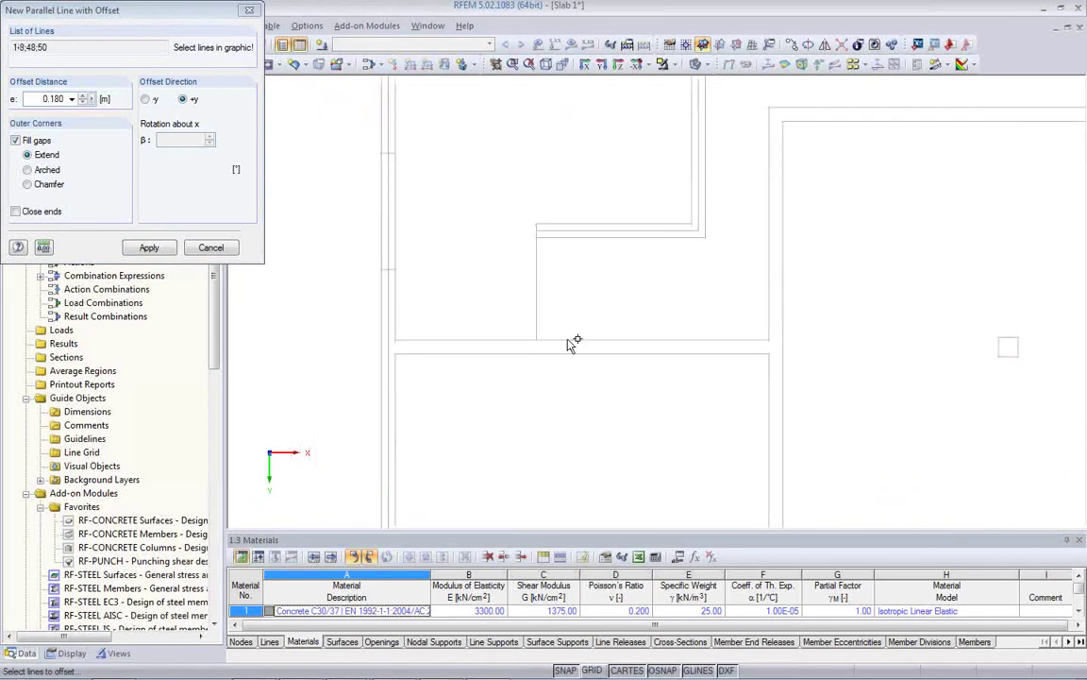
pyautogui.click(515, 354)
pyautogui.click(784, 330)
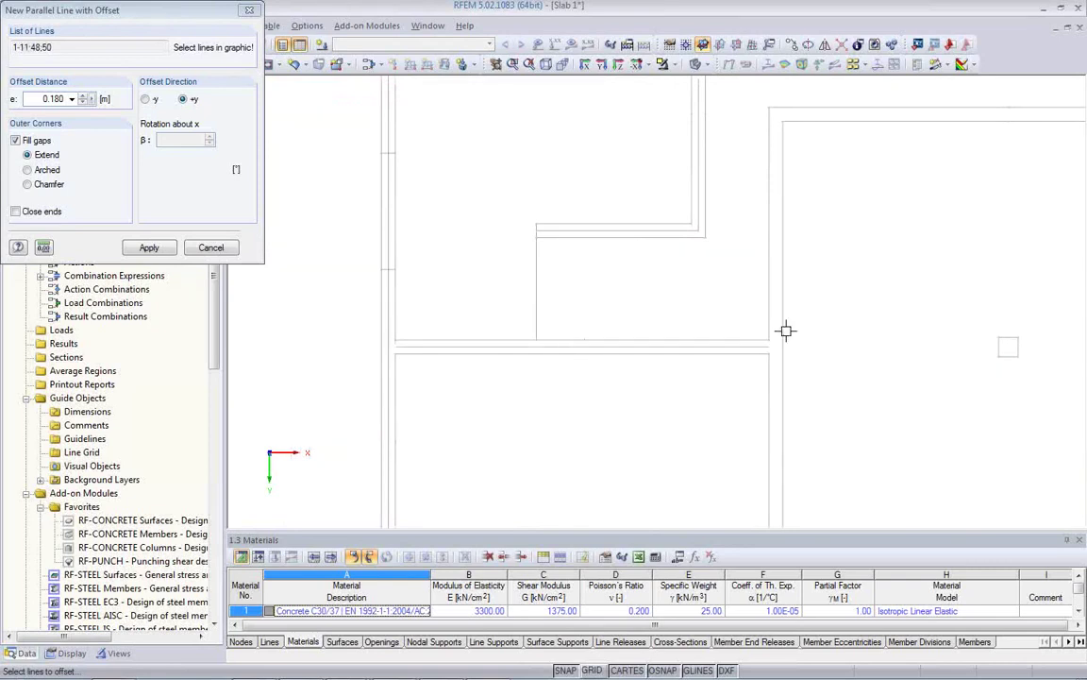
pyautogui.click(786, 312)
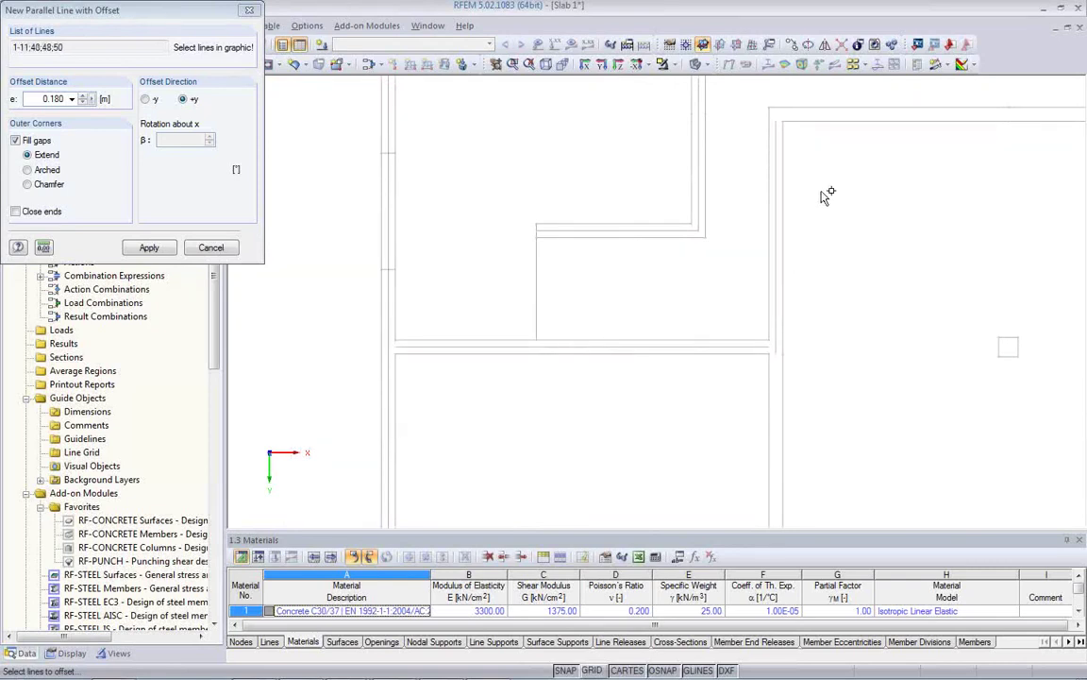
pyautogui.click(809, 118)
pyautogui.moveTo(832, 201); pyautogui.dragTo(595, 309, button='middle')
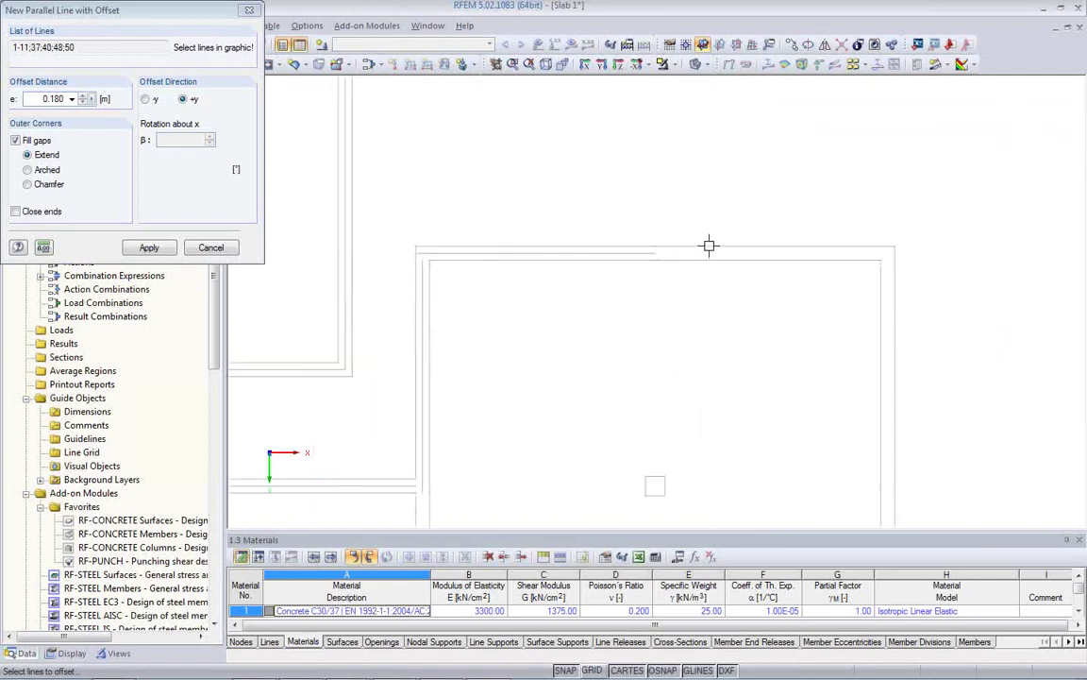
pyautogui.click(809, 278)
pyautogui.moveTo(694, 346); pyautogui.dragTo(731, 160, button='middle')
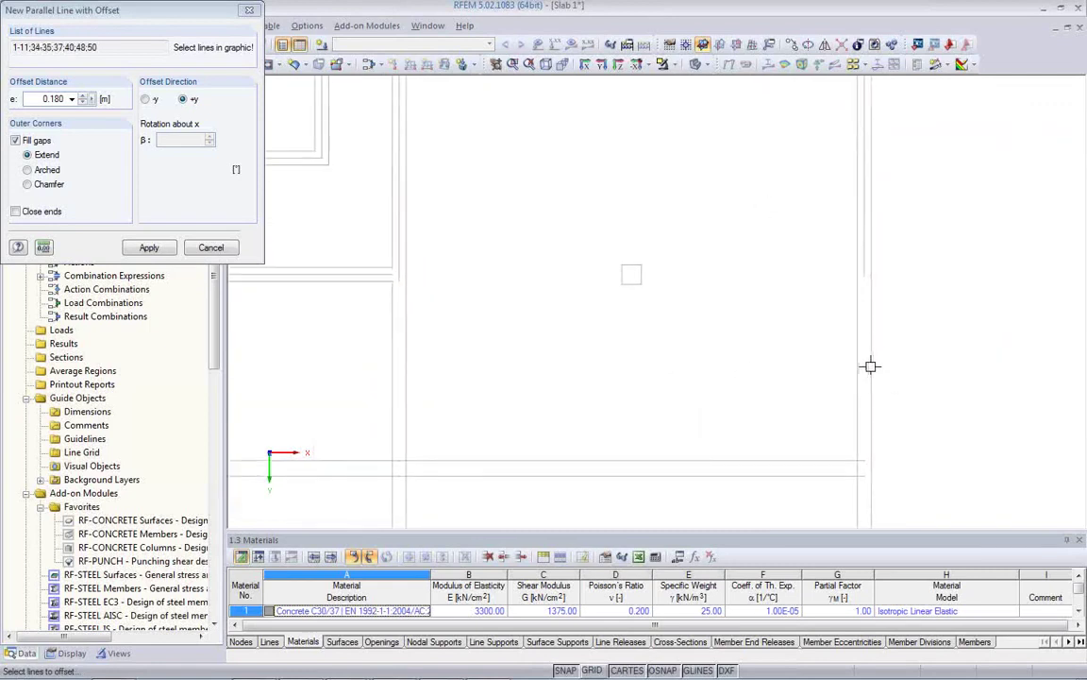
pyautogui.click(870, 366)
pyautogui.moveTo(762, 388); pyautogui.dragTo(722, 193, button='middle')
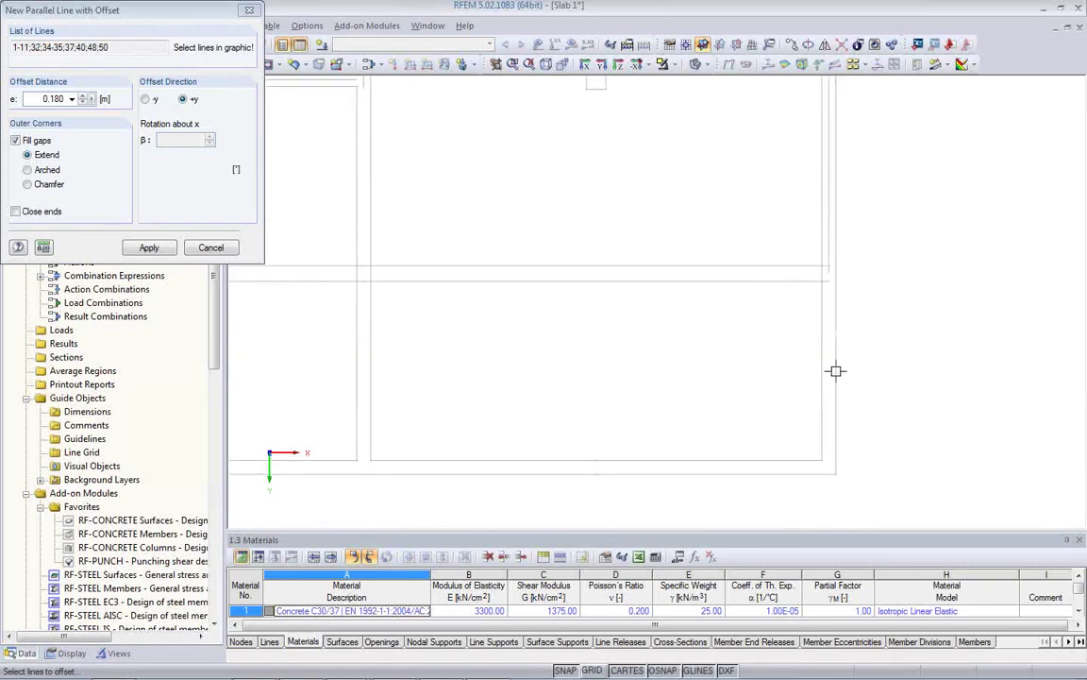
pyautogui.click(836, 371)
# - Add bottom edges 28, 26, 24 and lines 44–45, then generate the offset lines
pyautogui.click(699, 474)
pyautogui.moveTo(698, 474); pyautogui.dragTo(777, 463, button='middle')
pyautogui.click(581, 479)
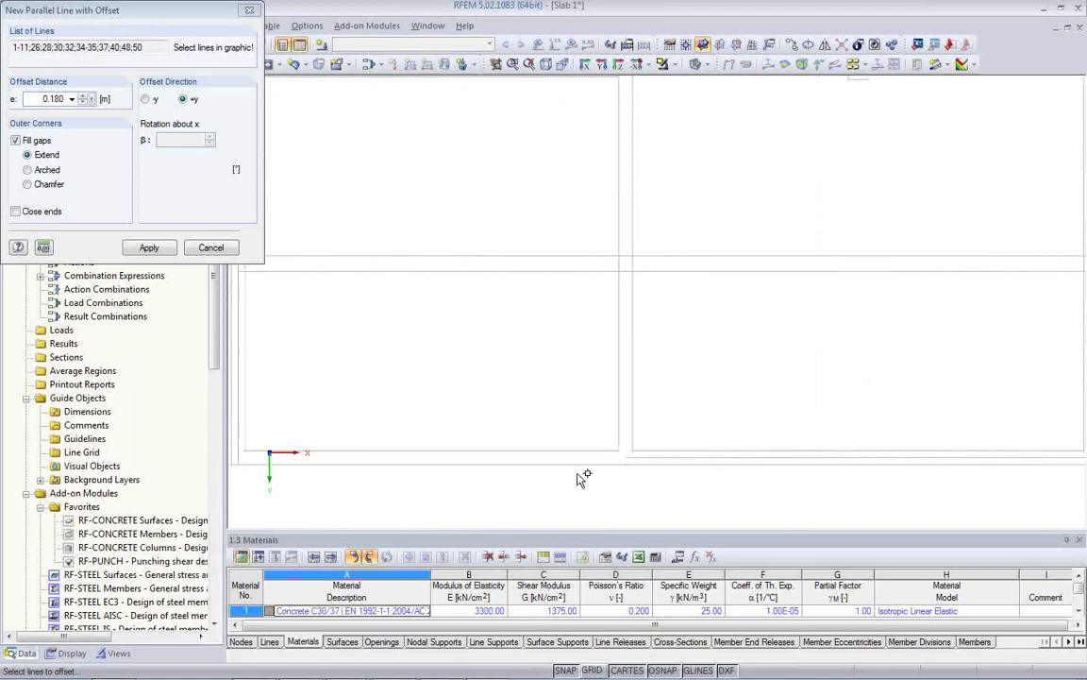
pyautogui.click(525, 470)
pyautogui.moveTo(492, 417); pyautogui.dragTo(609, 430, button='middle')
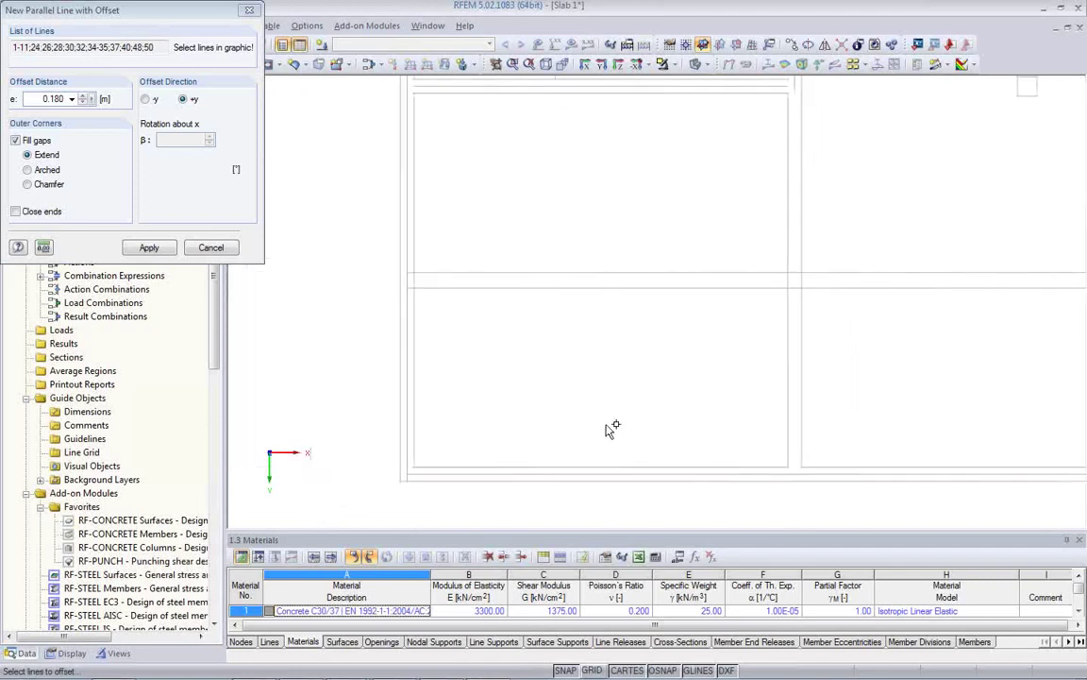
pyautogui.click(547, 288)
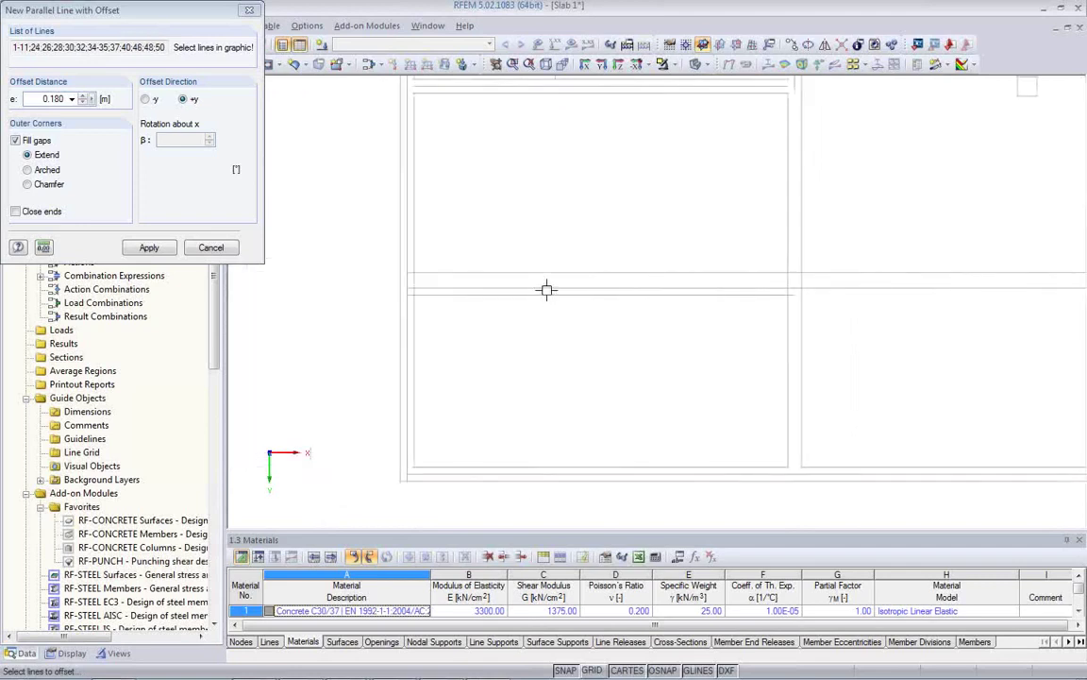
pyautogui.click(549, 288)
pyautogui.click(787, 286)
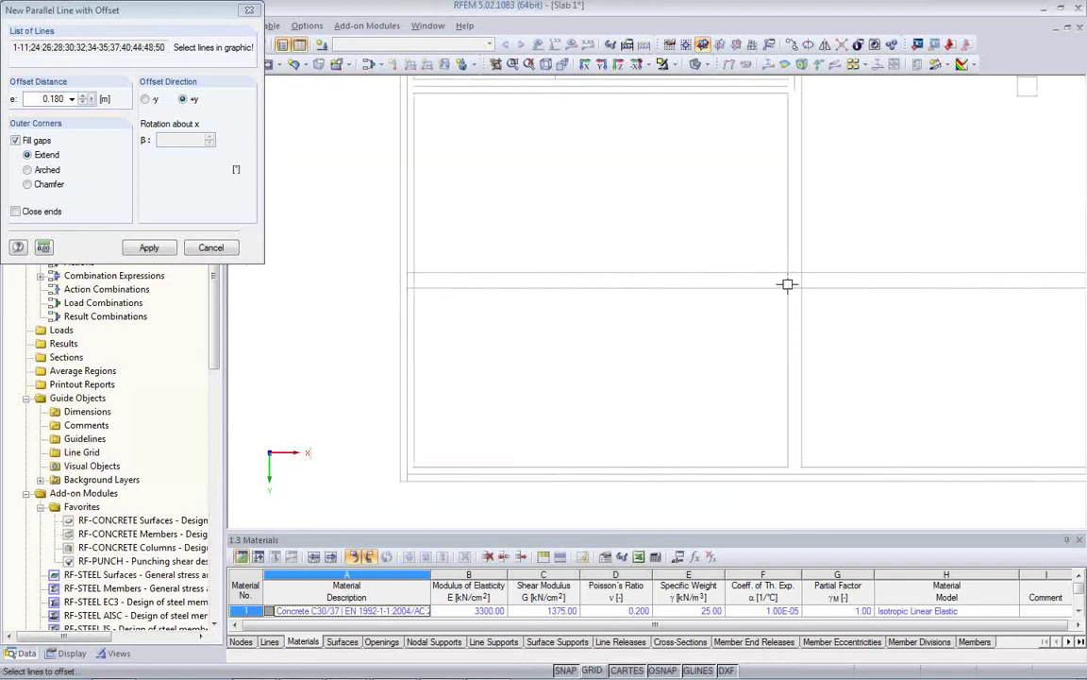
pyautogui.moveTo(932, 337); pyautogui.dragTo(631, 382, button='middle')
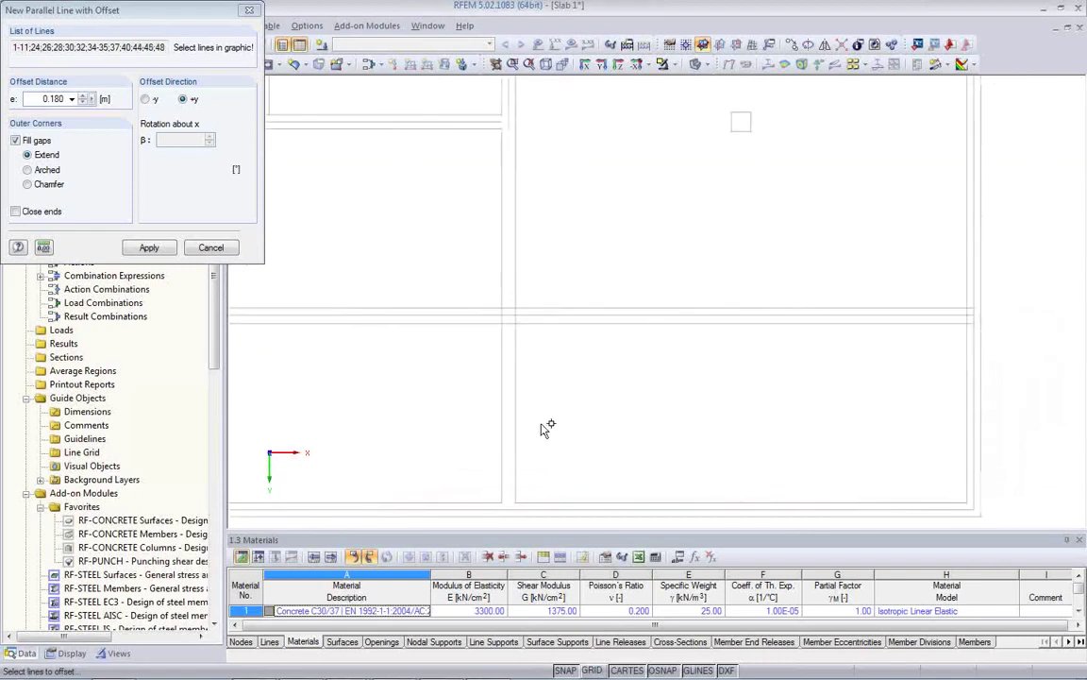
pyautogui.scroll(-4, 576, 395)
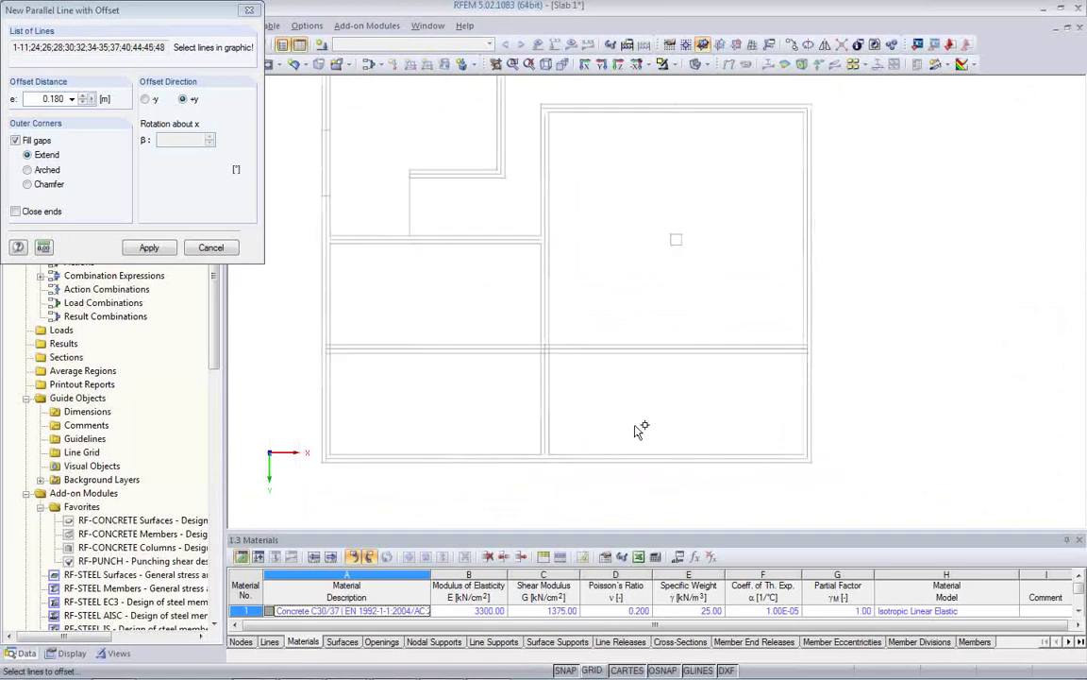
pyautogui.scroll(-2, 626, 373)
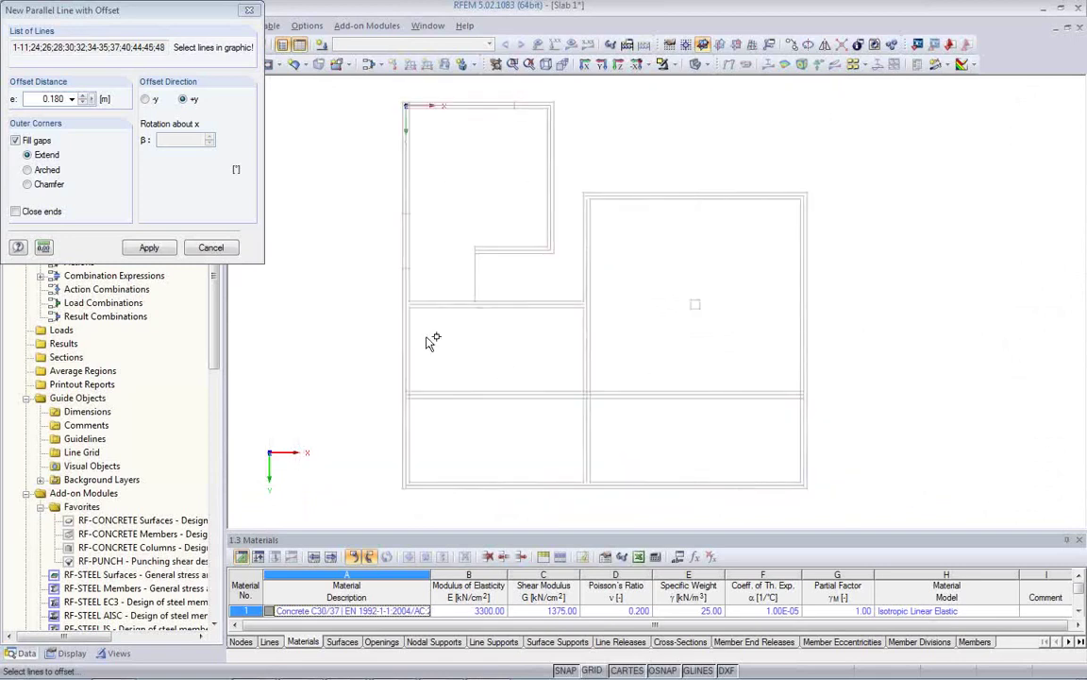
pyautogui.click(146, 248)
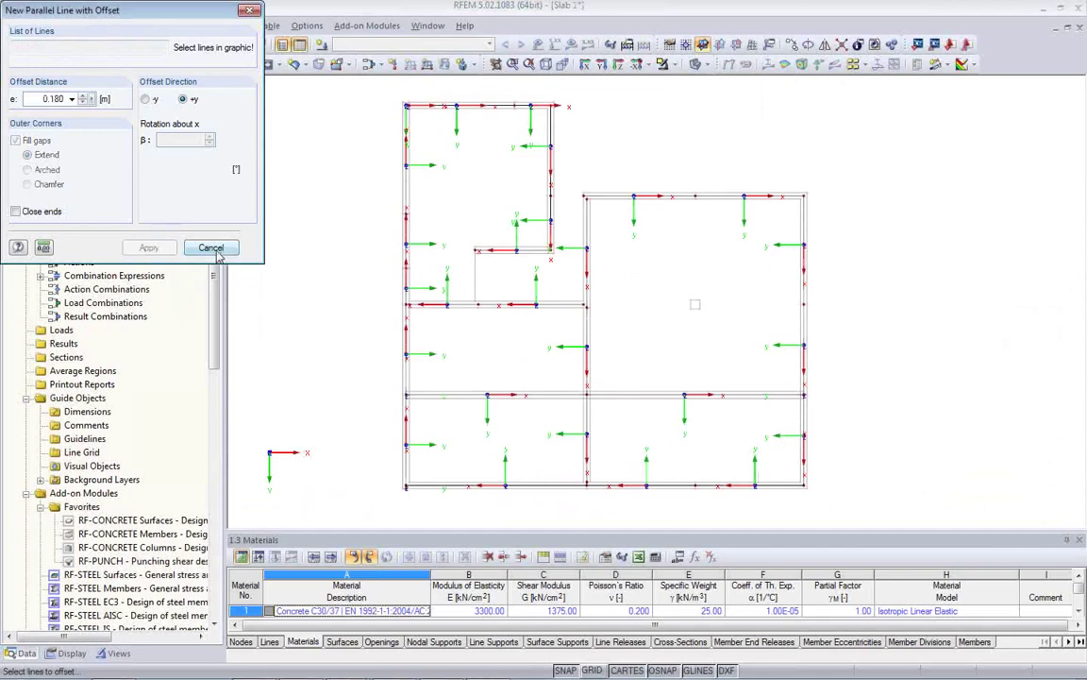
# - Draw a vertical line at x = 3.820 m from the interior node perpendicular to line 21 at Y = 11.000 m
pyautogui.click(211, 247)
pyautogui.scroll(4, 469, 350)
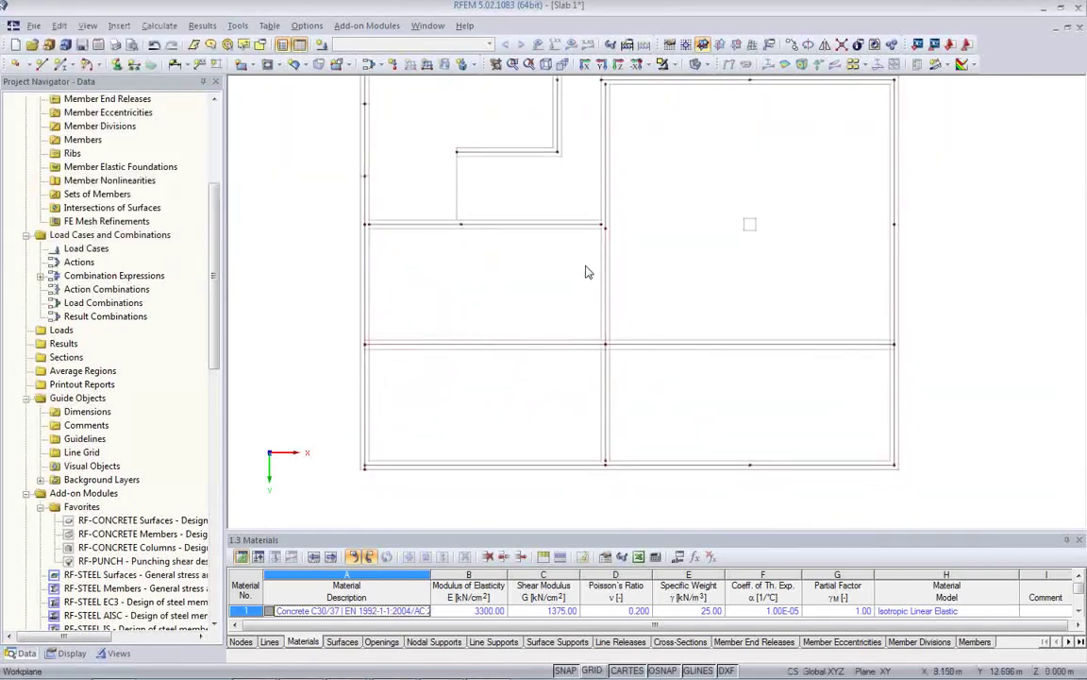
pyautogui.scroll(1, 585, 267)
pyautogui.moveTo(476, 247); pyautogui.dragTo(575, 405, button='middle')
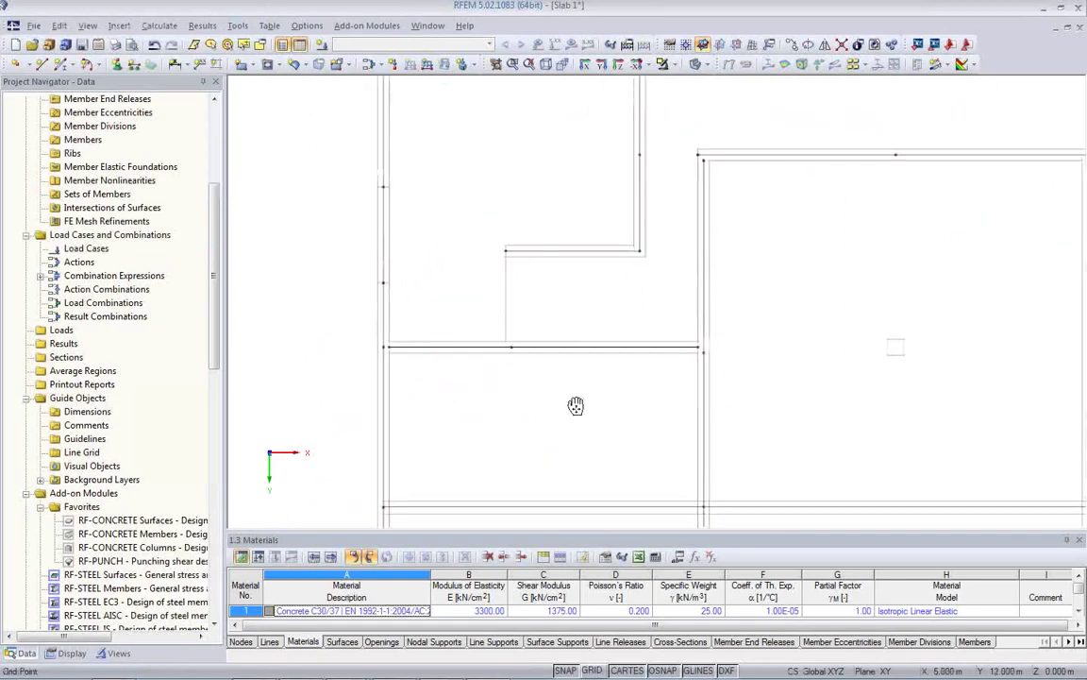
pyautogui.scroll(2, 515, 301)
pyautogui.moveTo(477, 352); pyautogui.dragTo(495, 299, button='middle')
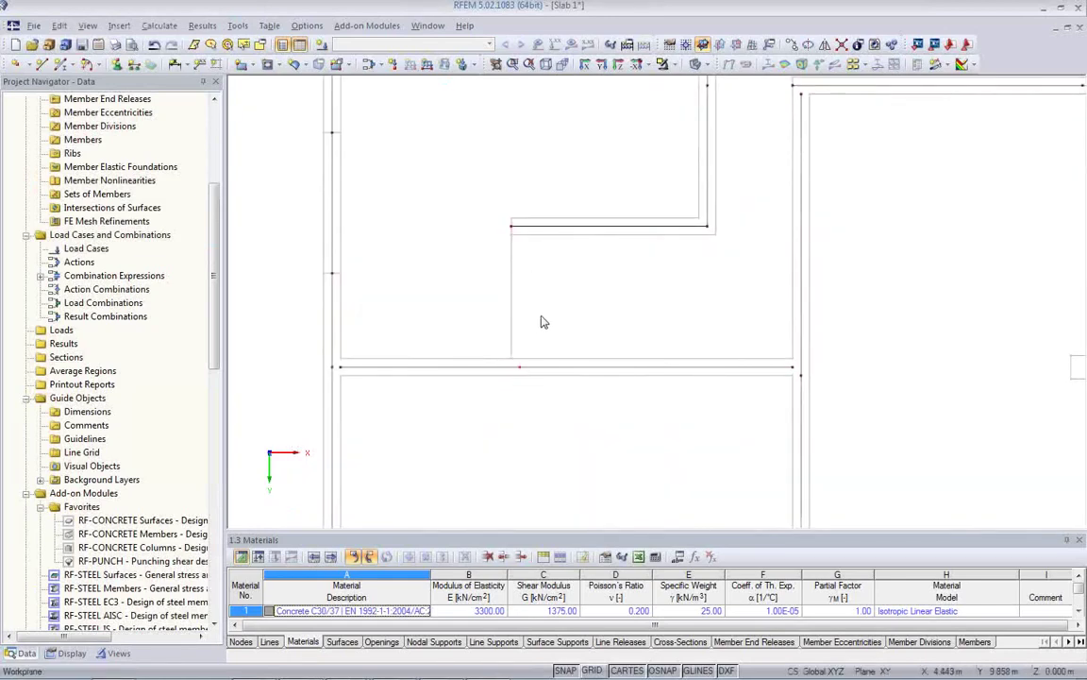
pyautogui.scroll(1, 539, 327)
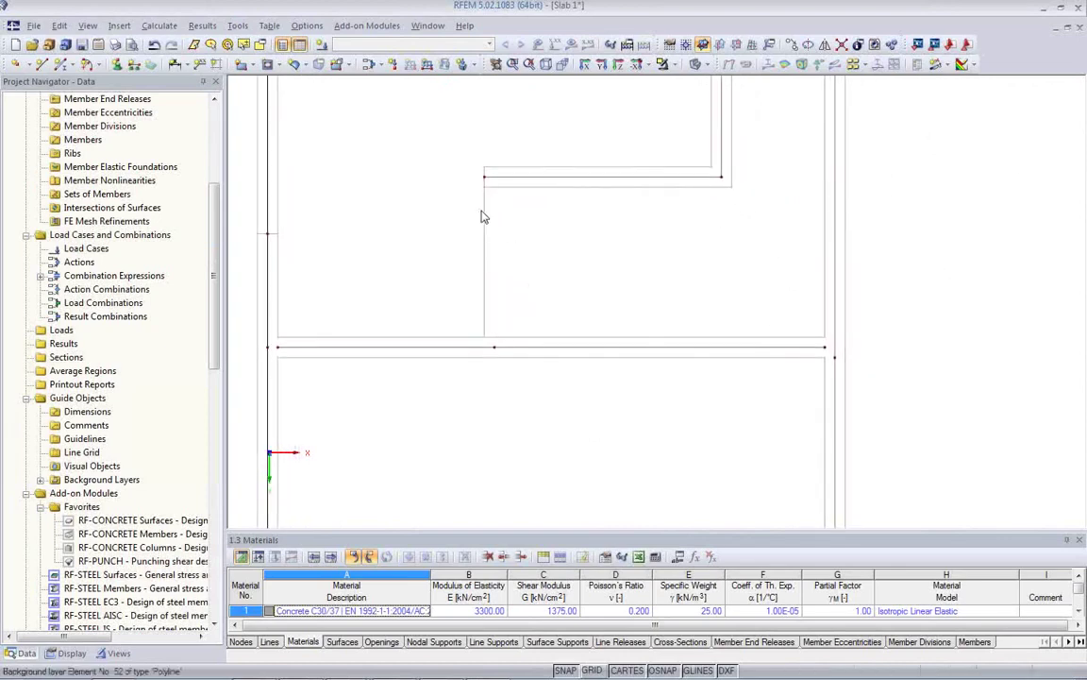
pyautogui.click(42, 64)
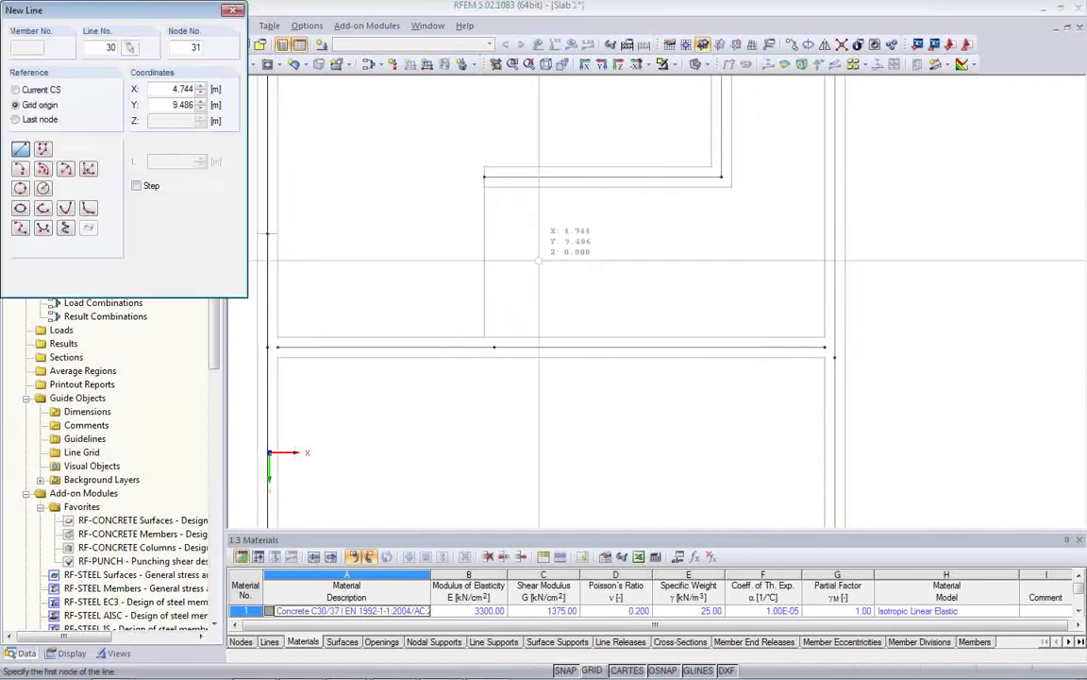
pyautogui.click(485, 176)
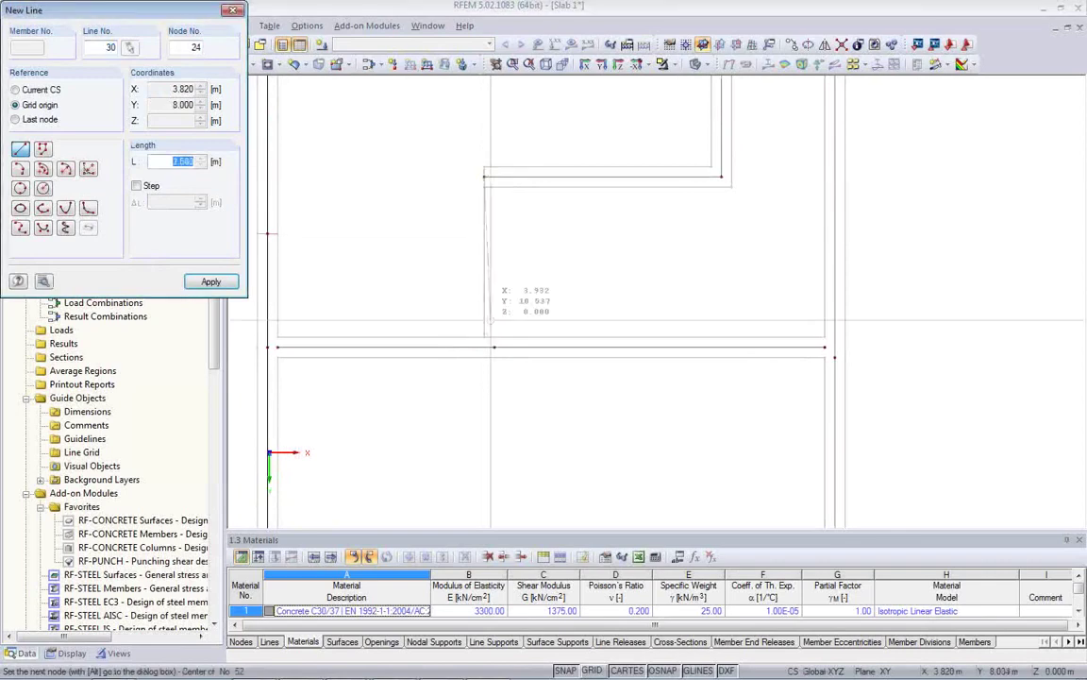
pyautogui.scroll(2, 486, 312)
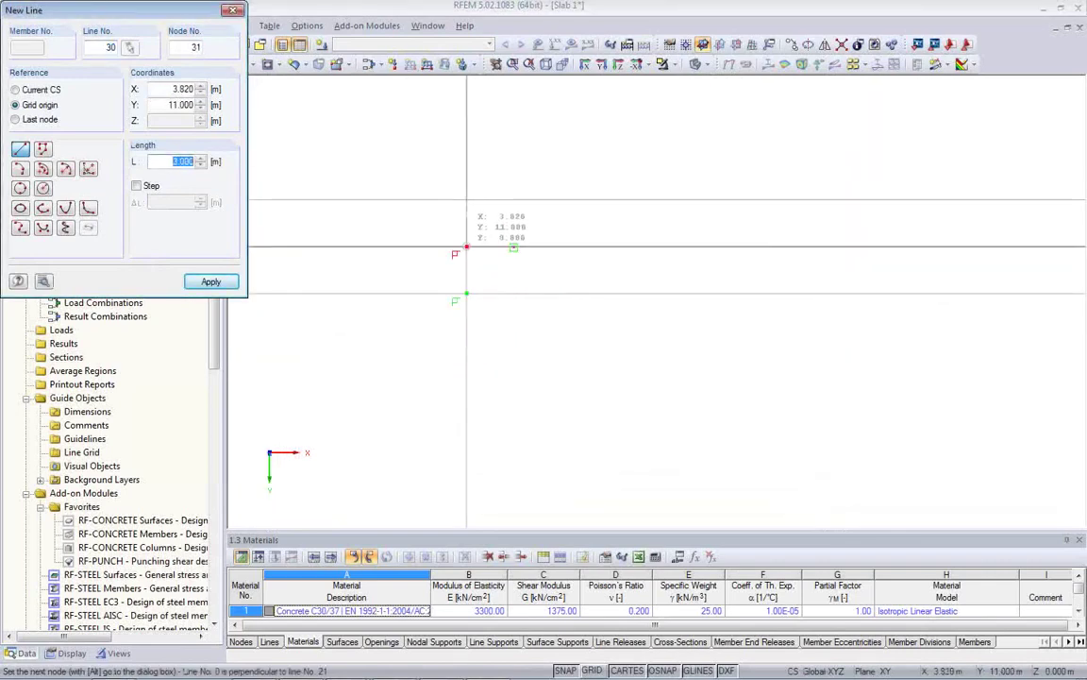
pyautogui.click(466, 247)
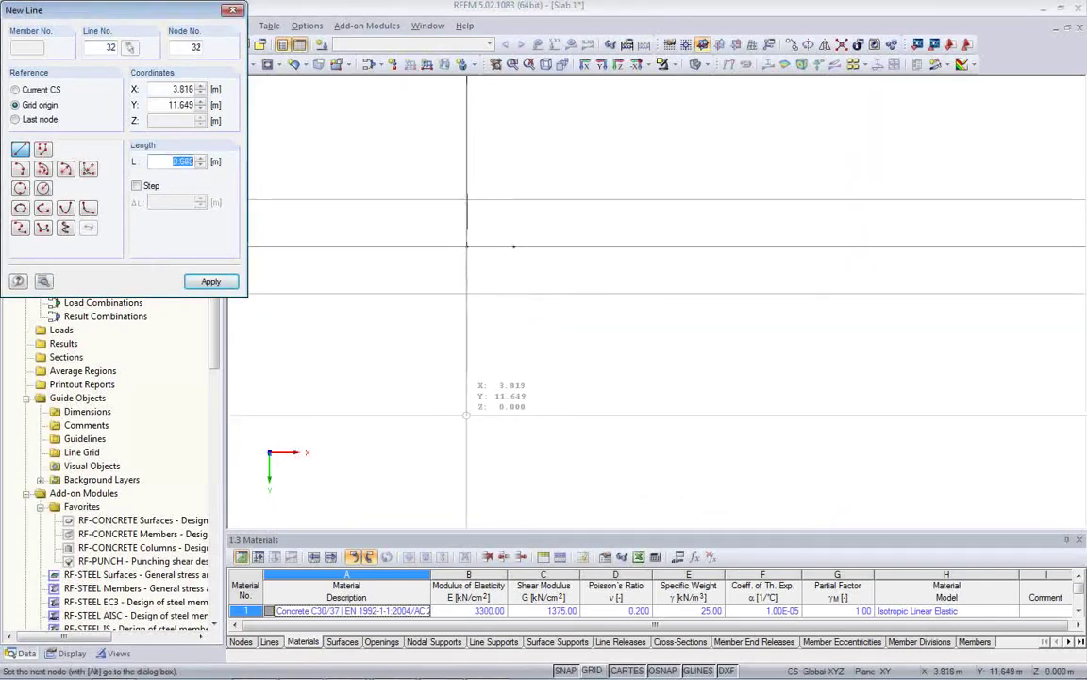
pyautogui.press('Escape')
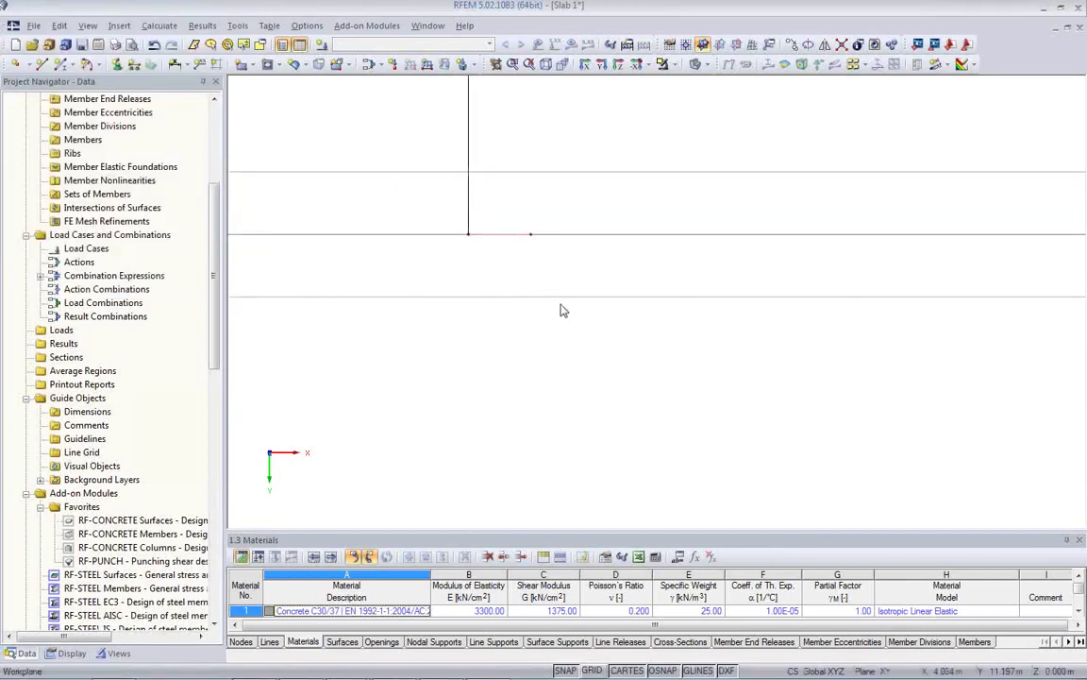
# - Delete the short stray segment and snap the horizontal line's left end onto its node
pyautogui.press('Delete')
pyautogui.moveTo(533, 238); pyautogui.dragTo(469, 235)
pyautogui.scroll(-1, 470, 334)
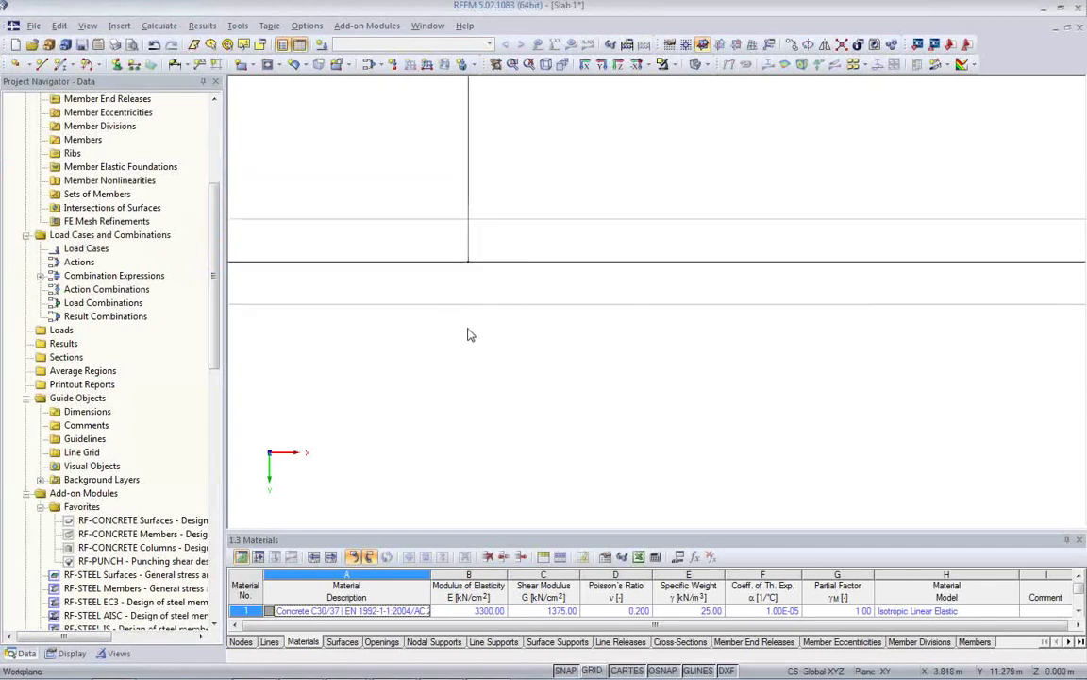
pyautogui.moveTo(470, 334); pyautogui.dragTo(303, 354, button='middle')
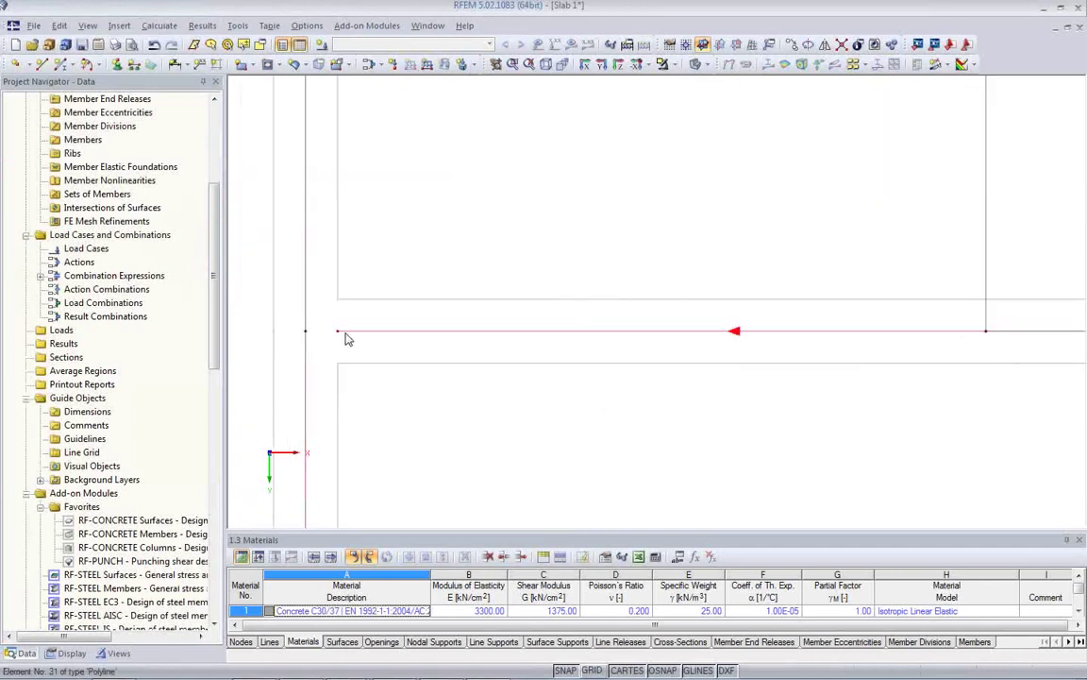
pyautogui.moveTo(338, 333); pyautogui.dragTo(306, 332)
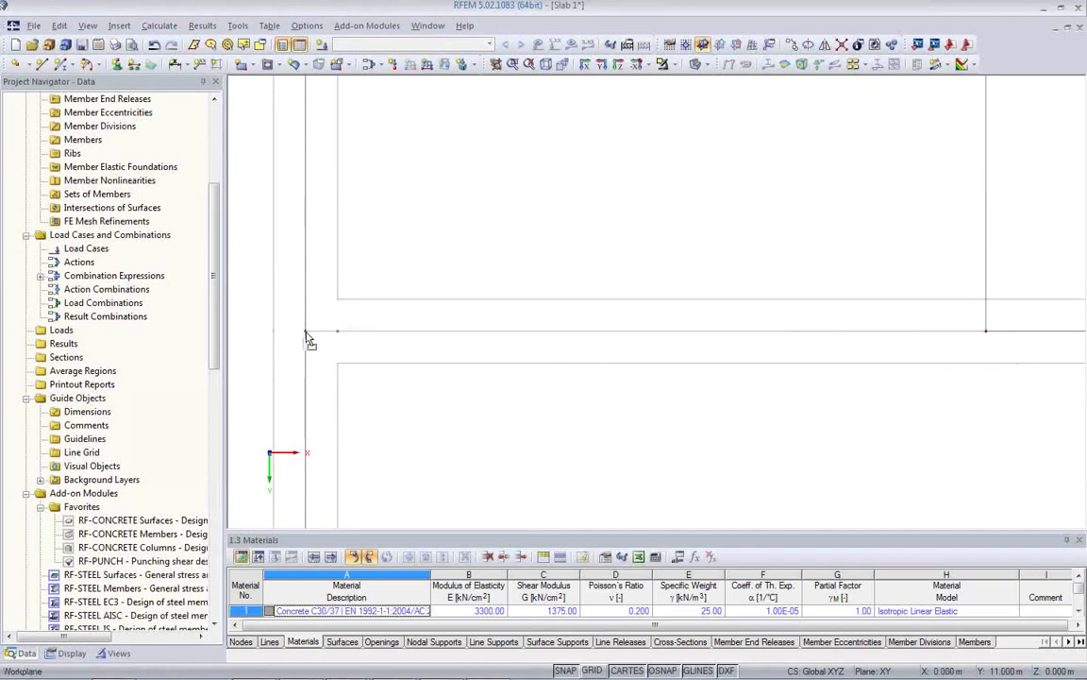
# - Extend the horizontal line's right end onto the adjoining vertical slab line
pyautogui.moveTo(374, 283); pyautogui.dragTo(543, 362, button='middle')
pyautogui.scroll(2, 623, 349)
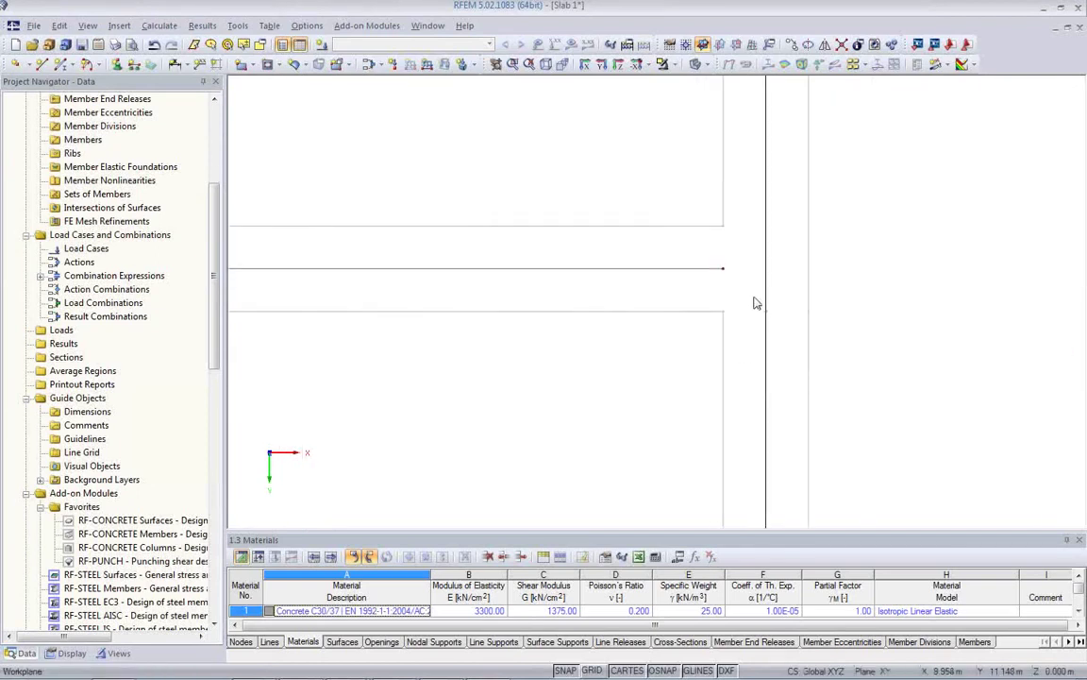
pyautogui.scroll(1, 756, 303)
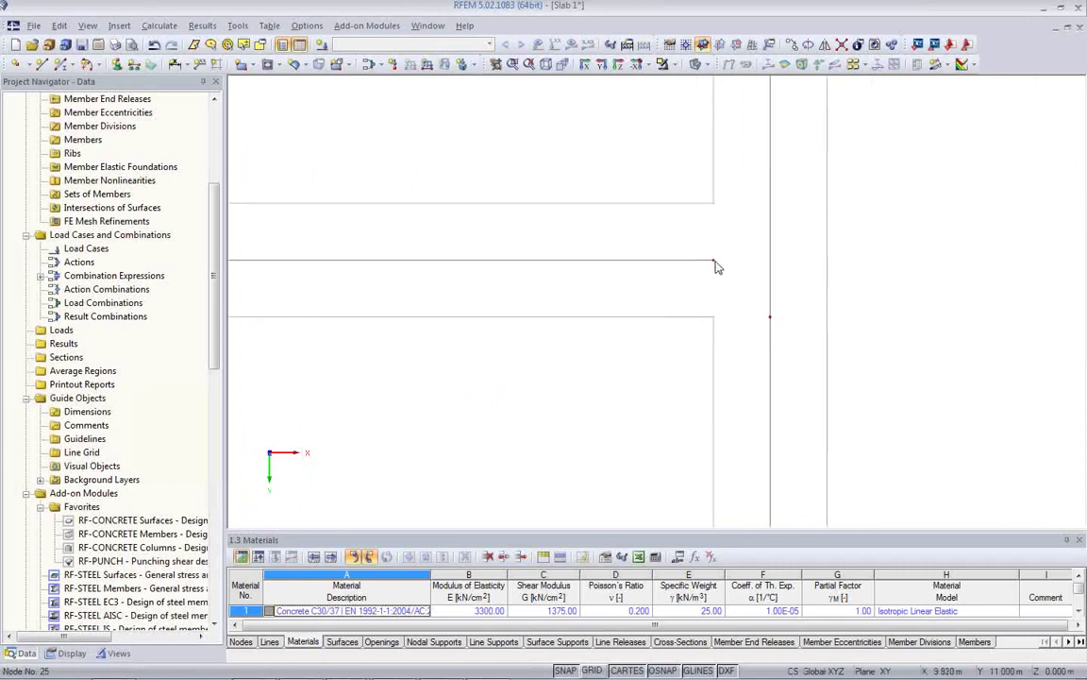
pyautogui.moveTo(715, 265); pyautogui.dragTo(767, 284)
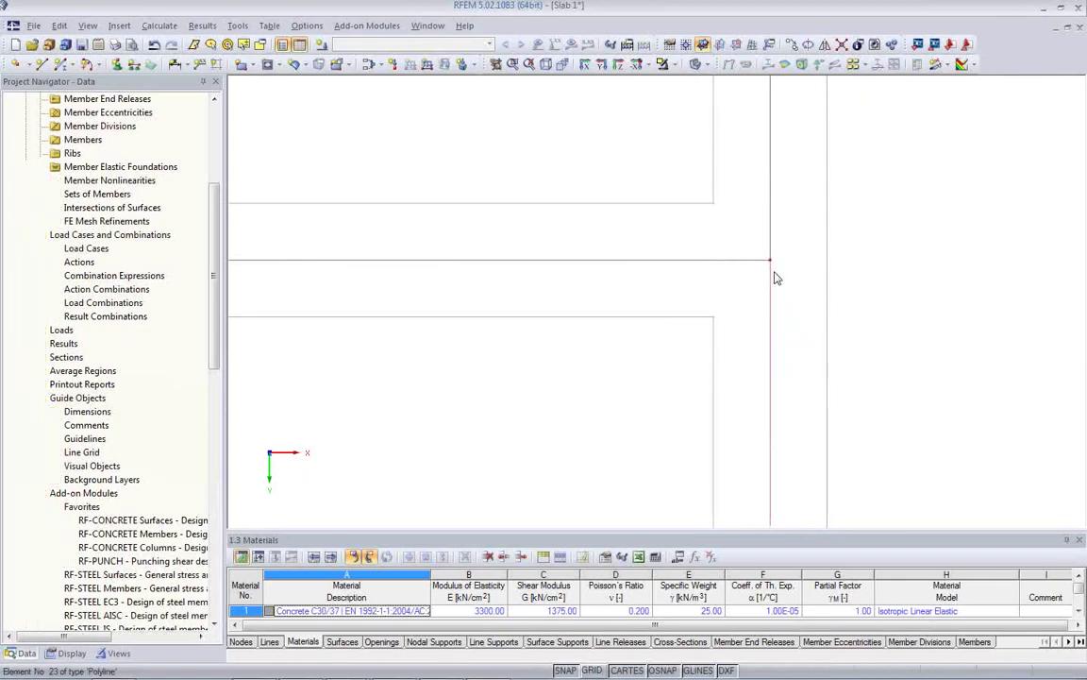
pyautogui.scroll(-3, 772, 294)
pyautogui.moveTo(772, 280); pyautogui.dragTo(649, 291, button='middle')
pyautogui.scroll(-2, 676, 286)
pyautogui.scroll(2, 650, 291)
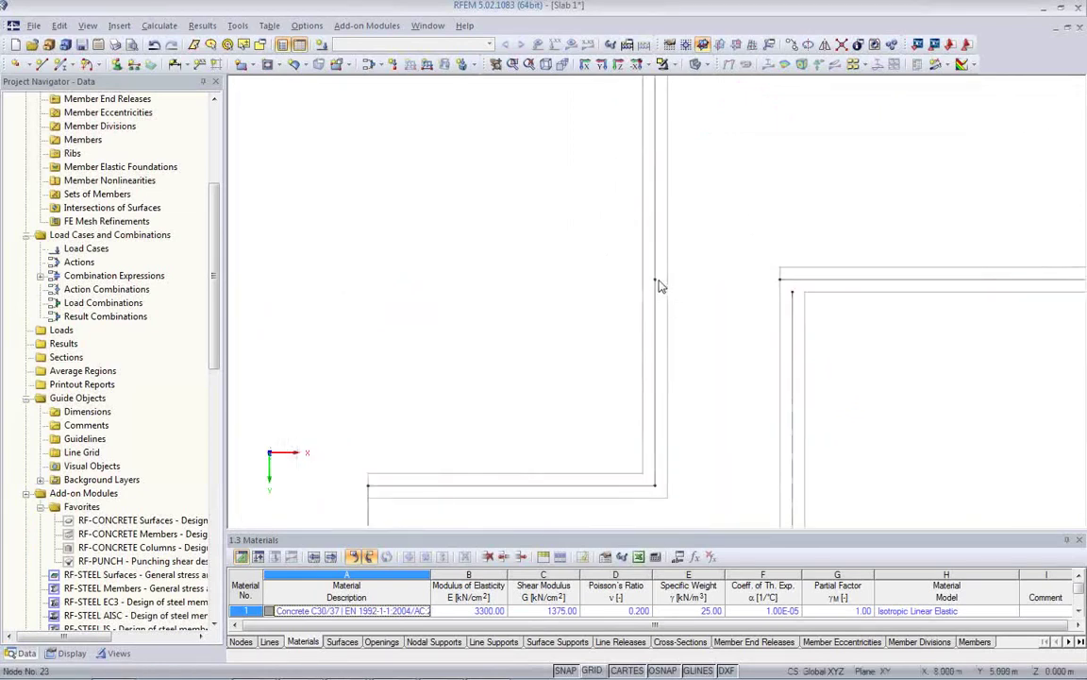
# - Delete node 23 on the vertical slab line, merging its two joined lines into one
pyautogui.rightClick(656, 284)
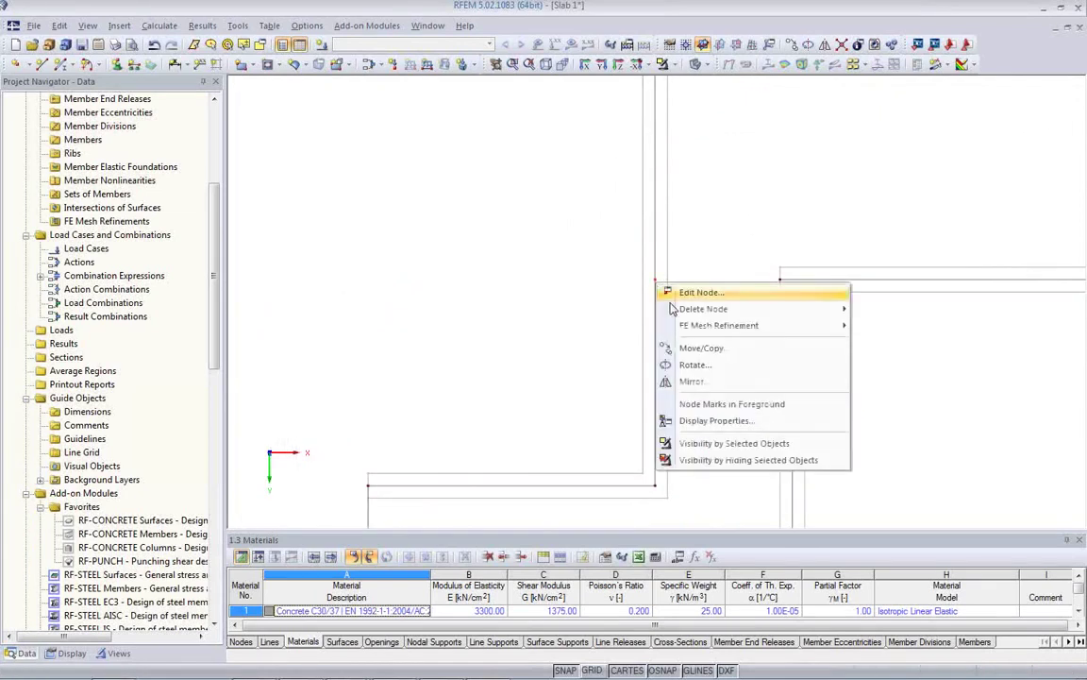
pyautogui.moveTo(718, 309)
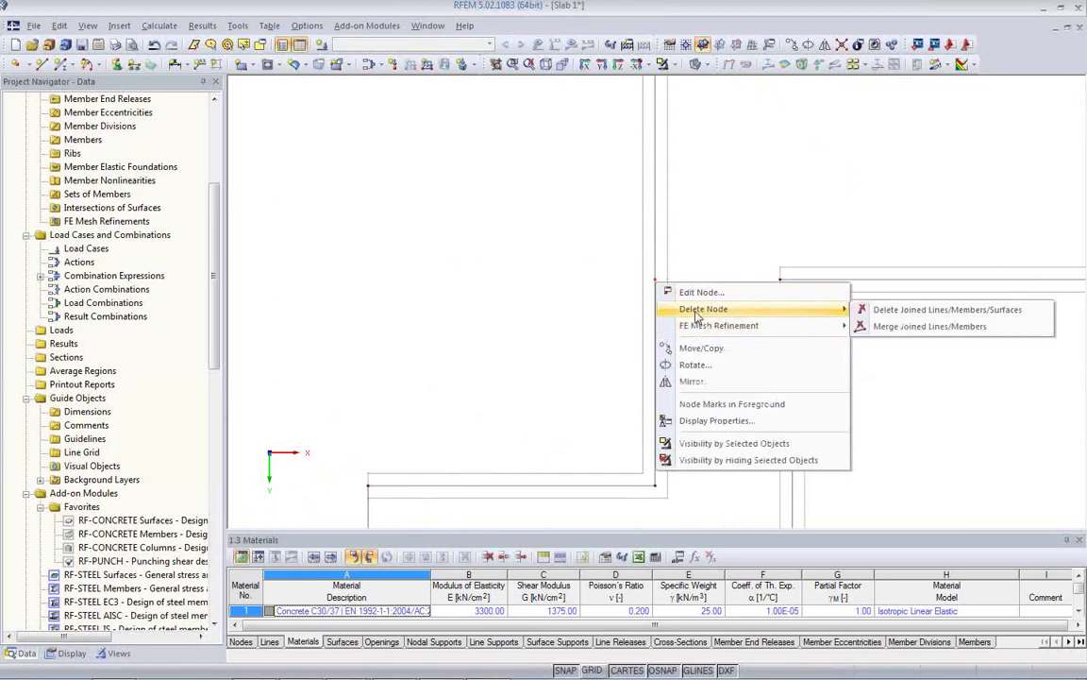
pyautogui.click(901, 328)
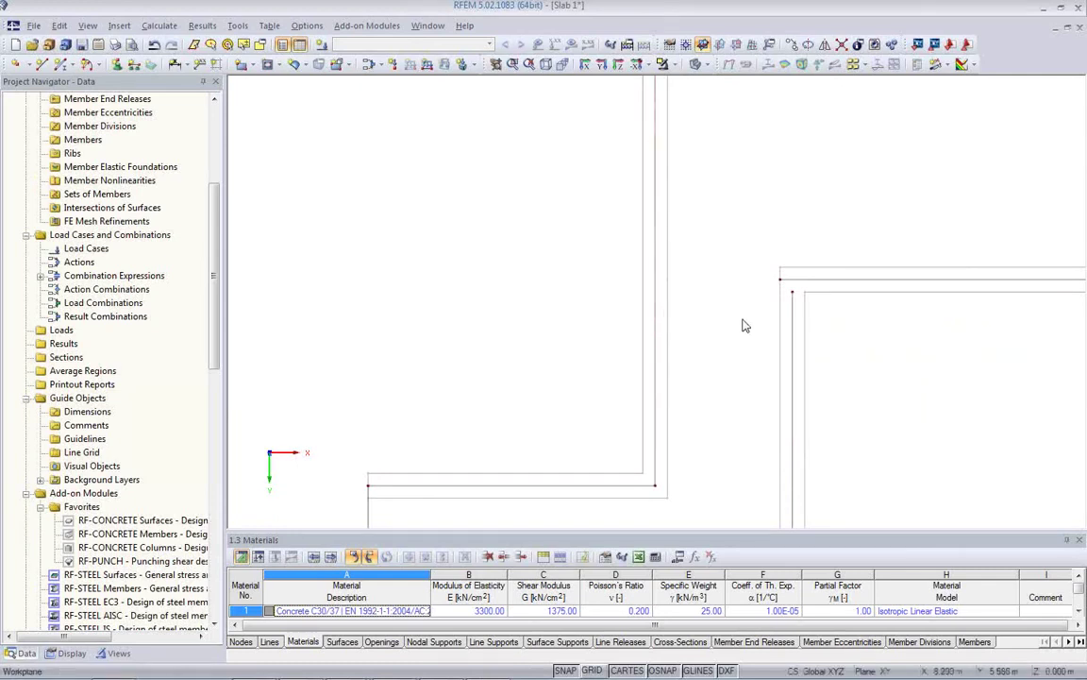
pyautogui.moveTo(687, 297); pyautogui.dragTo(623, 302, button='middle')
pyautogui.scroll(2, 623, 302)
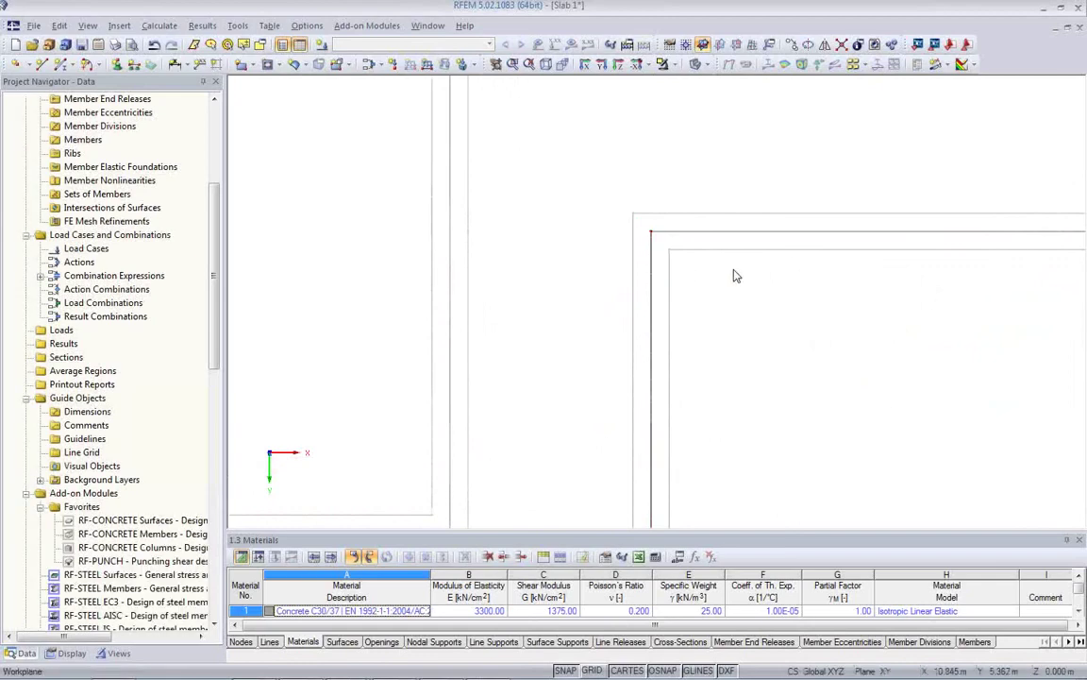
pyautogui.scroll(-2, 658, 280)
pyautogui.scroll(-1, 658, 280)
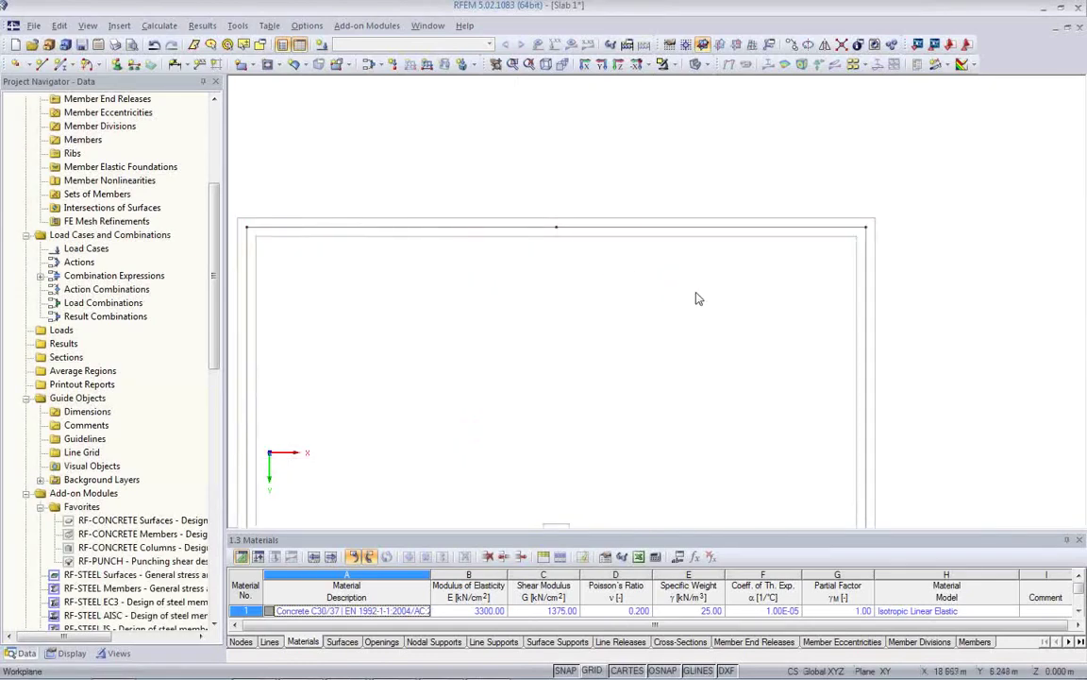
pyautogui.scroll(2, 651, 254)
pyautogui.moveTo(631, 376); pyautogui.dragTo(716, 326, button='middle')
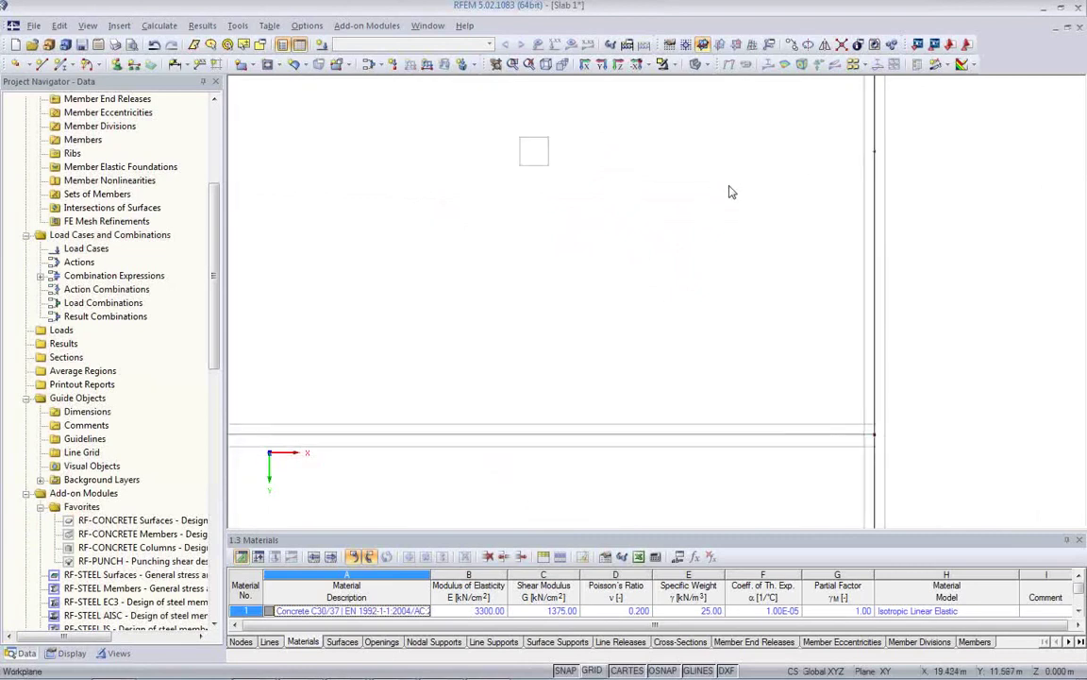
pyautogui.scroll(-1, 716, 325)
pyautogui.scroll(8, 859, 394)
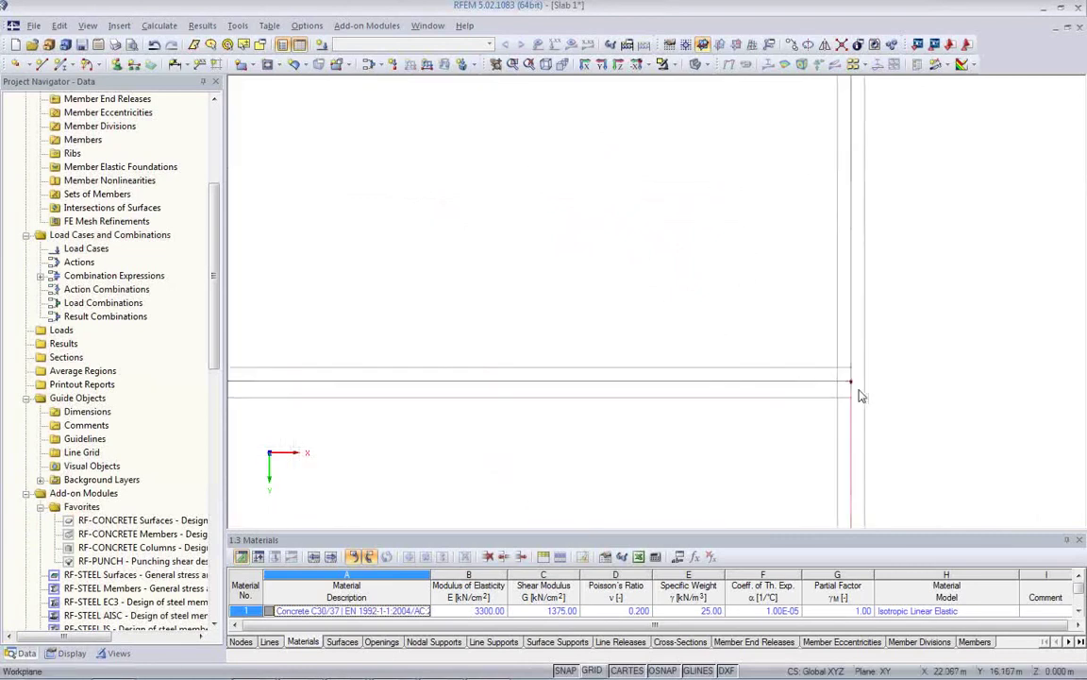
pyautogui.scroll(3, 803, 363)
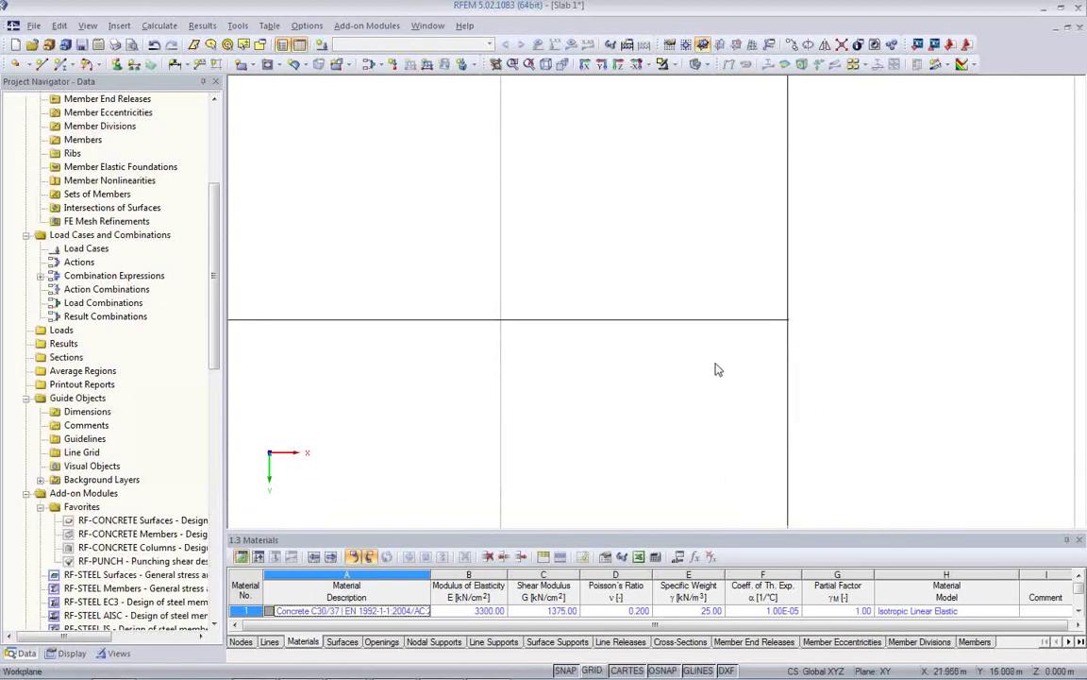
pyautogui.moveTo(710, 368)
pyautogui.mouseDown(button='middle')
pyautogui.moveTo(874, 313)
pyautogui.moveTo(547, 302)
pyautogui.moveTo(799, 311)
pyautogui.moveTo(970, 366)
pyautogui.moveTo(596, 357)
pyautogui.moveTo(694, 369)
pyautogui.moveTo(694, 110)
pyautogui.moveTo(709, 286)
pyautogui.moveTo(702, 369)
pyautogui.mouseUp(button='middle')
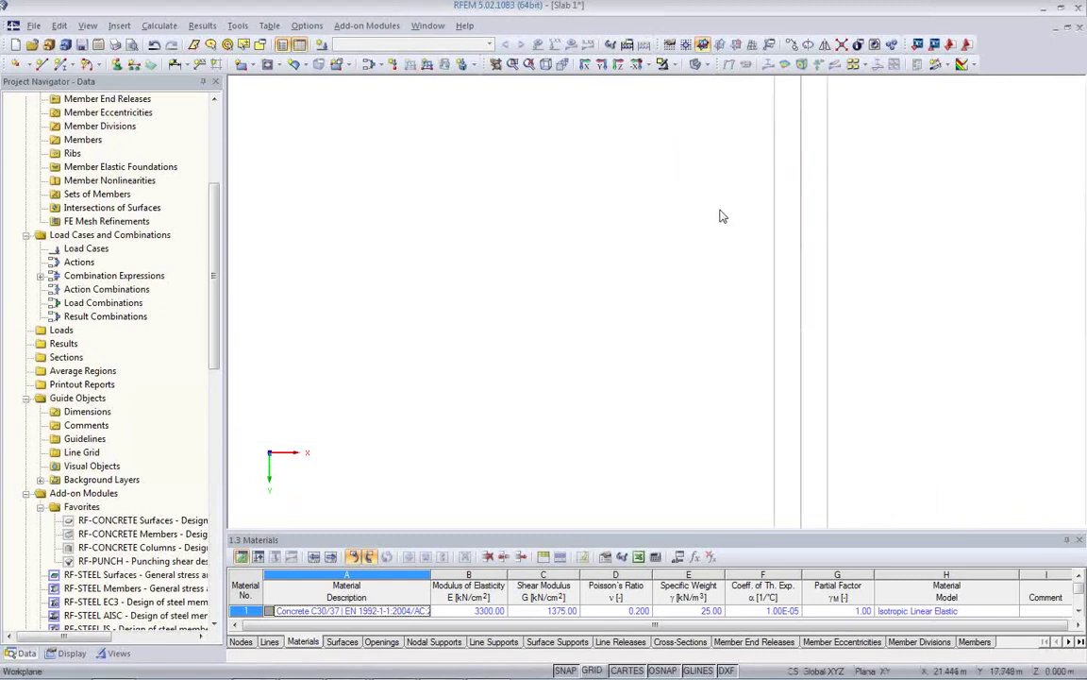
pyautogui.scroll(-1, 712, 284)
pyautogui.scroll(3, 749, 431)
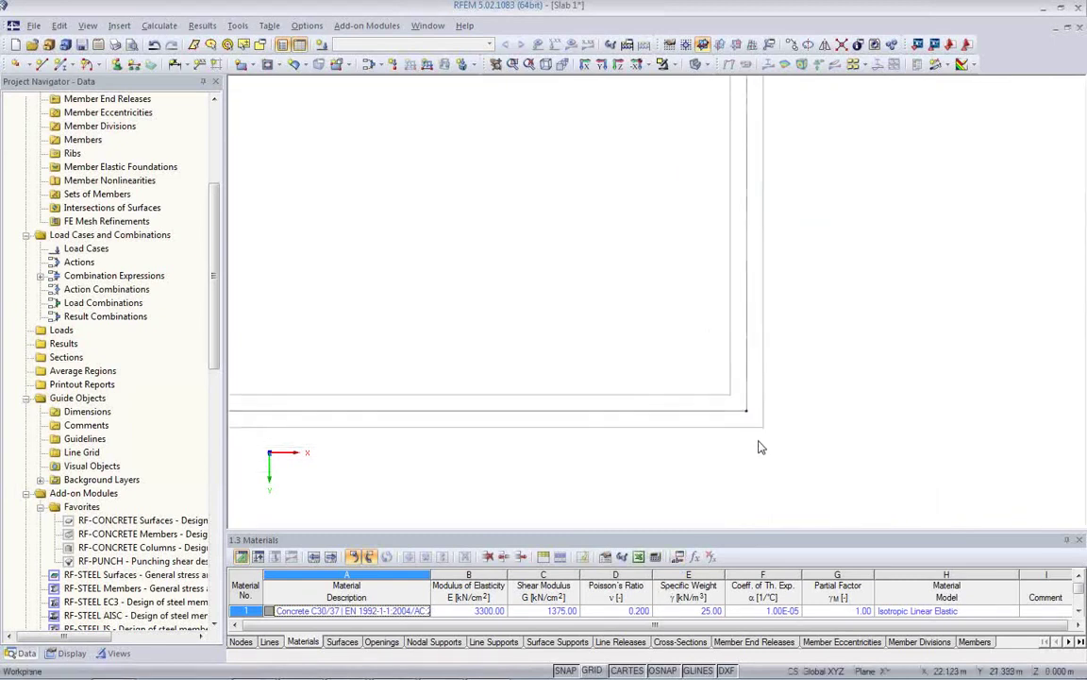
pyautogui.scroll(-3, 749, 430)
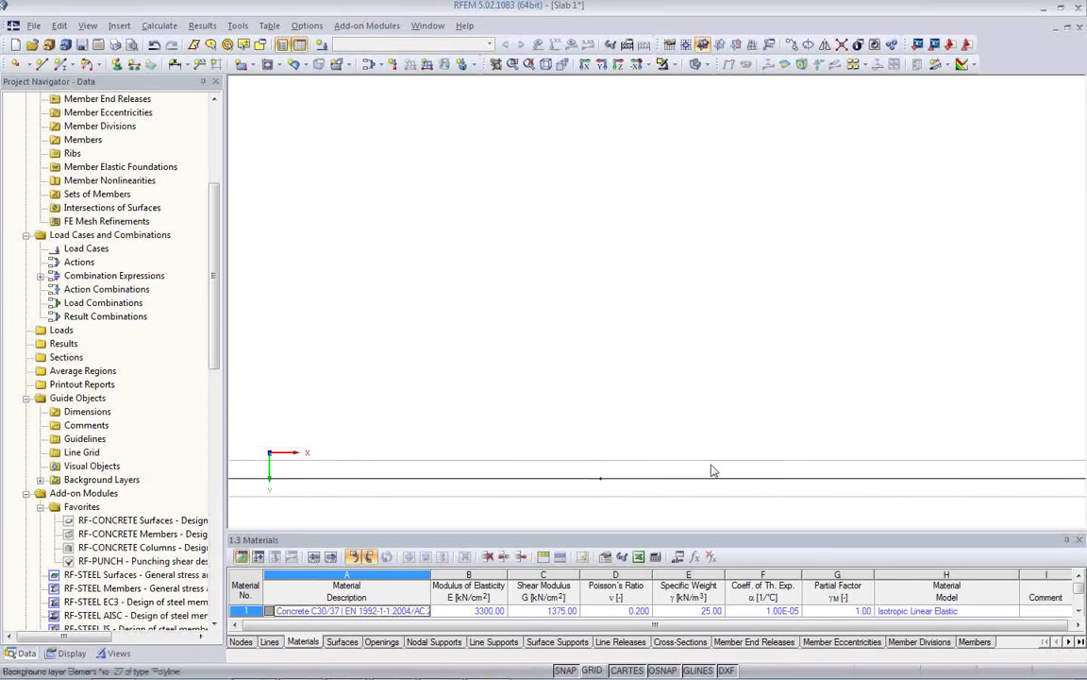
pyautogui.scroll(3, 575, 425)
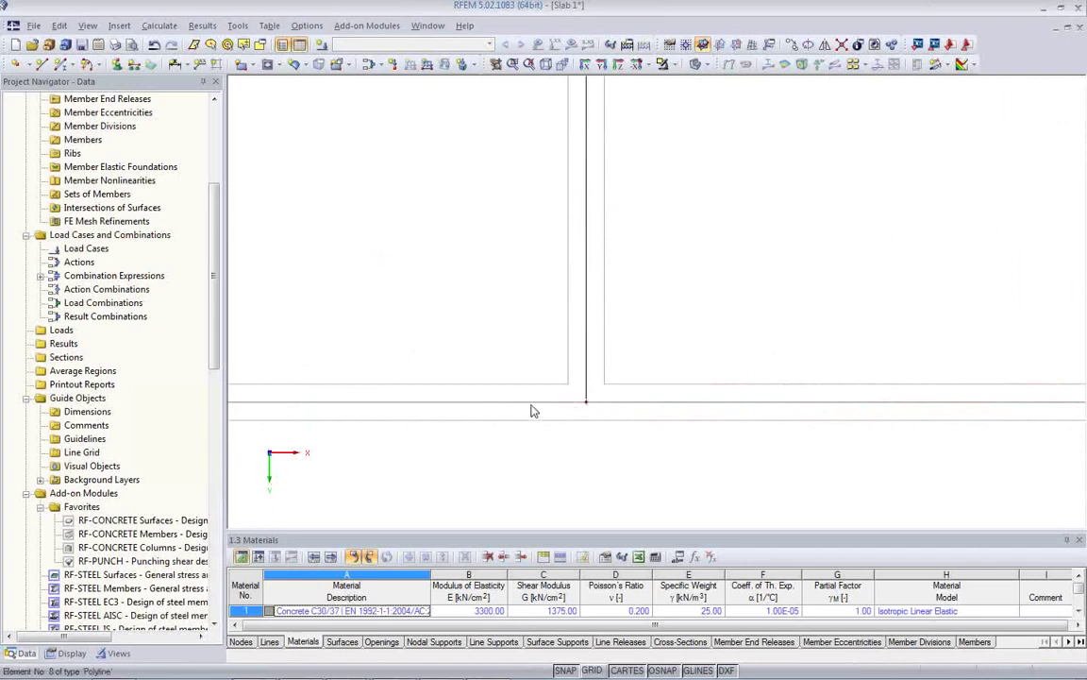
pyautogui.moveTo(587, 403); pyautogui.dragTo(836, 406, button='middle')
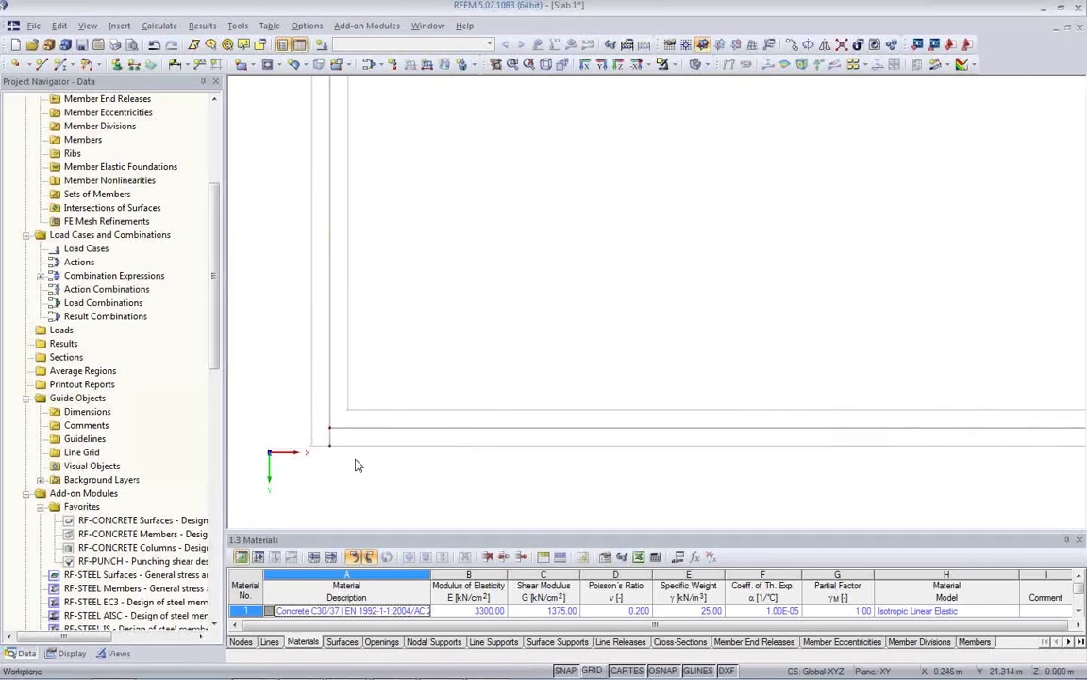
pyautogui.scroll(2, 321, 453)
pyautogui.scroll(2, 299, 443)
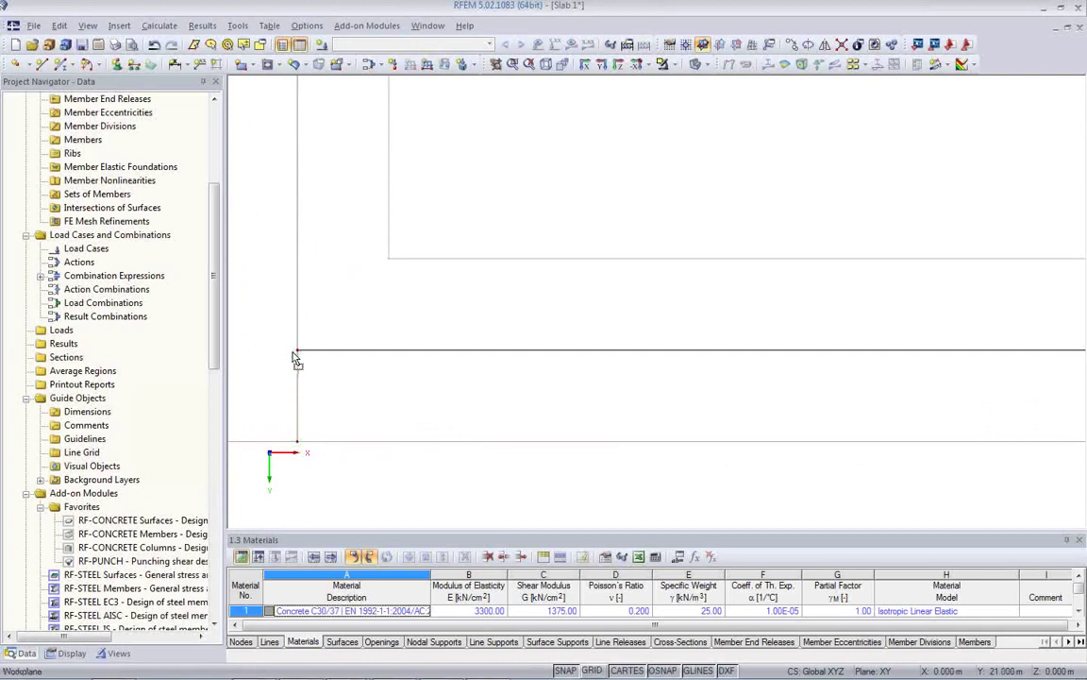
pyautogui.moveTo(381, 286); pyautogui.dragTo(490, 274, button='middle')
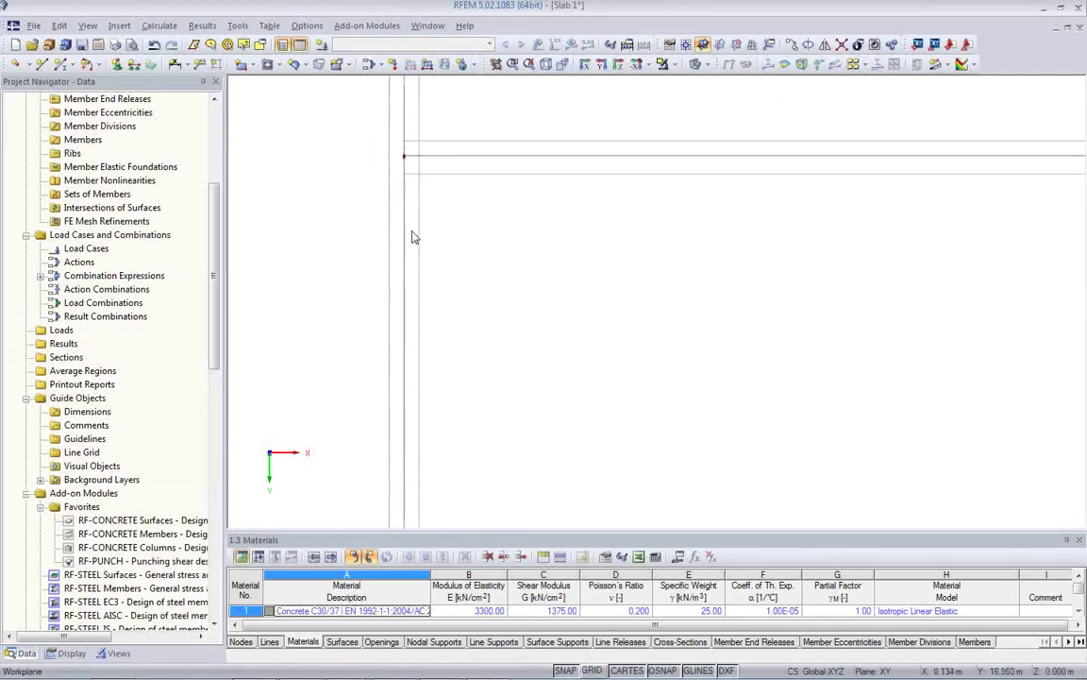
pyautogui.scroll(2, 396, 272)
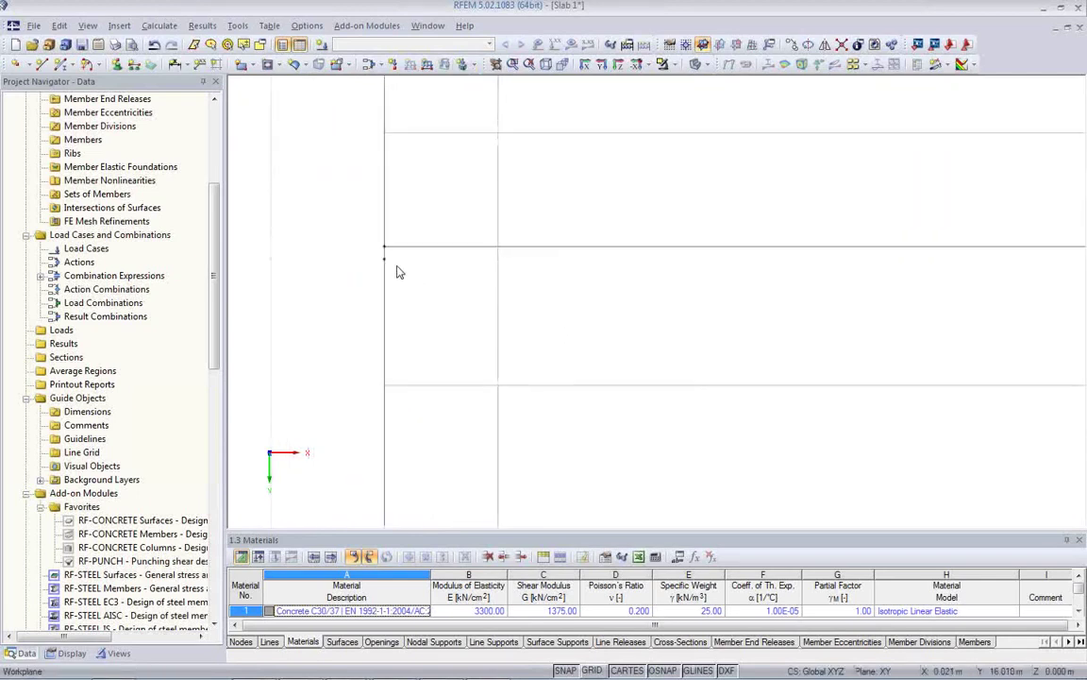
pyautogui.scroll(3, 397, 272)
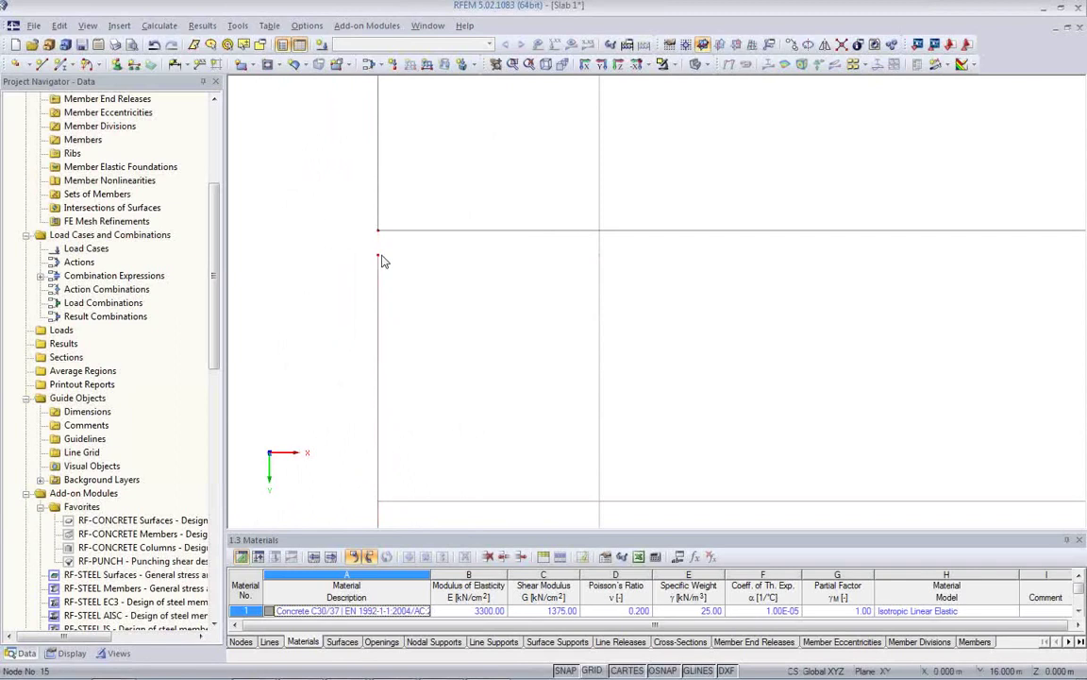
pyautogui.scroll(5, 421, 260)
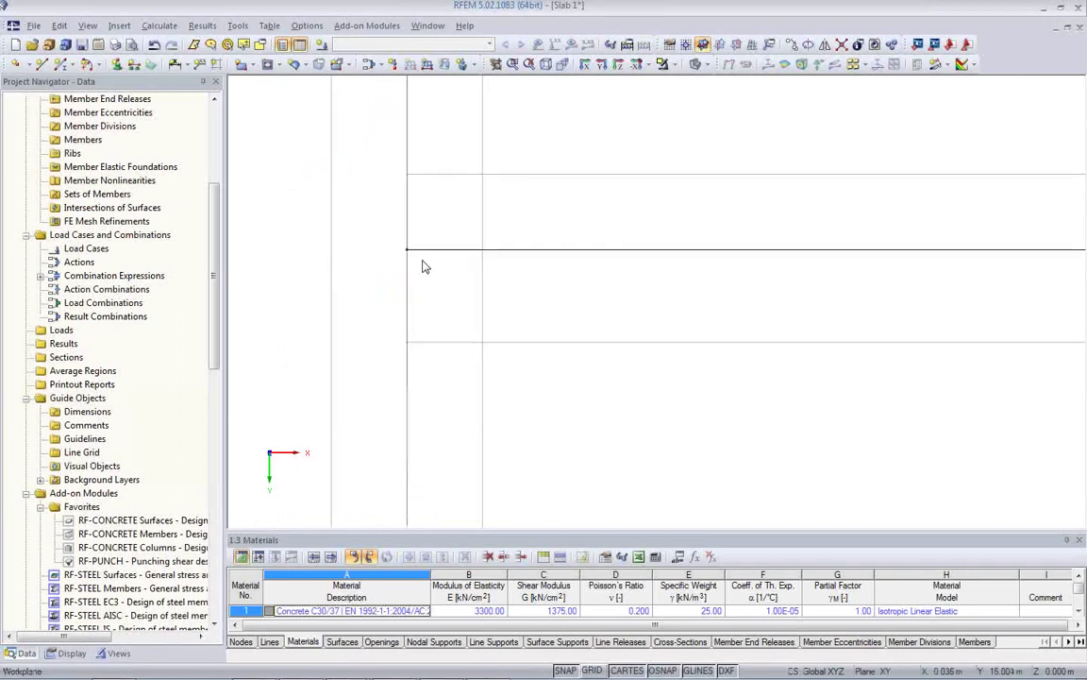
pyautogui.scroll(-3, 575, 320)
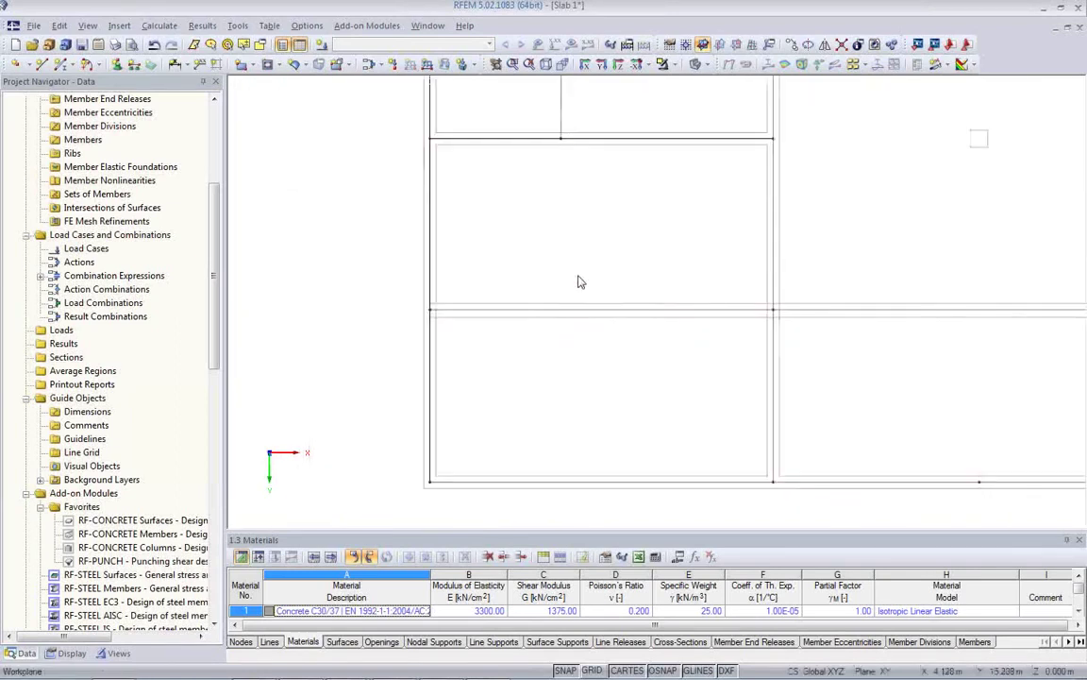
pyautogui.scroll(3, 388, 301)
pyautogui.scroll(1, 374, 271)
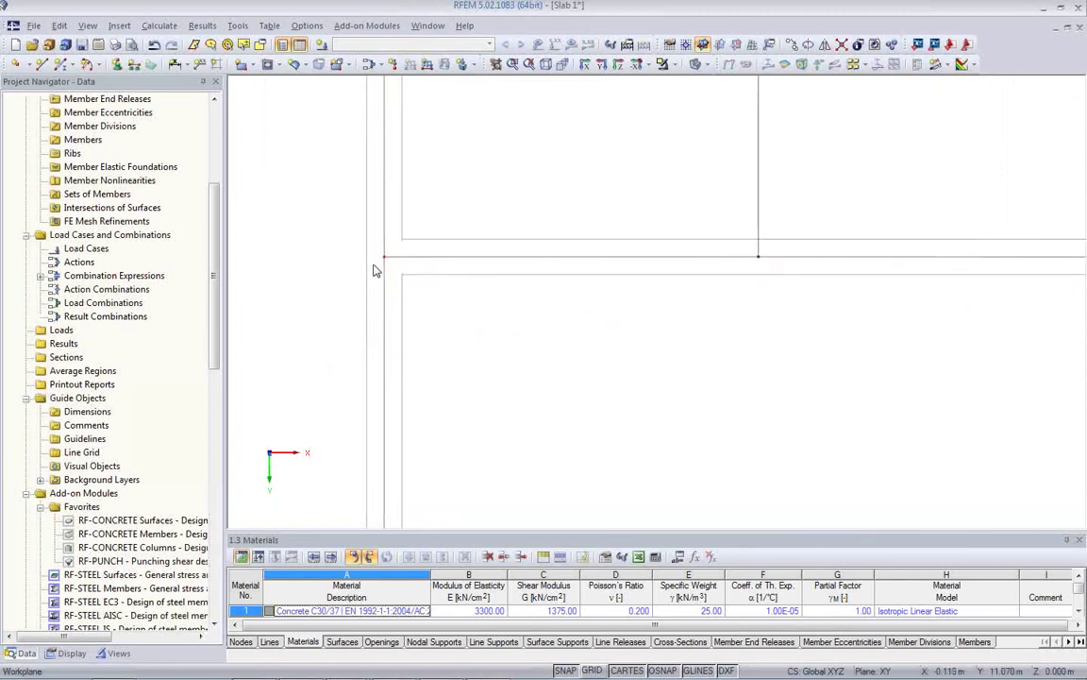
pyautogui.moveTo(760, 356); pyautogui.dragTo(493, 342, button='middle')
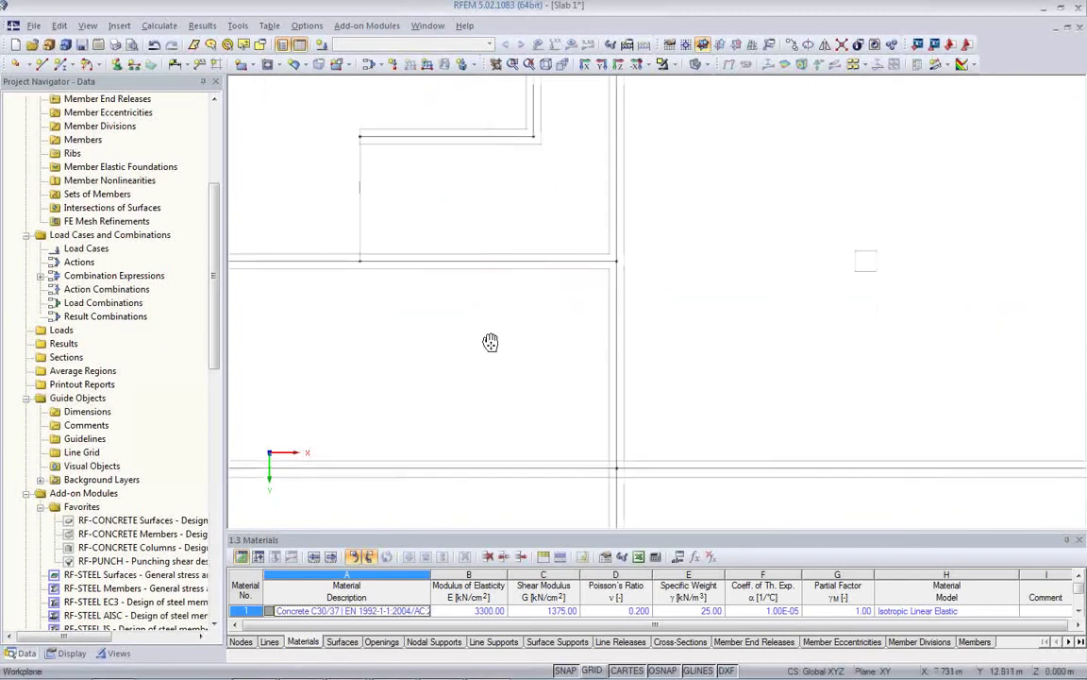
pyautogui.scroll(-3, 655, 347)
pyautogui.moveTo(648, 356); pyautogui.dragTo(704, 310, button='middle')
pyautogui.scroll(-1, 551, 355)
pyautogui.scroll(-1, 704, 311)
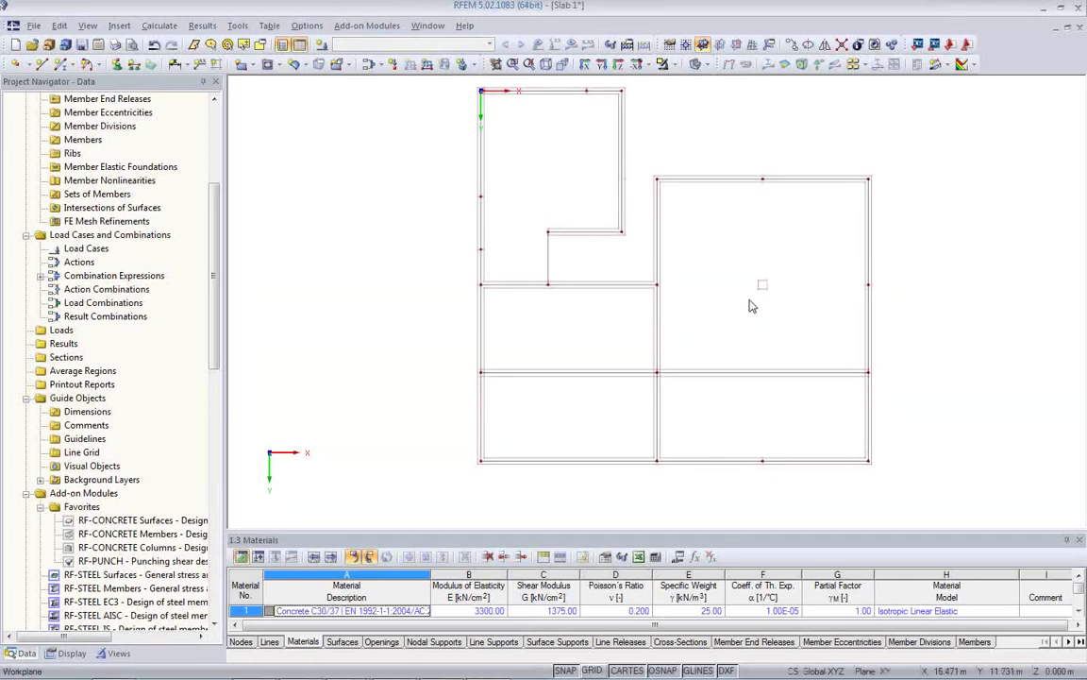
pyautogui.scroll(2, 638, 303)
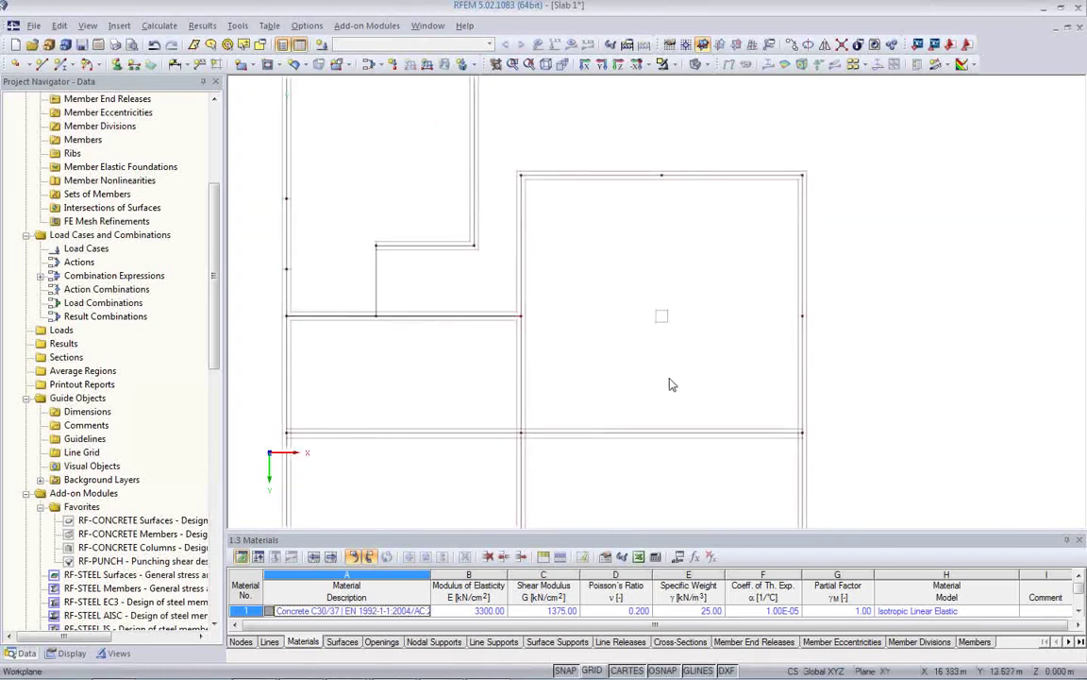
# - Draw a horizontal line at Y = 11 m from grid point x 10 m to the right slab edge
pyautogui.click(43, 64)
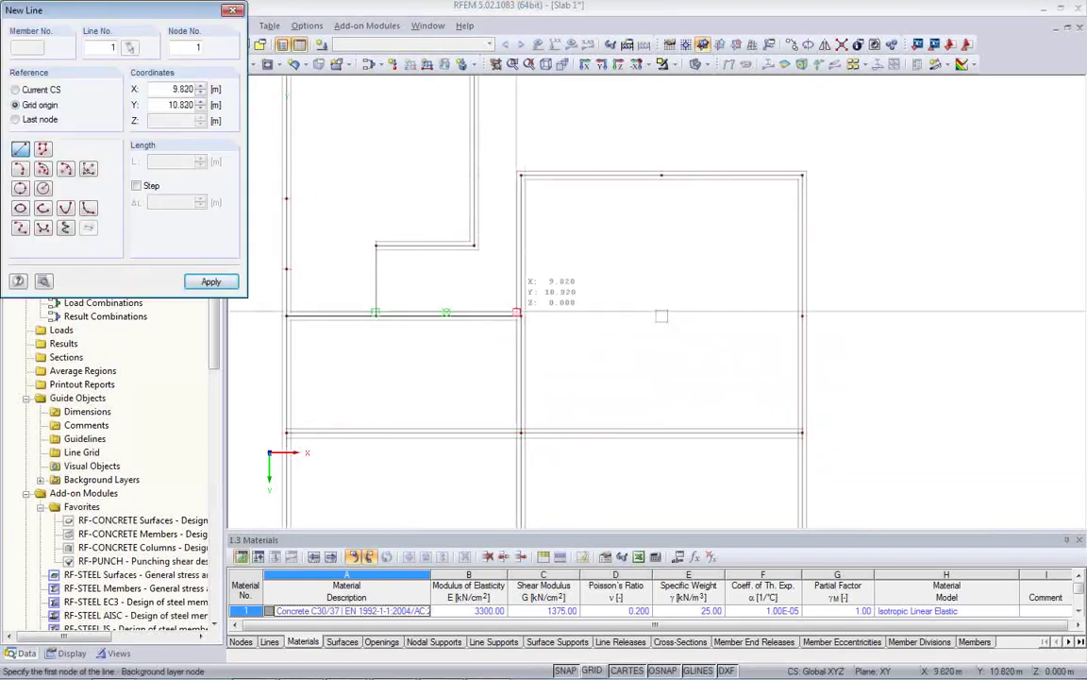
pyautogui.click(662, 176)
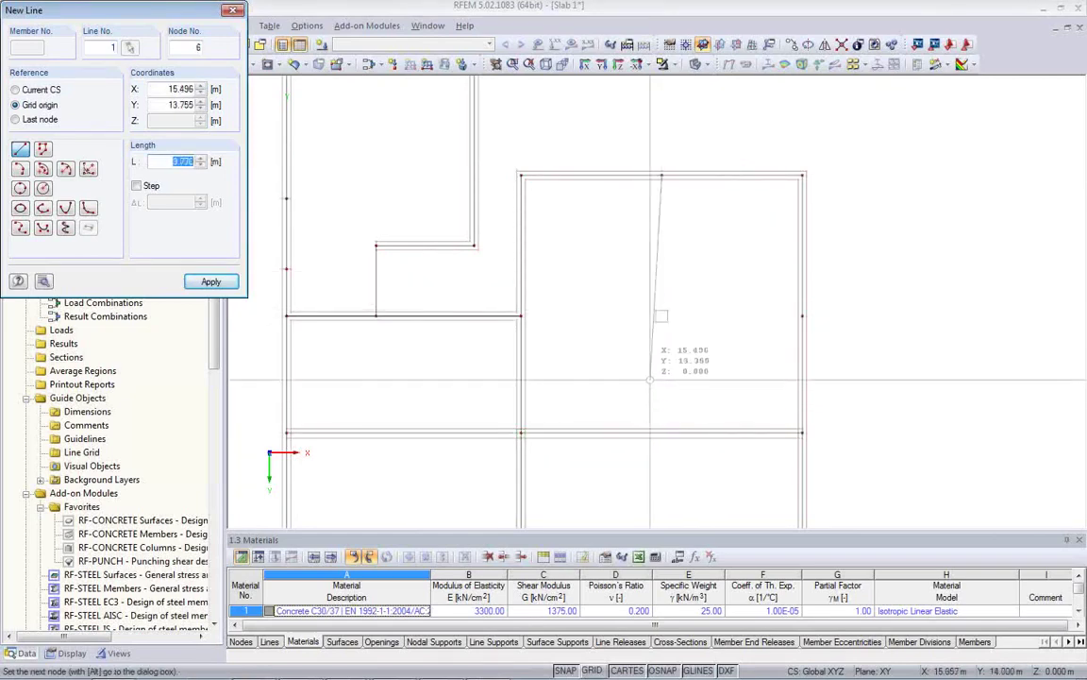
pyautogui.press('Escape')
pyautogui.scroll(2, 645, 365)
pyautogui.moveTo(541, 323); pyautogui.dragTo(438, 317, button='middle')
pyautogui.click(39, 64)
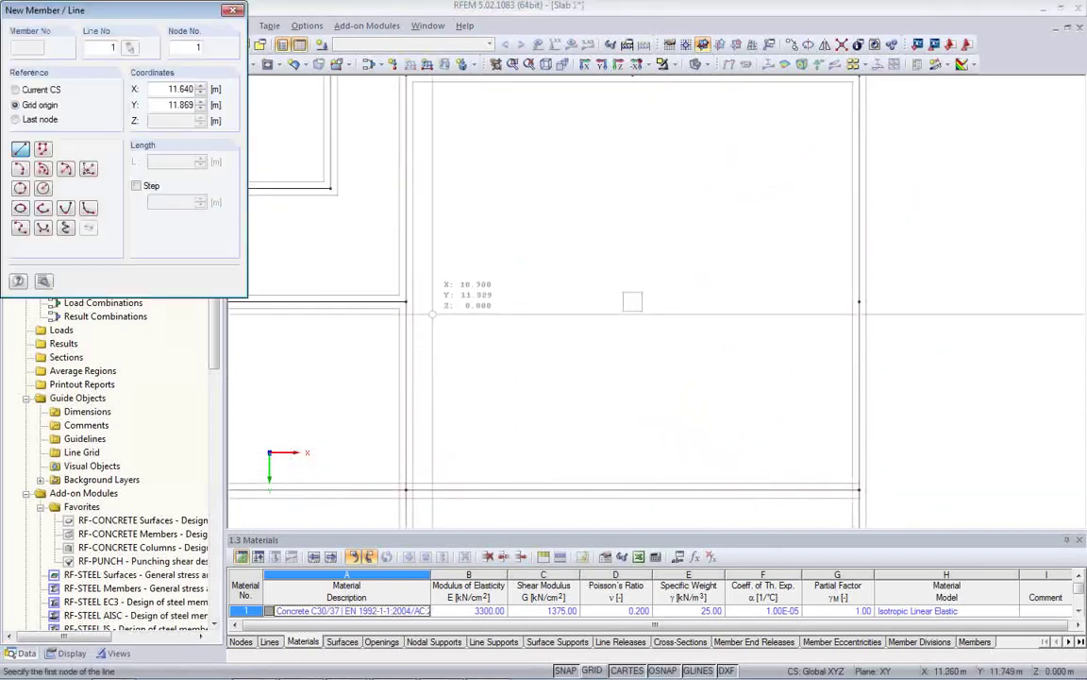
pyautogui.click(406, 302)
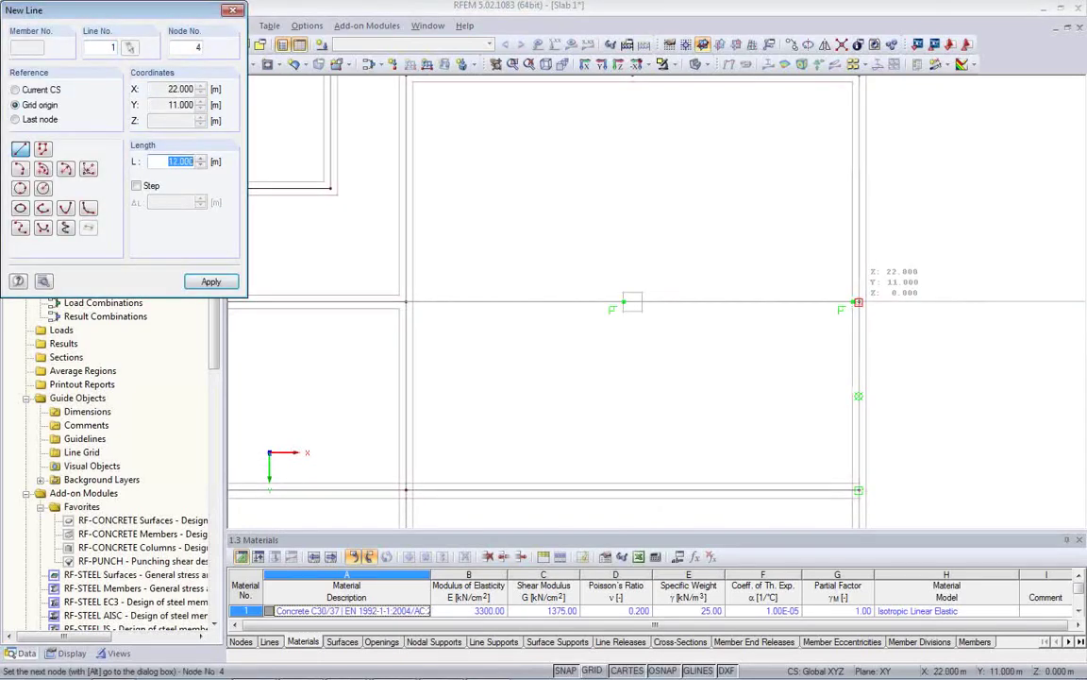
pyautogui.click(858, 302)
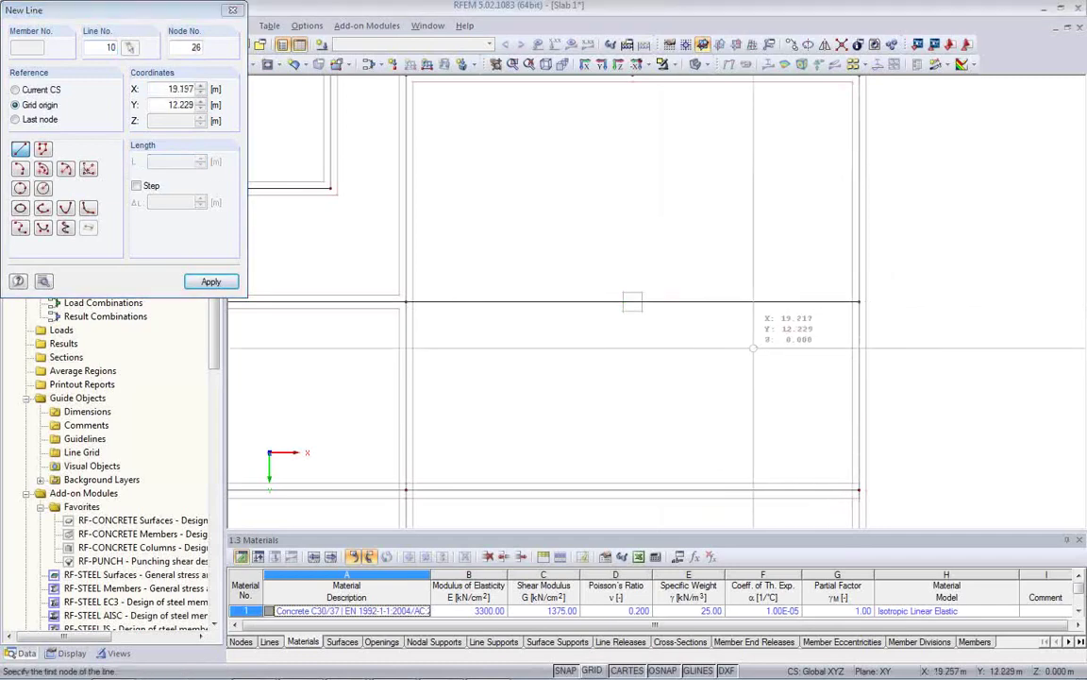
pyautogui.press('Escape')
# - Draw a vertical line at x = 16 m from the top slab edge down to the new horizontal line
pyautogui.moveTo(698, 352); pyautogui.dragTo(690, 421, button='middle')
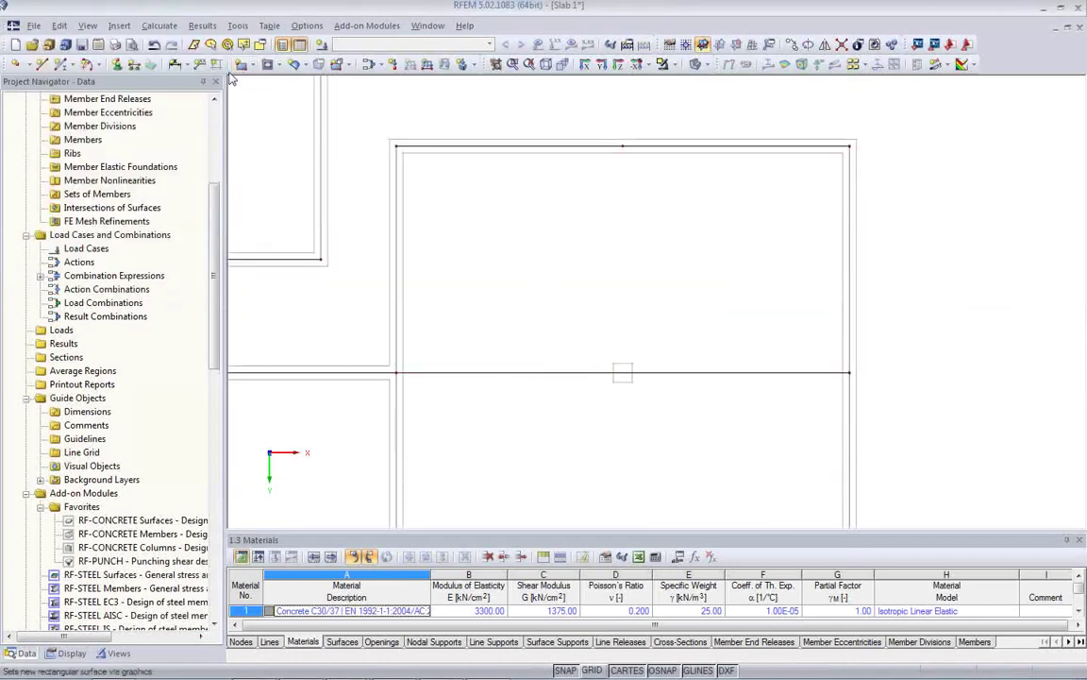
pyautogui.click(41, 64)
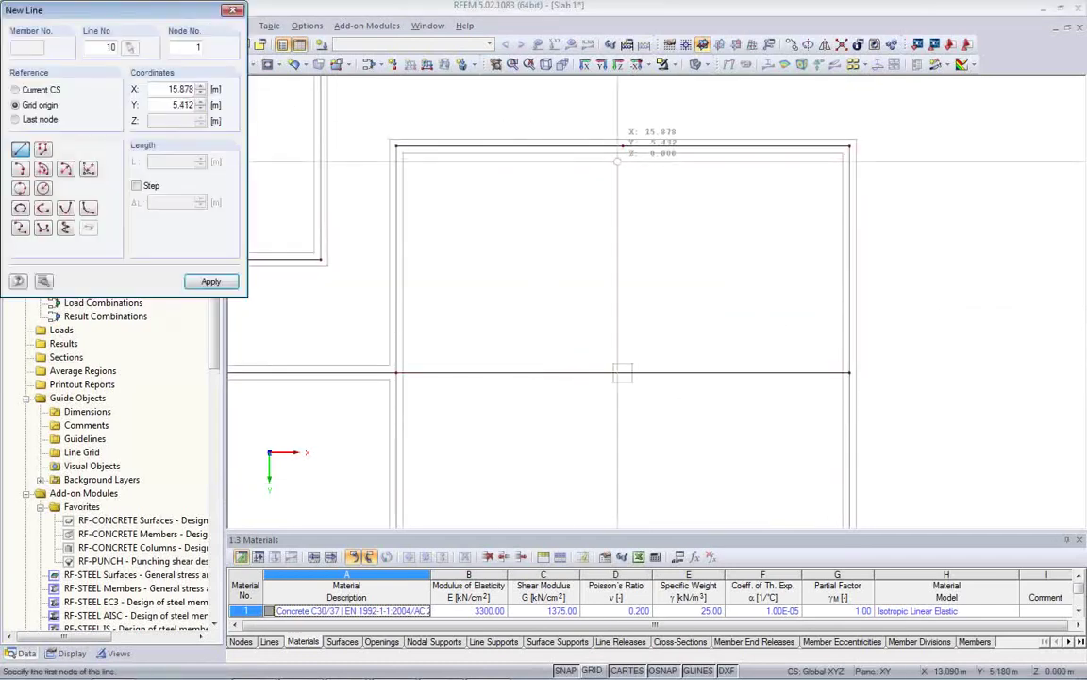
pyautogui.click(622, 146)
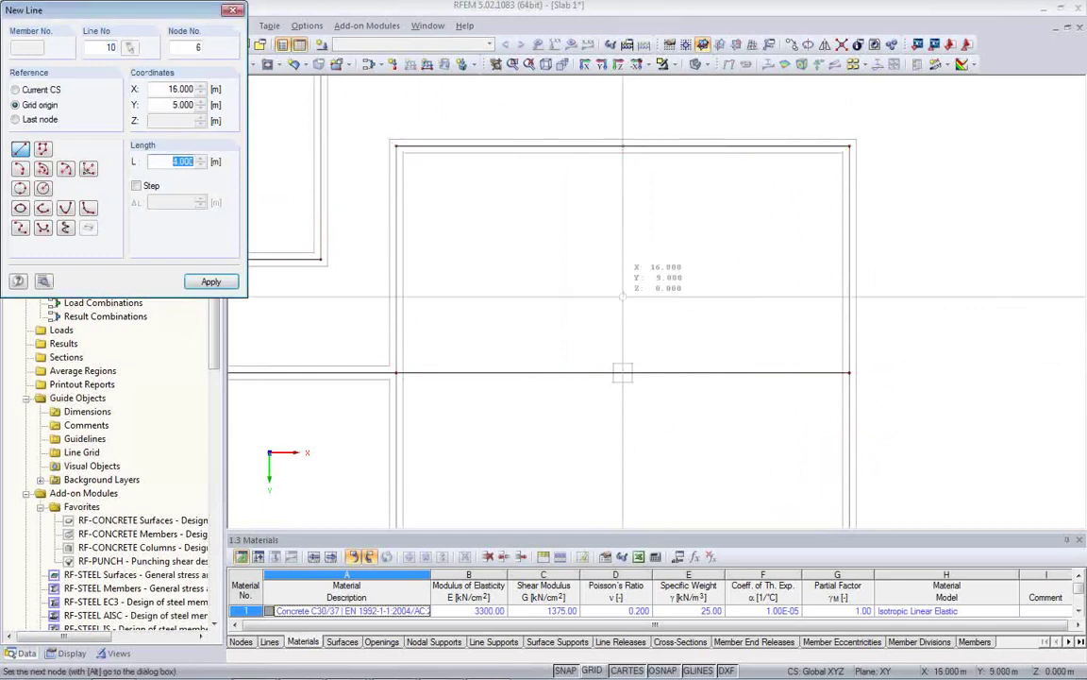
pyautogui.click(622, 373)
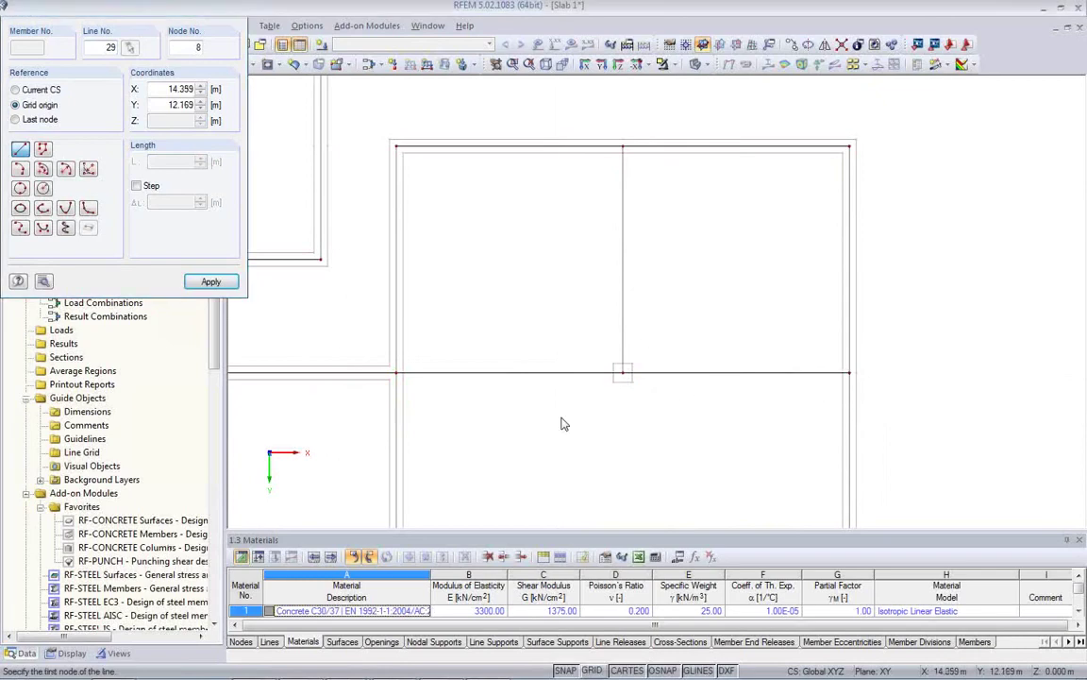
pyautogui.press('Escape')
pyautogui.scroll(2, 566, 419)
pyautogui.scroll(-4, 585, 409)
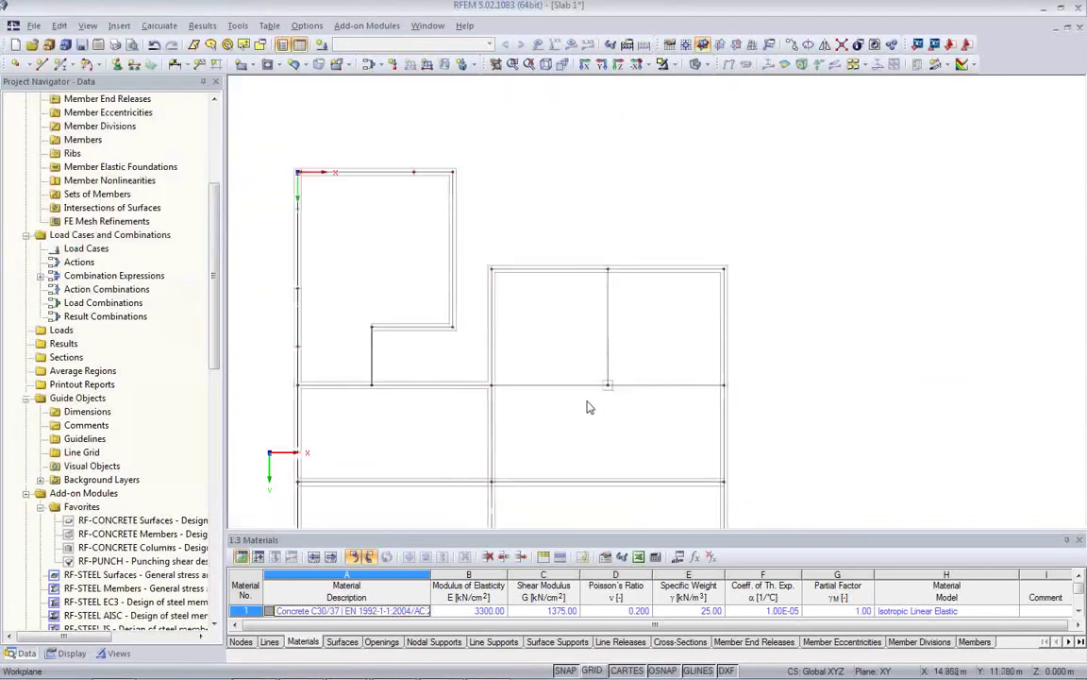
pyautogui.scroll(-2, 688, 313)
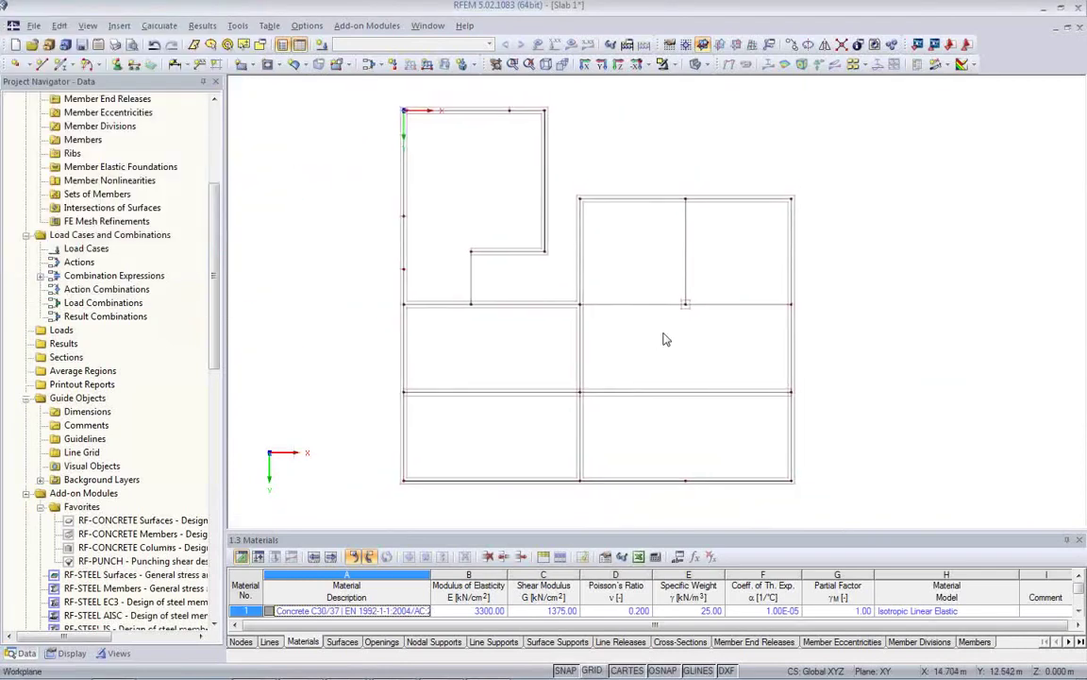
# - Delete the extra bottom-edge node, merging its two joined lines into one
pyautogui.rightClick(686, 482)
pyautogui.moveTo(741, 515)
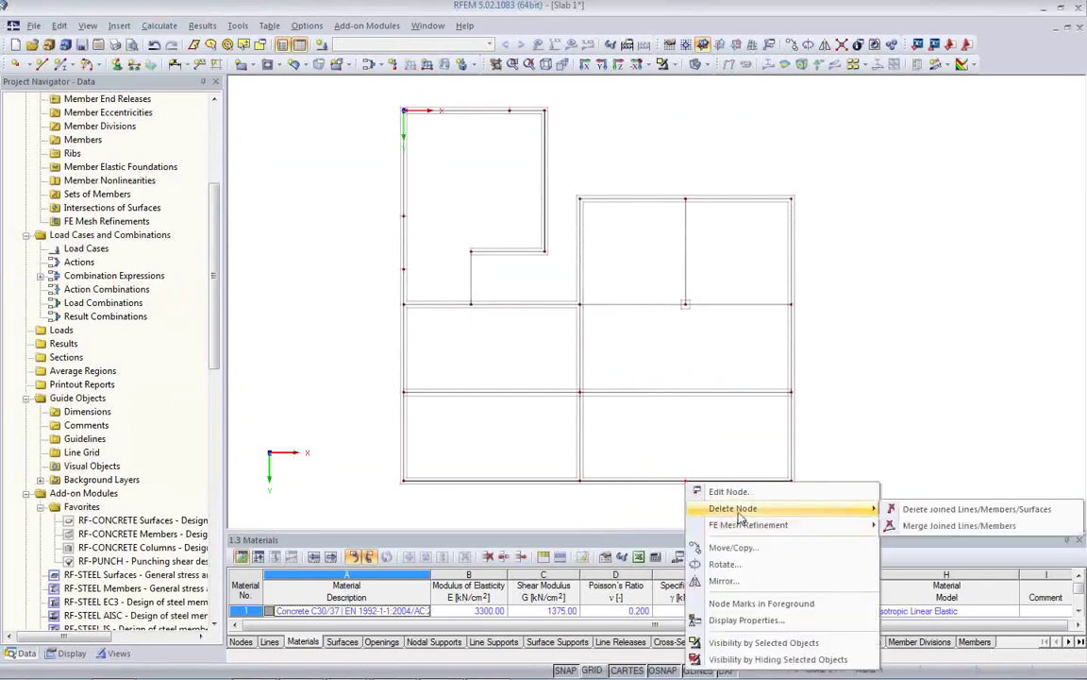
pyautogui.click(959, 526)
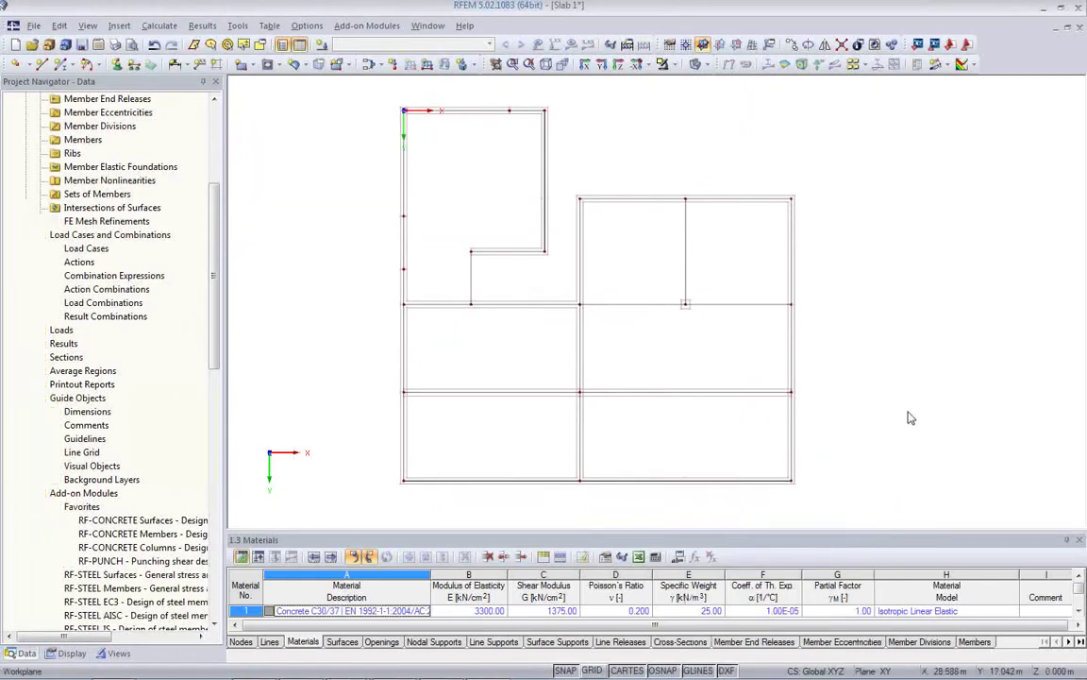
# - Turn off Background Layers in the Display navigator to hide the DXF sketch
pyautogui.click(102, 480)
pyautogui.click(39, 480)
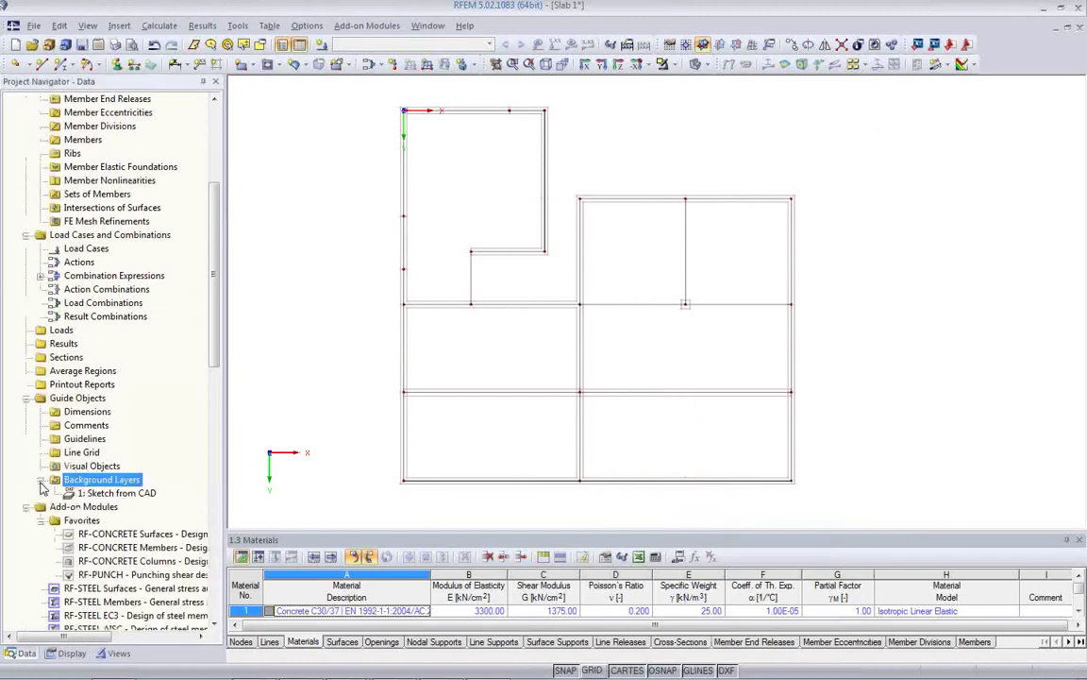
pyautogui.rightClick(106, 494)
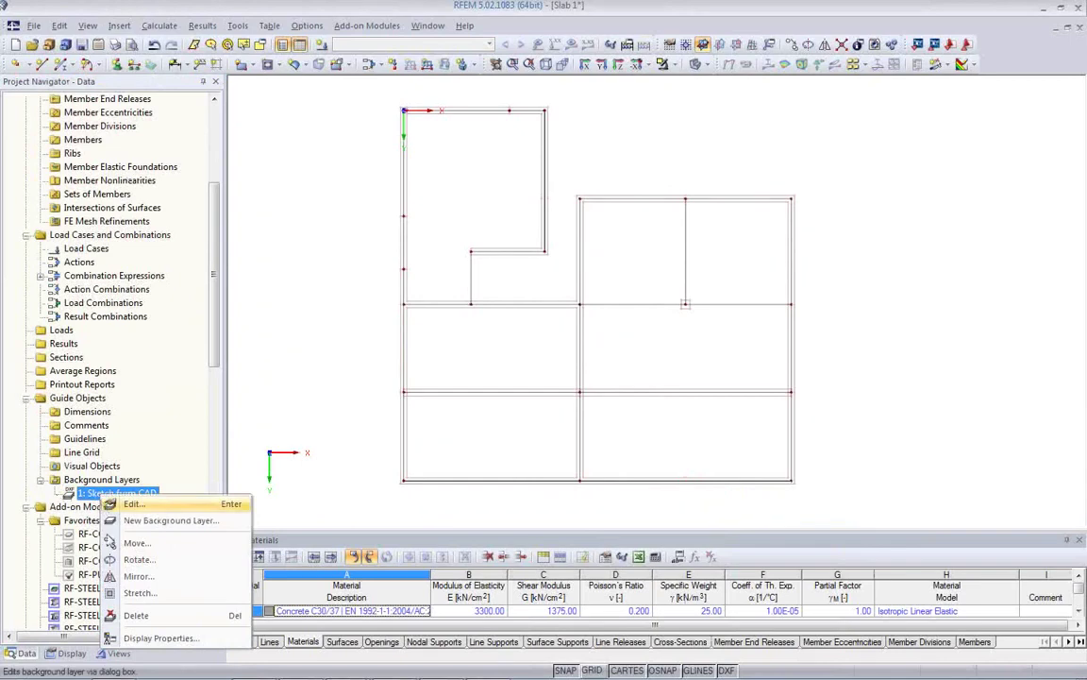
pyautogui.click(186, 431)
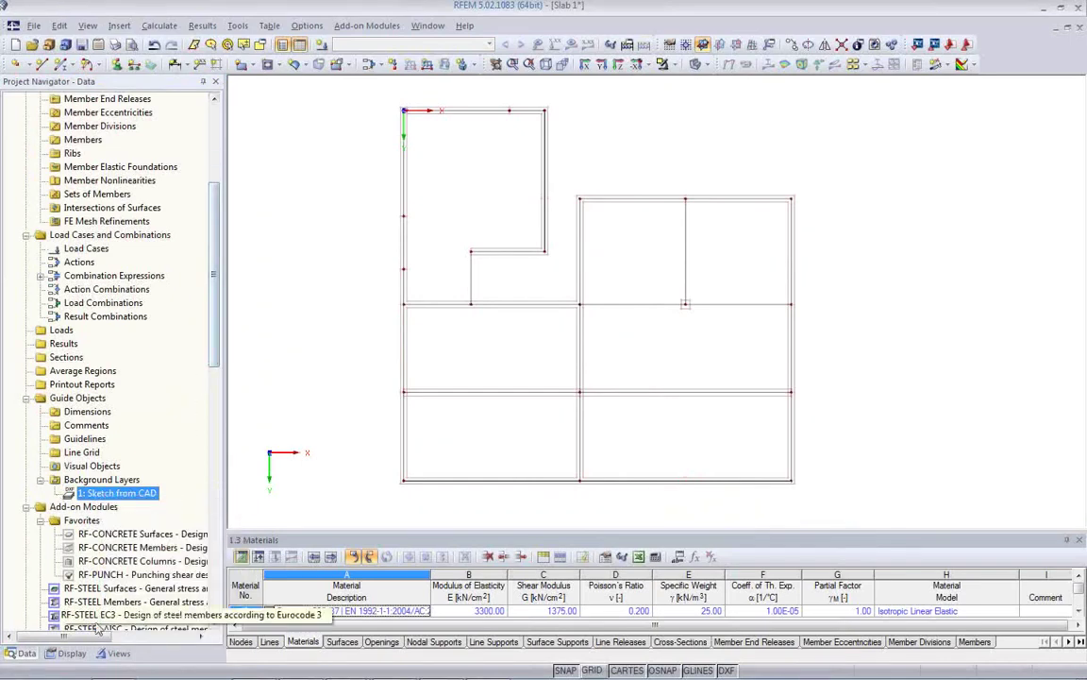
pyautogui.click(68, 653)
pyautogui.scroll(-1, 120, 417)
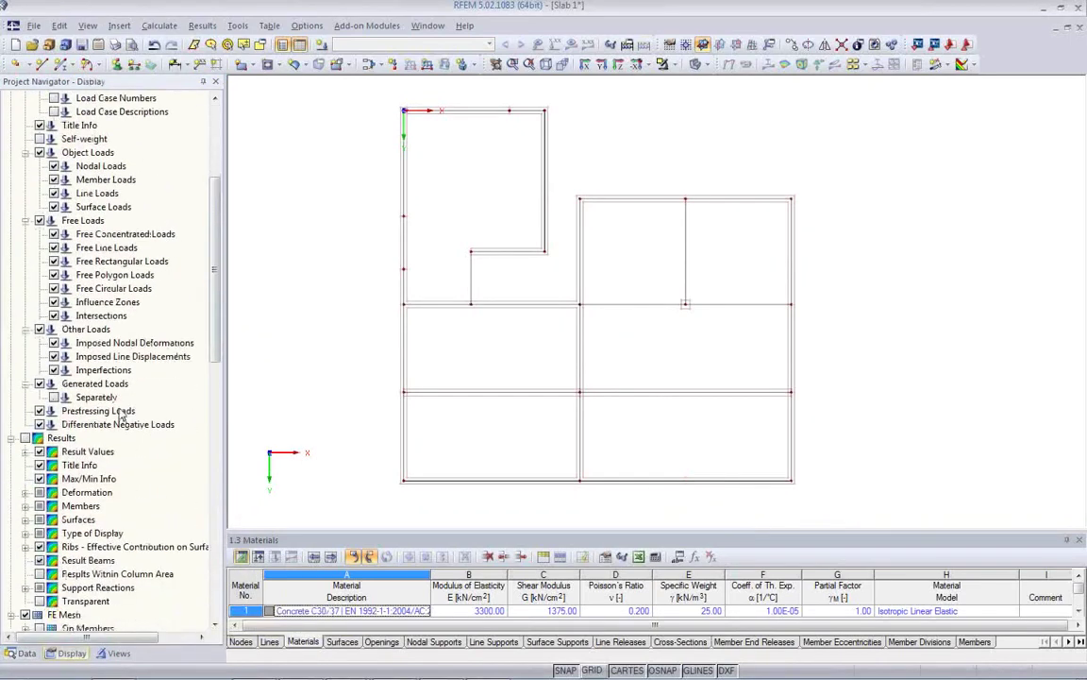
pyautogui.scroll(-2, 121, 412)
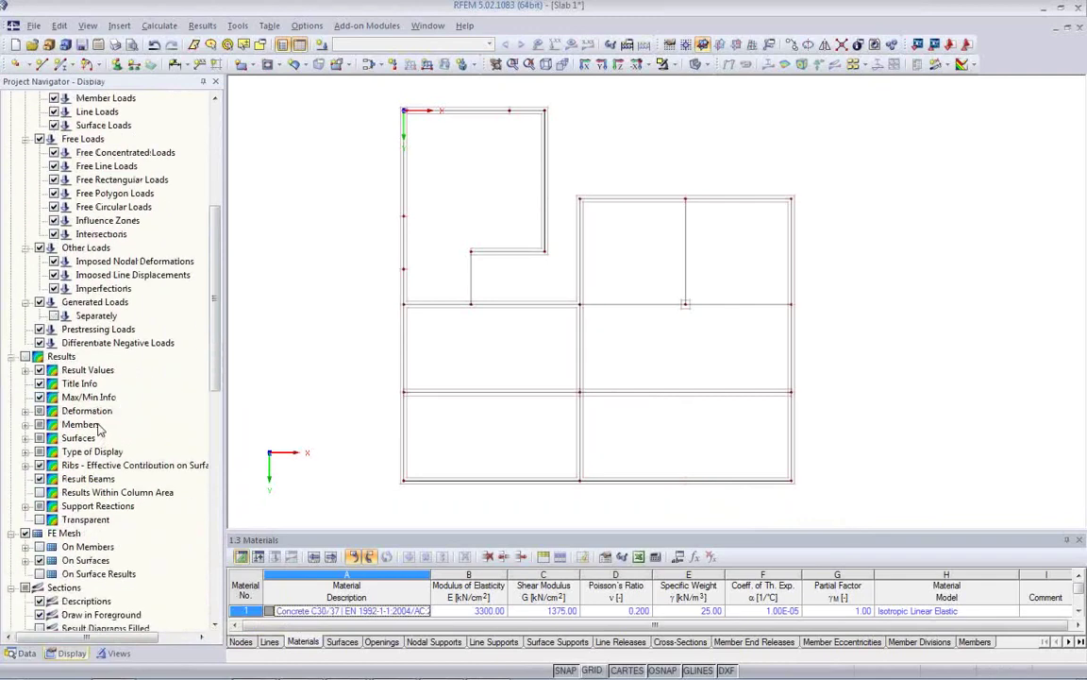
pyautogui.scroll(-3, 98, 430)
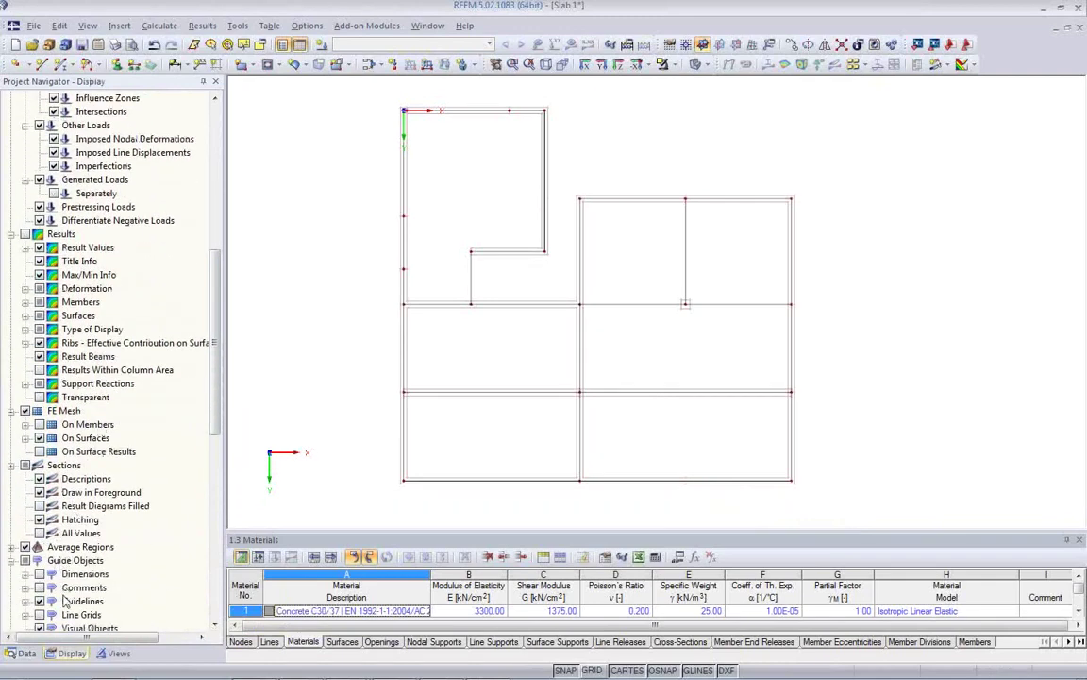
pyautogui.scroll(-2, 64, 600)
pyautogui.click(38, 559)
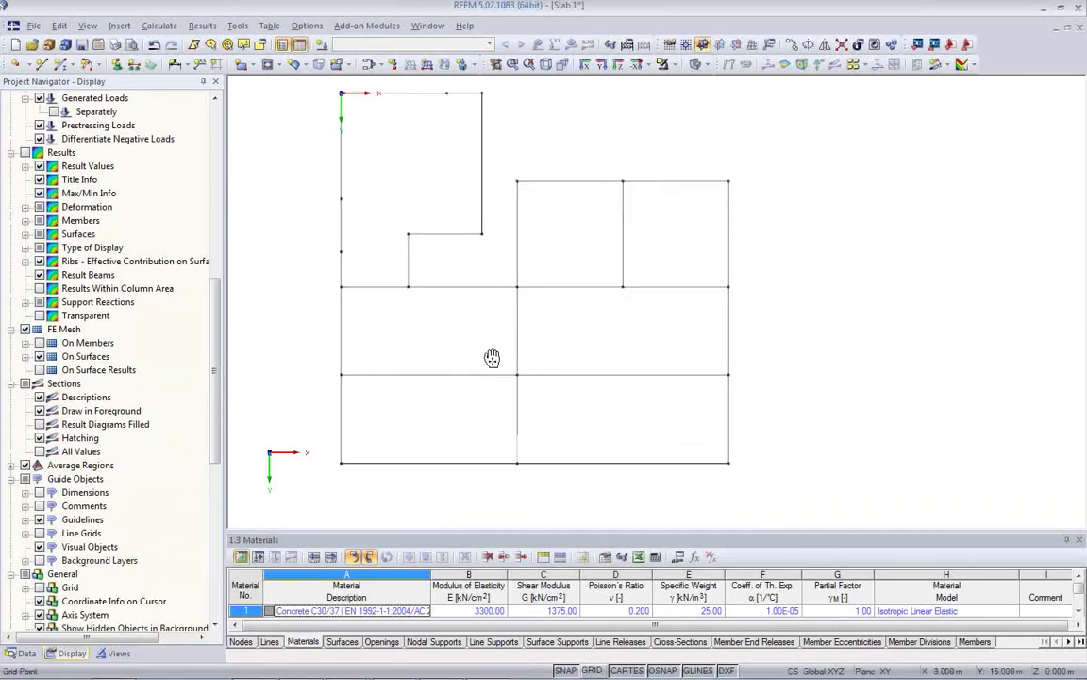
pyautogui.scroll(5, 451, 106)
pyautogui.scroll(1, 439, 109)
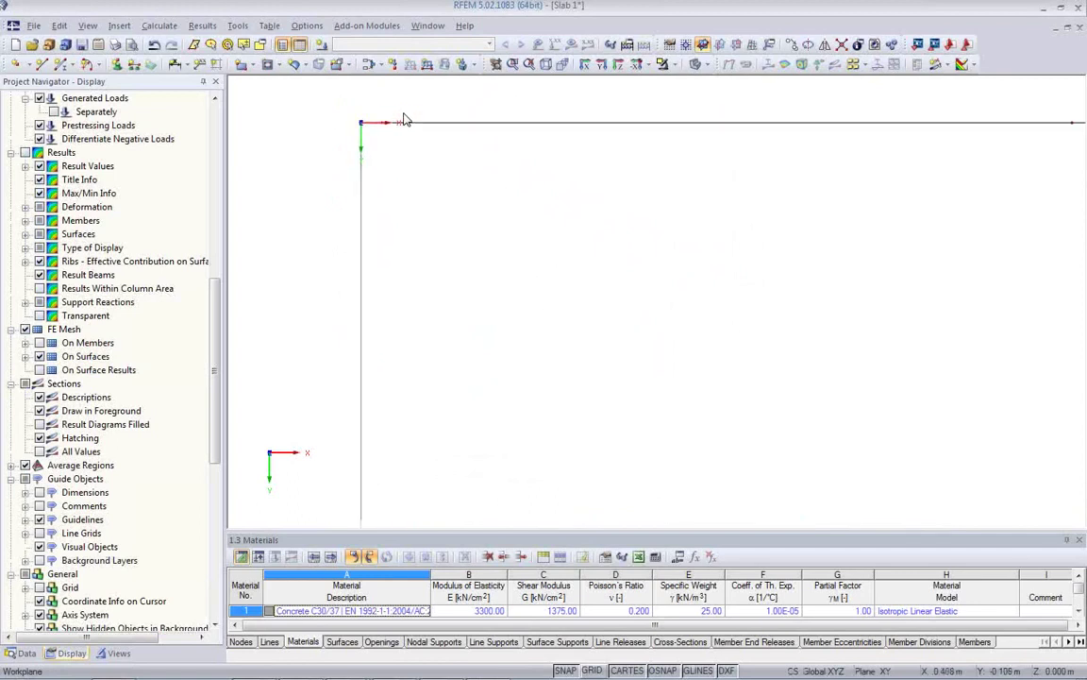
pyautogui.scroll(-3, 412, 121)
pyautogui.moveTo(455, 214); pyautogui.dragTo(486, 199, button='middle')
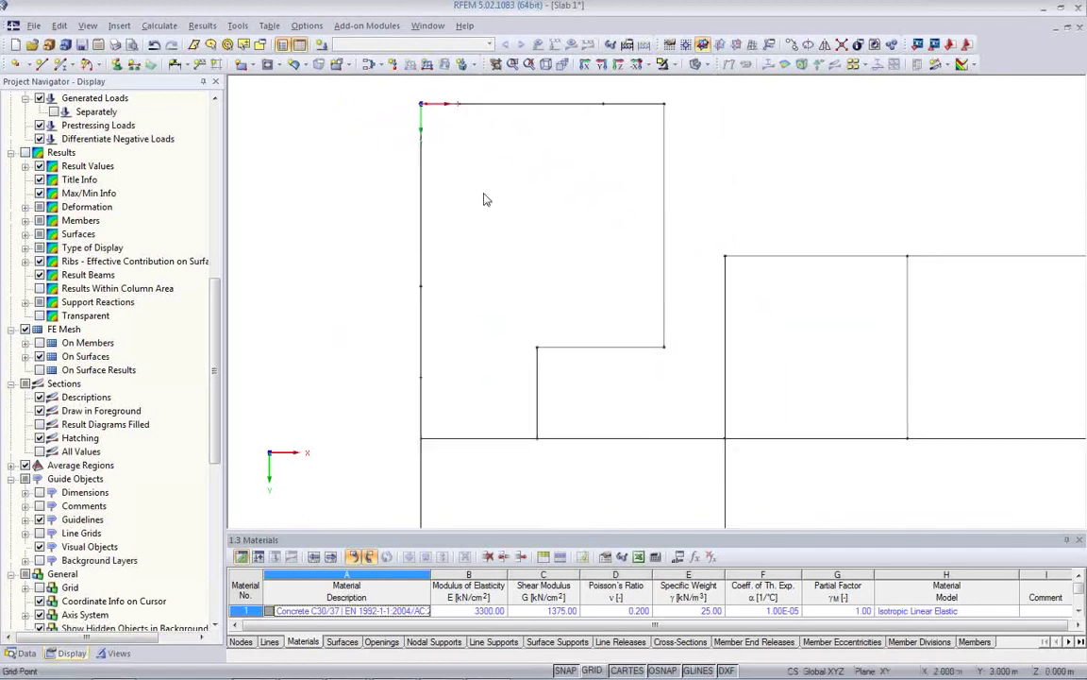
pyautogui.scroll(-3, 486, 199)
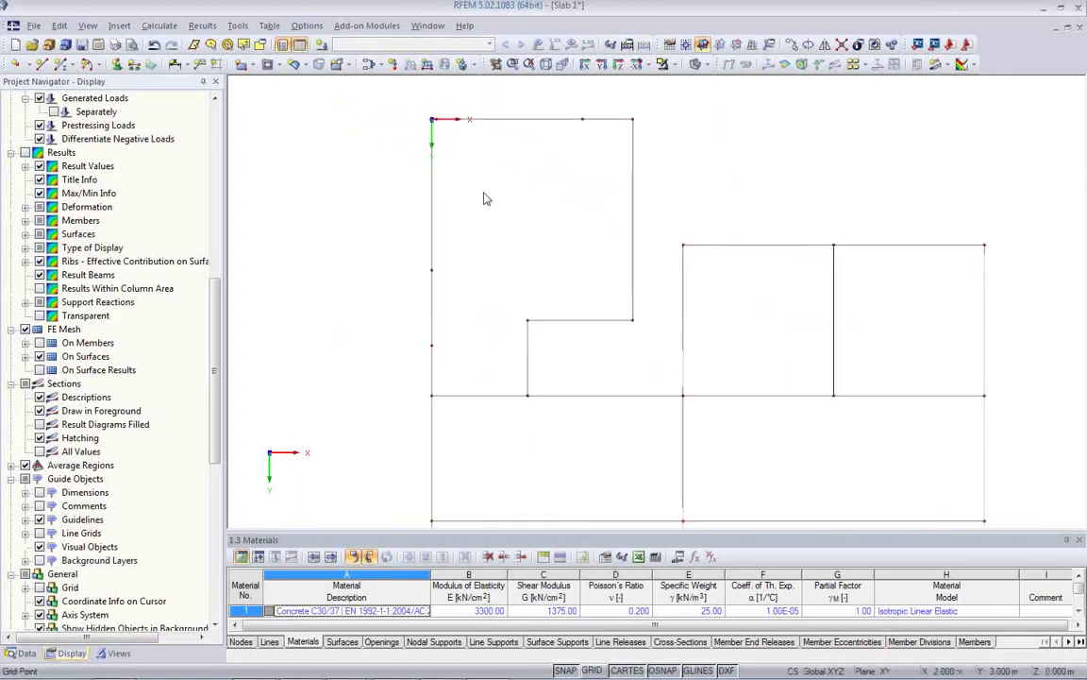
pyautogui.moveTo(569, 354); pyautogui.dragTo(554, 337, button='middle')
pyautogui.scroll(-1, 553, 337)
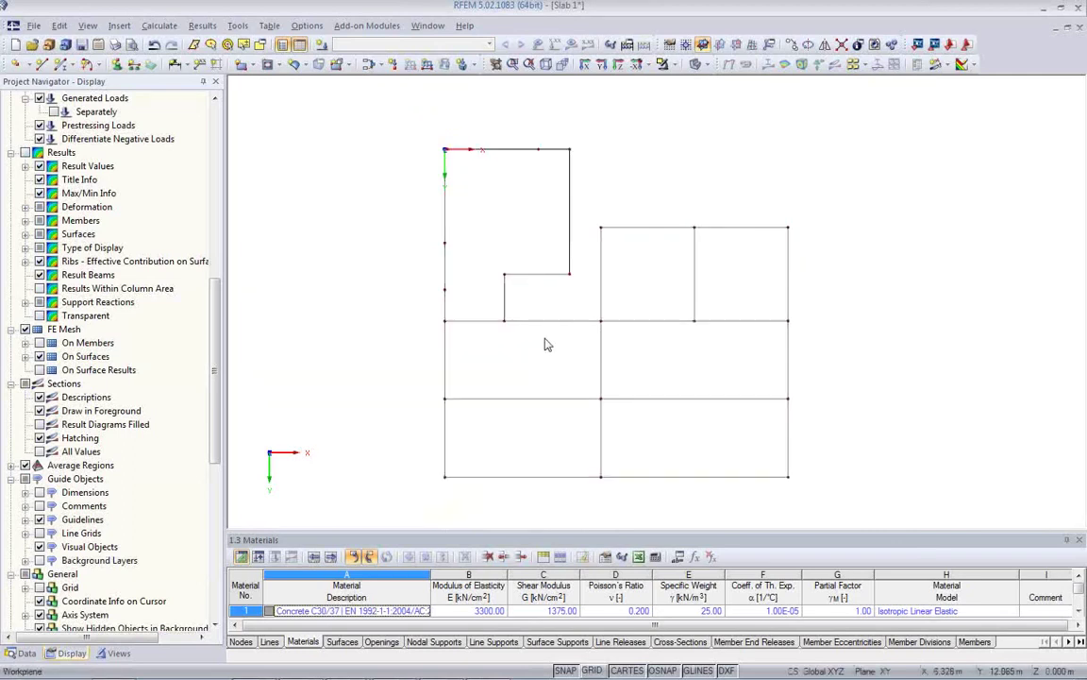
pyautogui.click(243, 64)
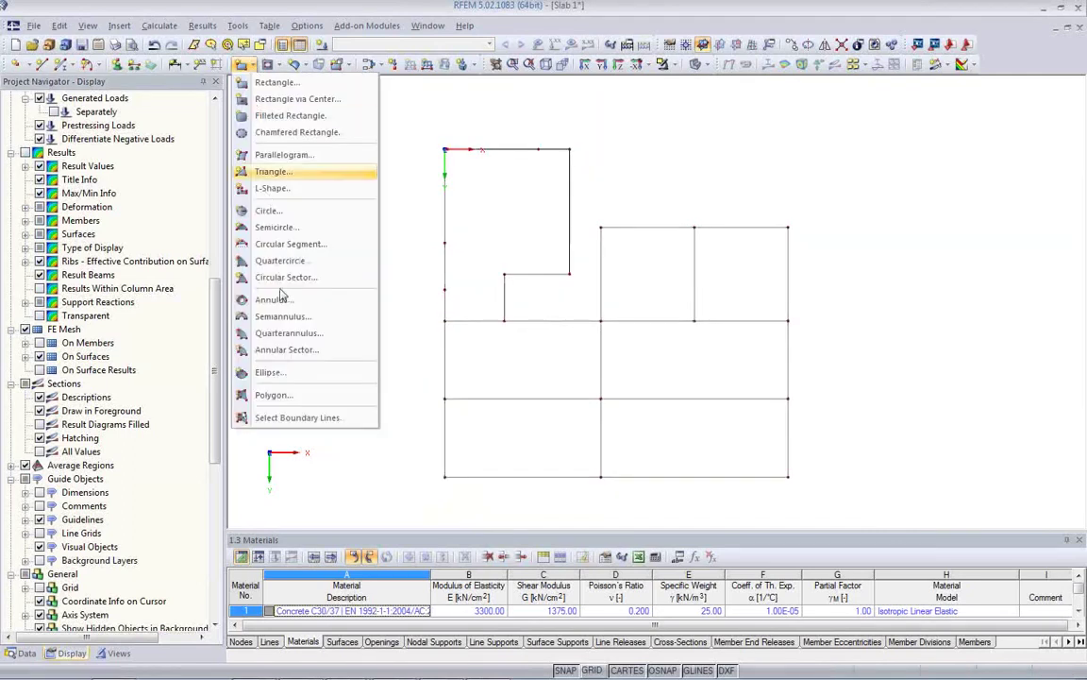
# - Start a boundary-line surface in Concrete C30/37 with thickness 3
pyautogui.click(283, 420)
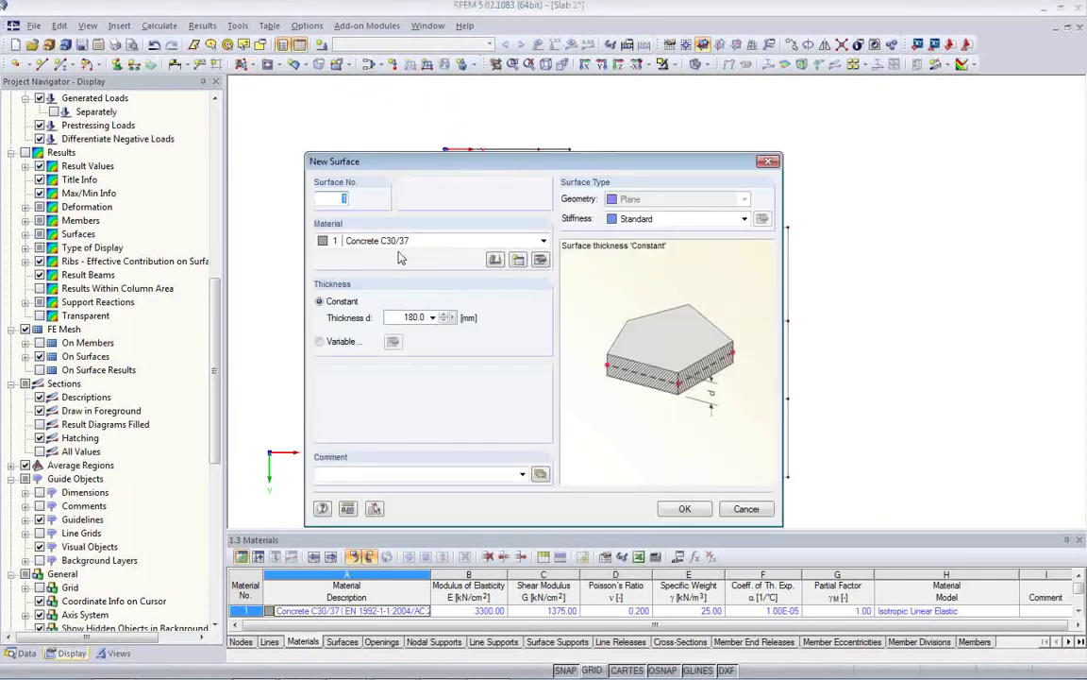
pyautogui.click(448, 244)
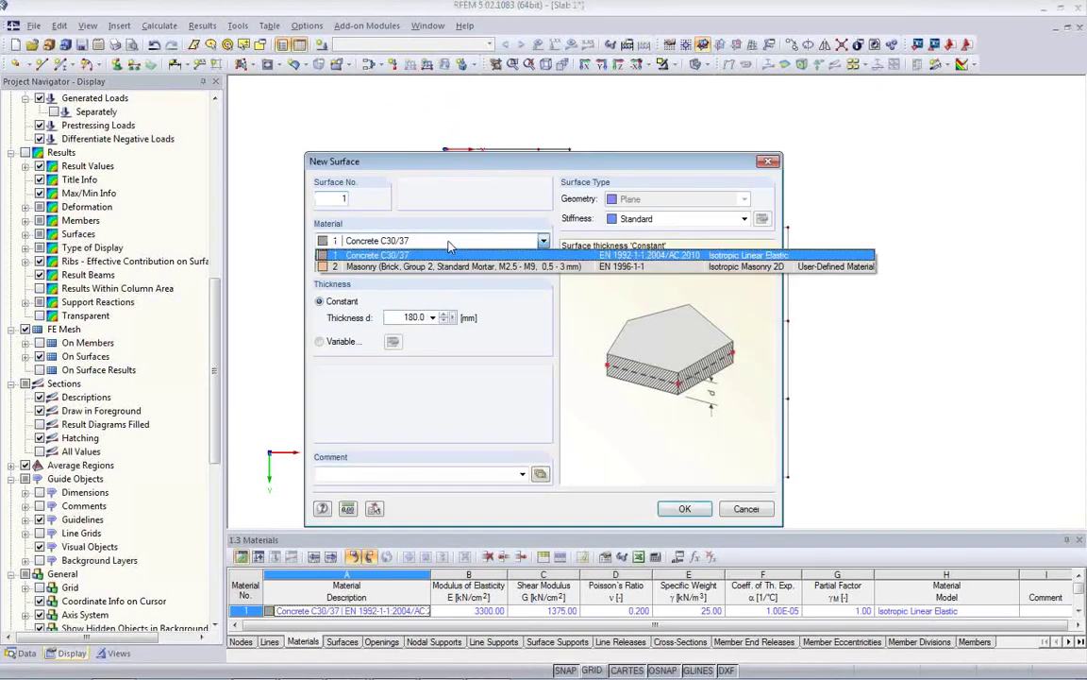
pyautogui.click(441, 255)
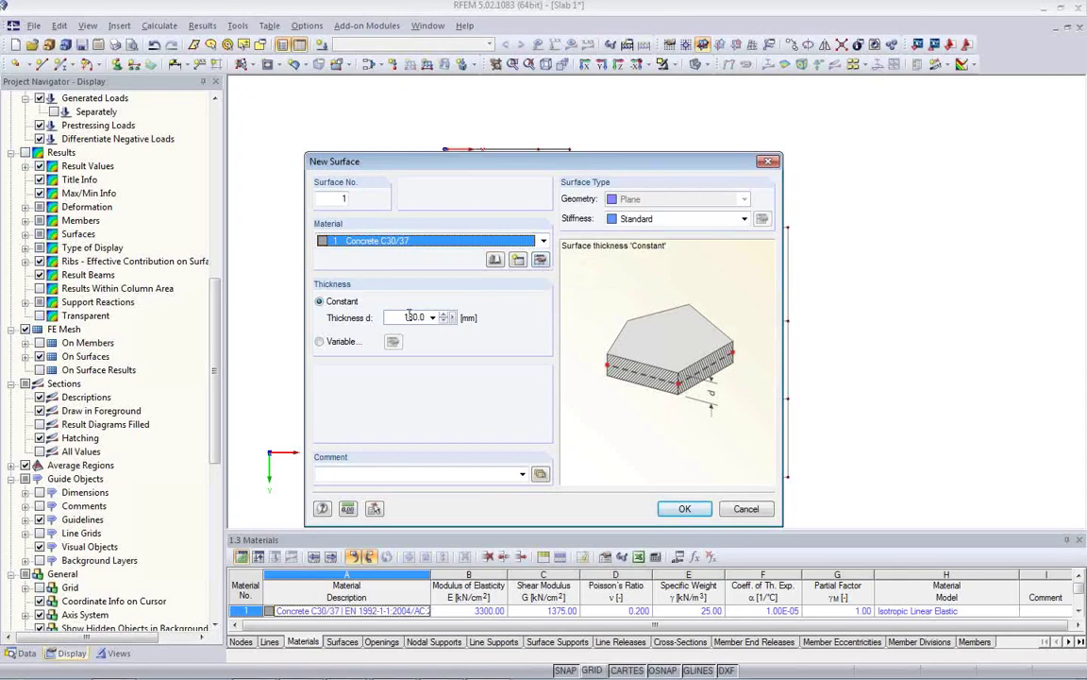
pyautogui.moveTo(404, 317); pyautogui.dragTo(413, 317)
pyautogui.write('300')
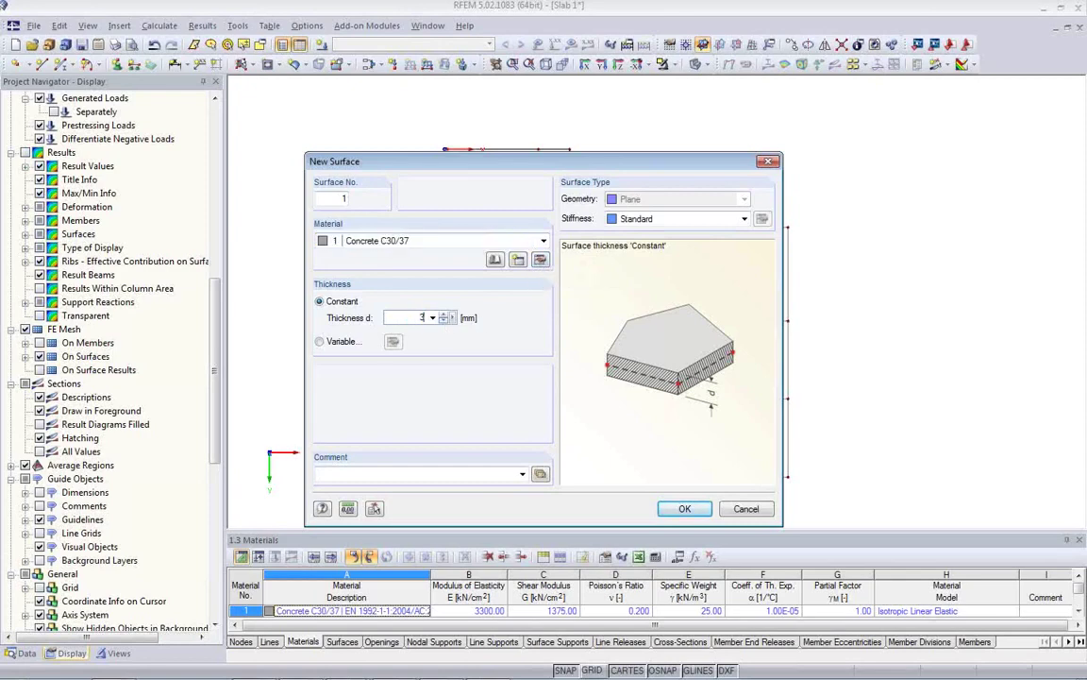
# - Close the L-shaped panel and the left panel below it into surfaces
pyautogui.click(686, 509)
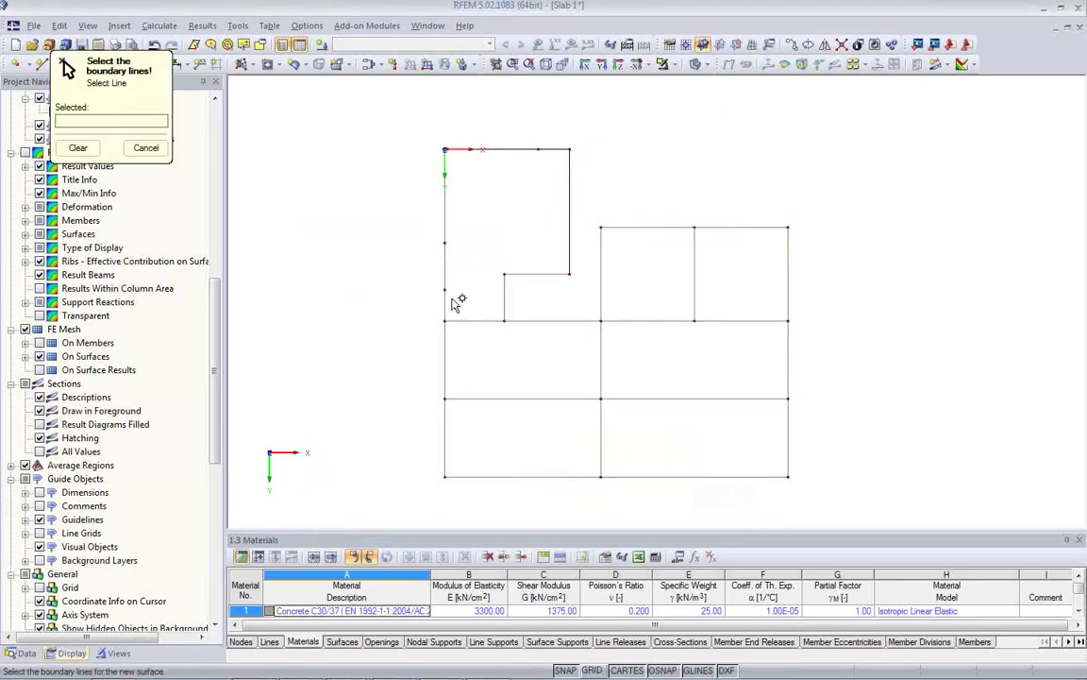
pyautogui.click(444, 268)
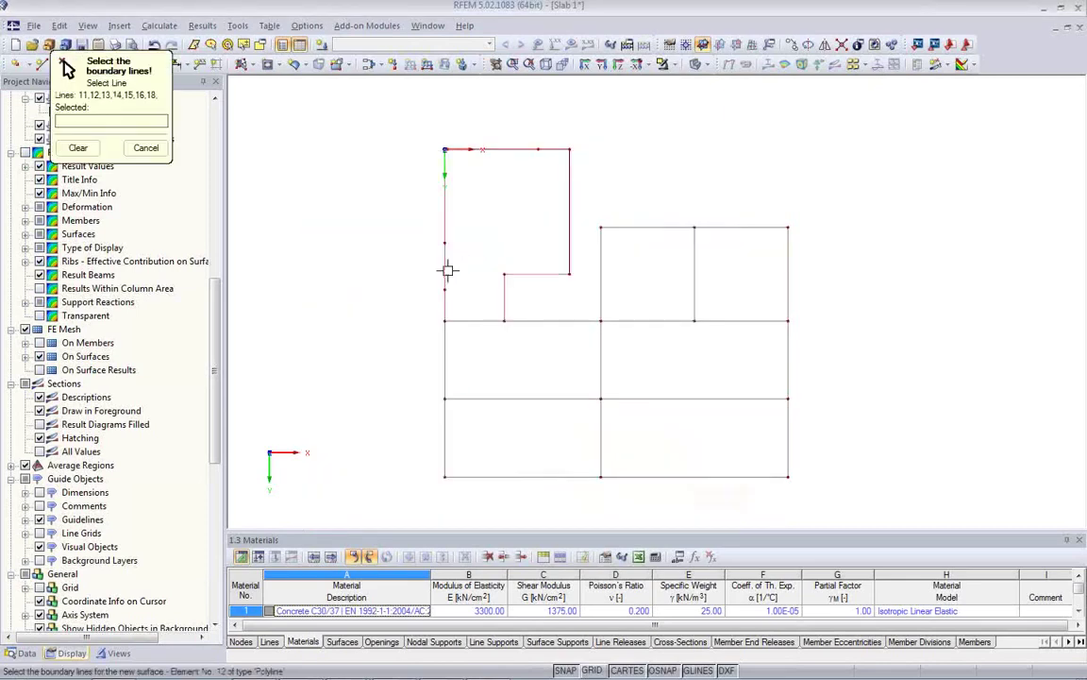
pyautogui.click(473, 320)
pyautogui.click(543, 322)
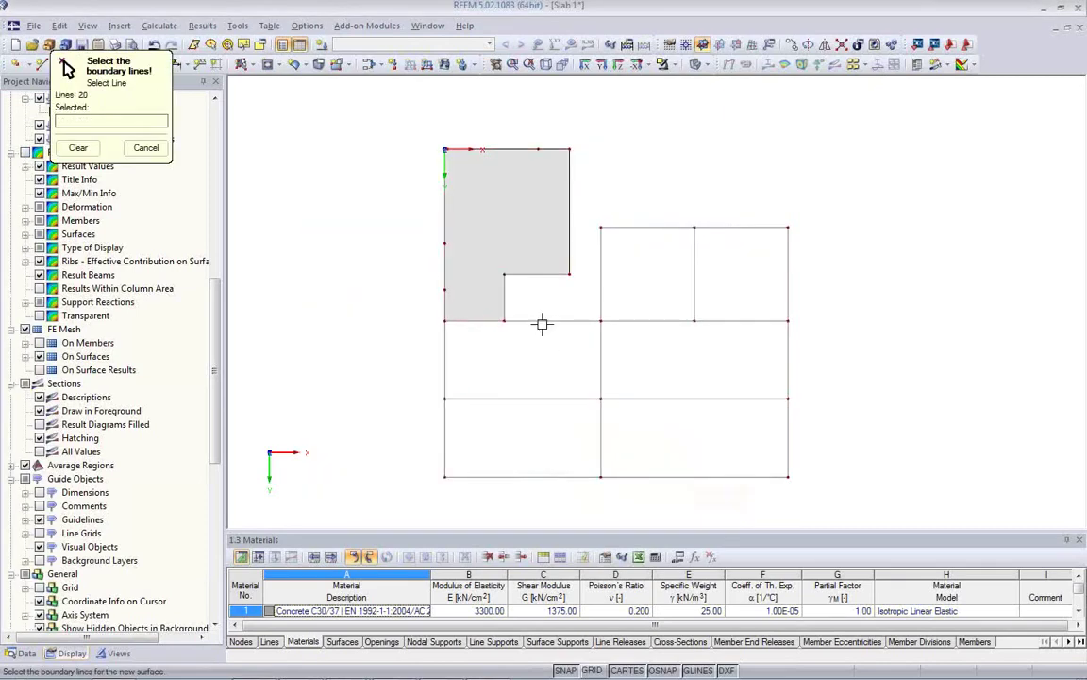
pyautogui.click(601, 364)
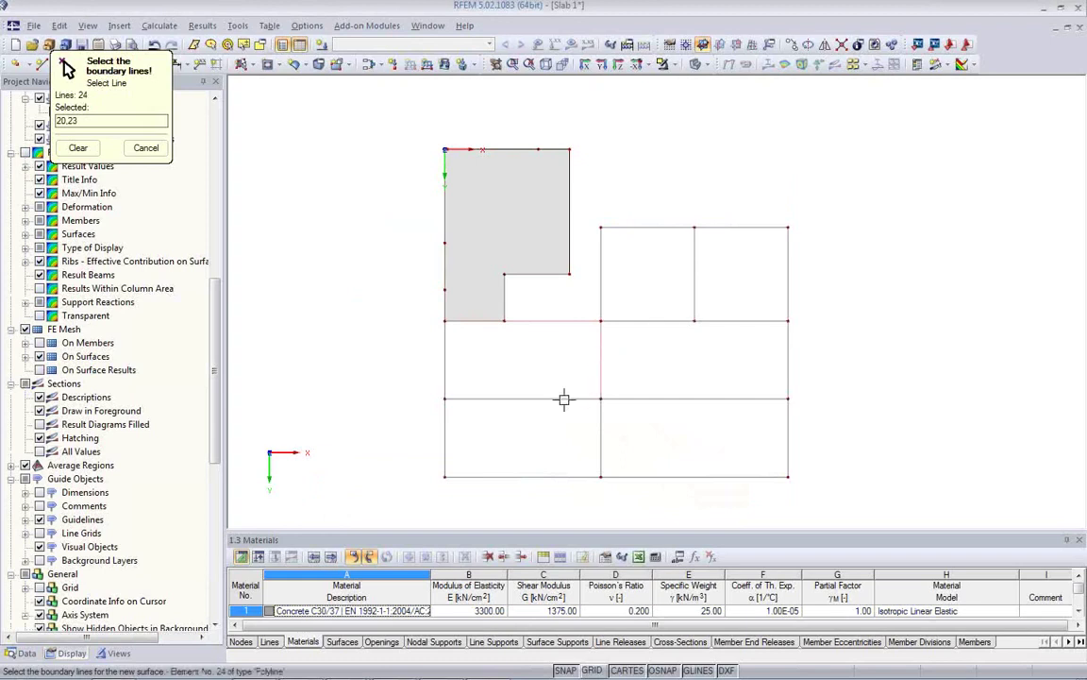
pyautogui.click(478, 398)
pyautogui.click(444, 369)
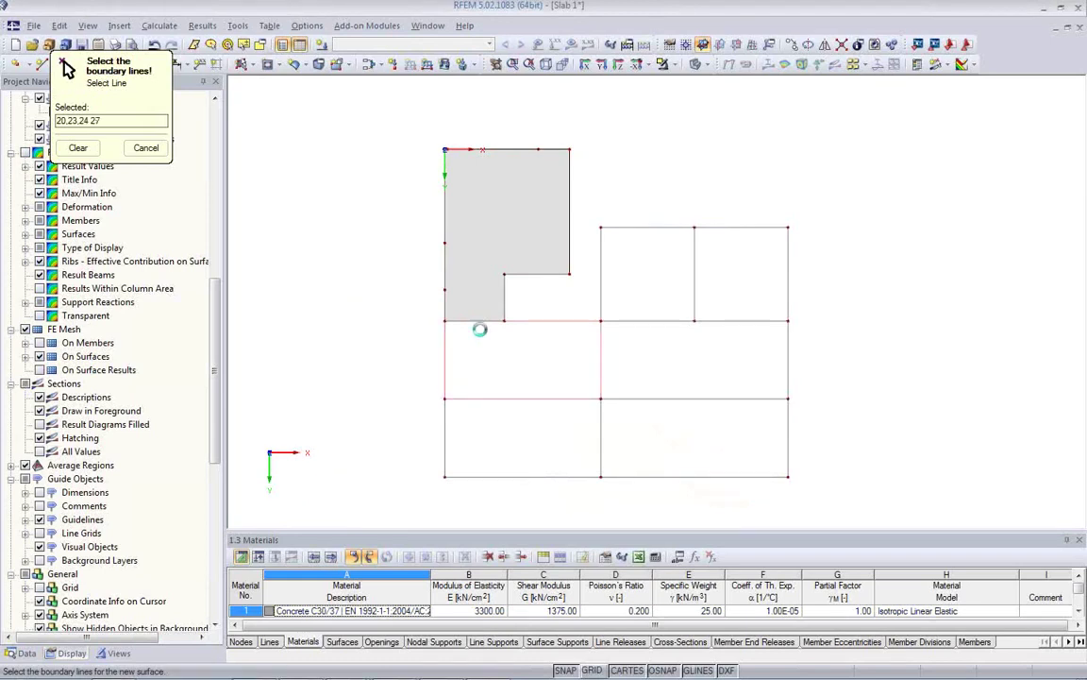
pyautogui.click(481, 320)
# - Turn the upper-middle, upper-right and middle-right panels into surfaces
pyautogui.click(601, 281)
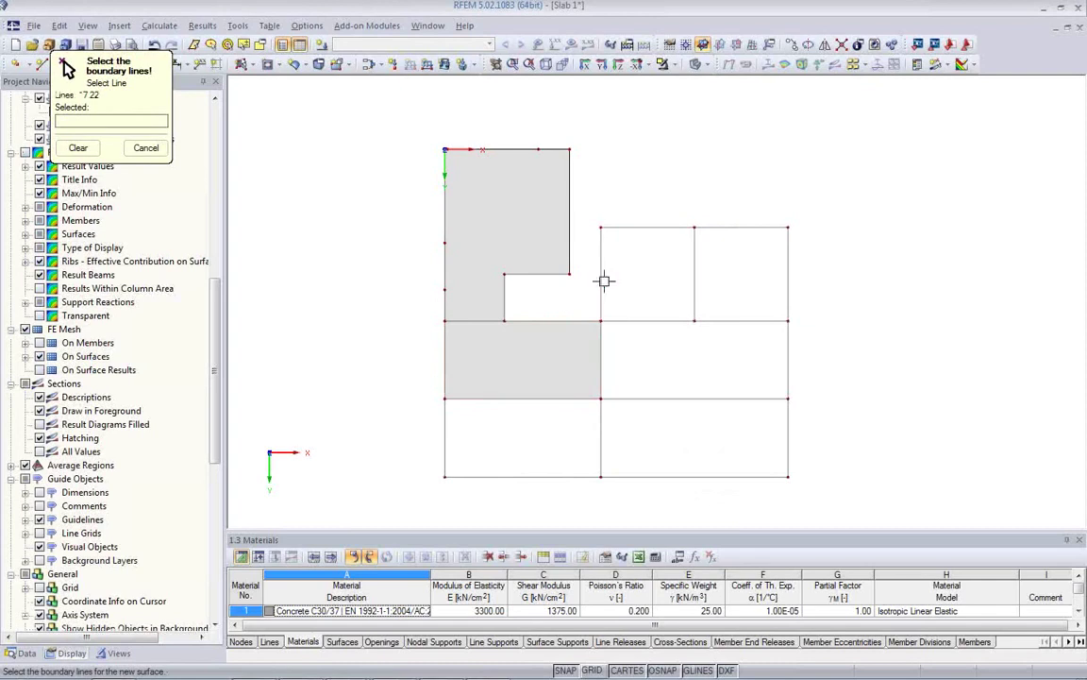
pyautogui.click(693, 251)
pyautogui.click(681, 320)
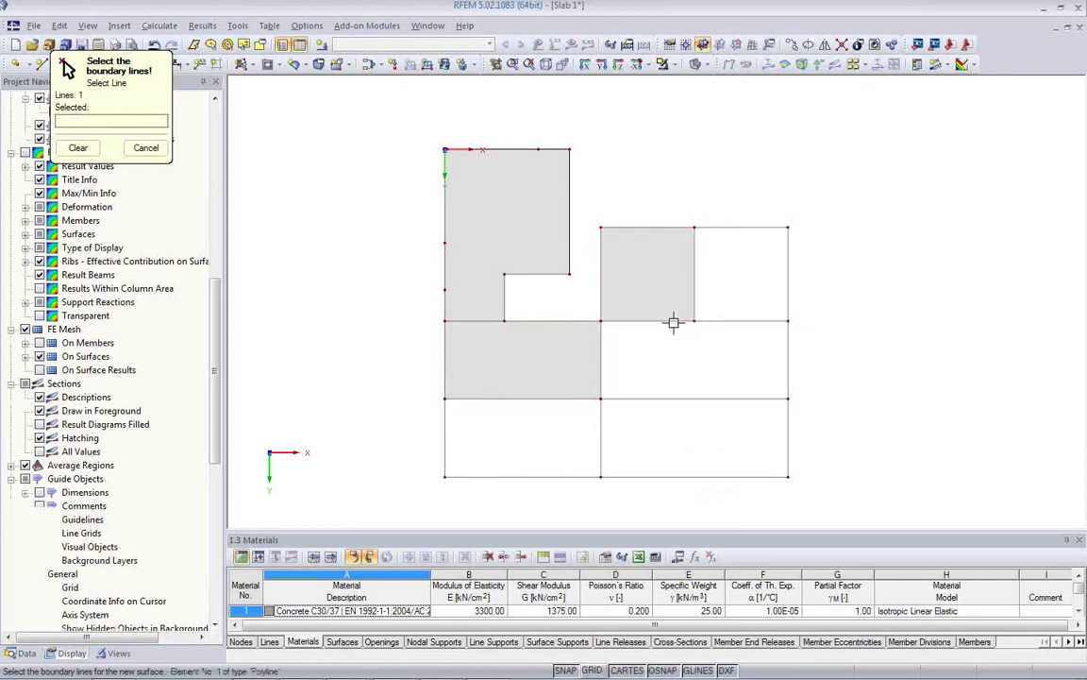
pyautogui.click(727, 227)
pyautogui.click(740, 231)
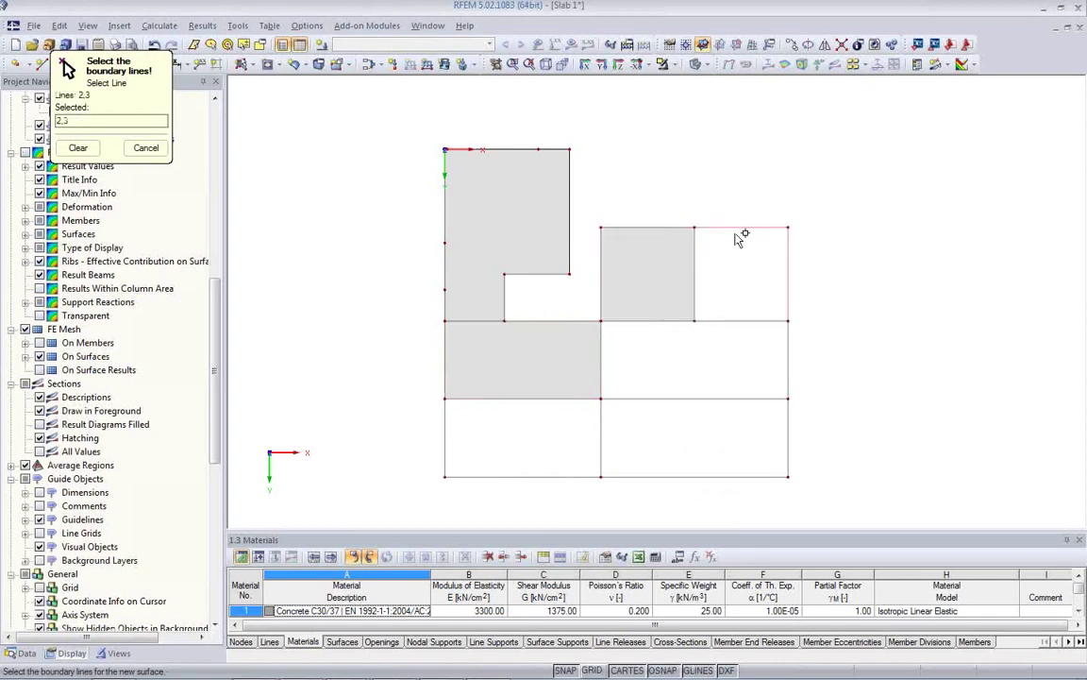
pyautogui.click(751, 320)
pyautogui.click(696, 302)
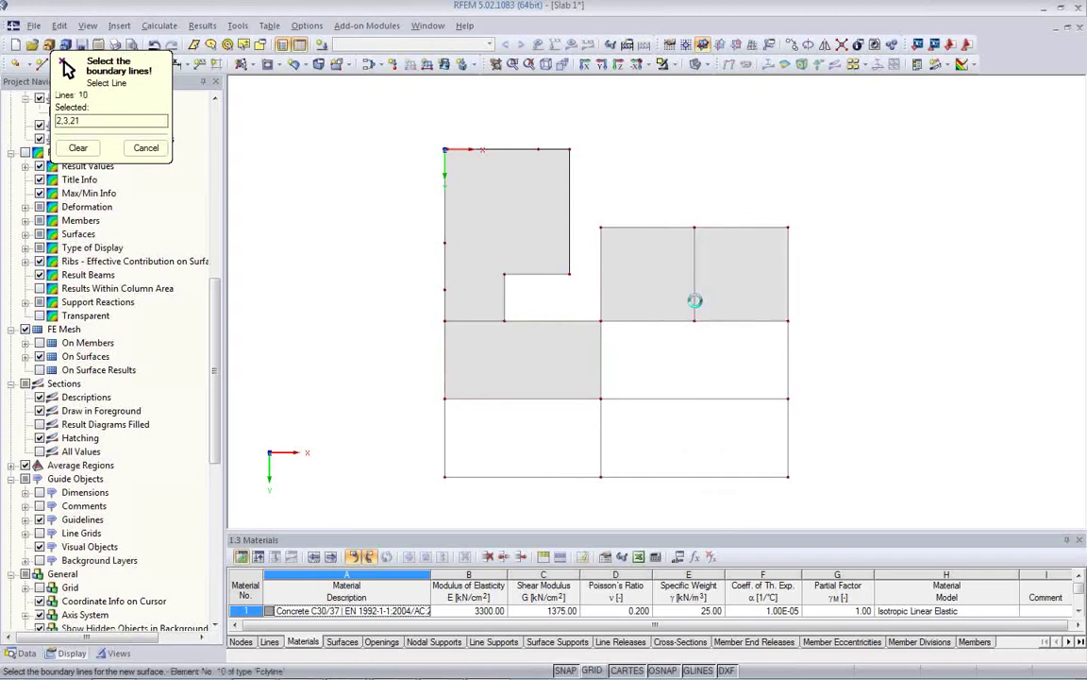
pyautogui.click(789, 370)
pyautogui.click(746, 397)
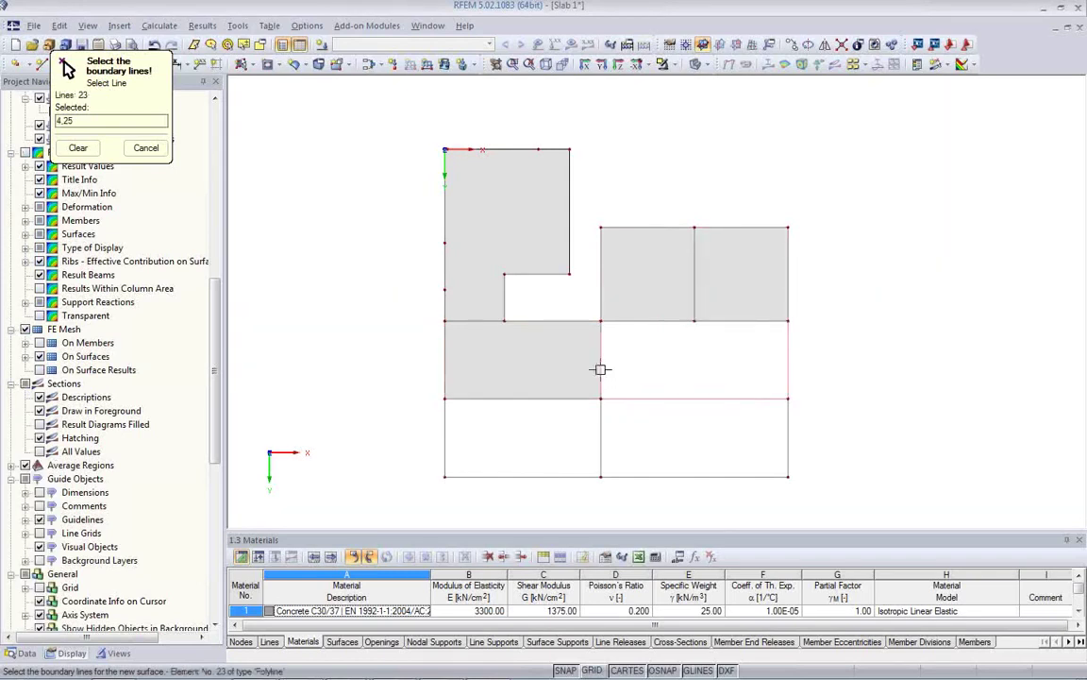
pyautogui.click(601, 369)
pyautogui.click(646, 322)
pyautogui.click(718, 321)
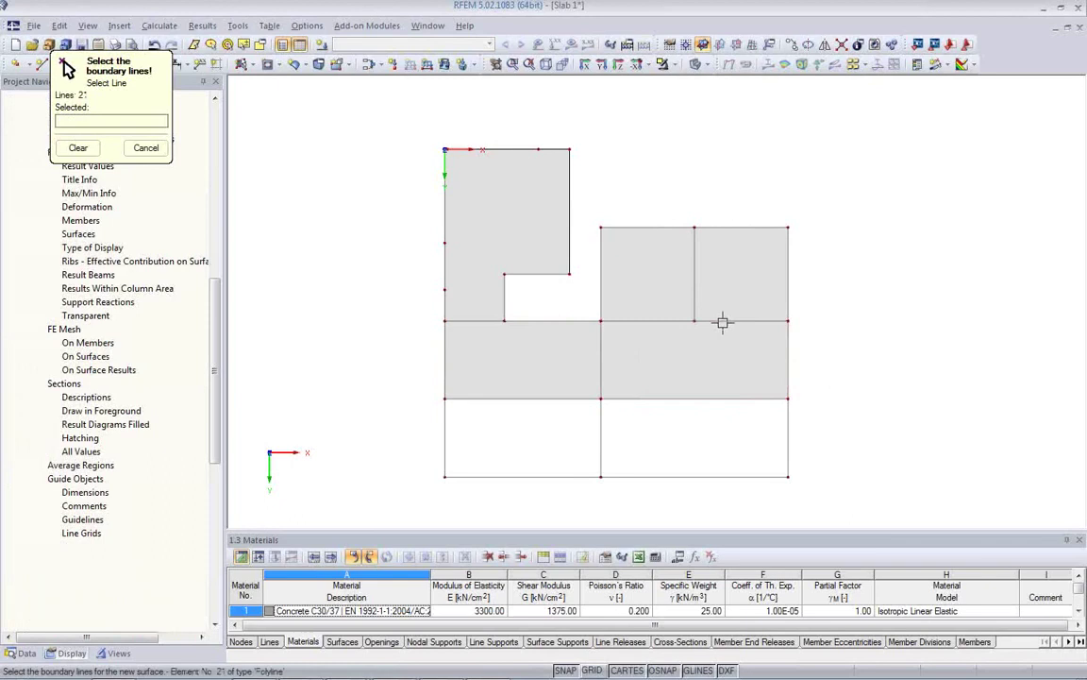
# - Turn the bottom-right and bottom-left panels into the final surfaces
pyautogui.click(791, 453)
pyautogui.click(780, 475)
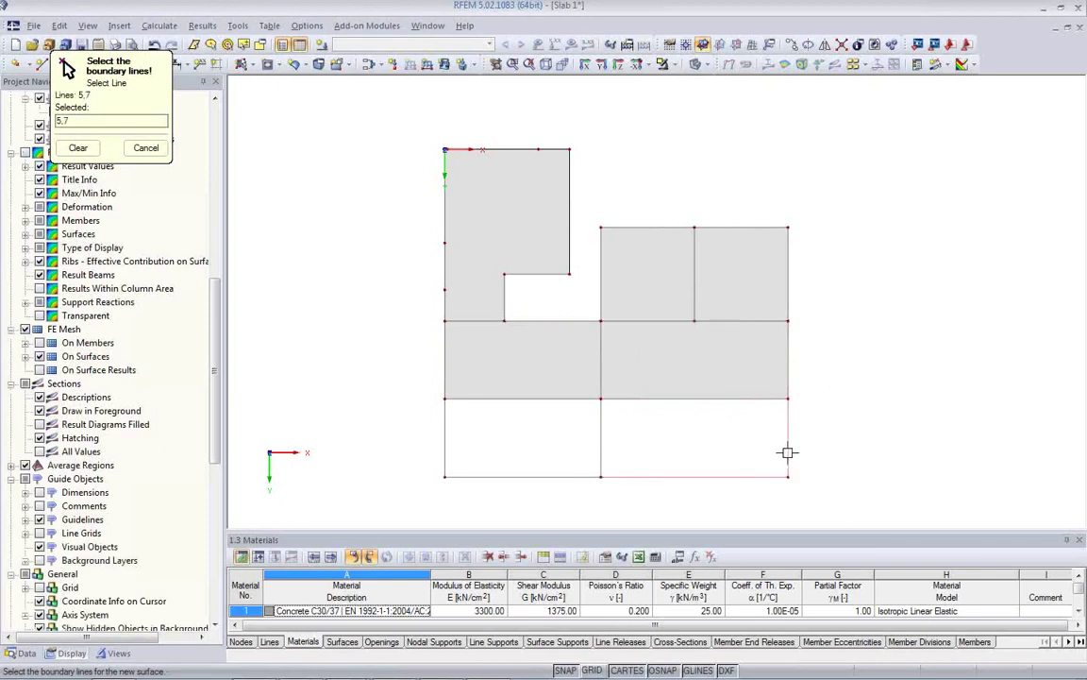
pyautogui.click(601, 455)
pyautogui.click(540, 477)
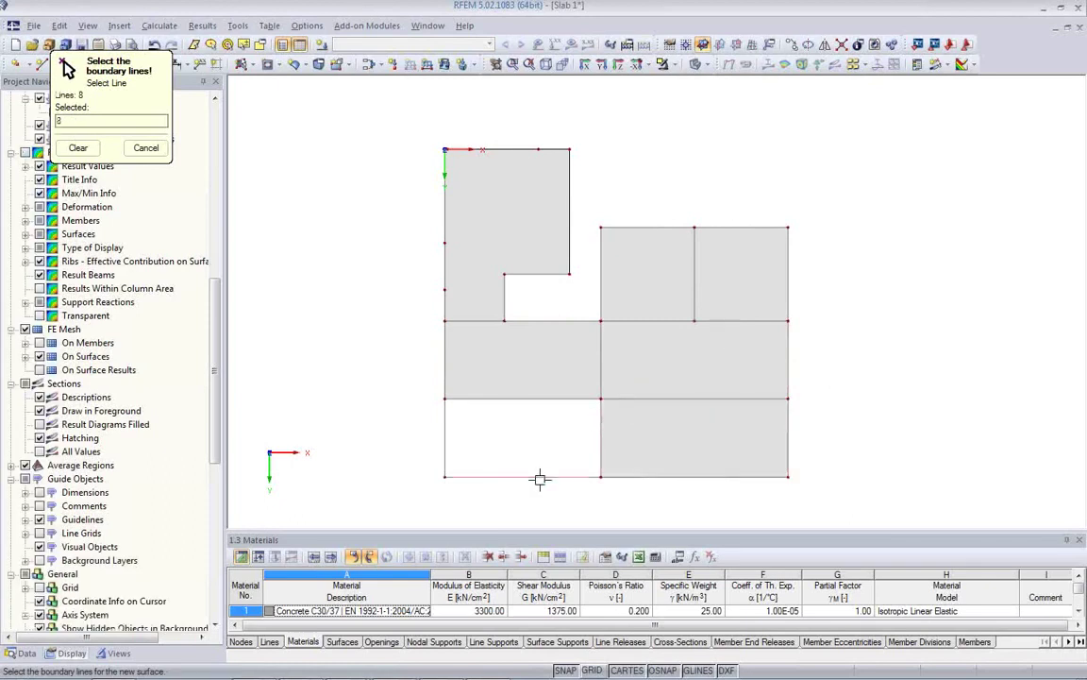
pyautogui.click(445, 448)
pyautogui.click(473, 399)
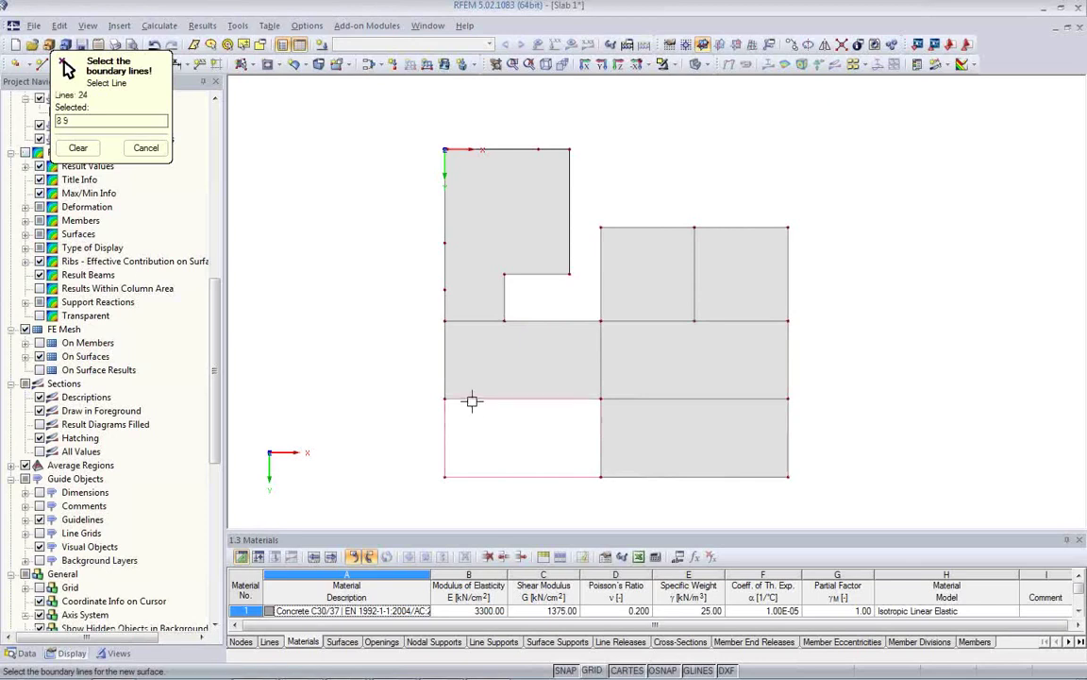
pyautogui.click(599, 434)
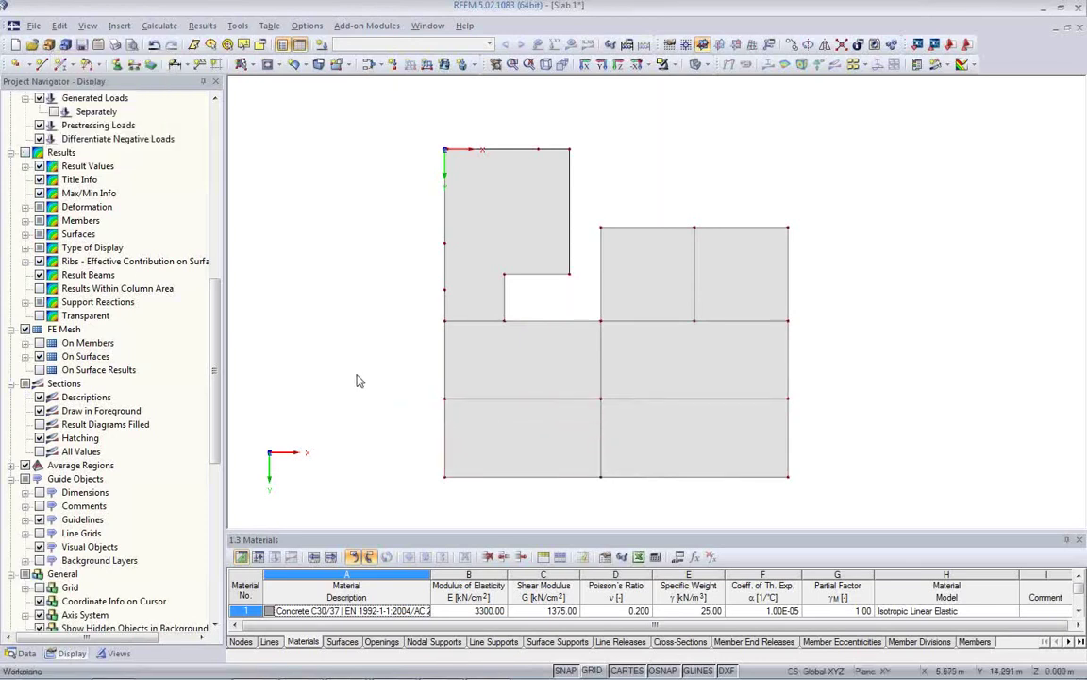
# - Tilt to a 3D view and create line support type 1, hinged in global axes with uz fixed
pyautogui.keyDown('ctrl'); pyautogui.moveTo(330, 394); pyautogui.dragTo(371, 395, button='middle'); pyautogui.keyUp('ctrl')
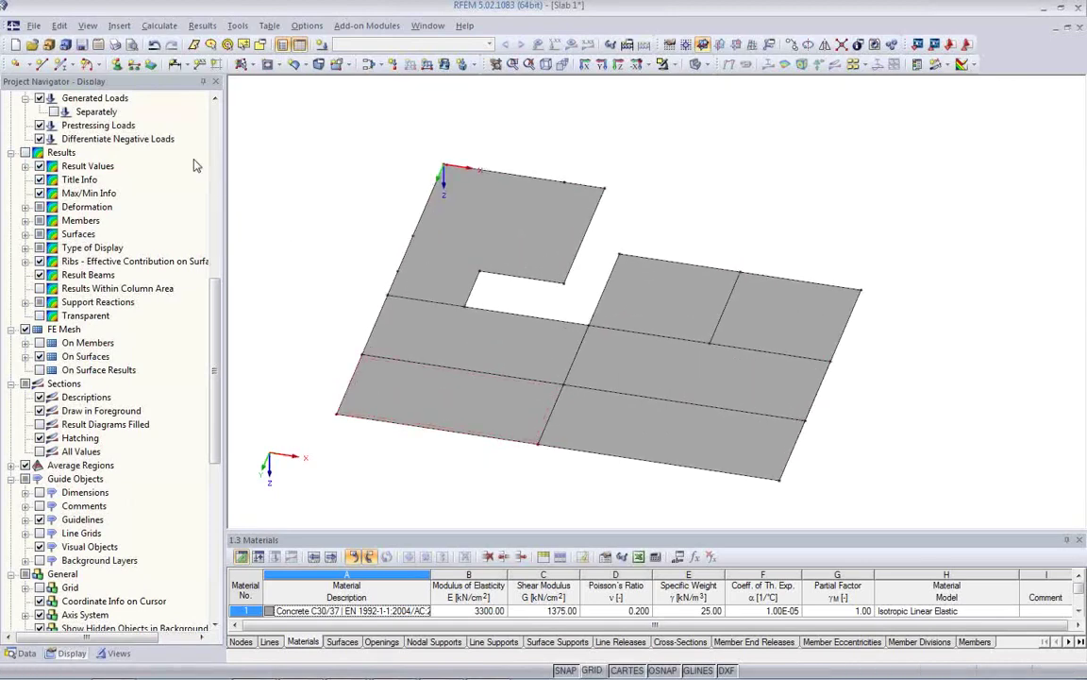
pyautogui.click(133, 65)
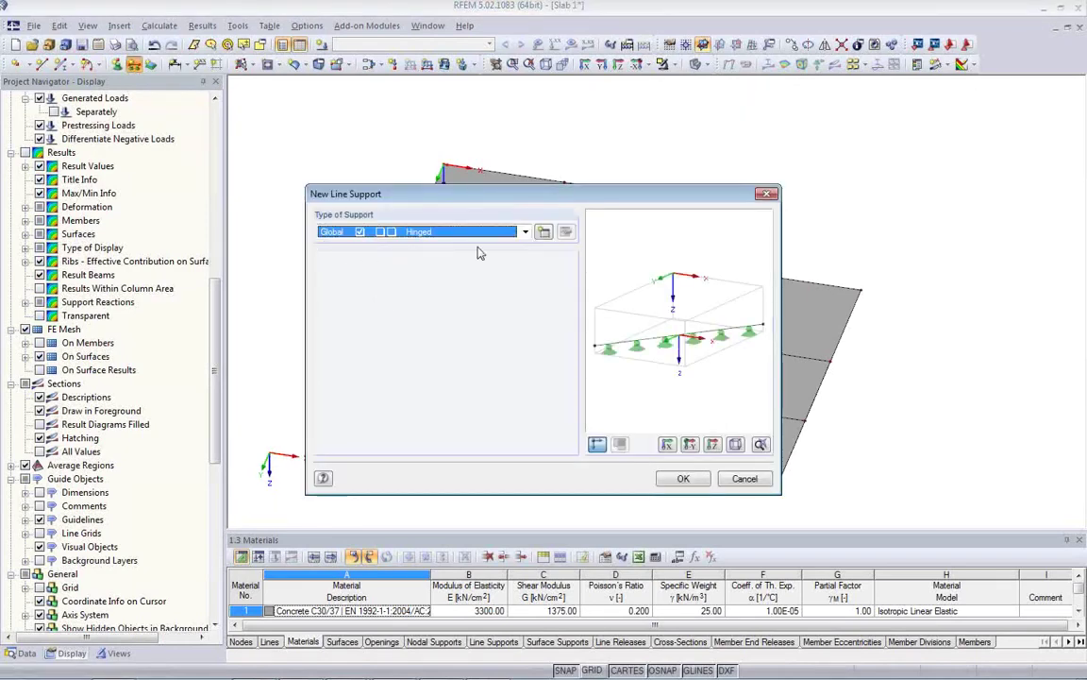
pyautogui.click(543, 231)
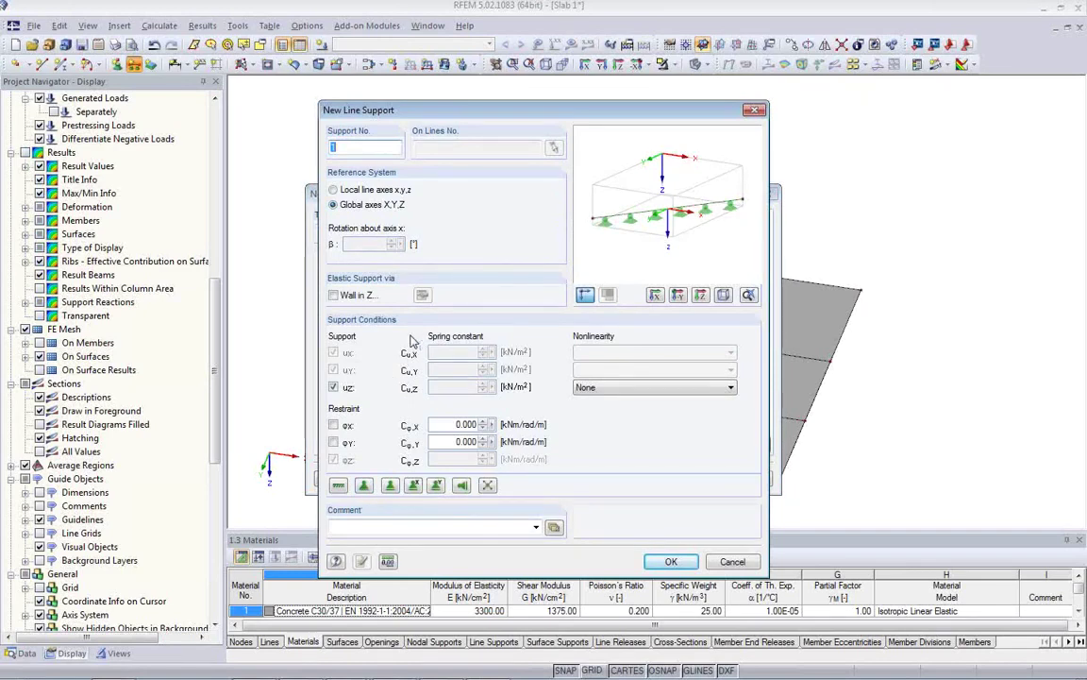
# - Make the support an elastic 360 mm masonry wall, 3 m high, and edit its material
pyautogui.click(333, 296)
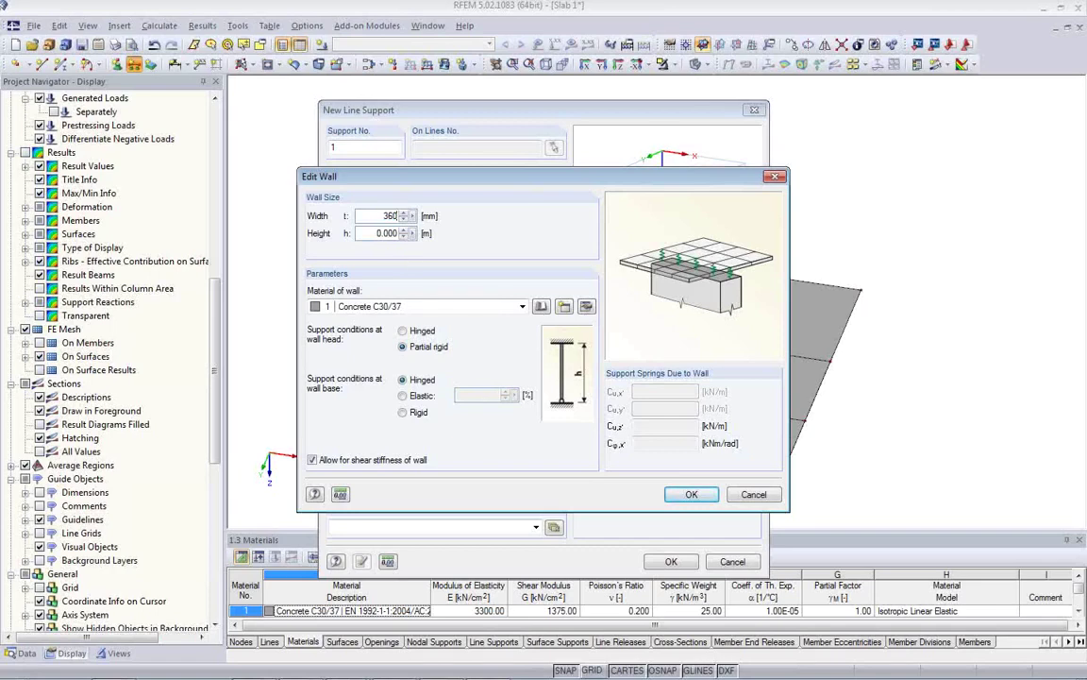
pyautogui.click(379, 233)
pyautogui.write('3')
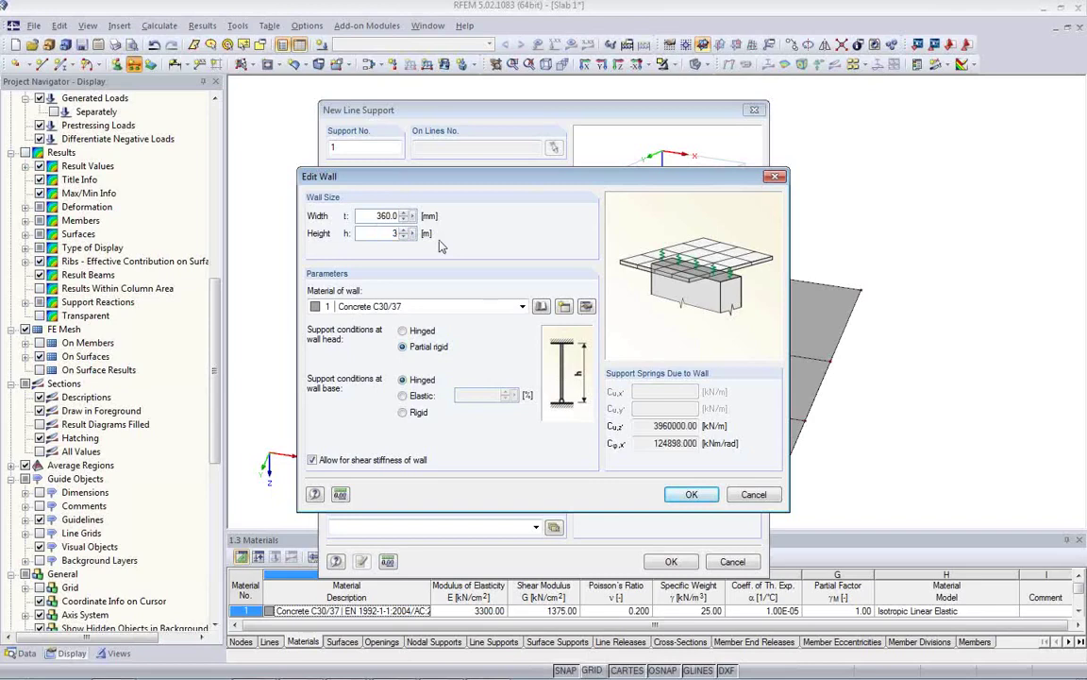
pyautogui.click(522, 307)
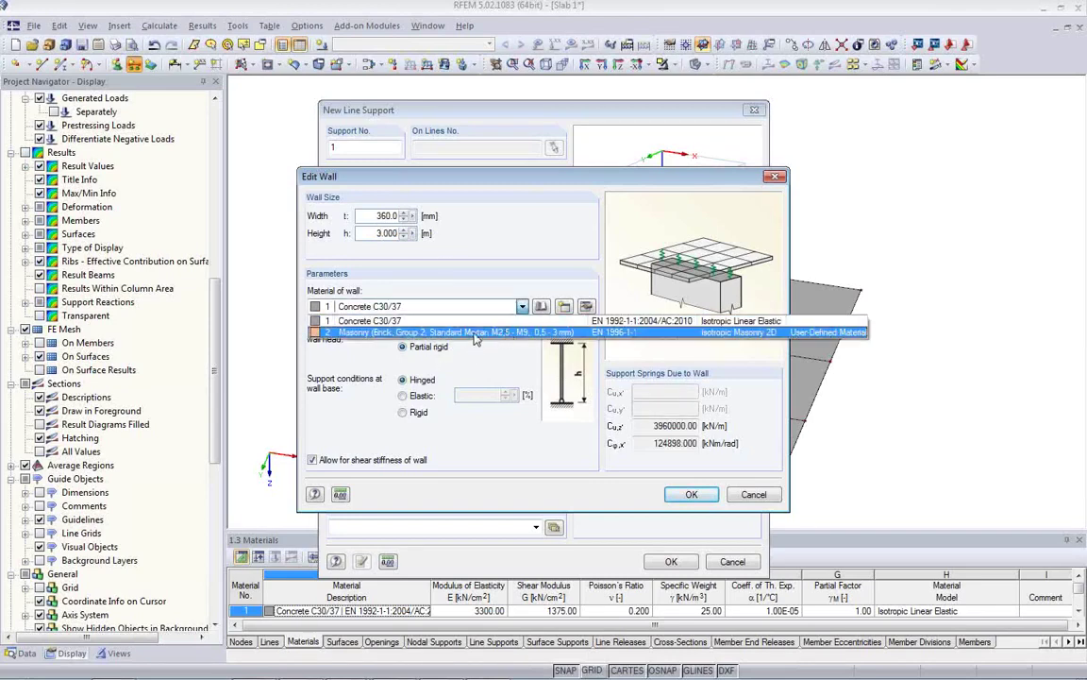
pyautogui.click(476, 335)
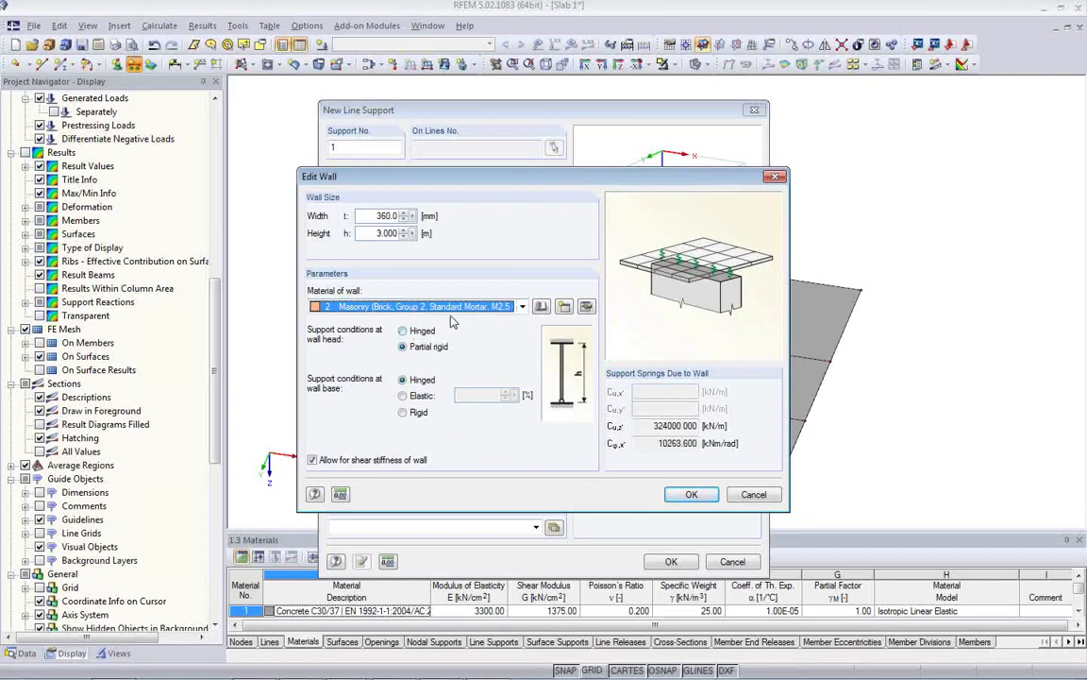
pyautogui.click(586, 308)
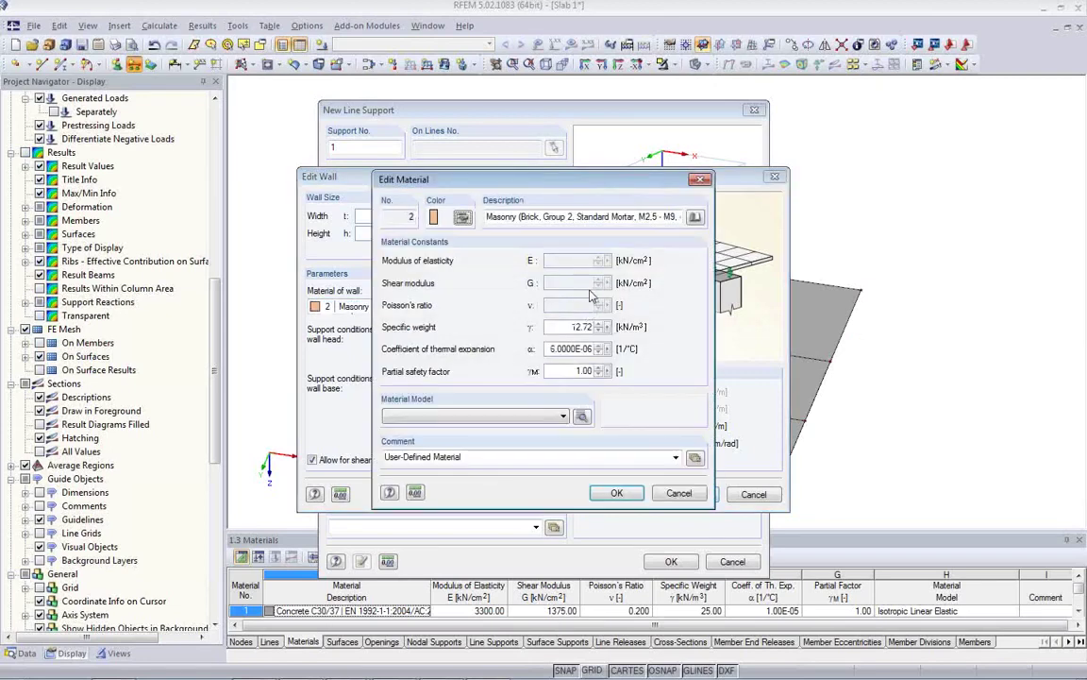
pyautogui.click(694, 218)
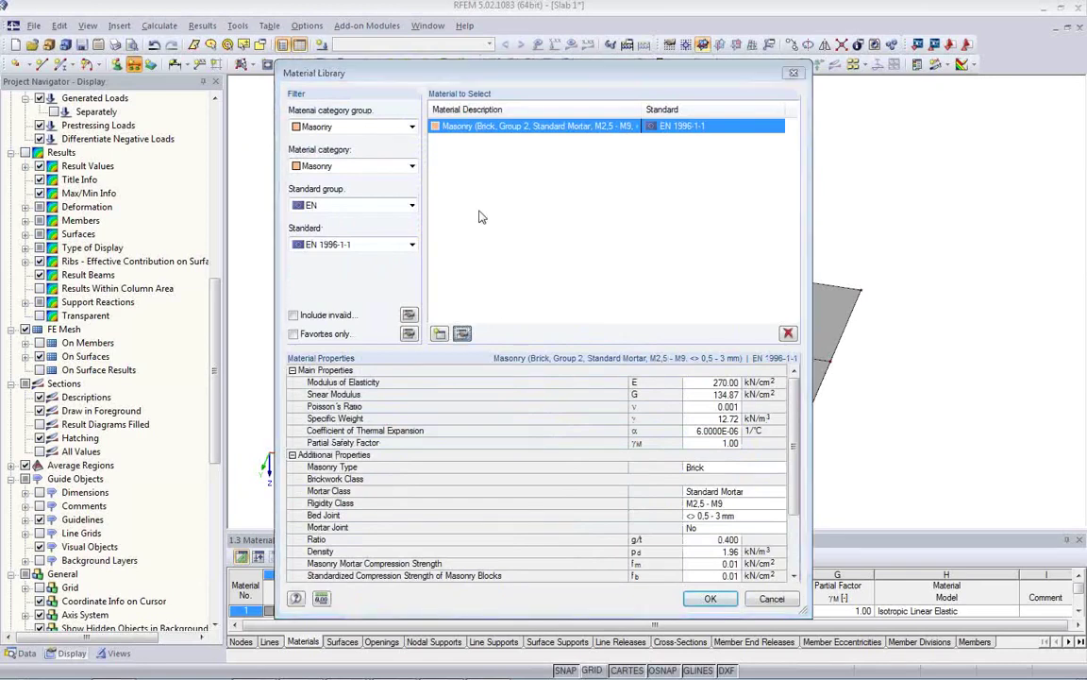
pyautogui.click(444, 334)
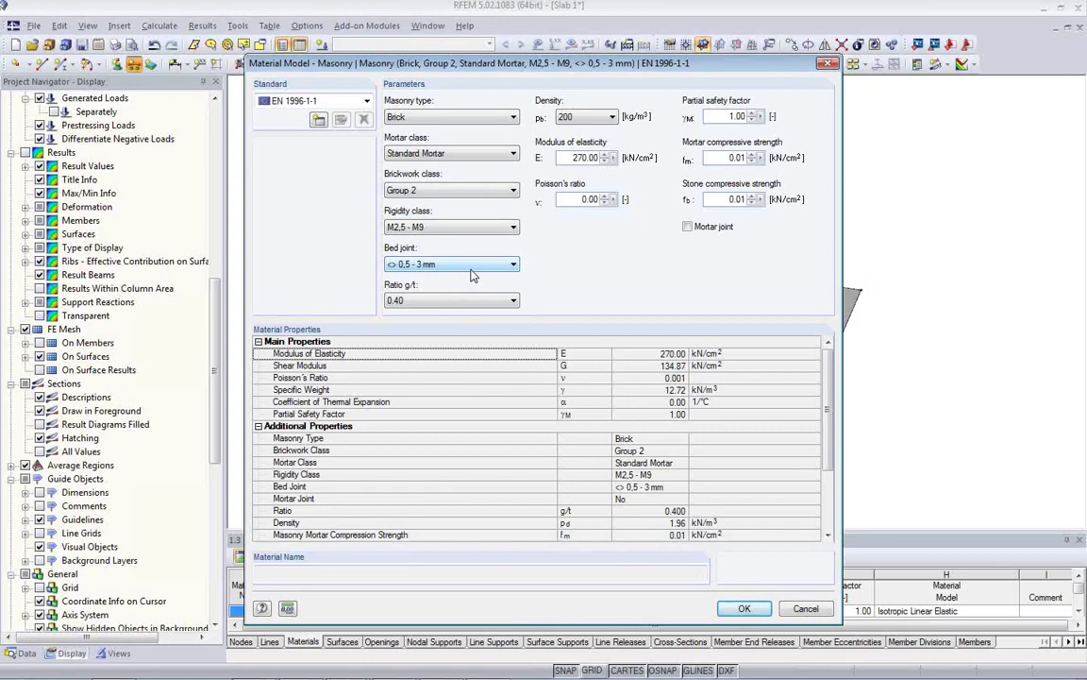
pyautogui.click(745, 609)
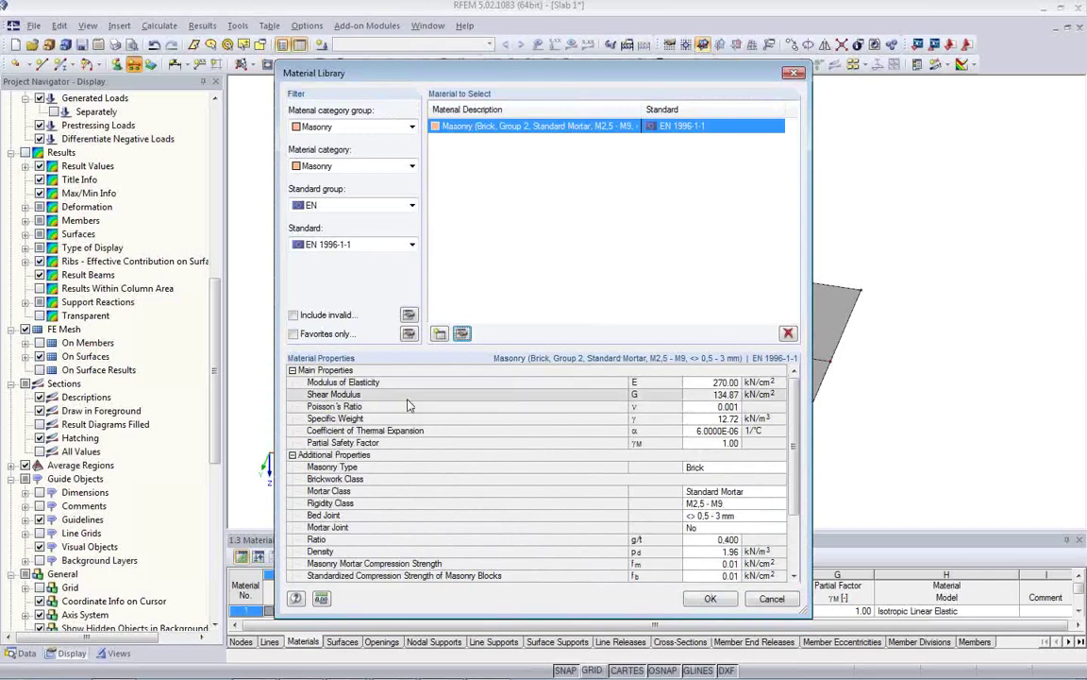
pyautogui.click(710, 599)
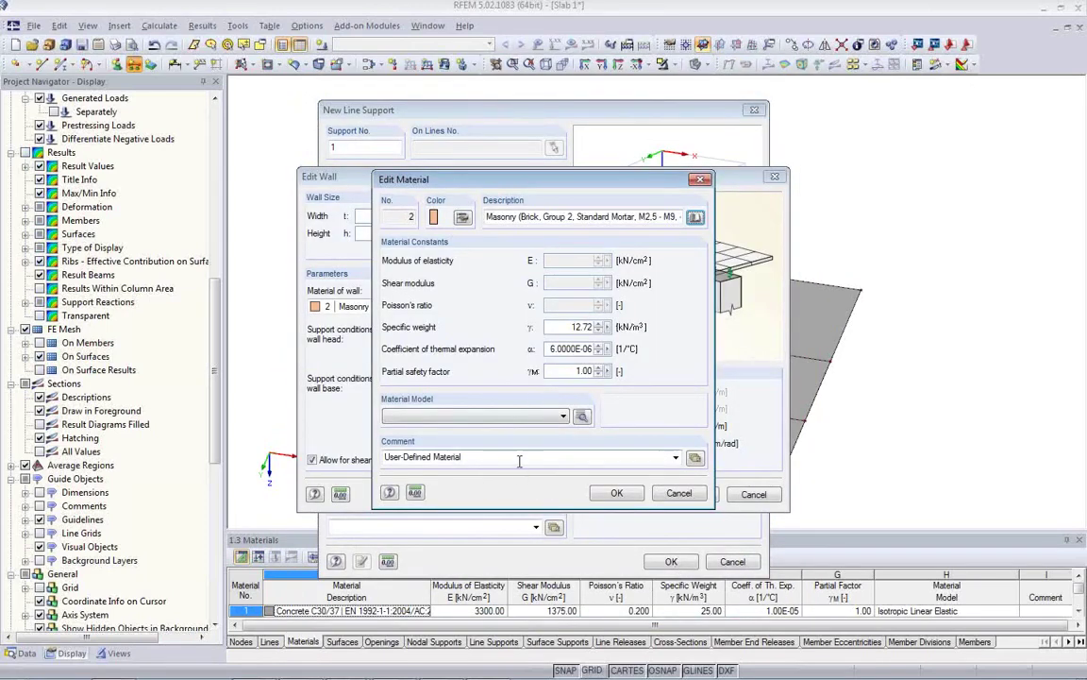
# - Set the masonry material model to Isotropic Linear Elastic and accept it
pyautogui.click(563, 417)
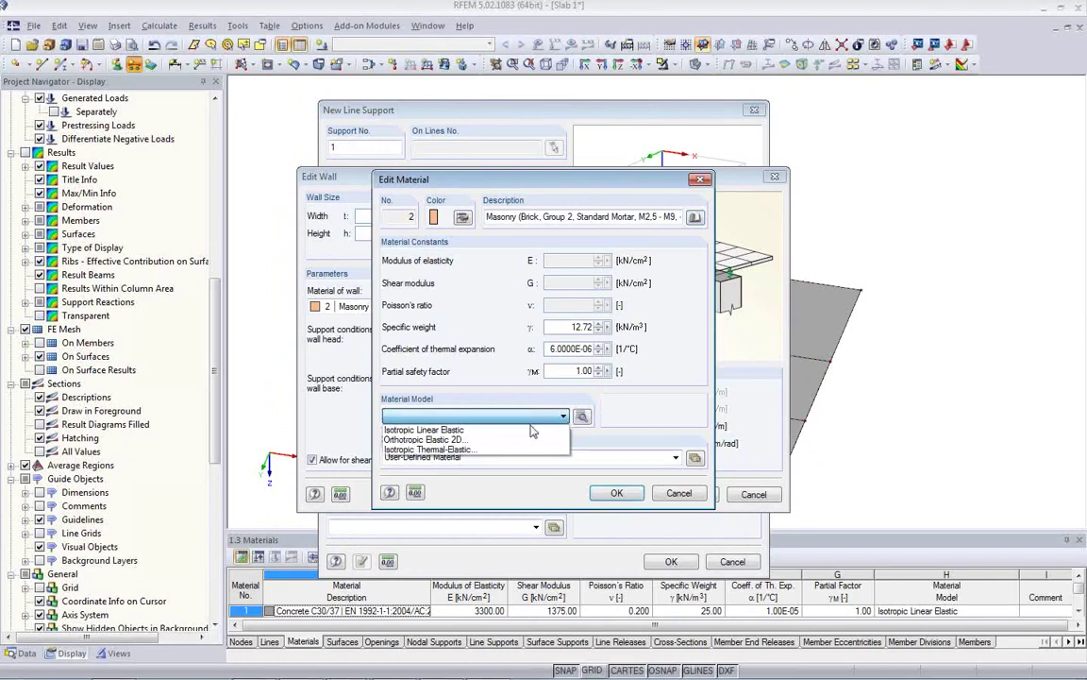
pyautogui.click(423, 429)
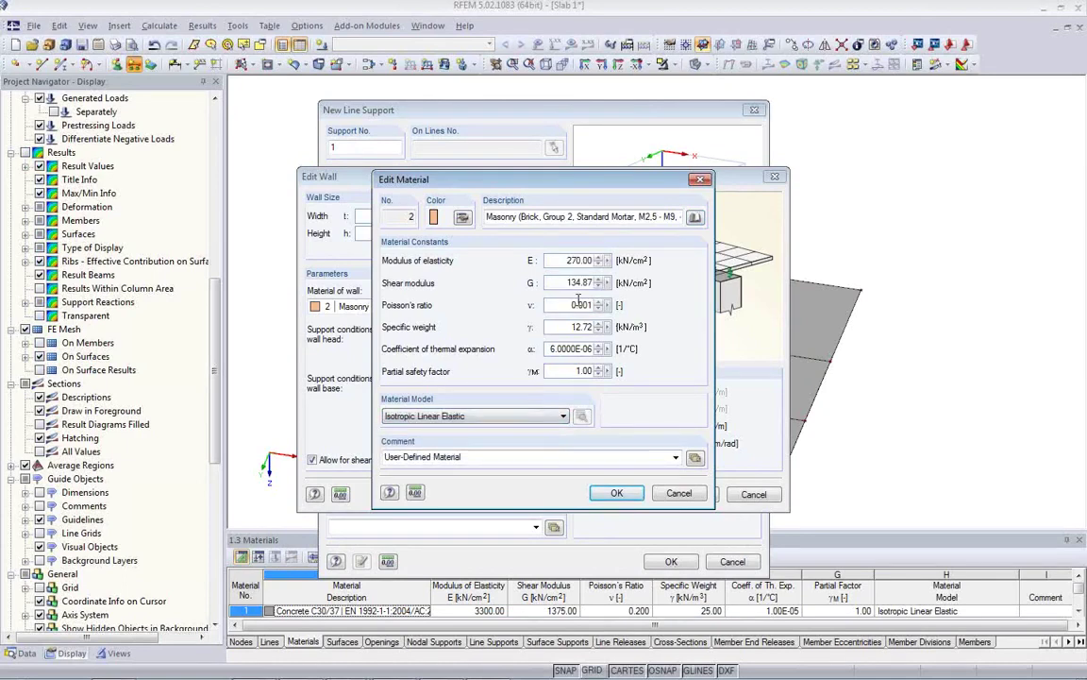
pyautogui.click(617, 494)
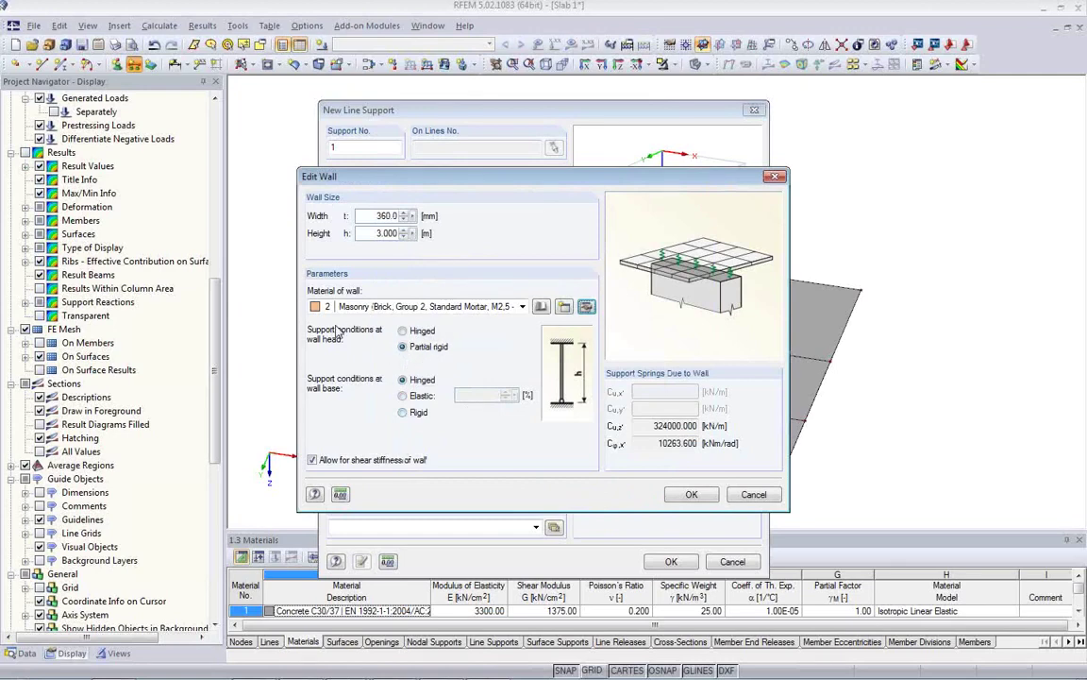
# - Give the wall a hinged head and save it as support type 1, Wall in Z
pyautogui.click(404, 331)
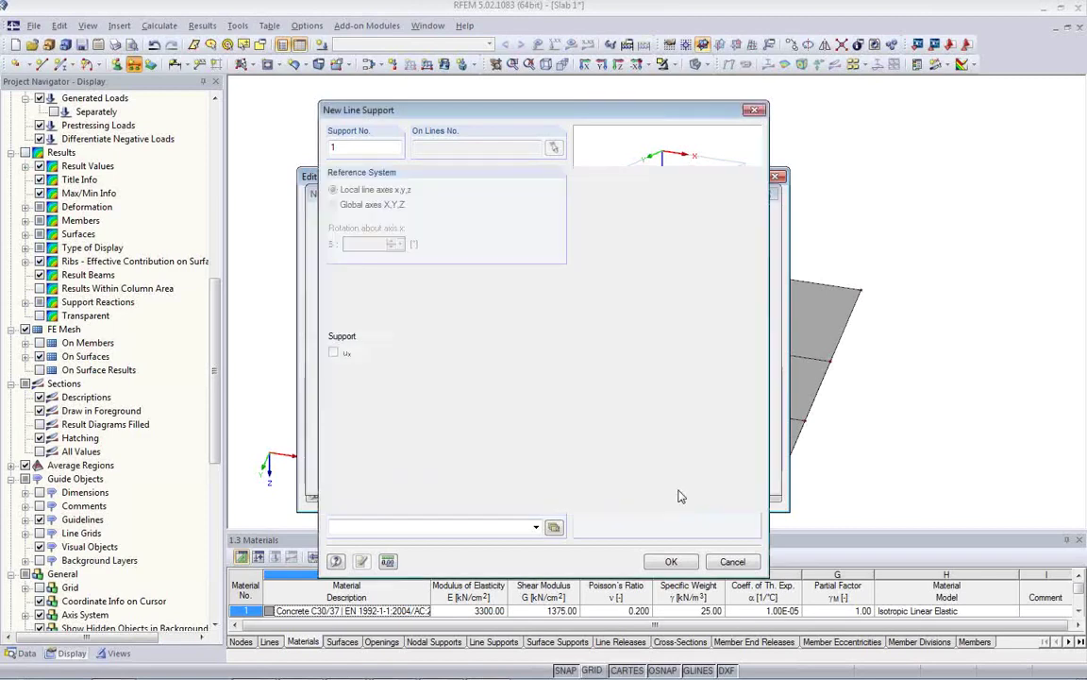
pyautogui.click(691, 493)
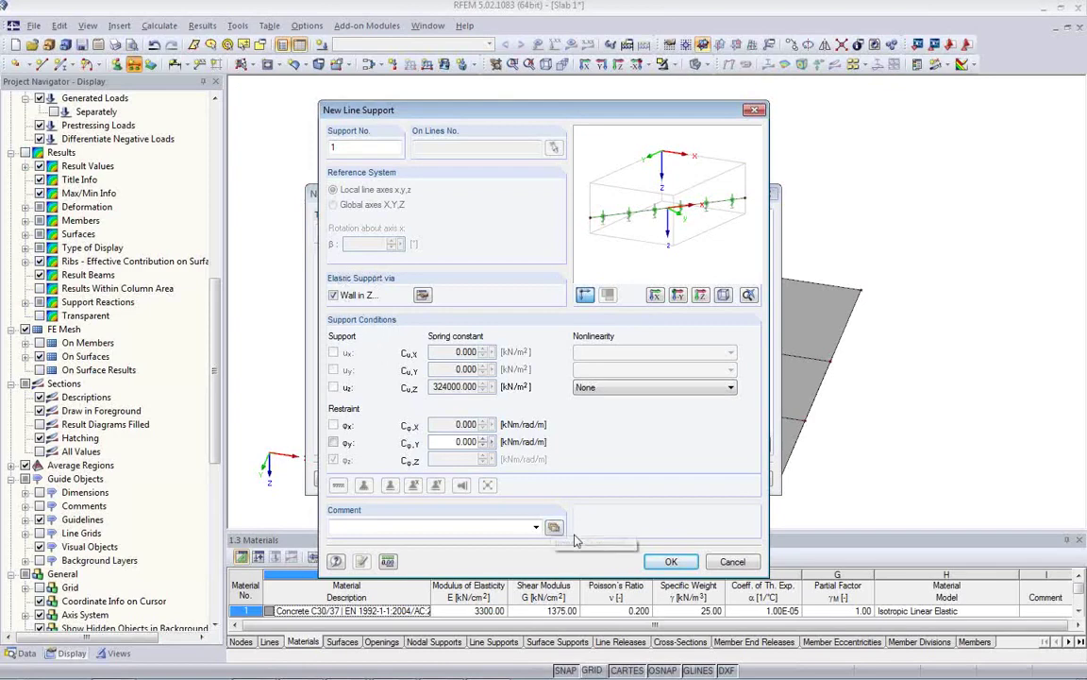
pyautogui.click(667, 562)
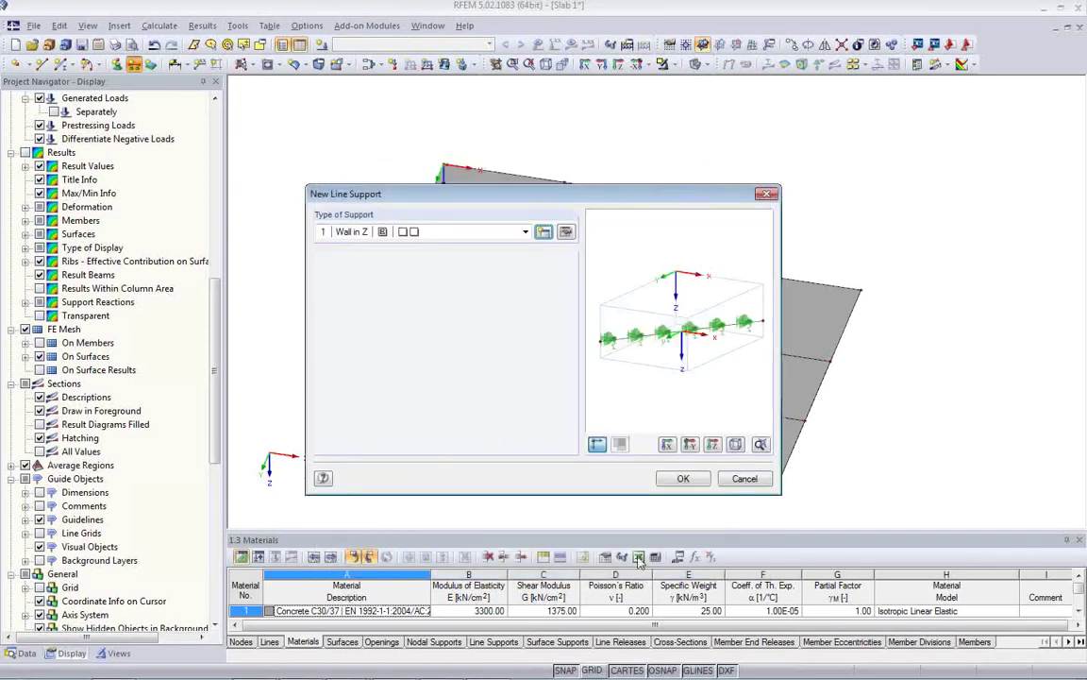
# - Apply the wall support to the left slab edges and along the top edge
pyautogui.click(684, 479)
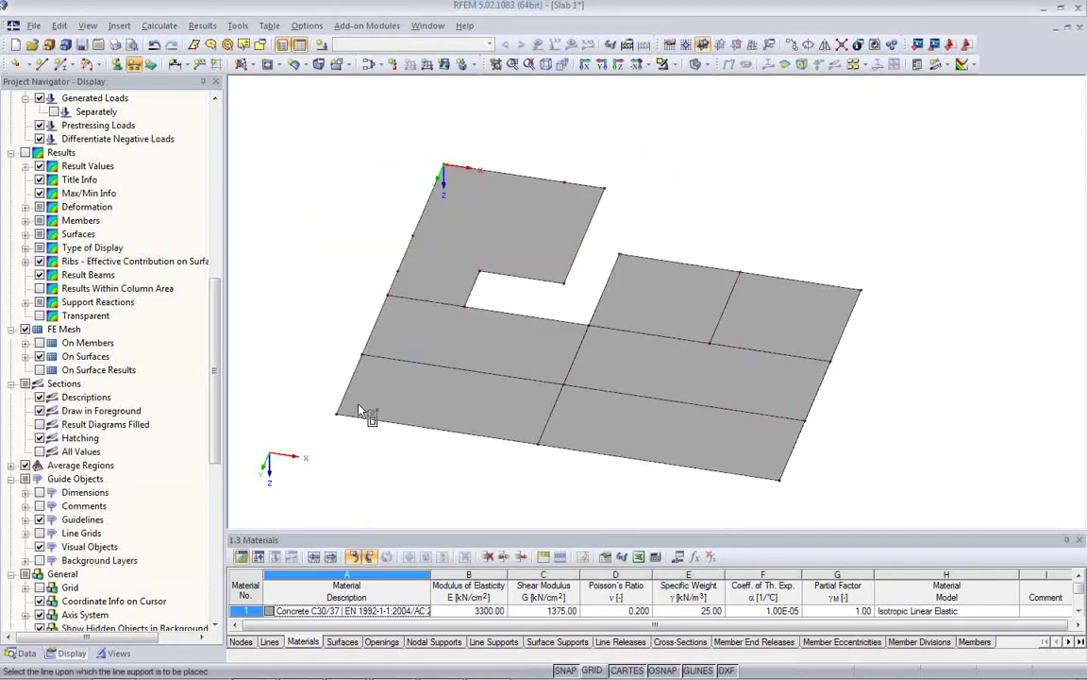
pyautogui.click(349, 385)
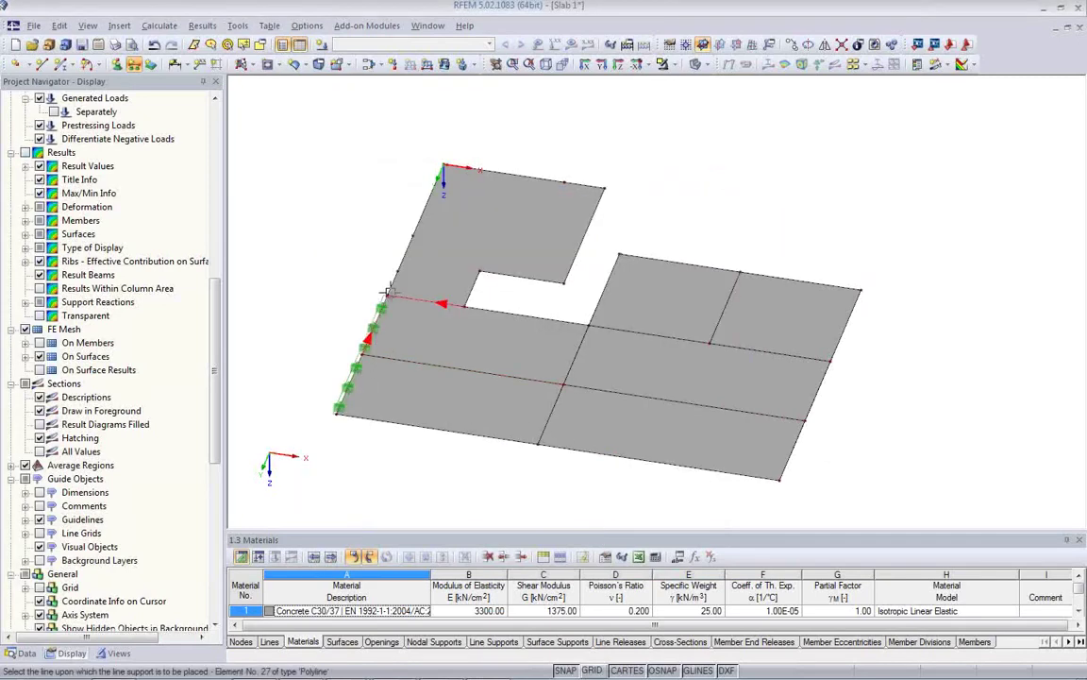
pyautogui.click(381, 309)
pyautogui.click(418, 224)
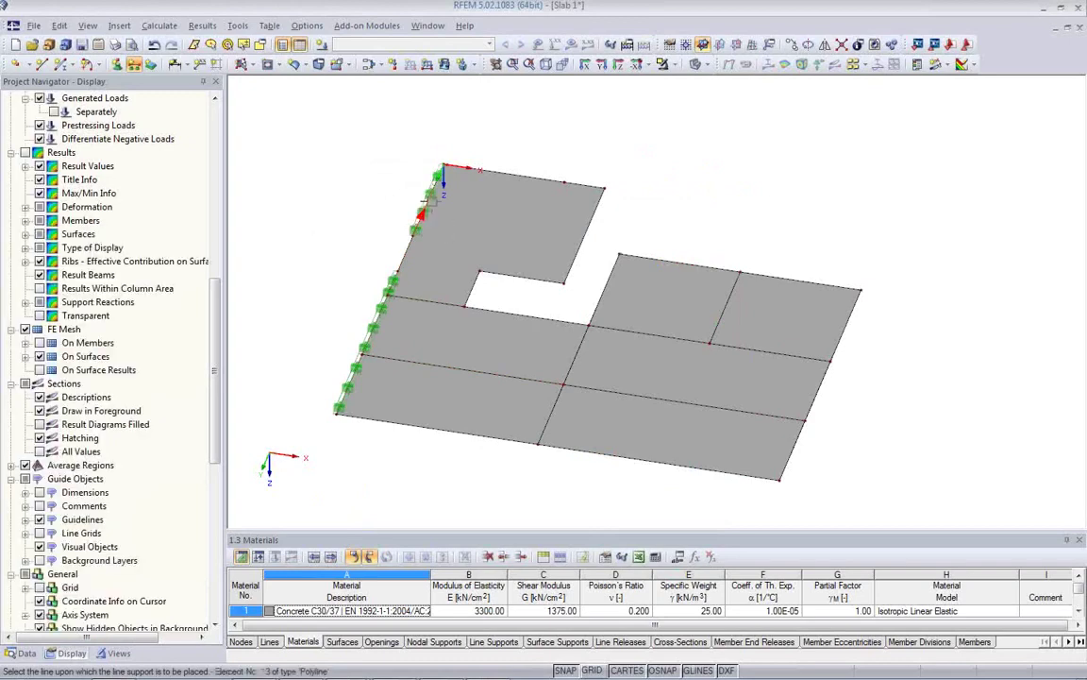
pyautogui.scroll(5, 456, 175)
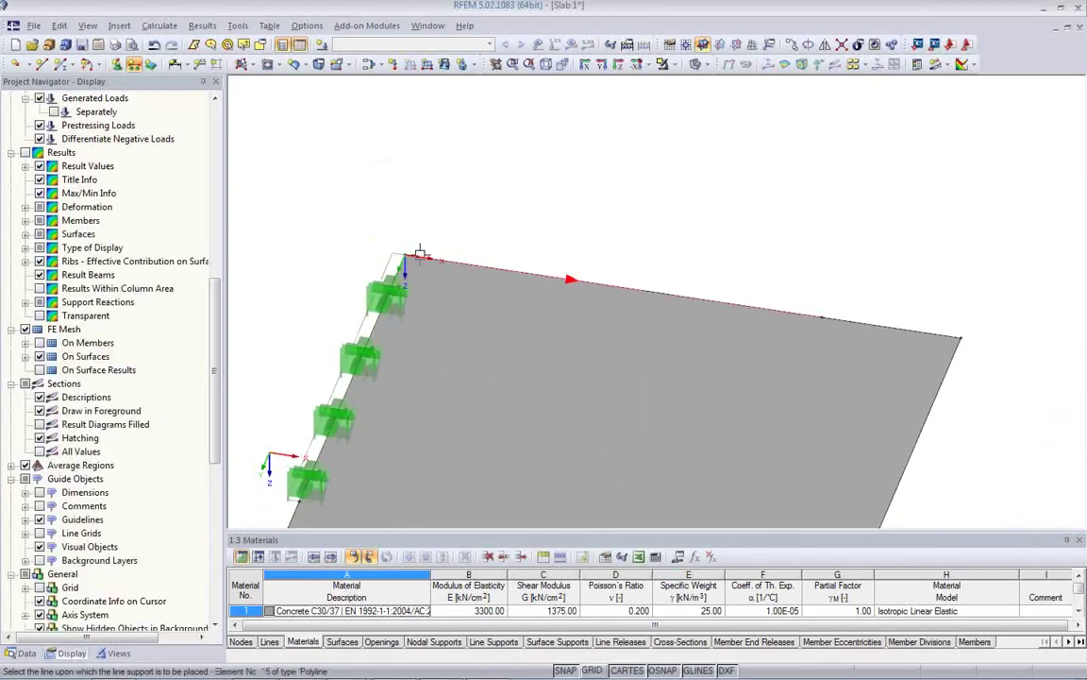
pyautogui.click(420, 254)
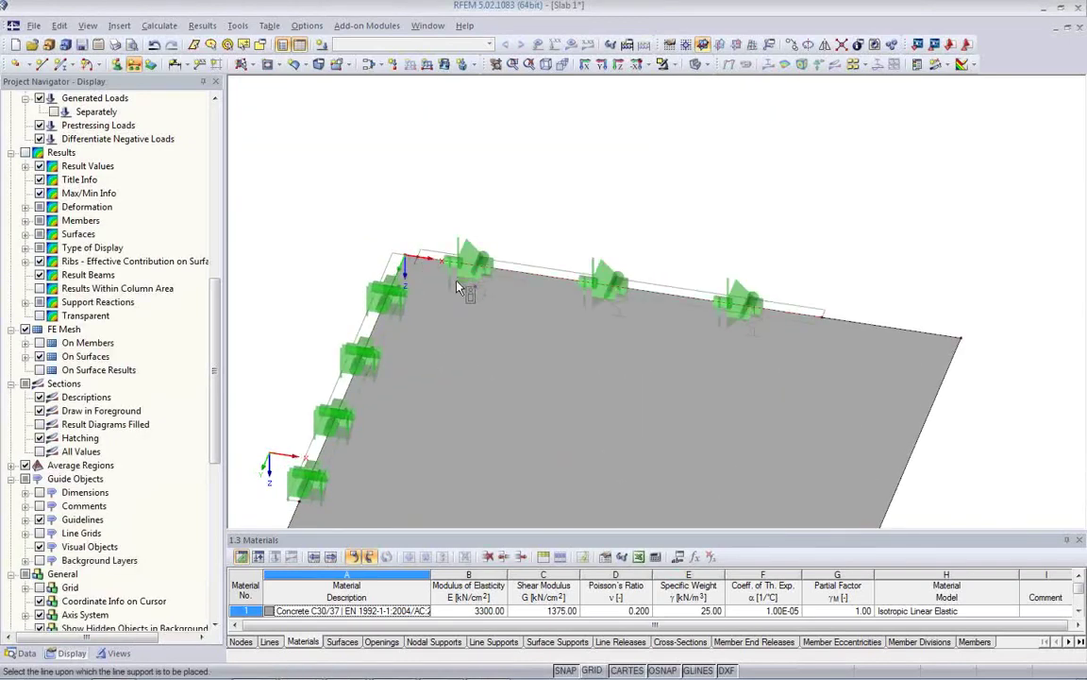
pyautogui.click(880, 338)
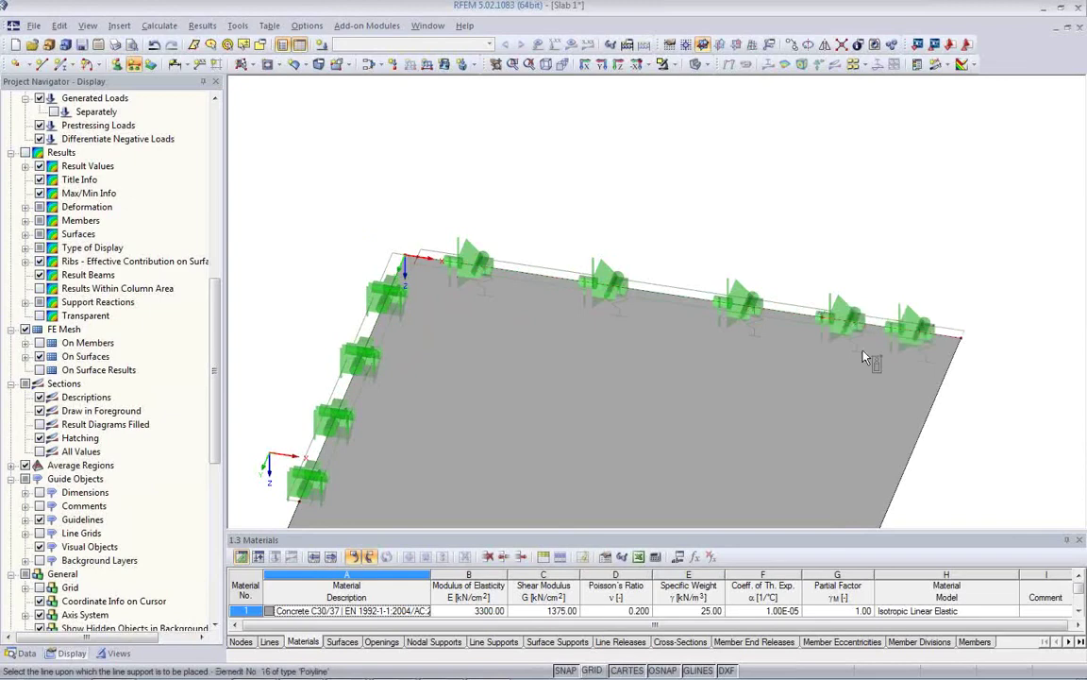
pyautogui.click(901, 459)
pyautogui.scroll(5, 808, 453)
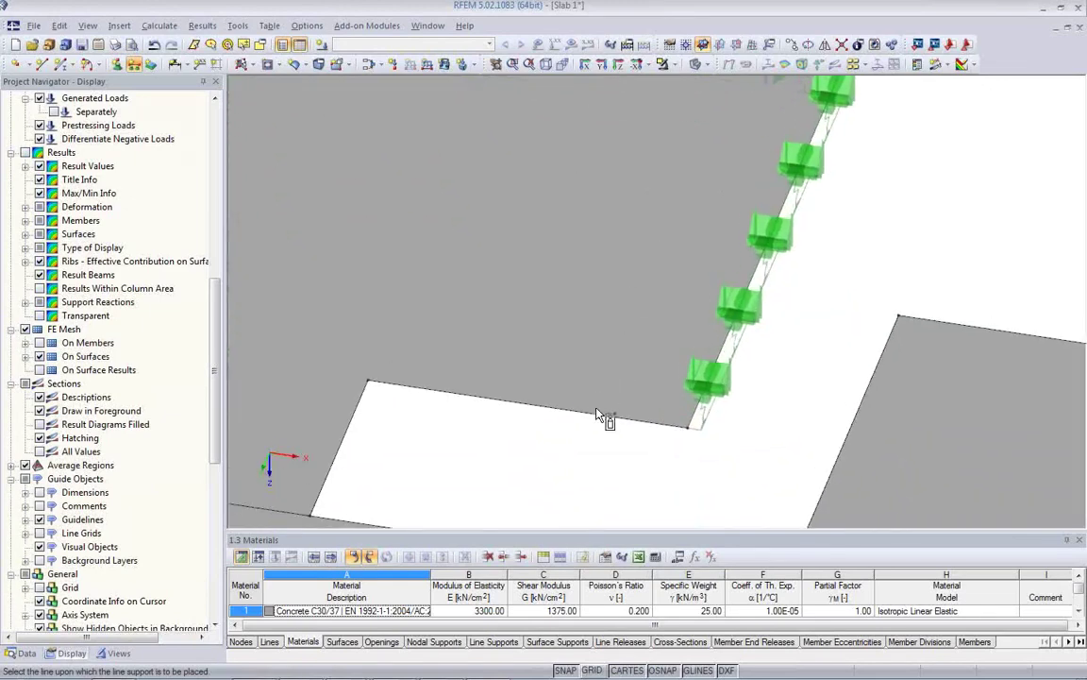
pyautogui.scroll(-5, 529, 321)
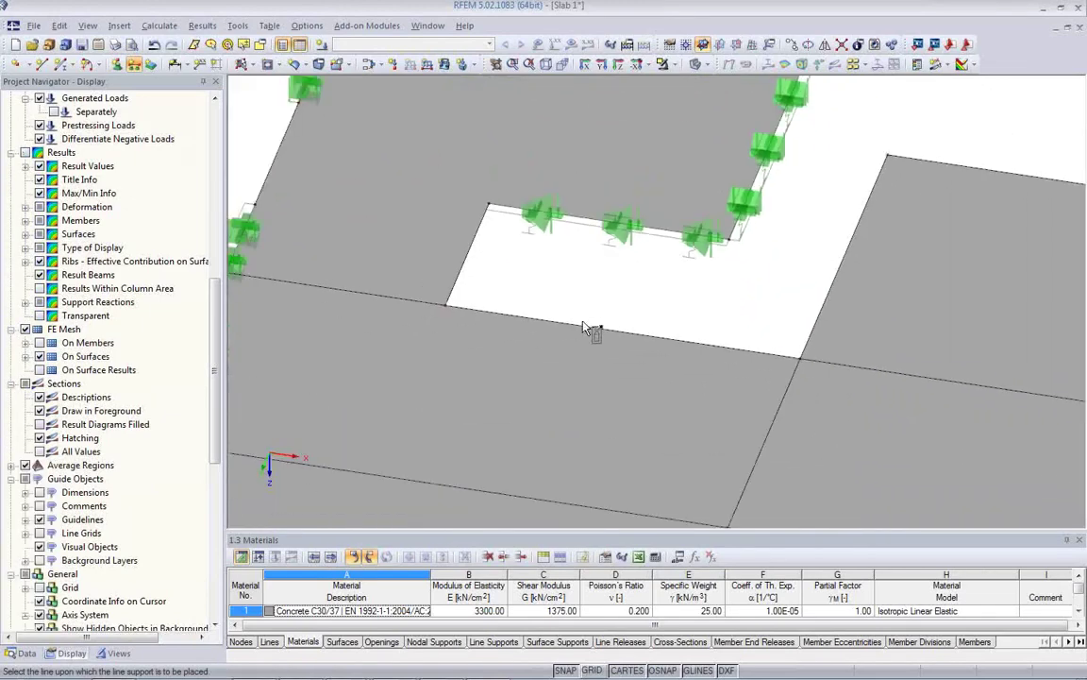
# - Support the notch edges, the right slab top and right edges, and the bottom edges
pyautogui.click(477, 326)
pyautogui.click(388, 297)
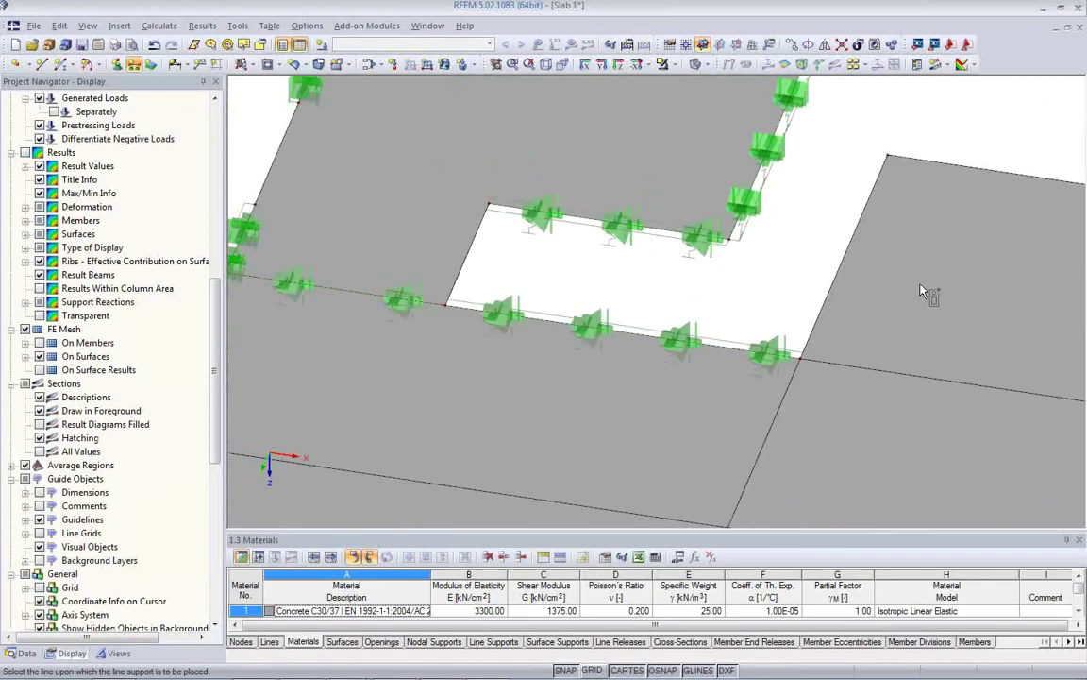
pyautogui.click(827, 282)
pyautogui.click(944, 164)
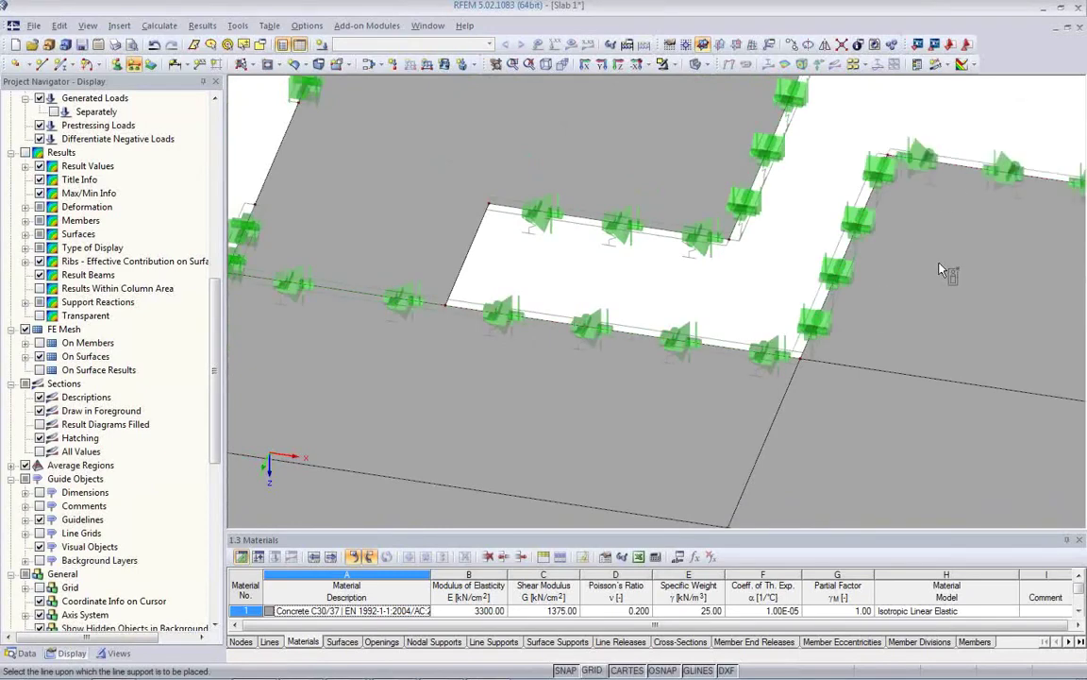
pyautogui.scroll(-3, 929, 332)
pyautogui.keyDown('shift'); pyautogui.hscroll(3, 929, 332); pyautogui.keyUp('shift')
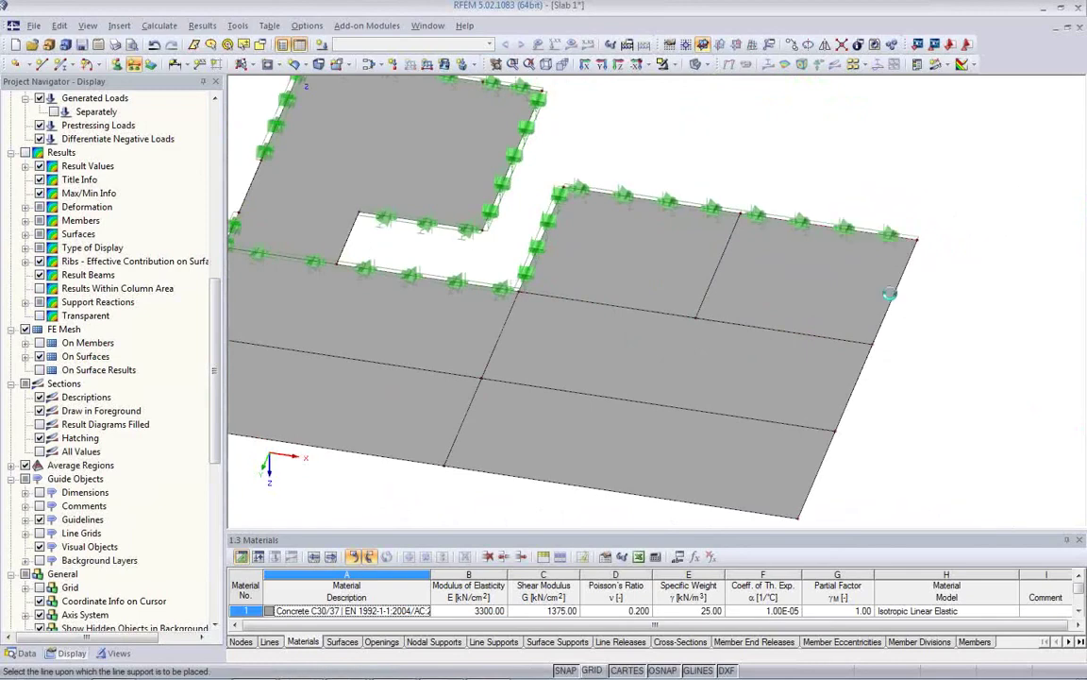
pyautogui.click(892, 299)
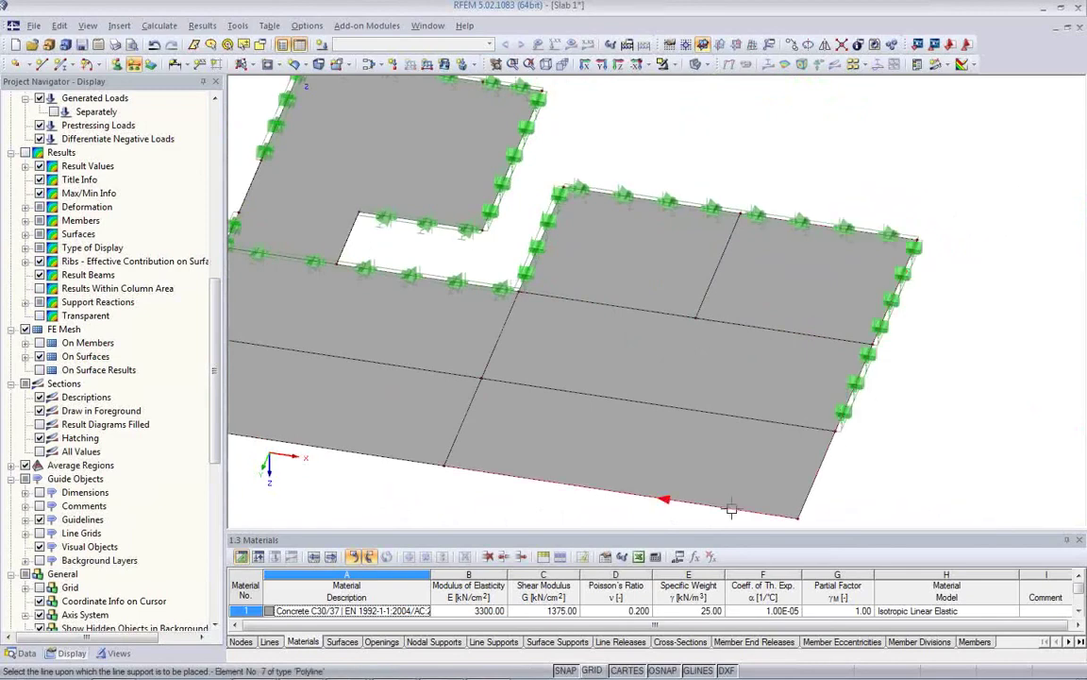
pyautogui.click(450, 472)
pyautogui.click(389, 457)
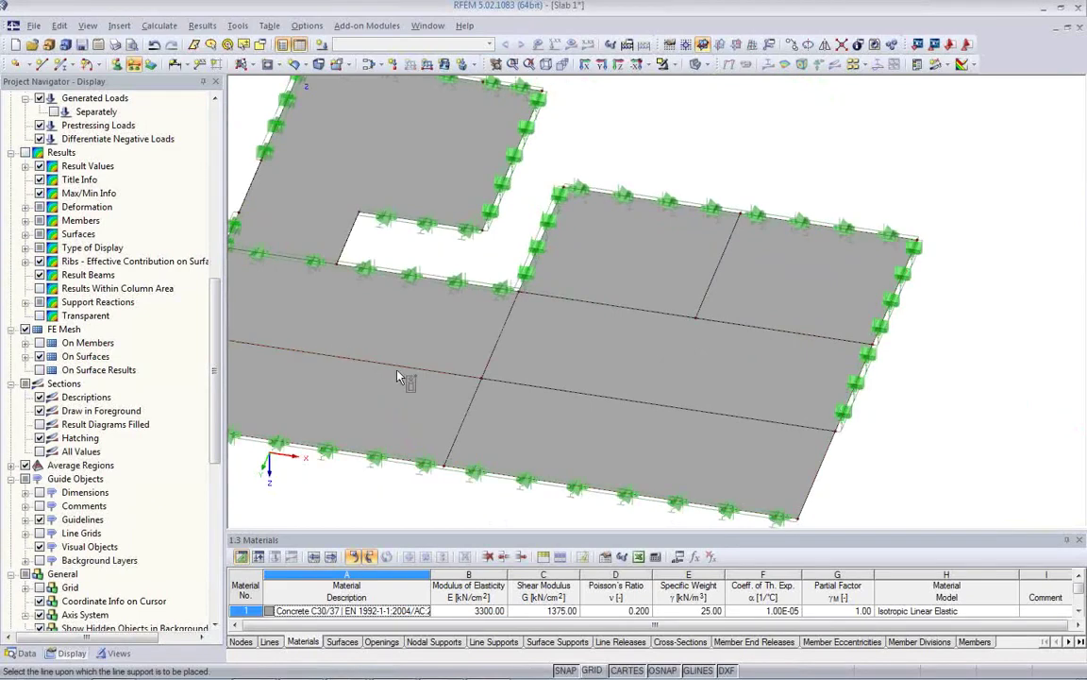
# - Support the two interior vertical line segments and finish placing line supports
pyautogui.moveTo(406, 373); pyautogui.dragTo(575, 342, button='middle')
pyautogui.click(634, 389)
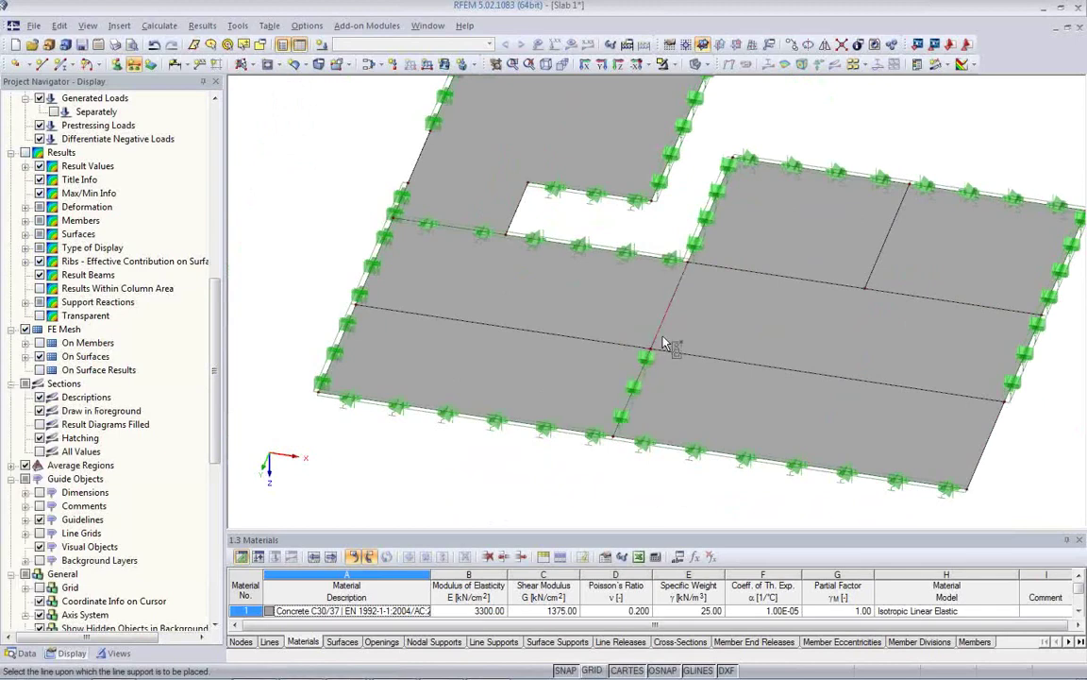
pyautogui.click(657, 345)
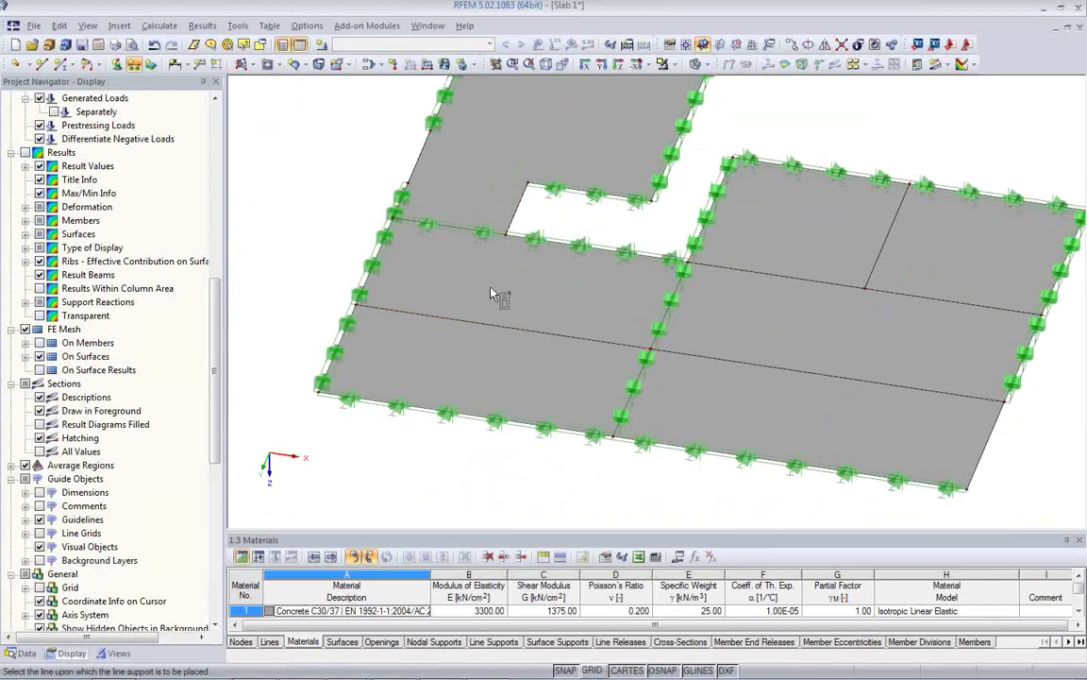
pyautogui.press('Escape')
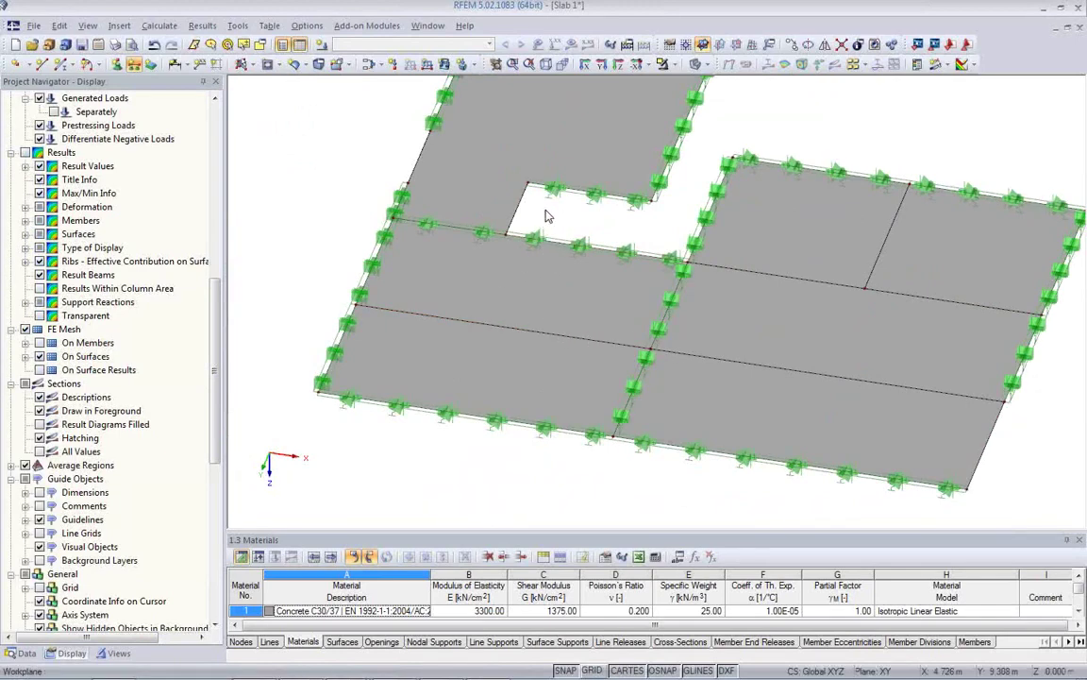
pyautogui.scroll(-1, 550, 216)
pyautogui.scroll(-1, 552, 217)
pyautogui.scroll(3, 550, 208)
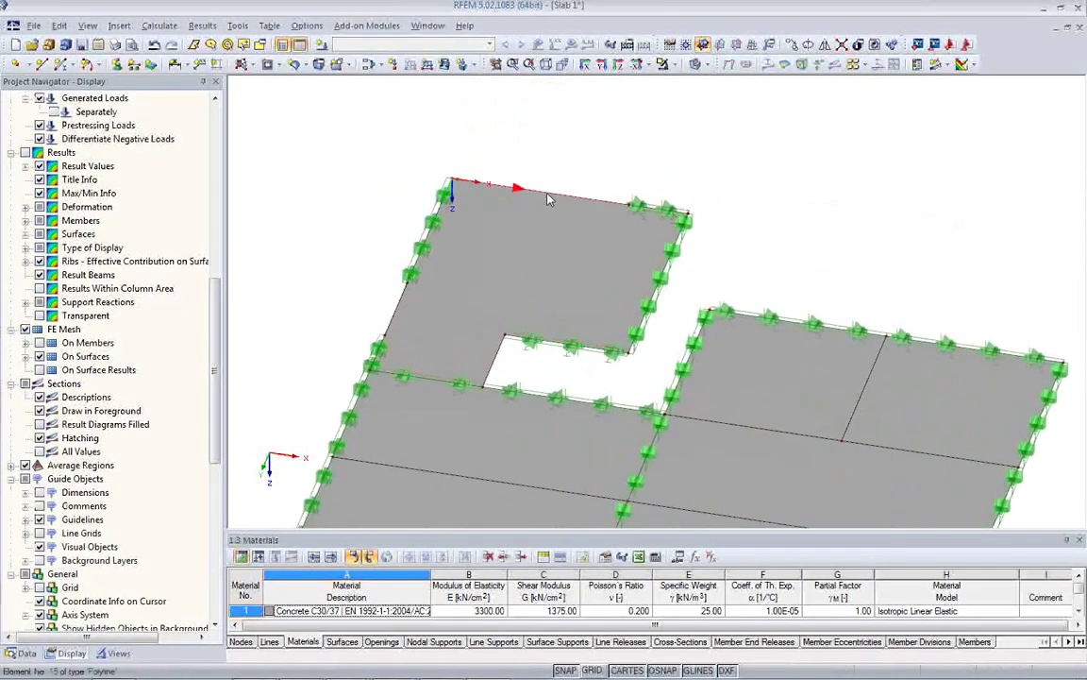
pyautogui.moveTo(556, 221); pyautogui.dragTo(510, 230, button='middle')
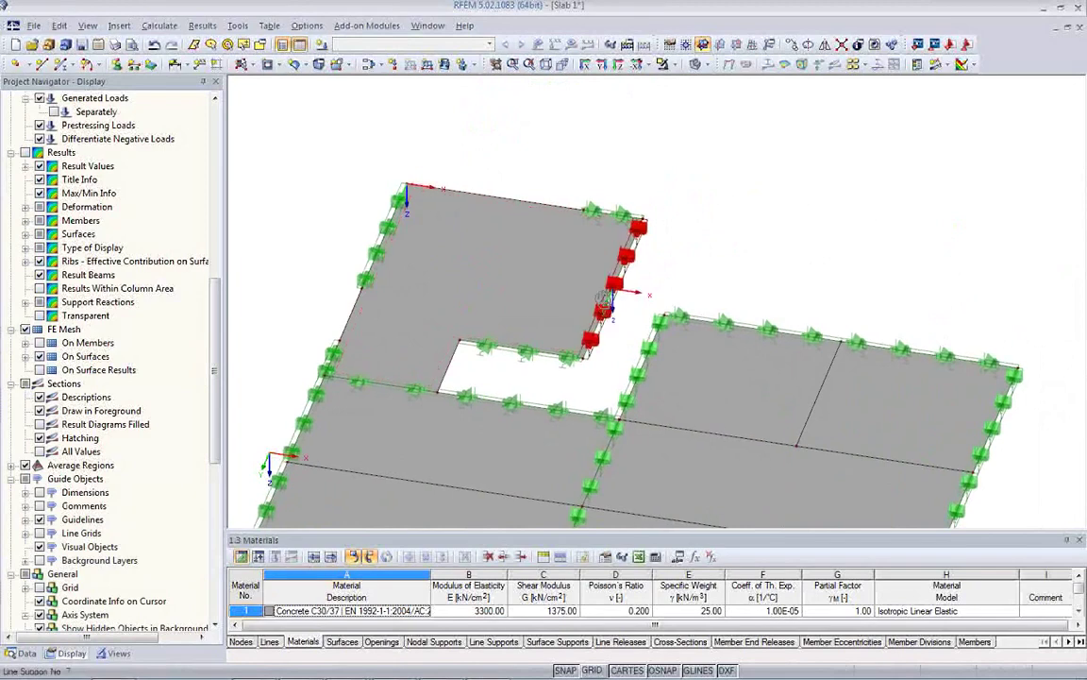
pyautogui.moveTo(609, 312); pyautogui.dragTo(585, 267, button='middle')
pyautogui.scroll(-2, 585, 267)
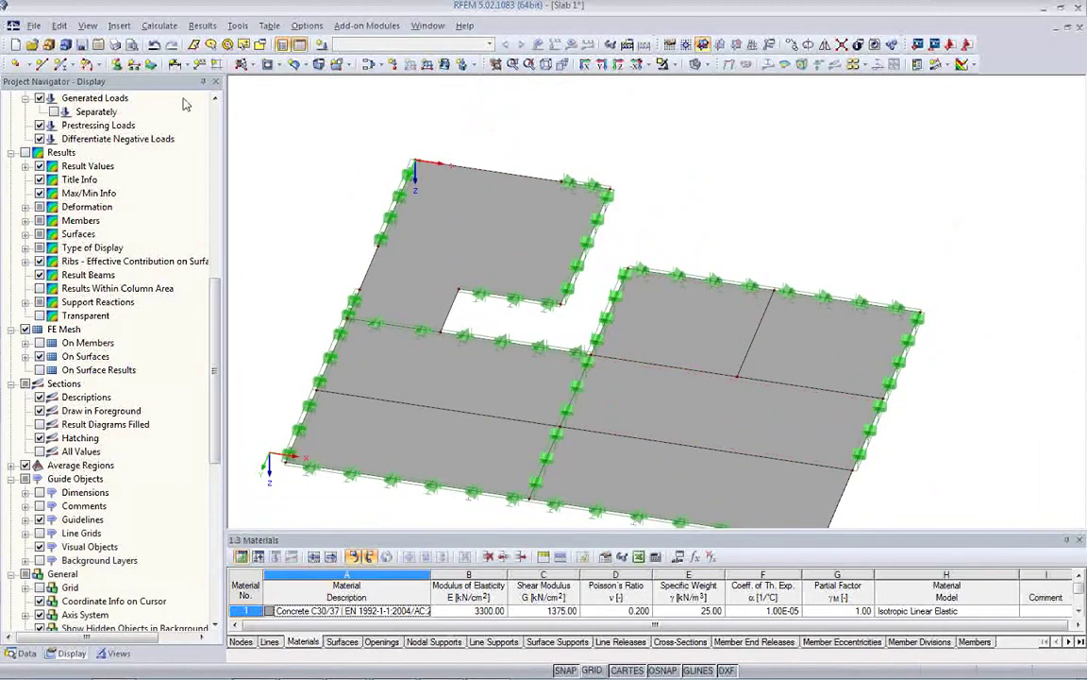
# - Create a new nodal support type modelled elastically as a column in Z
pyautogui.click(117, 65)
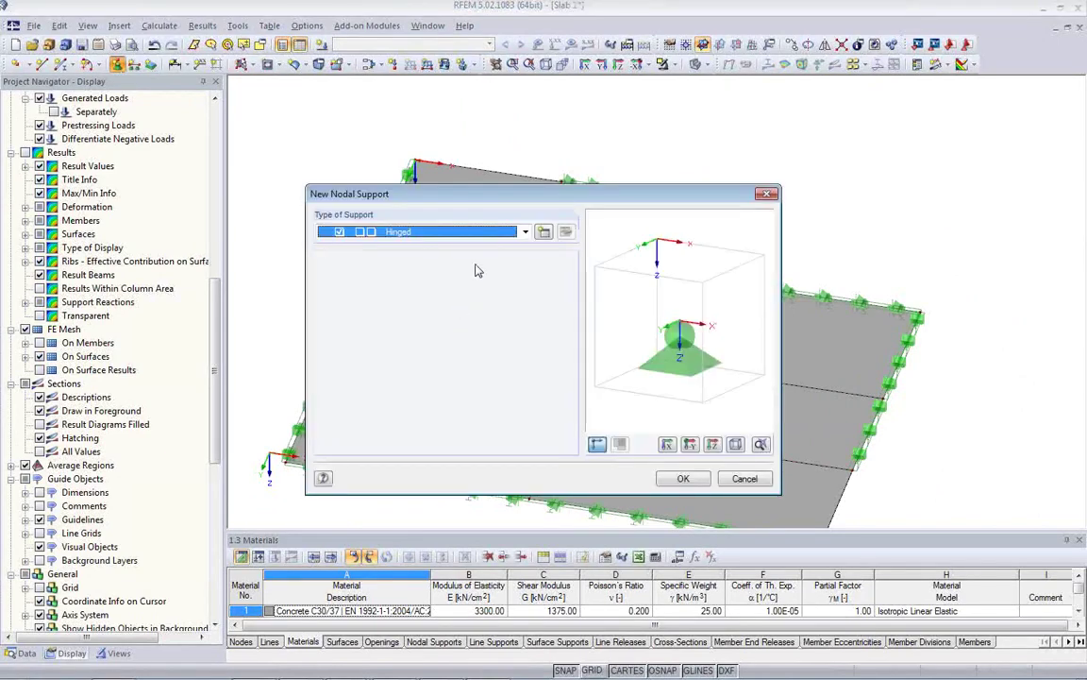
pyautogui.moveTo(580, 193); pyautogui.dragTo(451, 173)
pyautogui.click(414, 211)
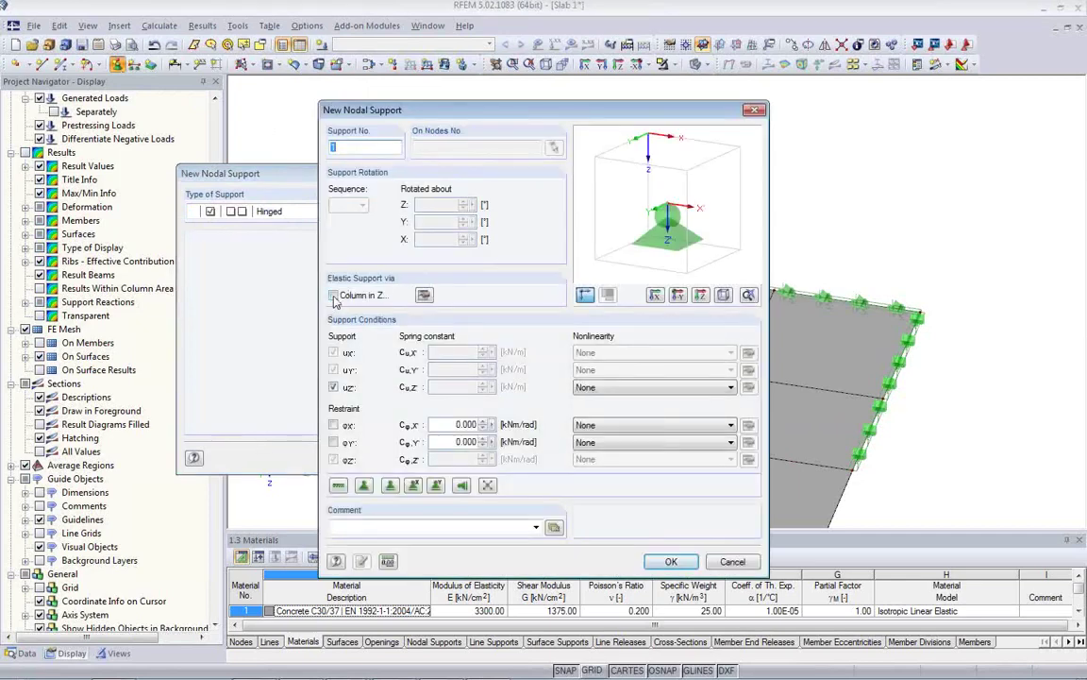
pyautogui.click(334, 295)
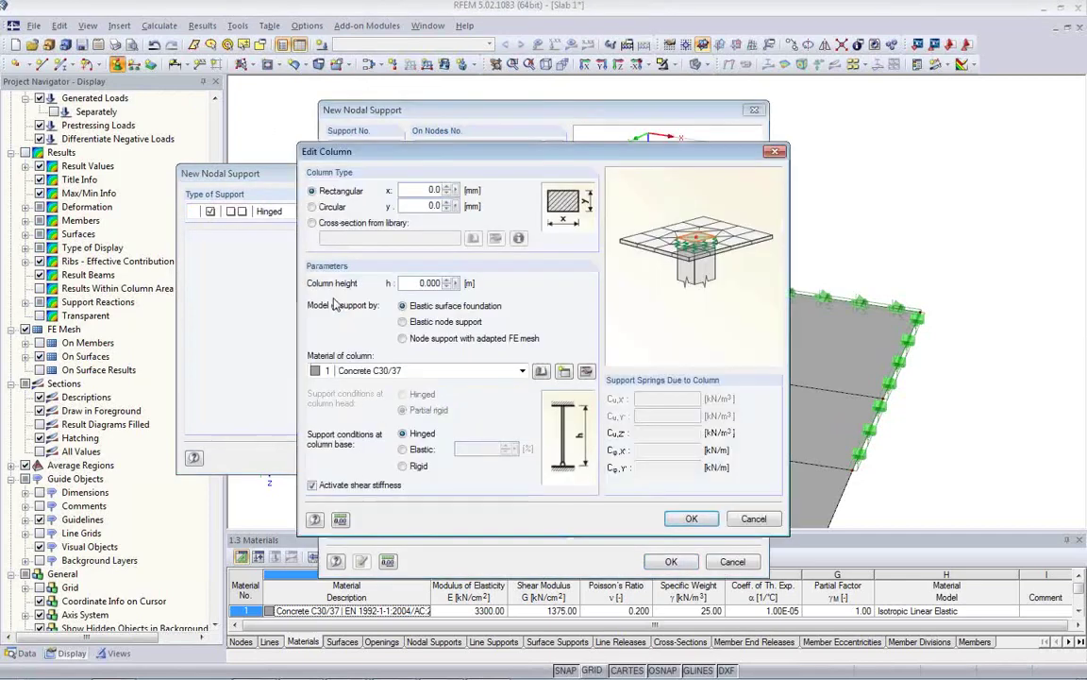
# - Size the Concrete C30/37 column 300 × 300 mm, 3 m high, and confirm
pyautogui.doubleClick(416, 190)
pyautogui.write('3')
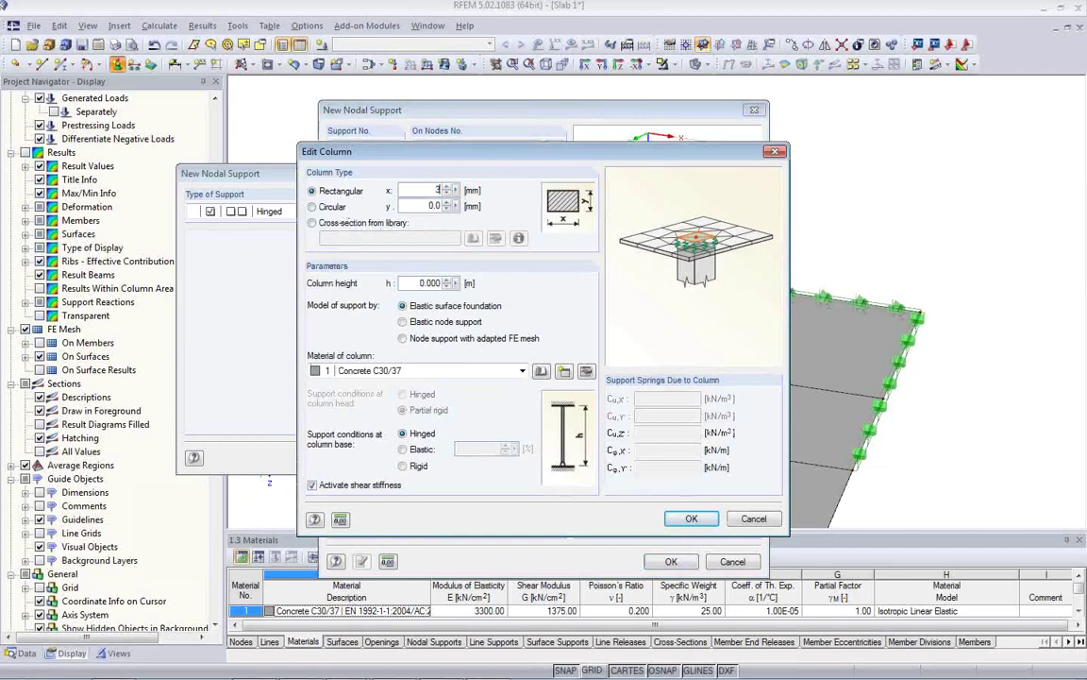
pyautogui.write('00')
pyautogui.press('Tab')
pyautogui.write('300')
pyautogui.press('Tab')
pyautogui.write('3')
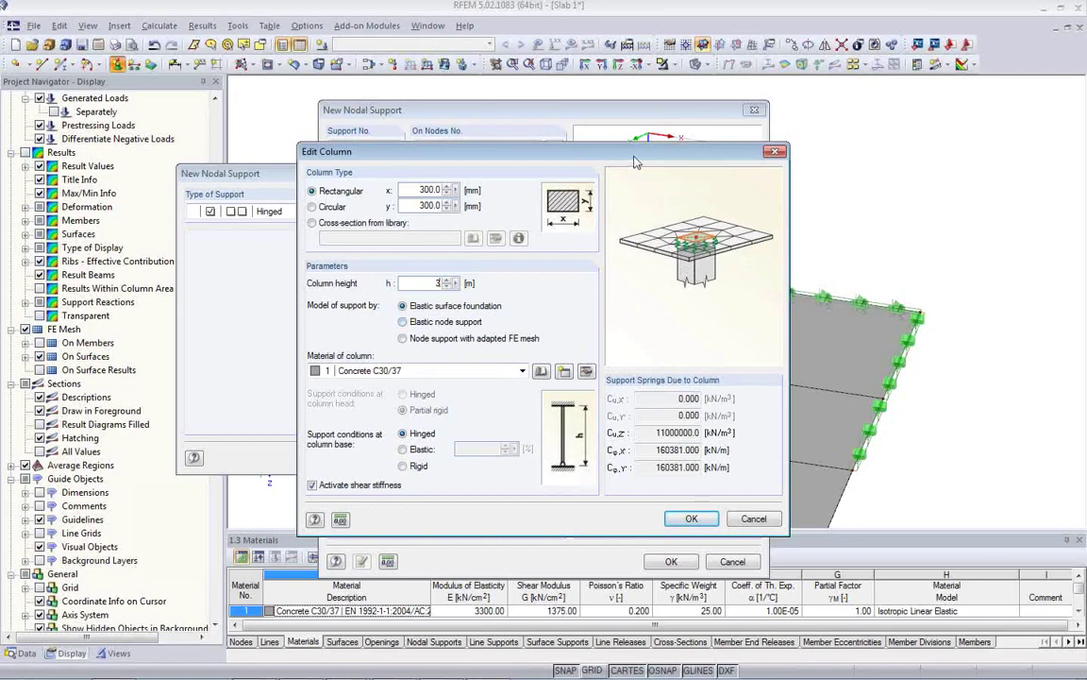
pyautogui.moveTo(571, 151); pyautogui.dragTo(549, 140)
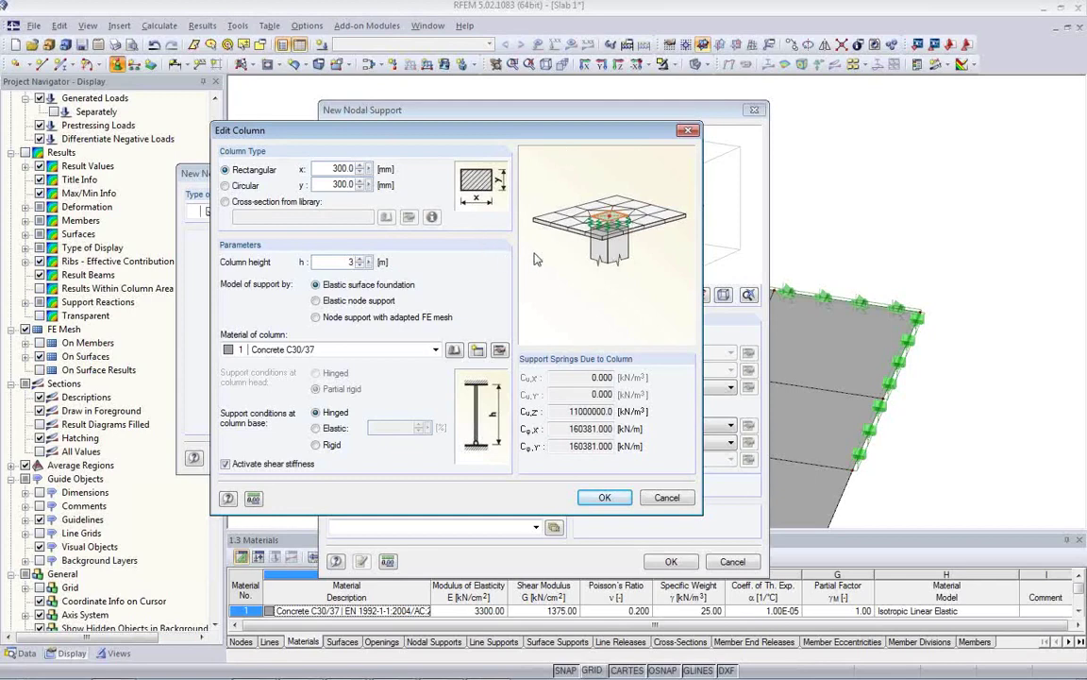
pyautogui.click(605, 498)
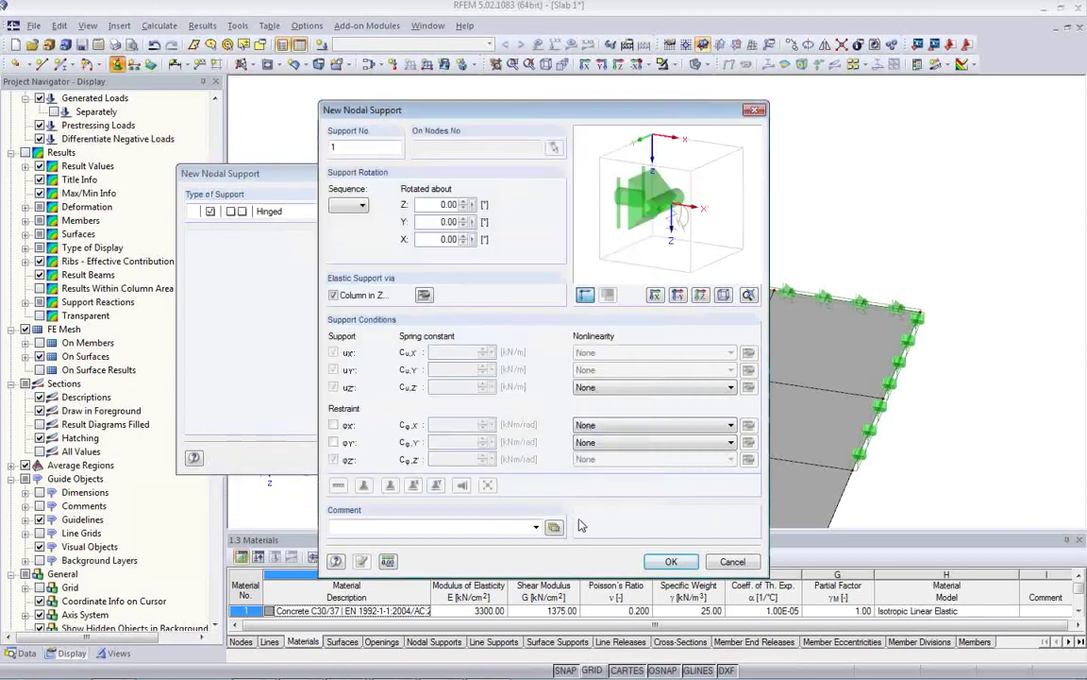
pyautogui.press('Return')
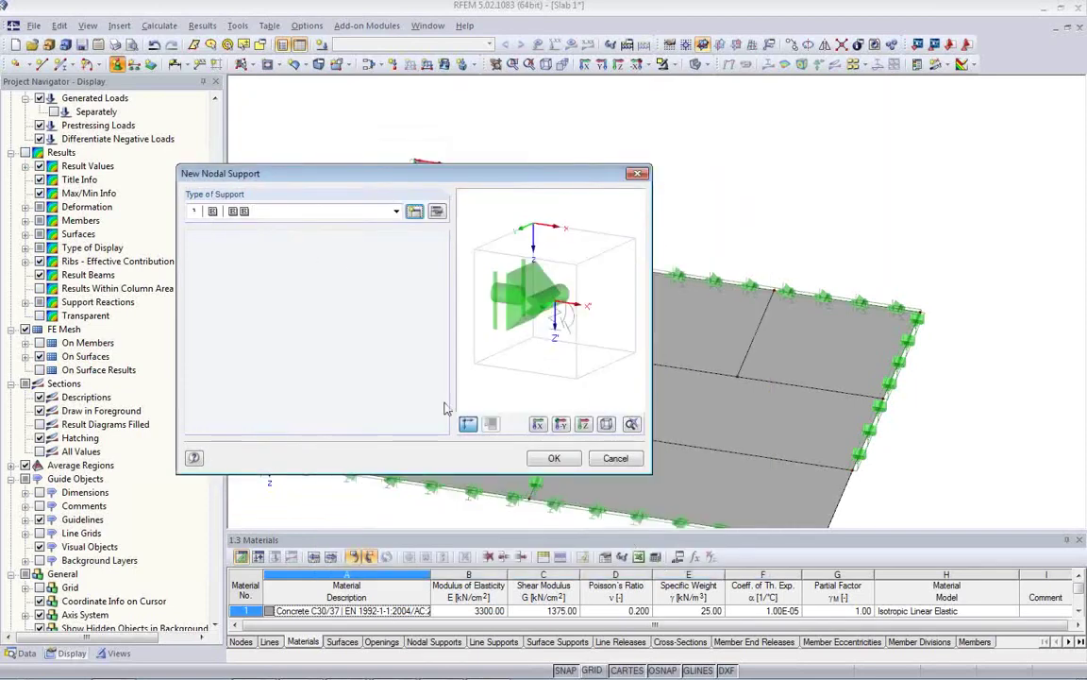
pyautogui.click(557, 458)
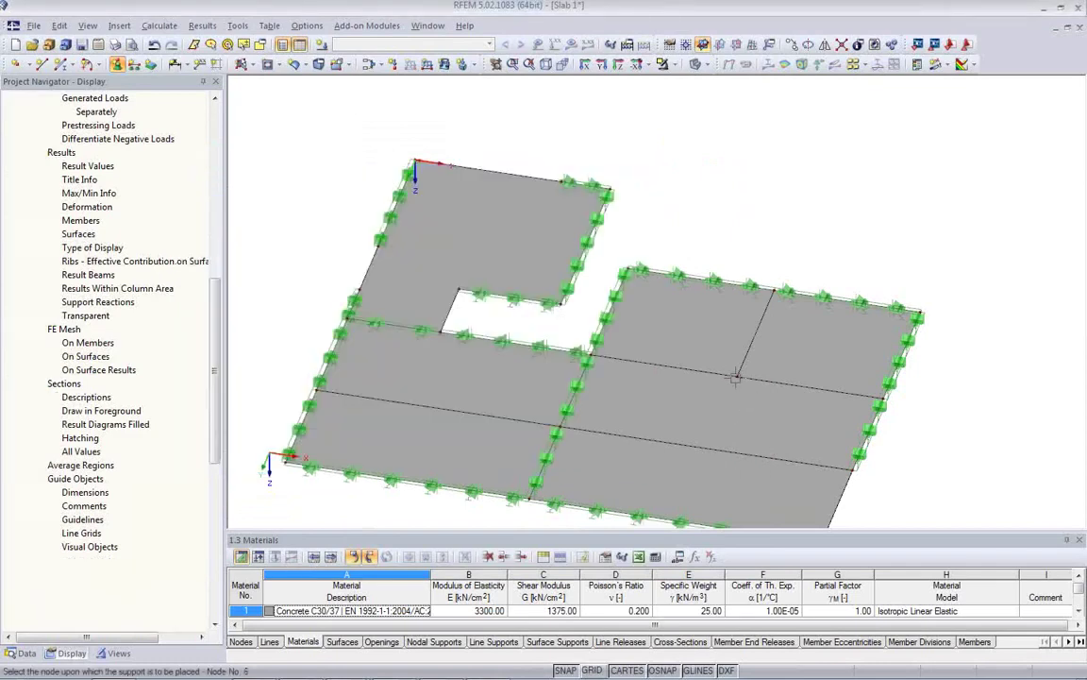
# - Place the column nodal support on node 5, where the interior lines cross
pyautogui.click(735, 377)
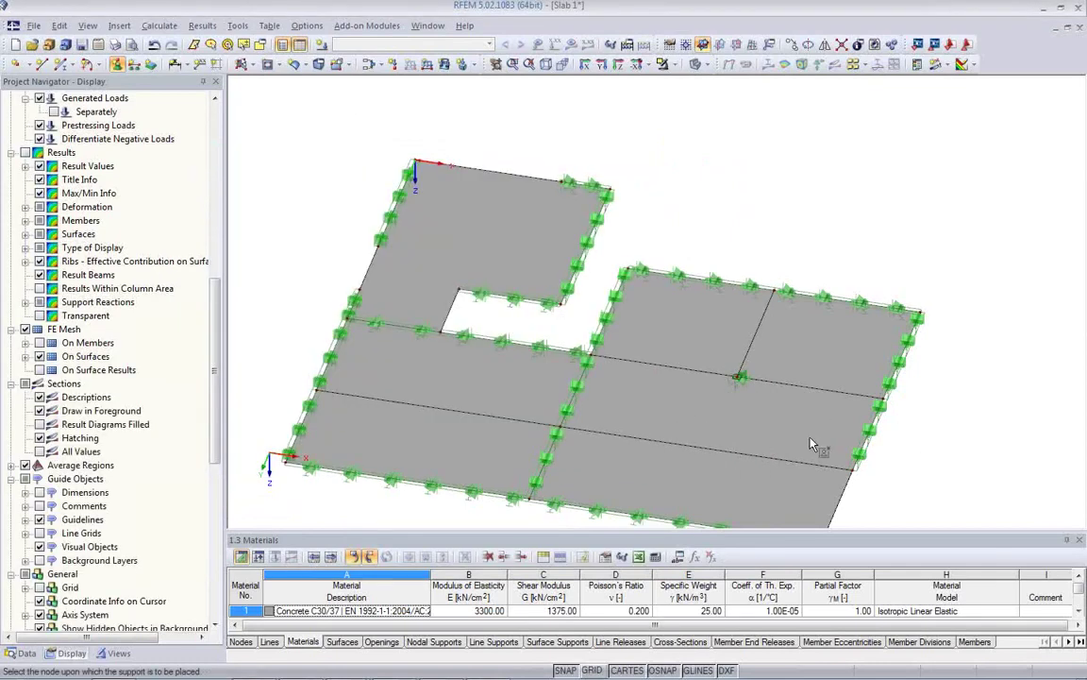
pyautogui.press('Escape')
pyautogui.scroll(4, 751, 414)
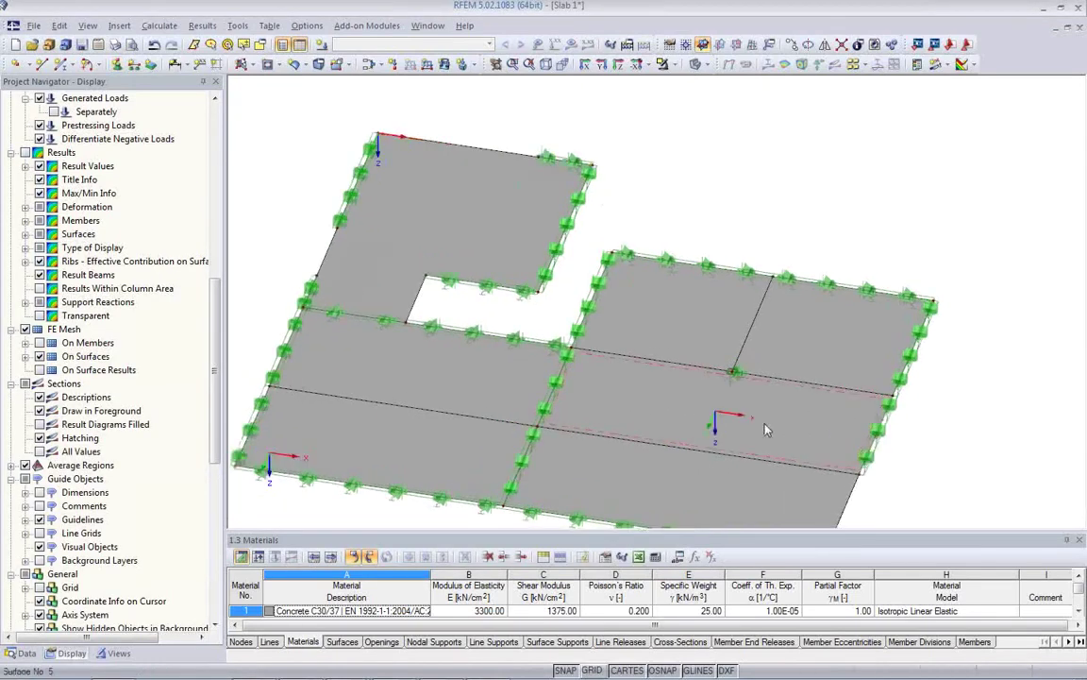
pyautogui.scroll(3, 746, 392)
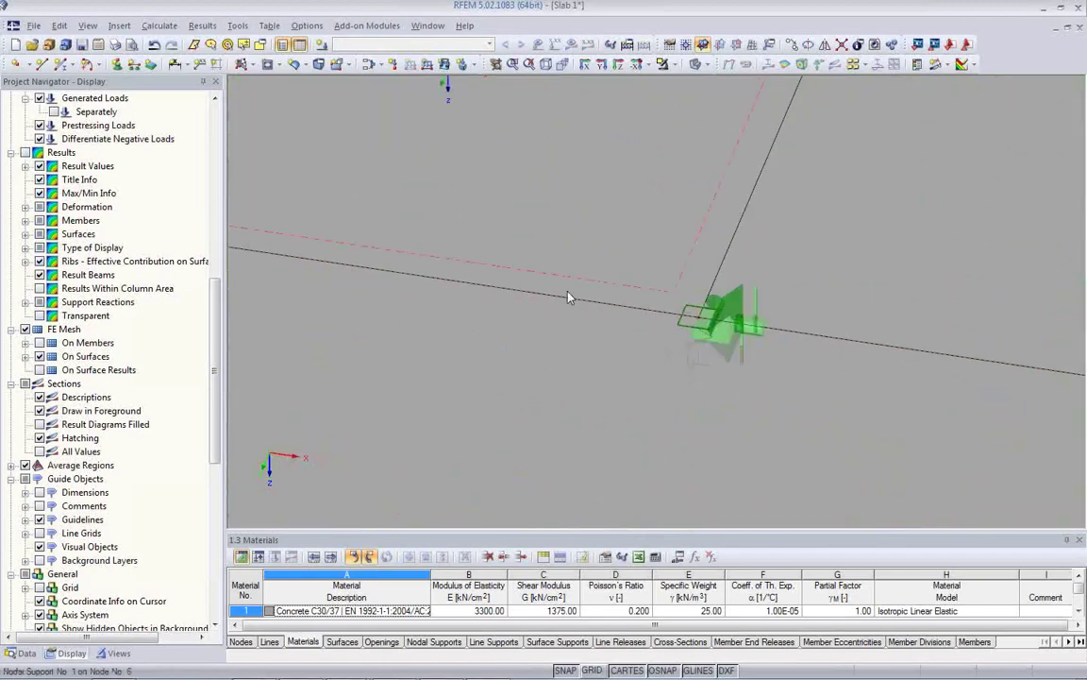
pyautogui.scroll(2, 722, 328)
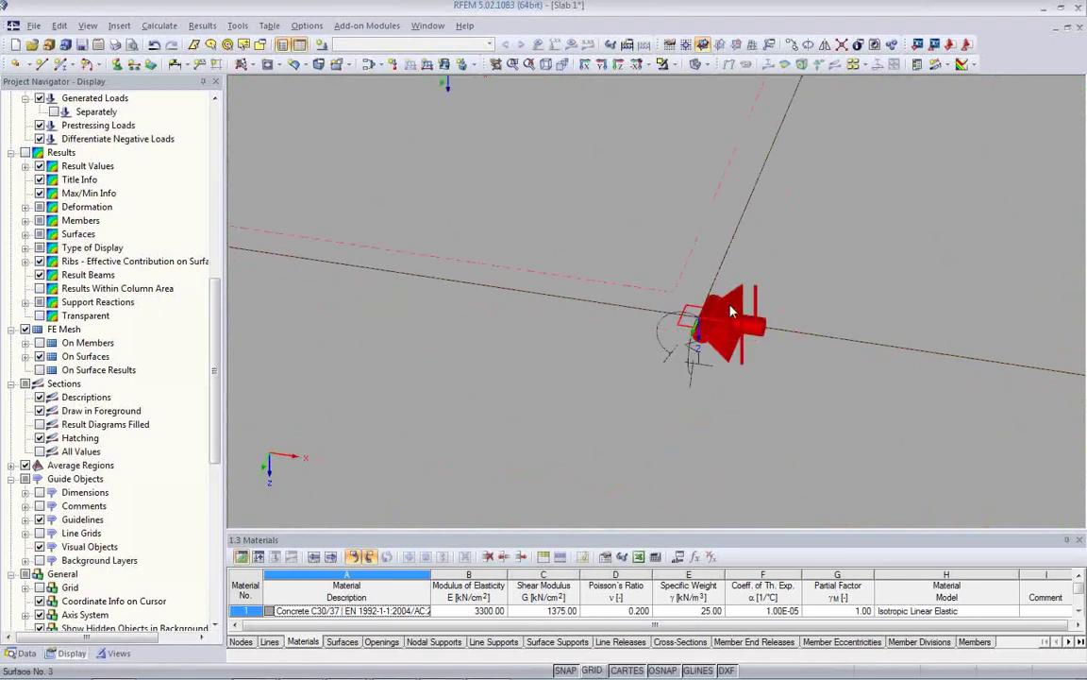
pyautogui.scroll(-5, 617, 271)
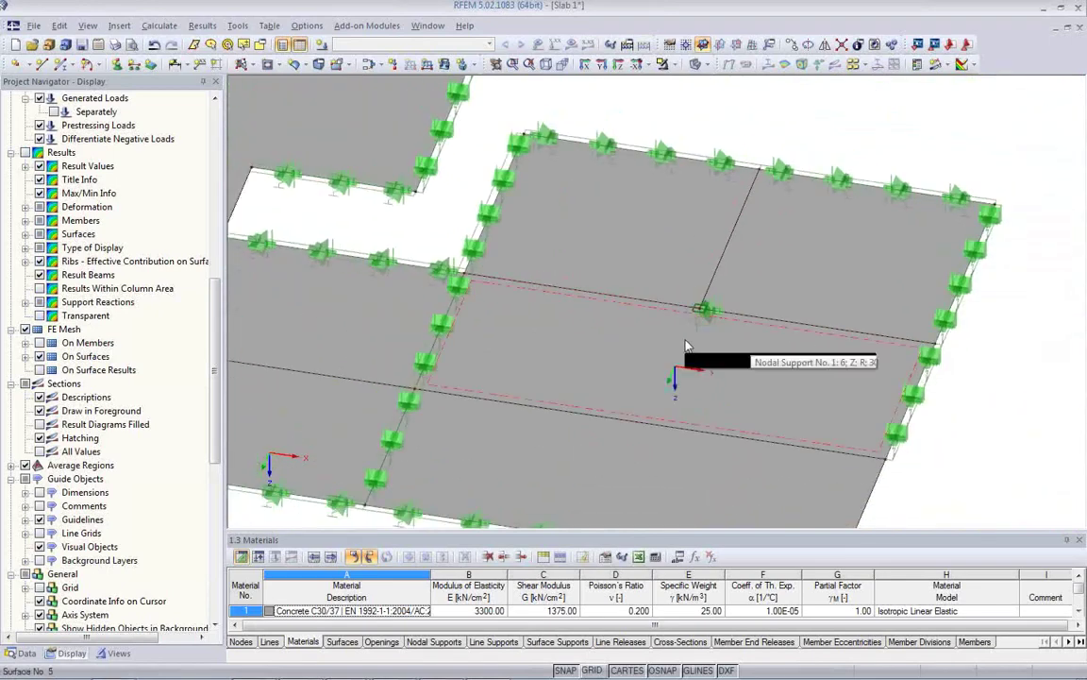
pyautogui.scroll(-1, 702, 265)
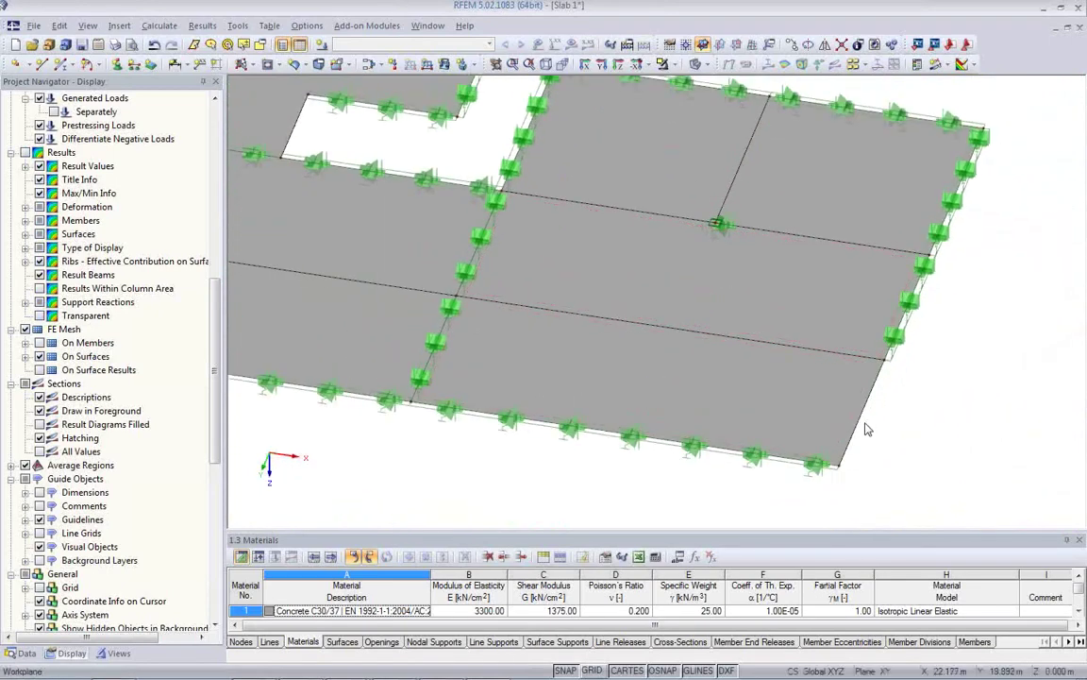
# - Add line supports to the three segments of the slab's right-hand edge
pyautogui.click(133, 63)
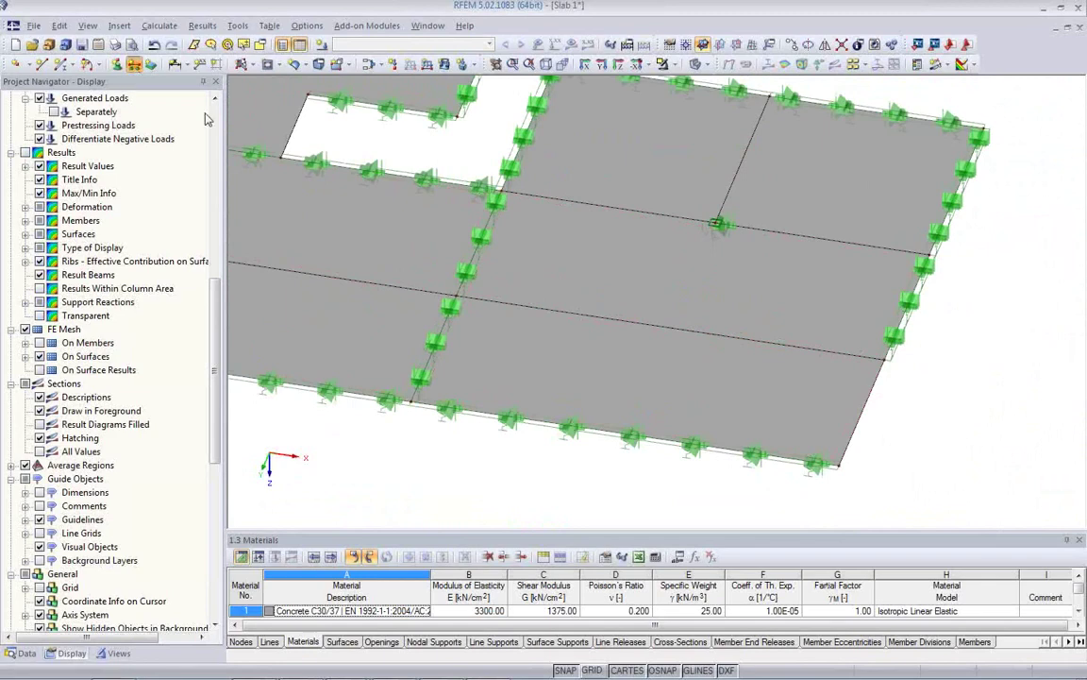
pyautogui.click(876, 406)
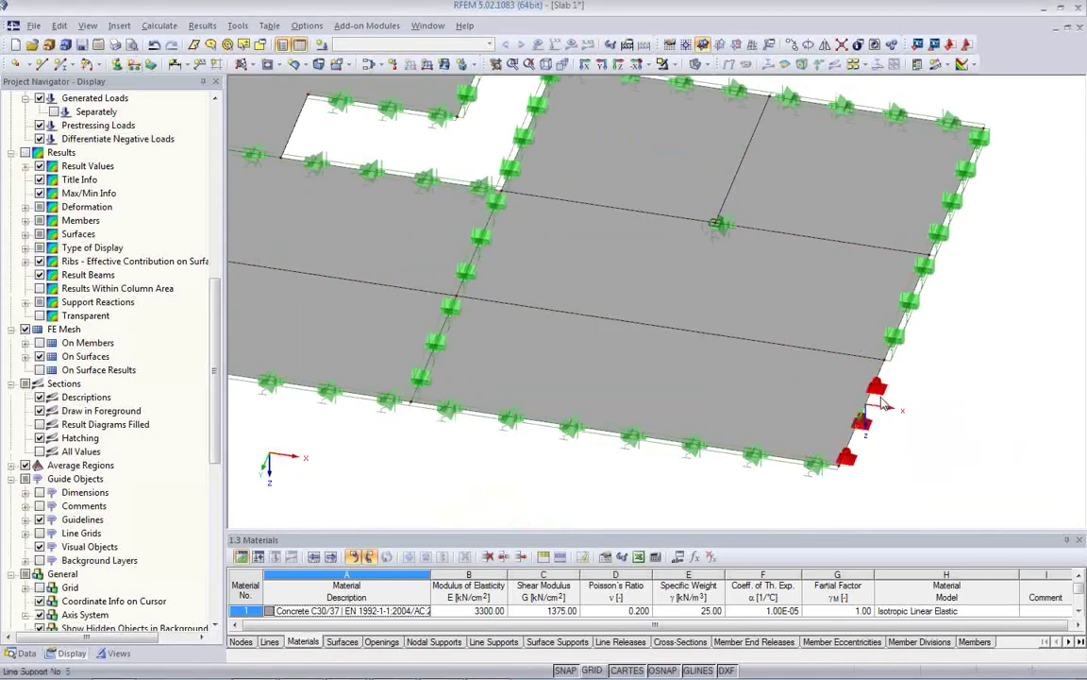
pyautogui.click(902, 351)
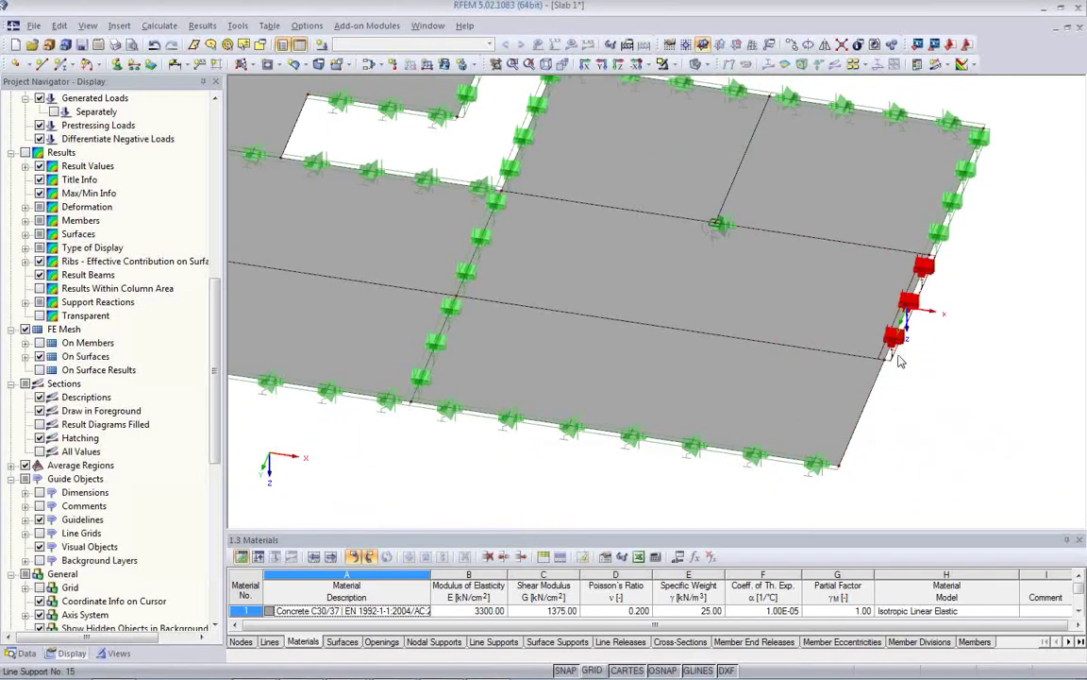
pyautogui.click(849, 448)
pyautogui.press('Escape')
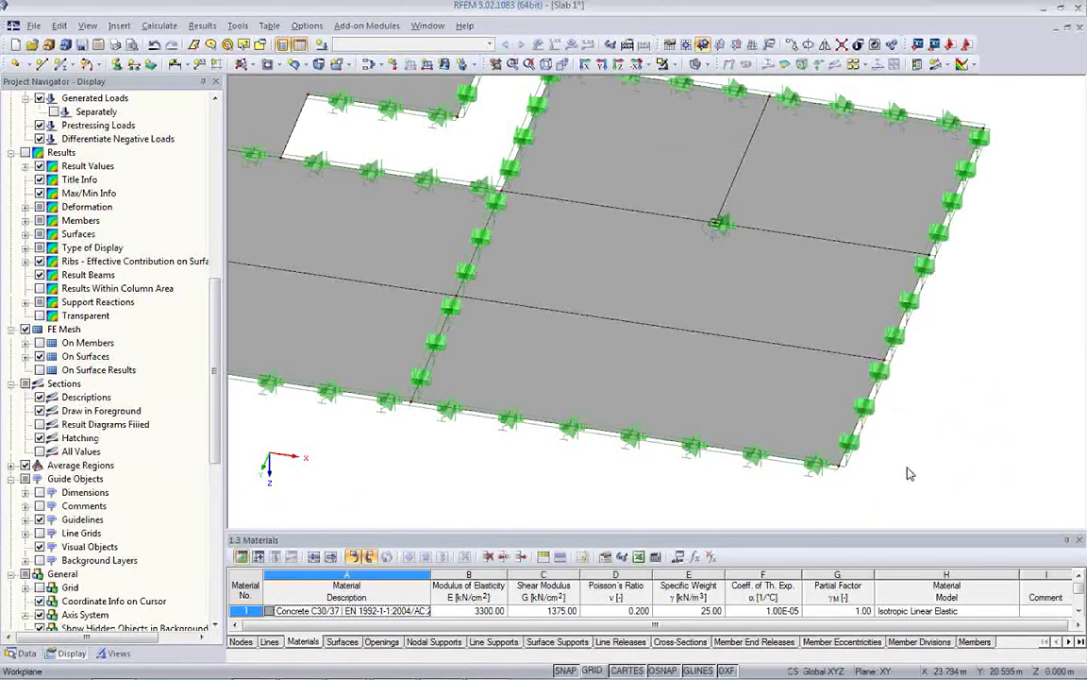
pyautogui.scroll(-2, 906, 472)
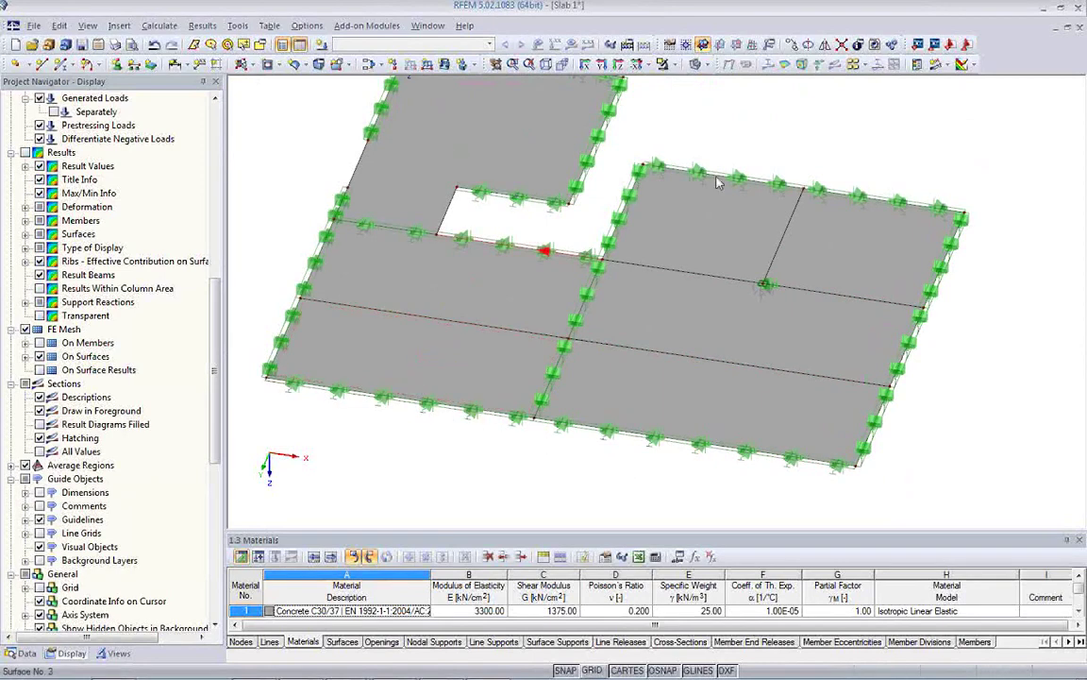
# - Hide the surface display, open interior line 24,25, and make it carry a member with a new cross-section
pyautogui.click(620, 64)
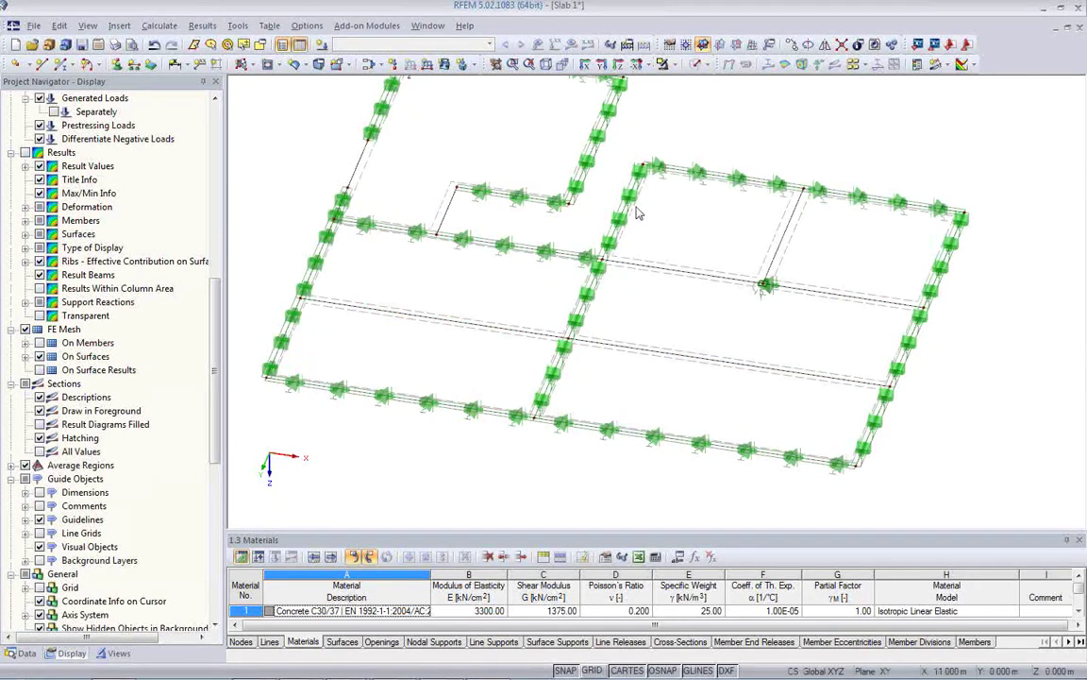
pyautogui.scroll(2, 469, 284)
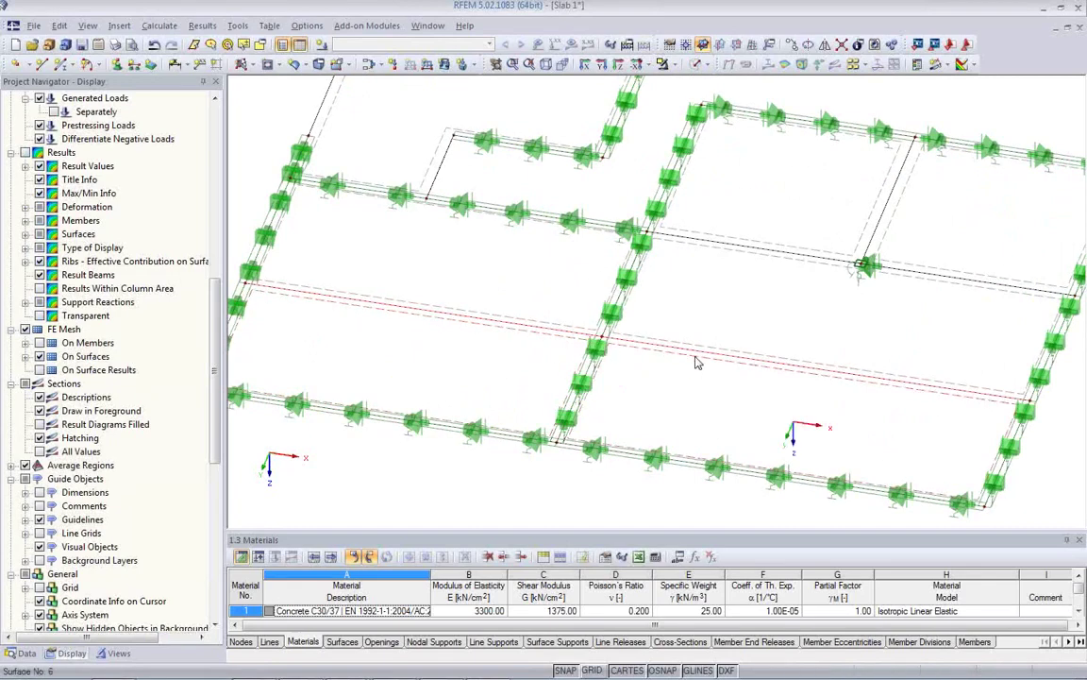
pyautogui.doubleClick(696, 360)
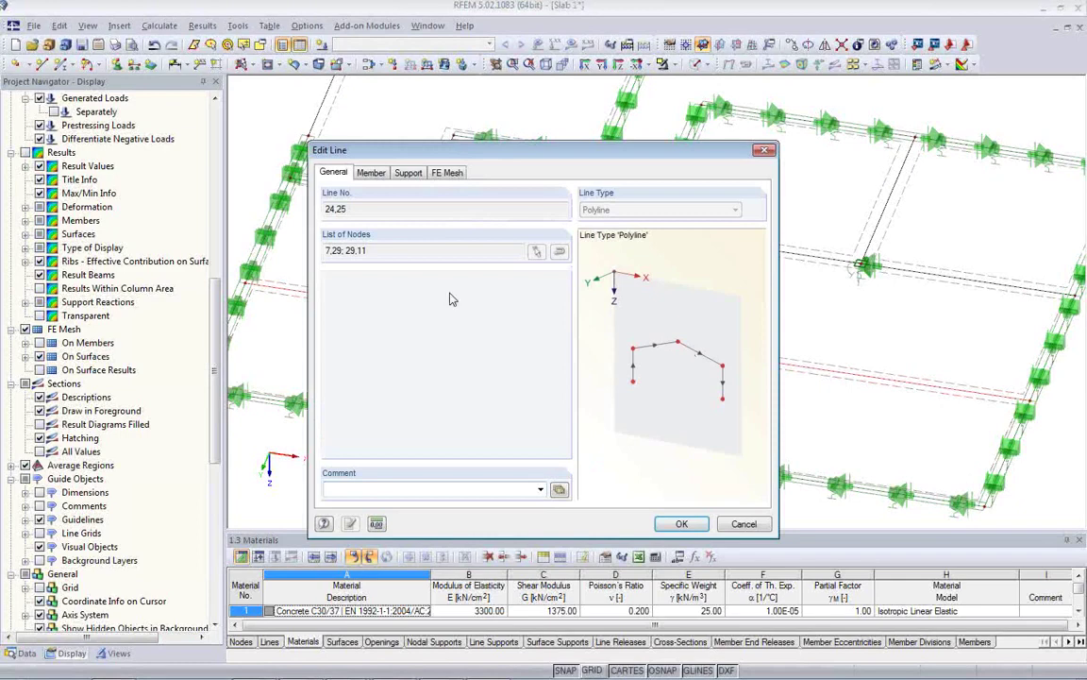
pyautogui.click(370, 171)
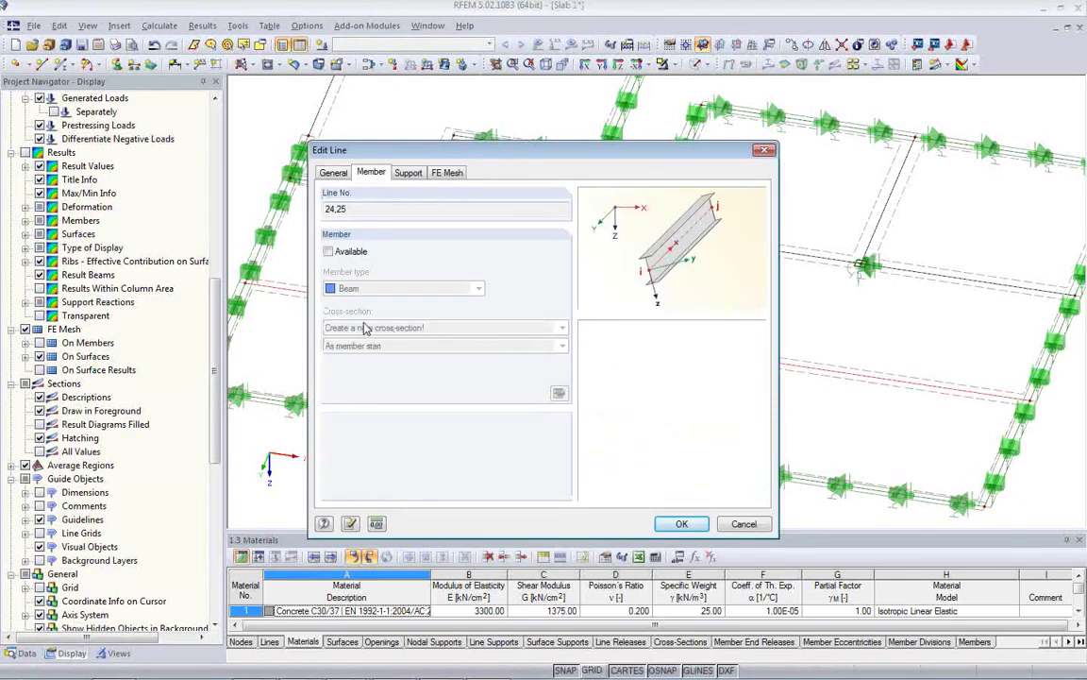
pyautogui.click(328, 252)
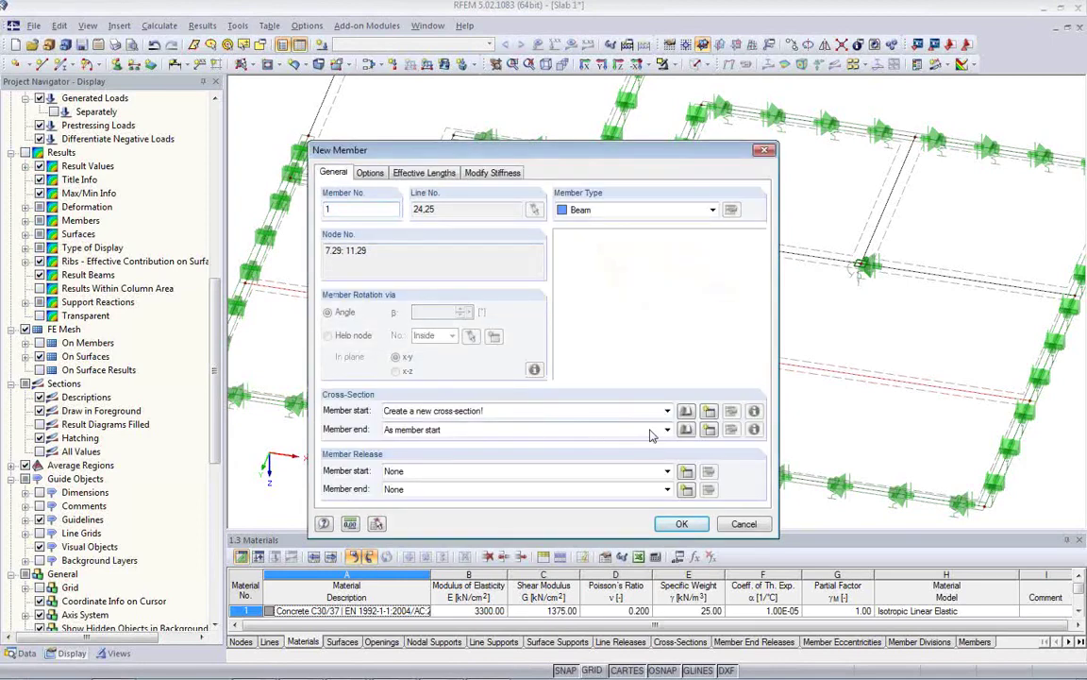
pyautogui.click(708, 411)
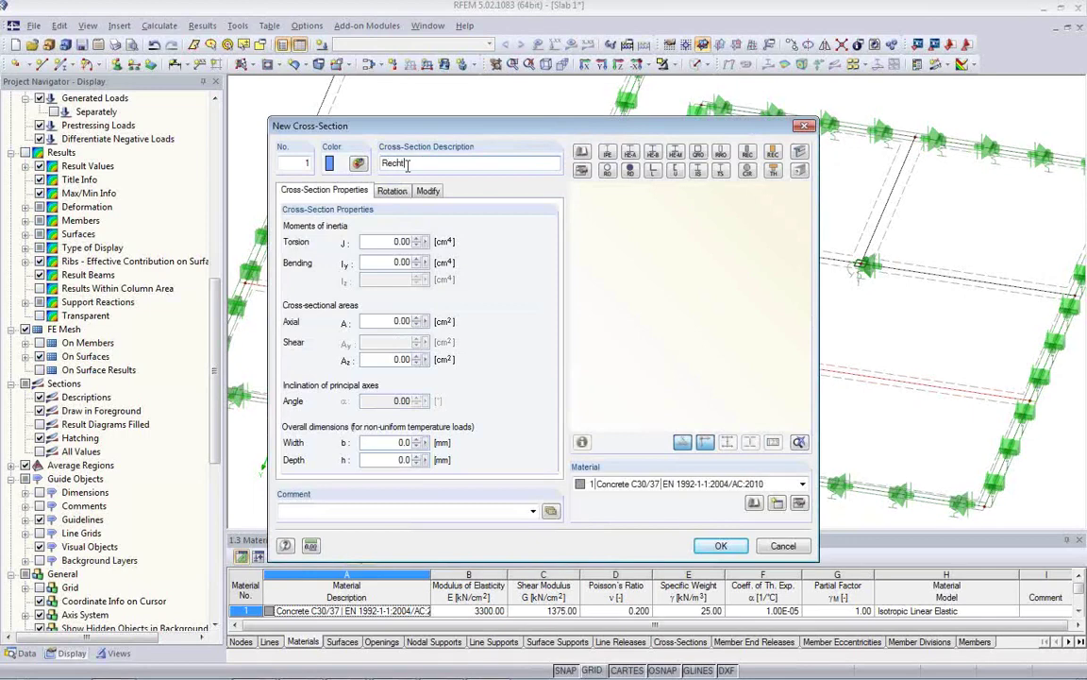
# - Define the new cross-section as Rectangle 400/600 in Concrete C30/37
pyautogui.write('Rectangle 400/600')
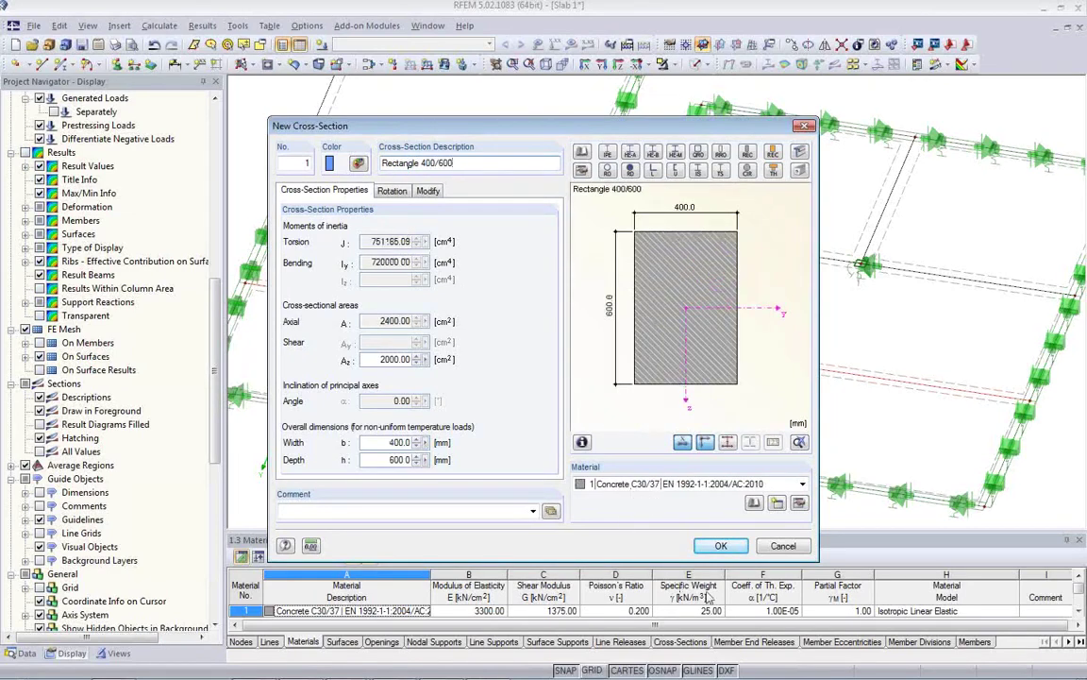
pyautogui.click(721, 546)
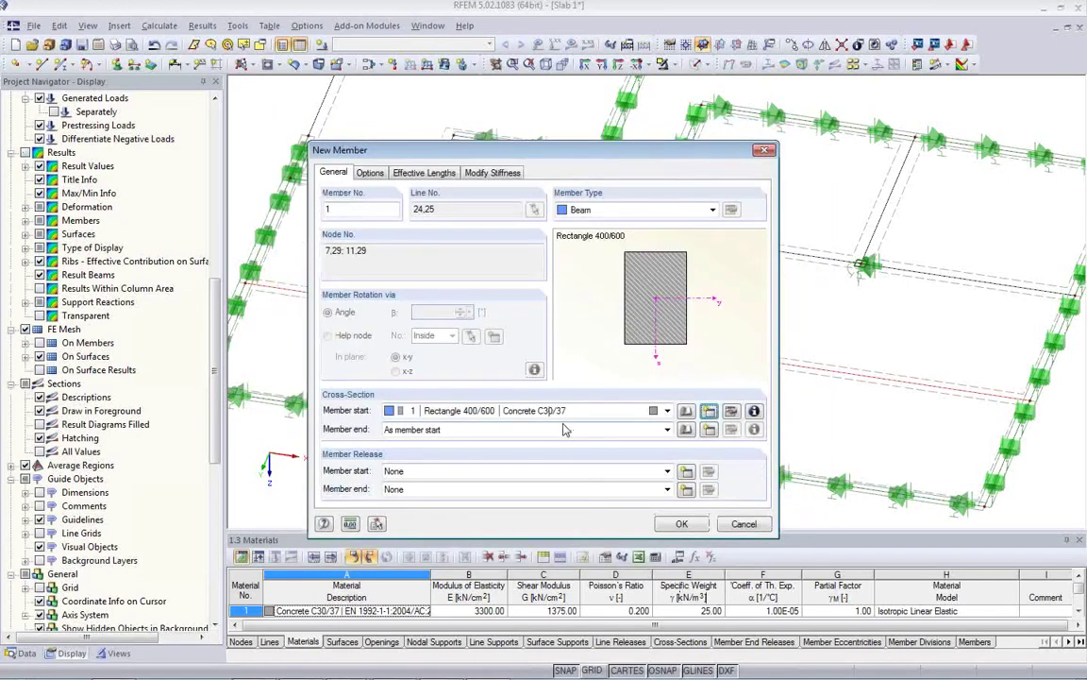
# - Make the member a Rib on the +z side of the surface with 1.6 m integration widths b1 and b2
pyautogui.click(713, 209)
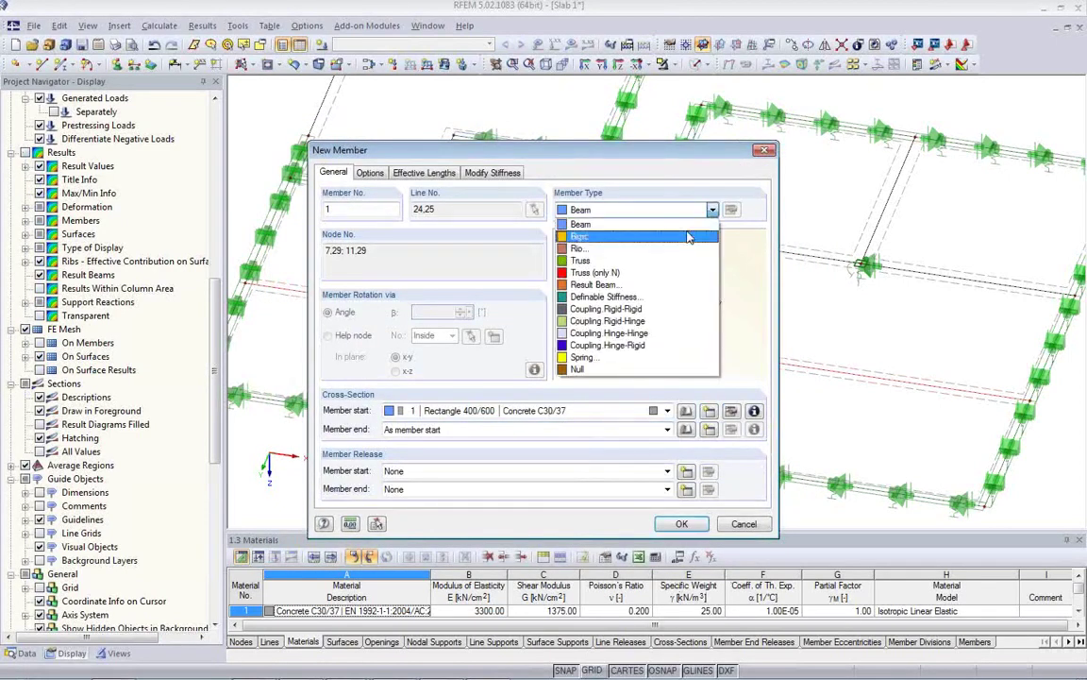
pyautogui.click(687, 248)
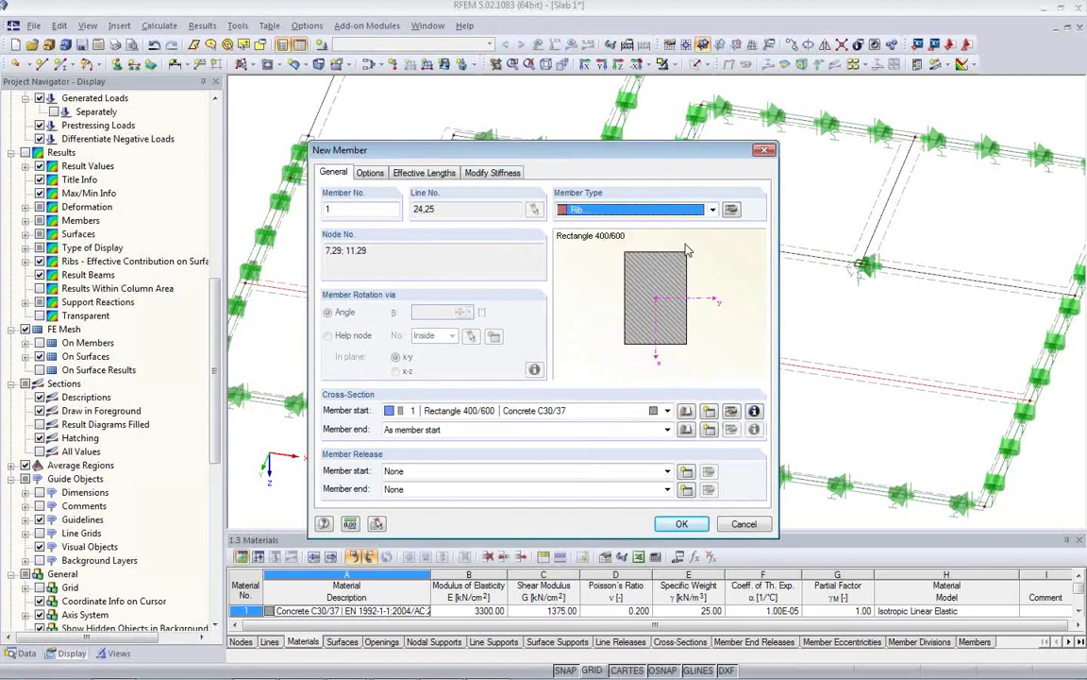
pyautogui.click(731, 210)
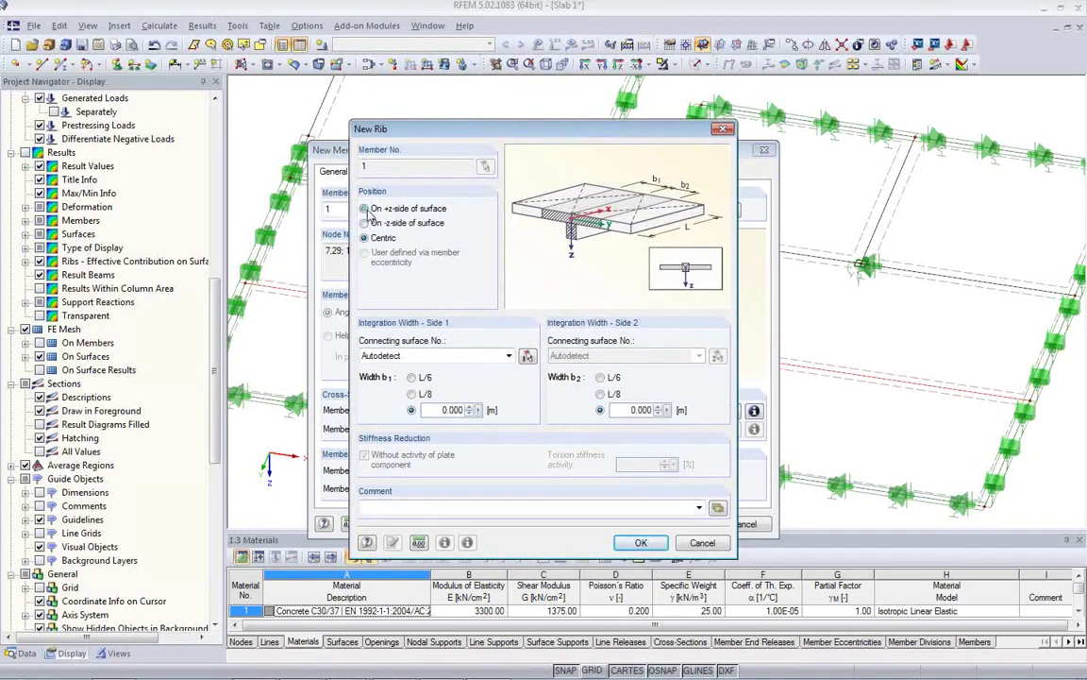
pyautogui.click(366, 209)
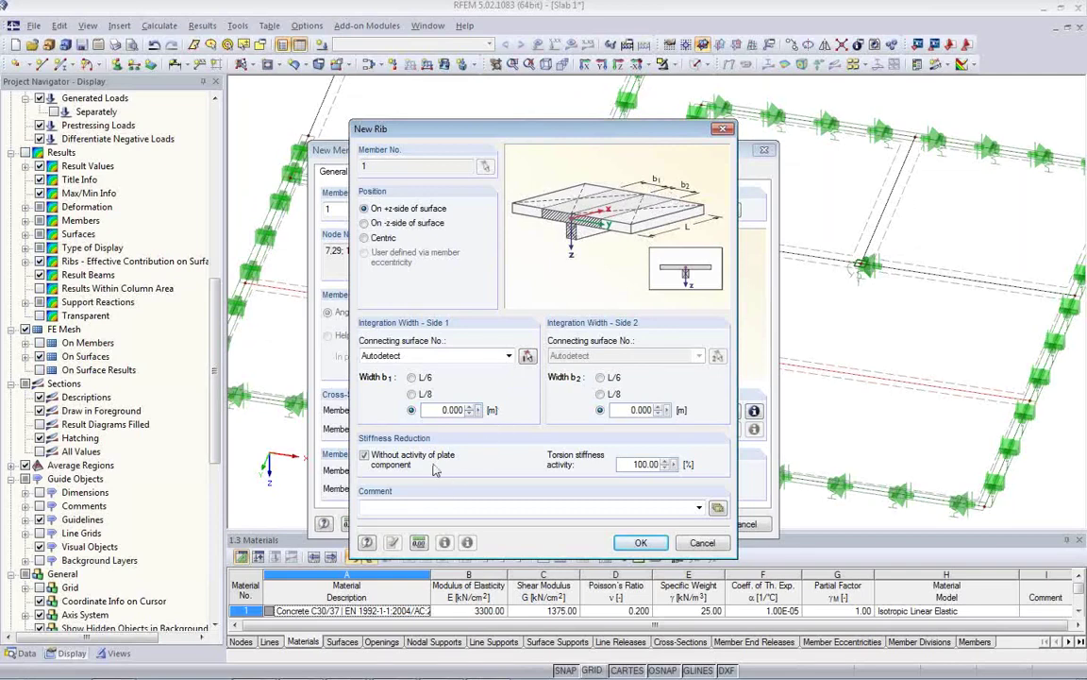
pyautogui.doubleClick(453, 409)
pyautogui.write('1,6')
pyautogui.doubleClick(642, 409)
pyautogui.write('1')
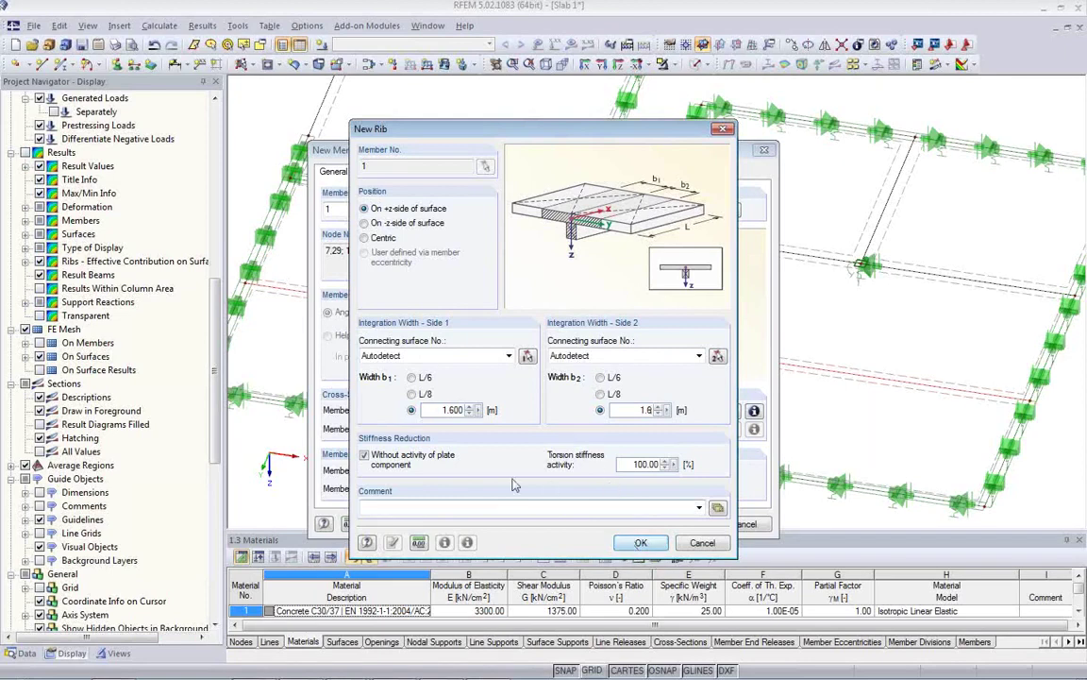
pyautogui.click(640, 542)
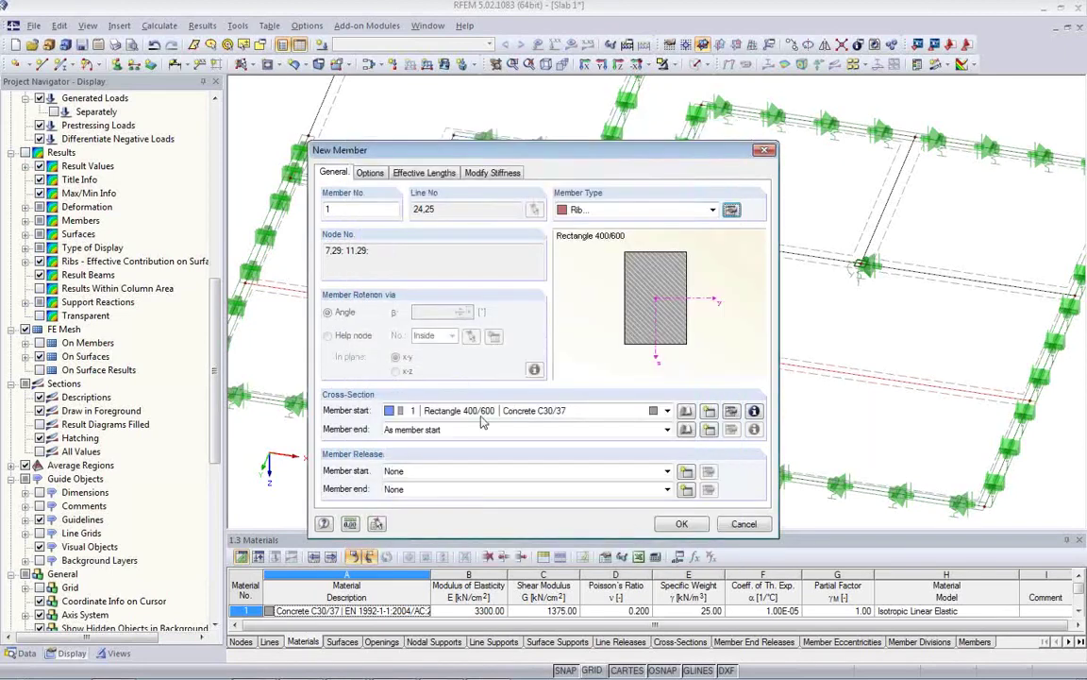
# - Confirm the new rib member on line 24,25 and turn the surface display back on
pyautogui.click(678, 524)
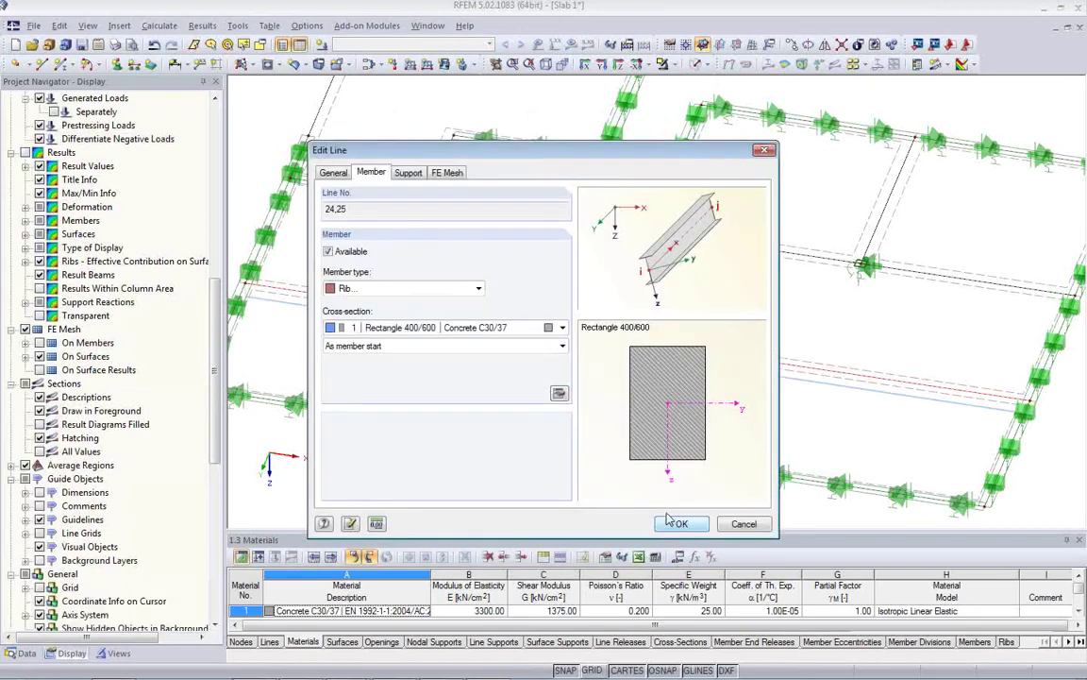
pyautogui.click(670, 522)
pyautogui.moveTo(673, 403); pyautogui.dragTo(677, 223, button='middle')
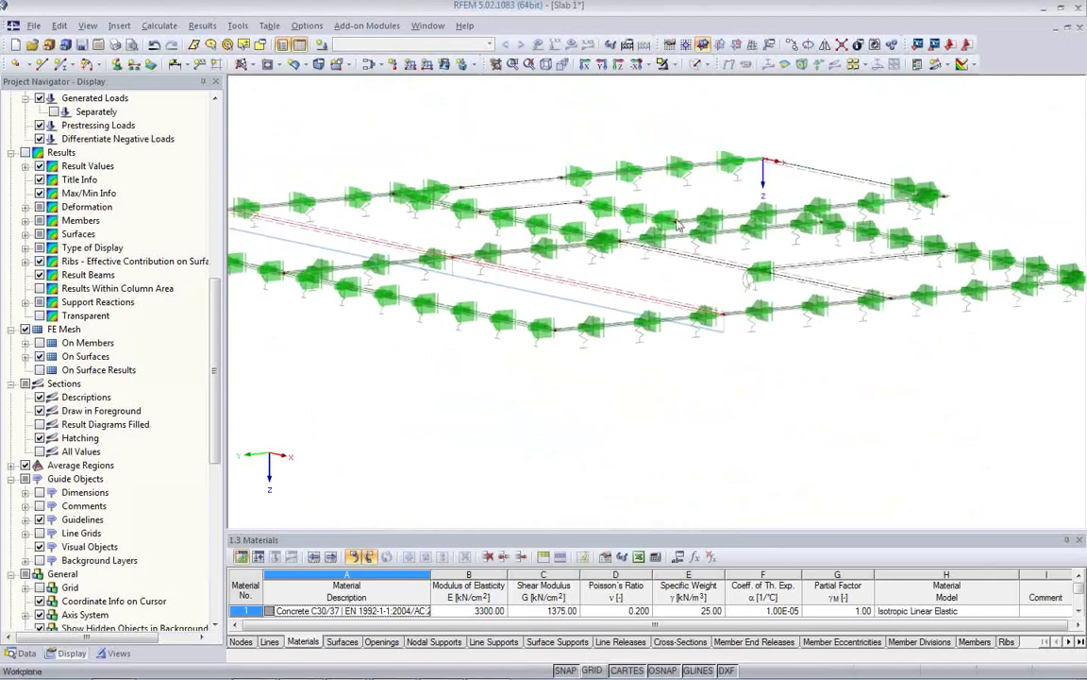
pyautogui.click(695, 64)
# - Reorient the view and render the surfaces semi-transparent to reveal the 400/600 rib
pyautogui.moveTo(633, 370); pyautogui.dragTo(607, 415, button='middle')
pyautogui.scroll(5, 804, 493)
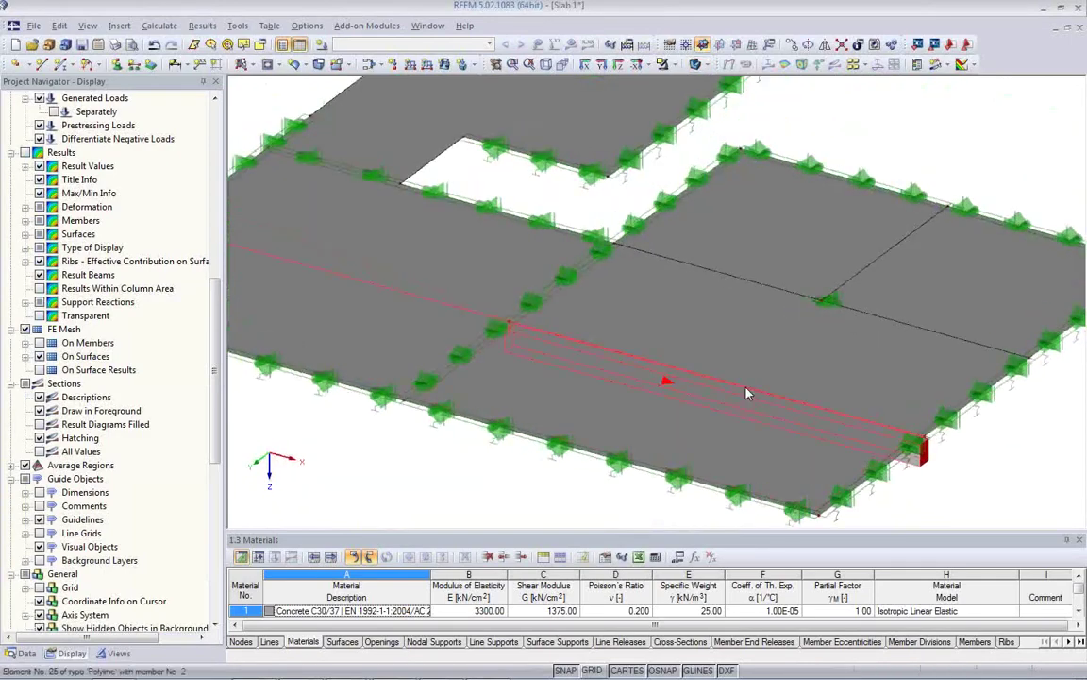
pyautogui.scroll(-5, 747, 391)
pyautogui.keyDown('ctrl'); pyautogui.moveTo(640, 338); pyautogui.dragTo(697, 296, button='middle'); pyautogui.keyUp('ctrl')
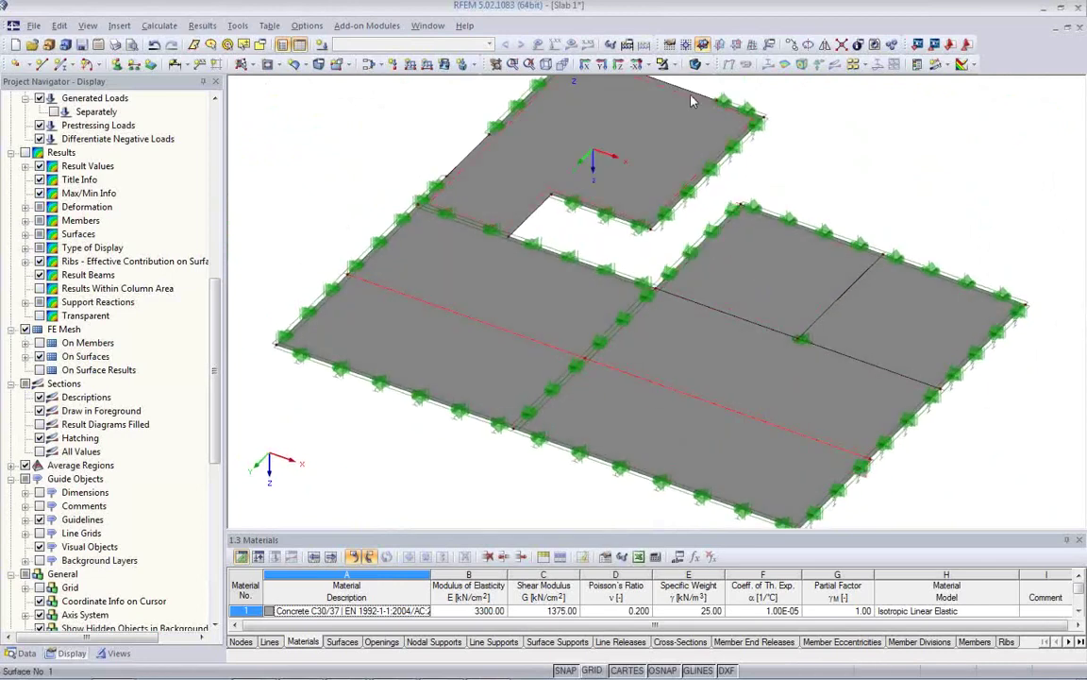
pyautogui.click(693, 64)
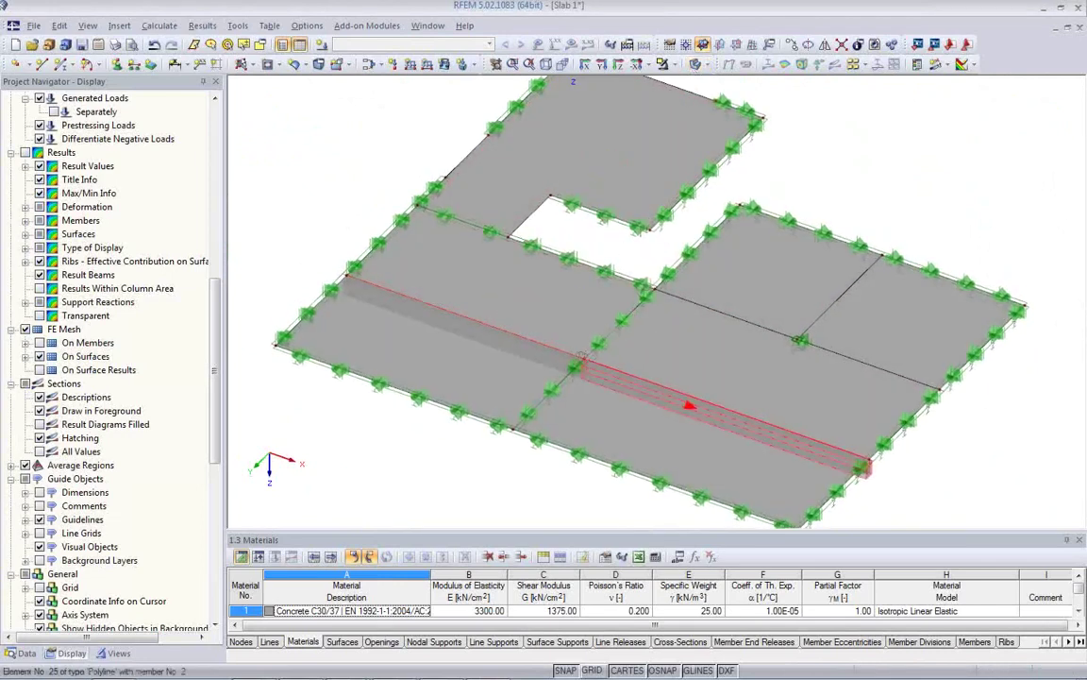
pyautogui.scroll(-2, 466, 450)
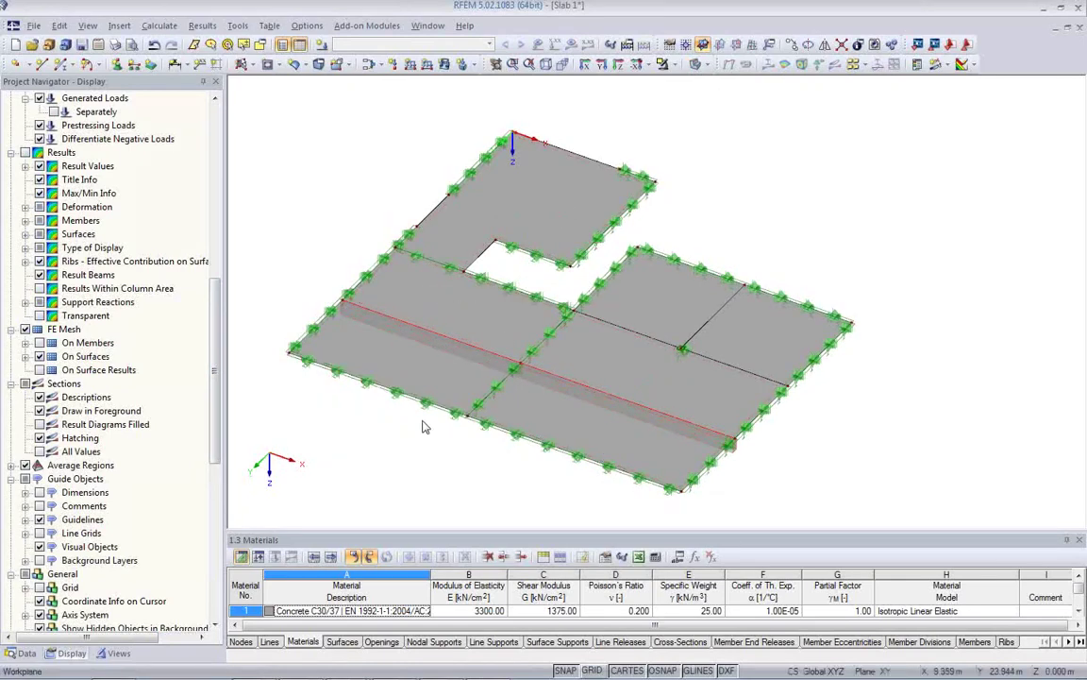
# - Show node, line, surface and member numbering on the slab model, then tilt the view
pyautogui.keyDown('ctrl'); pyautogui.moveTo(383, 385); pyautogui.dragTo(431, 425, button='middle'); pyautogui.keyUp('ctrl')
pyautogui.scroll(-1, 388, 379)
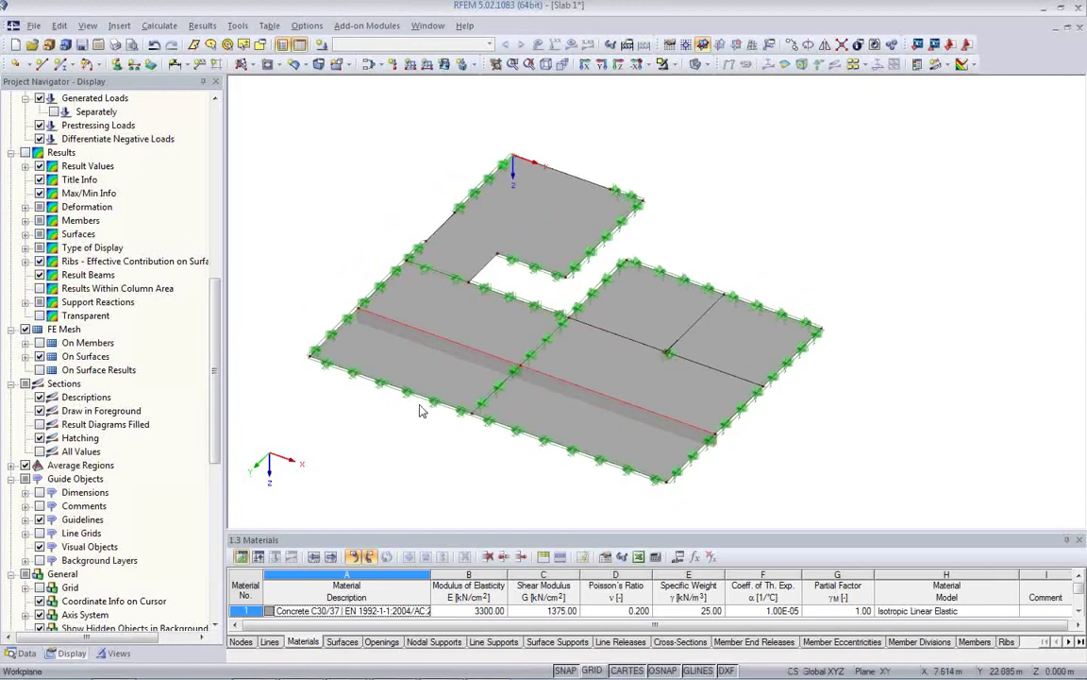
pyautogui.rightClick(348, 179)
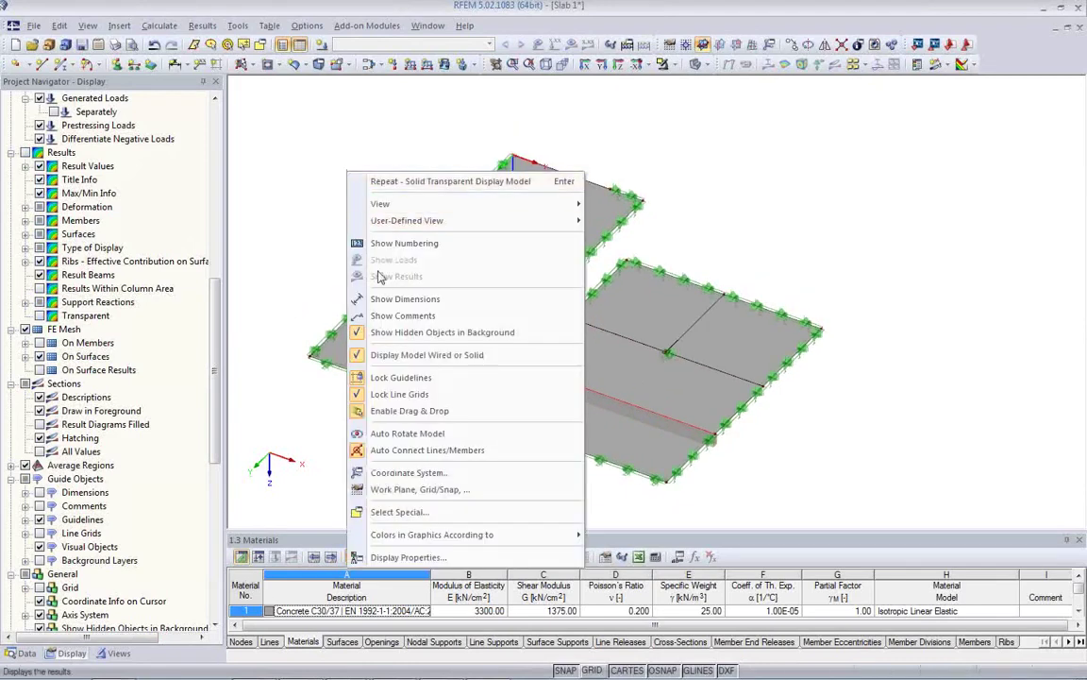
pyautogui.click(404, 242)
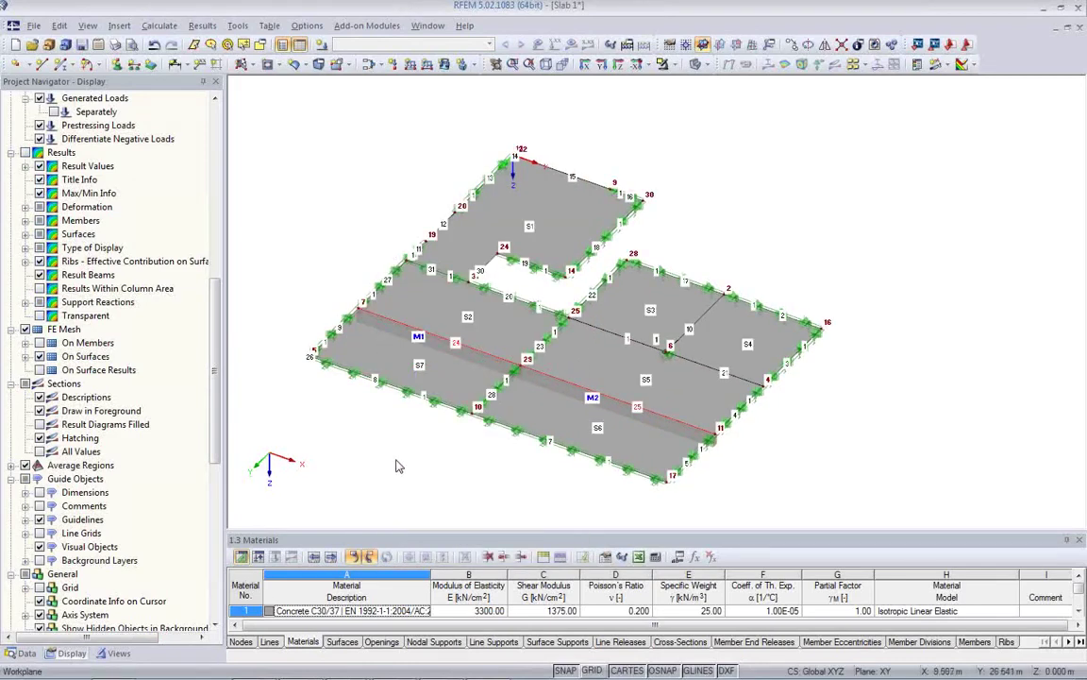
pyautogui.scroll(1, 404, 464)
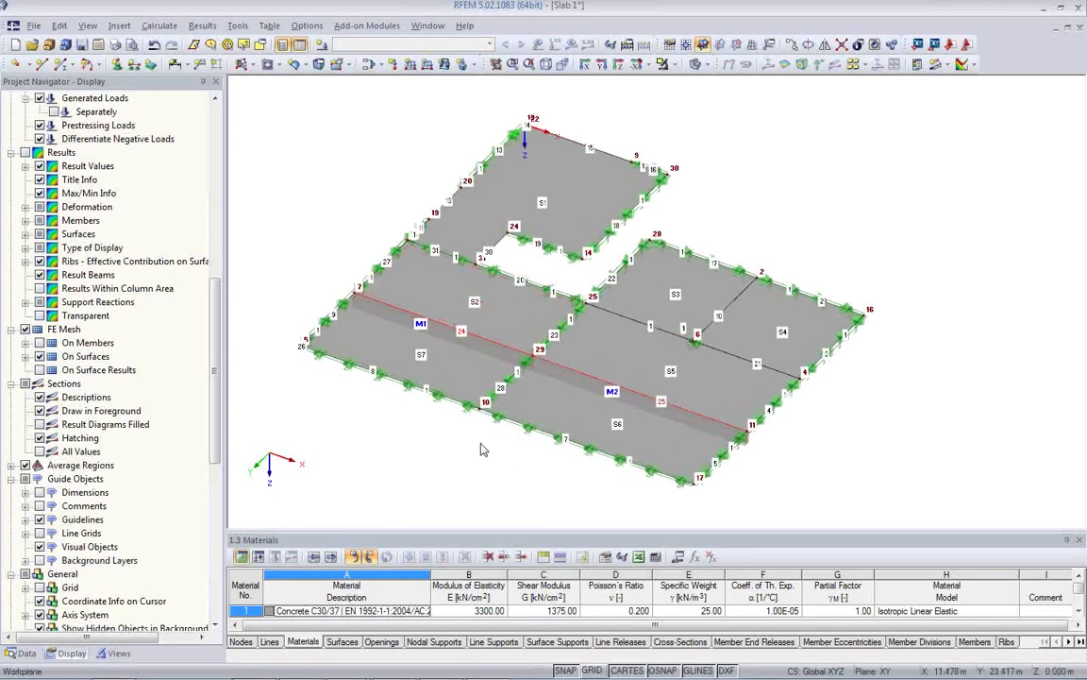
pyautogui.keyDown('ctrl'); pyautogui.moveTo(436, 389); pyautogui.dragTo(444, 416, button='middle'); pyautogui.keyUp('ctrl')
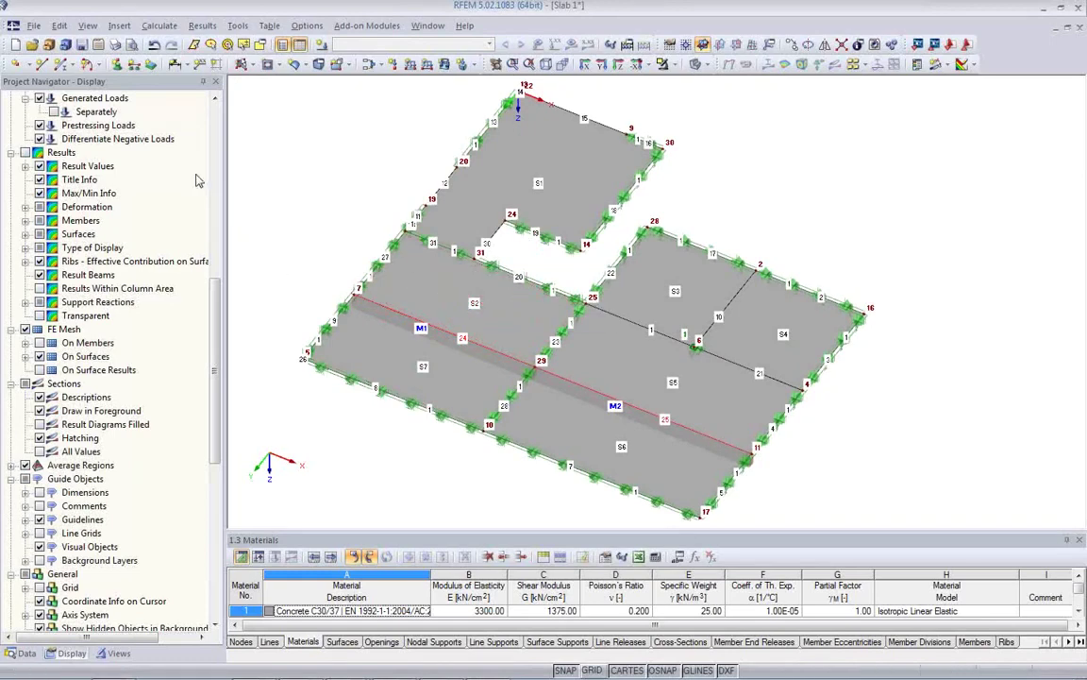
# - Print the current model graphic with a picture height of 50 %
pyautogui.click(113, 44)
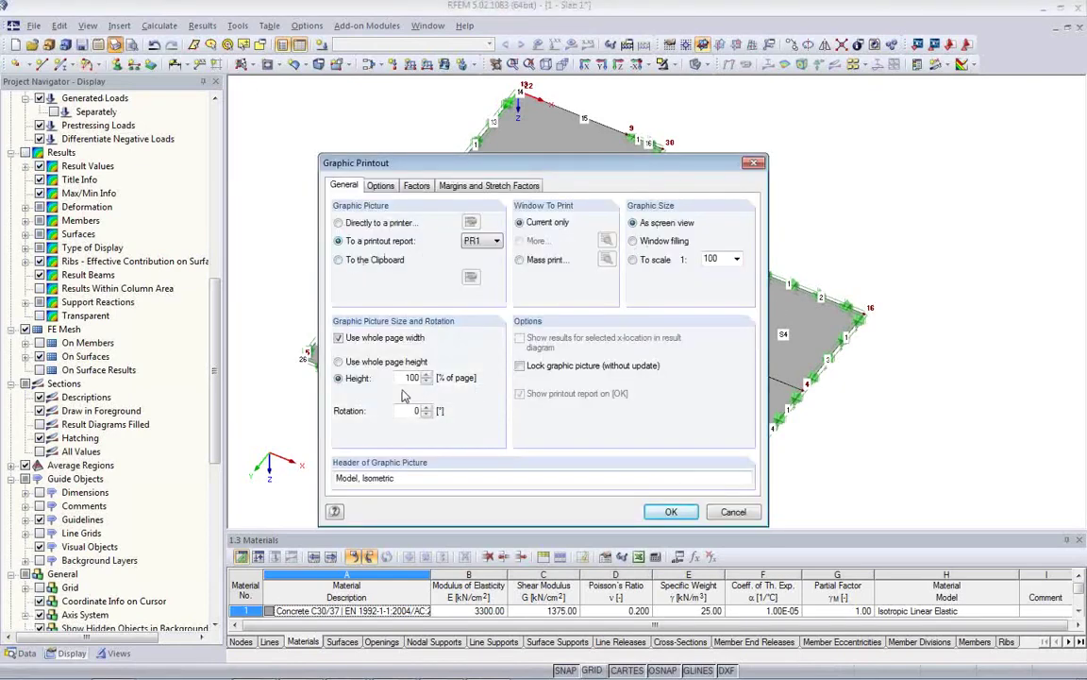
pyautogui.moveTo(404, 377); pyautogui.dragTo(459, 378)
pyautogui.write('50')
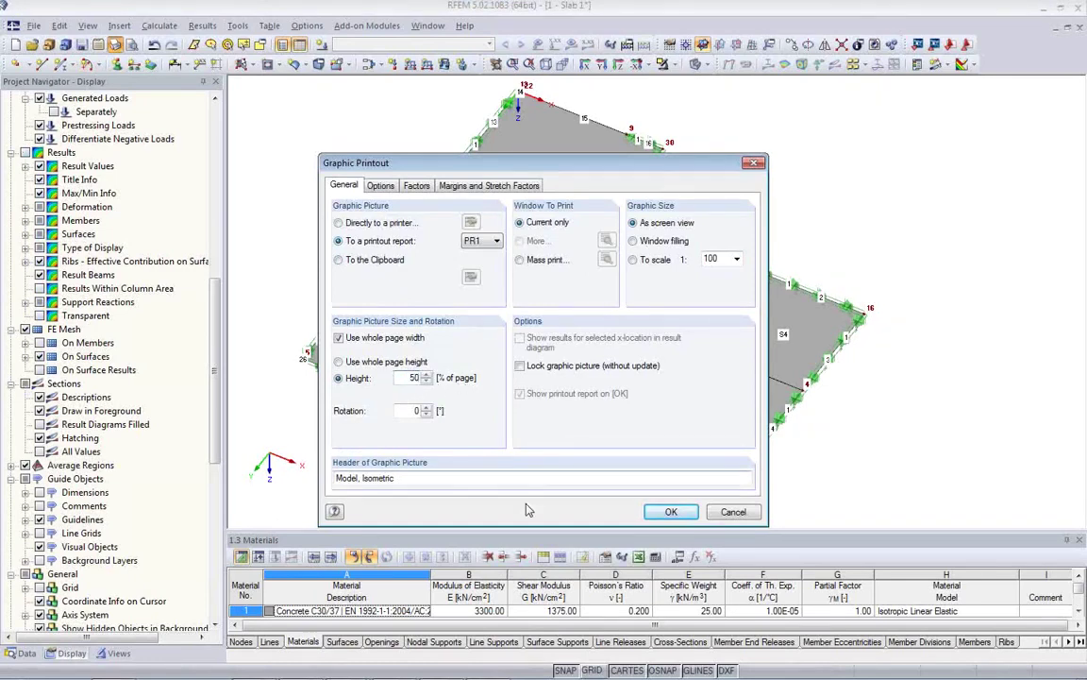
pyautogui.click(667, 512)
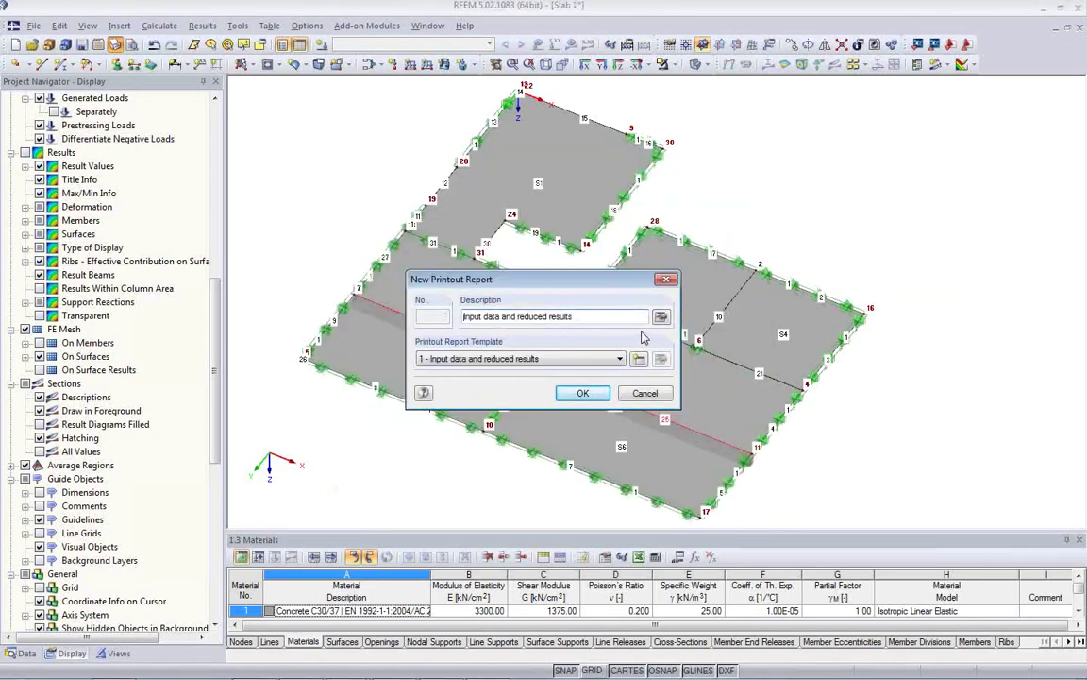
# - Create a new printout report from the 8 - Concrete 2d template
pyautogui.click(576, 359)
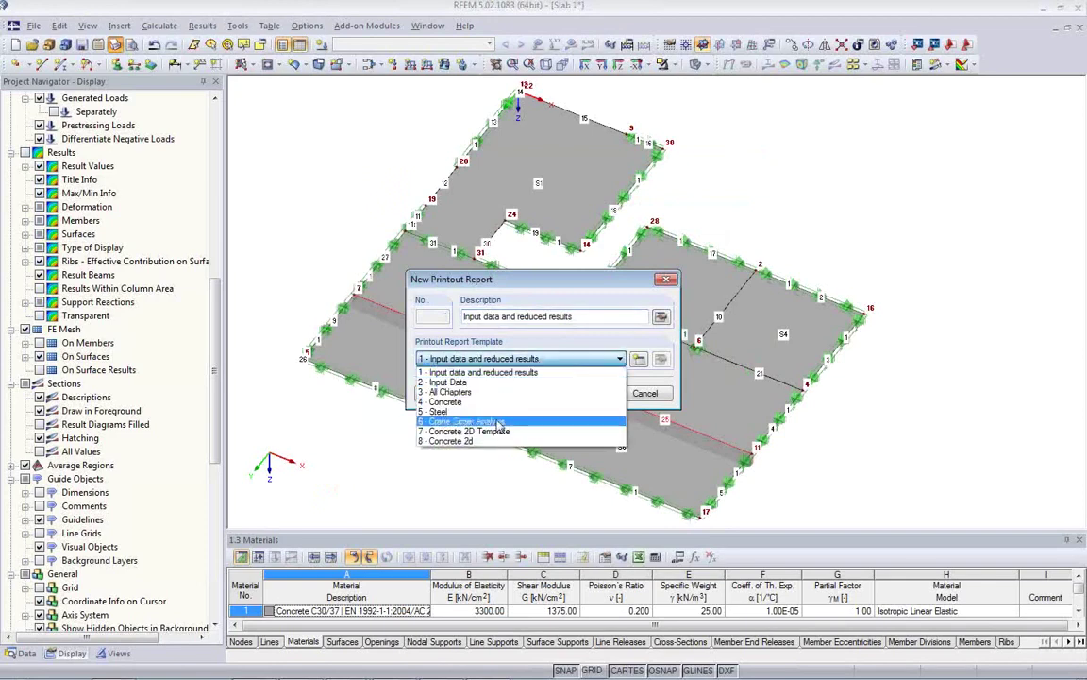
pyautogui.click(479, 443)
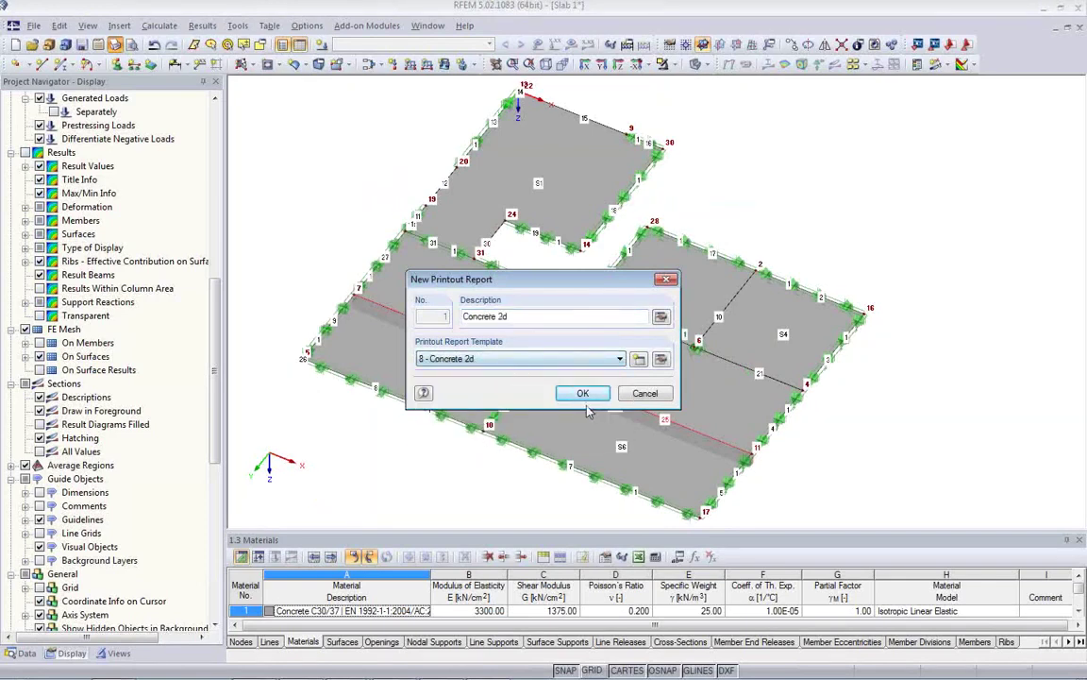
pyautogui.click(582, 394)
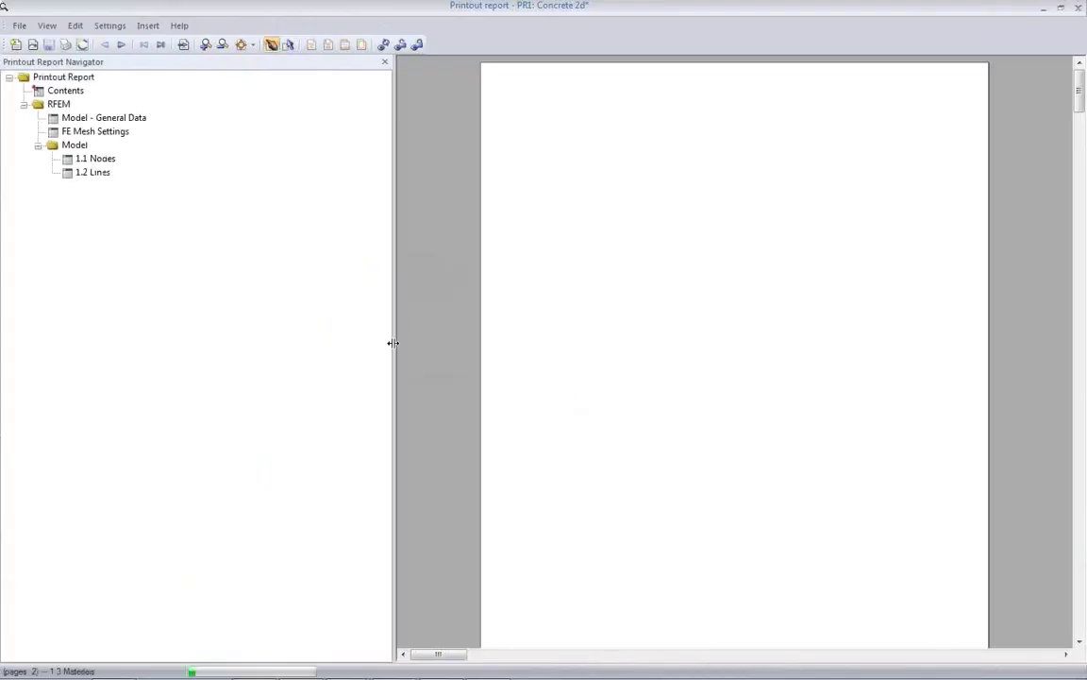
# - Widen the page preview and browse the Concrete 2d report pages
pyautogui.moveTo(395, 349); pyautogui.dragTo(294, 349)
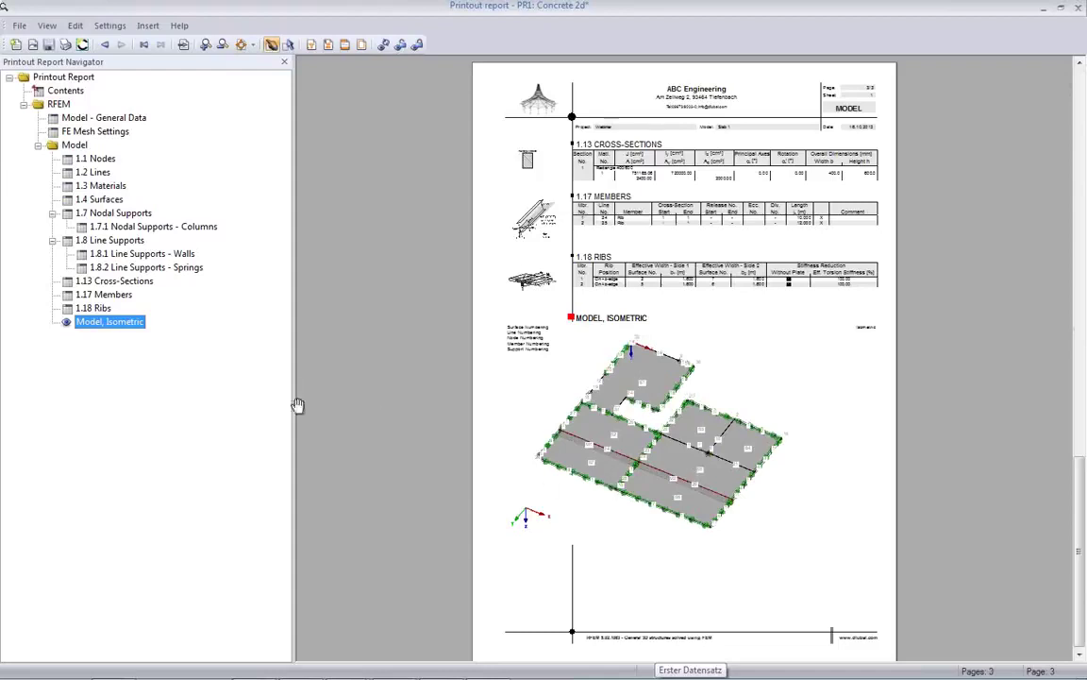
pyautogui.scroll(4, 408, 331)
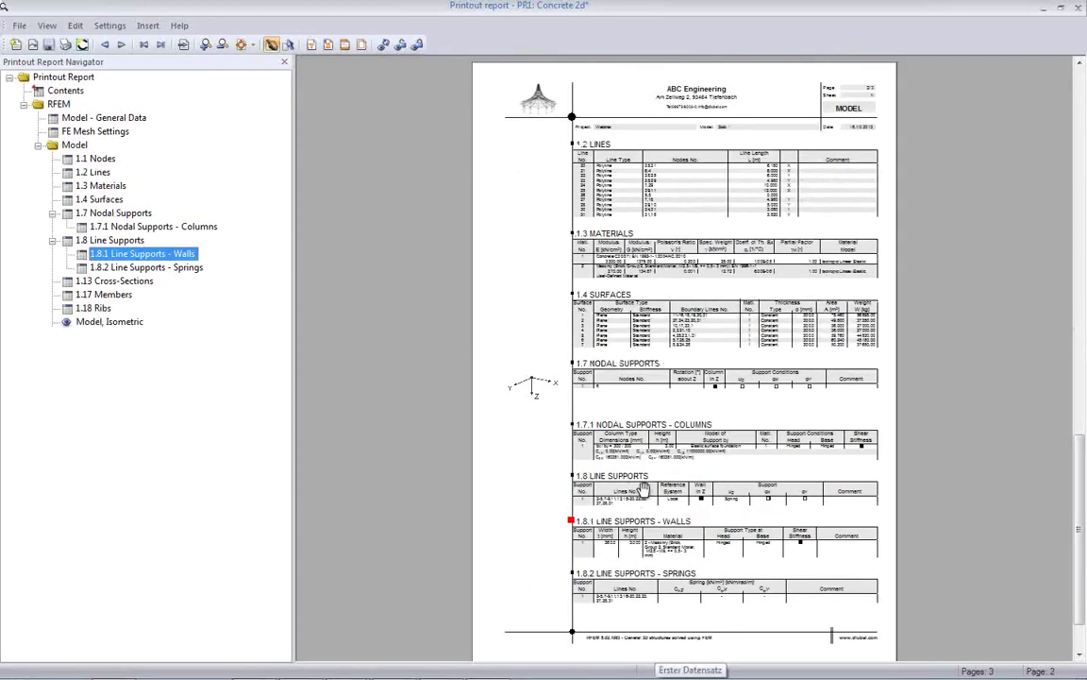
pyautogui.click(642, 486)
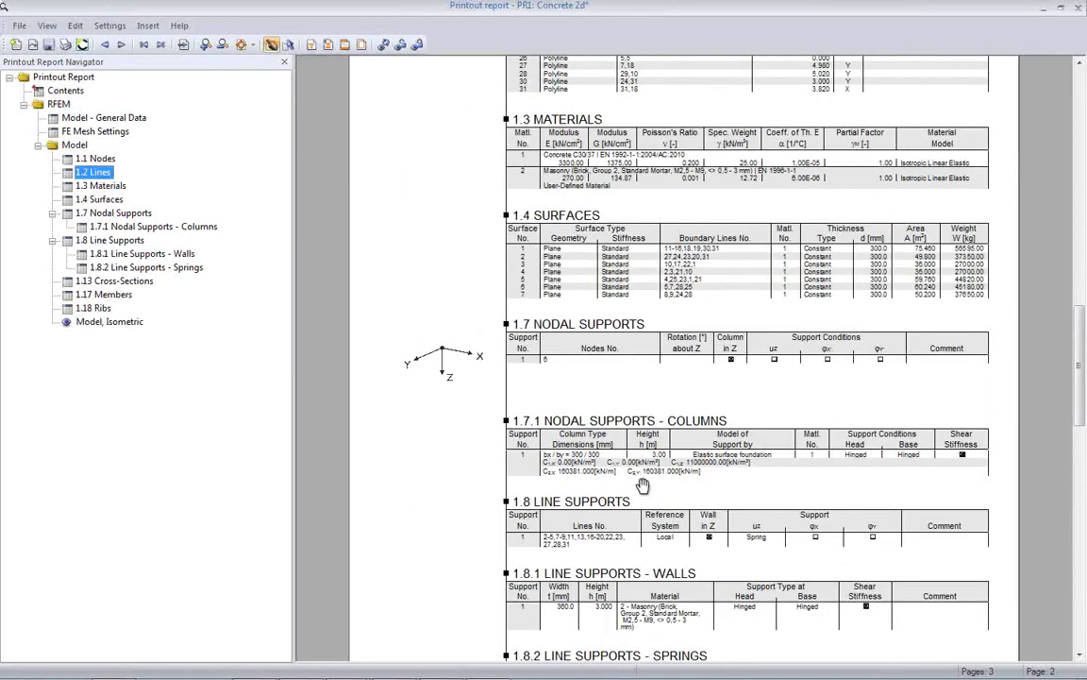
pyautogui.scroll(4, 644, 415)
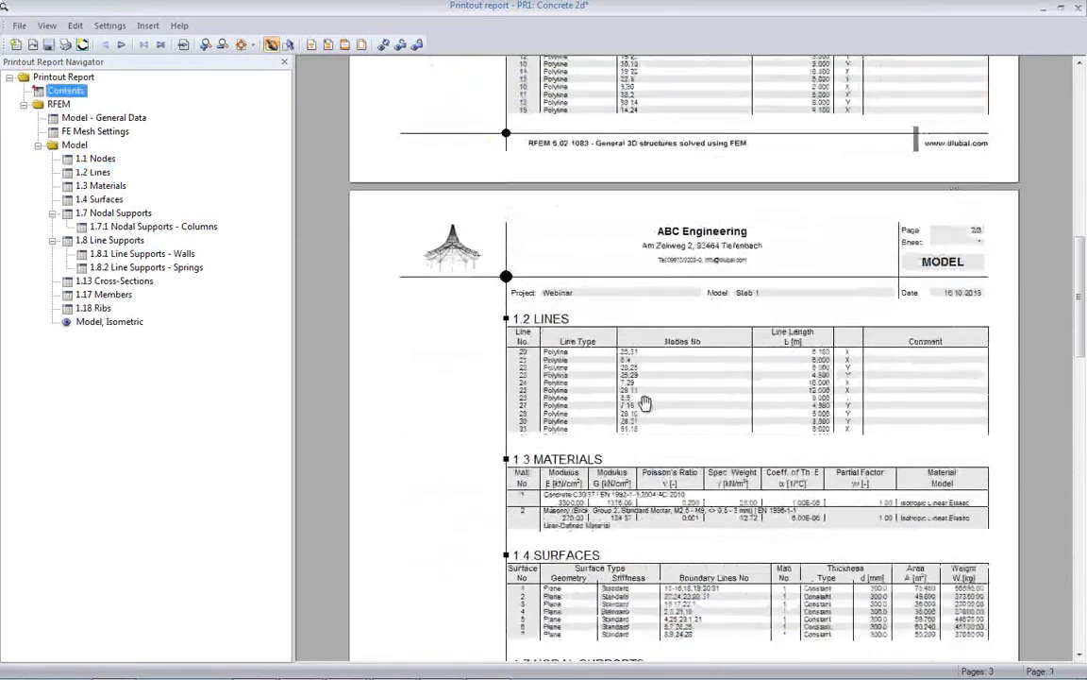
pyautogui.scroll(-2, 645, 403)
pyautogui.scroll(8, 633, 378)
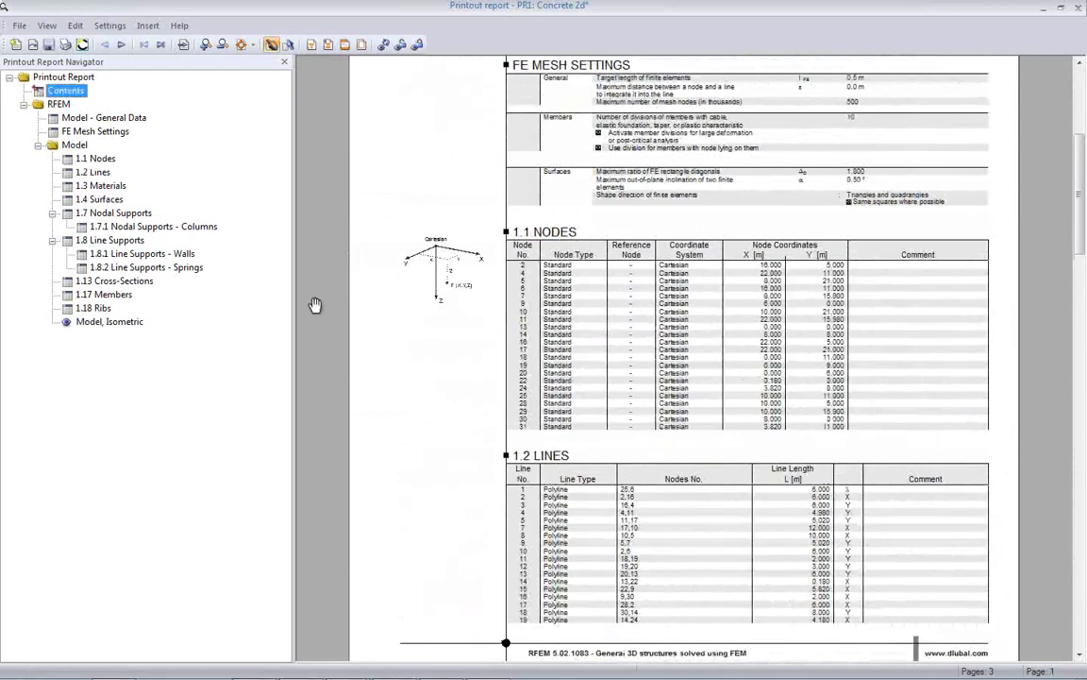
# - Switch the report to a Two Pages zoom, then close the report window
pyautogui.click(46, 26)
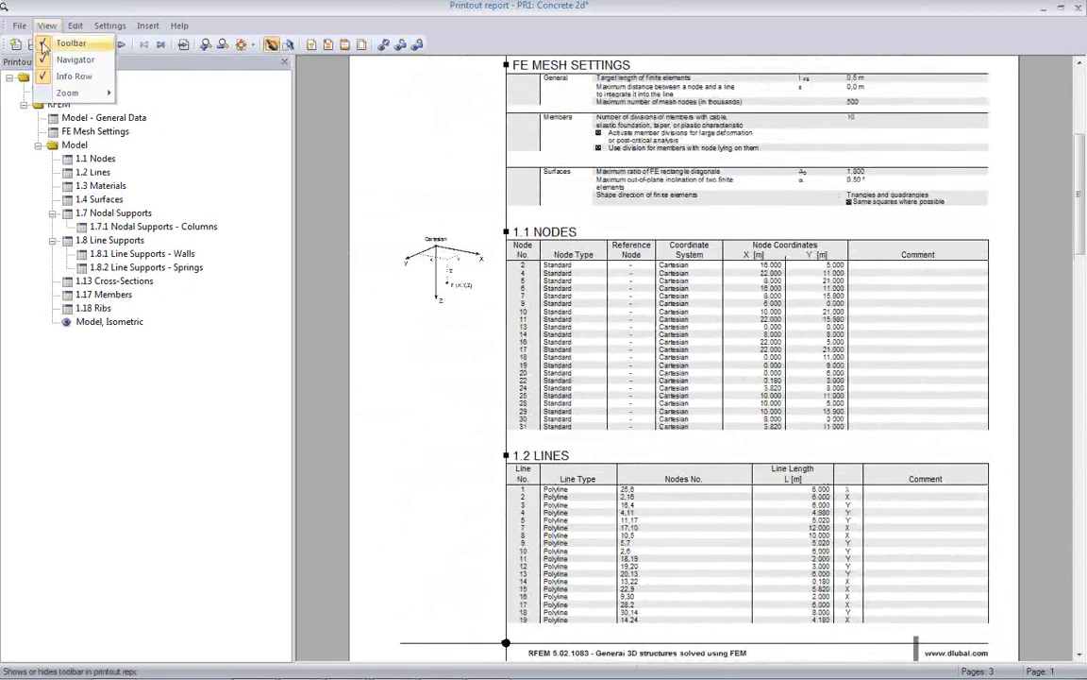
pyautogui.moveTo(71, 92)
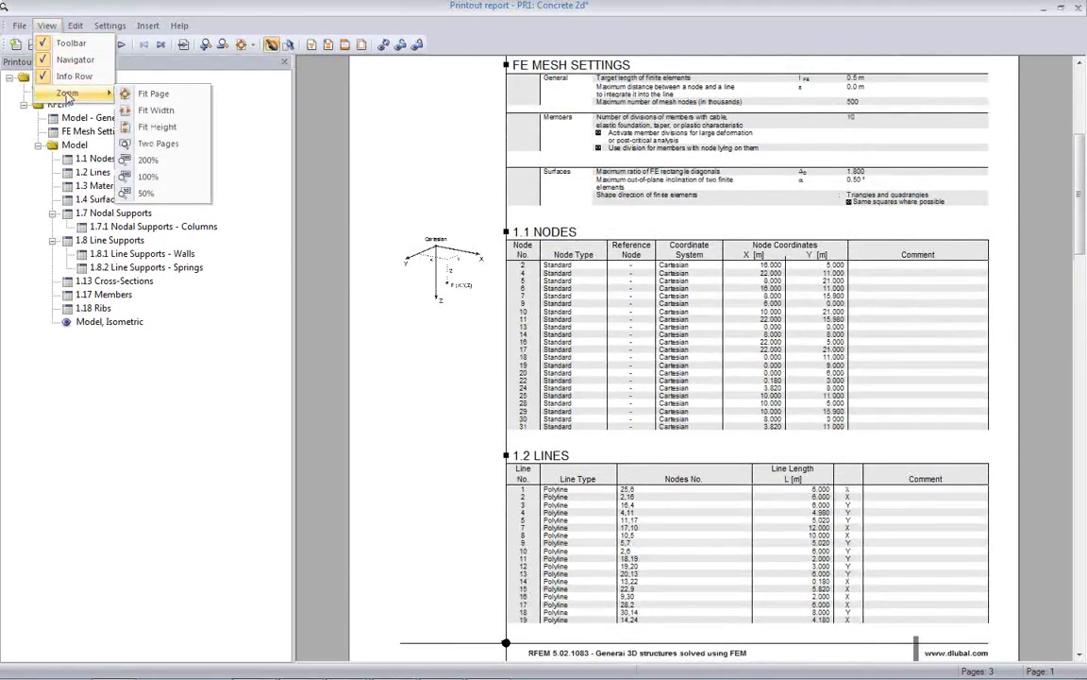
pyautogui.click(161, 145)
pyautogui.scroll(2, 756, 433)
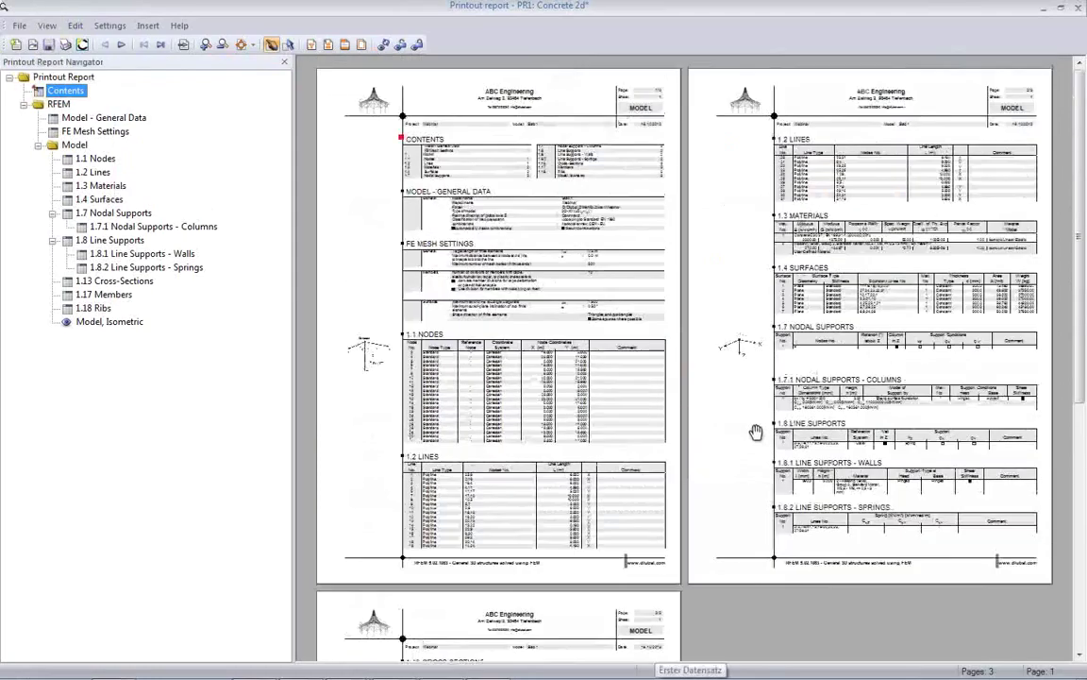
pyautogui.scroll(-5, 756, 433)
pyautogui.scroll(5, 755, 425)
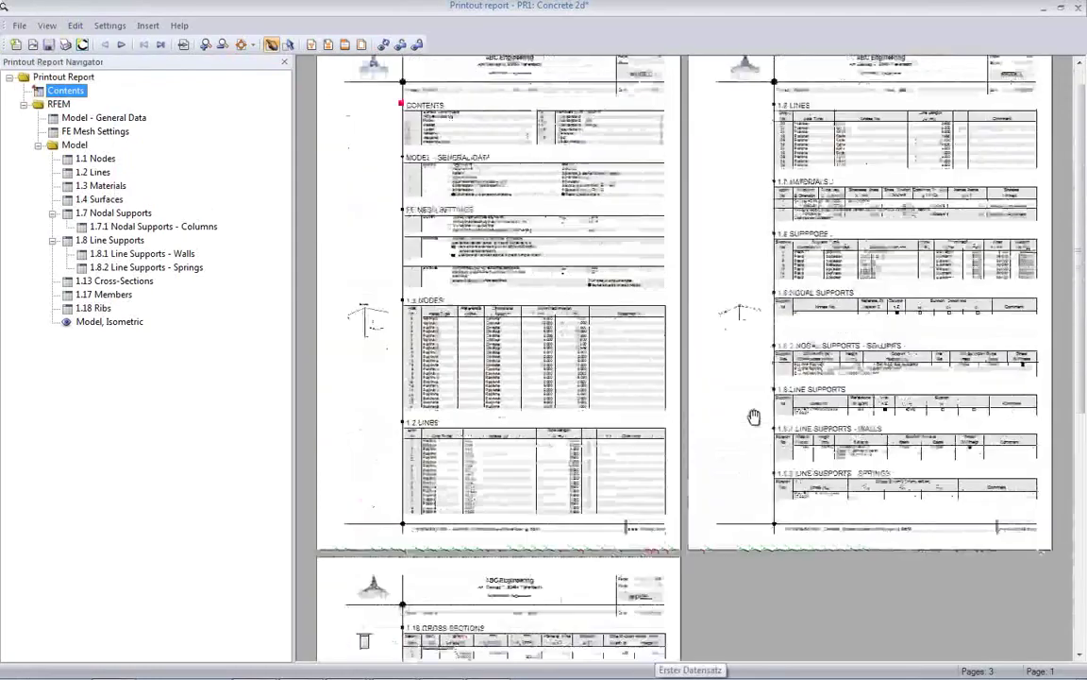
pyautogui.scroll(1, 754, 416)
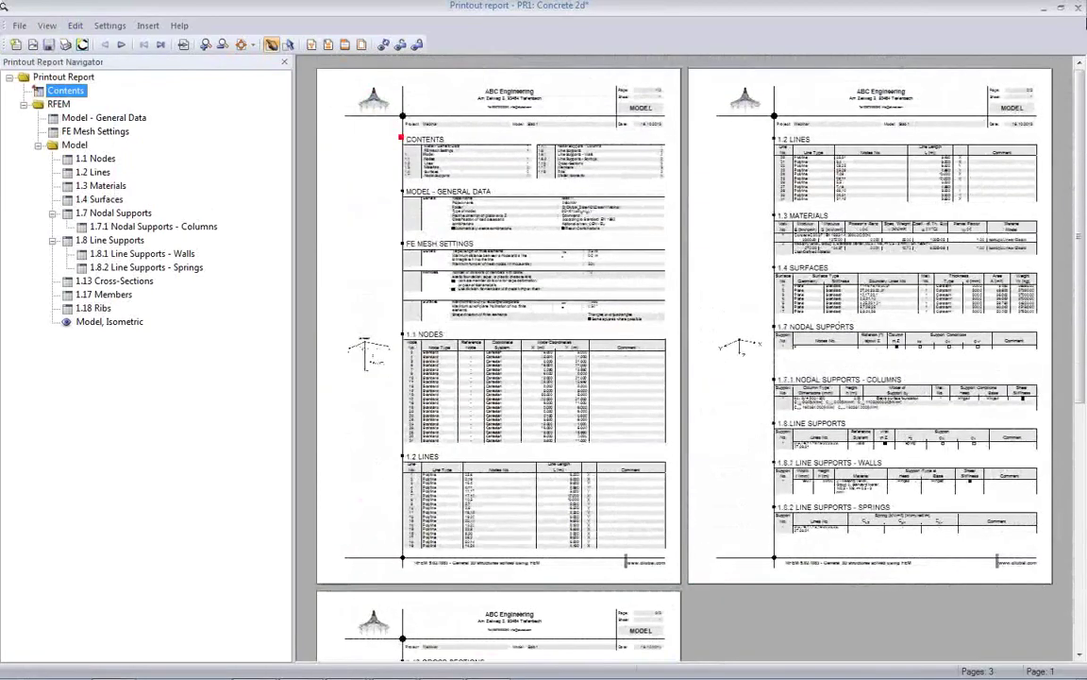
pyautogui.click(1077, 9)
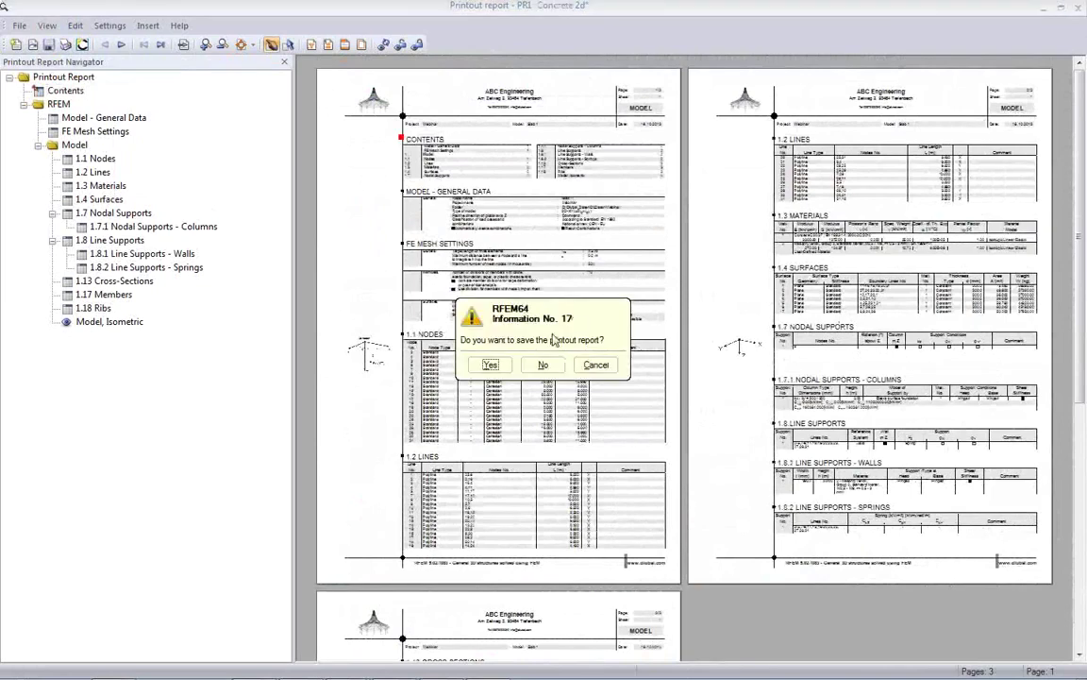
# - Save the printout report and hide the object numbering on the model
pyautogui.click(442, 332)
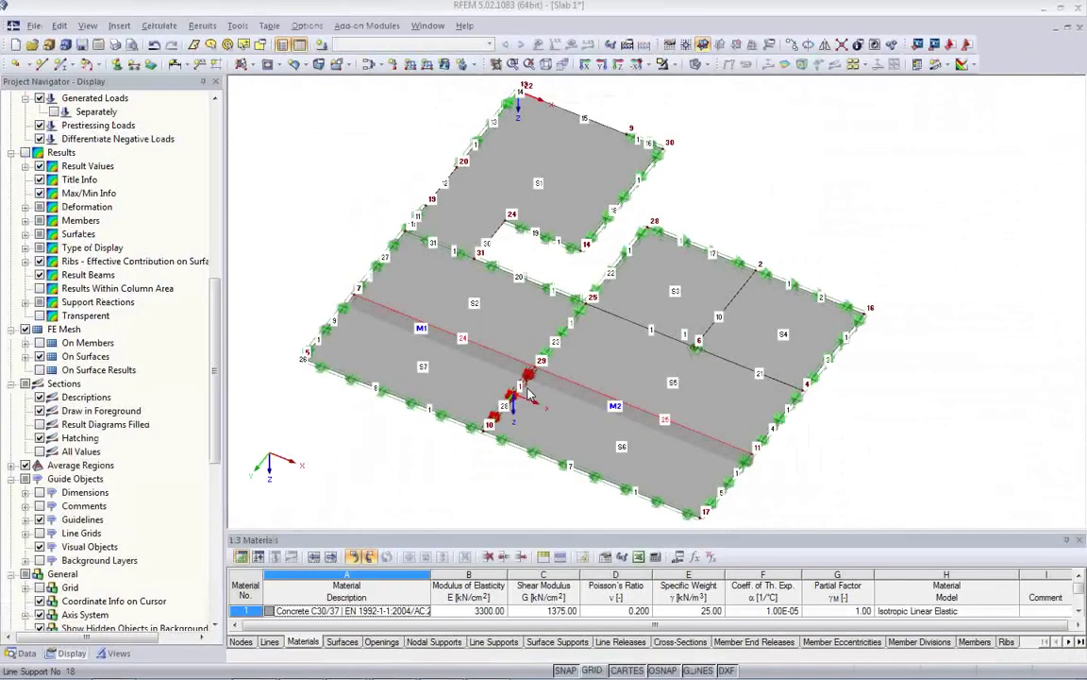
pyautogui.rightClick(296, 160)
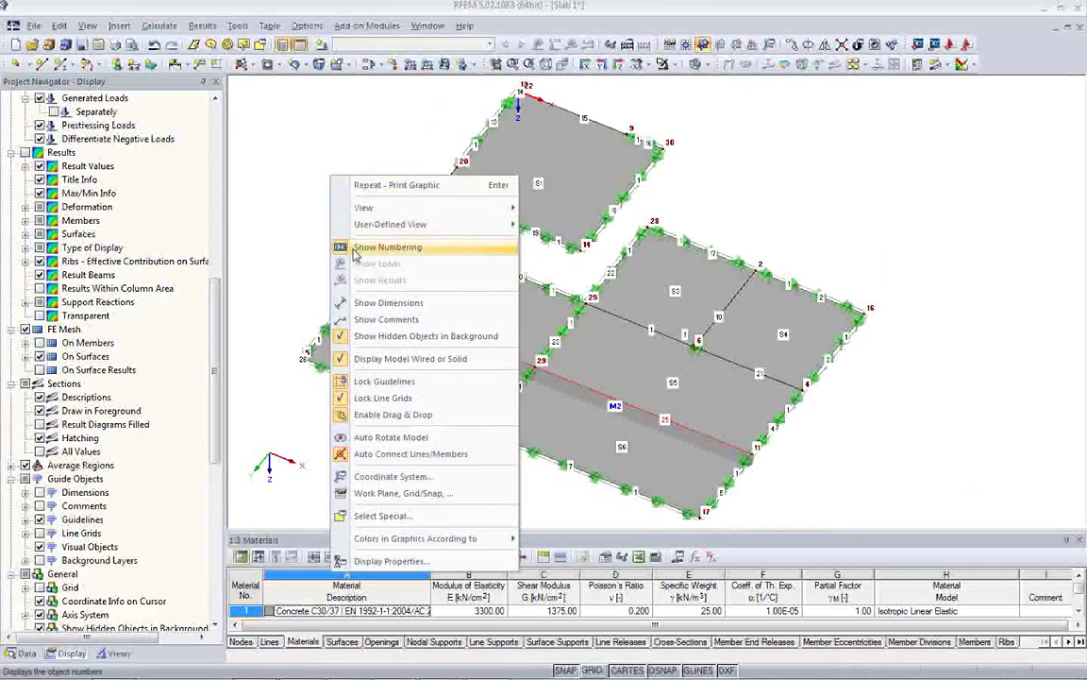
pyautogui.click(320, 230)
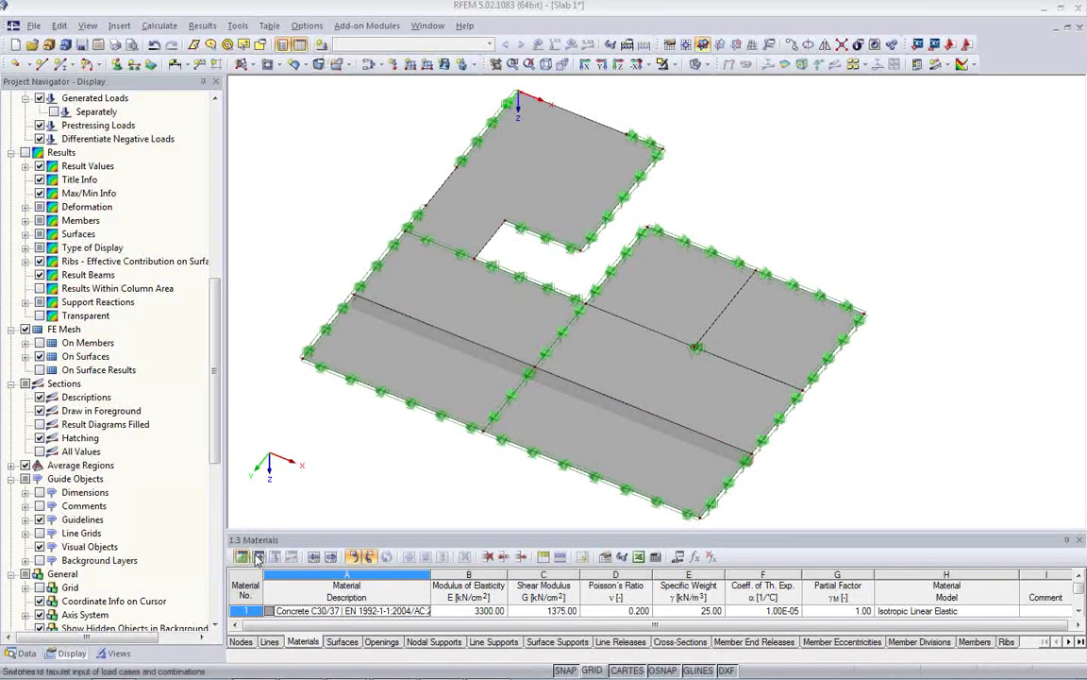
# - In the enlarged Load Cases table, name LC1 Self-weight and LC2 p1
pyautogui.moveTo(280, 534); pyautogui.dragTo(283, 323)
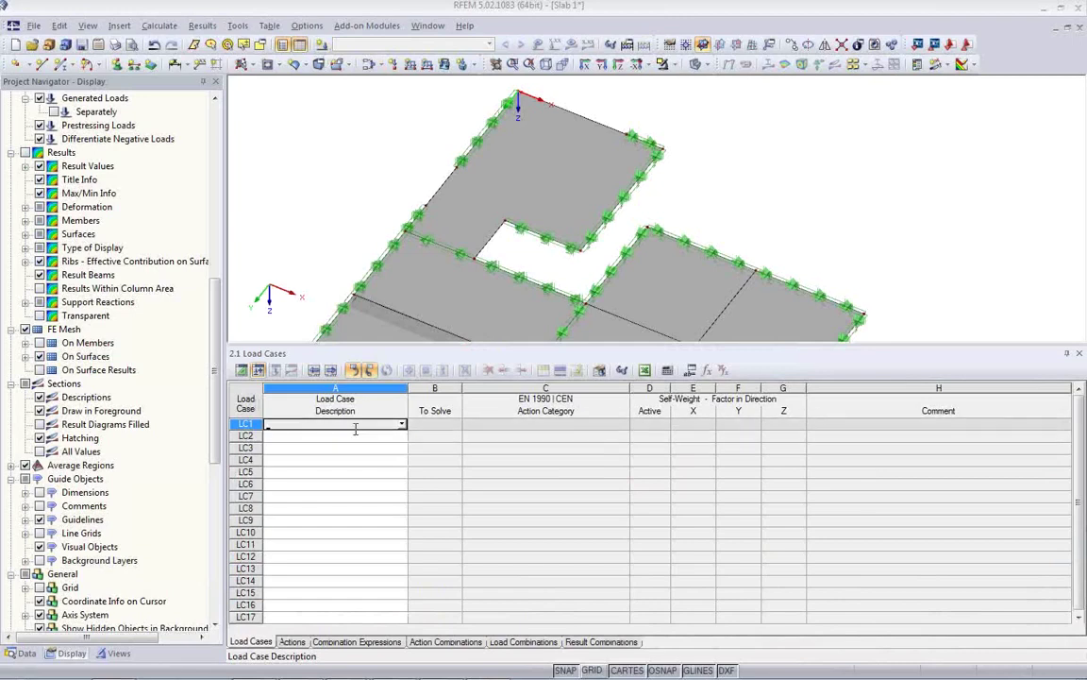
pyautogui.click(402, 425)
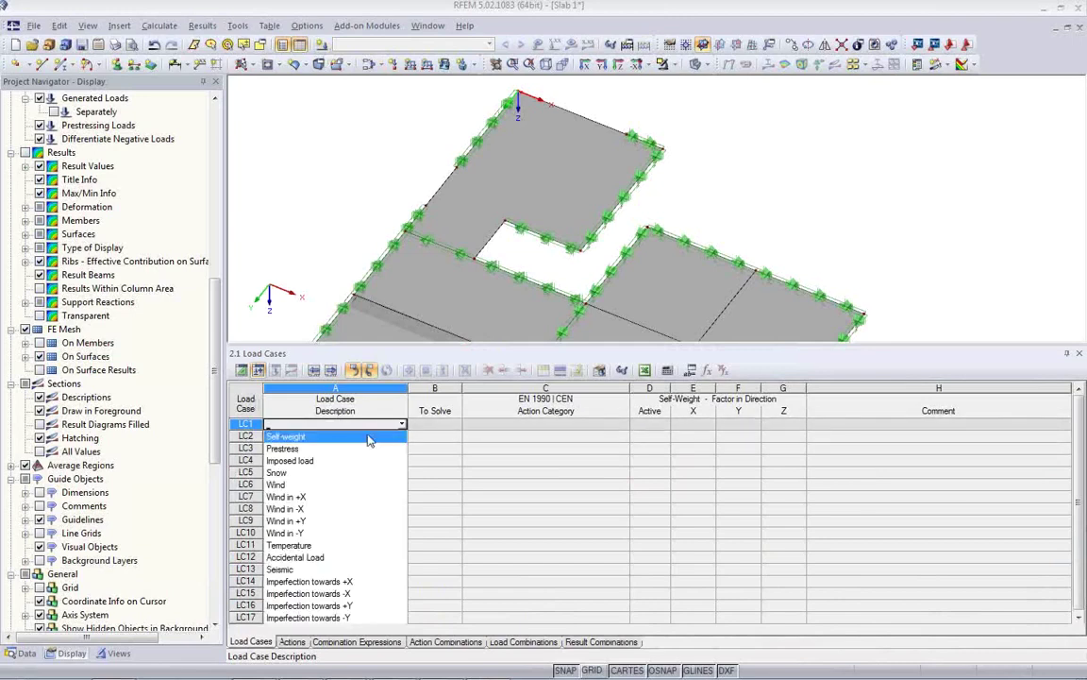
pyautogui.click(330, 437)
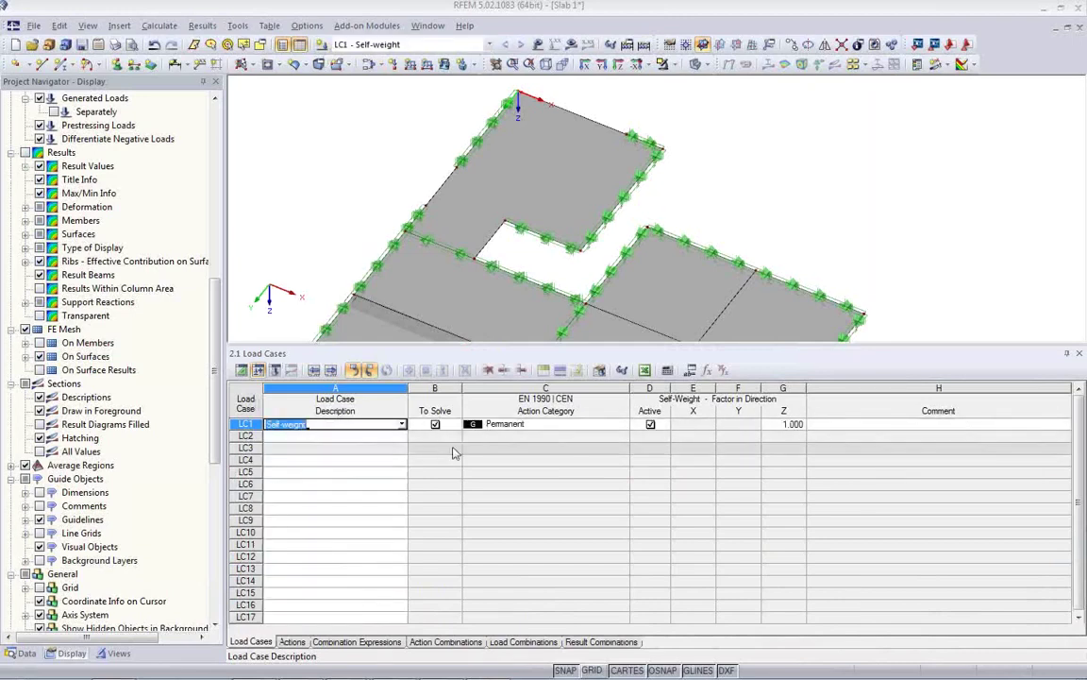
pyautogui.click(362, 439)
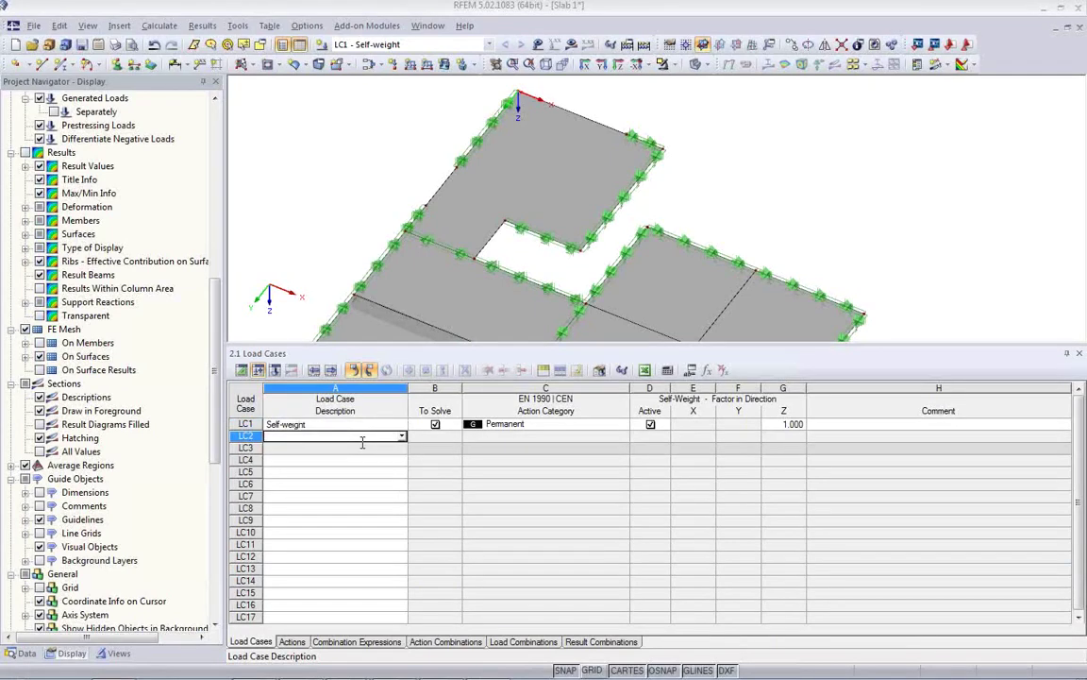
pyautogui.write('p1')
pyautogui.press('Return')
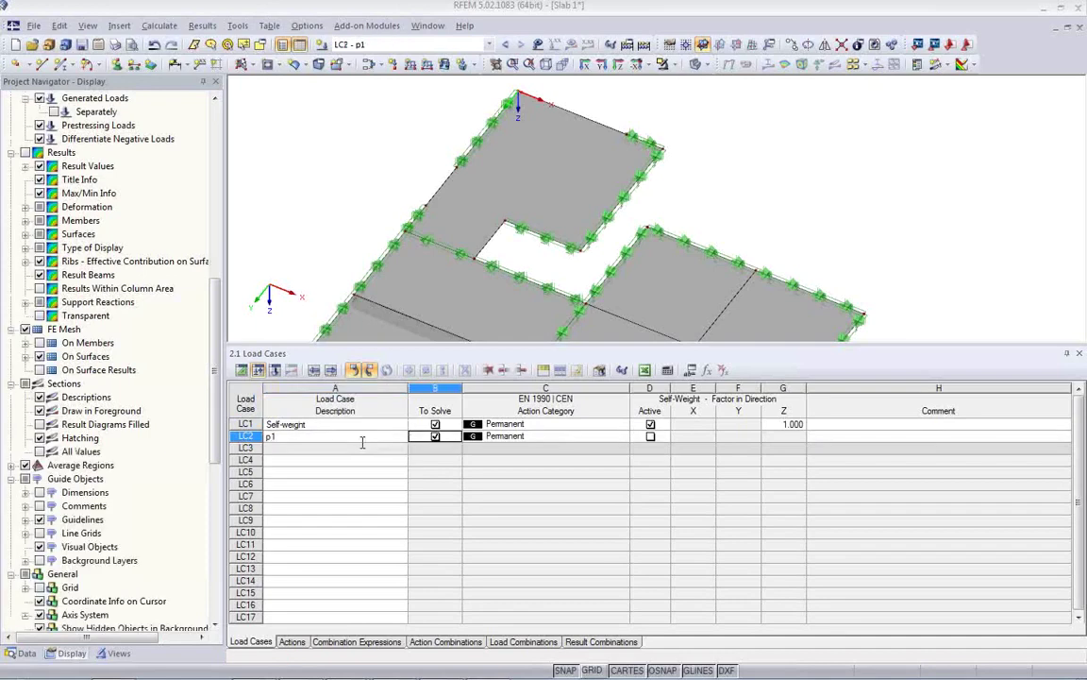
# - Set LC2's action category to Imposed - category B: office areas
pyautogui.click(580, 435)
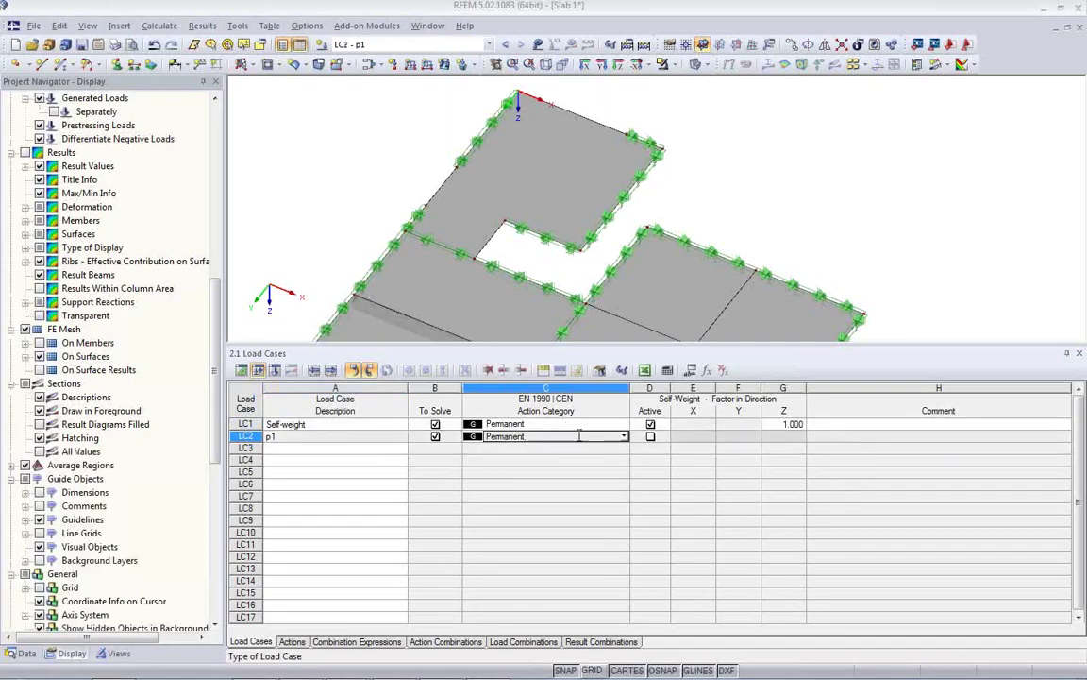
pyautogui.click(624, 437)
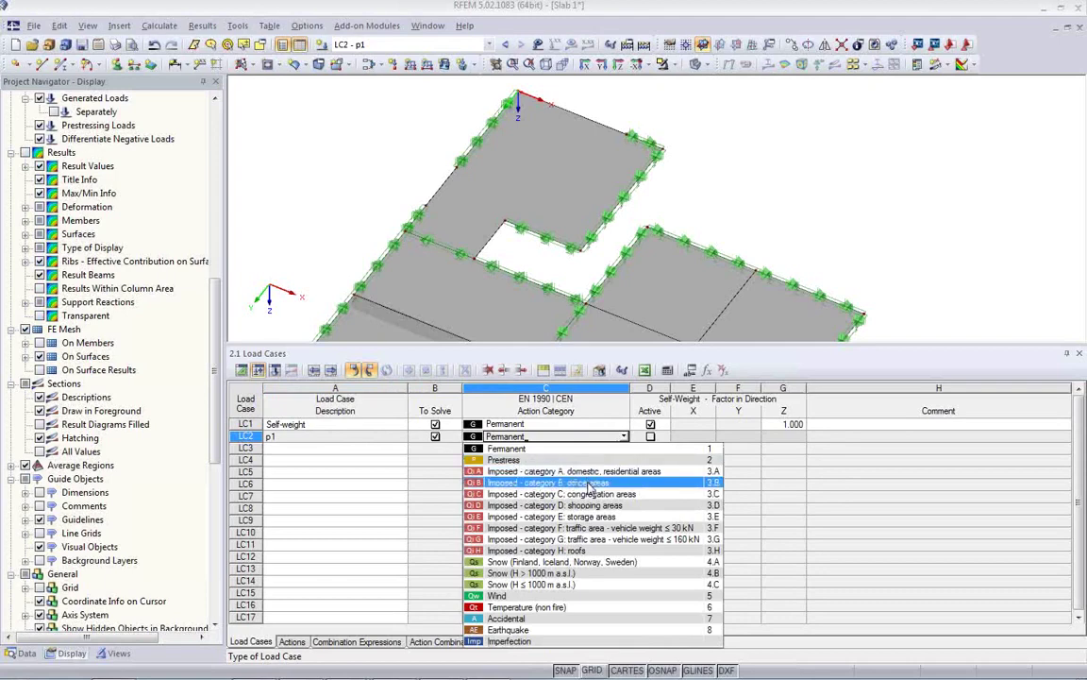
pyautogui.click(590, 485)
# - Describe load cases LC3 through LC8 as p2, p3, p4, p5, p6 and p7
pyautogui.click(395, 449)
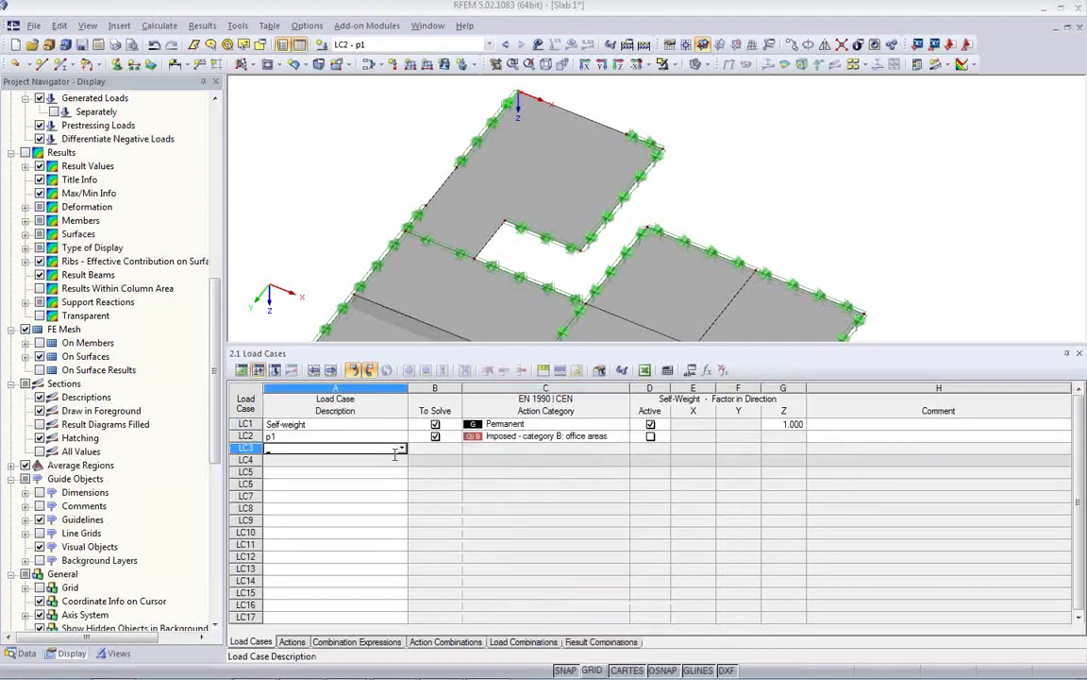
pyautogui.write('p2')
pyautogui.press('Return')
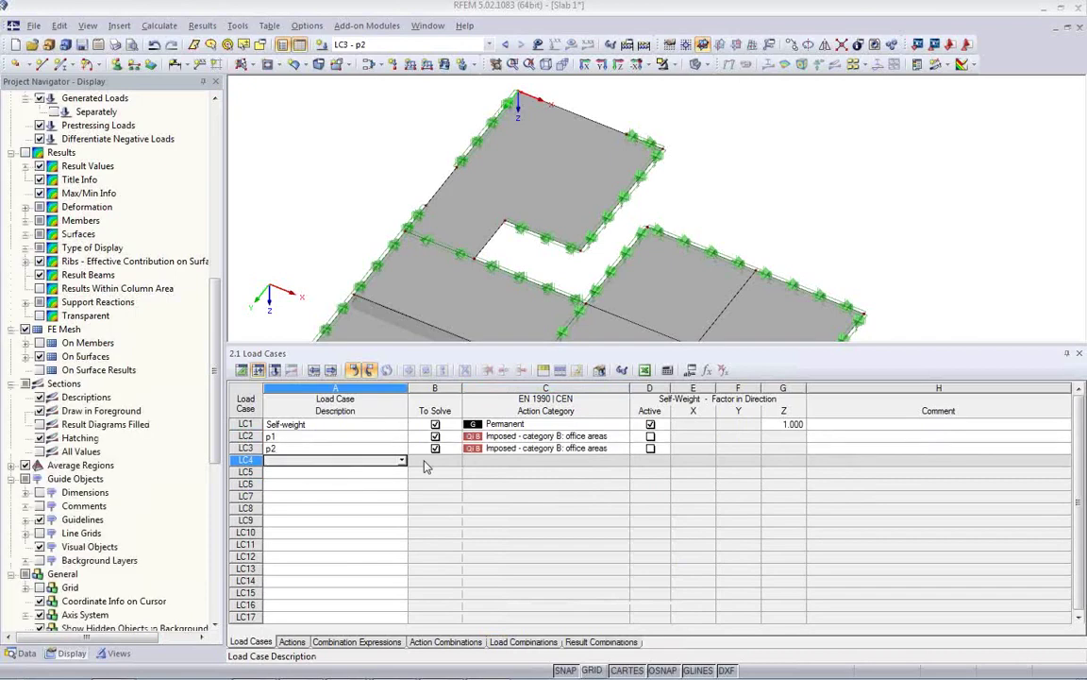
pyautogui.write('p3')
pyautogui.press('Return')
pyautogui.write('p4')
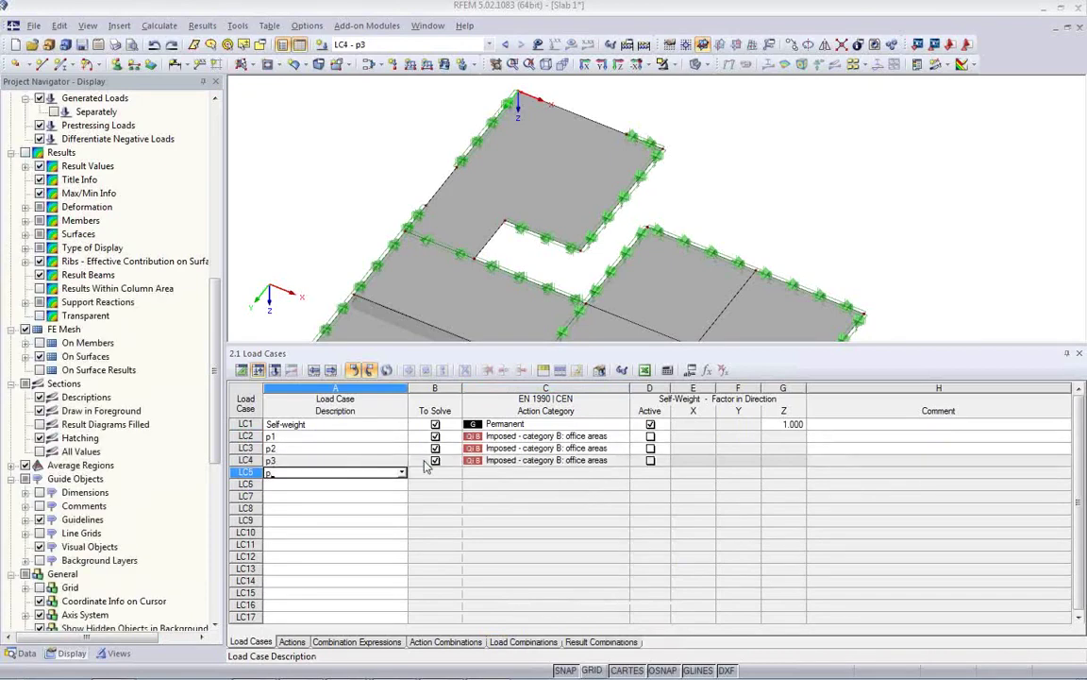
pyautogui.press('Return')
pyautogui.write('p5')
pyautogui.press('Return')
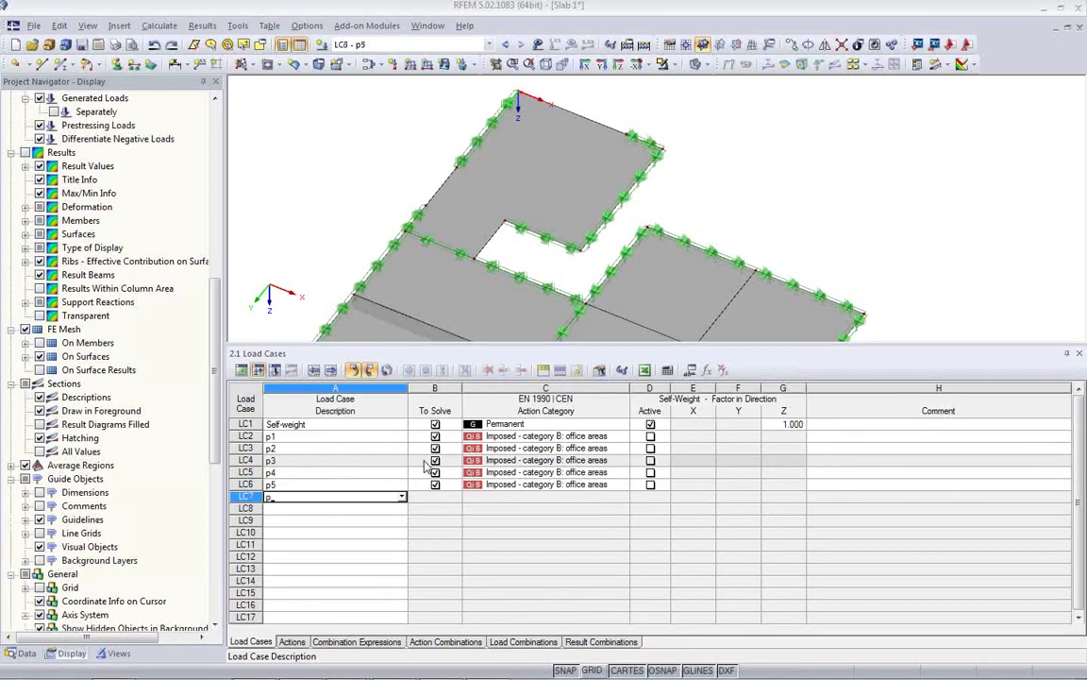
pyautogui.write('p6')
pyautogui.press('Return')
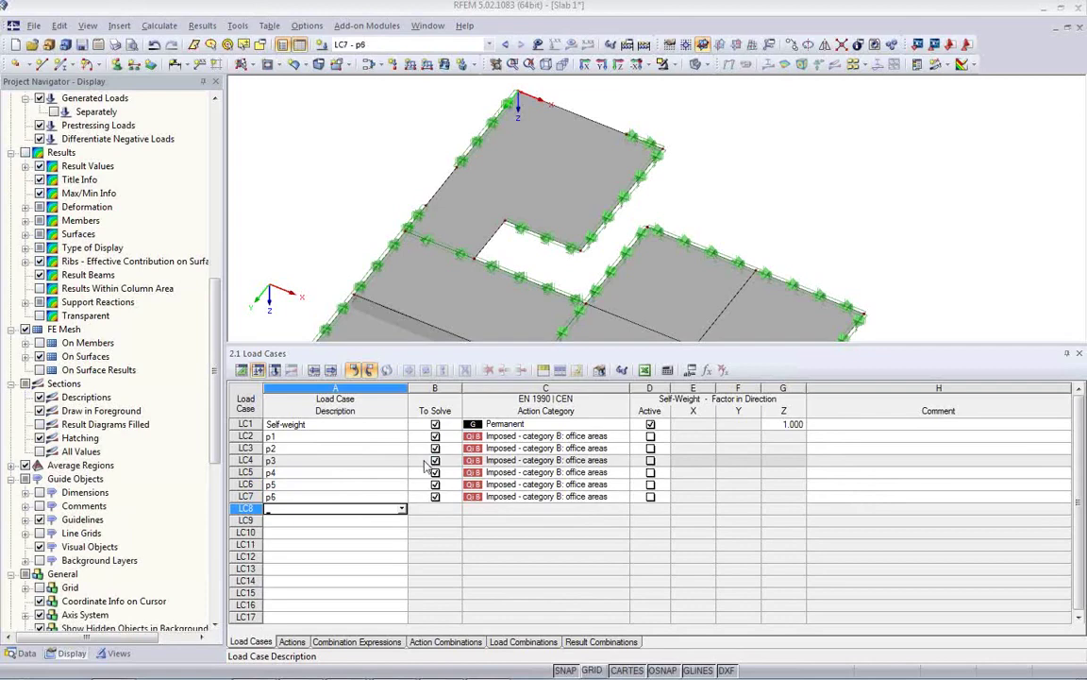
pyautogui.write('p7')
pyautogui.press('Return')
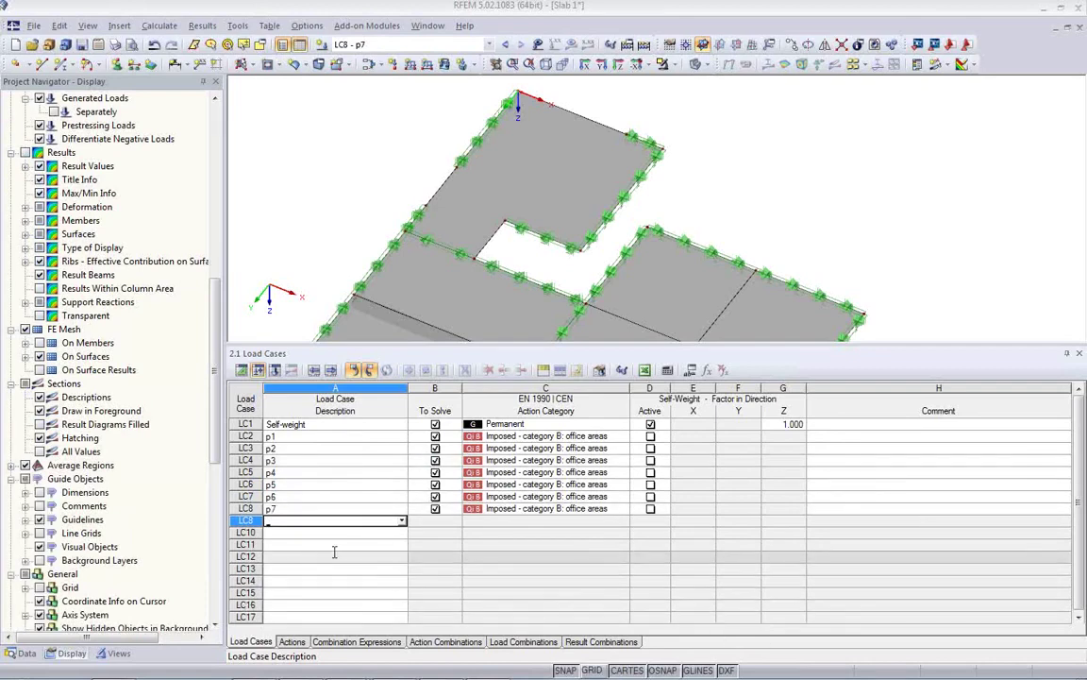
# - View the Actions table, then the Combination Expressions table
pyautogui.click(292, 641)
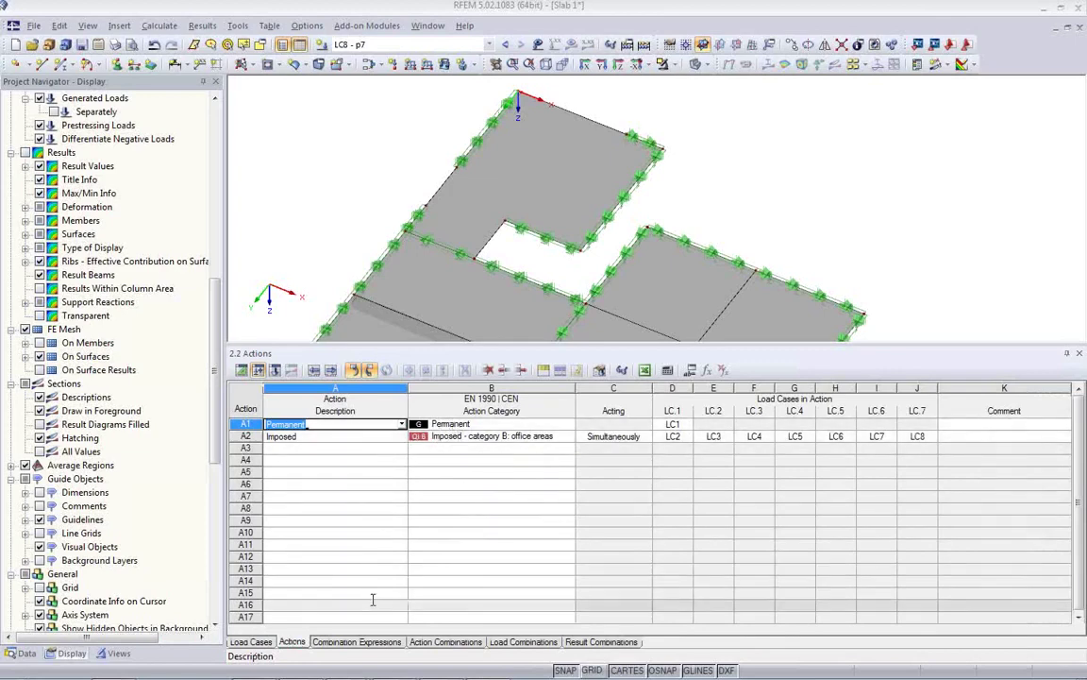
pyautogui.click(357, 642)
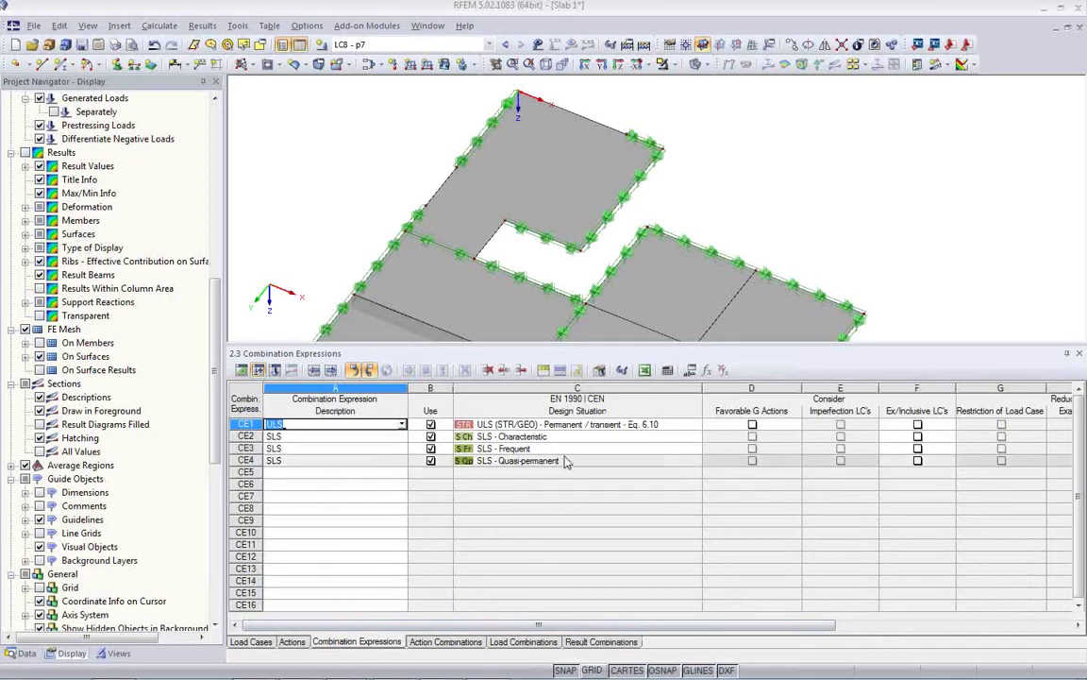
# - Disable expressions CE2 and CE3 and view the generated action combinations AC1 and AC2
pyautogui.click(430, 449)
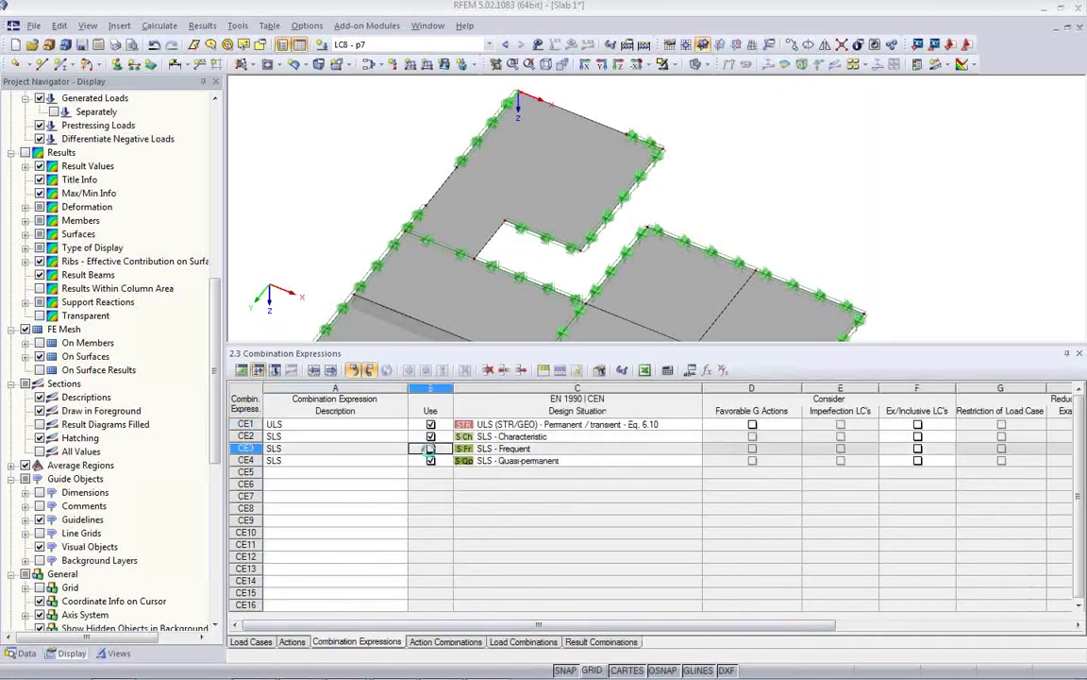
pyautogui.click(430, 449)
pyautogui.click(430, 436)
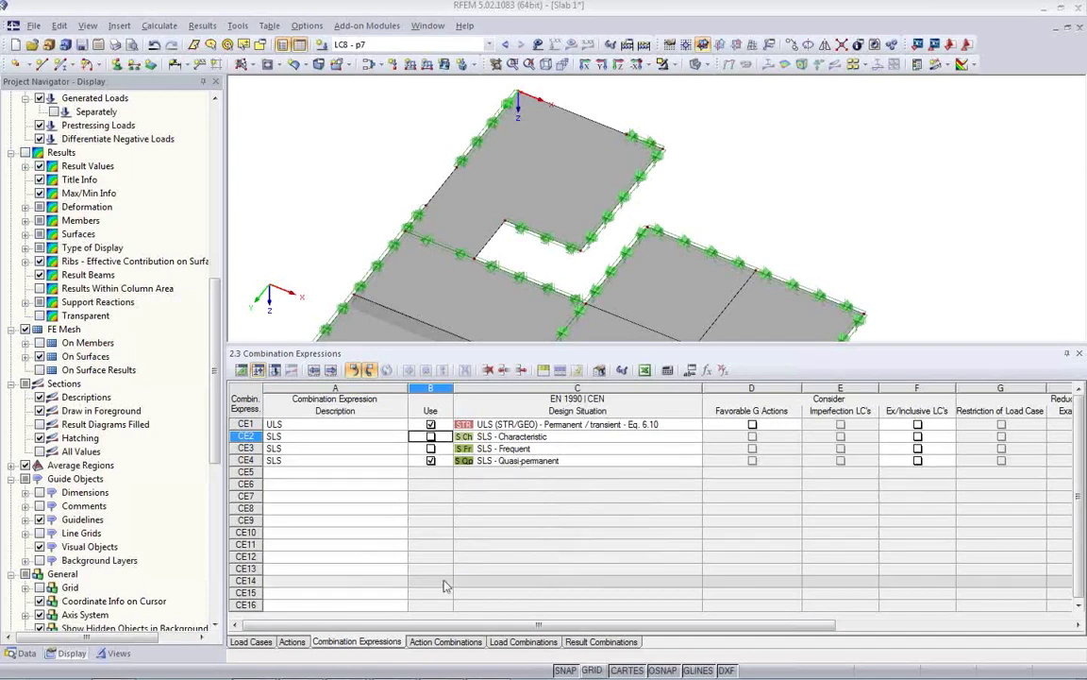
pyautogui.click(446, 642)
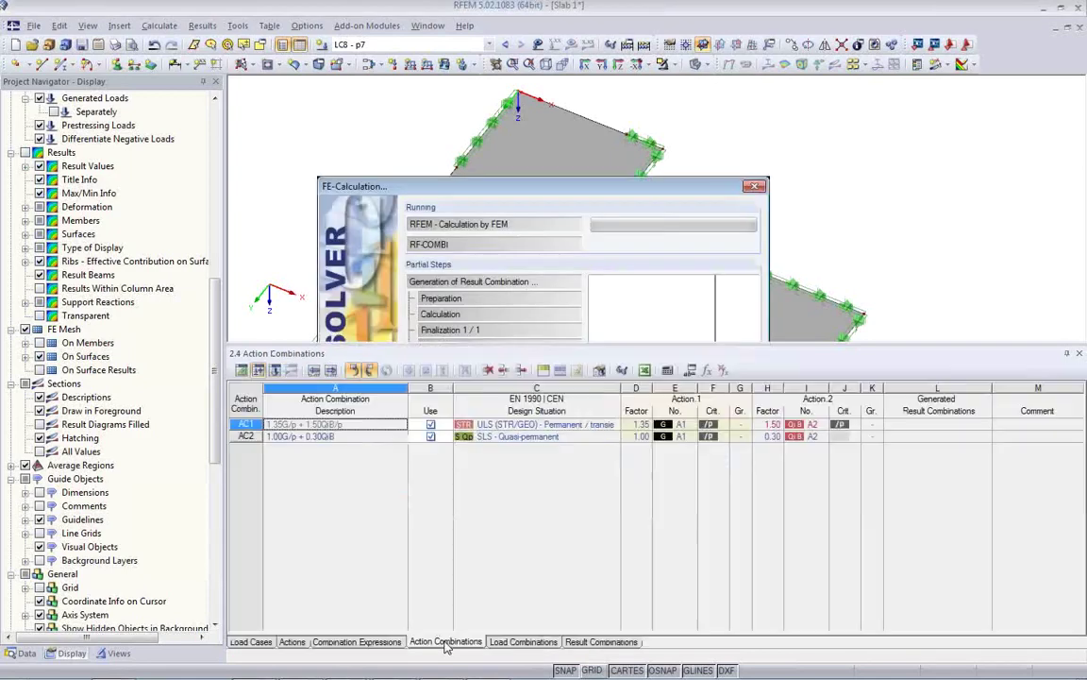
# - Review the load combinations and result combinations RC1–RC6 in an enlarged table
pyautogui.click(525, 642)
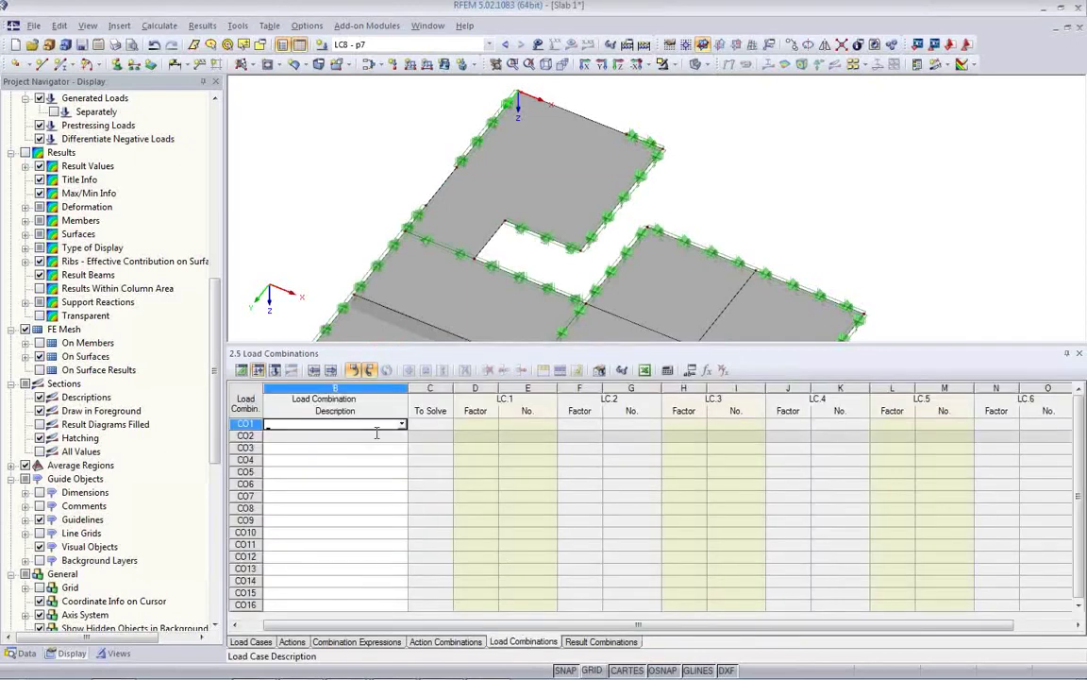
pyautogui.click(601, 642)
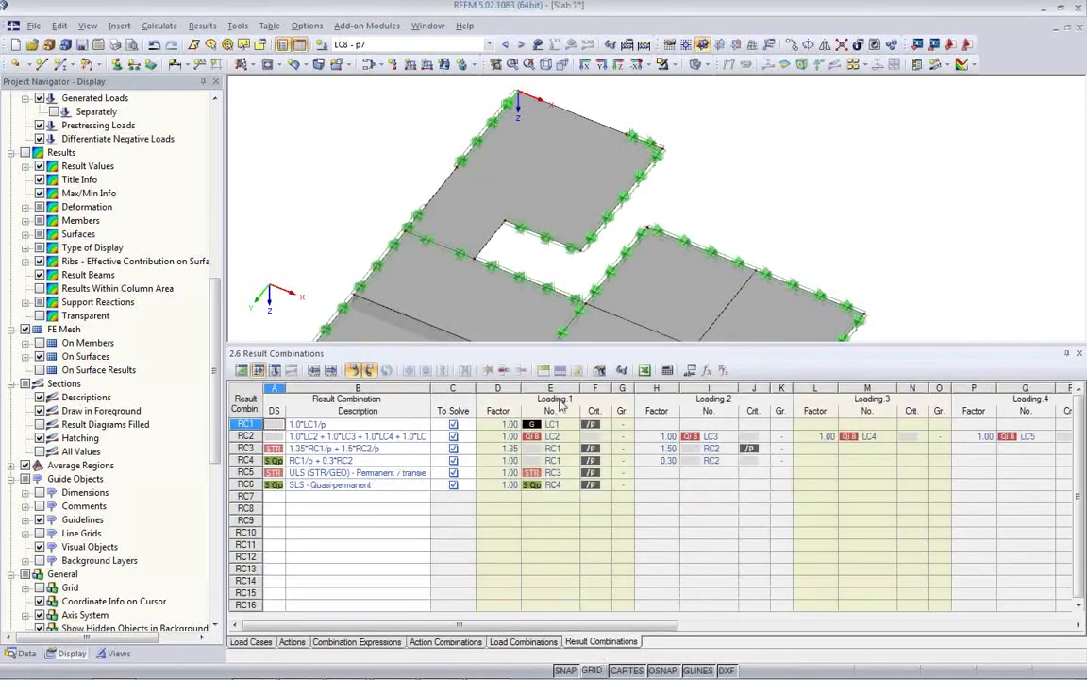
pyautogui.moveTo(561, 344); pyautogui.dragTo(561, 474)
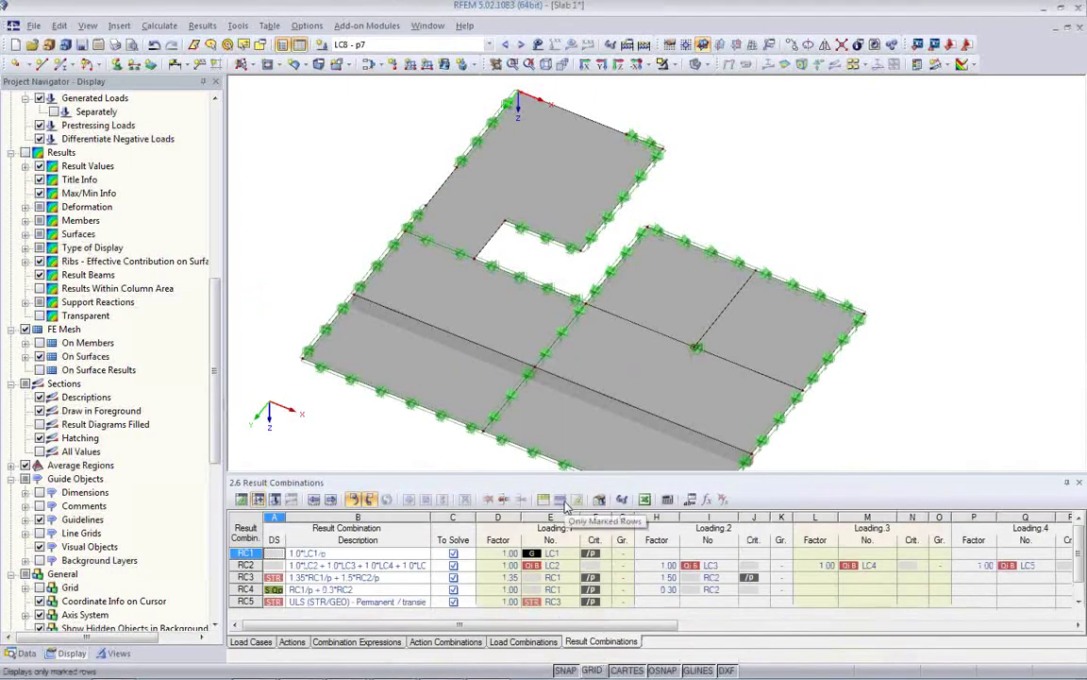
pyautogui.moveTo(486, 474); pyautogui.dragTo(483, 429)
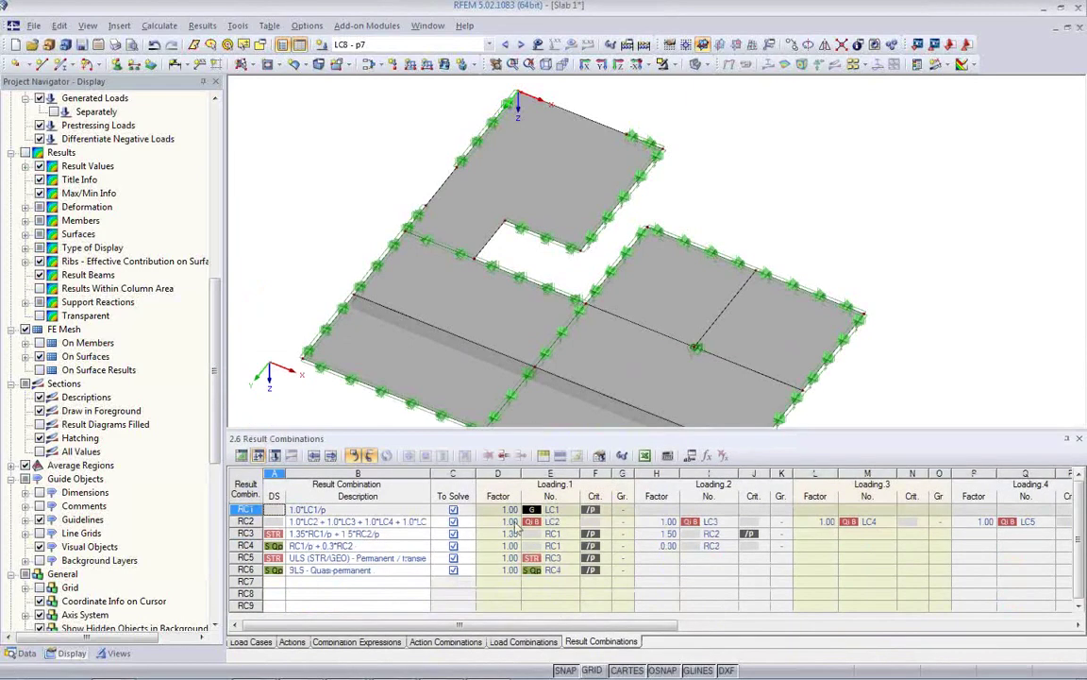
pyautogui.click(357, 557)
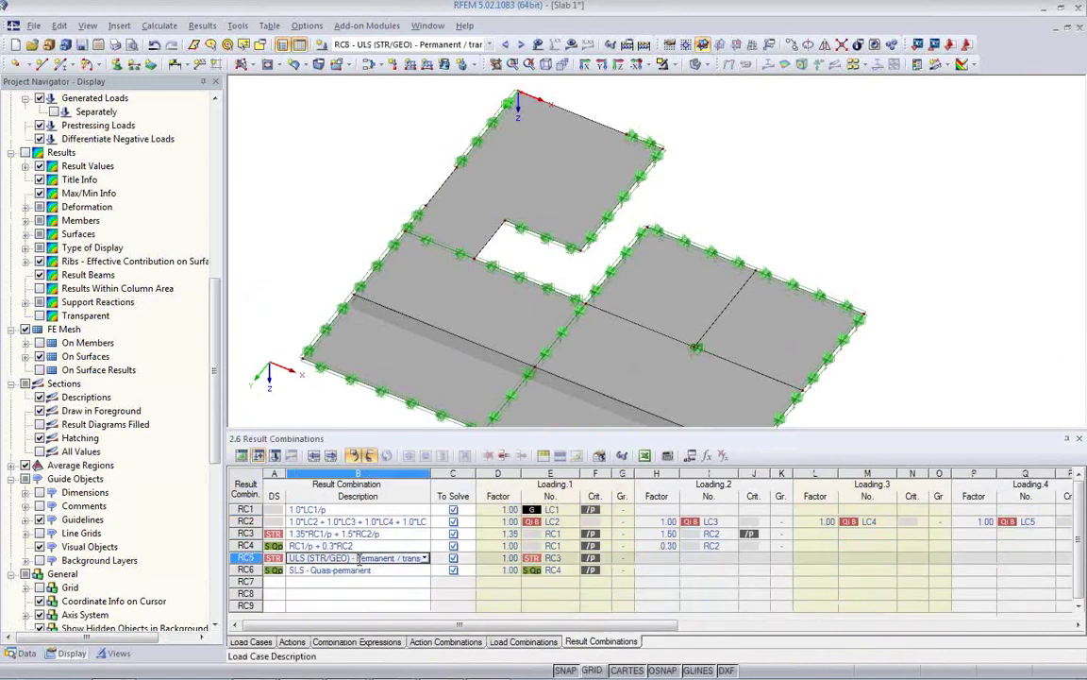
pyautogui.click(357, 570)
pyautogui.press('Up')
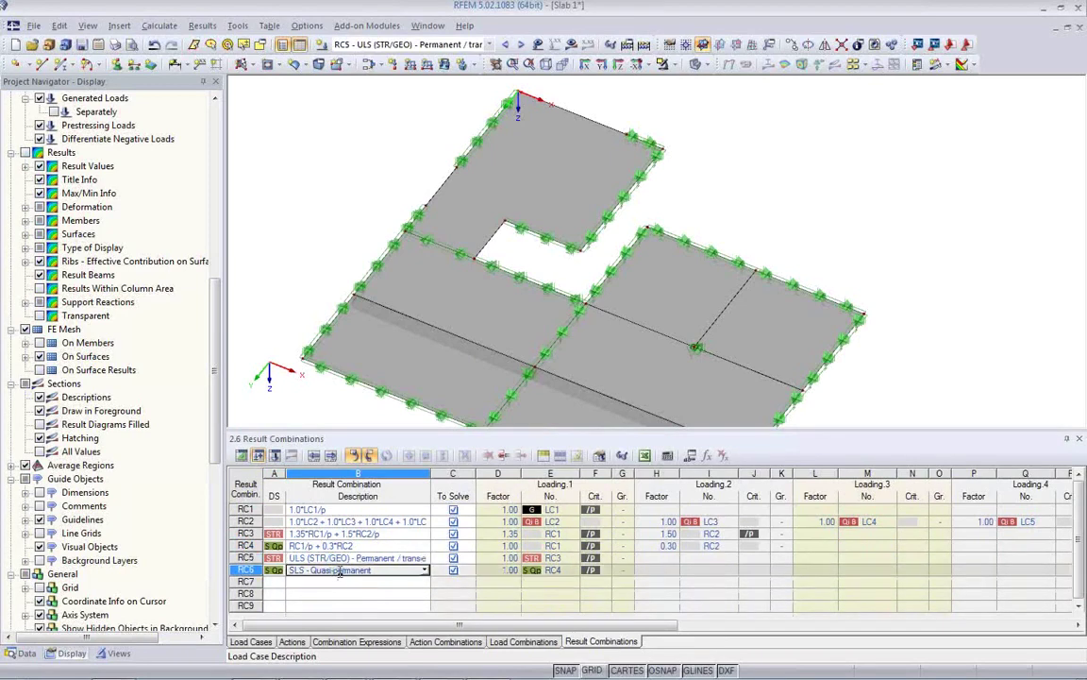
pyautogui.click(368, 570)
pyautogui.press('Up')
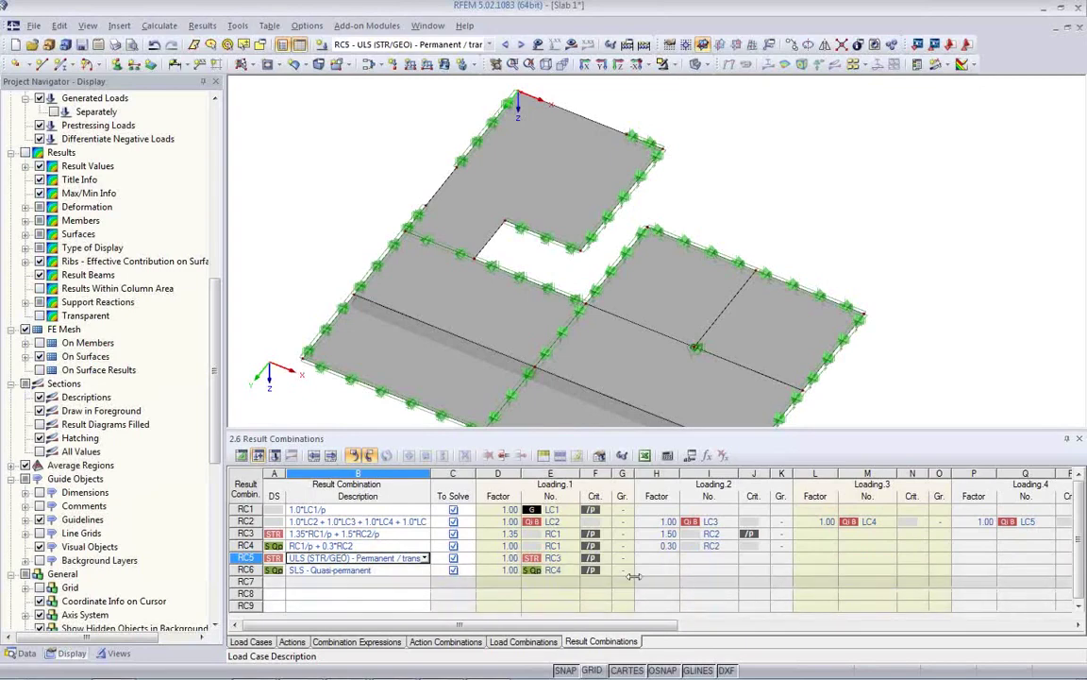
pyautogui.click(330, 533)
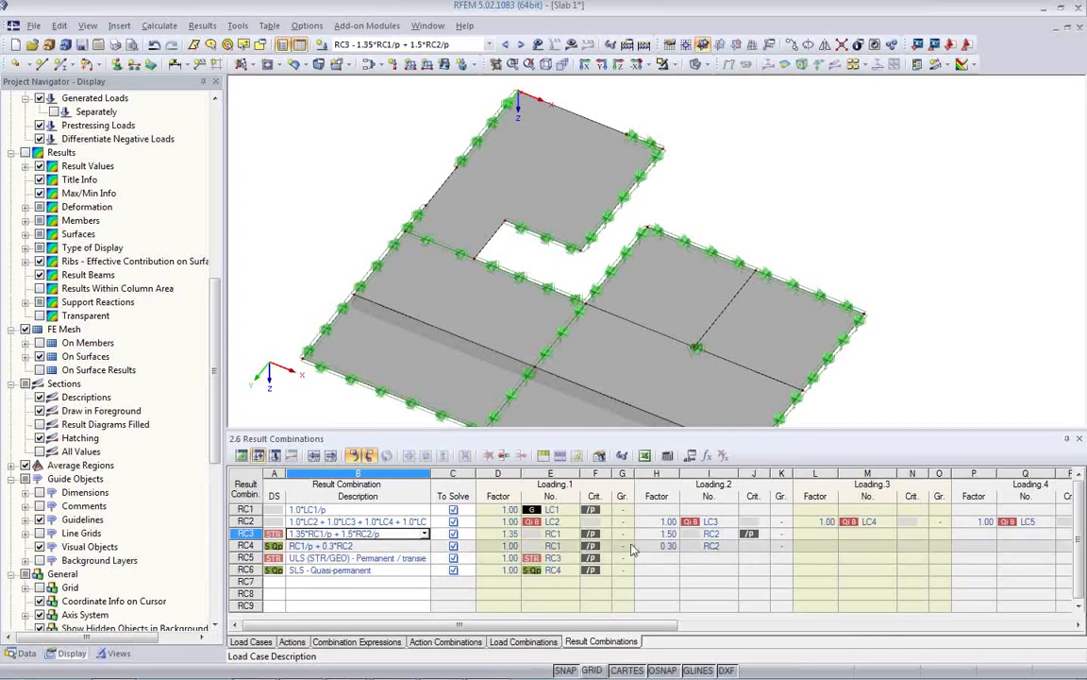
# - Display load case LC1 - Self-weight on the model
pyautogui.moveTo(457, 429); pyautogui.dragTo(455, 476)
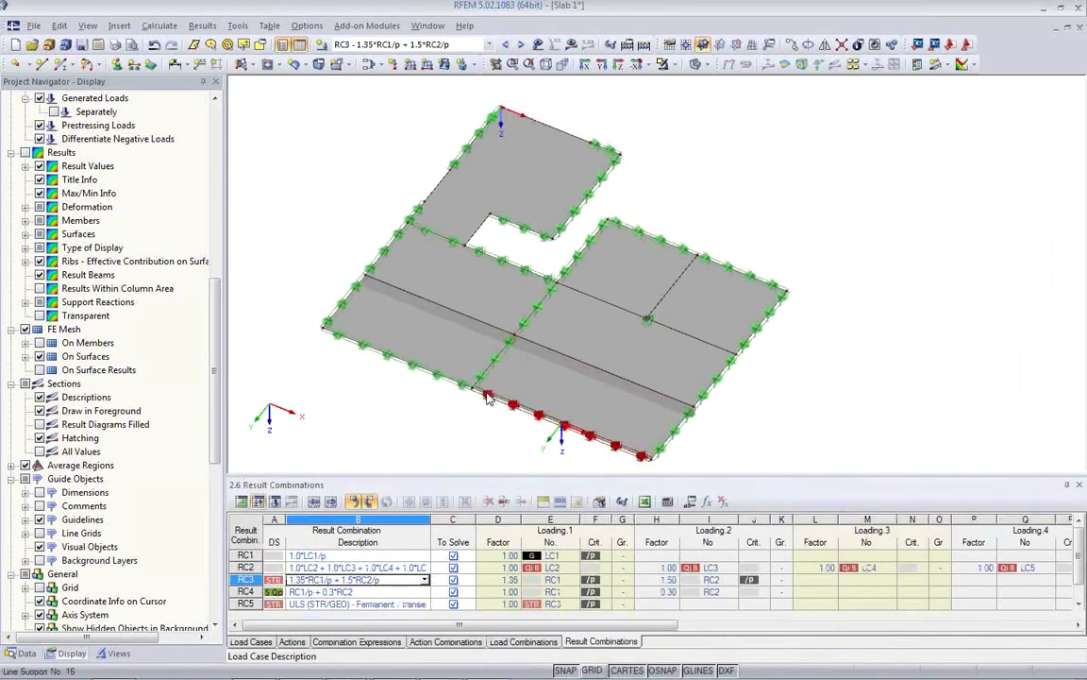
pyautogui.click(490, 45)
pyautogui.scroll(1, 435, 58)
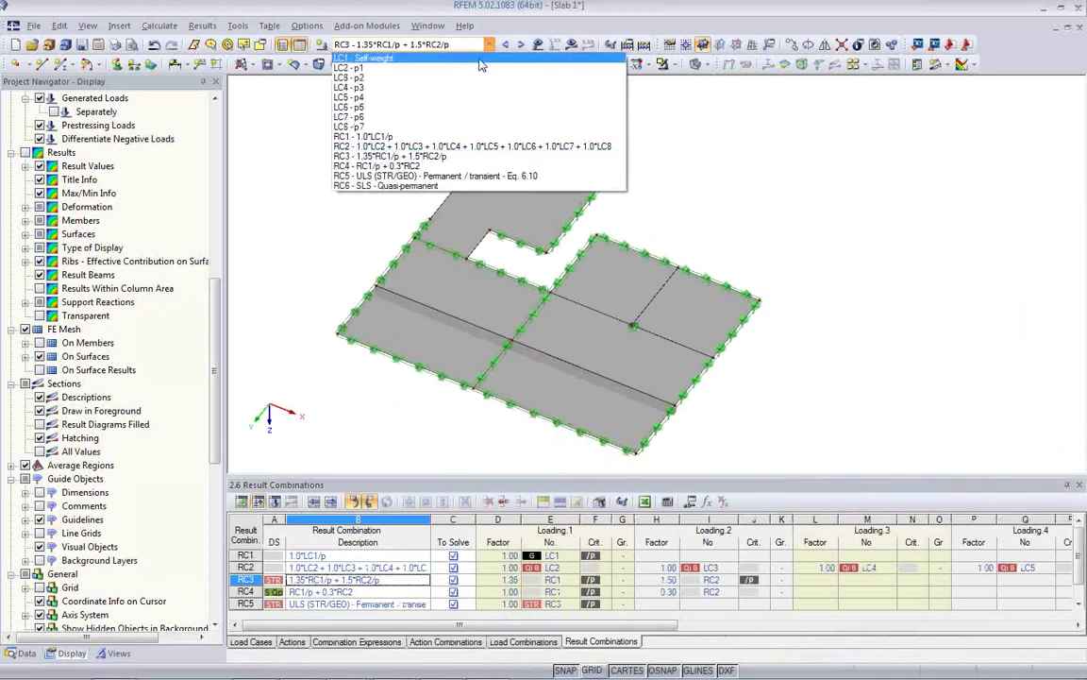
pyautogui.click(435, 58)
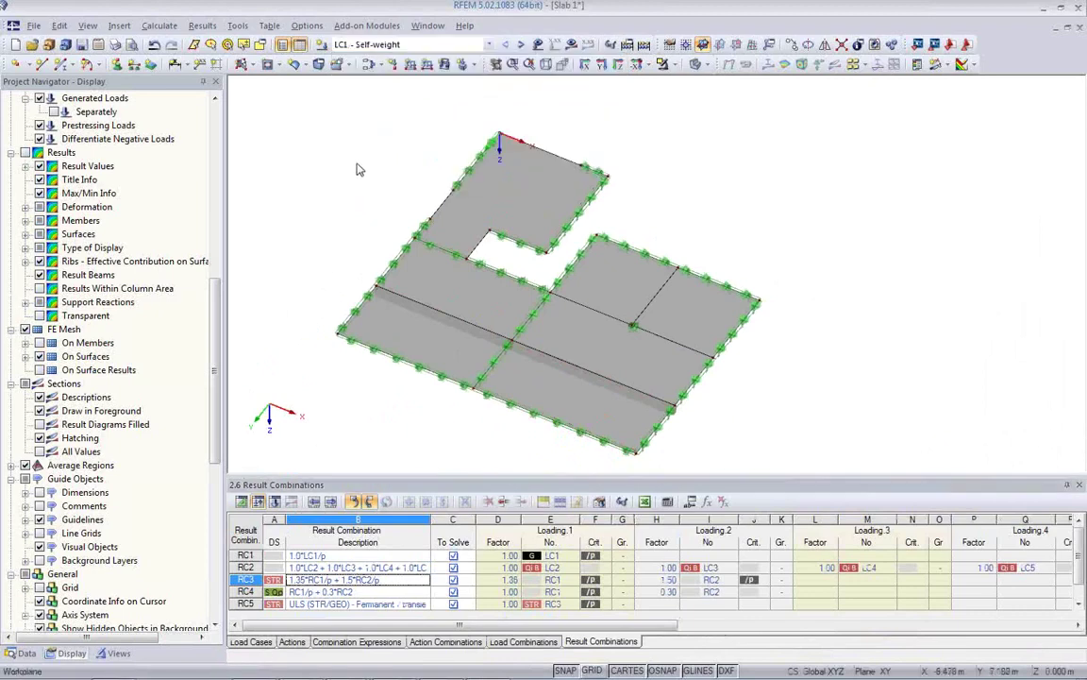
# - Apply a uniform 2.5 kN/m² surface load to every slab surface in LC1
pyautogui.click(444, 64)
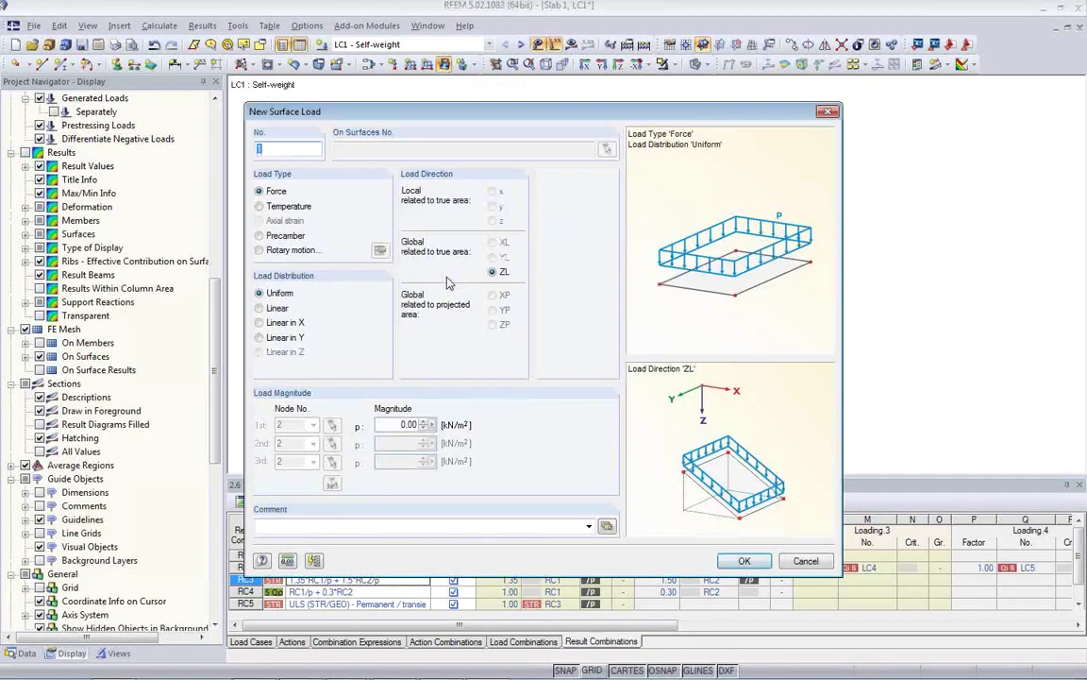
pyautogui.click(408, 425)
pyautogui.write('2.5')
pyautogui.click(744, 561)
pyautogui.moveTo(317, 104); pyautogui.dragTo(831, 458)
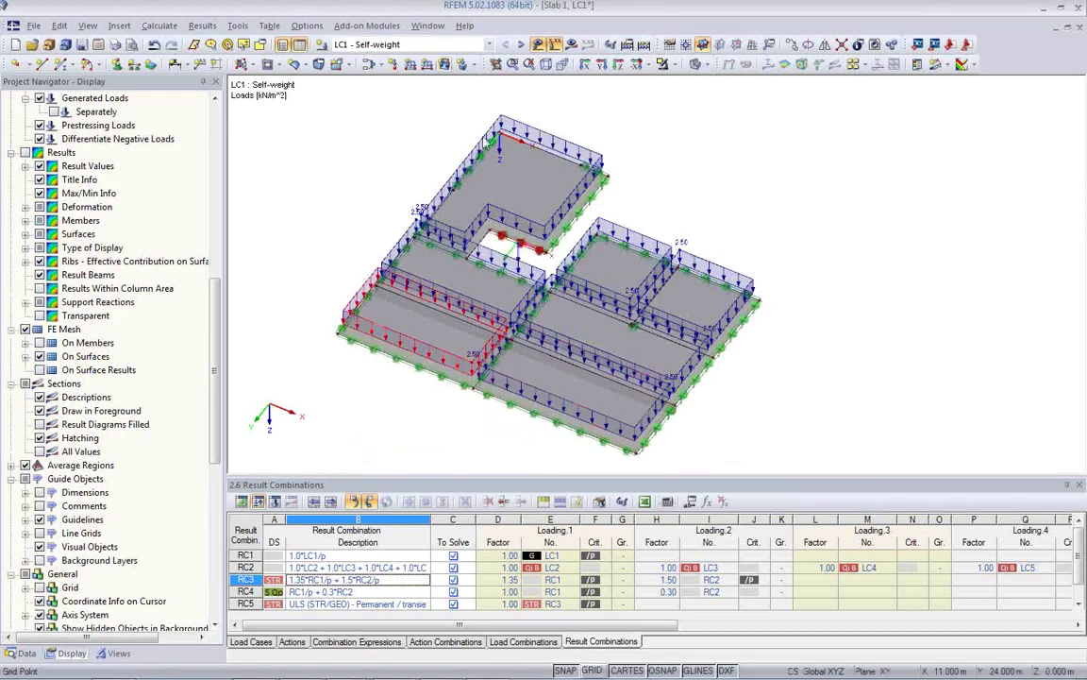
# - In LC2 p1, apply a 3.50 kN/m² surface load to the upper L-shaped surface
pyautogui.click(520, 44)
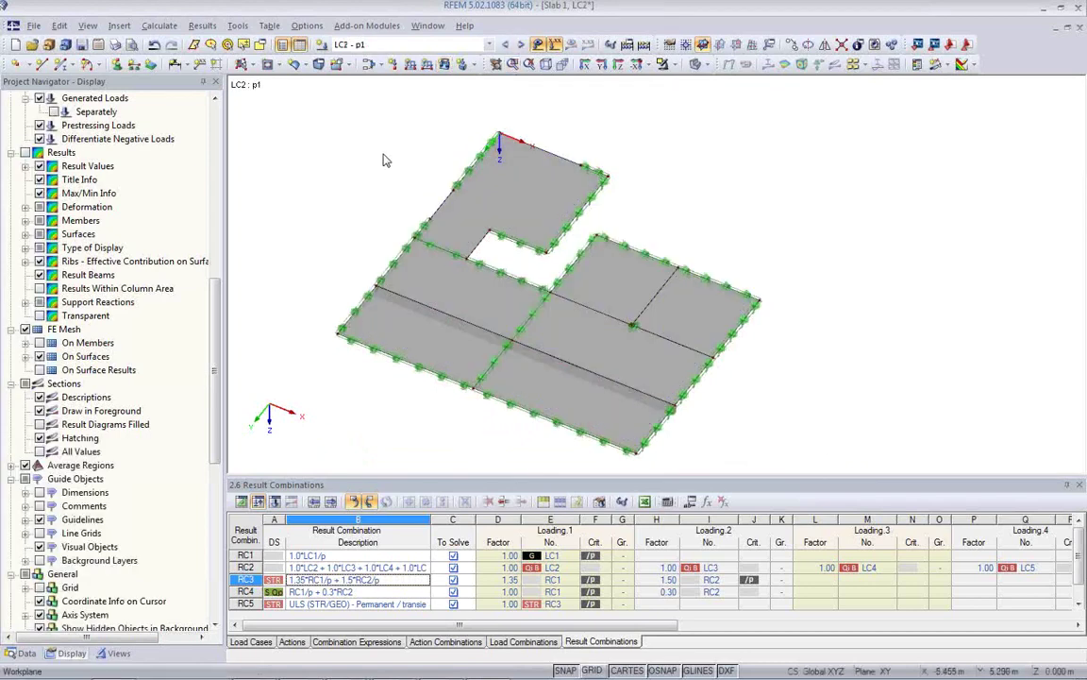
pyautogui.click(444, 64)
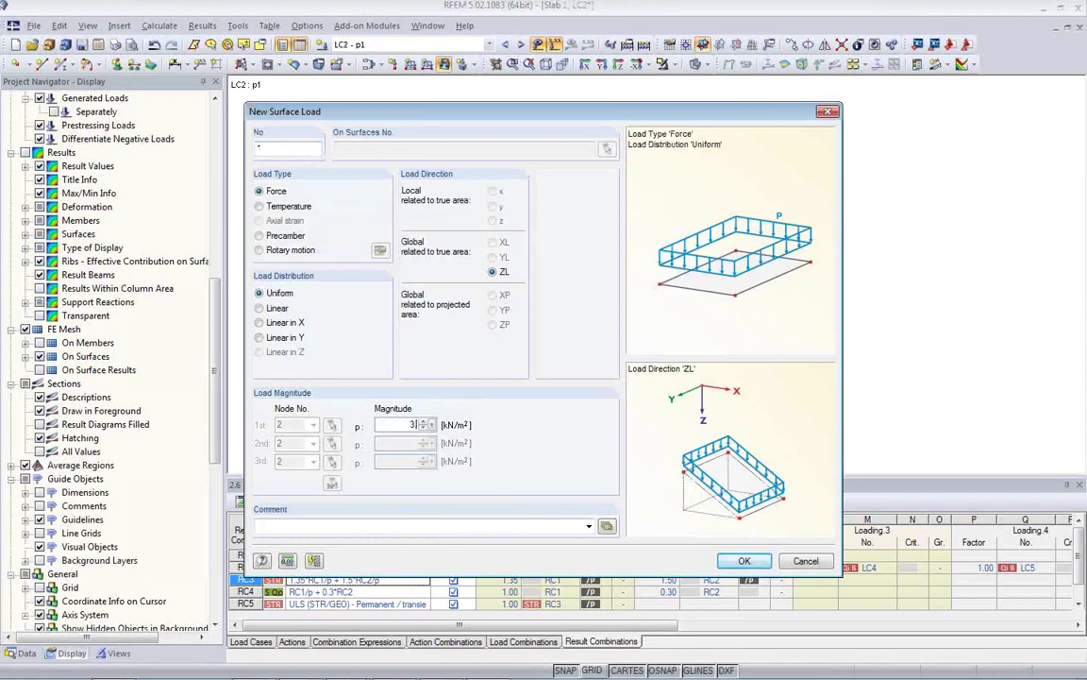
pyautogui.click(744, 561)
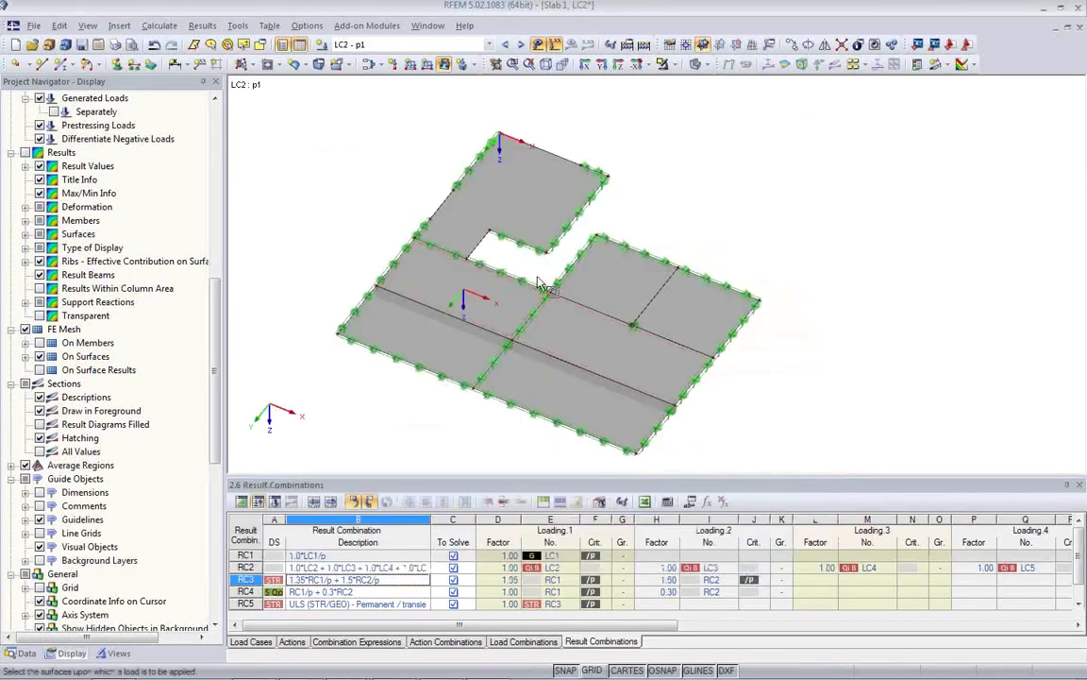
pyautogui.click(500, 198)
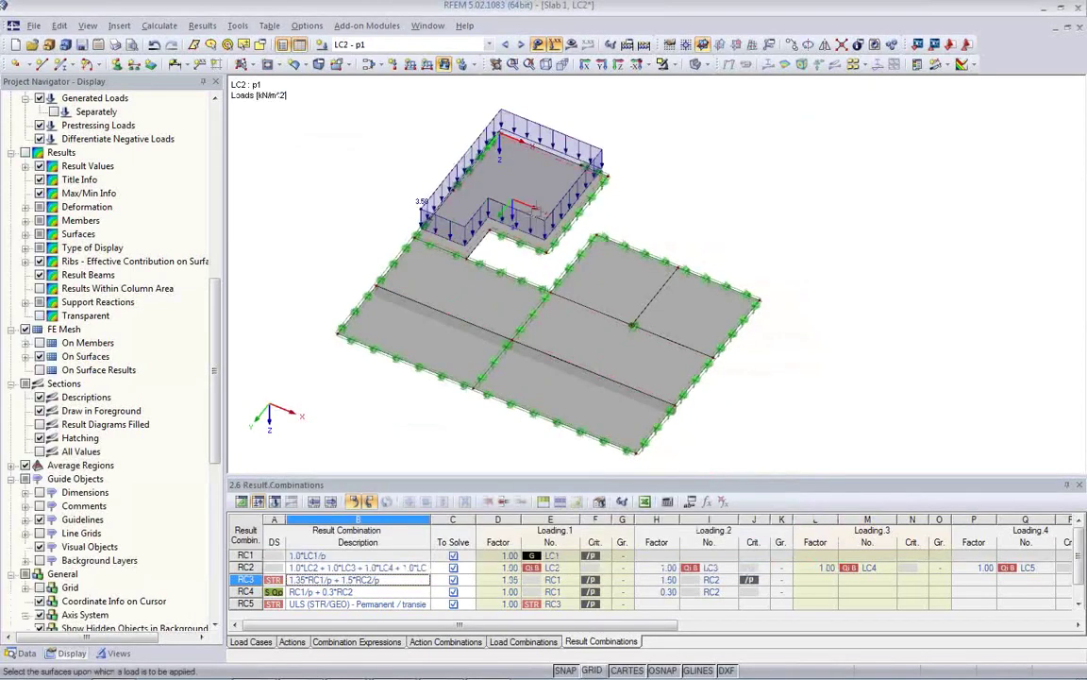
# - Step through load cases LC3 p2 to LC8 p7 to review their loads
pyautogui.click(520, 45)
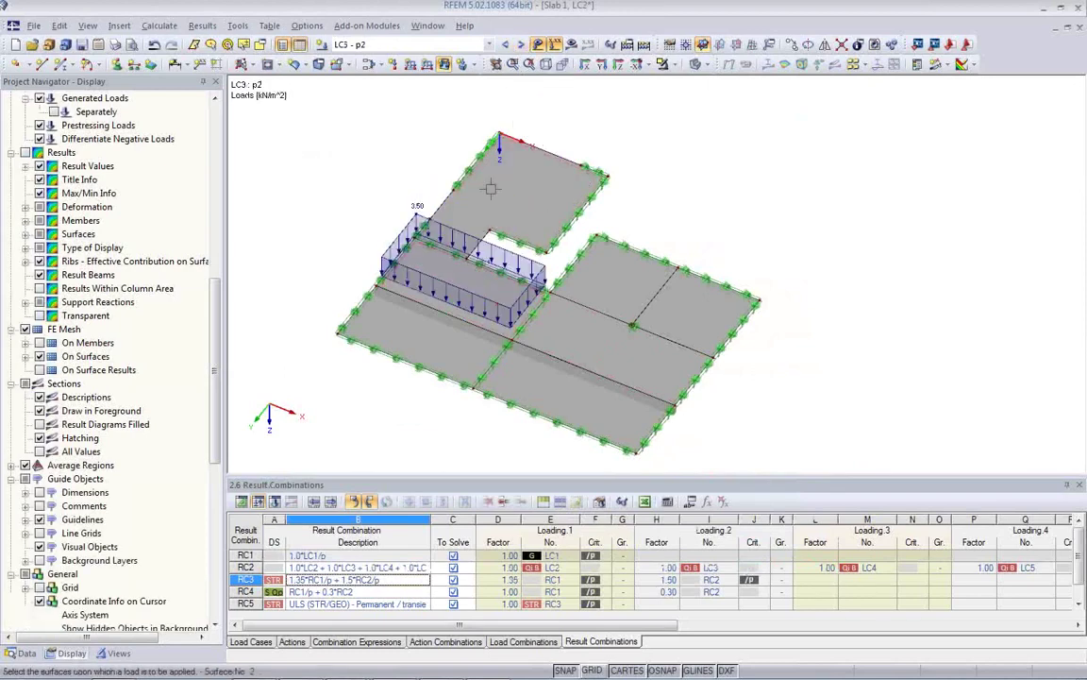
pyautogui.click(520, 44)
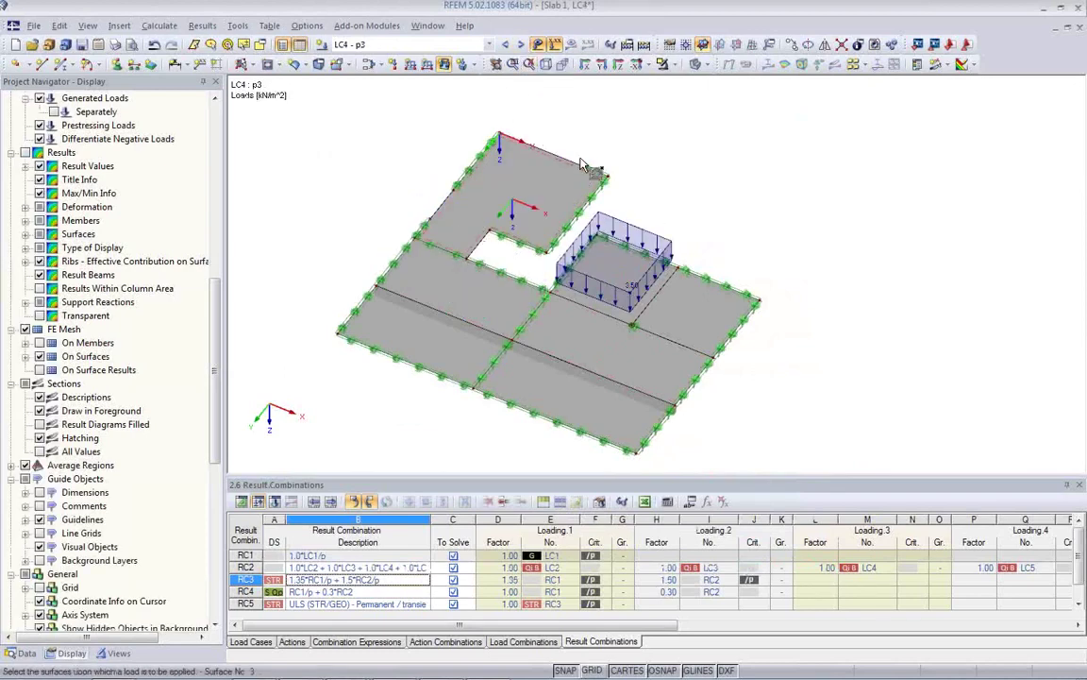
pyautogui.click(520, 45)
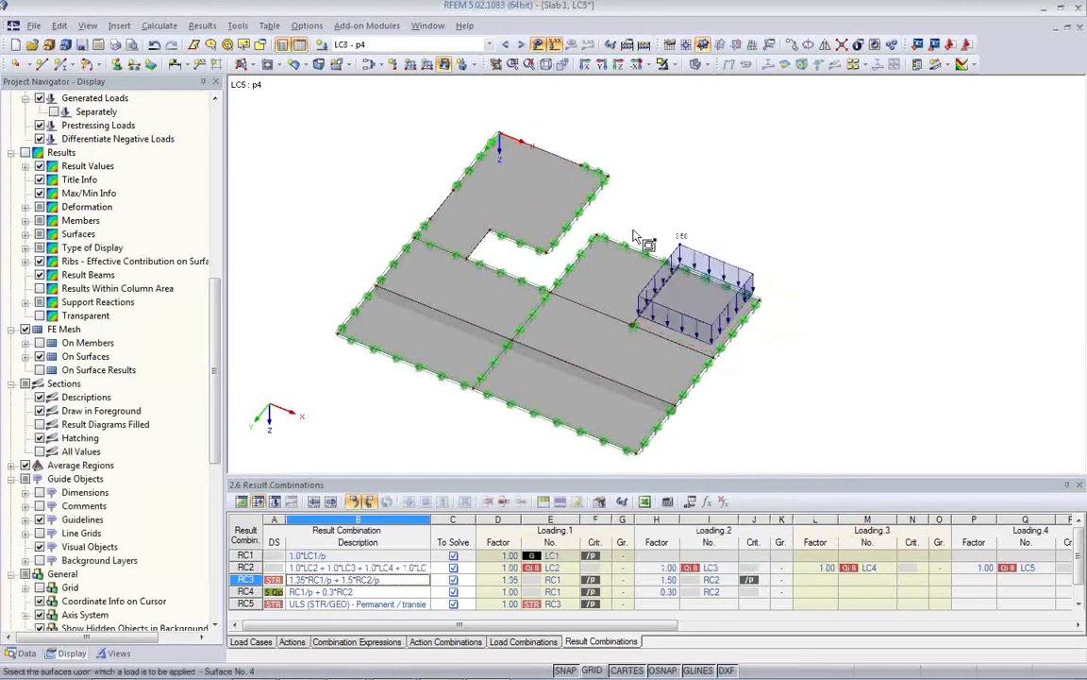
pyautogui.click(521, 45)
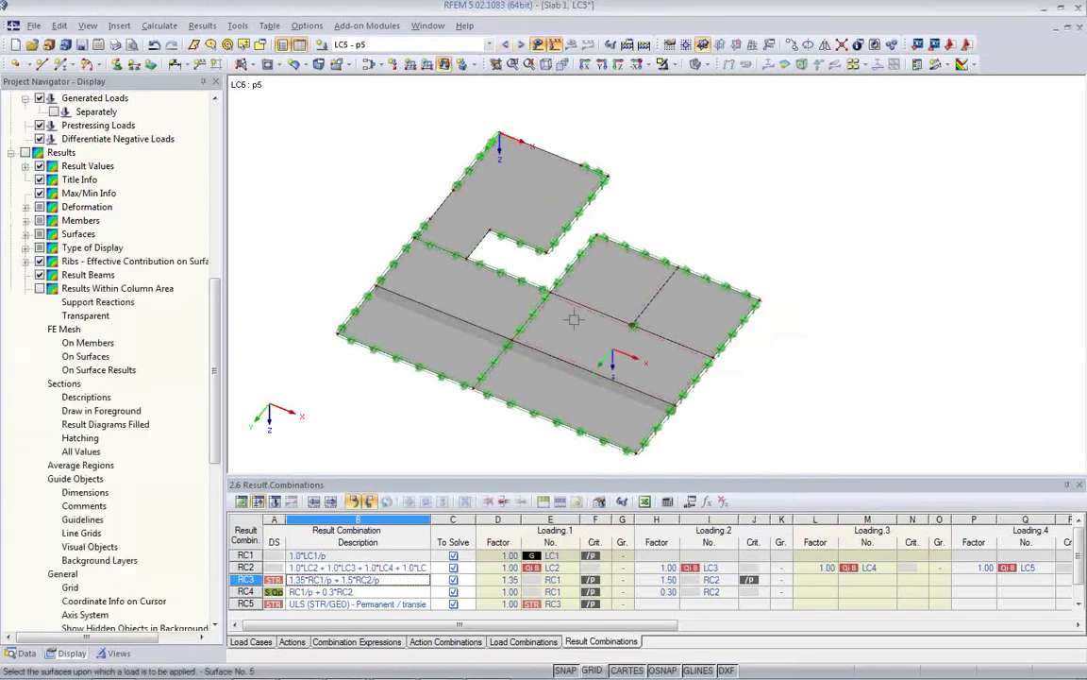
pyautogui.click(520, 44)
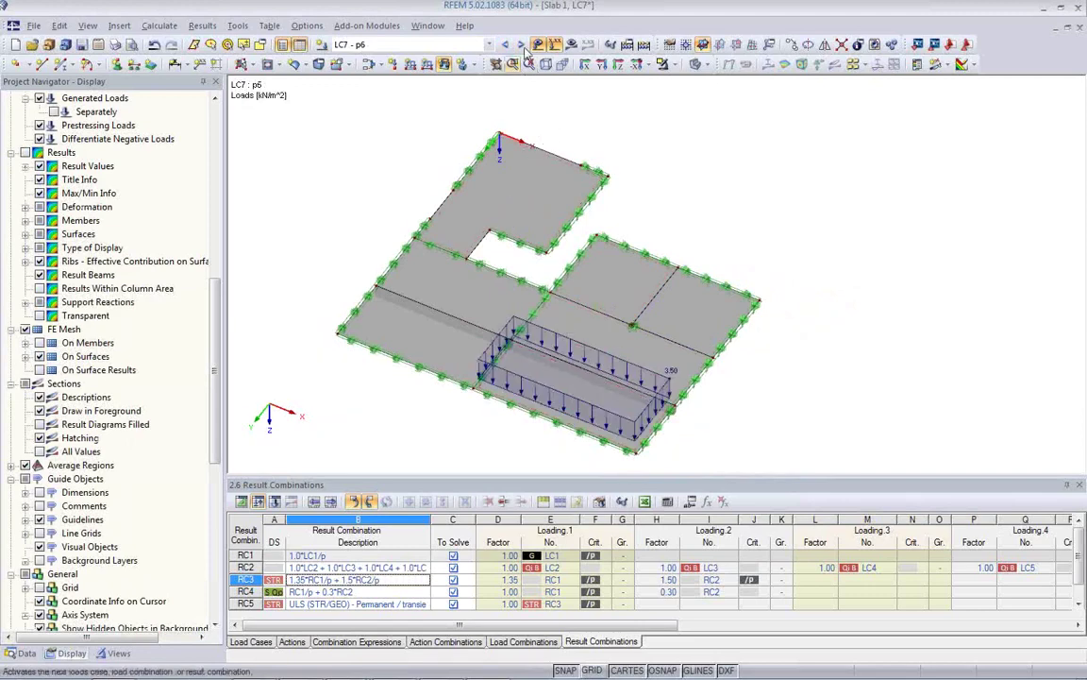
pyautogui.click(520, 44)
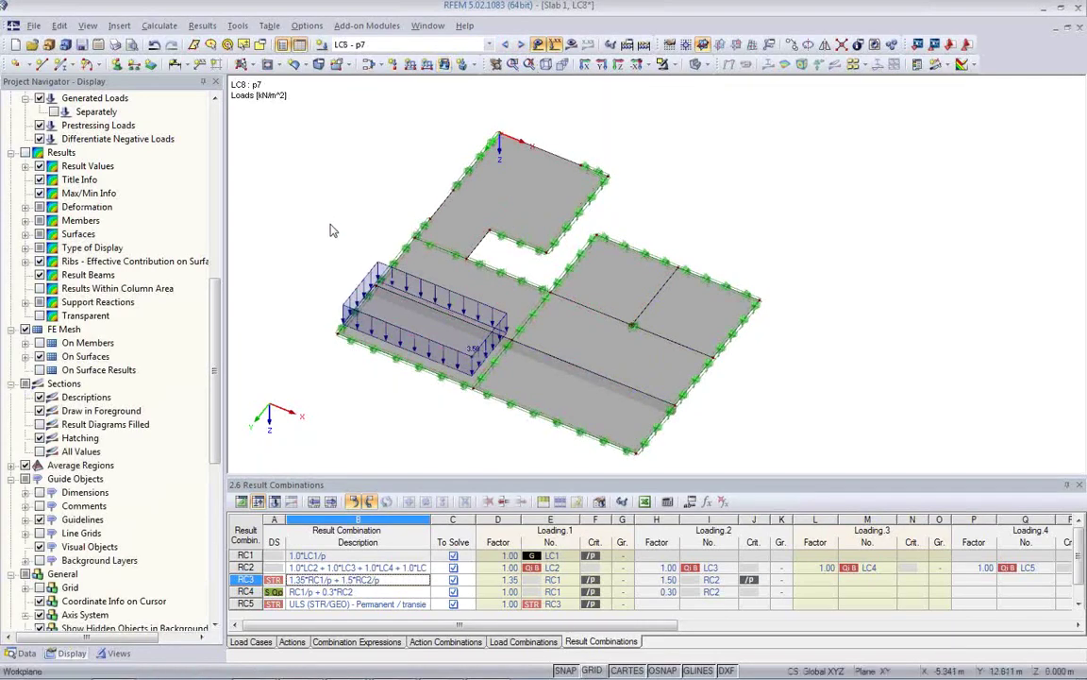
# - Hide the load graphics and reorient the slab view
pyautogui.scroll(-1, 331, 229)
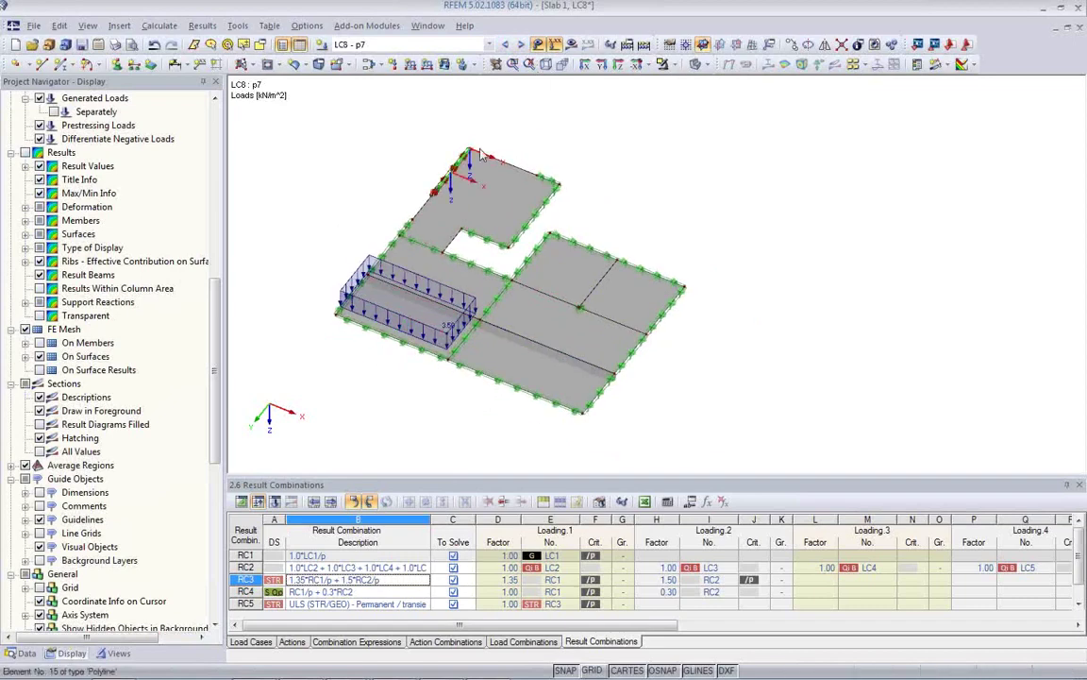
pyautogui.click(486, 42)
pyautogui.keyDown('ctrl'); pyautogui.moveTo(457, 397); pyautogui.dragTo(501, 335, button='middle'); pyautogui.keyUp('ctrl')
pyautogui.scroll(3, 567, 326)
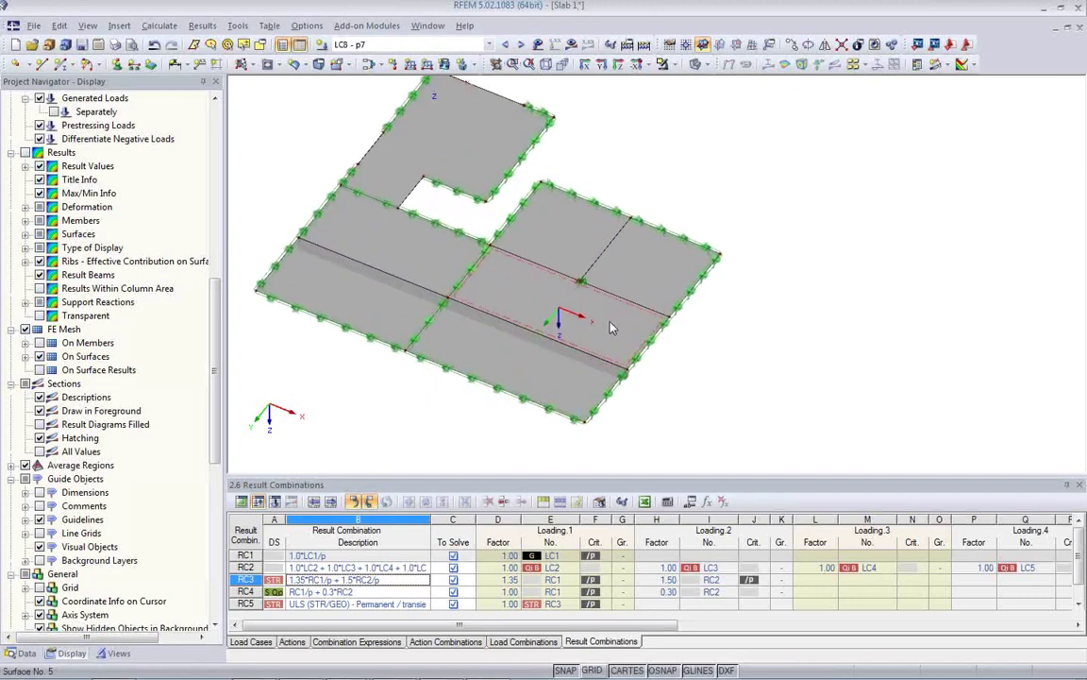
pyautogui.scroll(-2, 529, 335)
pyautogui.scroll(-1, 567, 351)
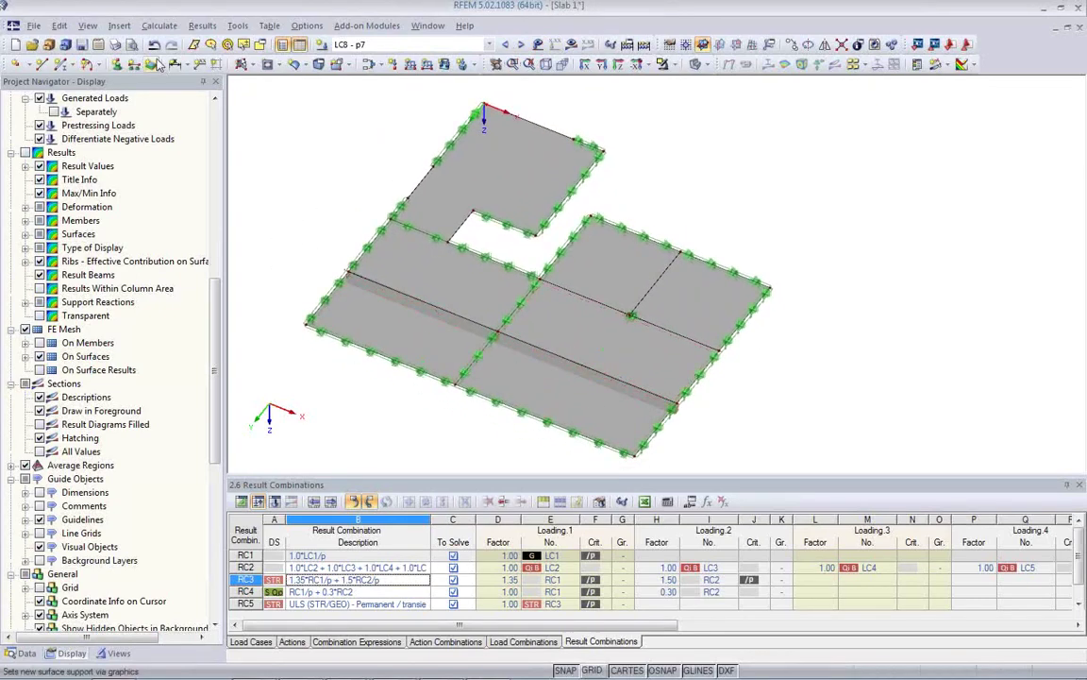
# - Enable FE mesh refinement along lines (relationship 0.250) in the FE Mesh Settings
pyautogui.click(158, 26)
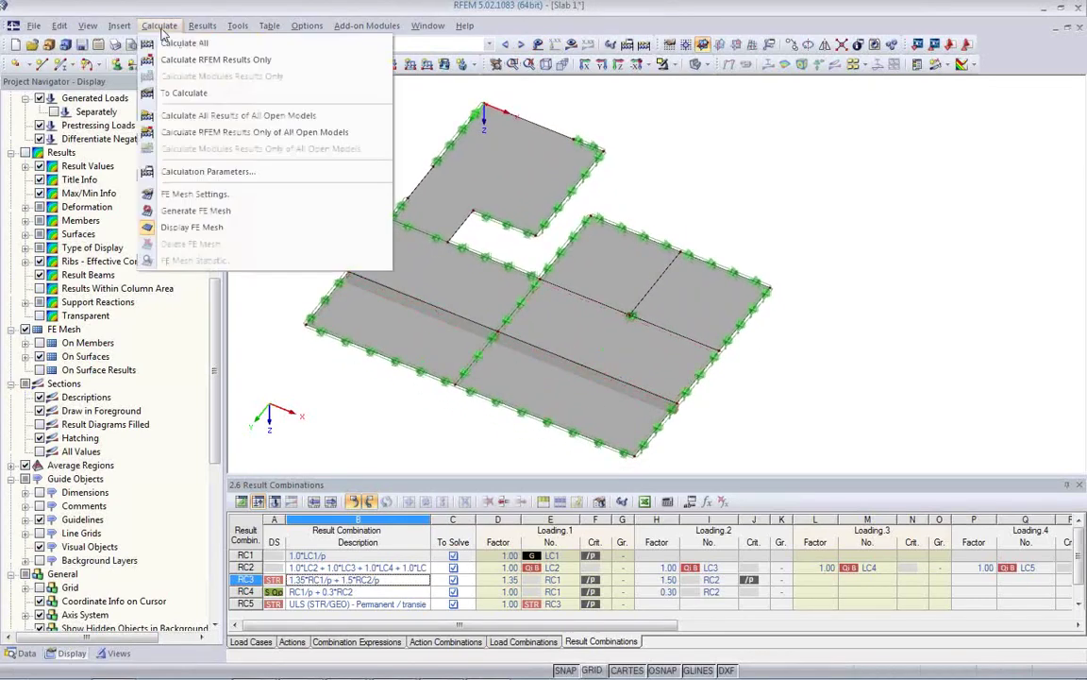
pyautogui.click(195, 193)
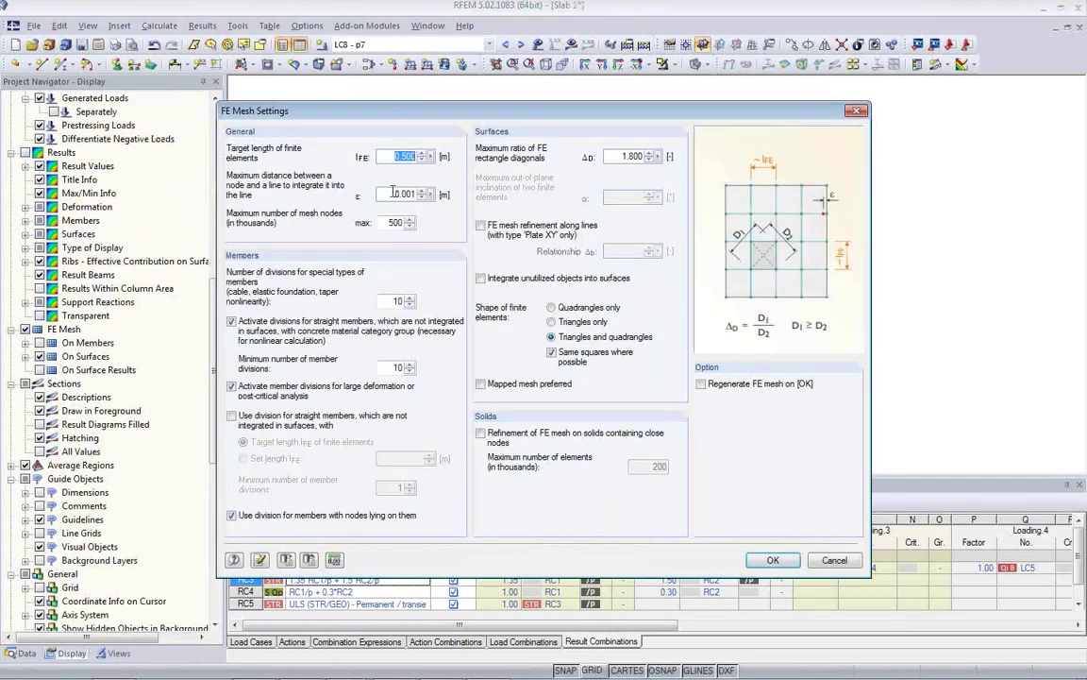
pyautogui.click(393, 194)
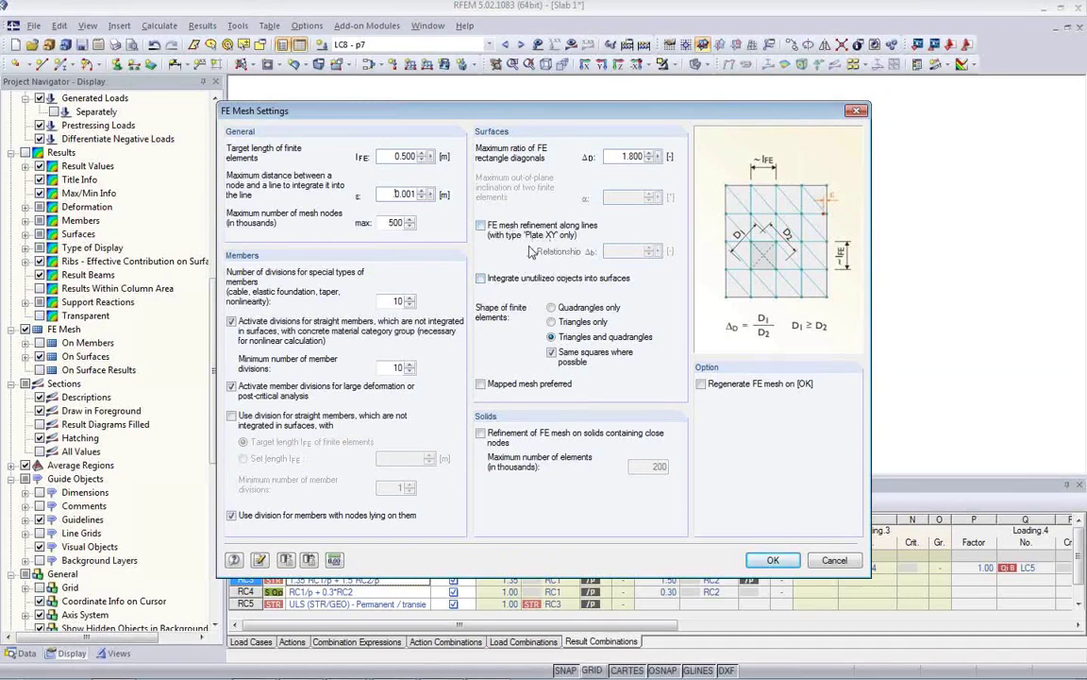
pyautogui.click(480, 226)
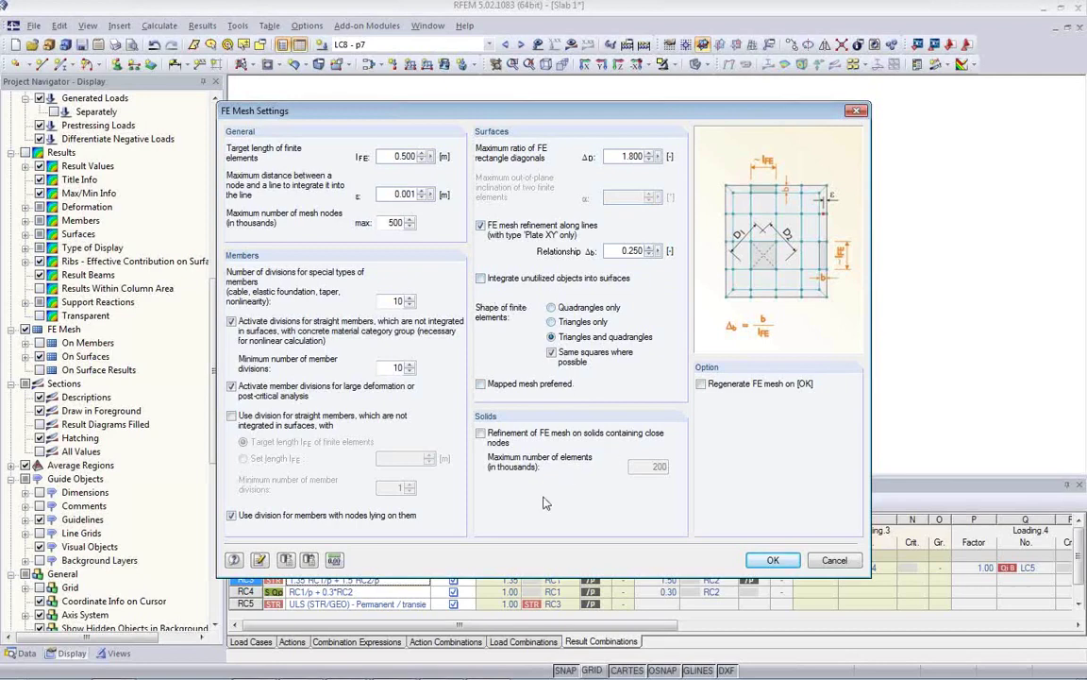
pyautogui.click(773, 561)
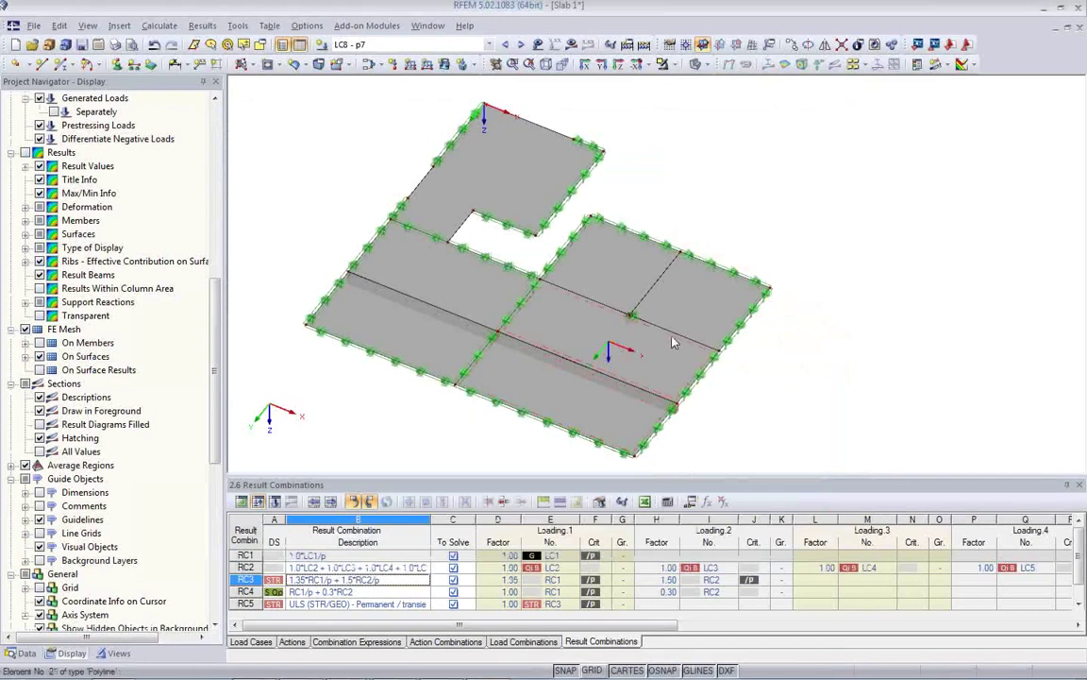
# - Zoom in, switch to wireframe display and select node 6 at the interior support
pyautogui.scroll(6, 628, 316)
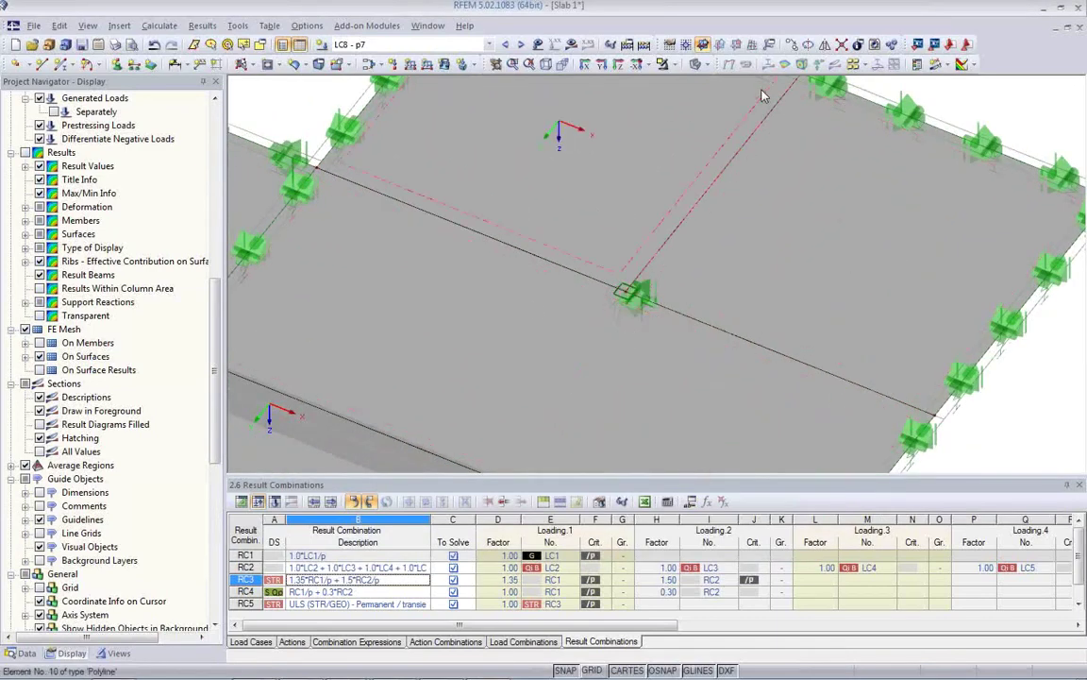
pyautogui.click(694, 64)
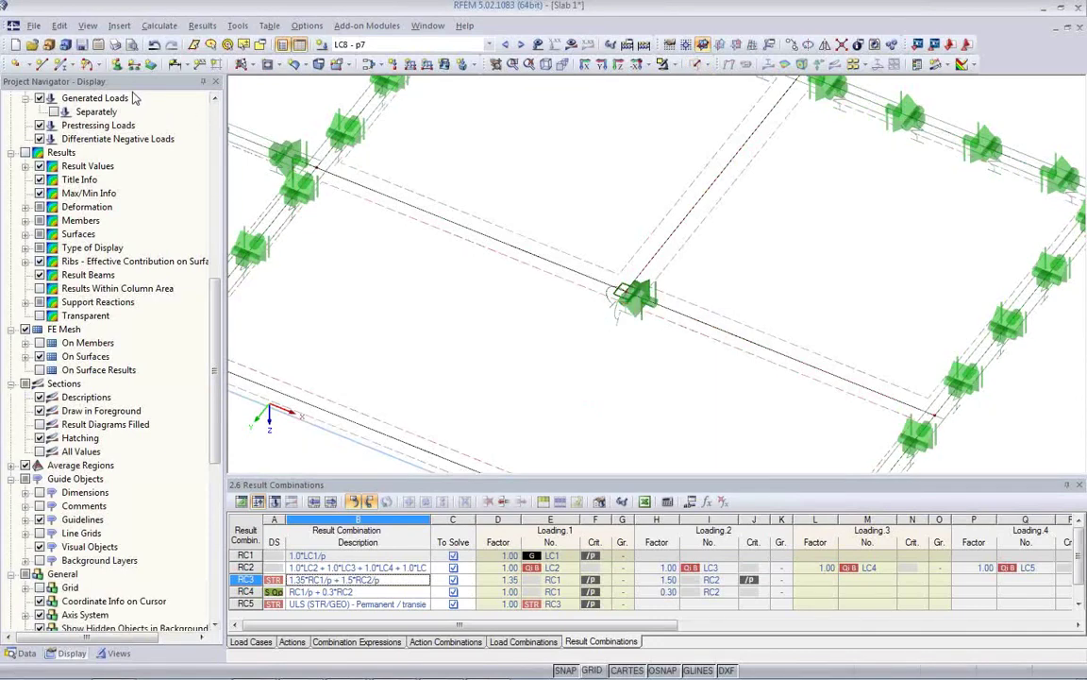
pyautogui.click(624, 295)
pyautogui.rightClick(624, 296)
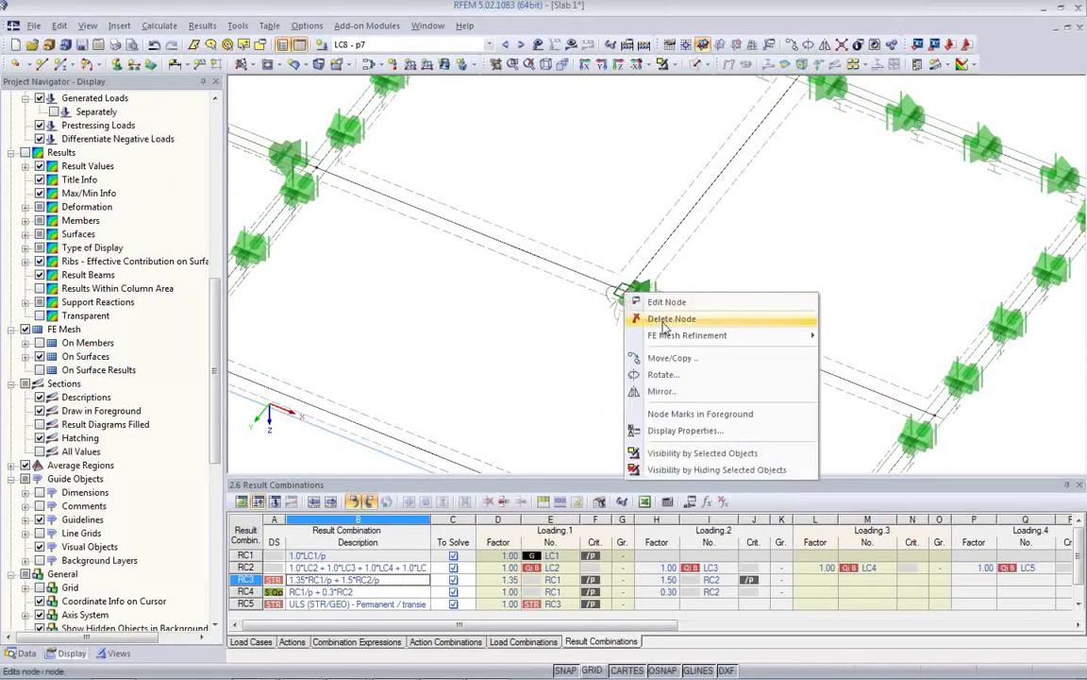
# - Assign node 6 a new rectangular mesh refinement: 0.5 m side, 0.1 m inner element length
pyautogui.moveTo(667, 336)
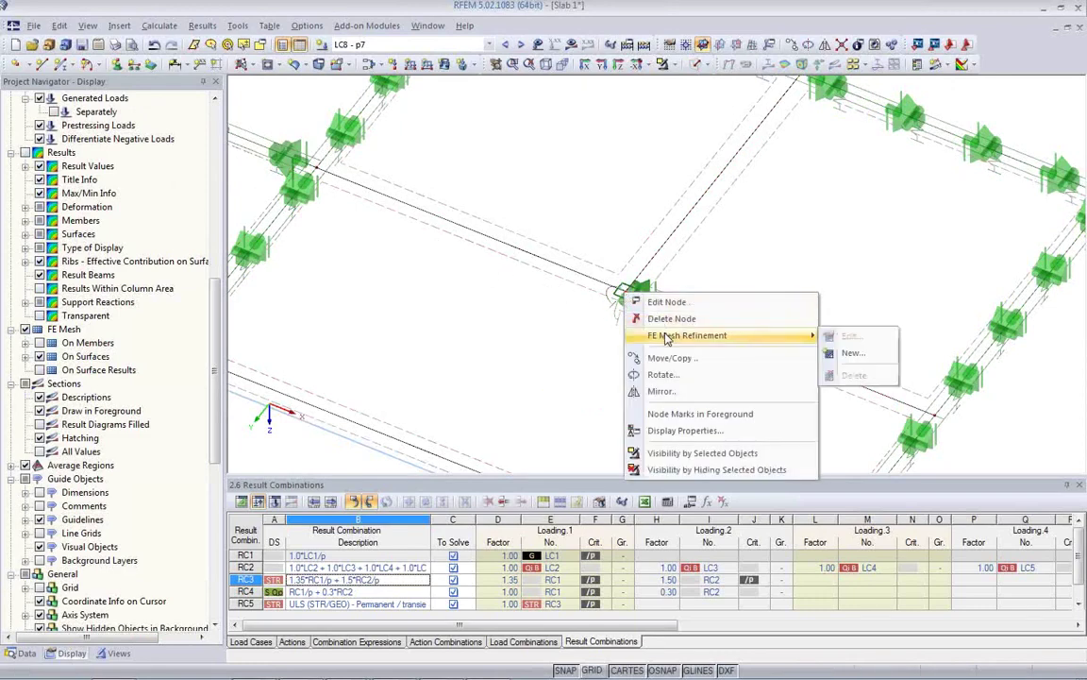
pyautogui.click(853, 353)
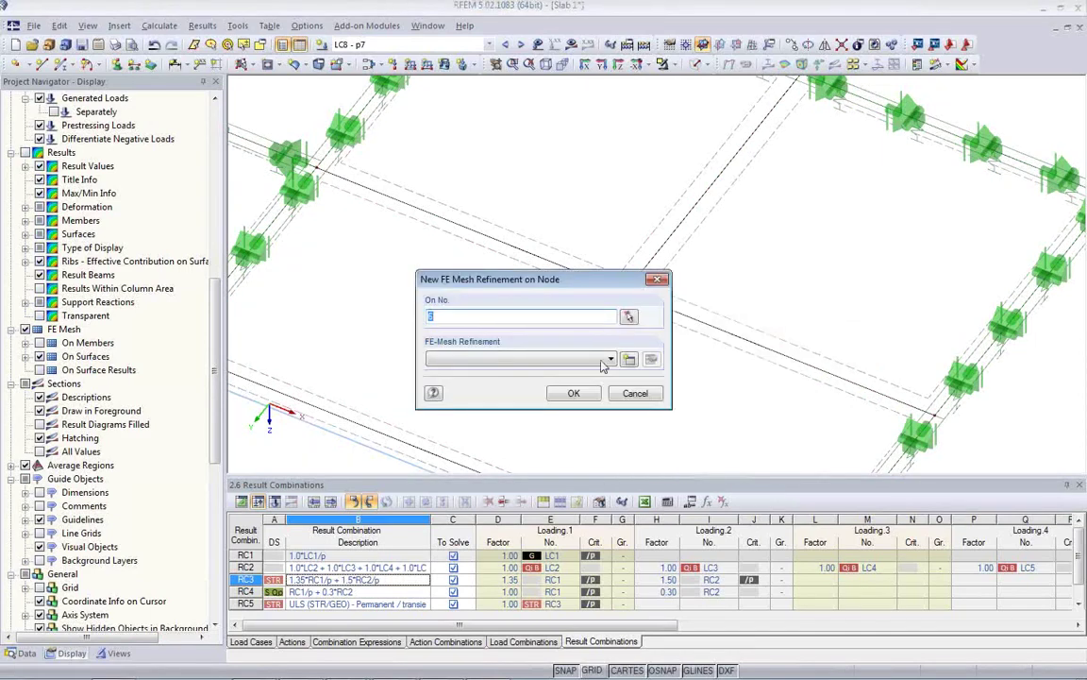
pyautogui.click(629, 361)
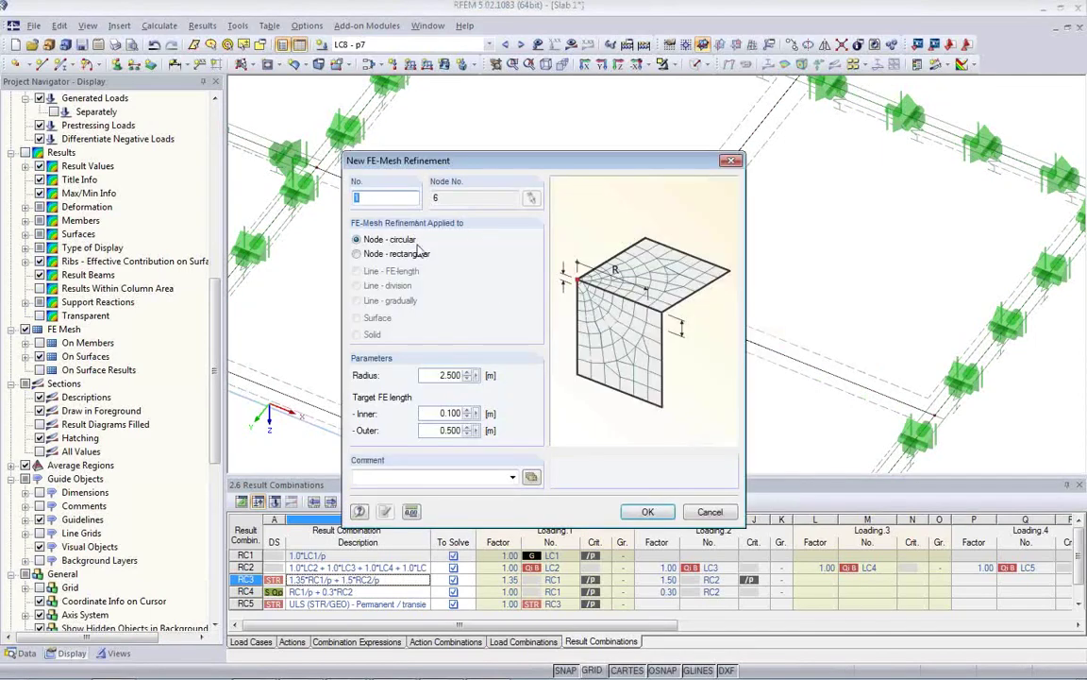
pyautogui.click(357, 253)
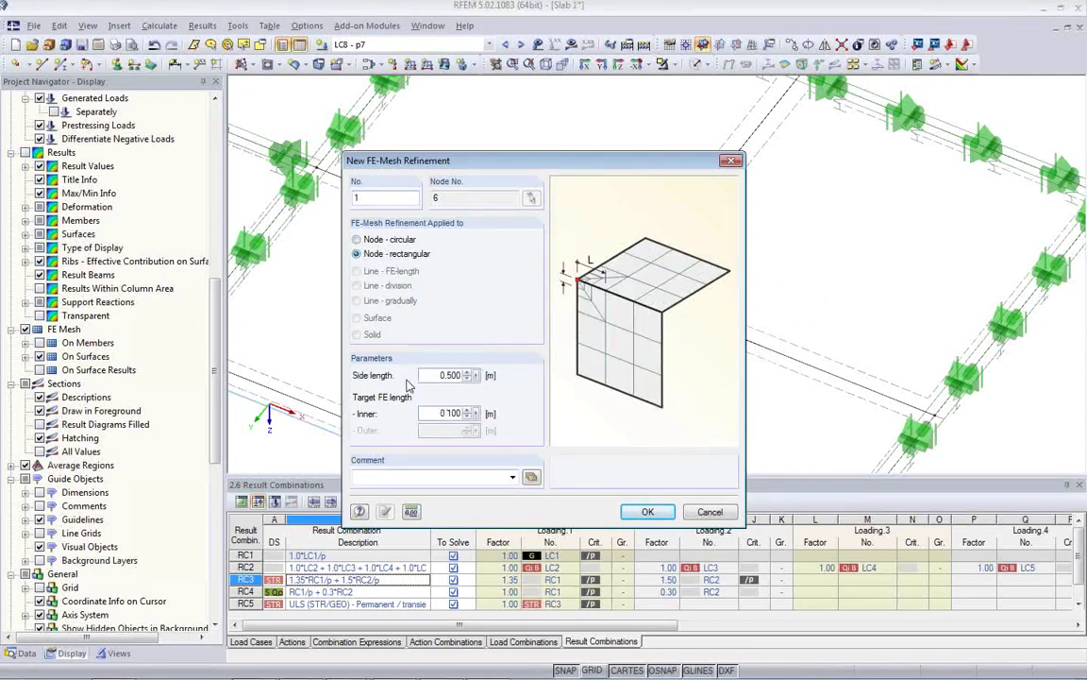
pyautogui.doubleClick(459, 376)
pyautogui.click(436, 375)
pyautogui.doubleClick(451, 375)
pyautogui.click(451, 376)
pyautogui.click(651, 515)
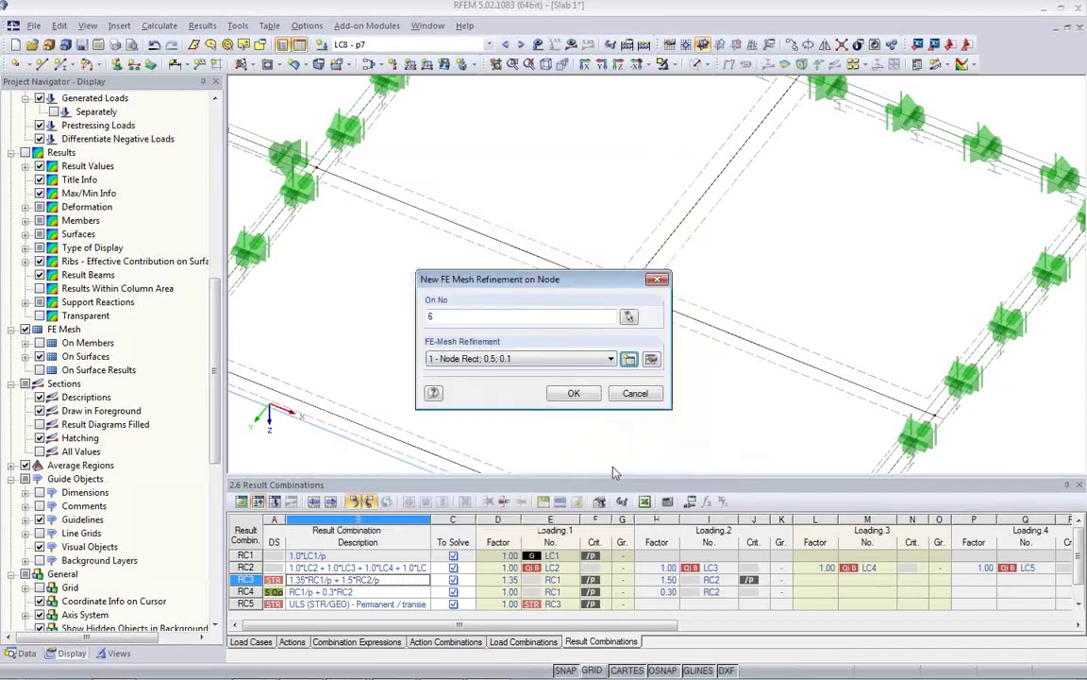
pyautogui.click(574, 393)
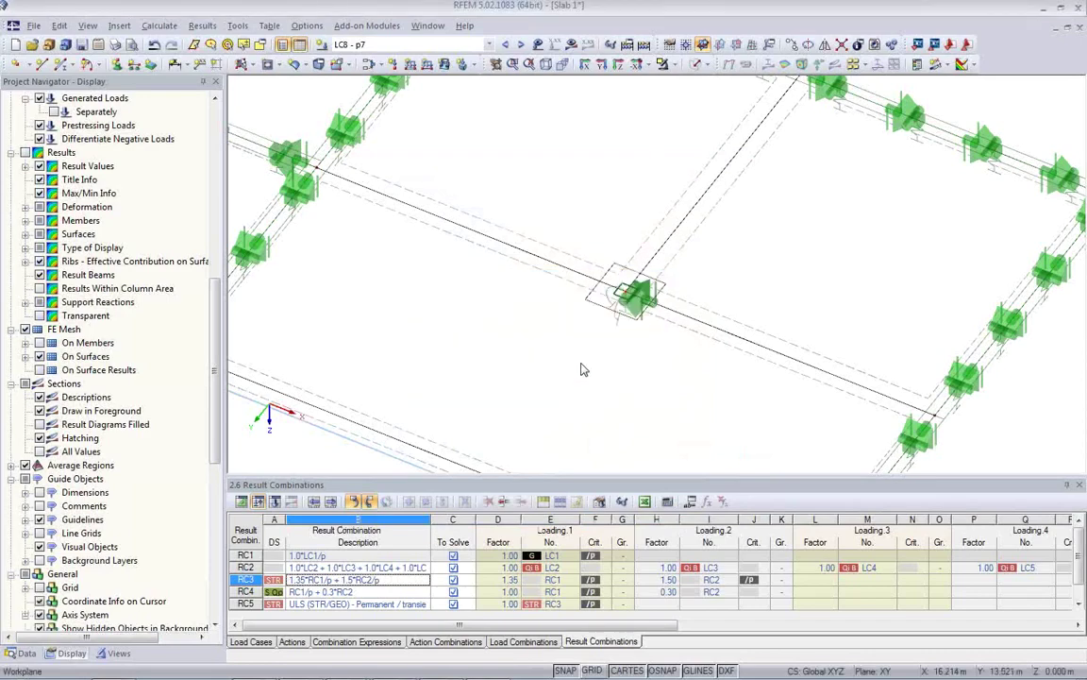
# - Zoom out to the whole slab and run Calculate RFEM Results Only
pyautogui.scroll(-5, 582, 369)
pyautogui.scroll(-3, 645, 305)
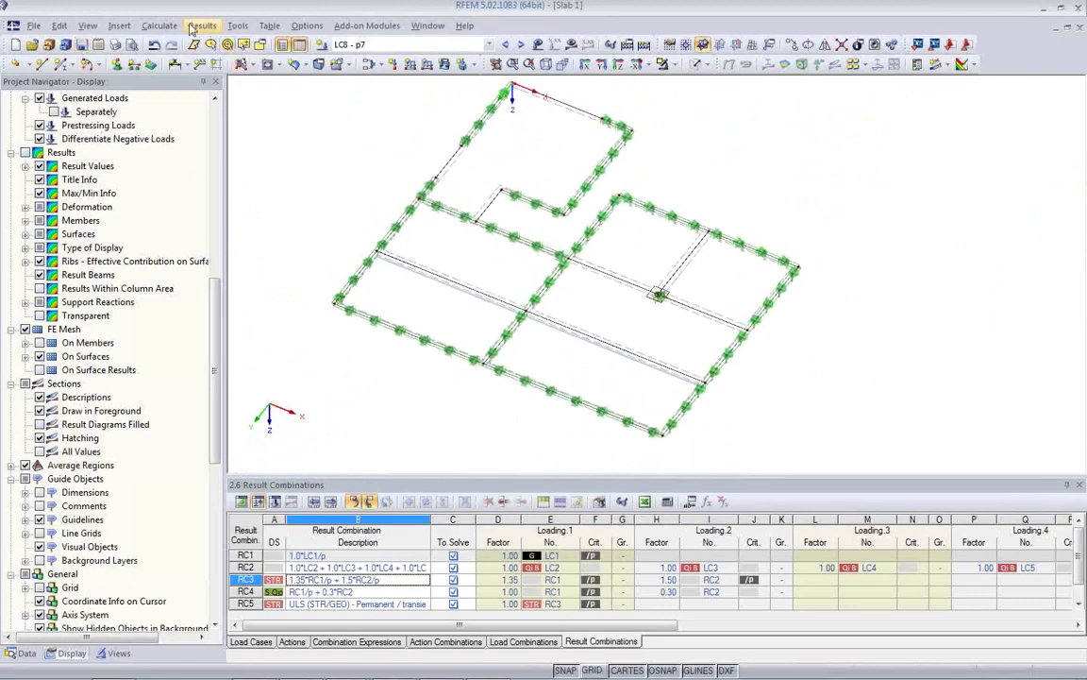
pyautogui.click(160, 26)
pyautogui.click(217, 60)
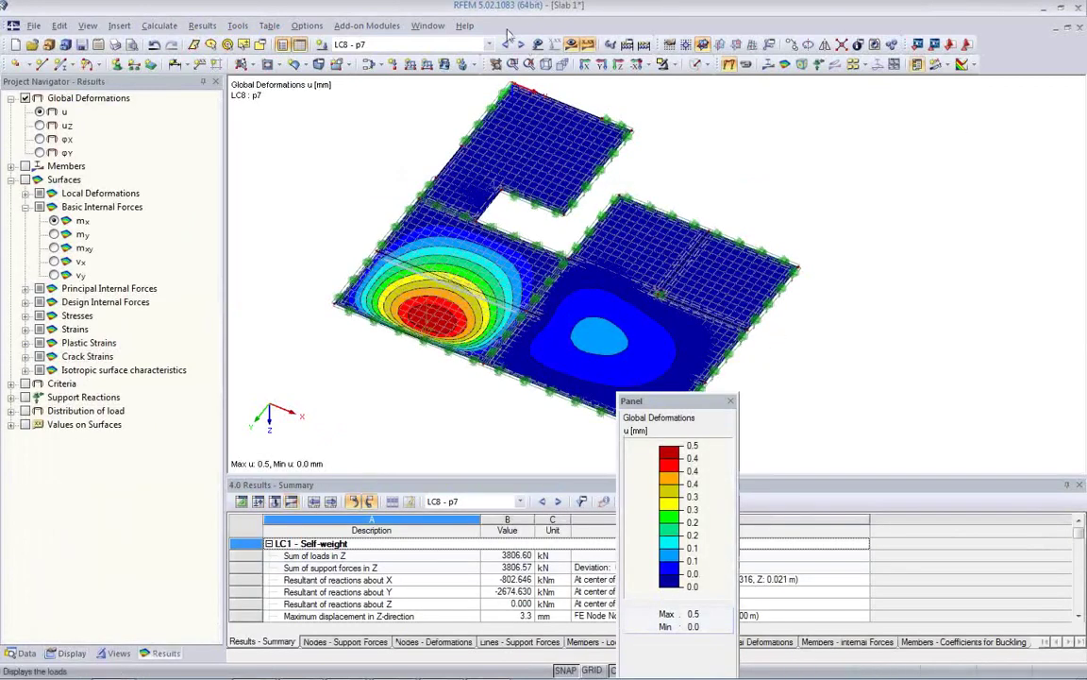
# - Show LC1 Self-weight results, dock the colour scale and shrink the results table
pyautogui.click(462, 45)
pyautogui.click(469, 59)
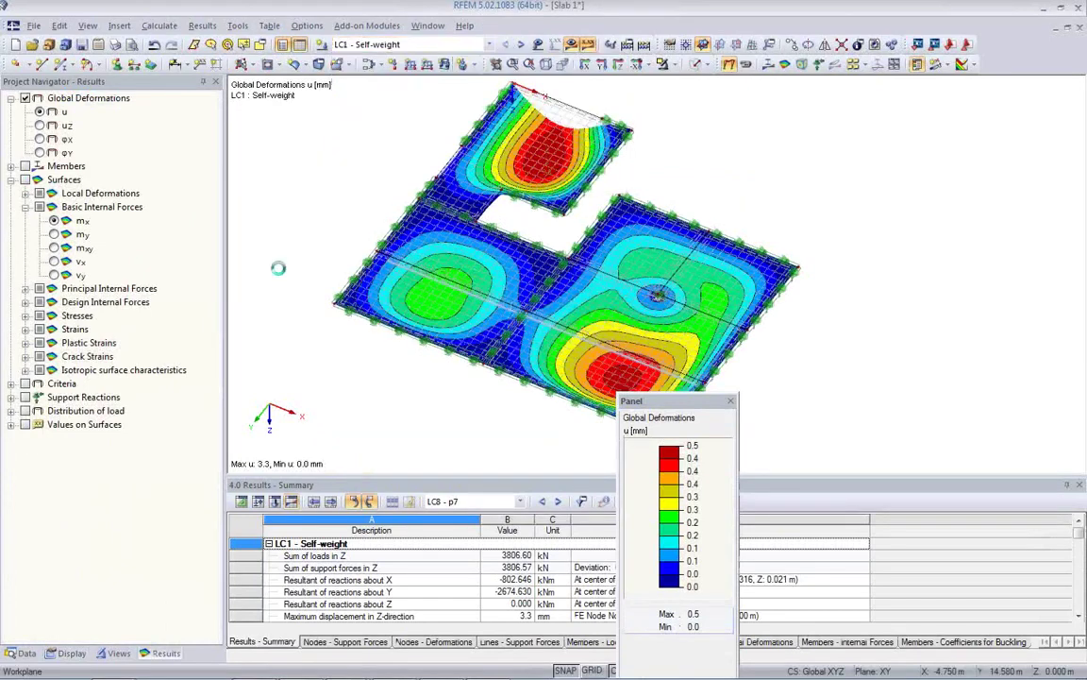
pyautogui.moveTo(704, 408); pyautogui.dragTo(1060, 273)
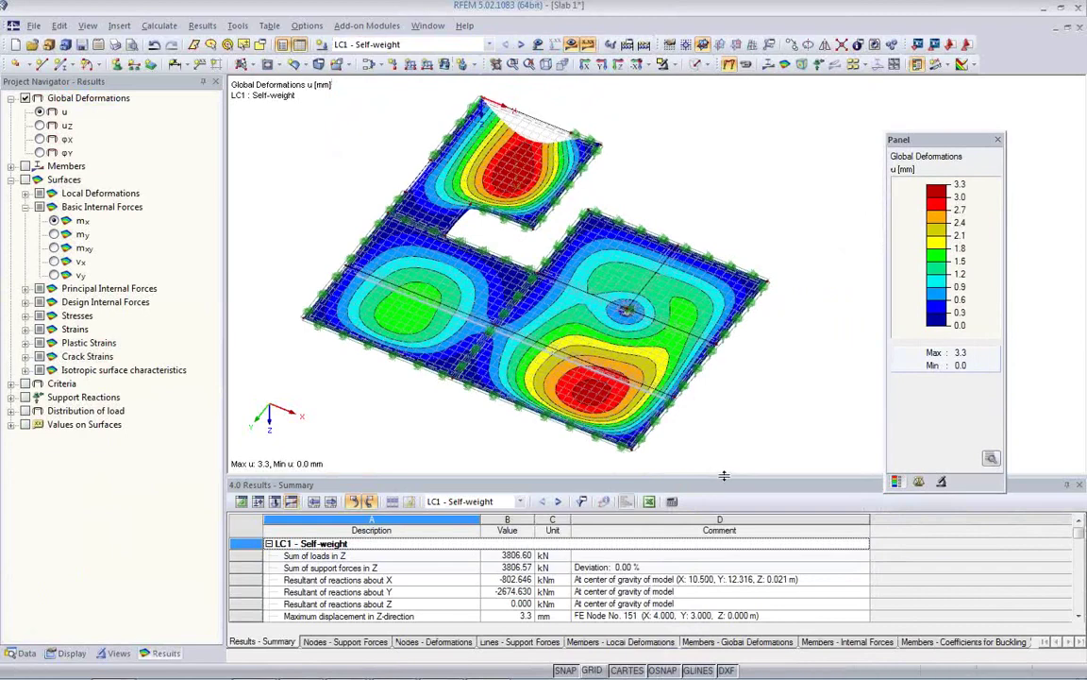
pyautogui.moveTo(716, 545); pyautogui.dragTo(697, 486)
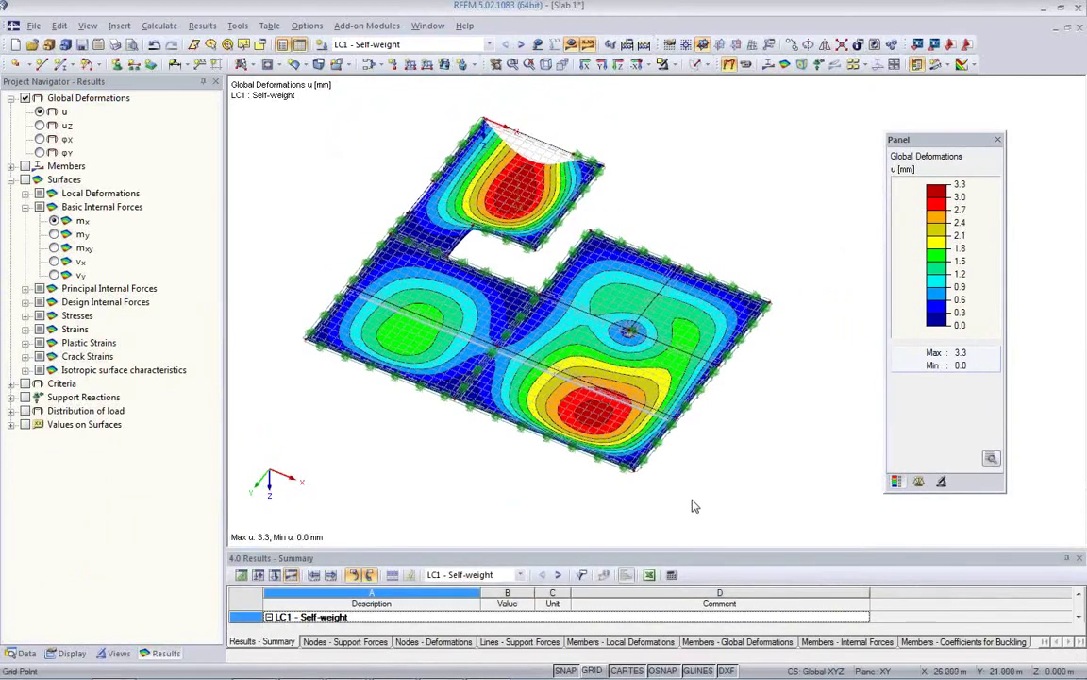
# - Plot the surface mx moments in a top plan view of the slab
pyautogui.click(783, 66)
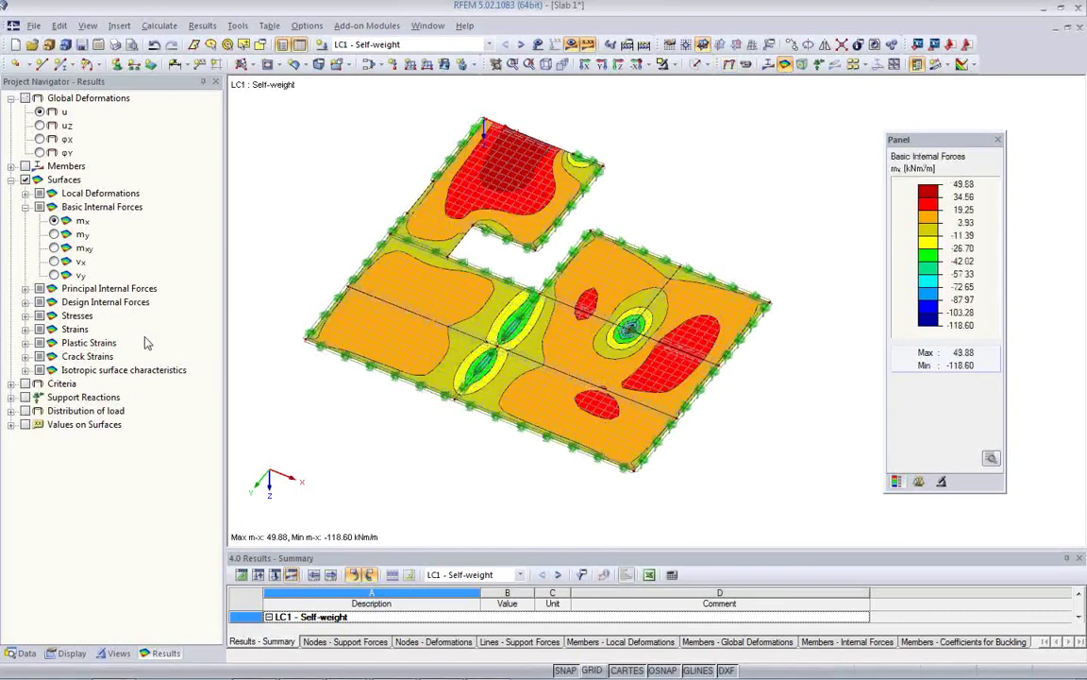
pyautogui.click(621, 65)
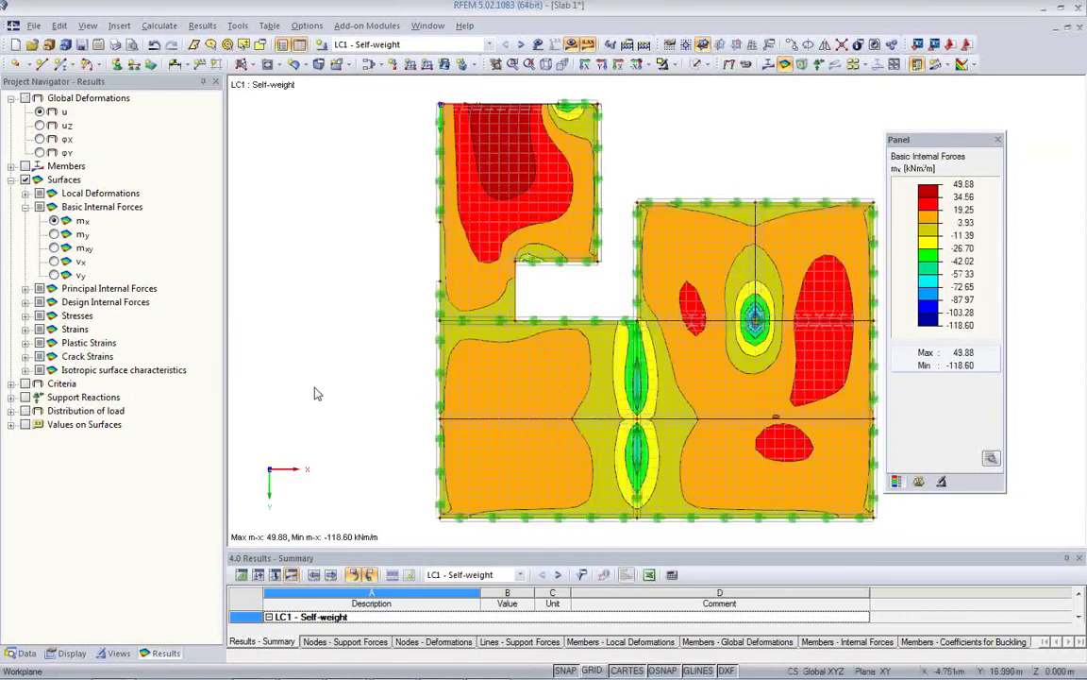
pyautogui.moveTo(593, 419); pyautogui.dragTo(545, 419, button='middle')
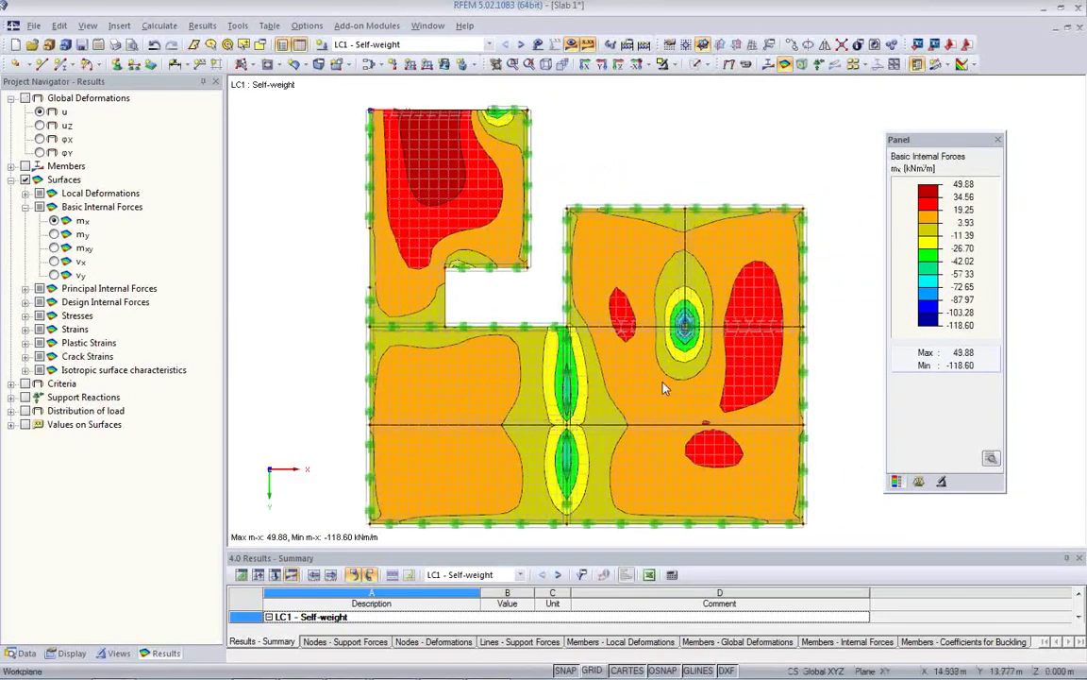
pyautogui.click(72, 653)
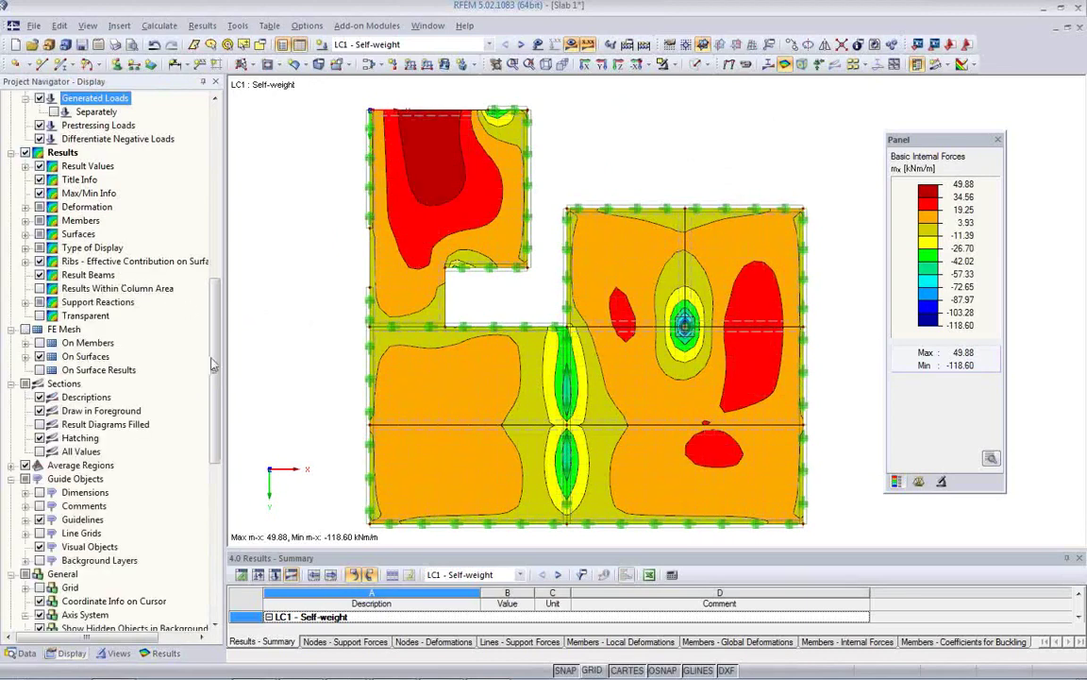
# - Hide the line-support symbols and recentre the slab plot
pyautogui.moveTo(214, 336); pyautogui.dragTo(212, 164)
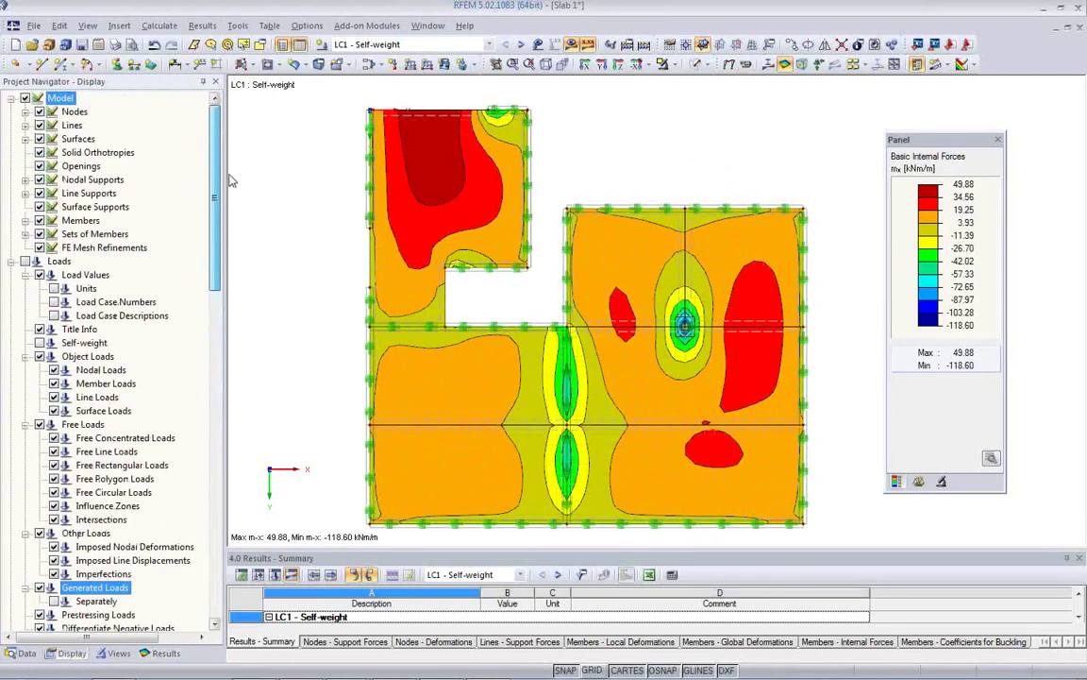
pyautogui.click(38, 192)
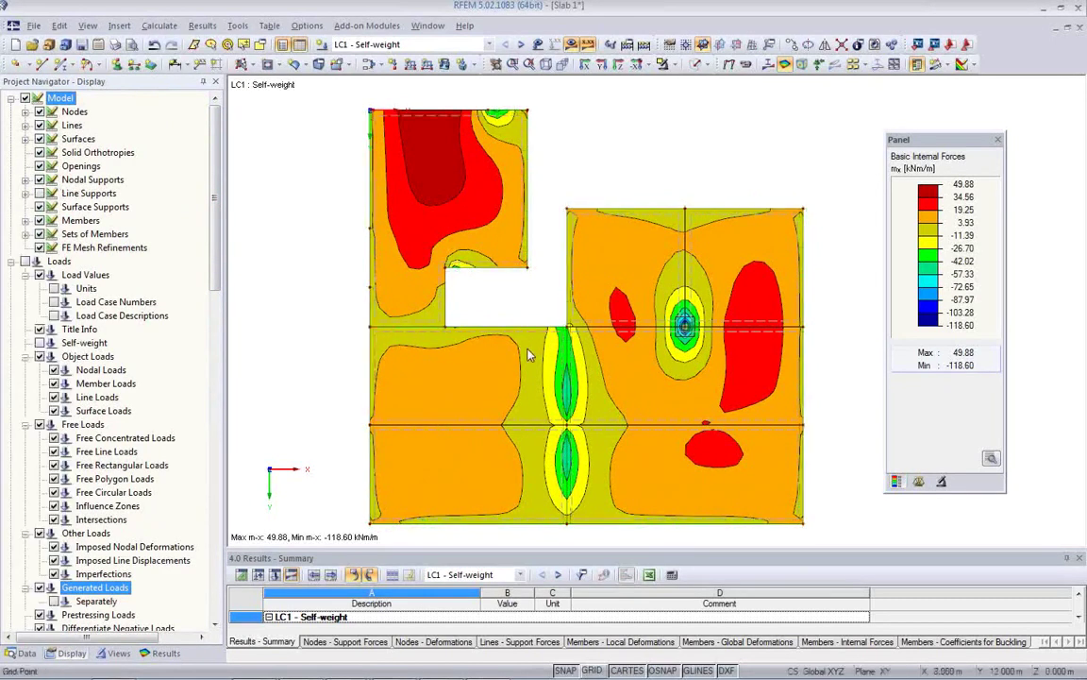
pyautogui.moveTo(549, 366); pyautogui.dragTo(543, 360, button='middle')
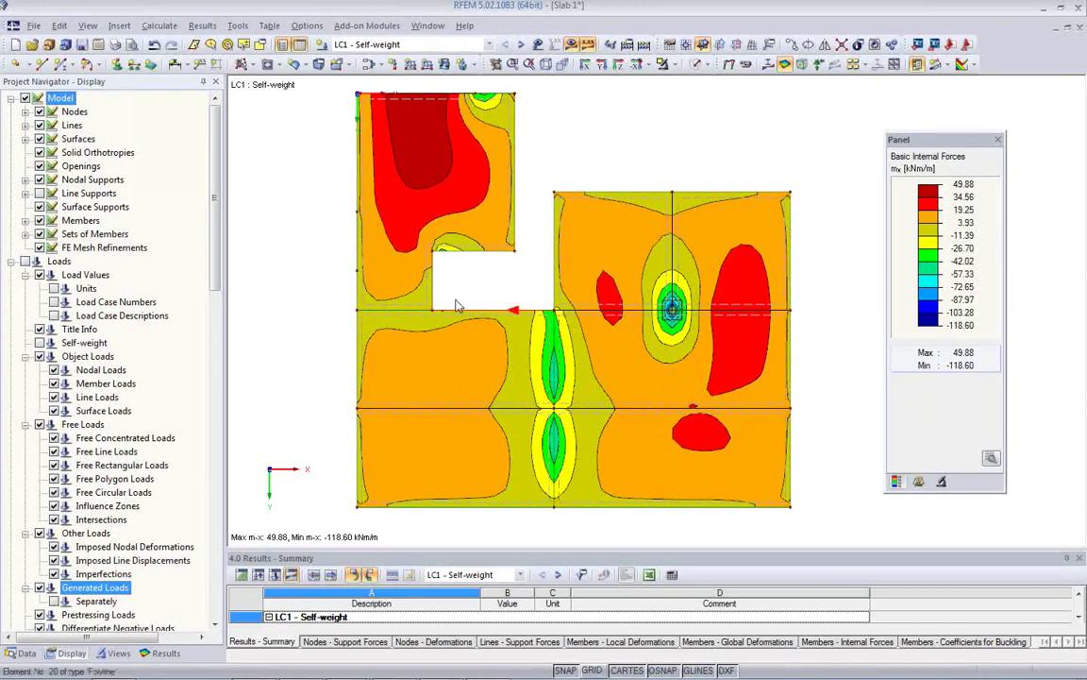
pyautogui.scroll(-1, 466, 293)
pyautogui.moveTo(470, 293); pyautogui.dragTo(490, 316, button='middle')
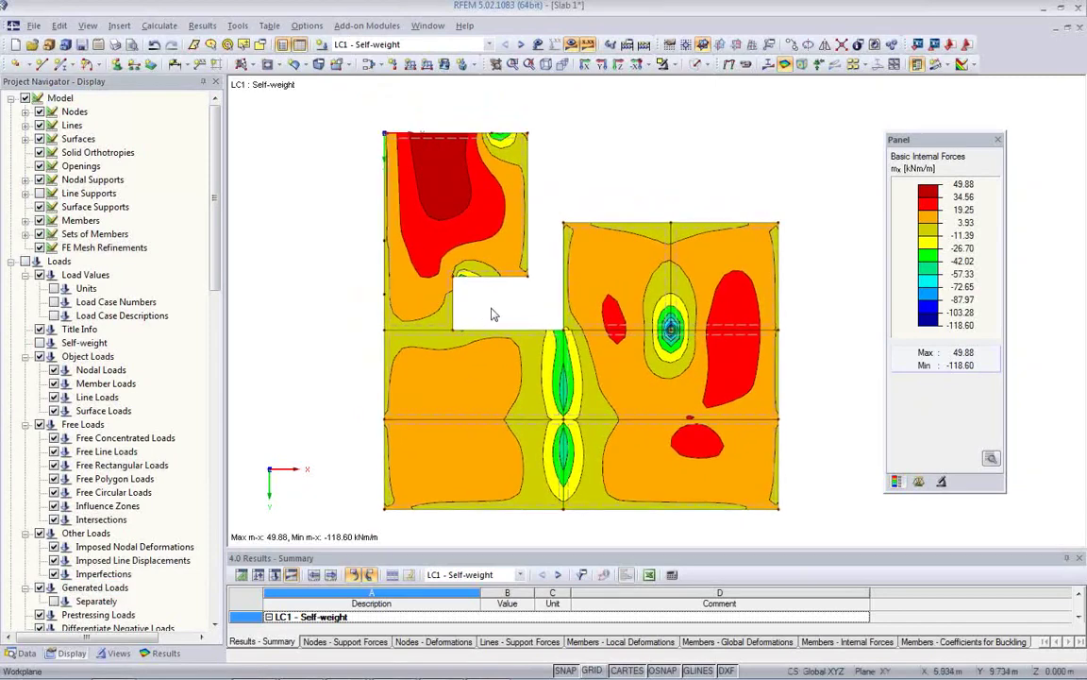
# - Review the my and mxy moment plots, return to mx, and reposition the legend
pyautogui.click(162, 652)
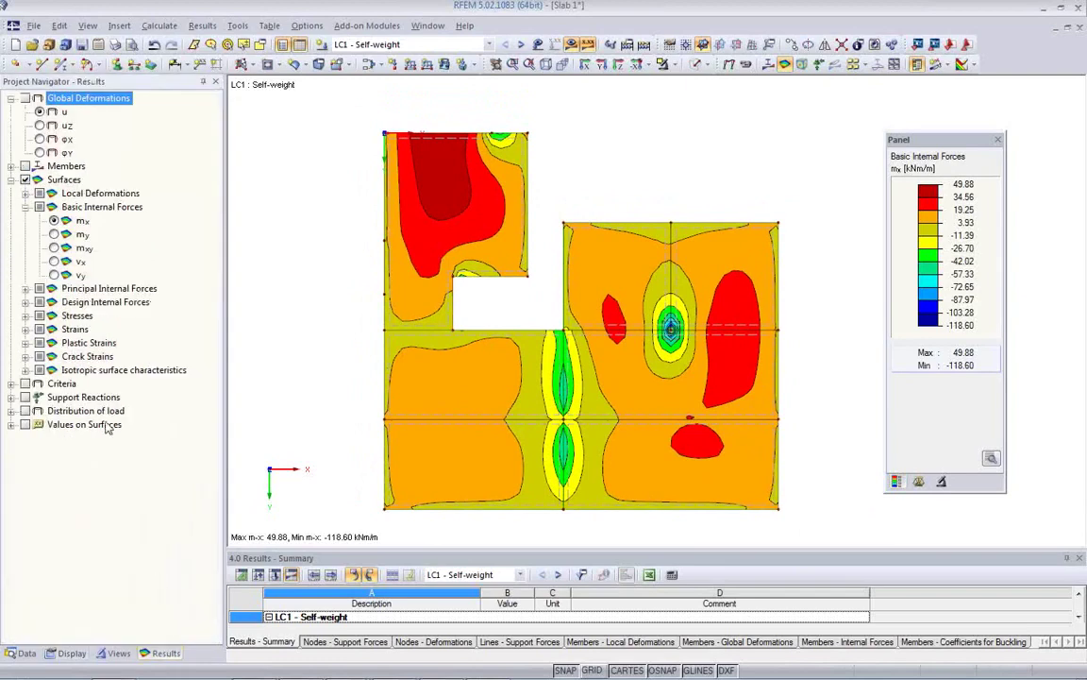
pyautogui.click(55, 234)
pyautogui.click(54, 247)
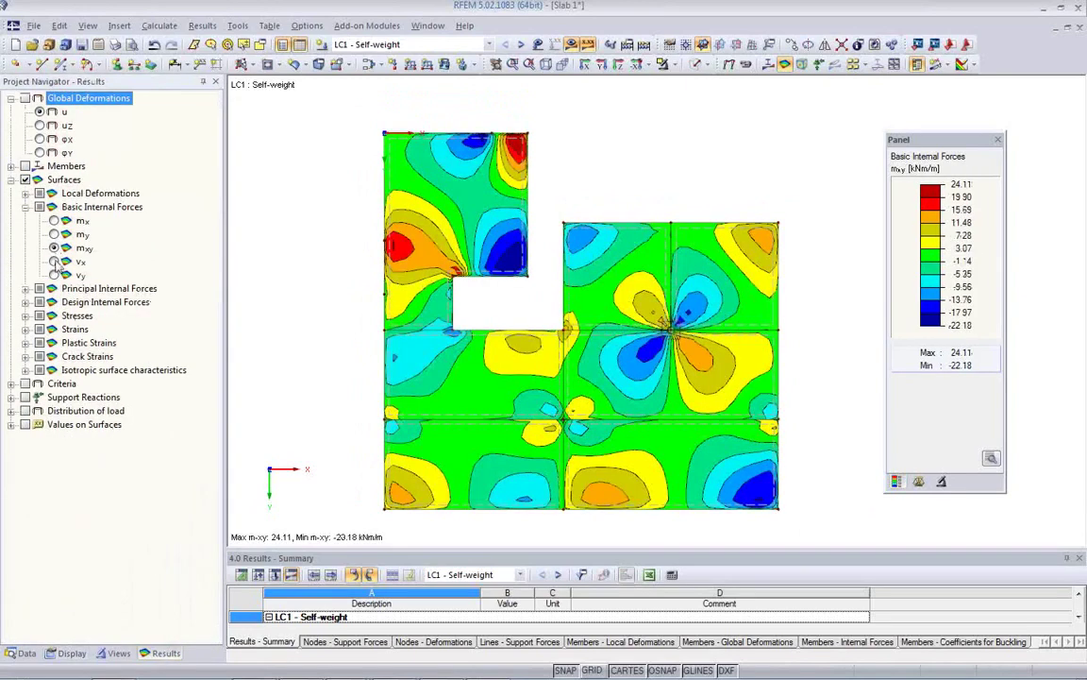
pyautogui.click(53, 221)
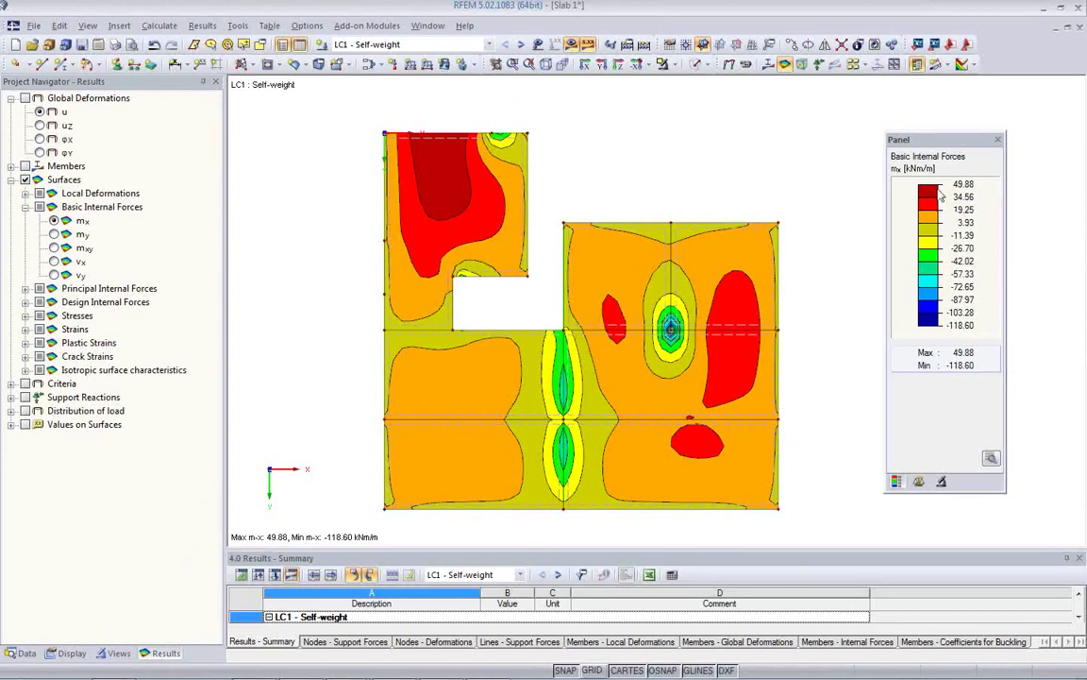
pyautogui.moveTo(930, 140); pyautogui.dragTo(877, 120)
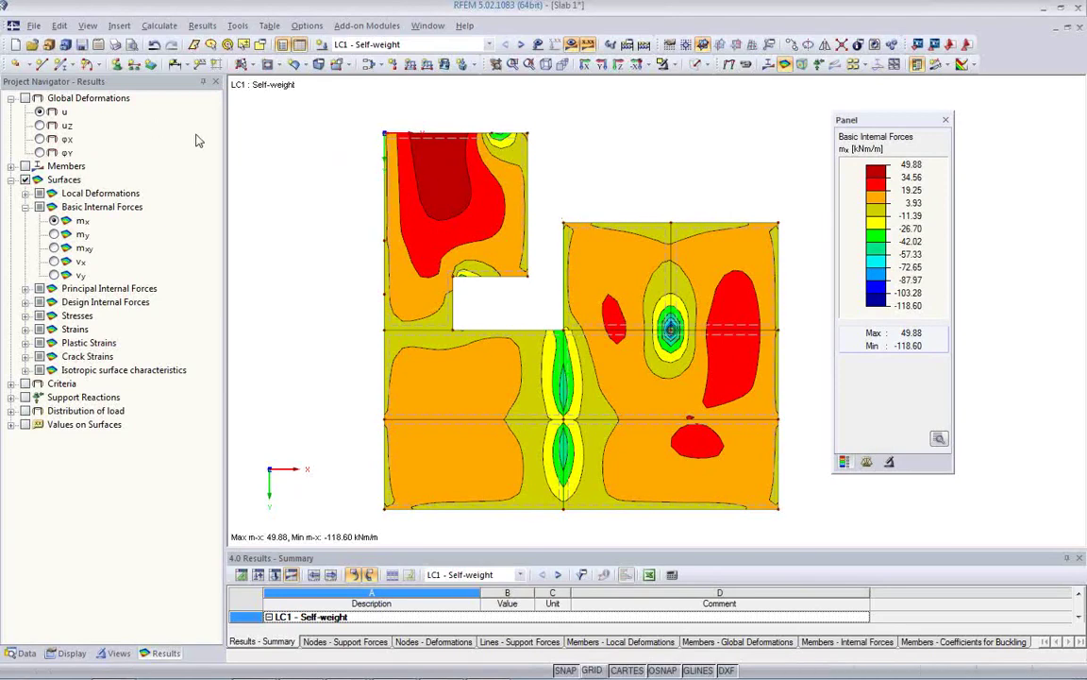
# - Set up a mass graphic printout of results for selected load cases and open the picker
pyautogui.click(114, 44)
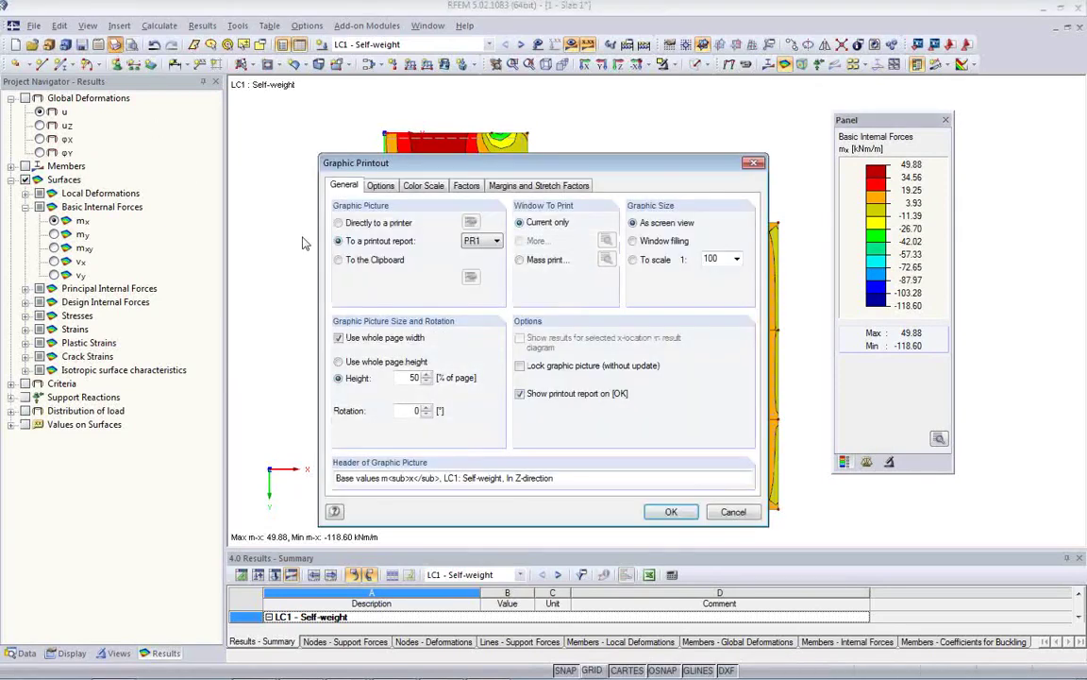
pyautogui.click(520, 260)
pyautogui.click(607, 261)
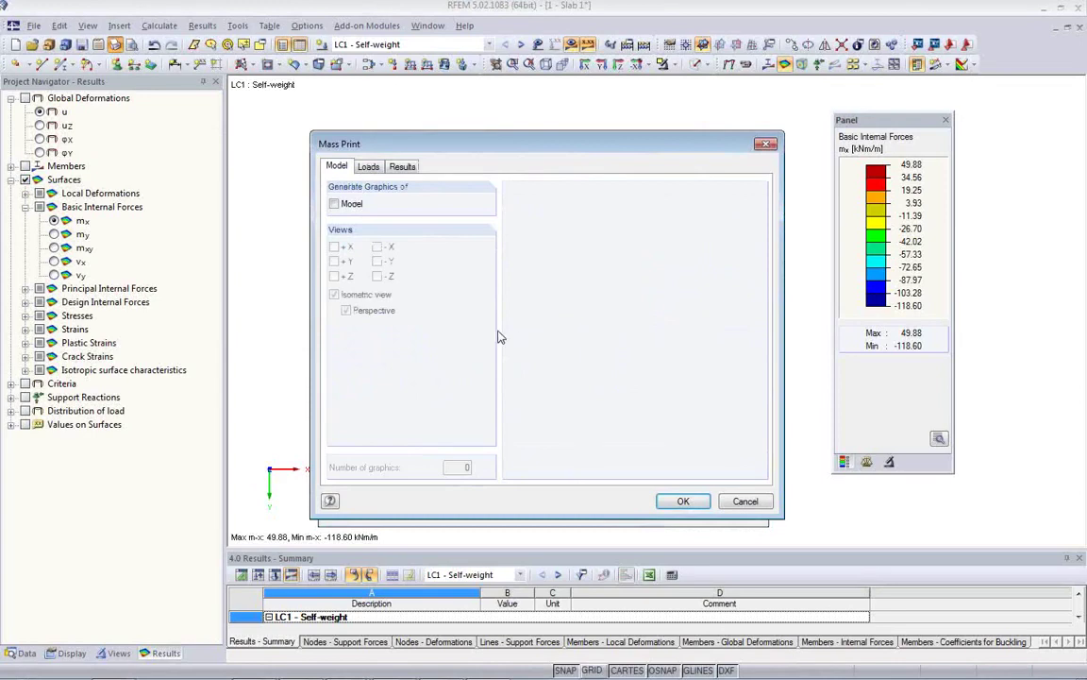
pyautogui.click(402, 166)
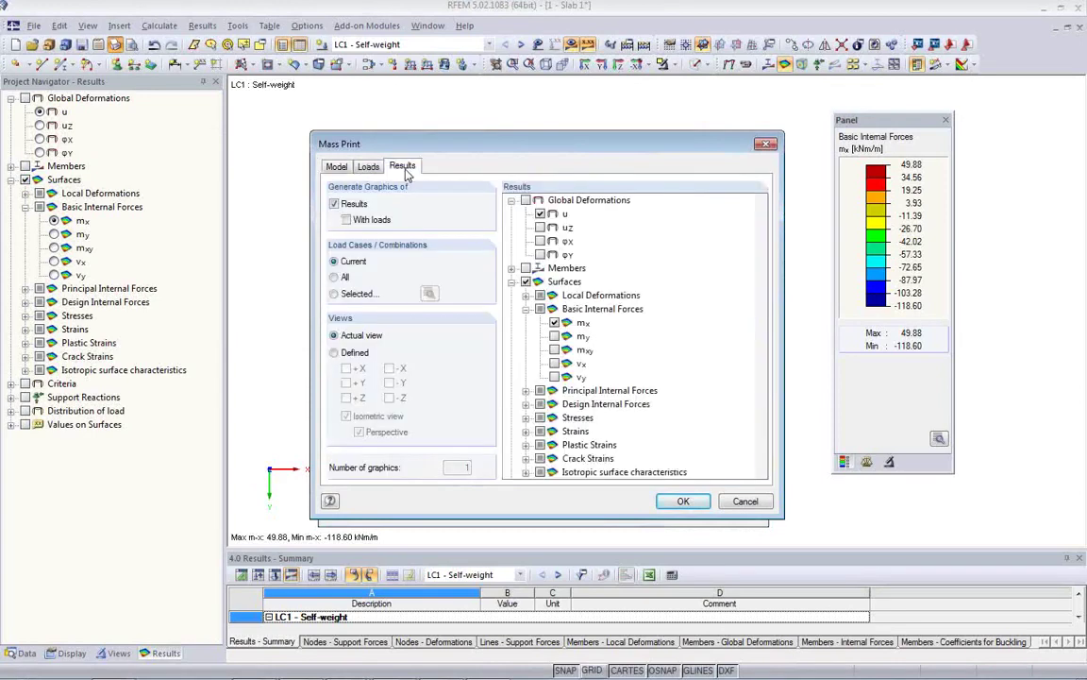
pyautogui.click(335, 294)
pyautogui.click(428, 294)
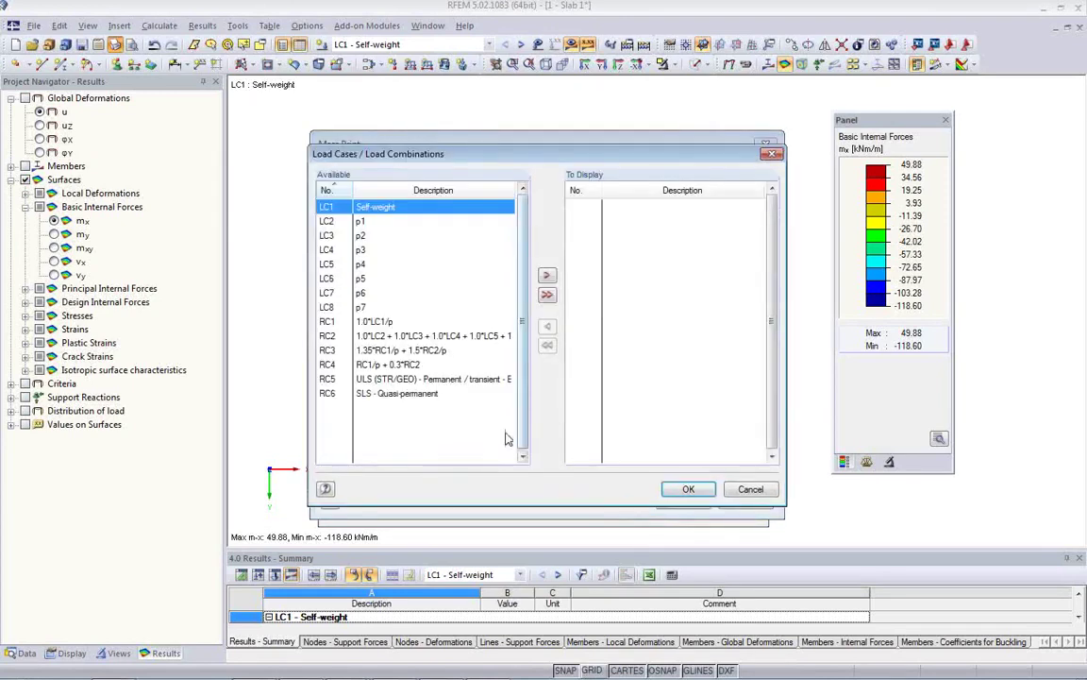
# - Add combinations RC5 and RC6 to the print selection
pyautogui.doubleClick(398, 378)
pyautogui.doubleClick(398, 378)
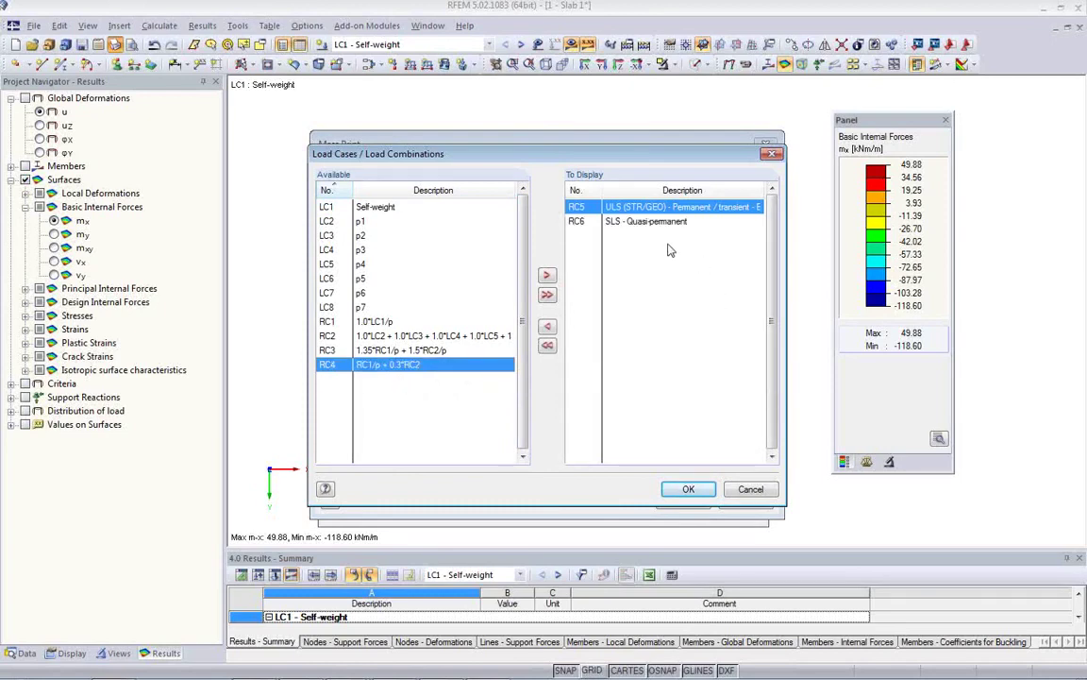
pyautogui.click(686, 491)
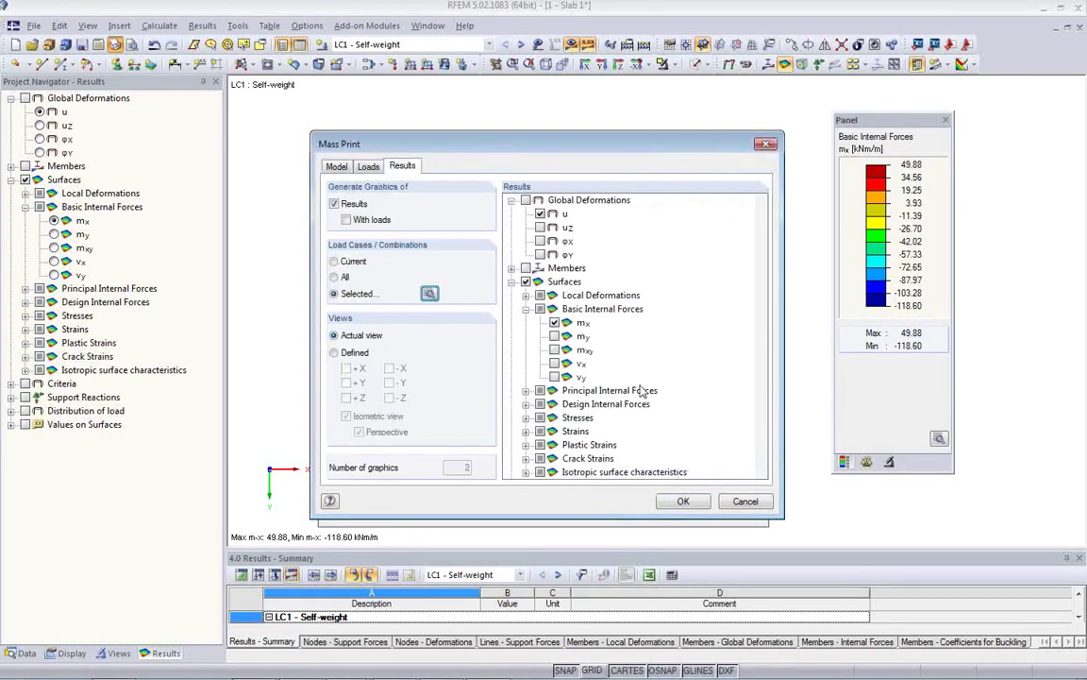
# - Include my, mxy, vx and vy and print to PR1 without opening the report
pyautogui.click(554, 336)
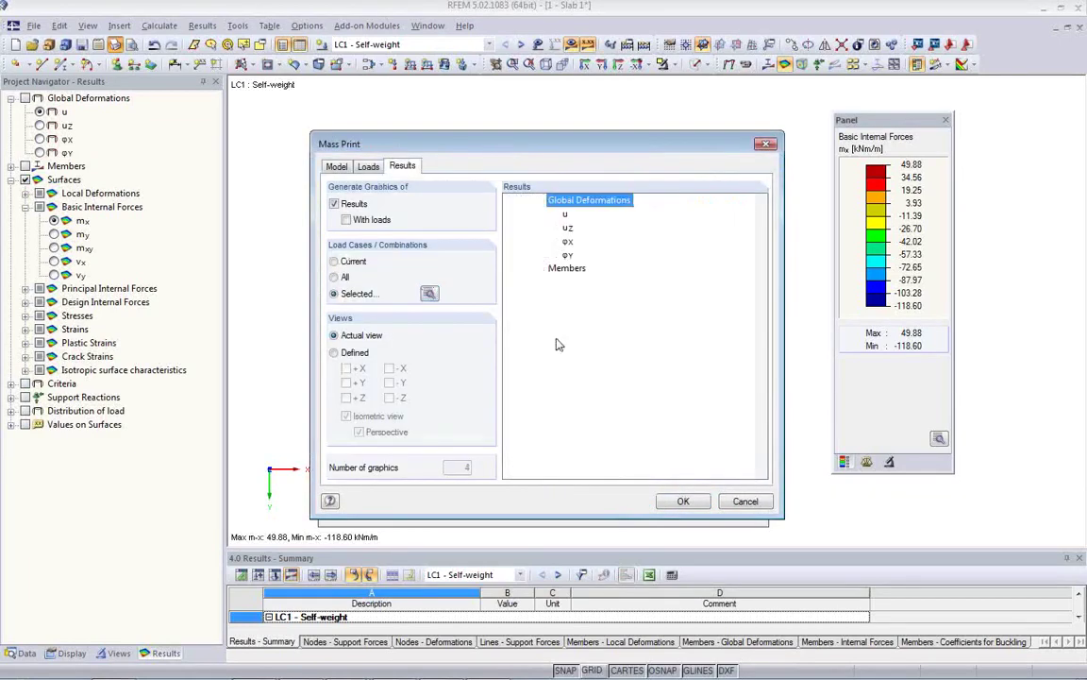
pyautogui.click(554, 349)
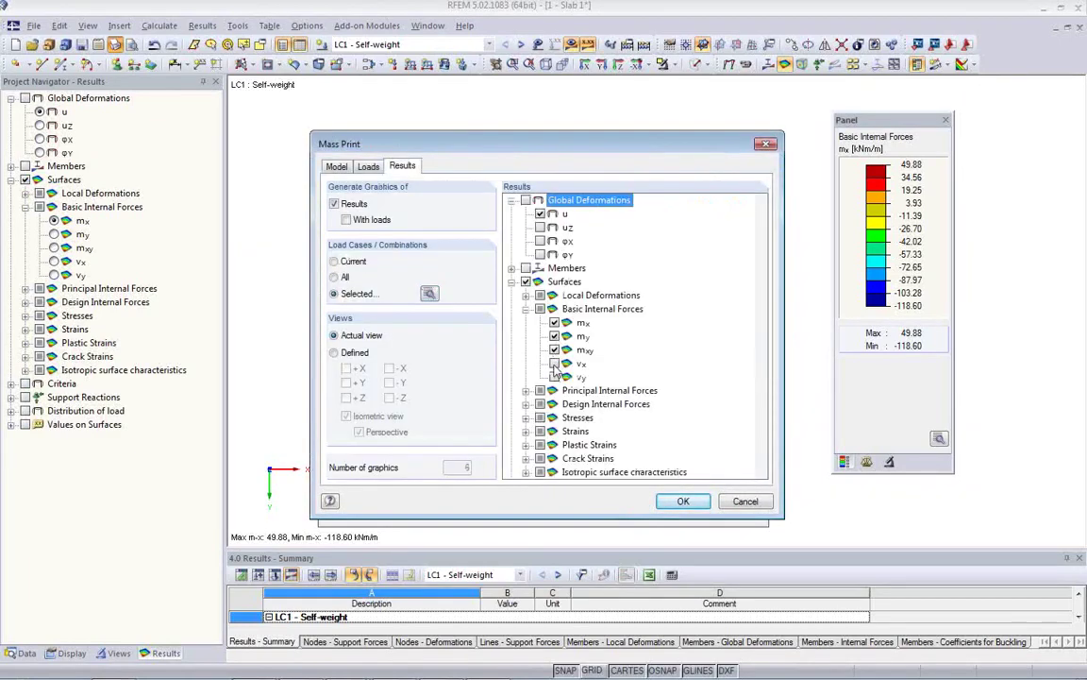
pyautogui.click(554, 363)
pyautogui.click(554, 377)
pyautogui.scroll(-1, 727, 358)
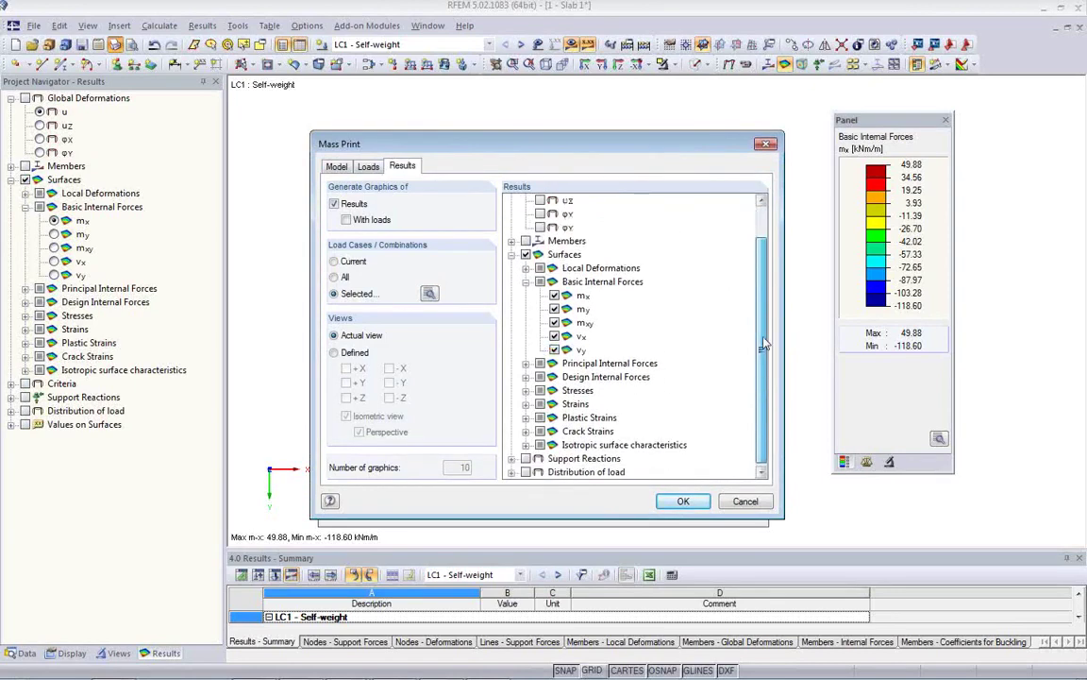
pyautogui.scroll(1, 764, 346)
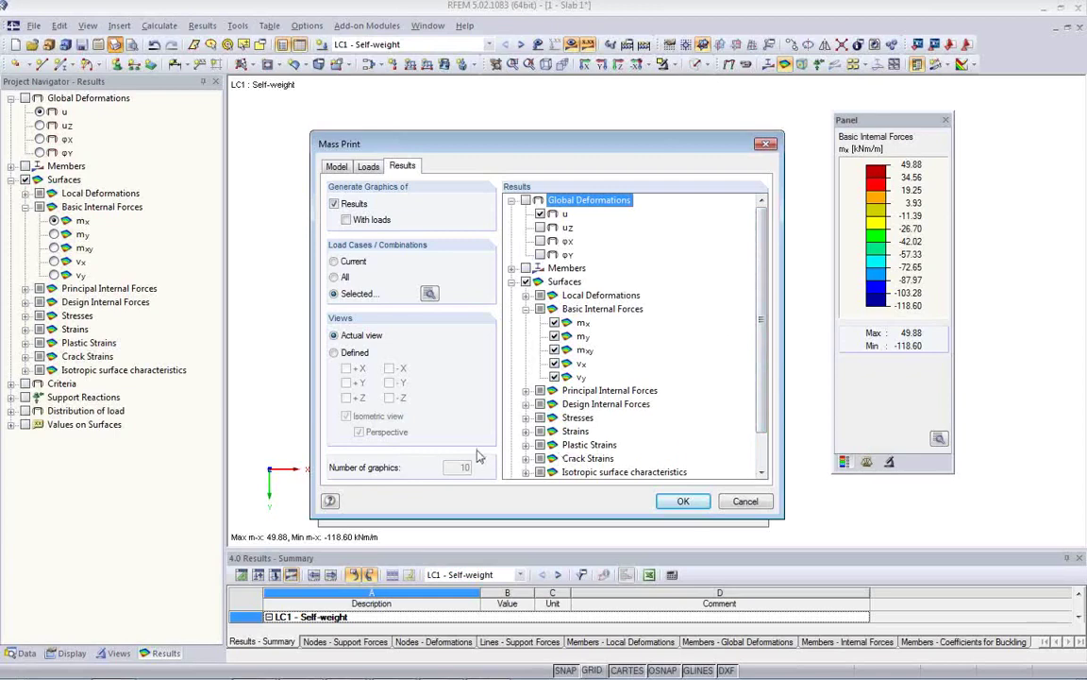
pyautogui.click(667, 504)
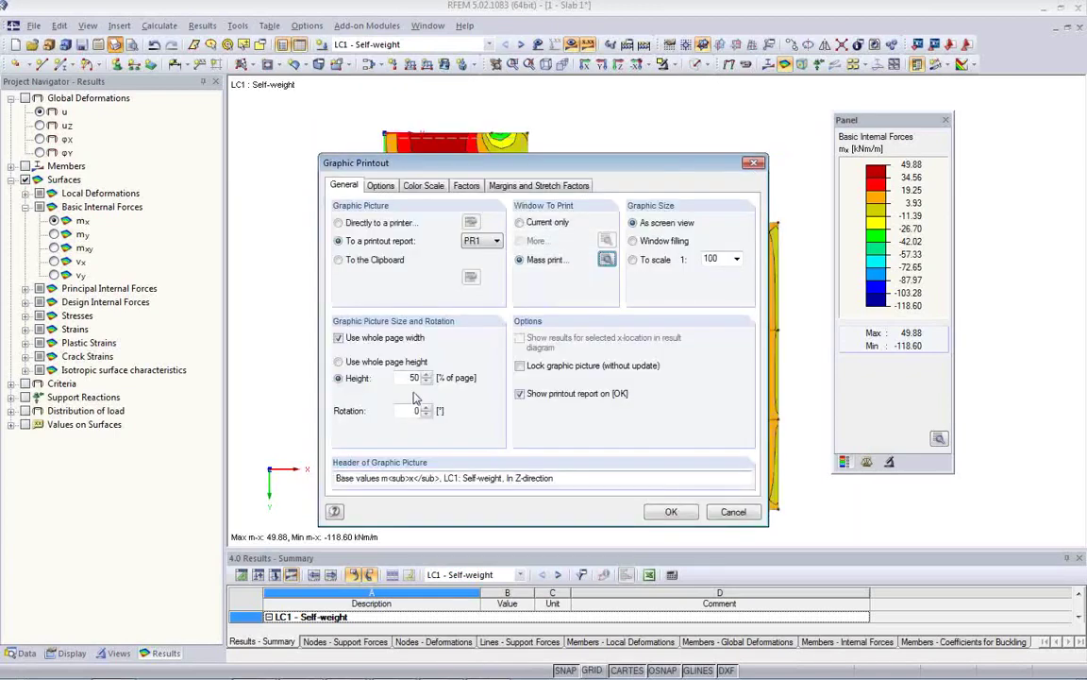
pyautogui.click(520, 394)
pyautogui.click(670, 514)
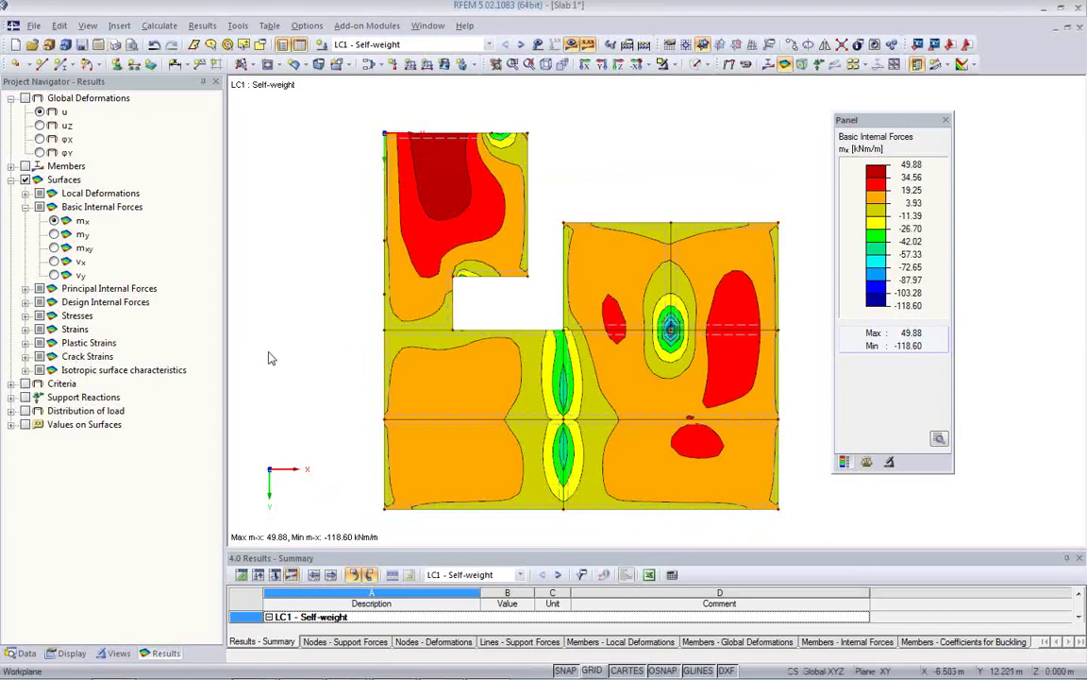
# - Replace the coloured surface results with LC1 support reactions in exact top plan view
pyautogui.click(784, 66)
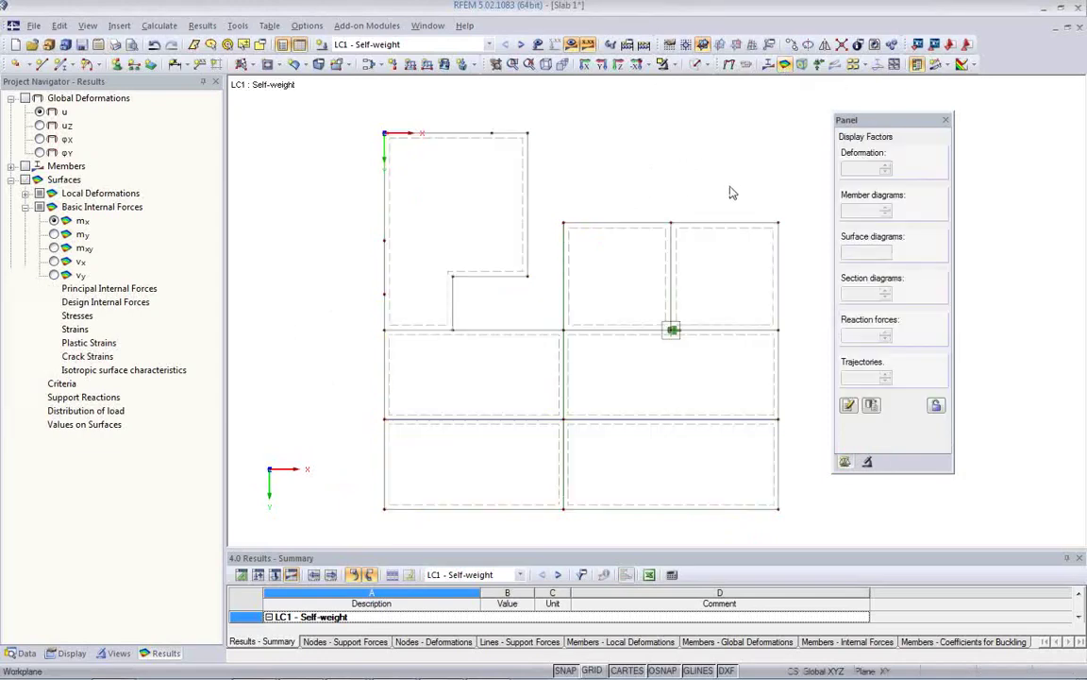
pyautogui.click(819, 66)
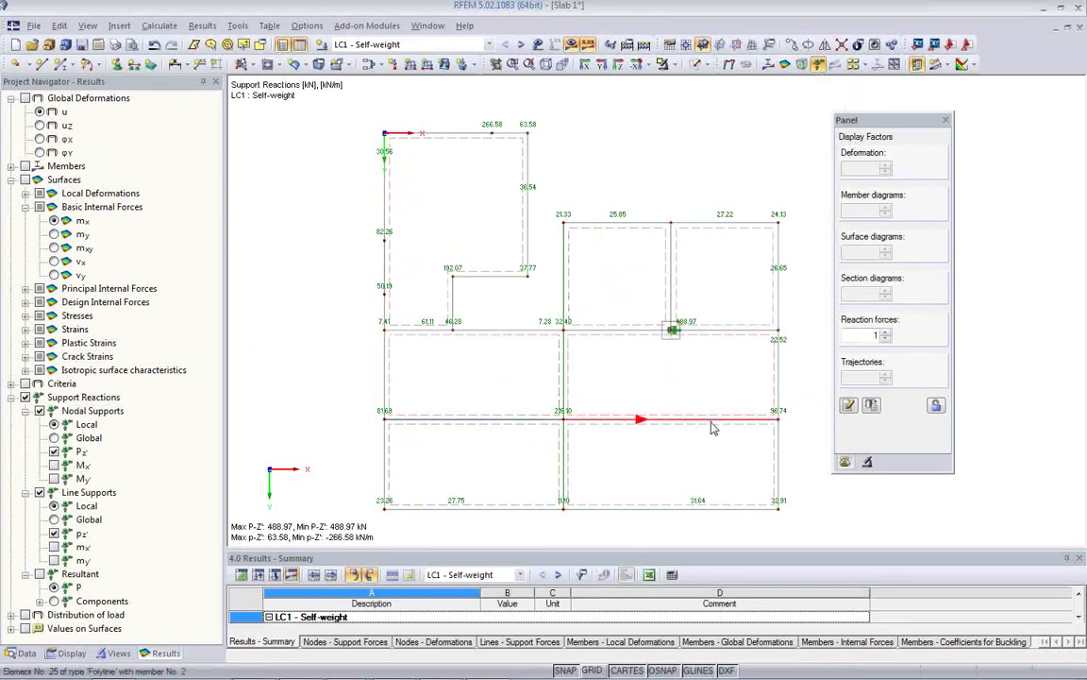
pyautogui.keyDown('ctrl'); pyautogui.moveTo(709, 437); pyautogui.dragTo(680, 374, button='middle'); pyautogui.keyUp('ctrl')
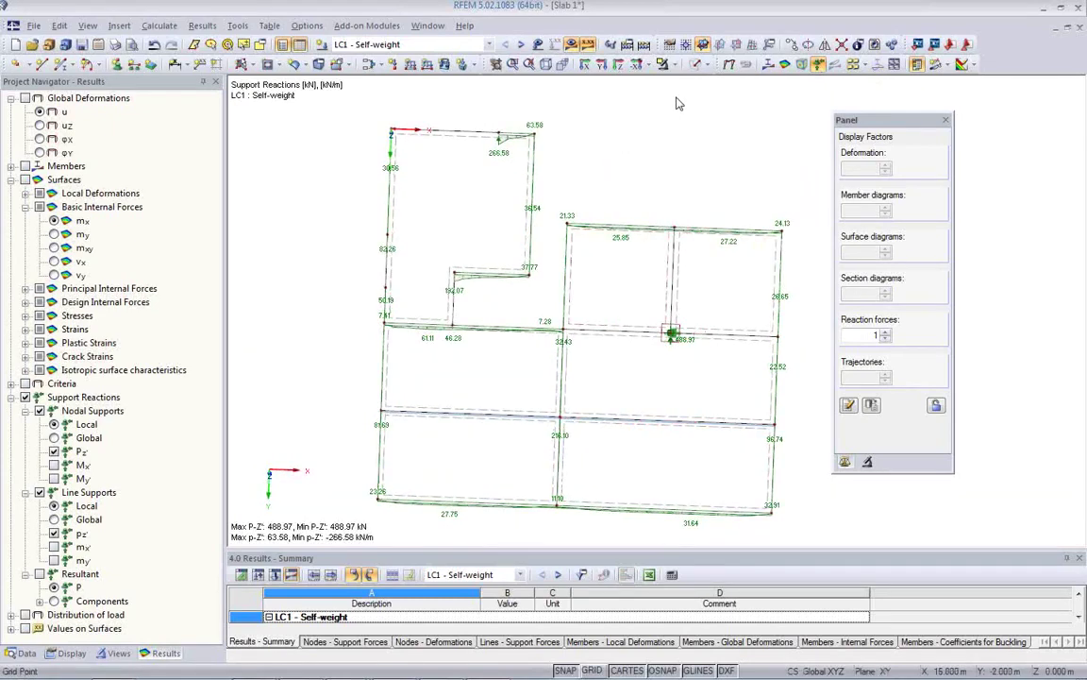
pyautogui.click(619, 64)
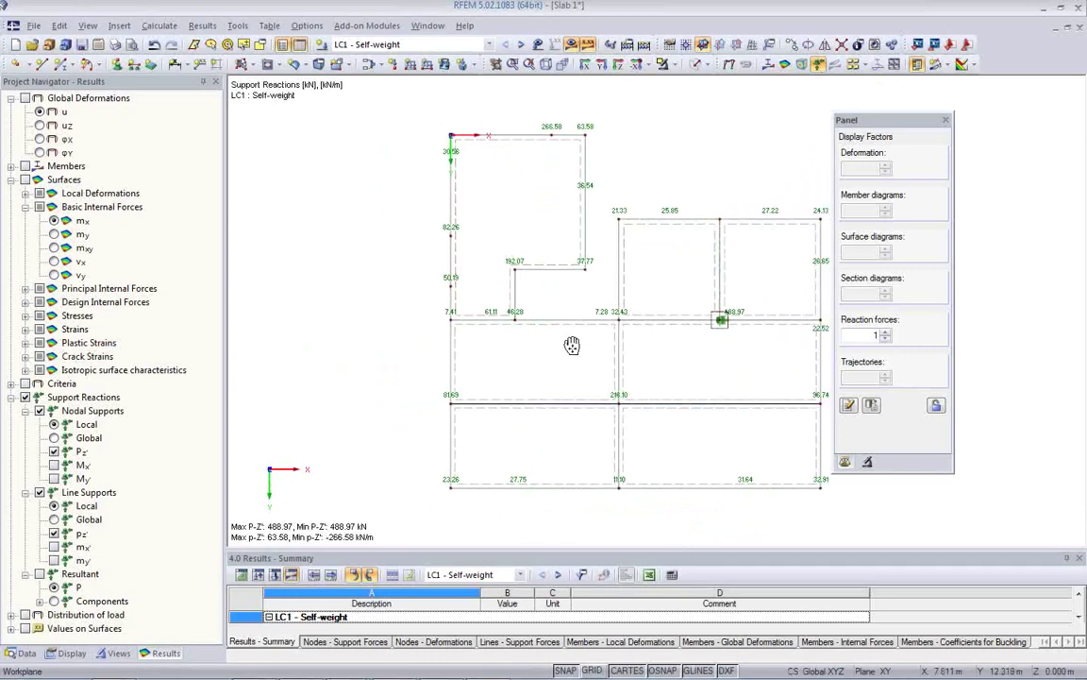
pyautogui.moveTo(893, 130); pyautogui.dragTo(954, 118)
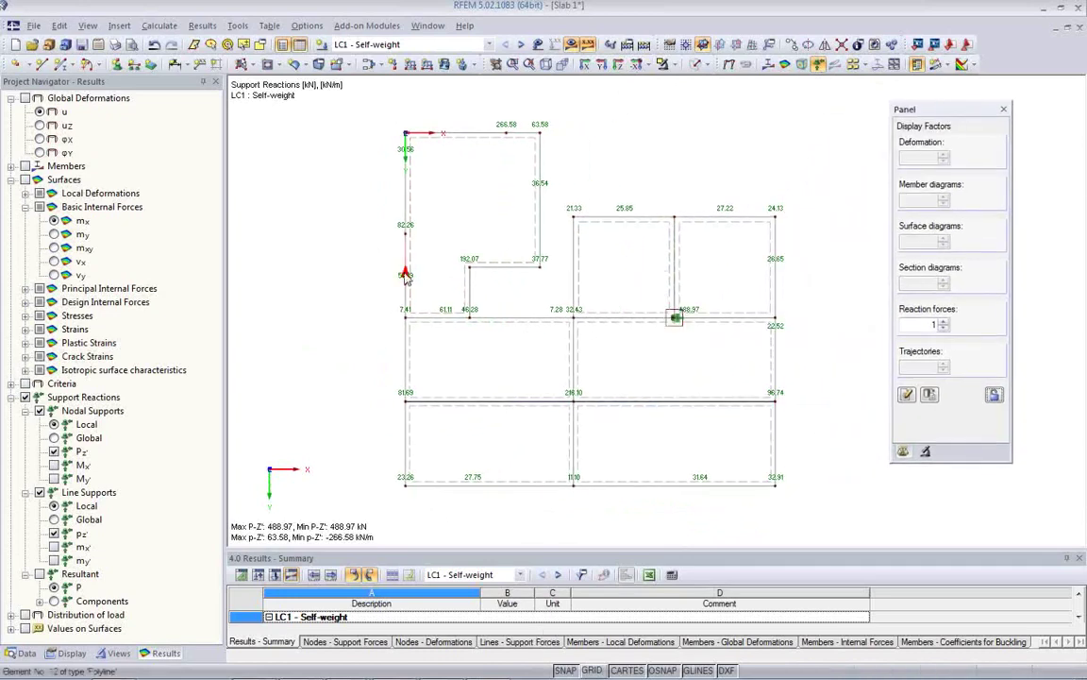
pyautogui.click(72, 652)
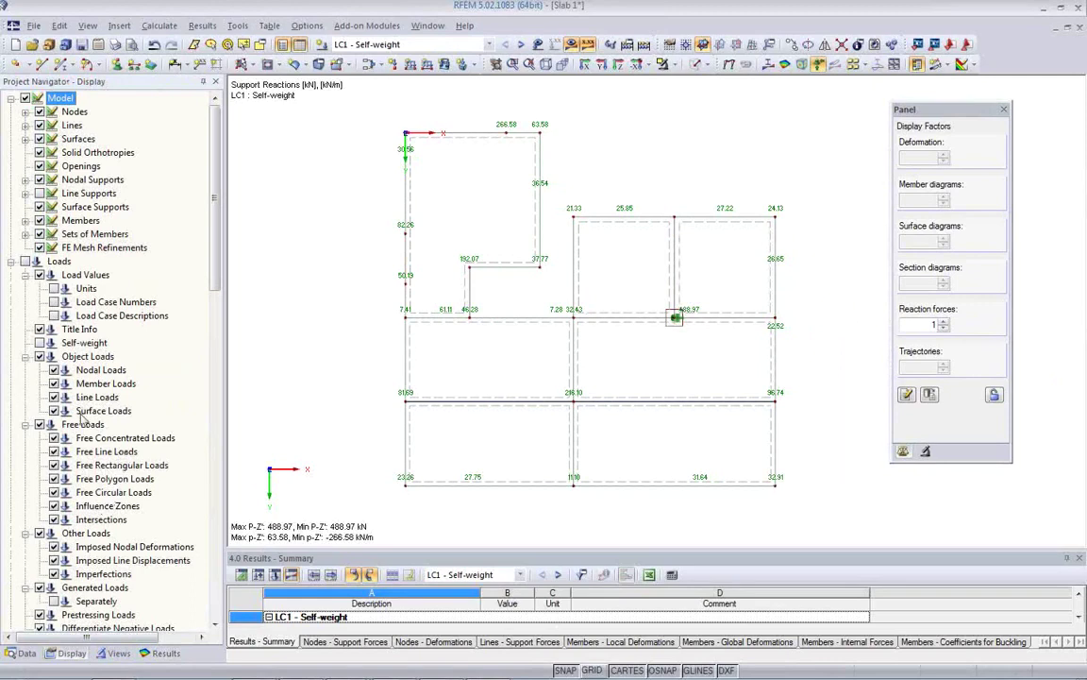
pyautogui.scroll(-3, 92, 427)
pyautogui.scroll(-4, 91, 428)
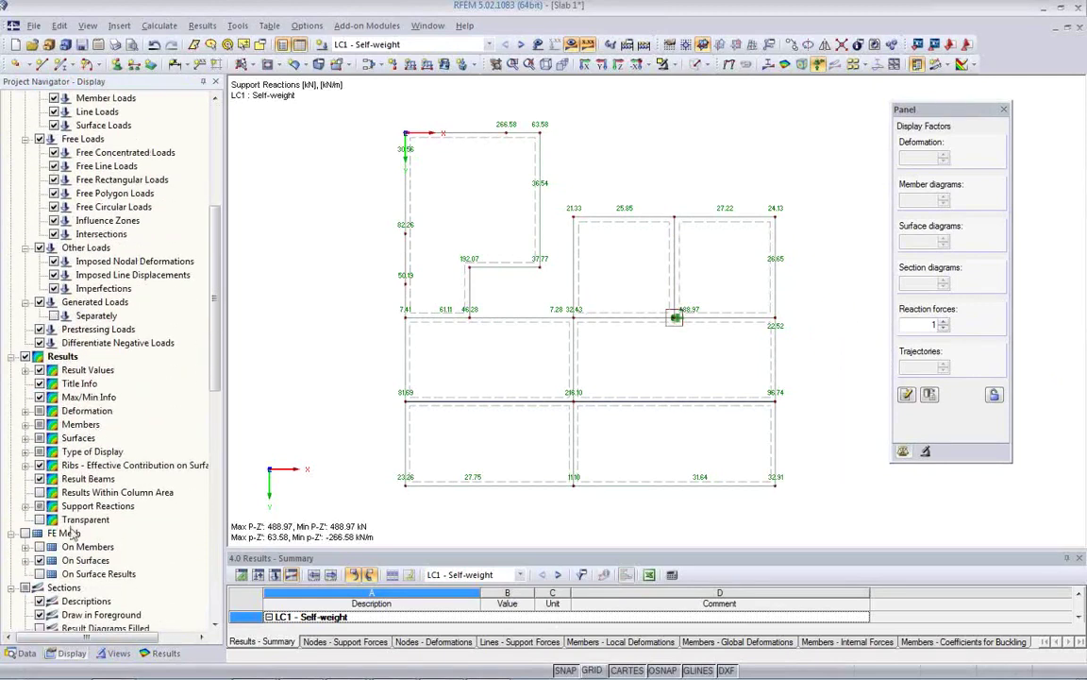
# - Draw support reaction diagrams in the slab plane, previewing LC2 and LC3
pyautogui.click(25, 506)
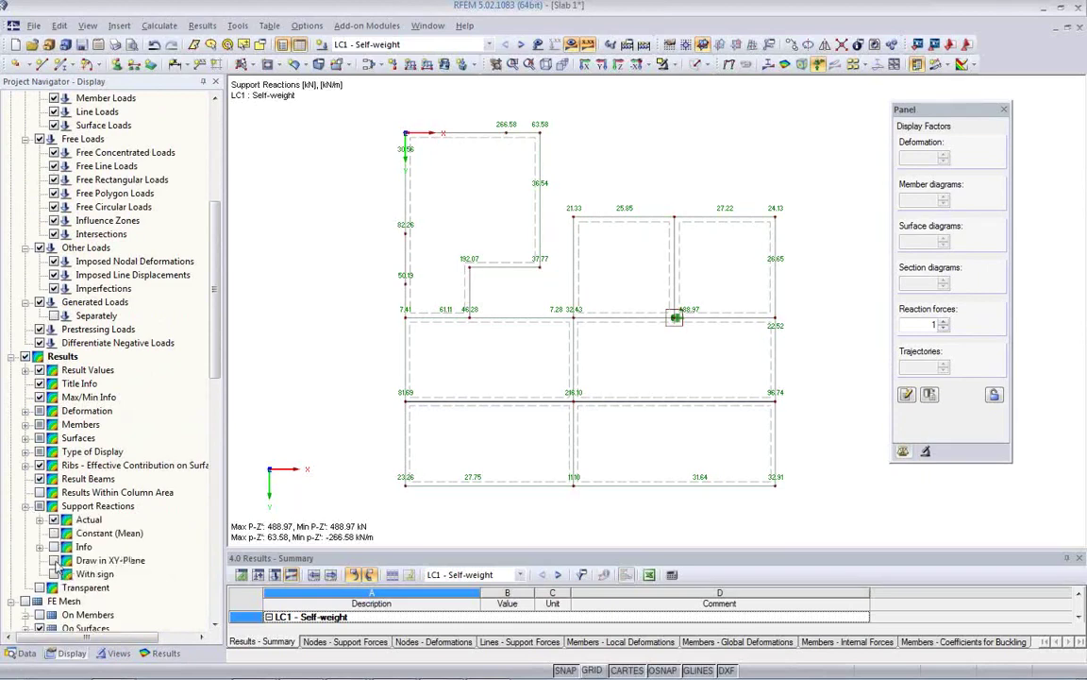
pyautogui.click(53, 560)
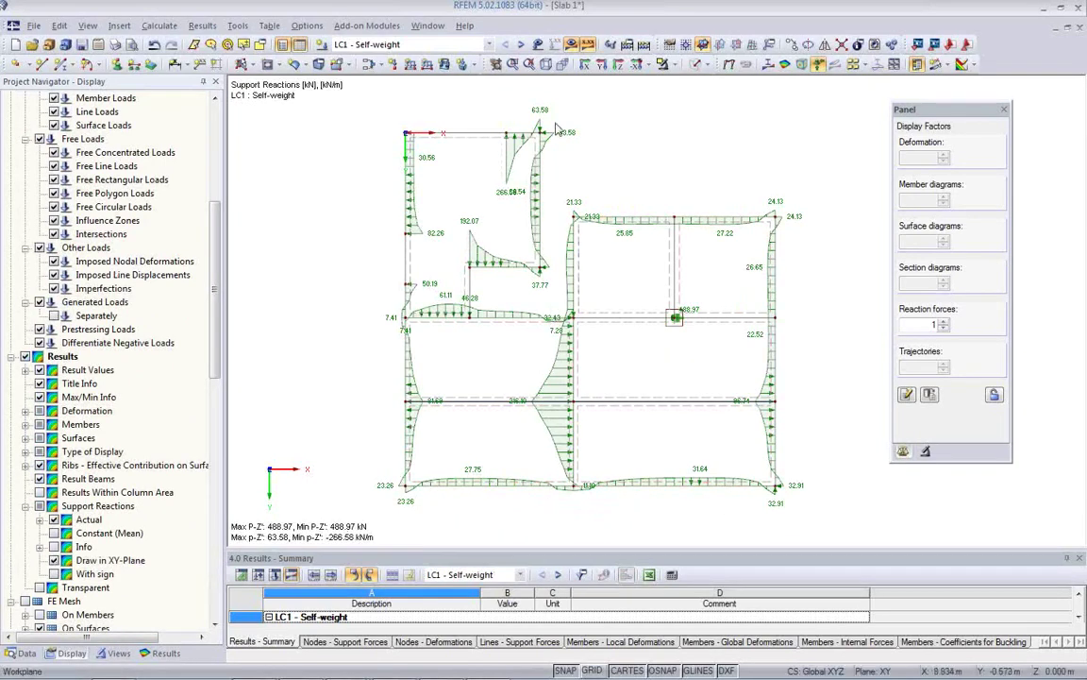
pyautogui.click(521, 45)
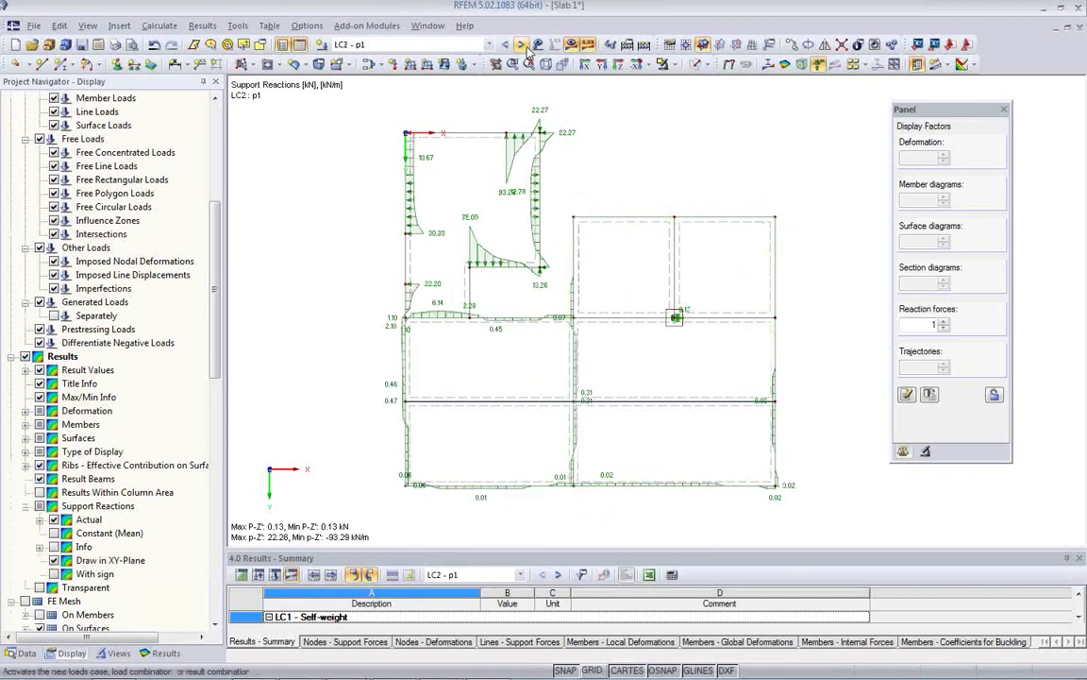
pyautogui.click(521, 44)
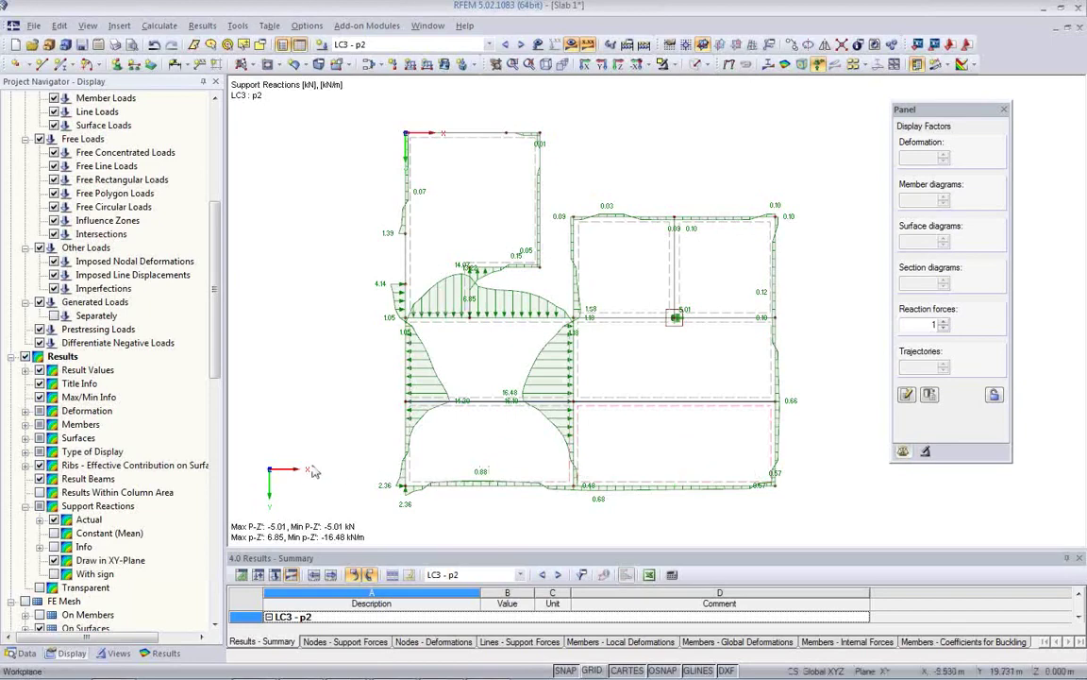
# - Show constant mean reaction diagrams instead of actual ones, checking neighbouring load cases
pyautogui.click(54, 533)
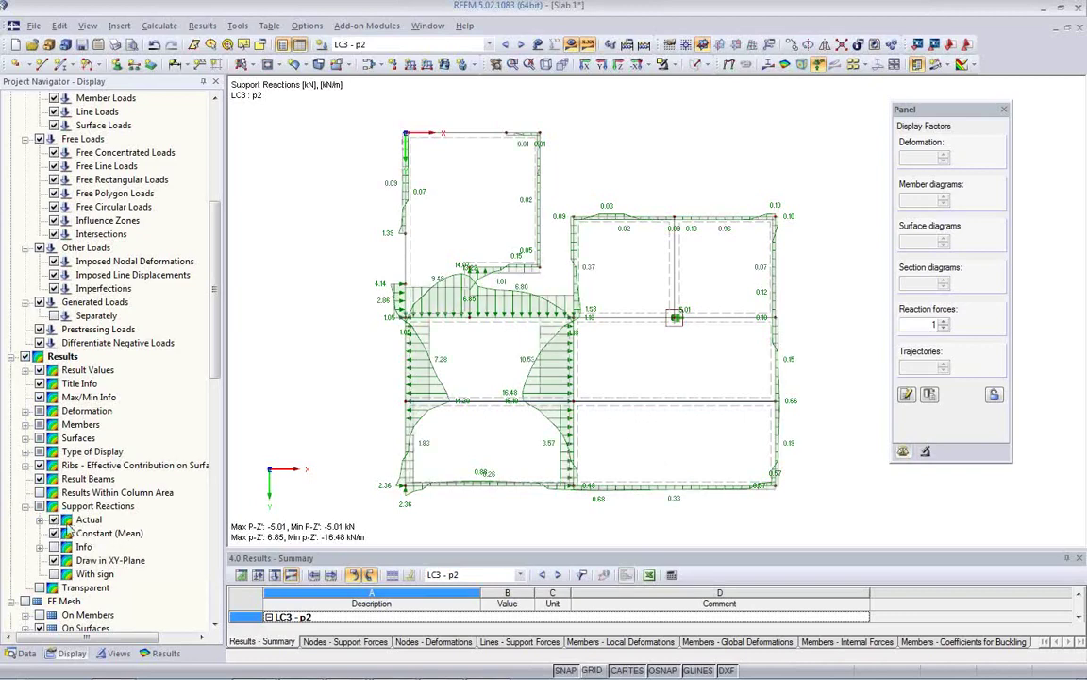
pyautogui.click(54, 519)
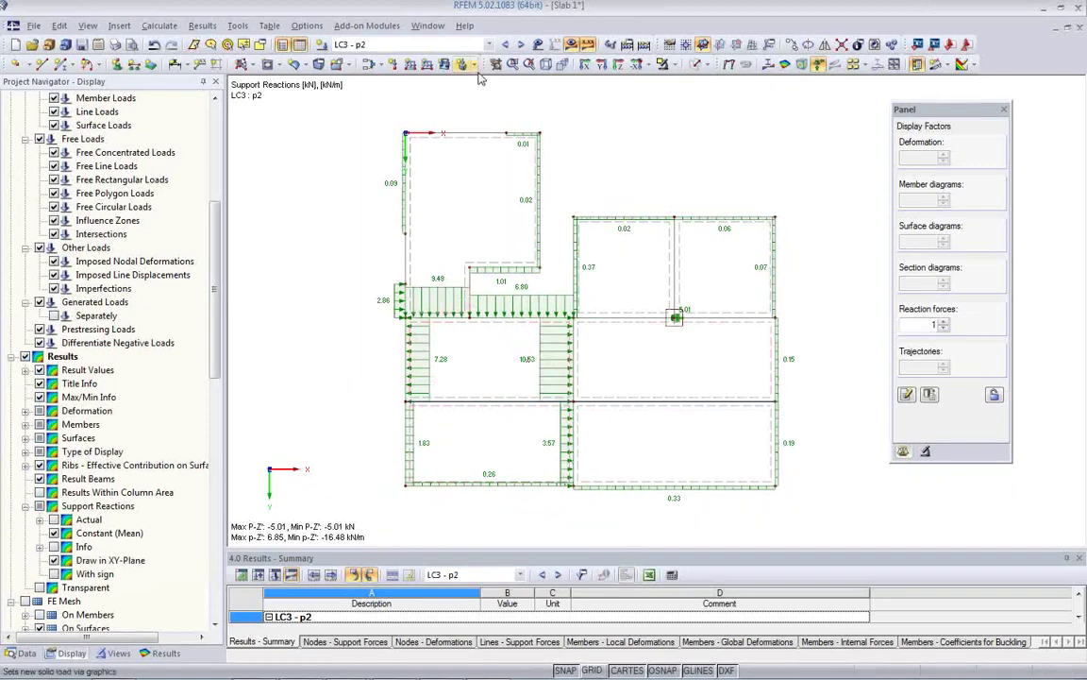
pyautogui.click(520, 46)
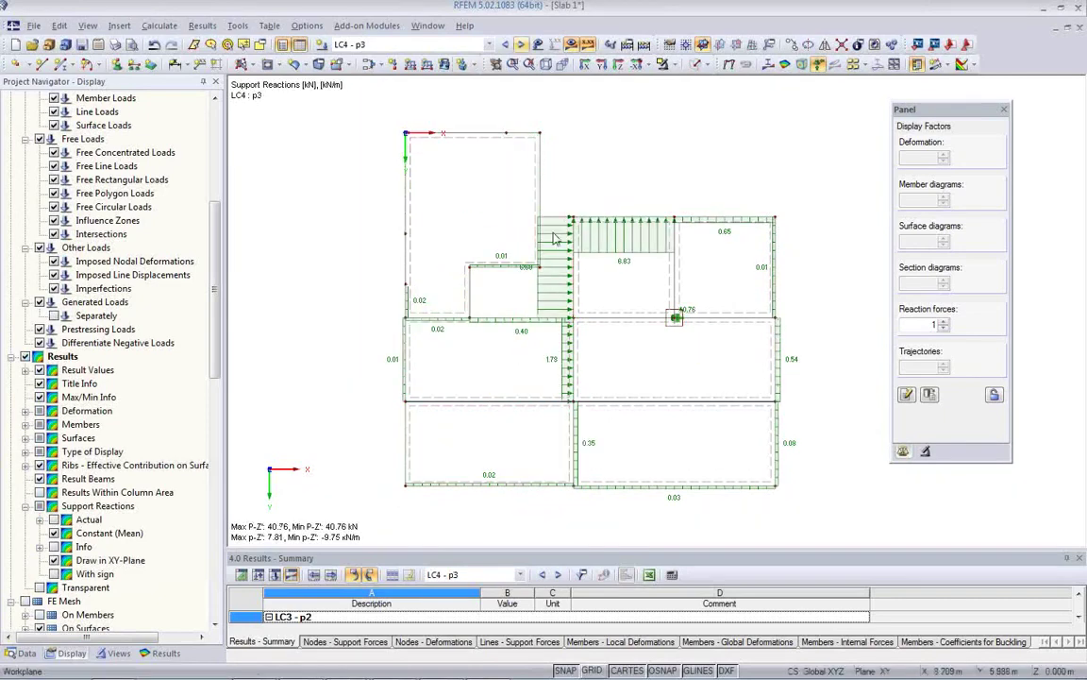
pyautogui.click(522, 45)
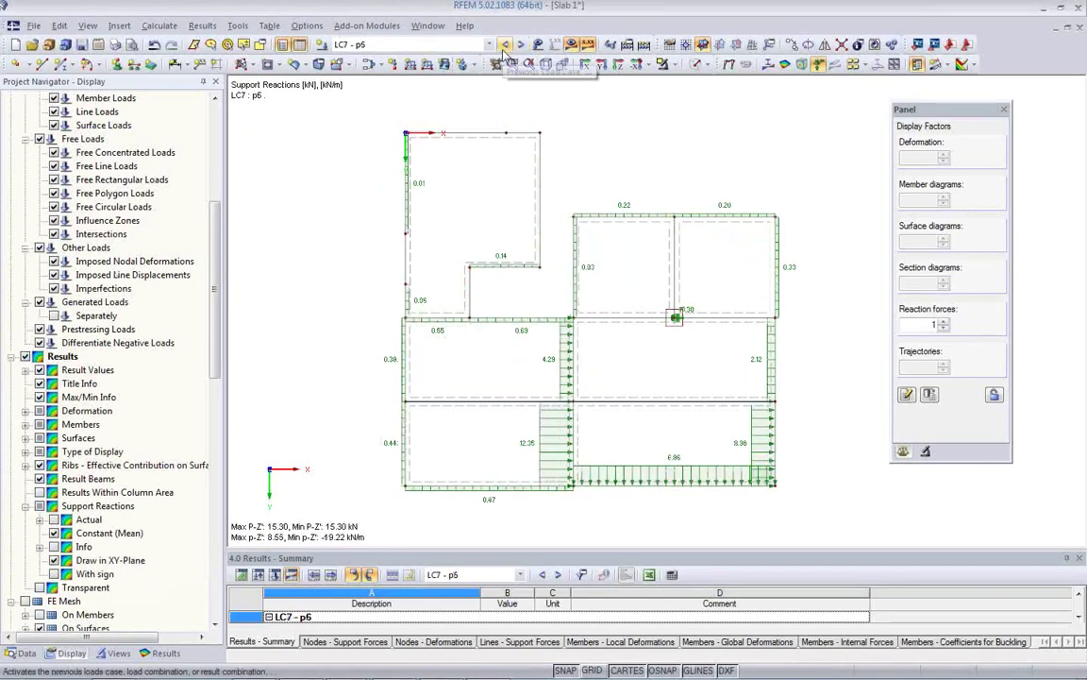
pyautogui.click(505, 45)
pyautogui.click(505, 44)
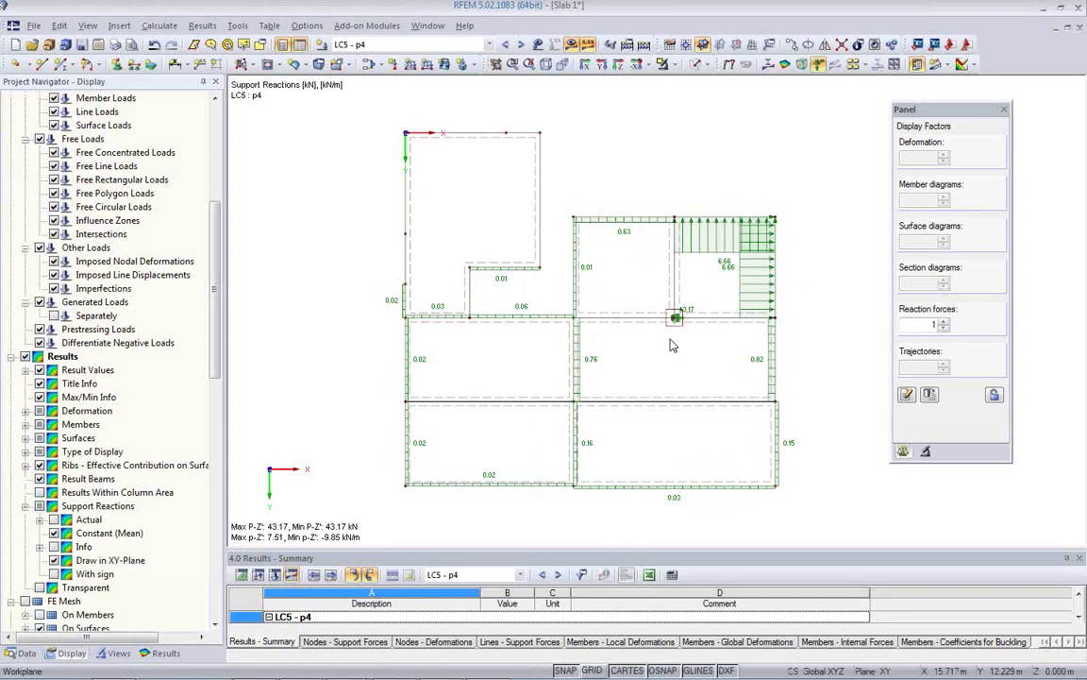
# - Label reaction values with signs and return to LC1 Self-weight
pyautogui.click(54, 574)
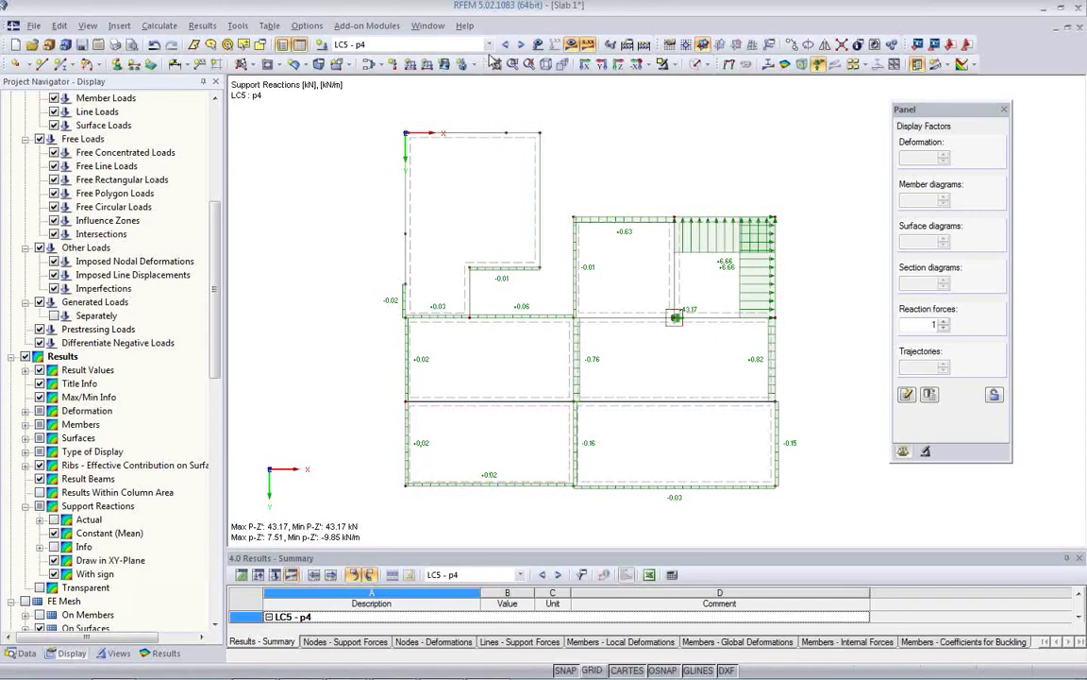
pyautogui.click(489, 44)
pyautogui.click(468, 60)
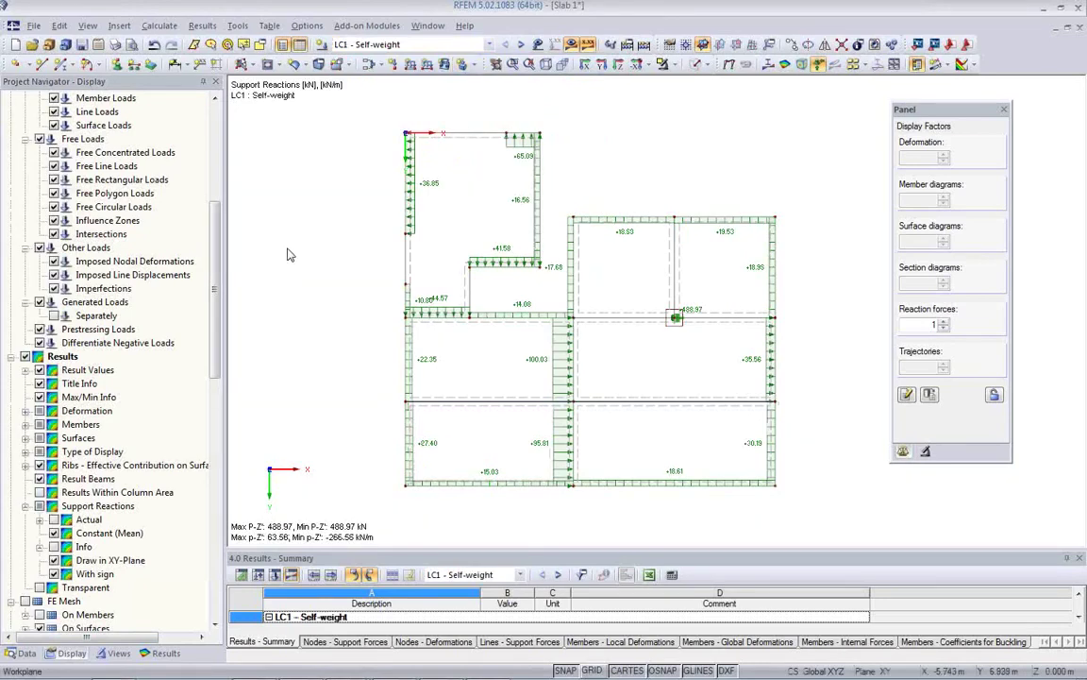
# - Start a mass graphic printout and expand Support Reactions in its Results settings
pyautogui.click(116, 46)
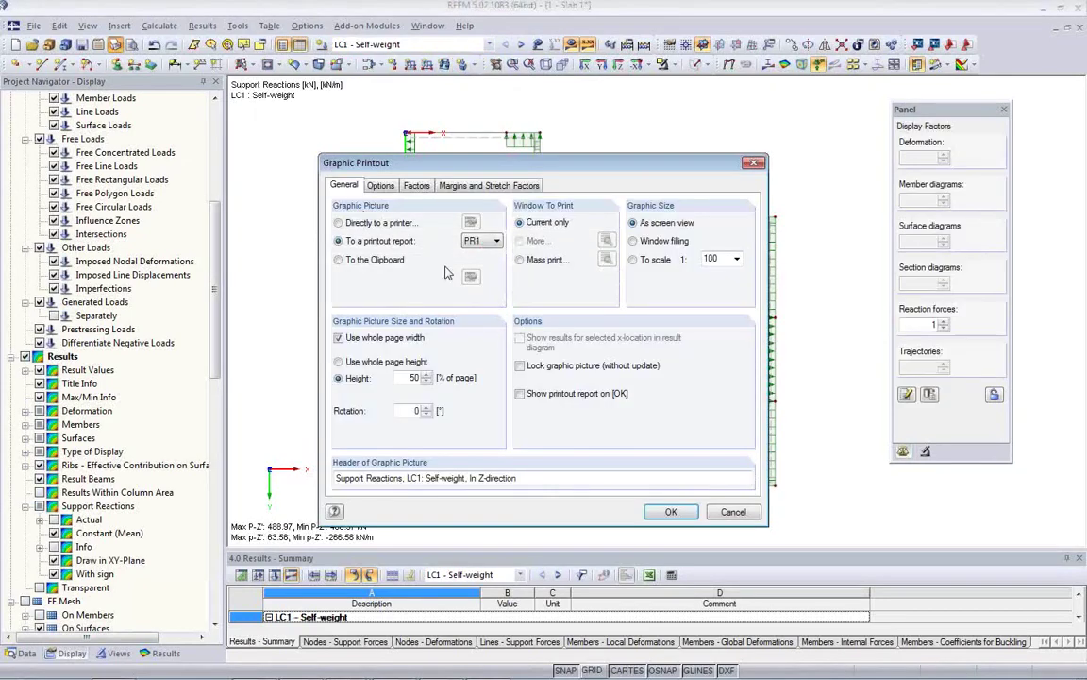
pyautogui.click(520, 259)
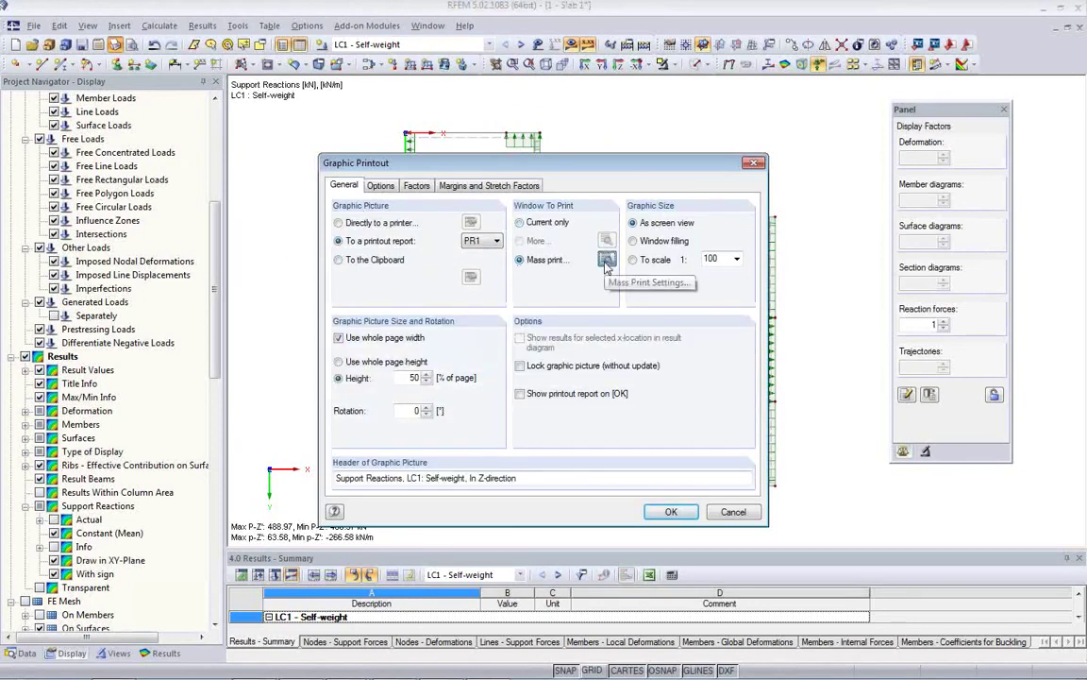
pyautogui.click(607, 263)
pyautogui.click(403, 166)
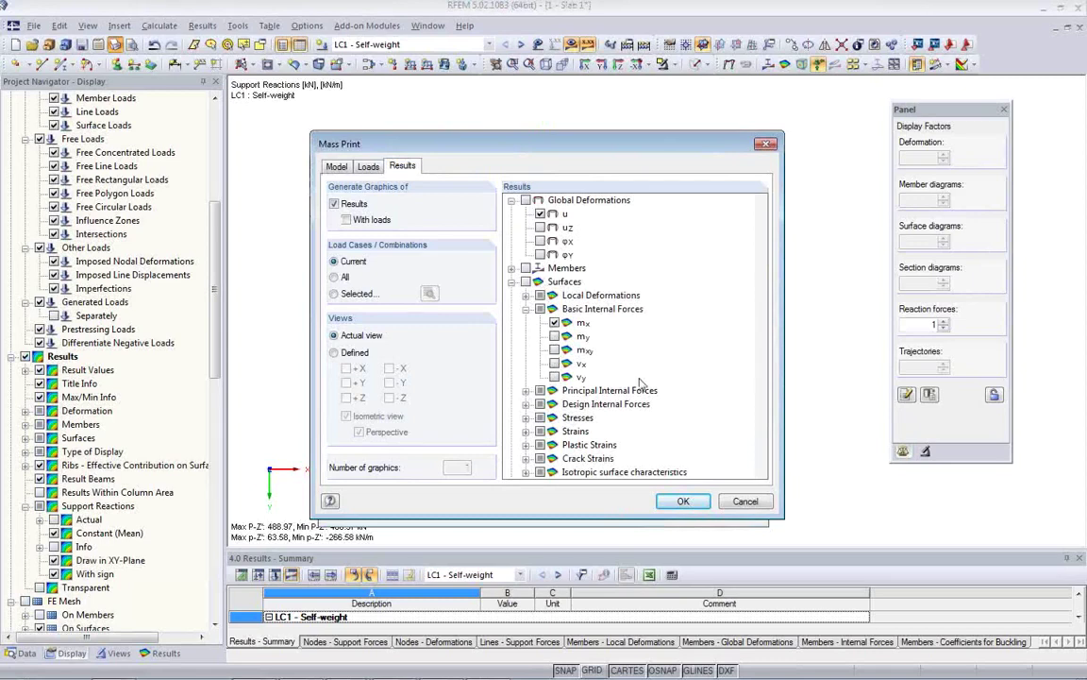
pyautogui.scroll(-1, 683, 404)
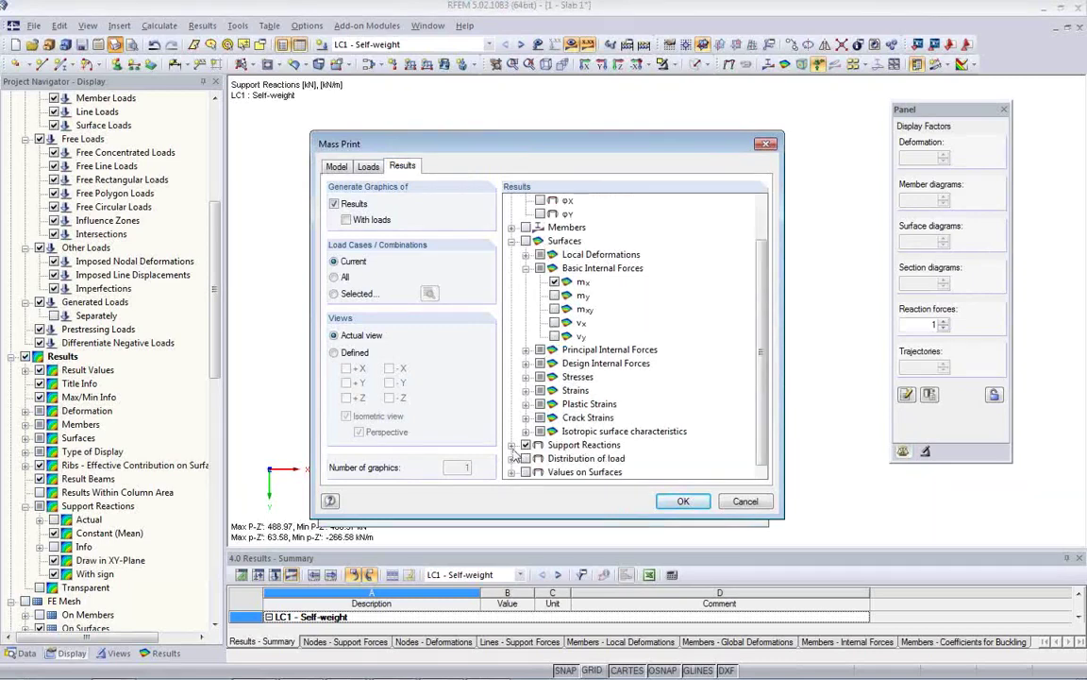
pyautogui.click(510, 444)
pyautogui.scroll(-1, 604, 406)
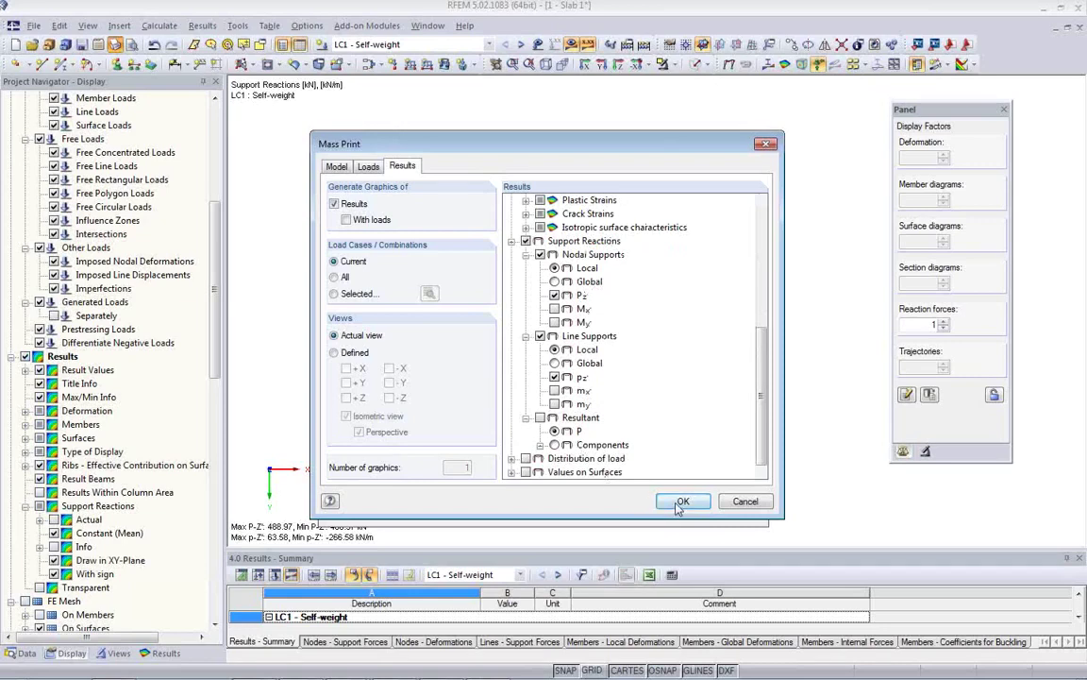
# - Print support reactions for LC1–LC8 to report PR1, then hide the reactions
pyautogui.click(334, 295)
pyautogui.click(429, 294)
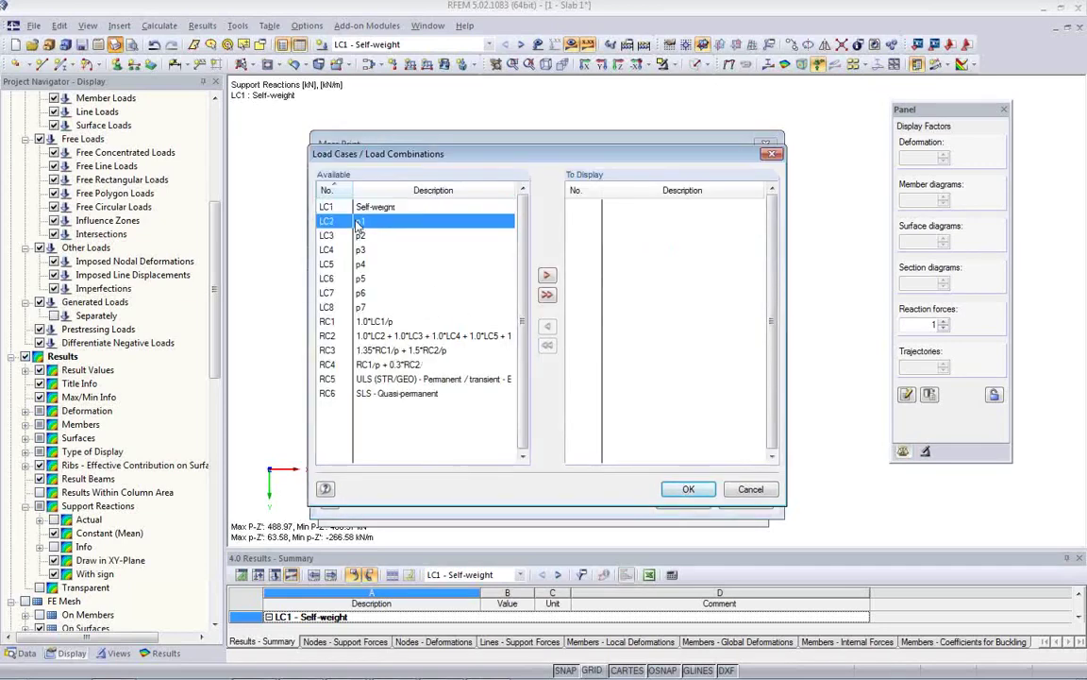
pyautogui.keyDown('shift'); pyautogui.click(367, 309); pyautogui.keyUp('shift')
pyautogui.click(547, 274)
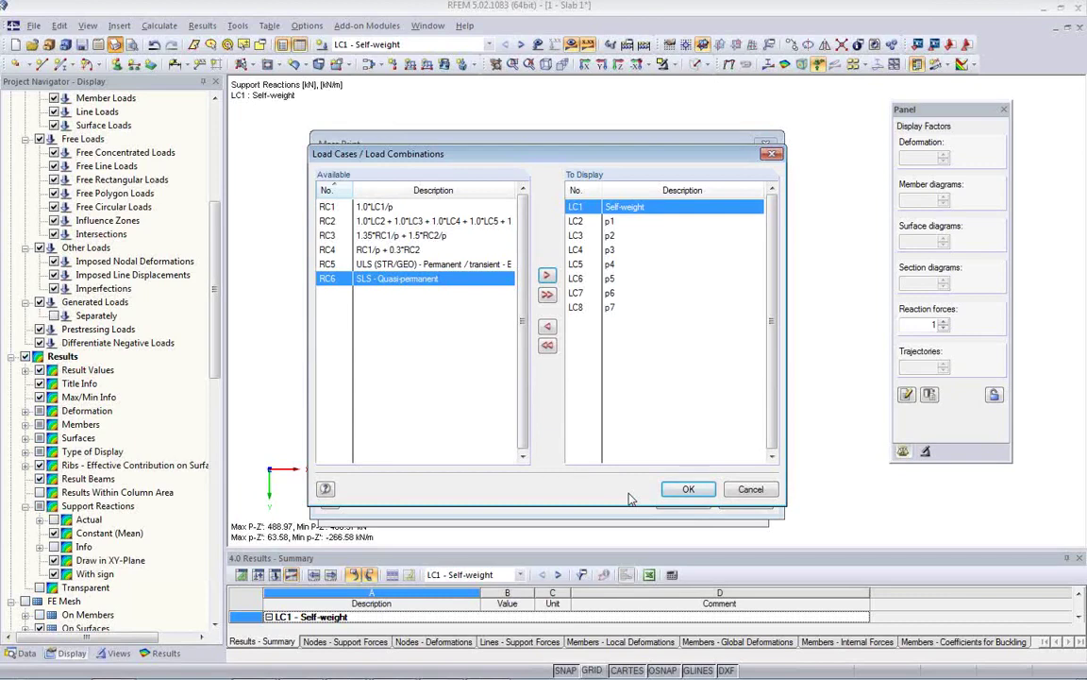
pyautogui.click(688, 489)
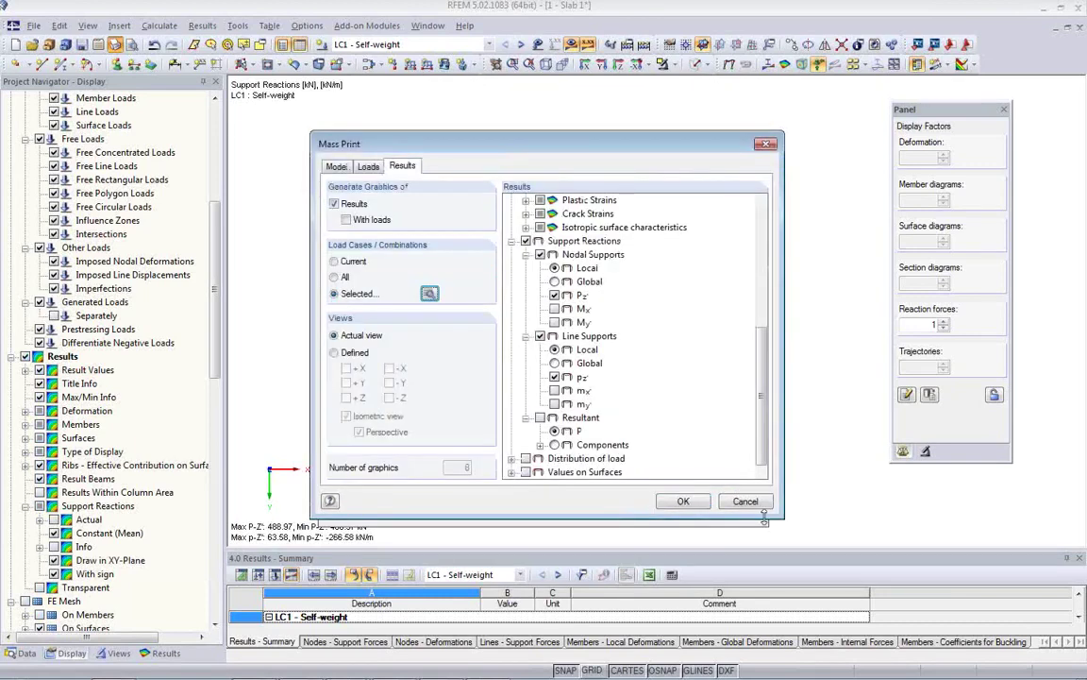
pyautogui.click(682, 501)
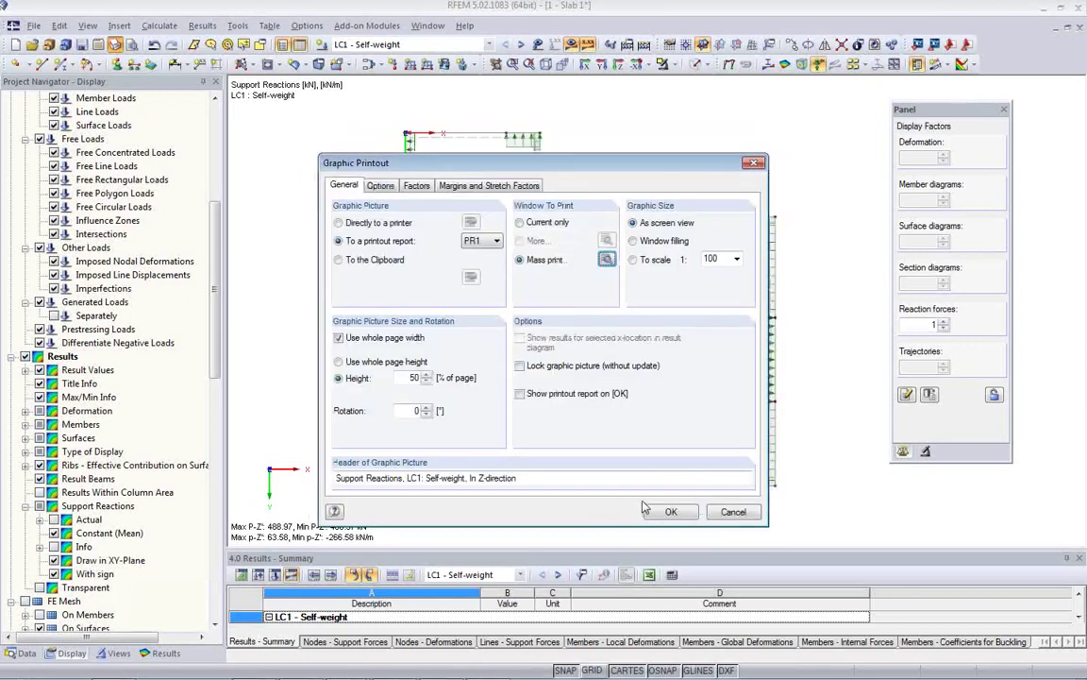
pyautogui.click(667, 512)
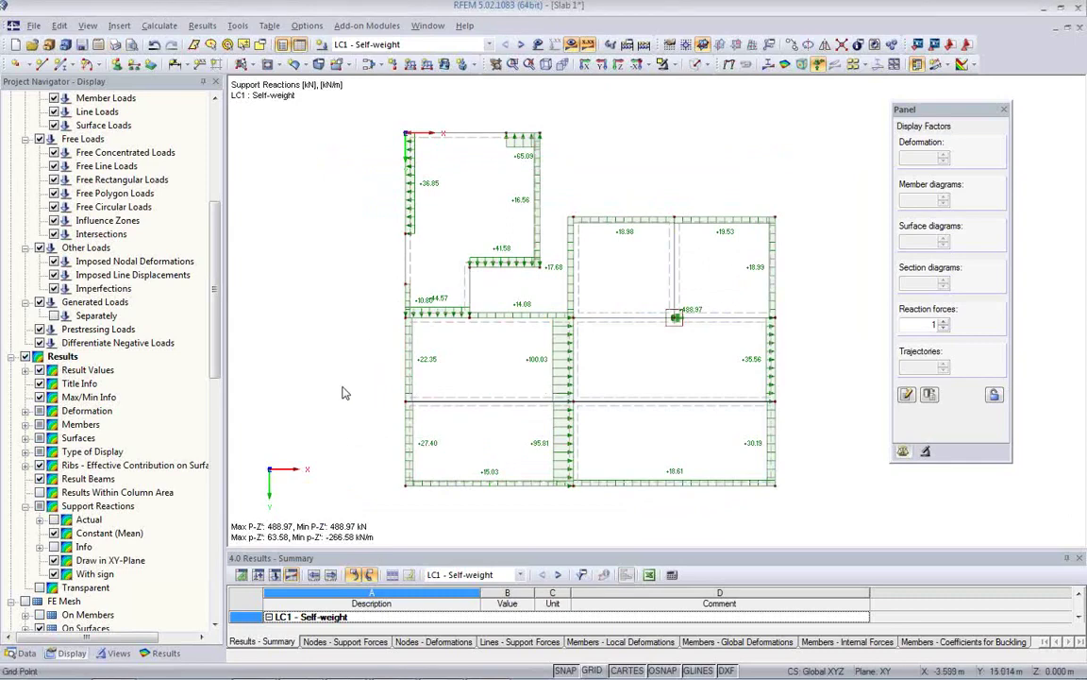
pyautogui.click(732, 64)
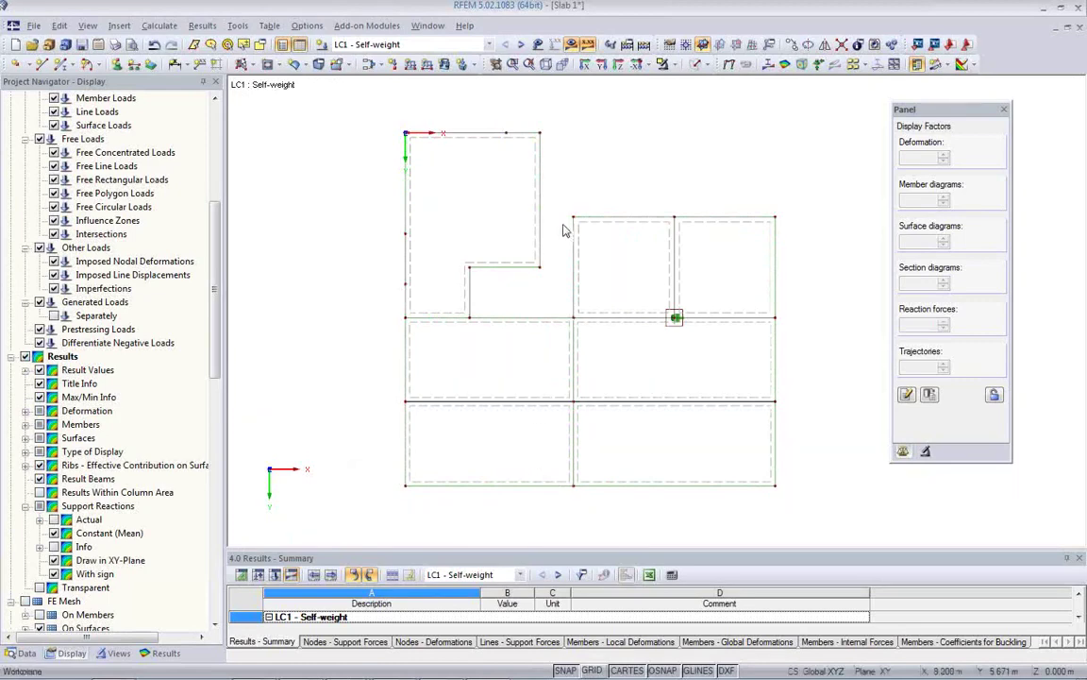
# - Switch to an isometric view showing member internal force diagrams
pyautogui.click(545, 68)
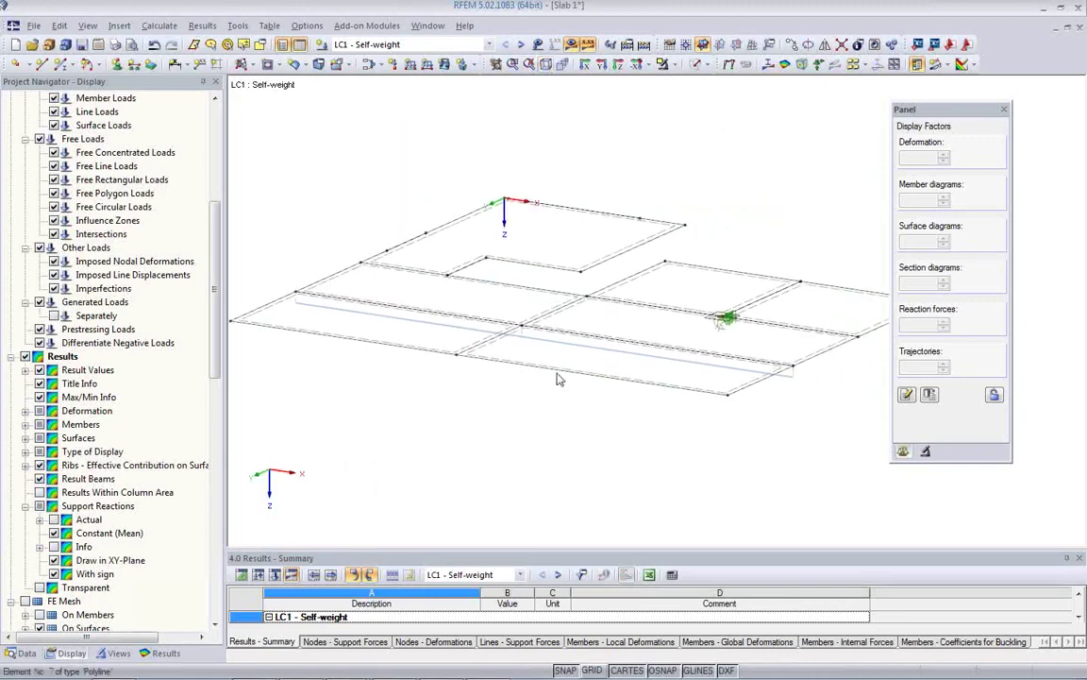
pyautogui.click(766, 64)
pyautogui.keyDown('ctrl'); pyautogui.moveTo(529, 429); pyautogui.dragTo(672, 394, button='middle'); pyautogui.keyUp('ctrl')
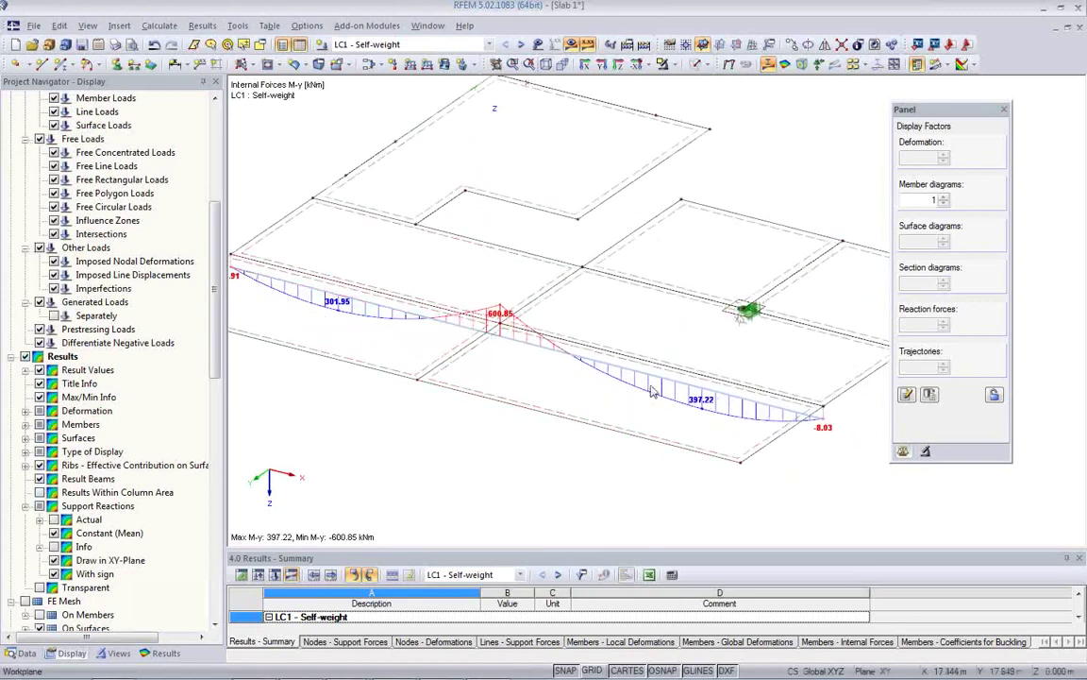
# - Check Vz and MT, return to My, and open result diagrams for beam members 1,2
pyautogui.click(166, 653)
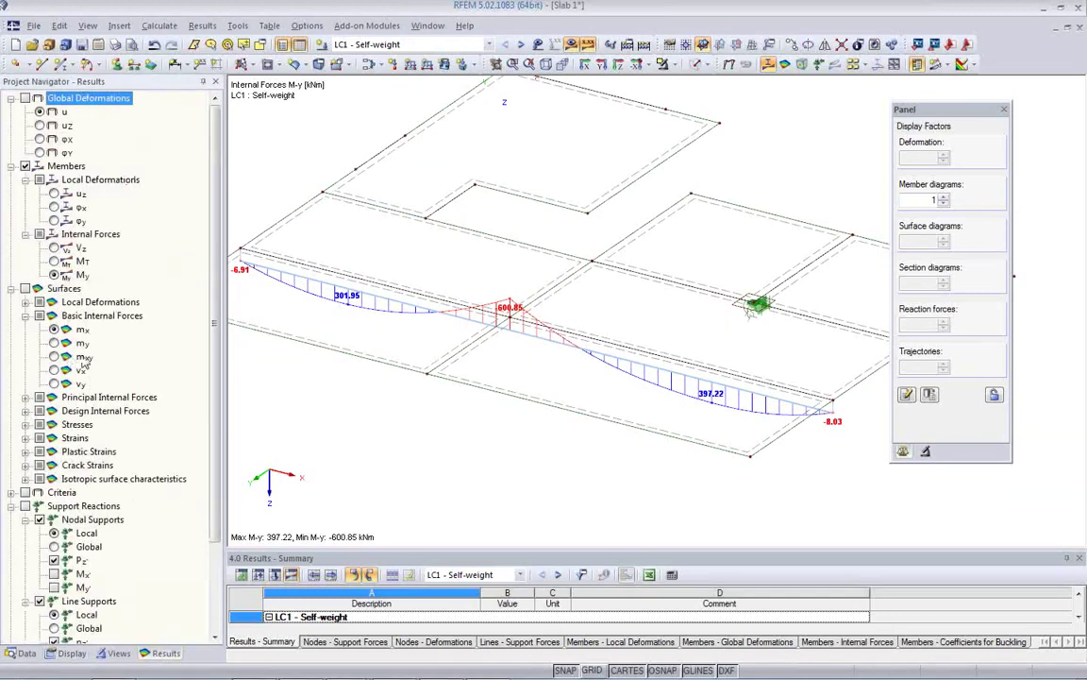
pyautogui.click(55, 248)
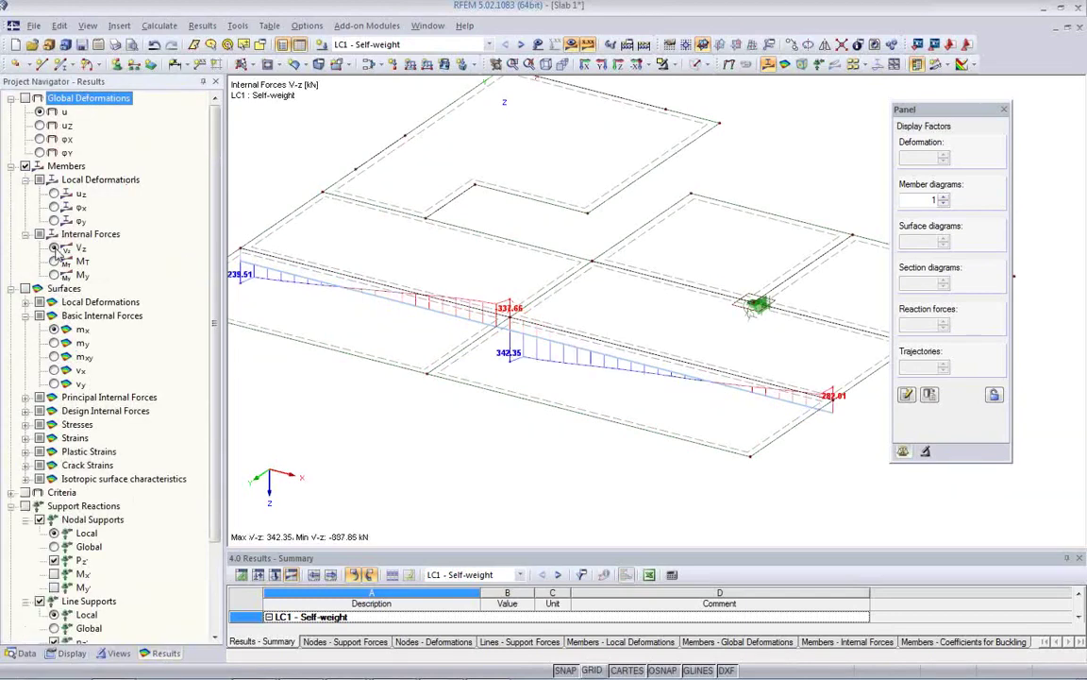
pyautogui.click(54, 261)
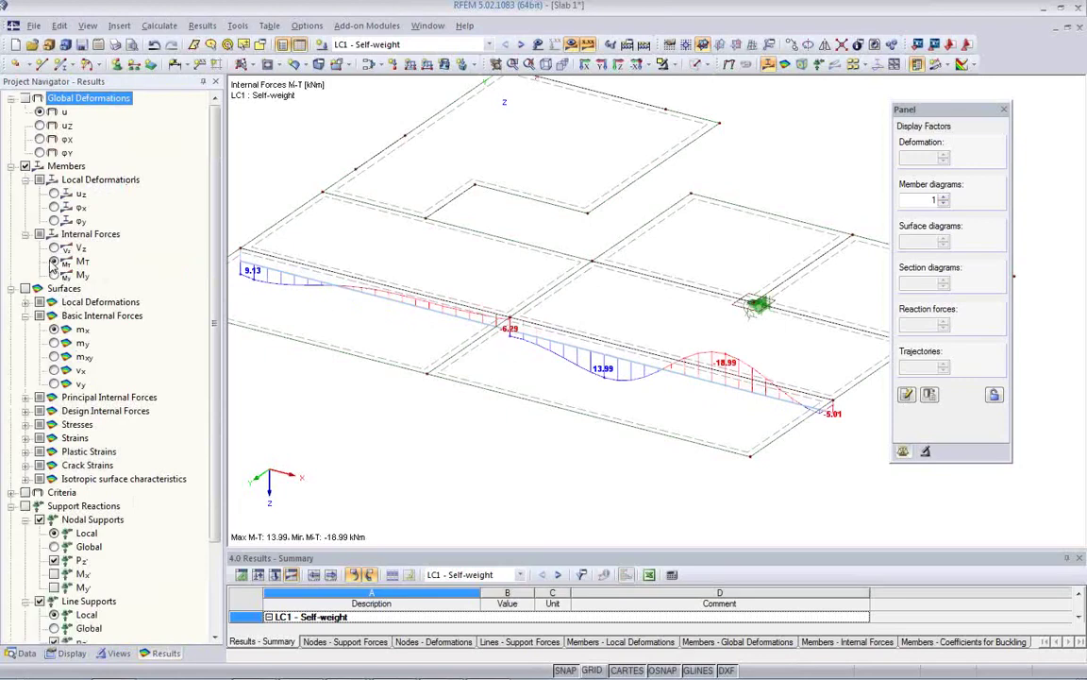
pyautogui.click(55, 275)
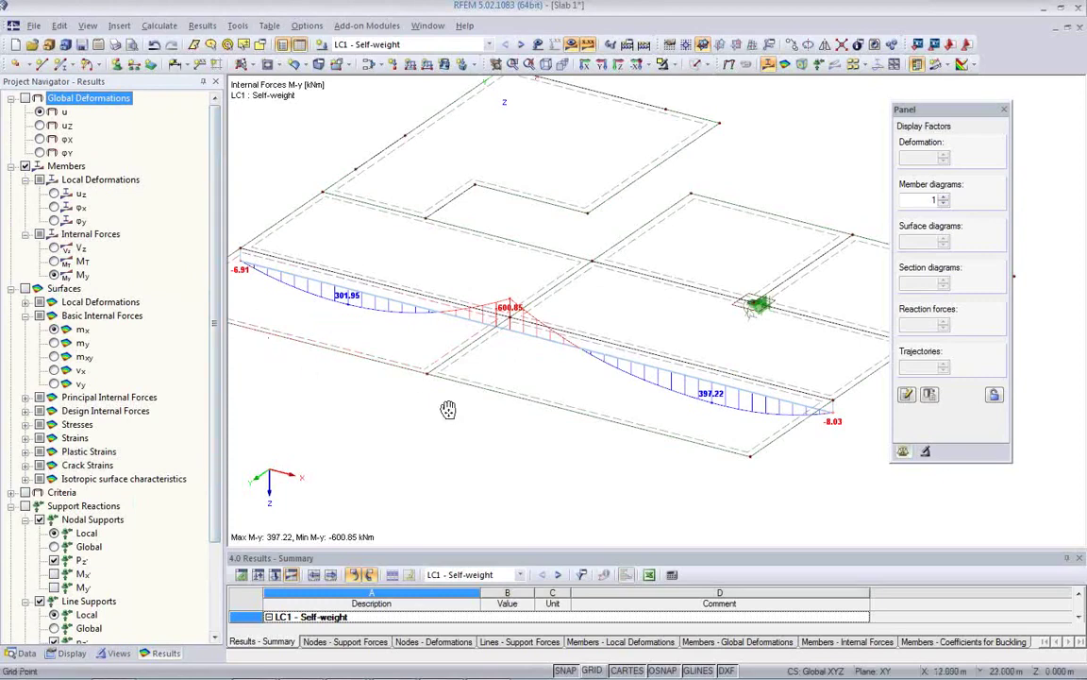
pyautogui.moveTo(449, 409); pyautogui.dragTo(476, 411, button='middle')
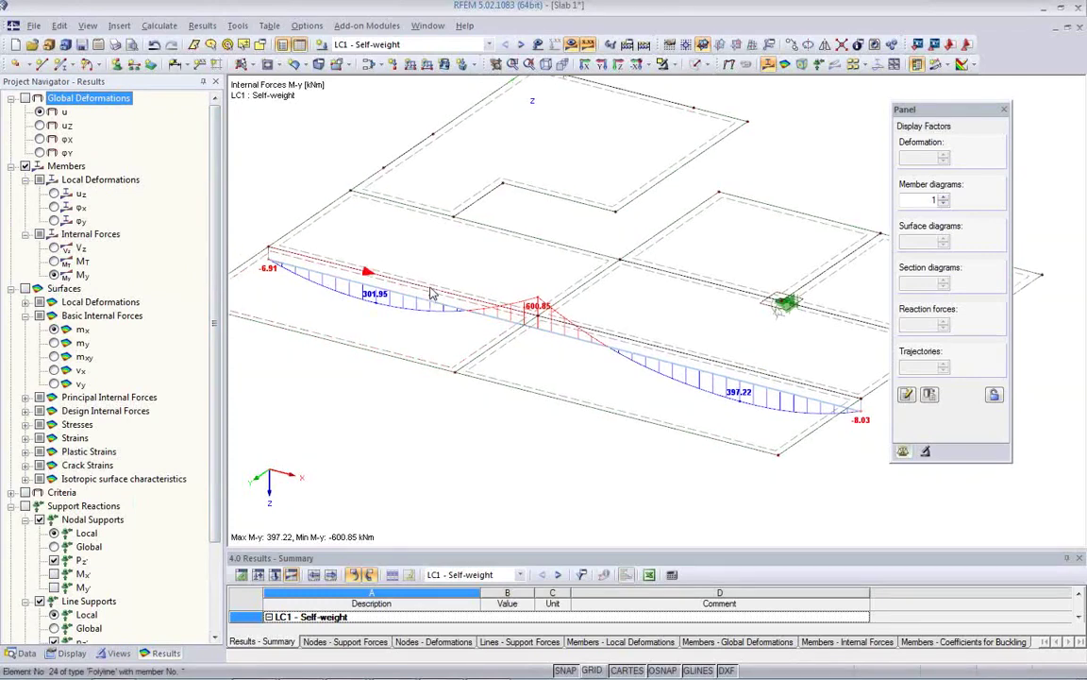
pyautogui.rightClick(570, 346)
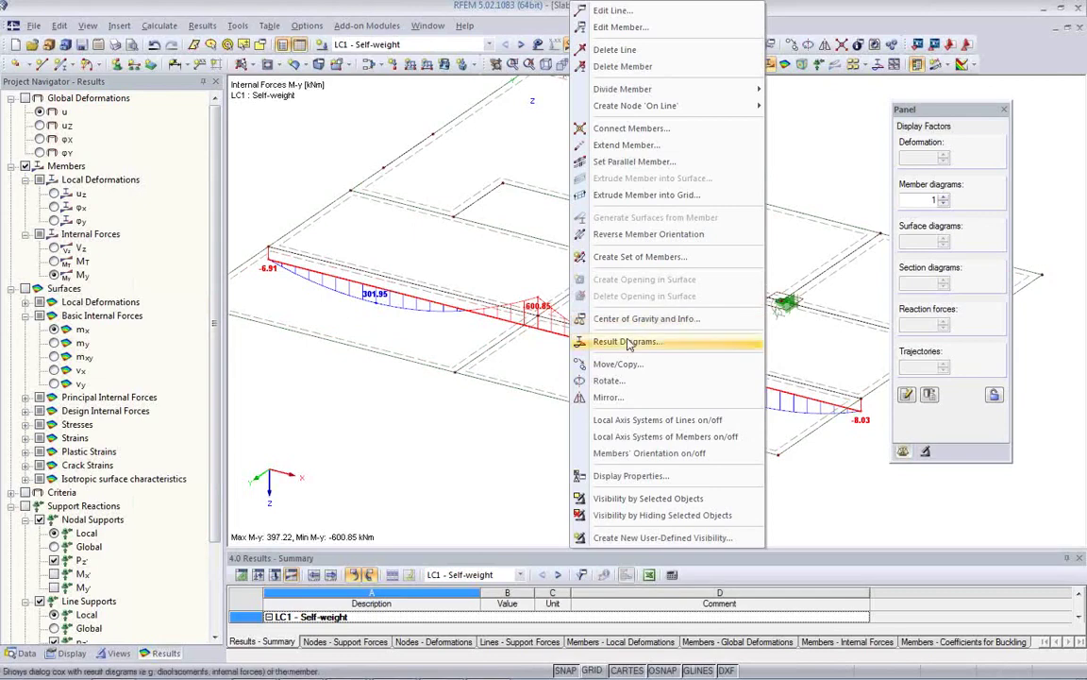
pyautogui.click(627, 342)
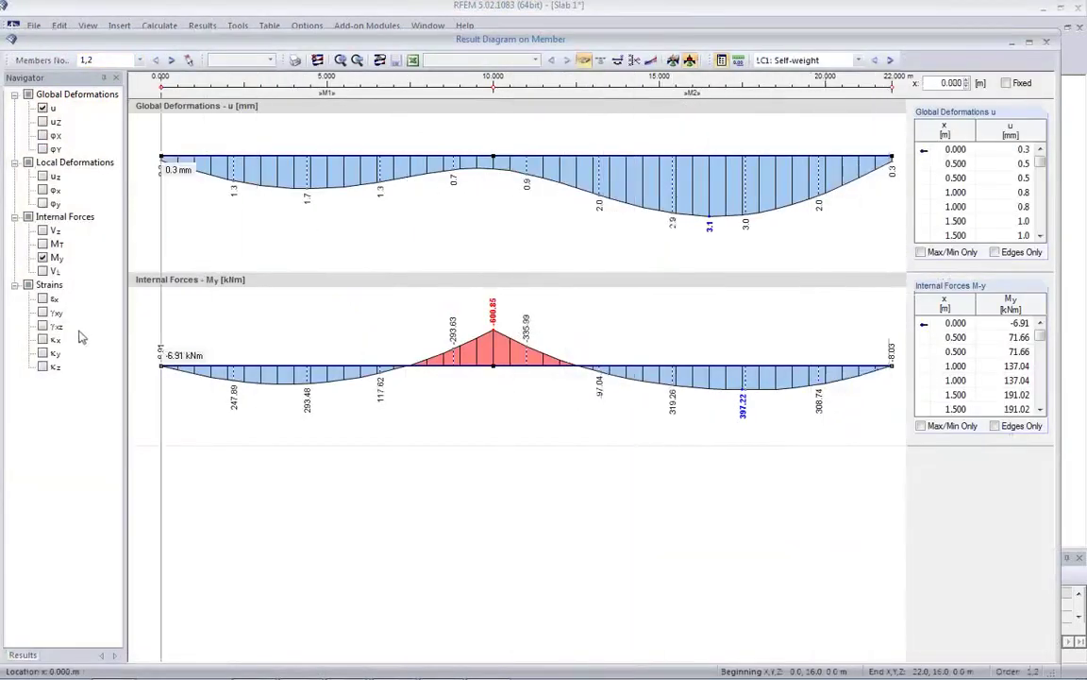
# - For combination RC5, add the Vz and MT diagrams and remove the global deformation u diagram
pyautogui.click(43, 231)
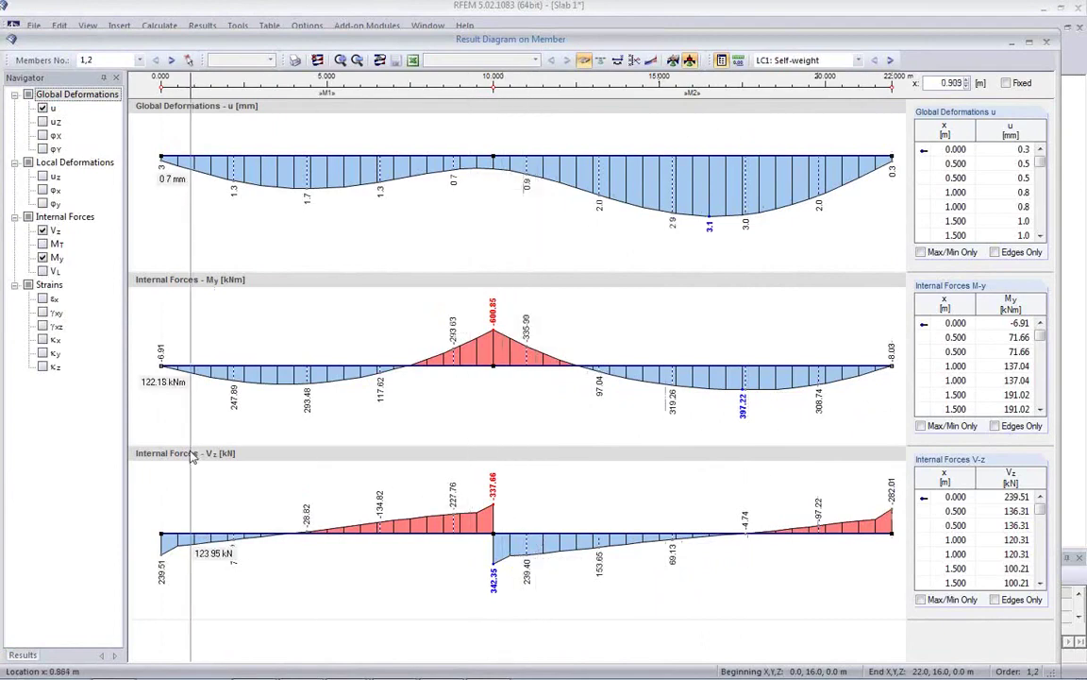
pyautogui.click(857, 61)
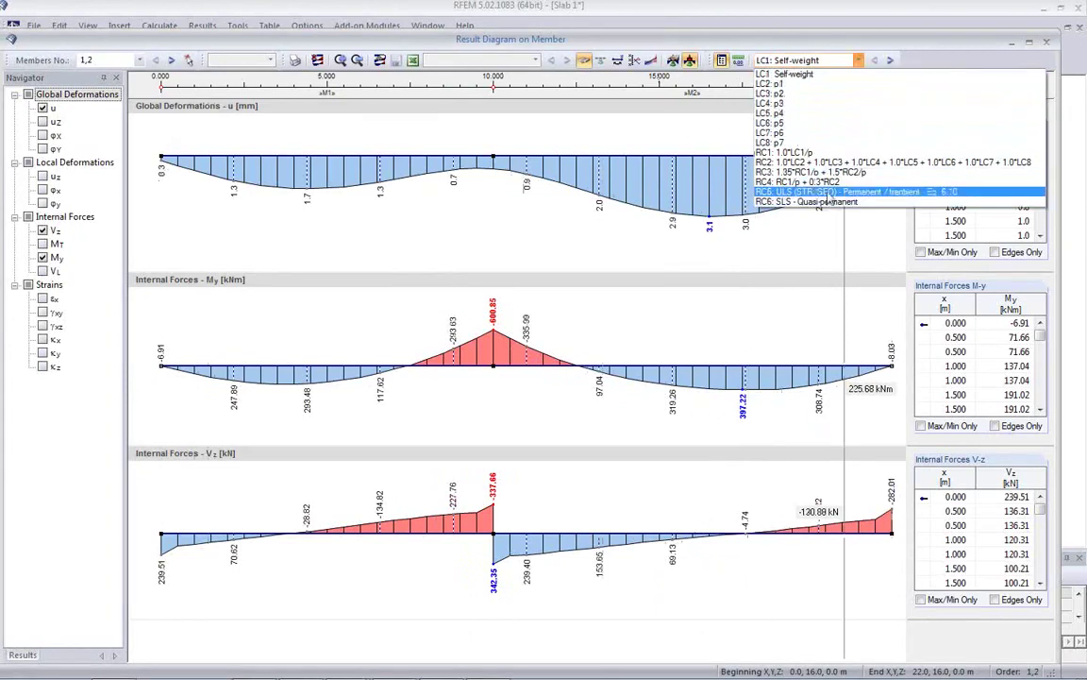
pyautogui.click(764, 191)
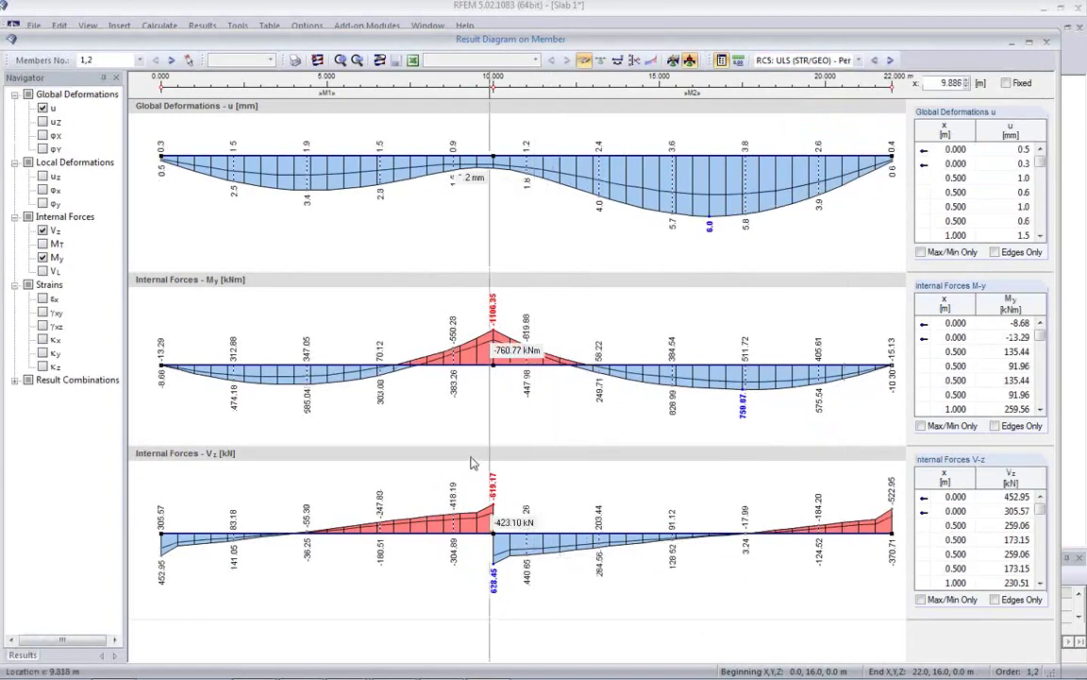
pyautogui.click(42, 110)
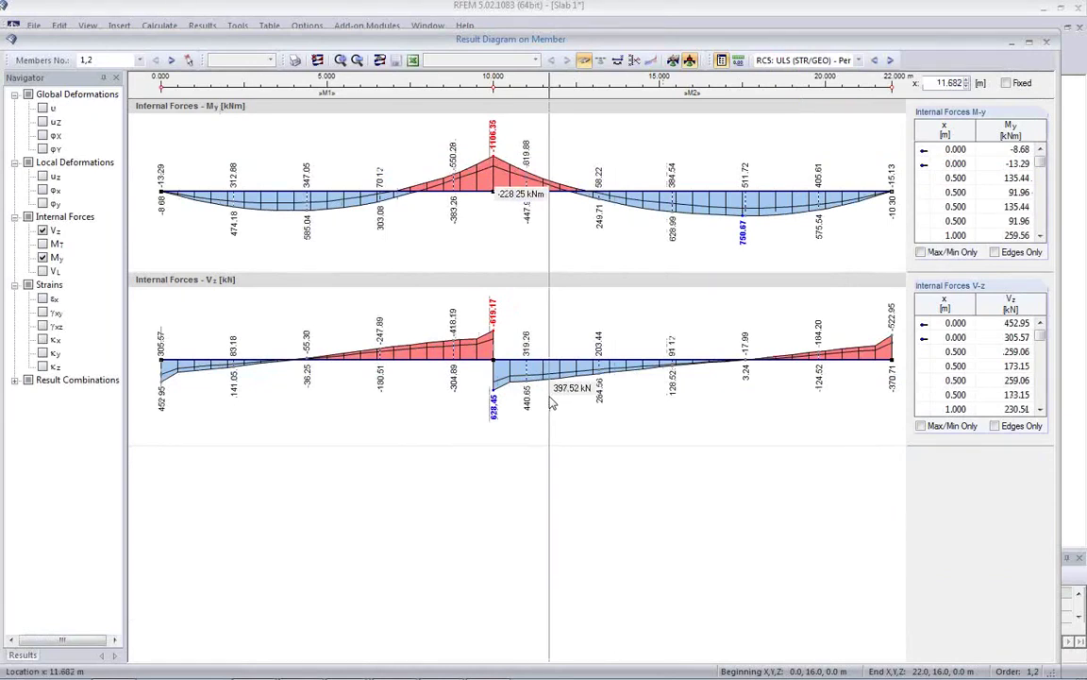
pyautogui.click(28, 216)
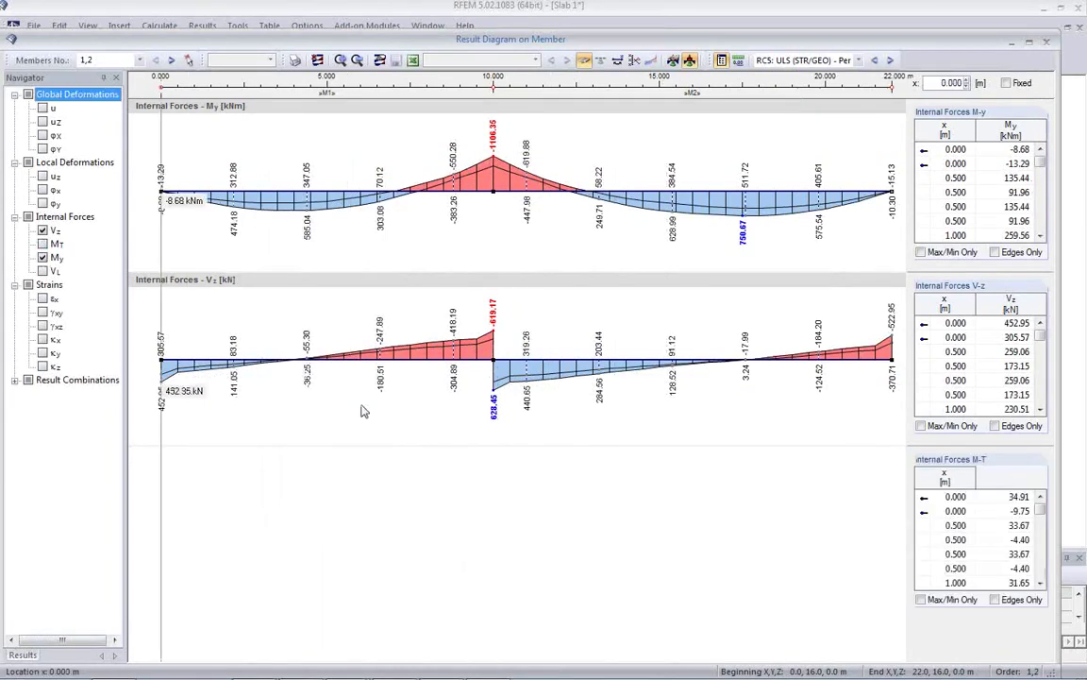
# - Send the member result diagrams to the printout report at 100% height
pyautogui.click(294, 60)
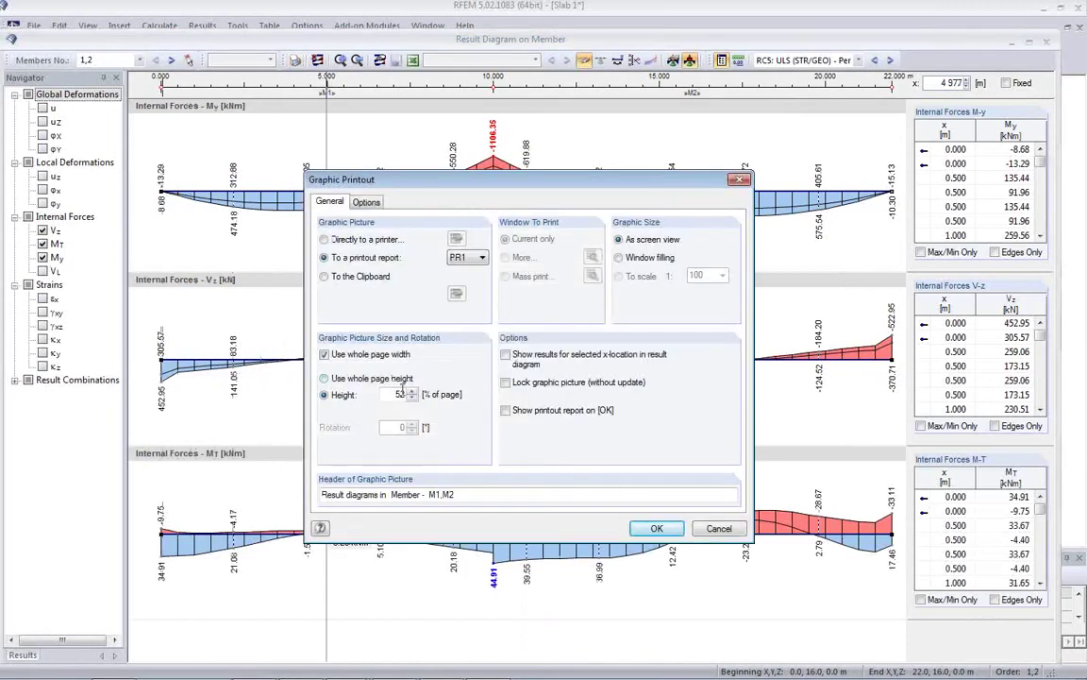
pyautogui.write('100')
pyautogui.click(655, 529)
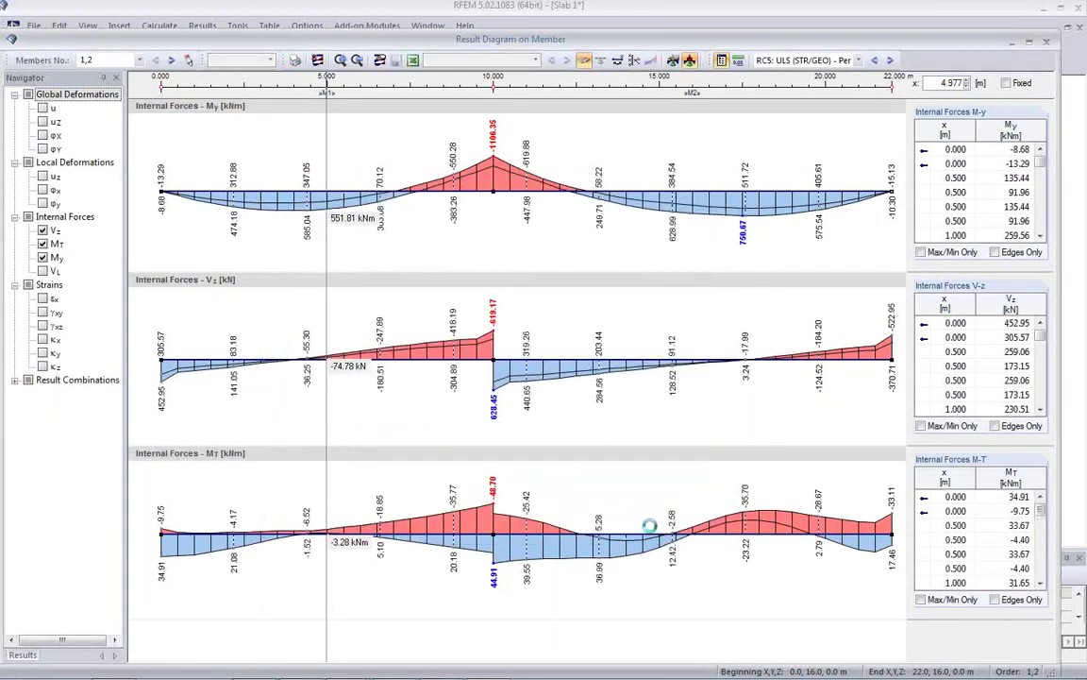
# - Close the result diagrams, hide member results in the model view, and show the Data navigator
pyautogui.click(1046, 42)
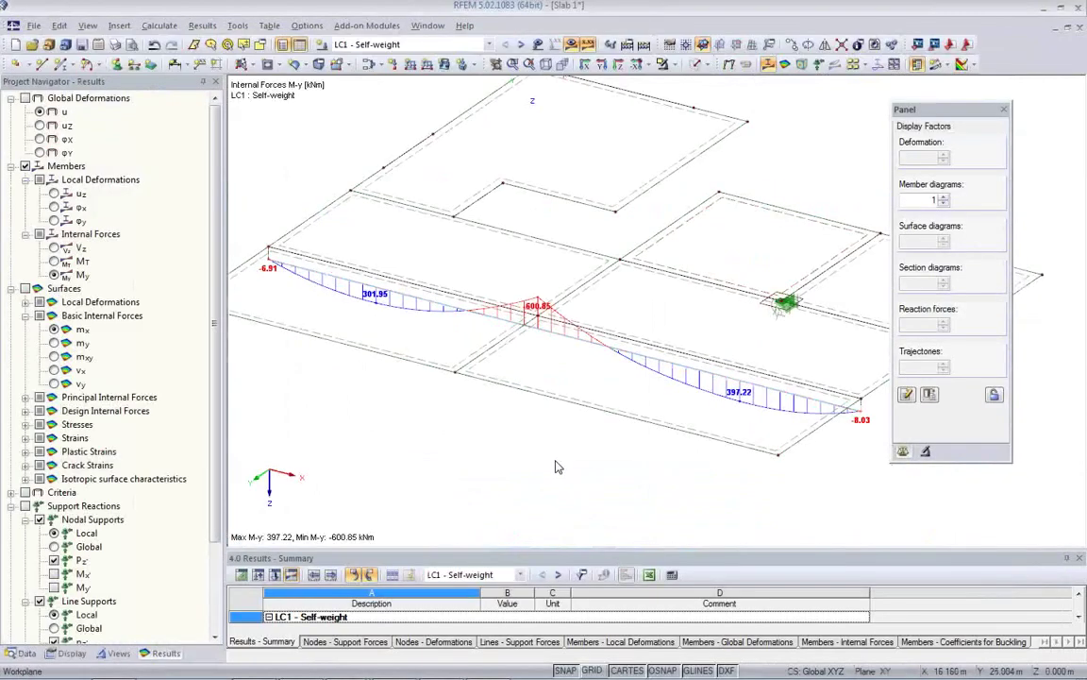
pyautogui.scroll(-2, 557, 467)
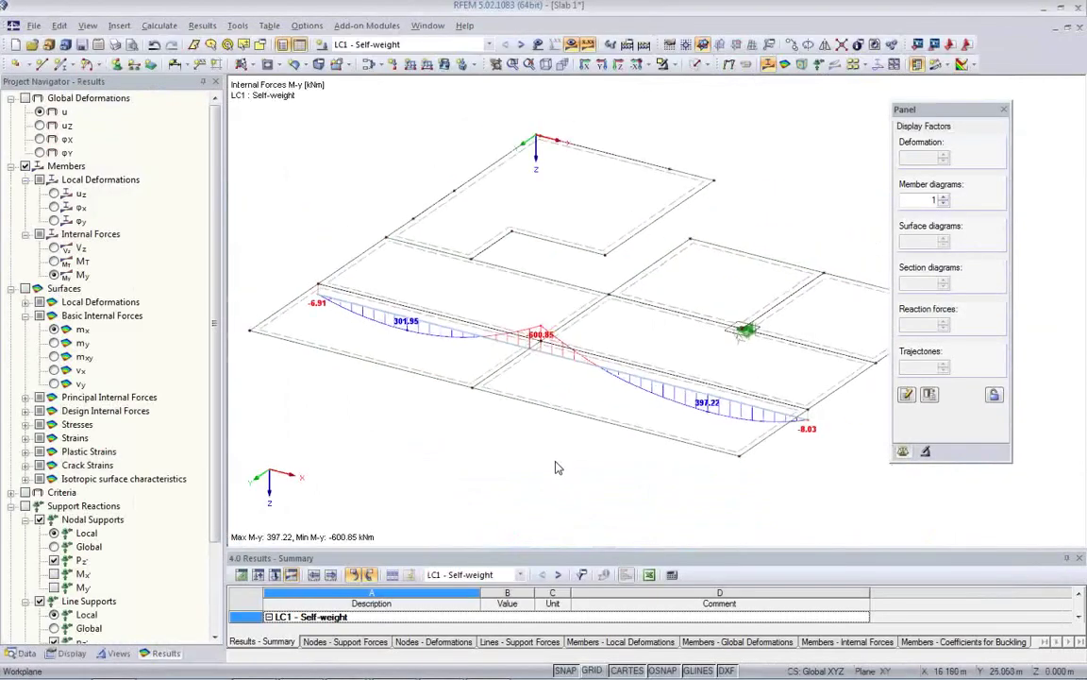
pyautogui.click(769, 66)
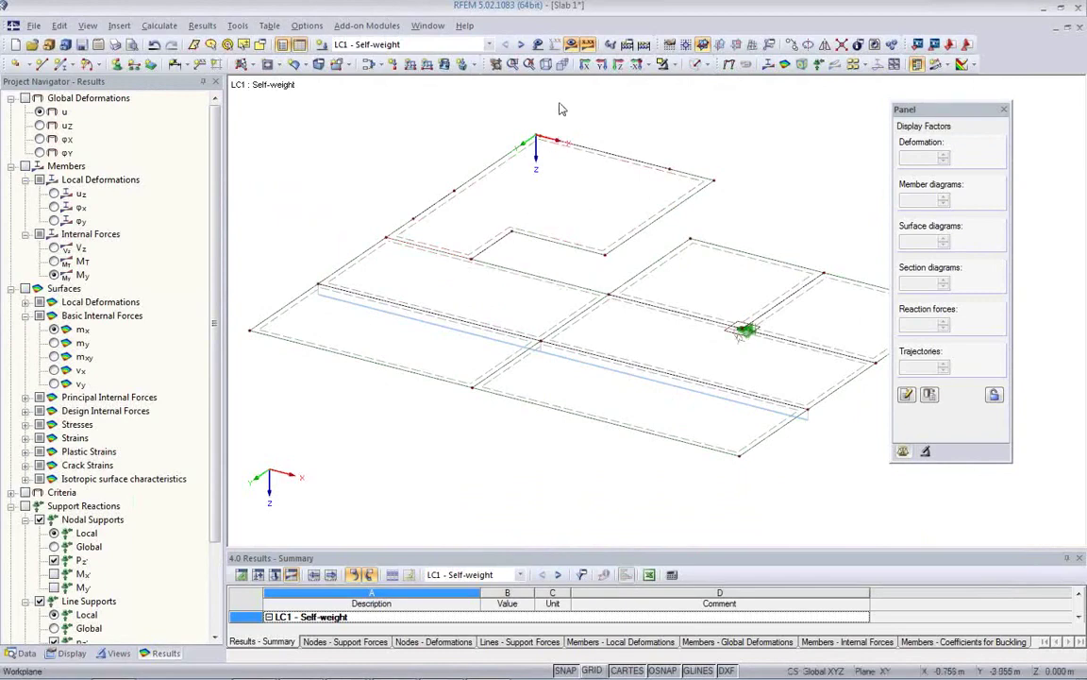
pyautogui.click(444, 43)
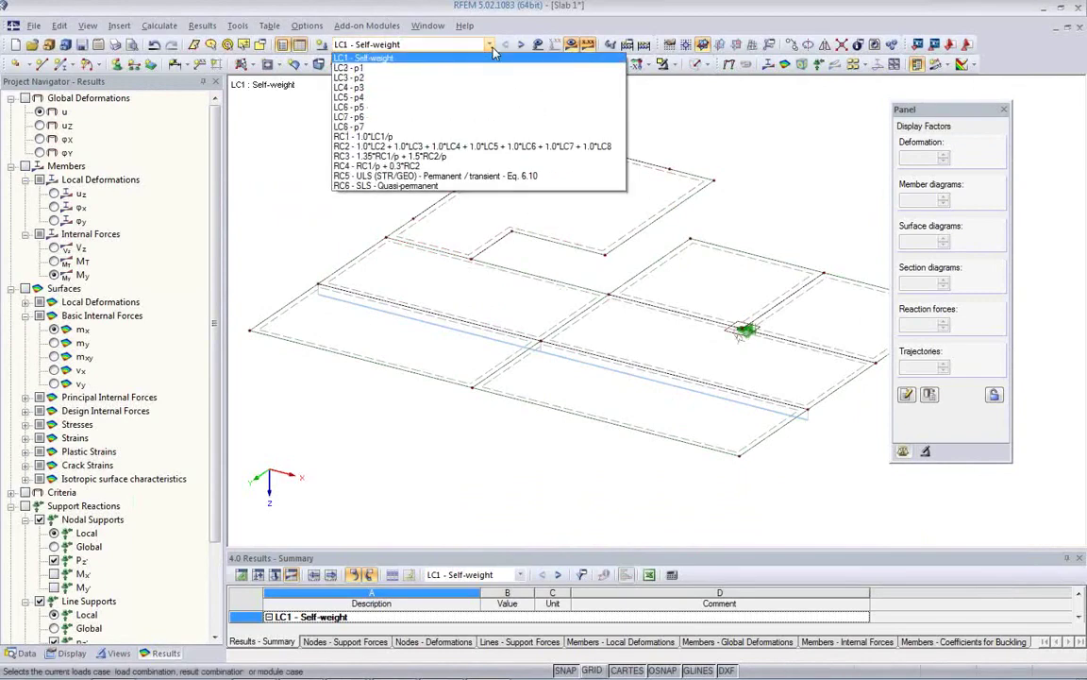
pyautogui.click(739, 193)
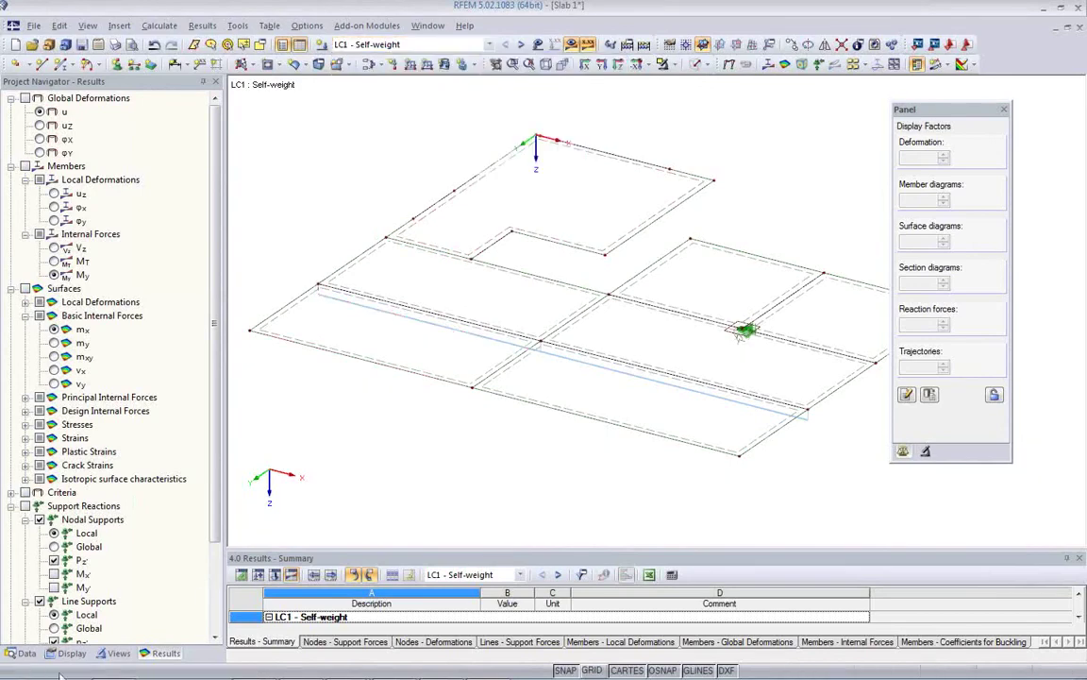
pyautogui.click(23, 652)
pyautogui.scroll(-5, 113, 359)
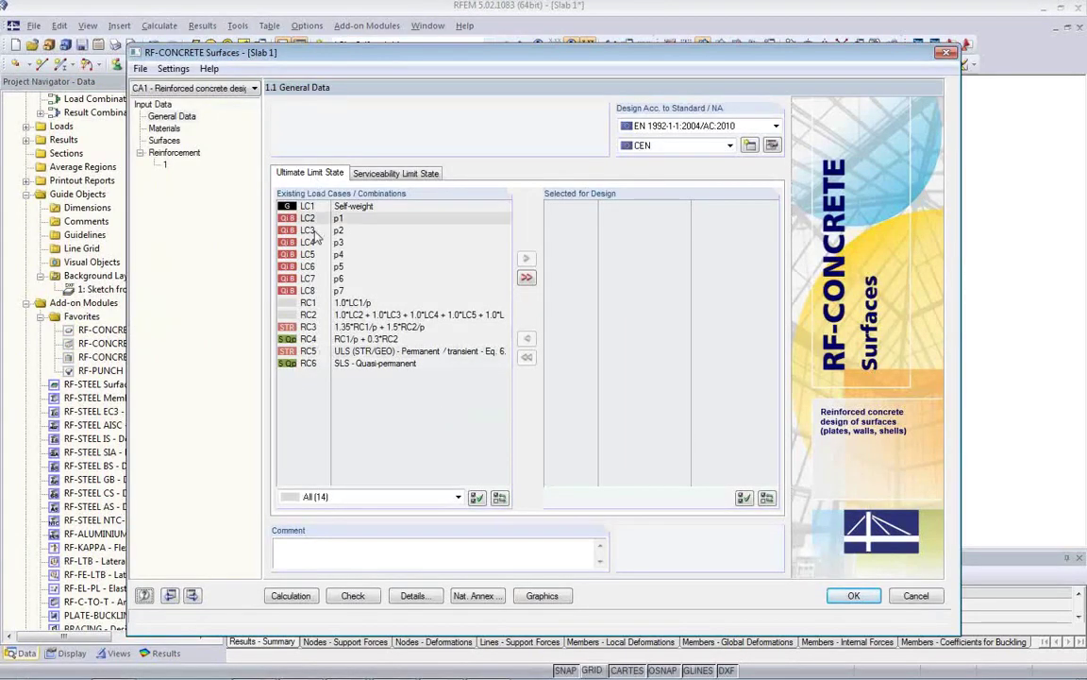
# - Add RC5 to the ultimate limit state design, keeping CEN as the national annex
pyautogui.doubleClick(359, 351)
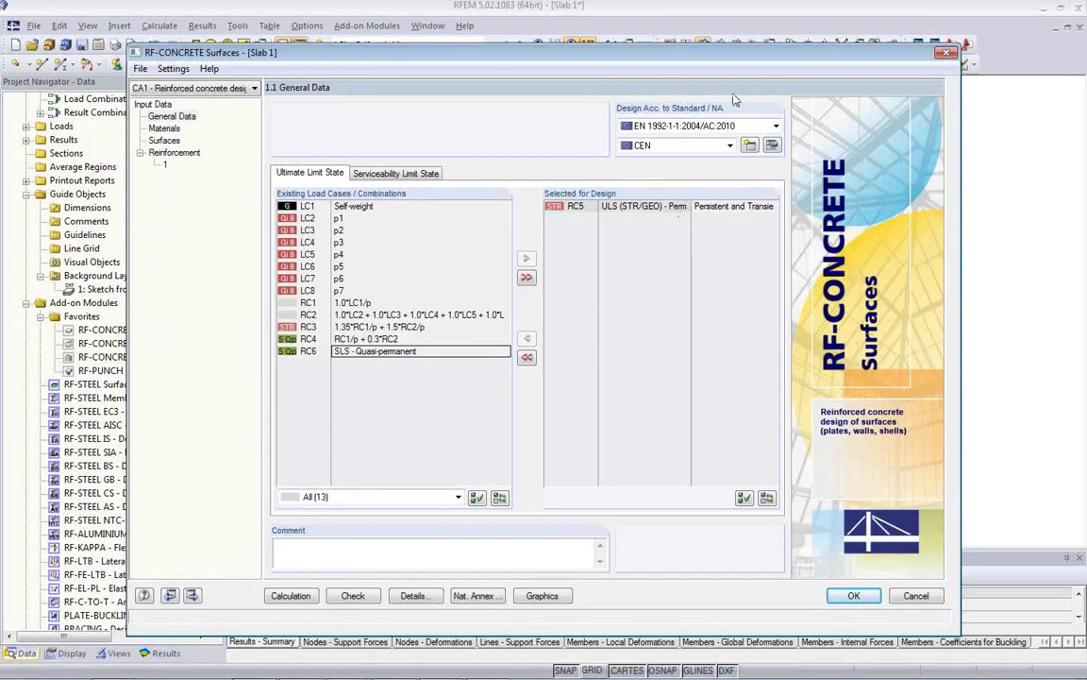
pyautogui.click(730, 145)
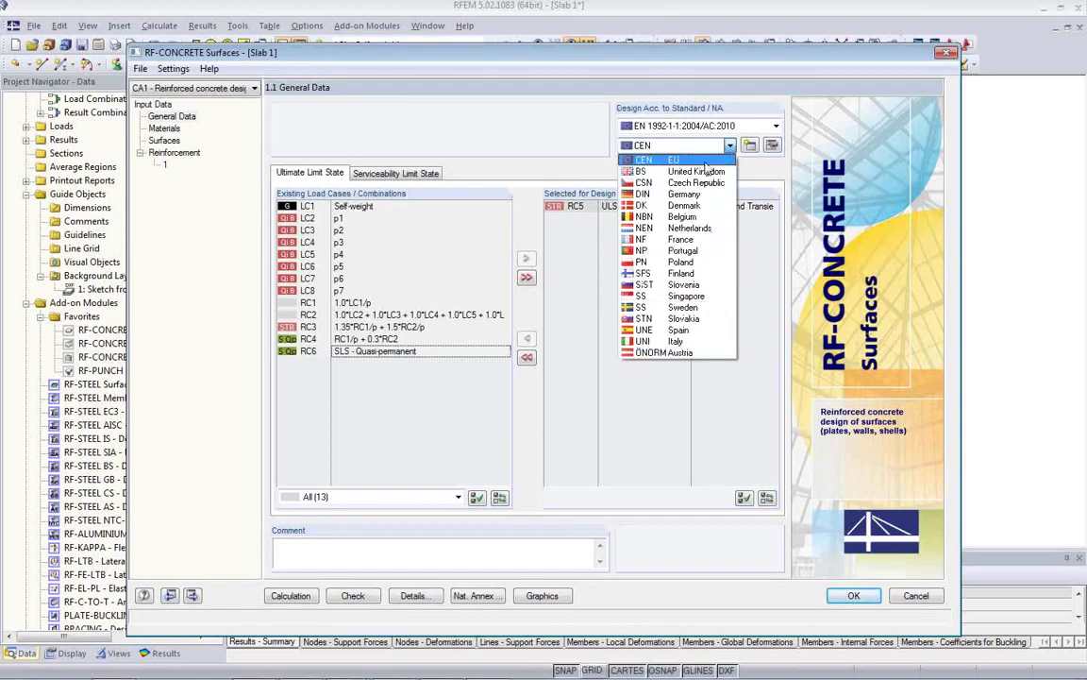
pyautogui.click(703, 160)
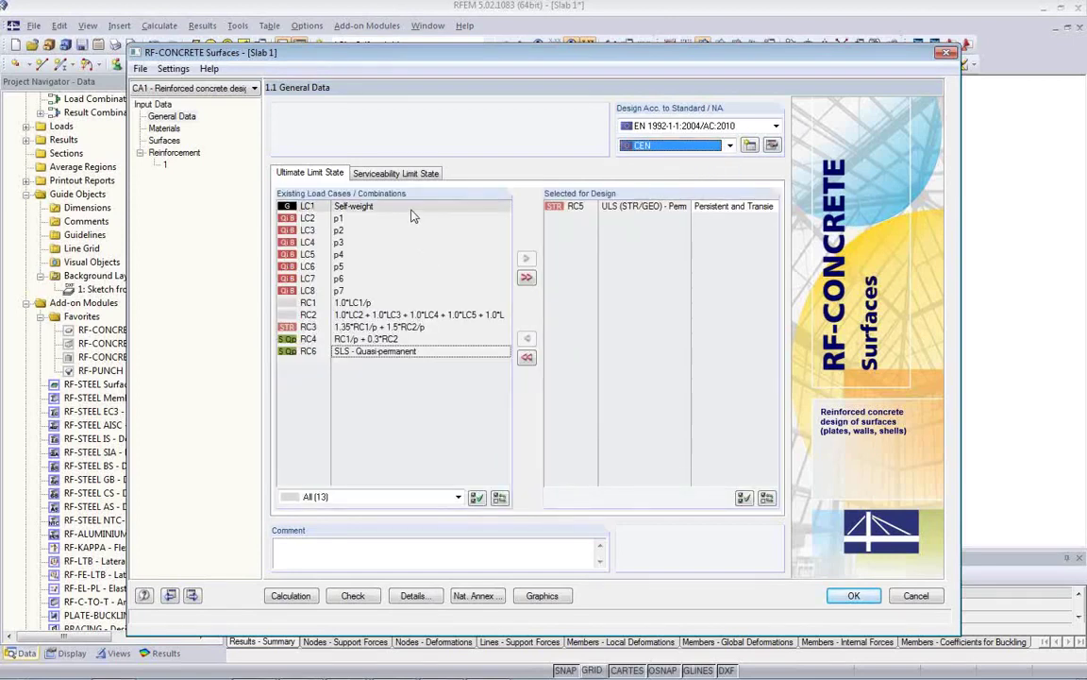
# - Add RC6 SLS quasi-permanent to the serviceability design and go to Materials
pyautogui.click(368, 173)
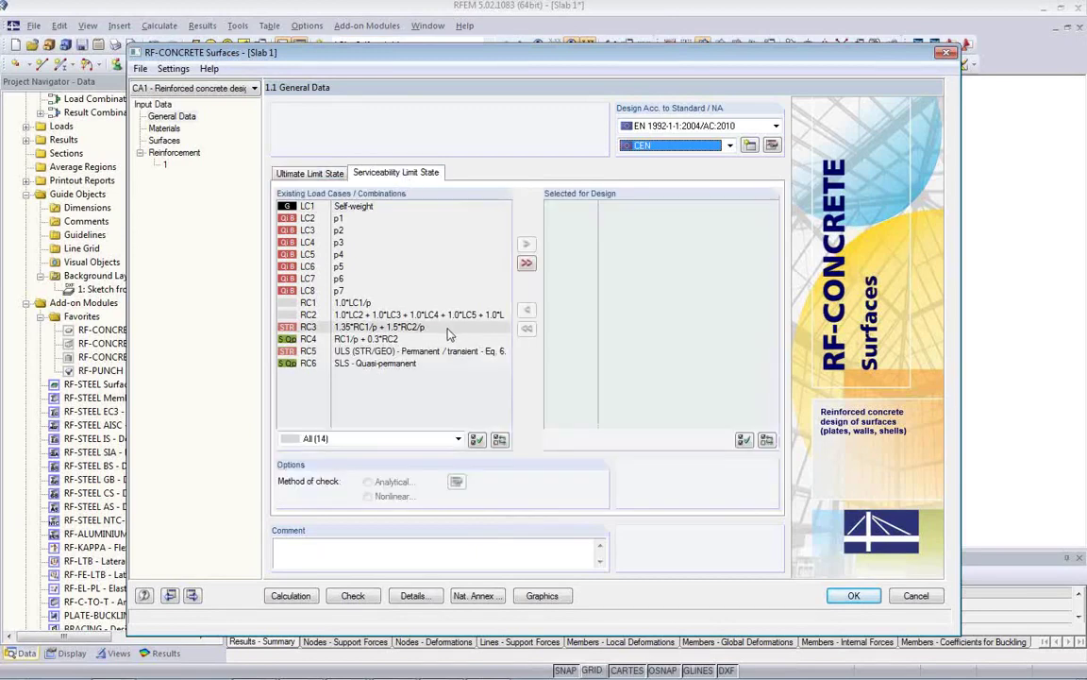
pyautogui.moveTo(415, 364); pyautogui.dragTo(562, 217)
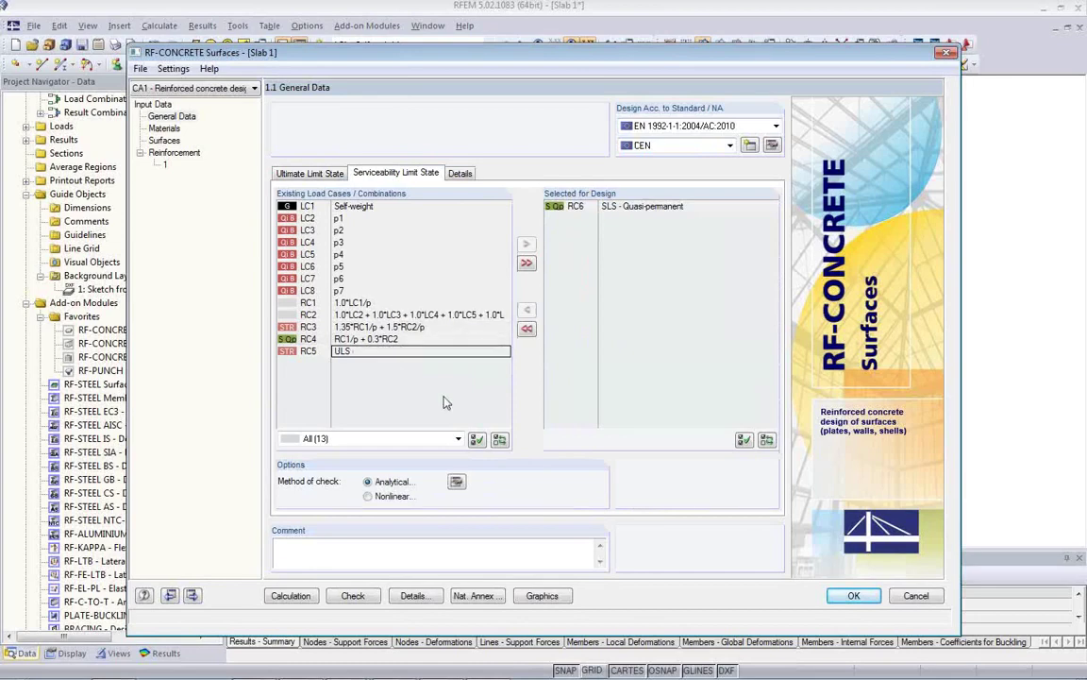
pyautogui.click(163, 127)
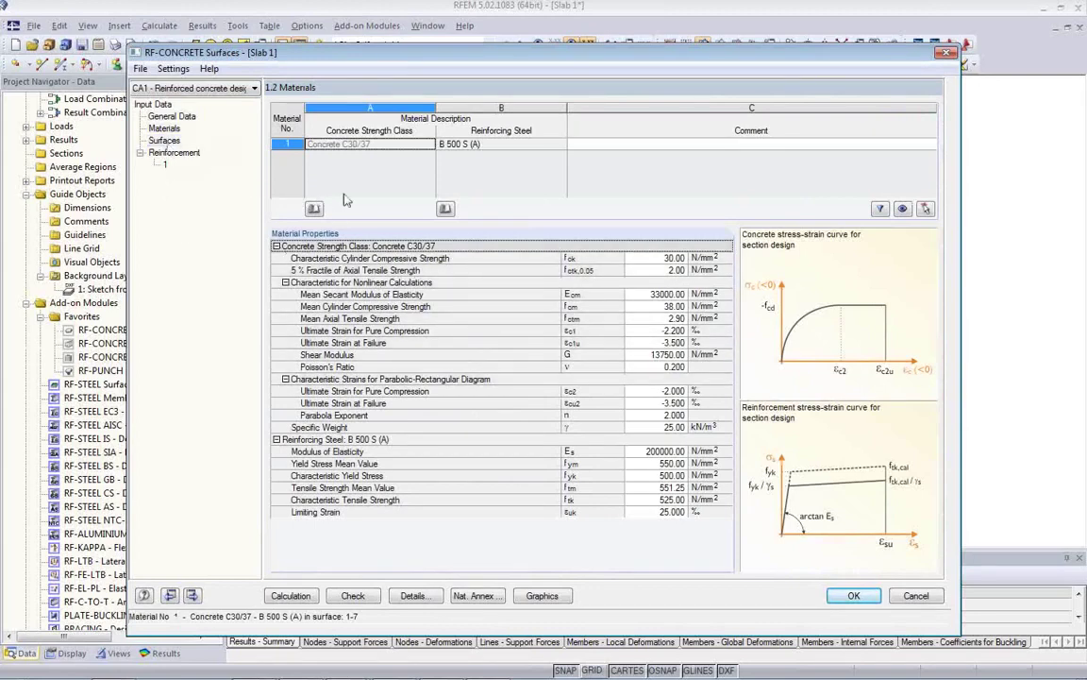
# - Keep concrete C30/37 unchanged and move to the Surfaces page listing surfaces 1–7
pyautogui.click(320, 177)
pyautogui.press('F2')
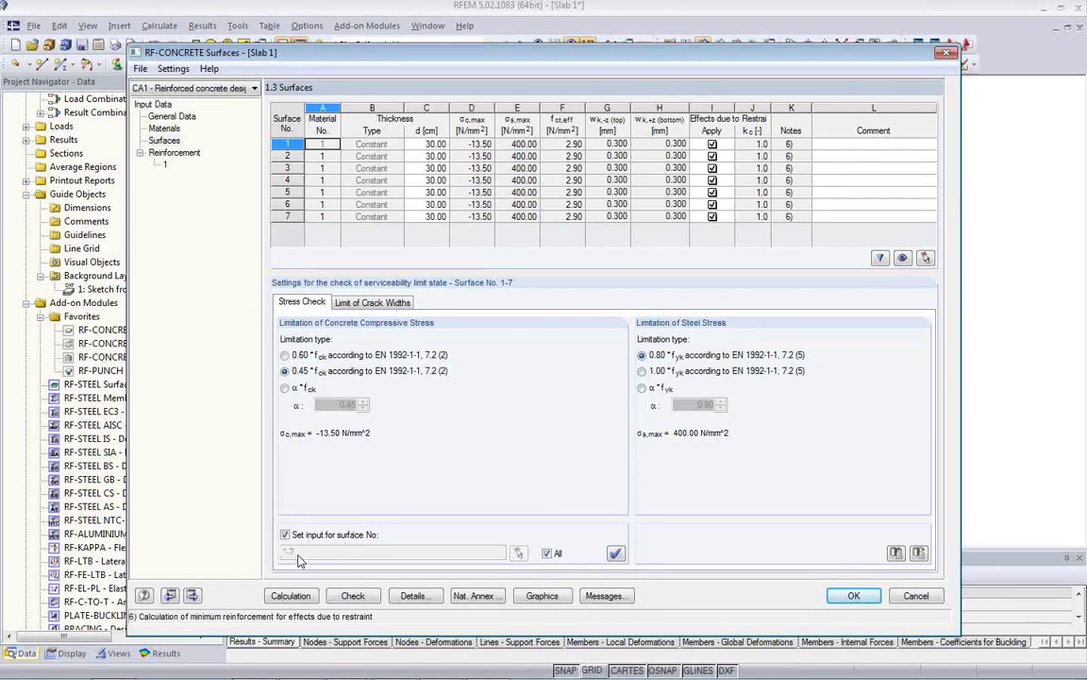
# - Set the crack width limits w(top) and w(bottom) to 0.400 mm for surfaces 1–7
pyautogui.click(370, 304)
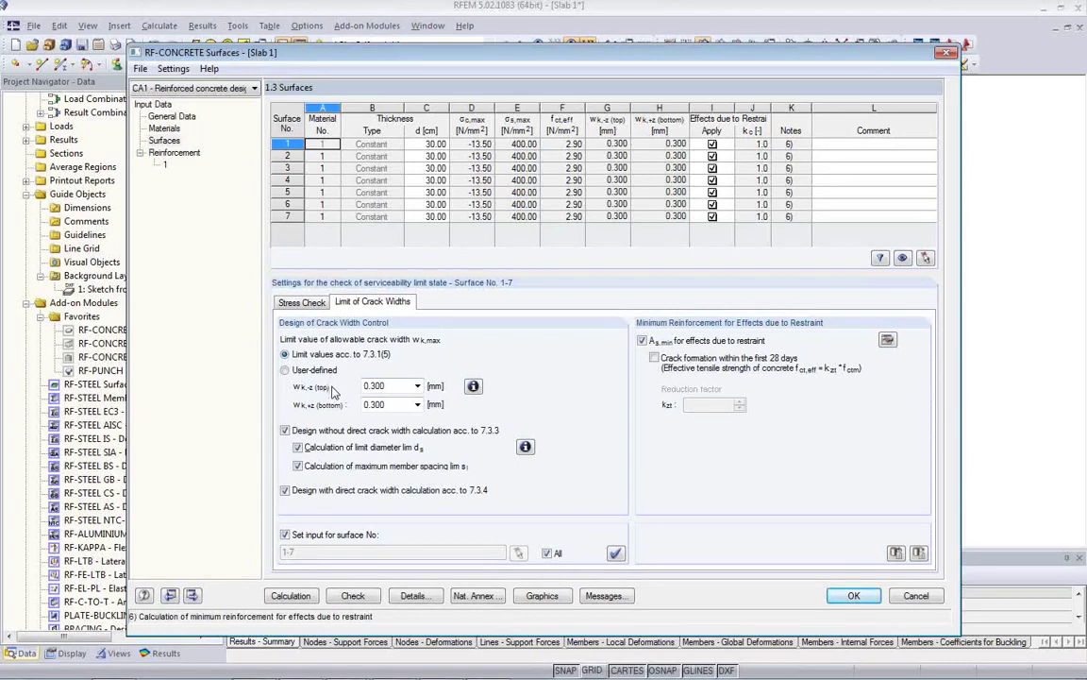
pyautogui.click(418, 386)
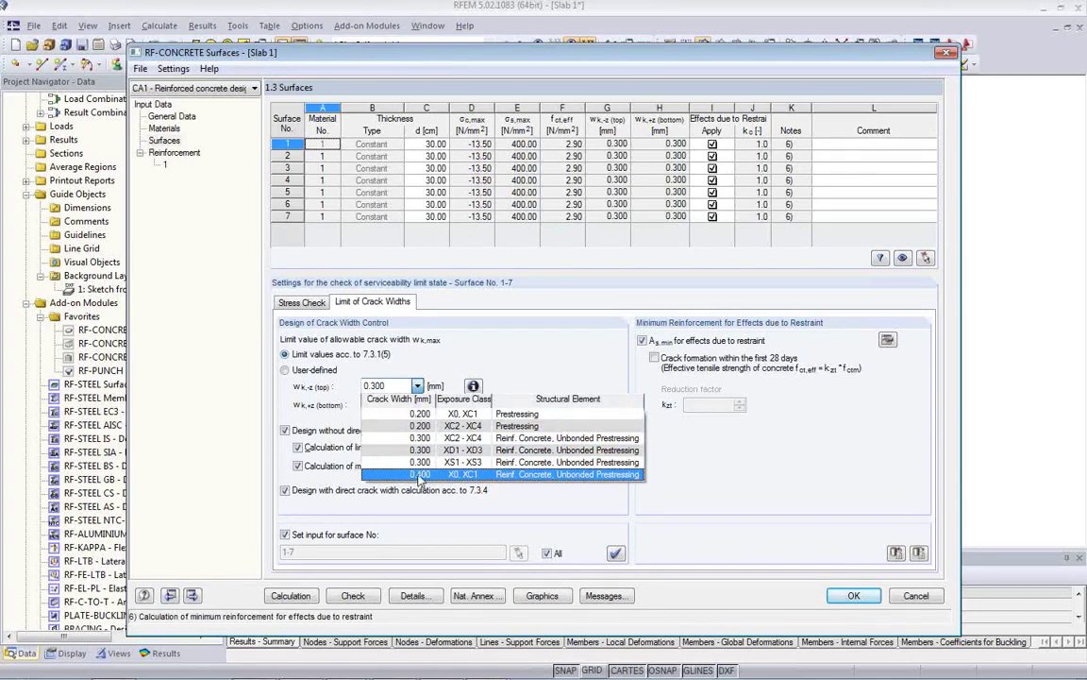
pyautogui.click(418, 475)
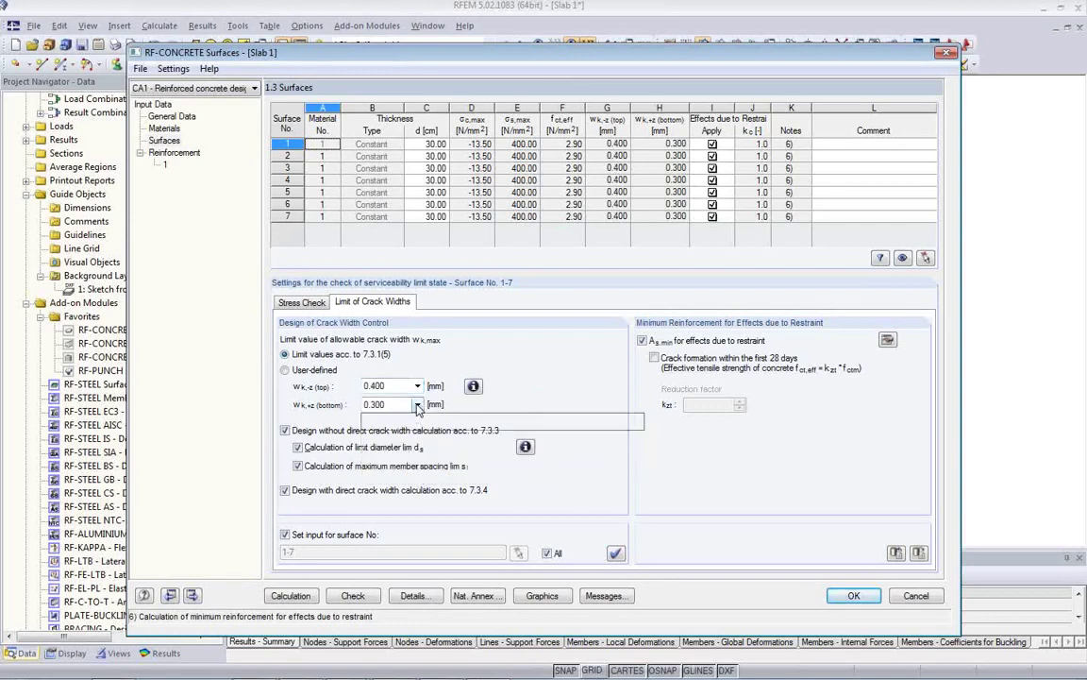
pyautogui.click(417, 404)
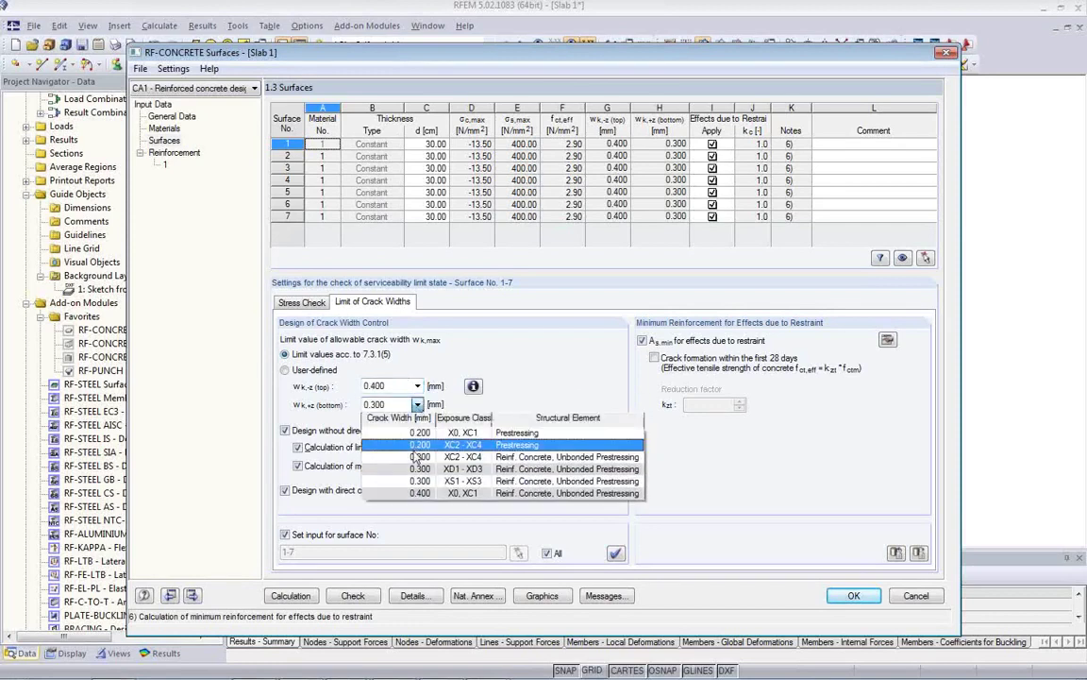
pyautogui.click(452, 494)
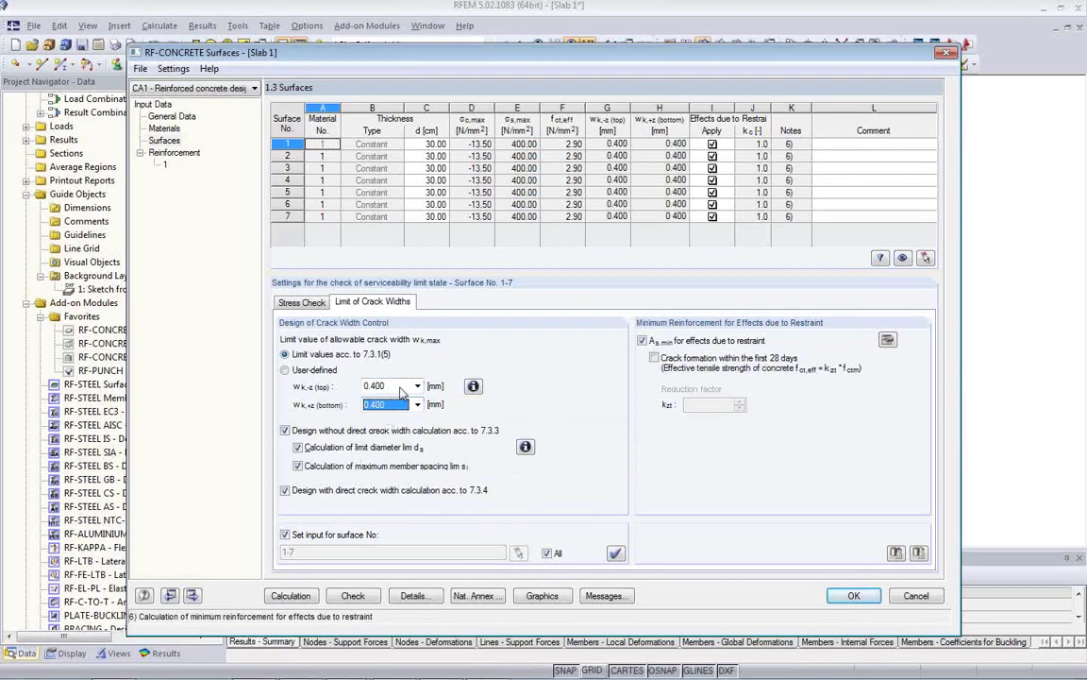
pyautogui.click(400, 388)
pyautogui.click(425, 472)
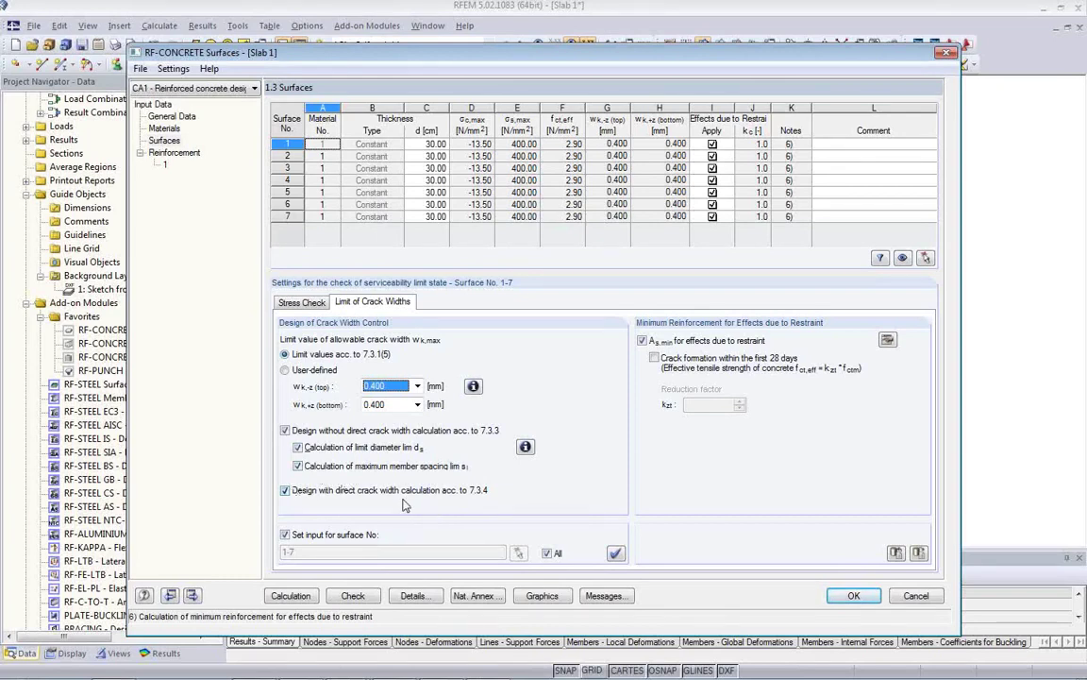
# - Untick design without direct crack width calculation and As,min for restraint, then view reinforcement group 1
pyautogui.click(286, 430)
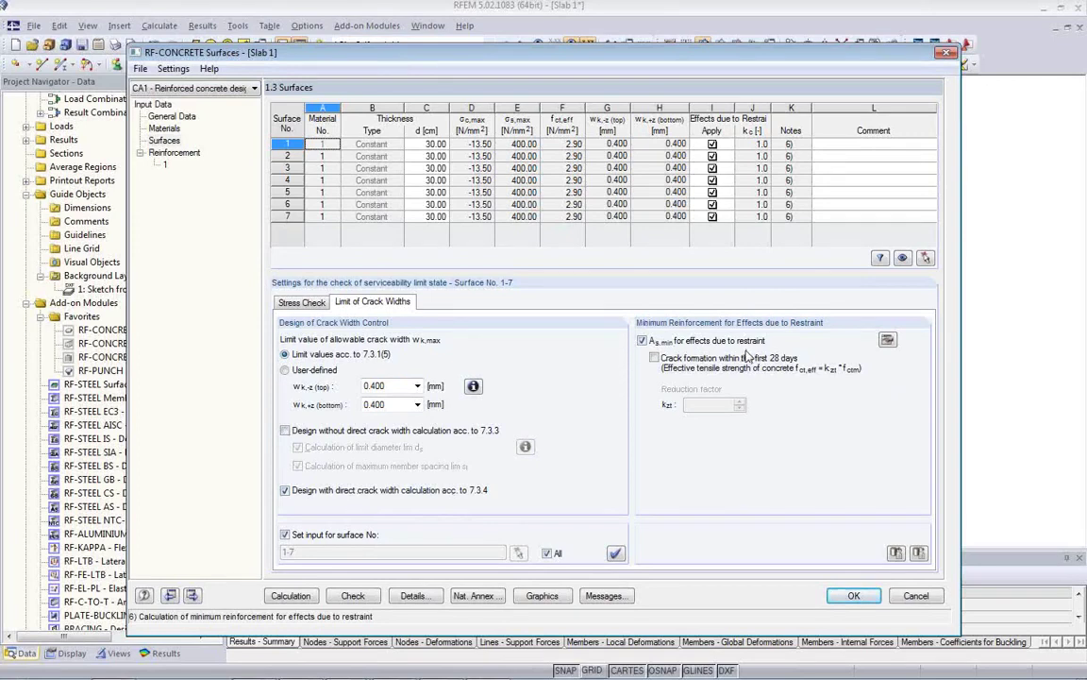
pyautogui.click(642, 342)
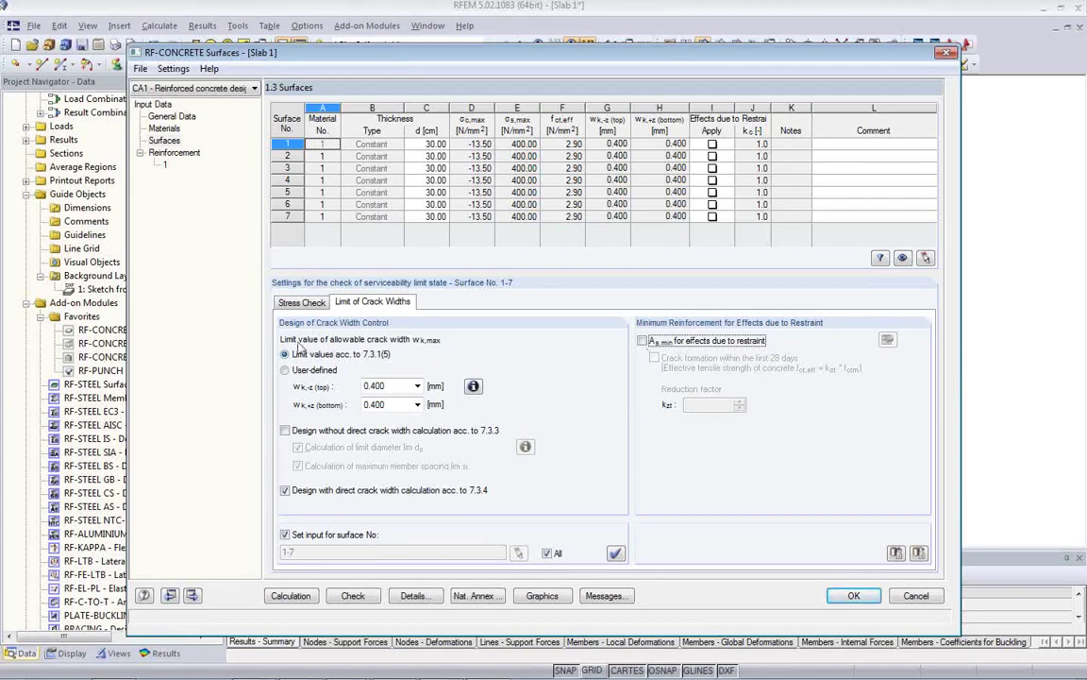
pyautogui.click(286, 302)
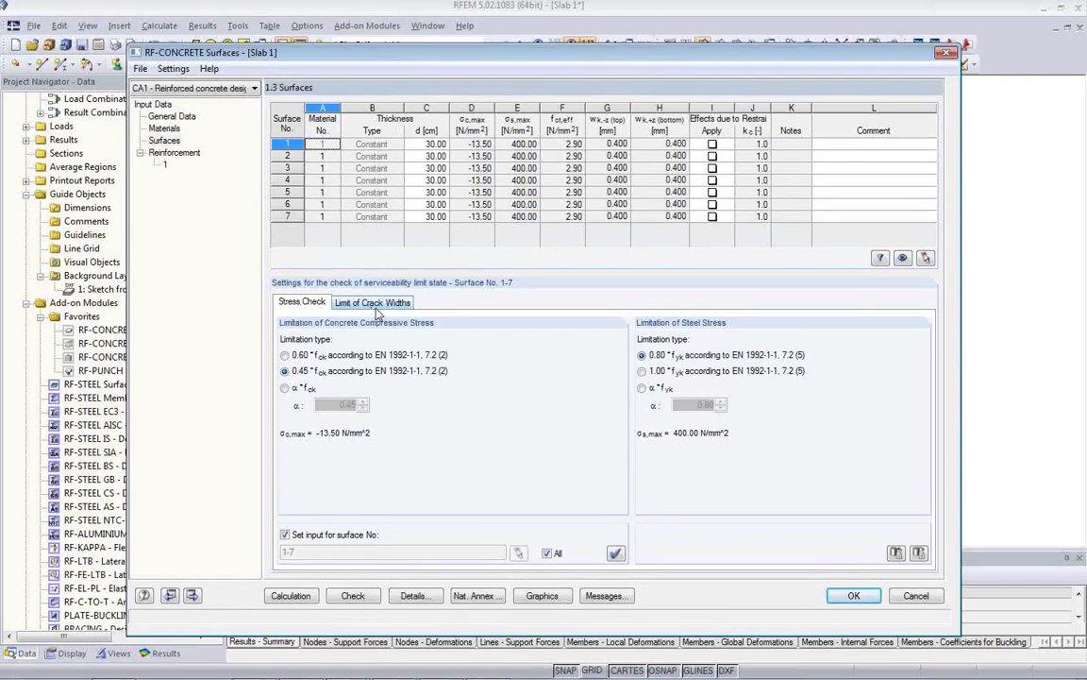
pyautogui.click(162, 166)
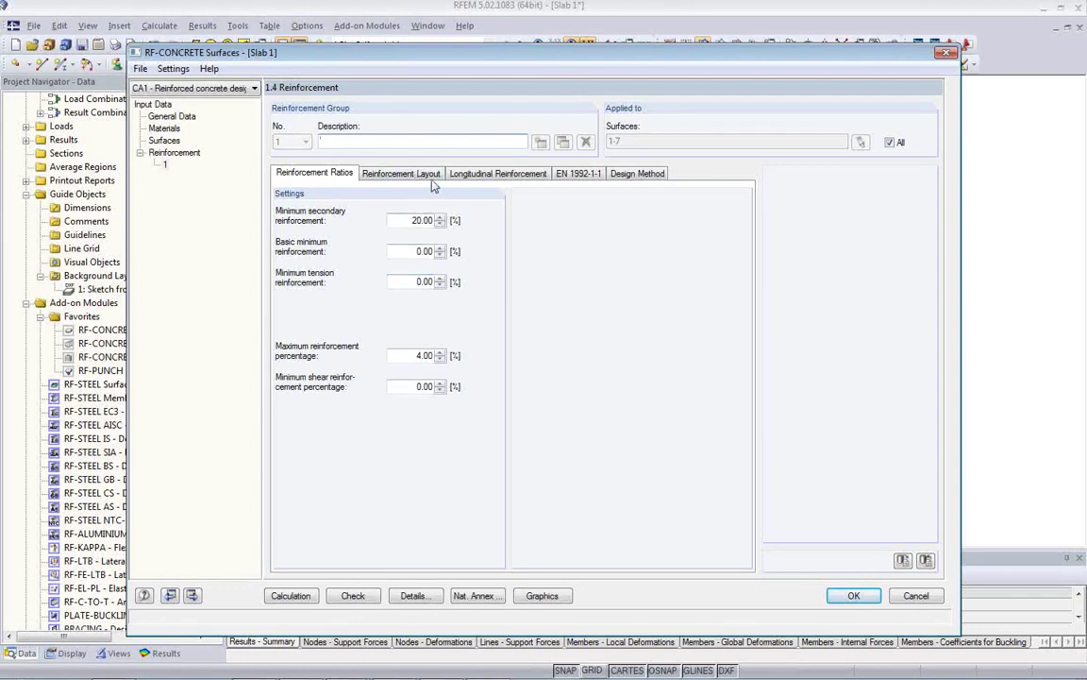
# - Take the basic reinforcement cover from EN 1992-1-1 and open its concrete cover parameters
pyautogui.click(392, 170)
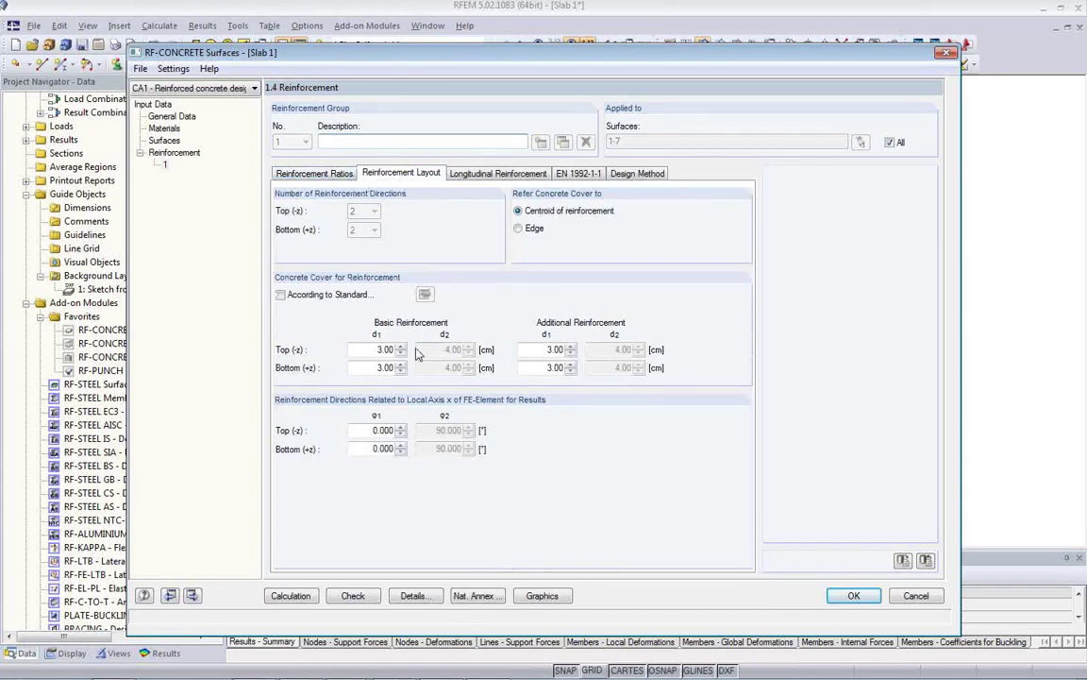
pyautogui.click(281, 297)
pyautogui.press('Tab')
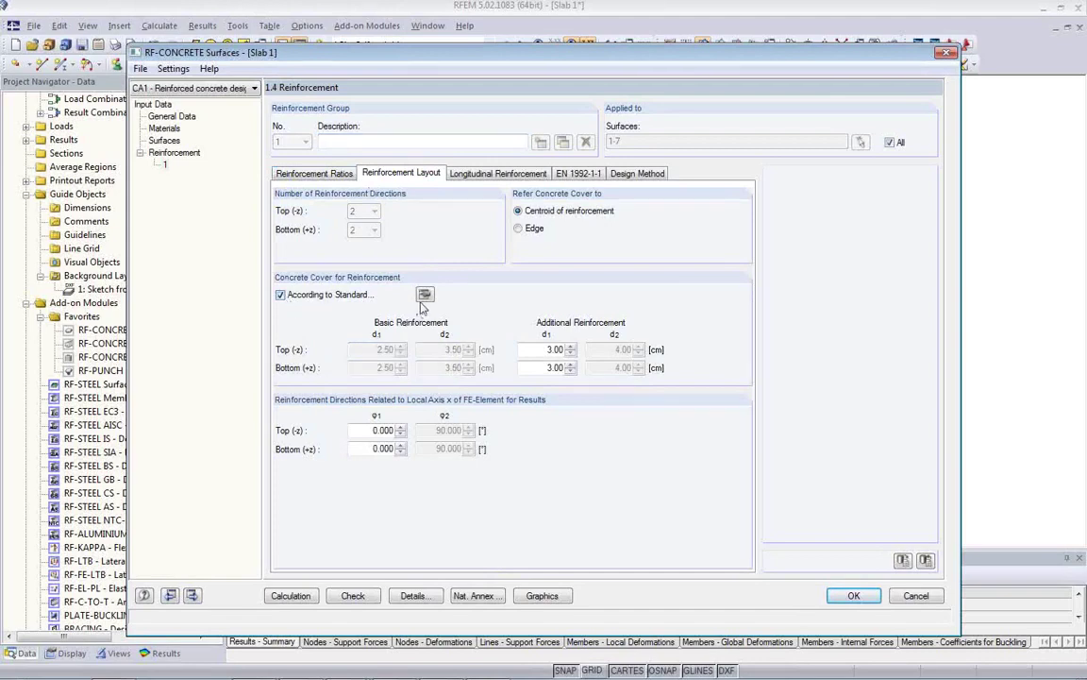
pyautogui.press('space')
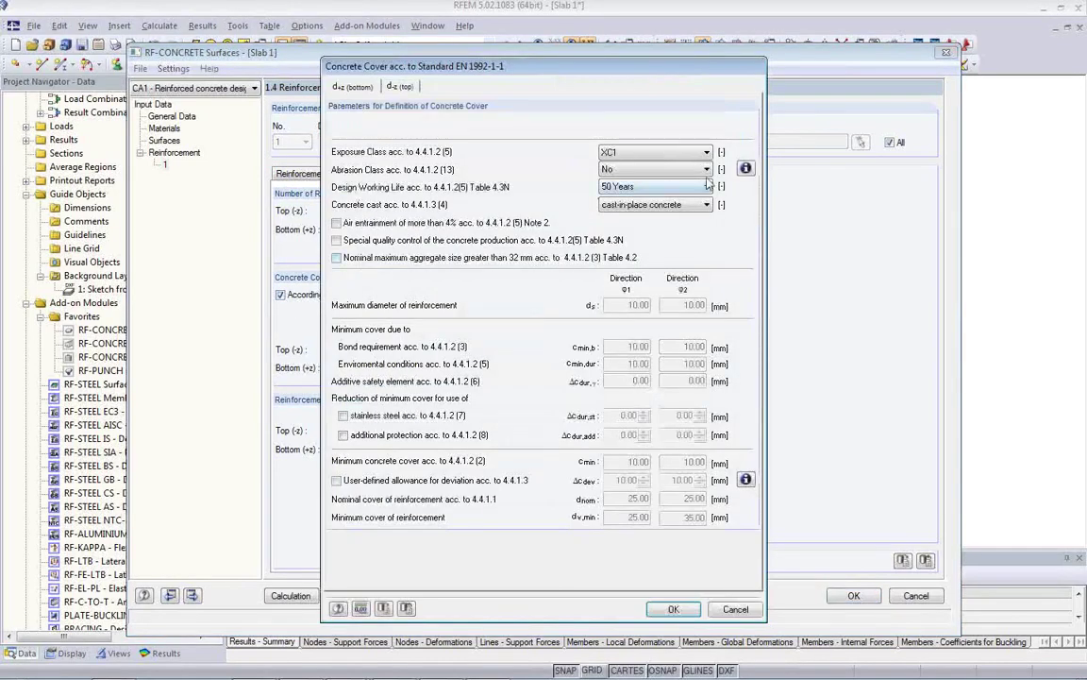
# - Keep exposure class XC1, compare the d+z and d-z cover tabs, and confirm the dialog
pyautogui.click(705, 154)
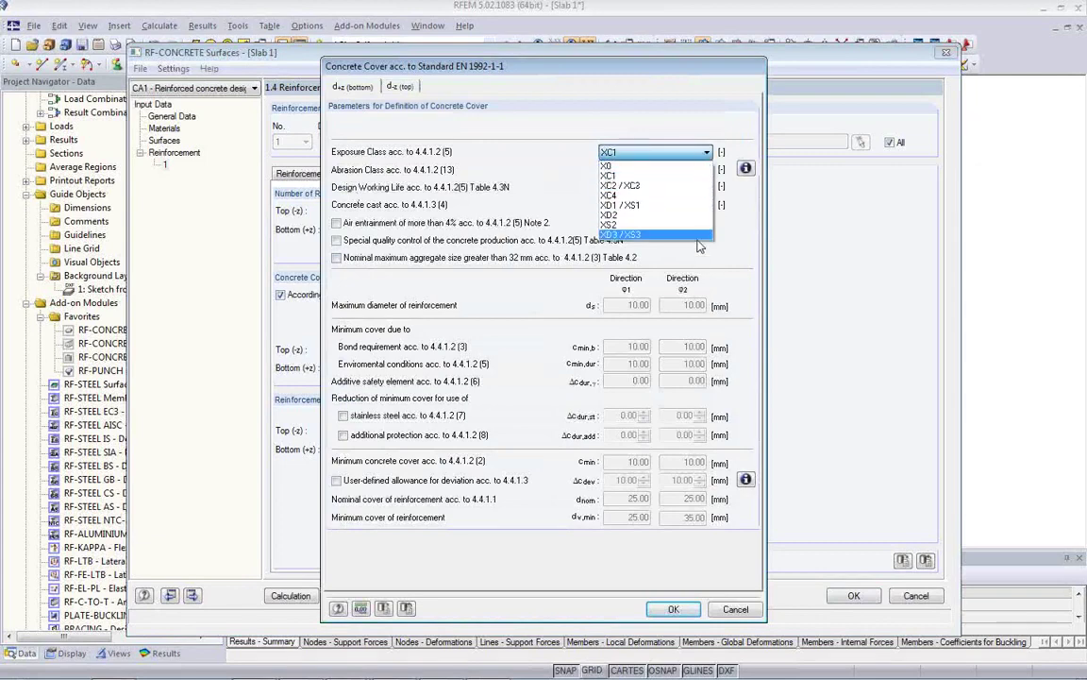
pyautogui.click(623, 162)
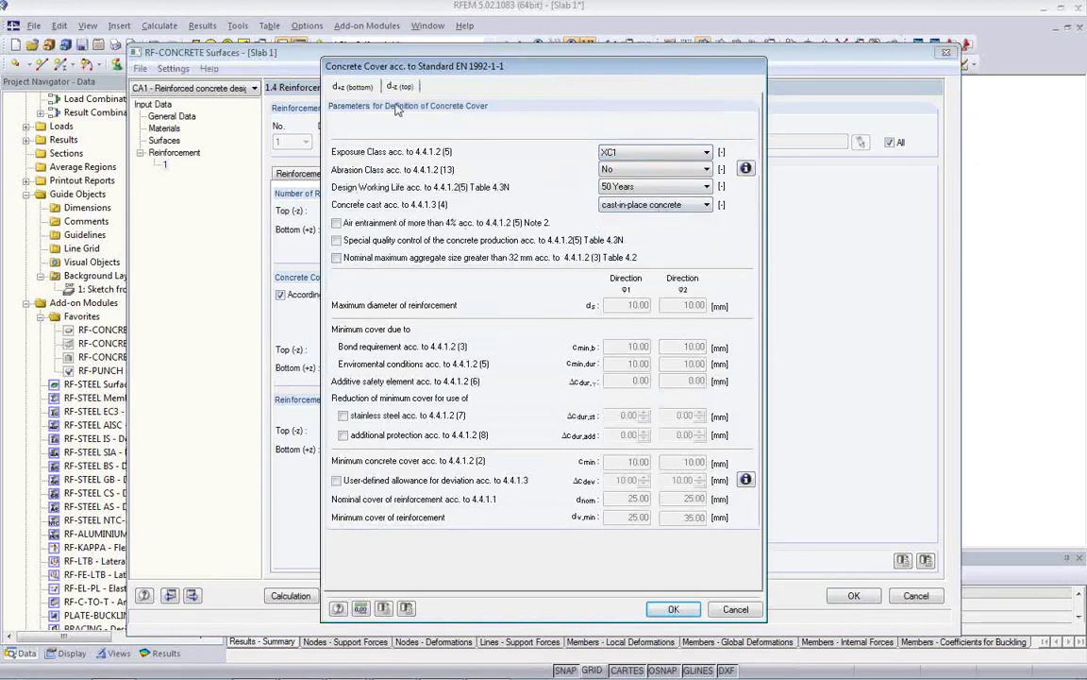
pyautogui.click(358, 86)
pyautogui.click(351, 86)
pyautogui.click(359, 86)
pyautogui.click(355, 86)
pyautogui.click(673, 609)
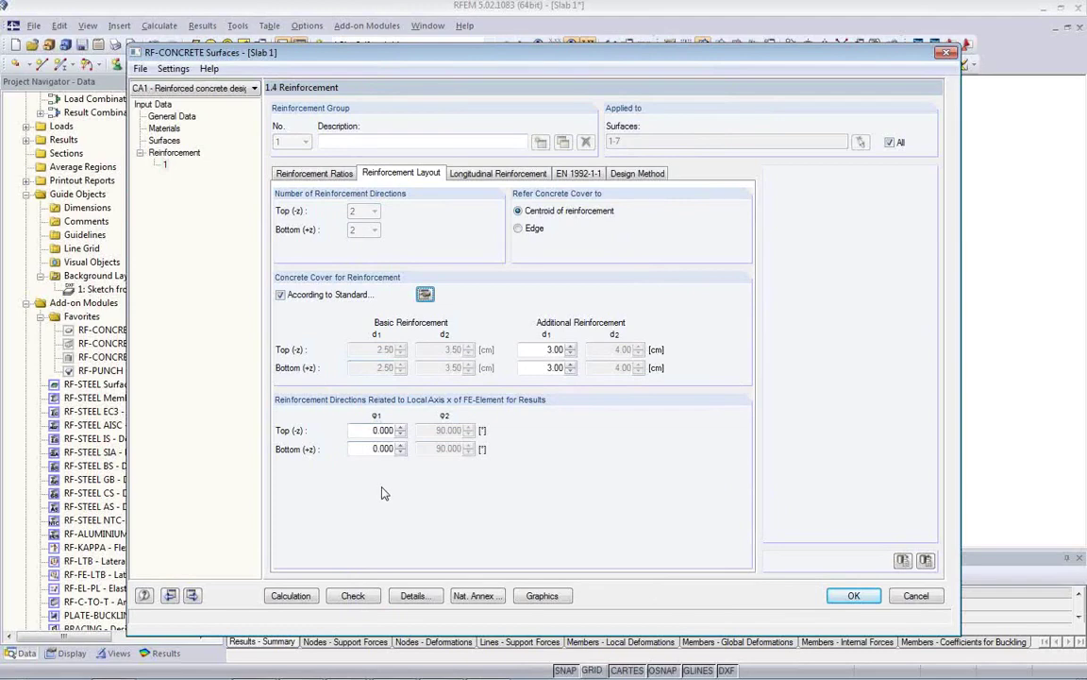
# - View the longitudinal reinforcement EN 1992-1-1 parameters with γc 1.50 and γs 1.15
pyautogui.click(489, 173)
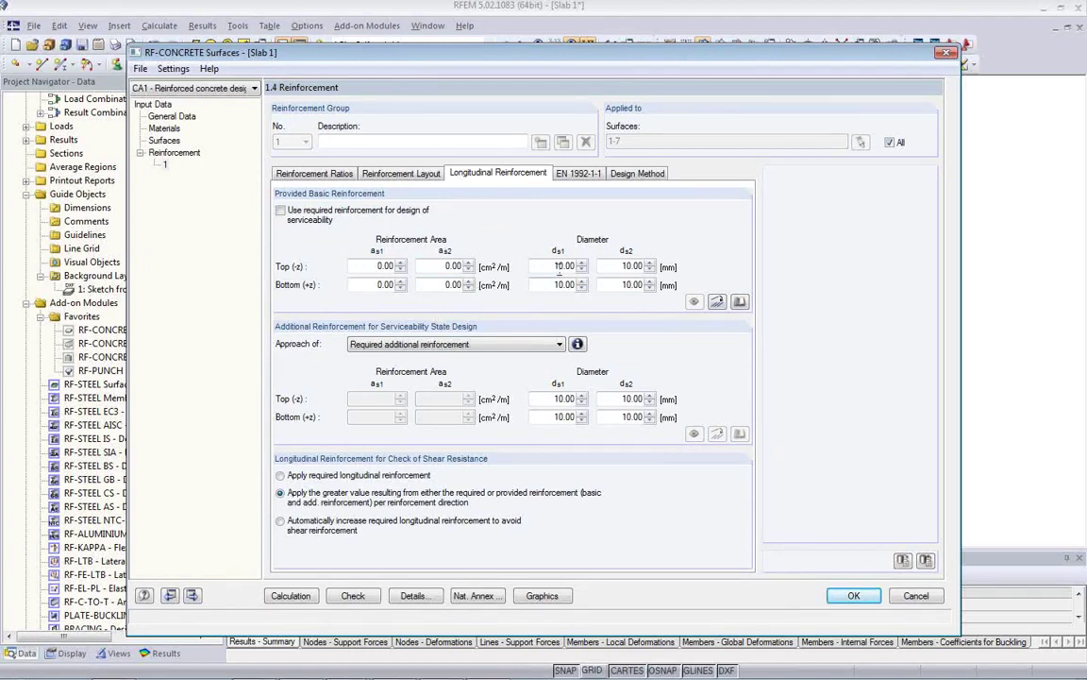
pyautogui.click(576, 173)
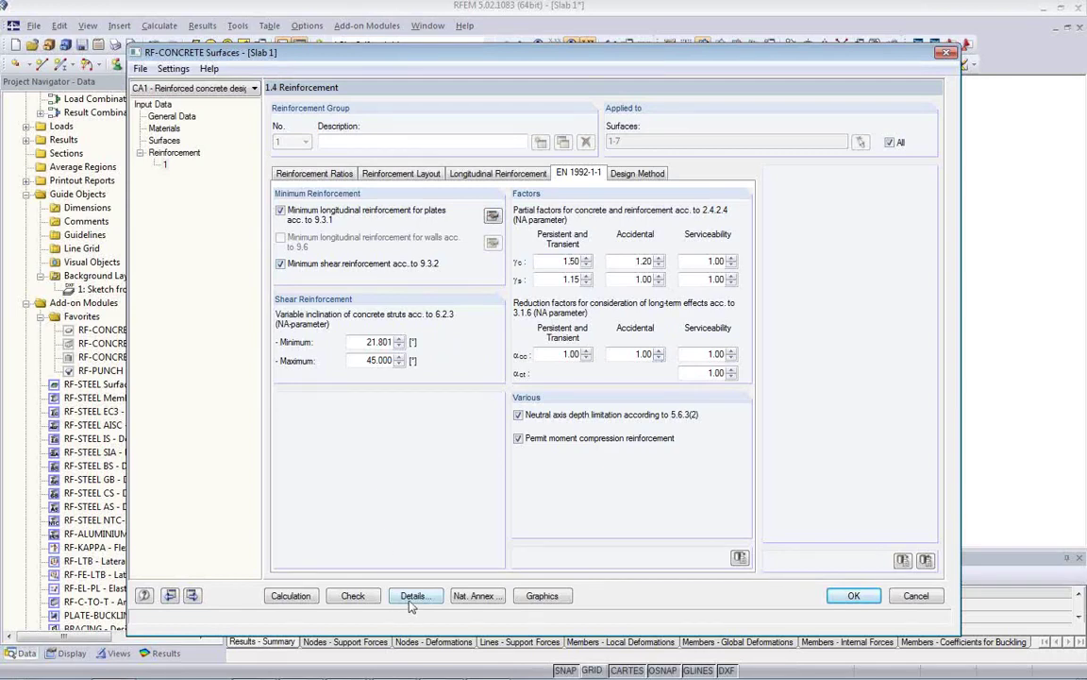
# - Review the National Annex parameters without changes, then open the design Details options
pyautogui.click(474, 596)
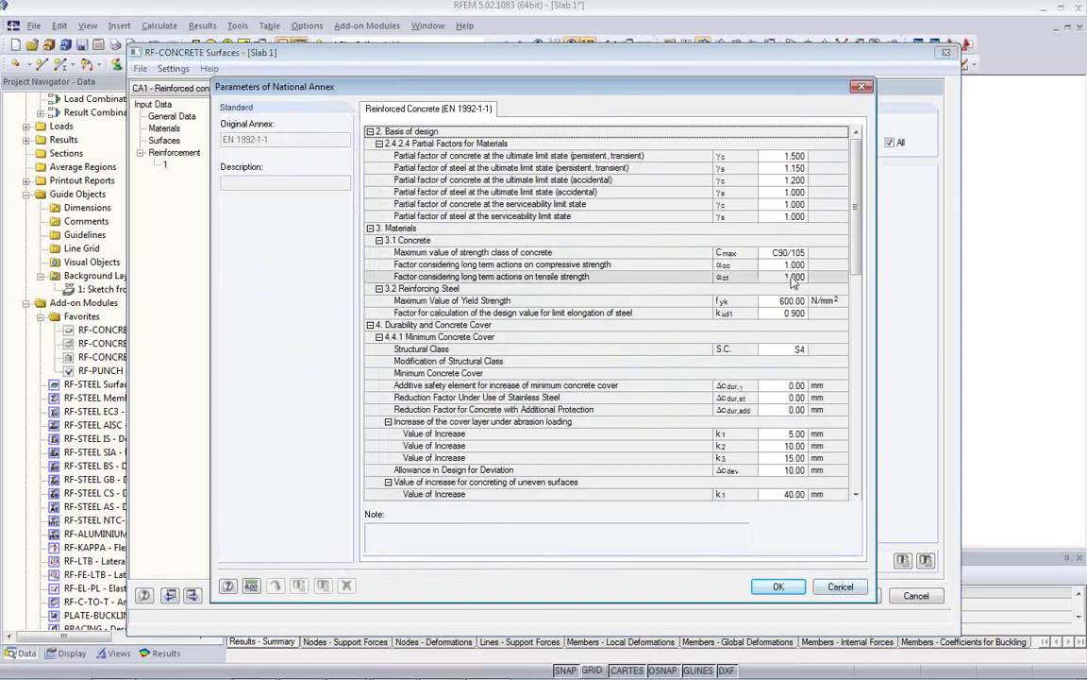
pyautogui.click(841, 587)
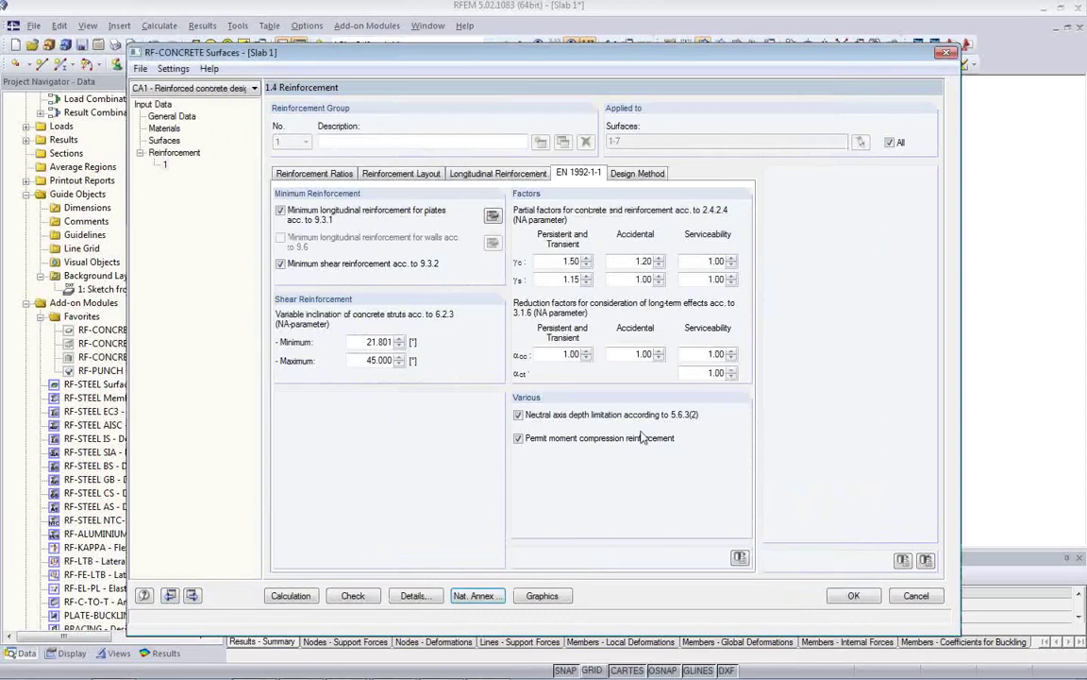
pyautogui.click(412, 596)
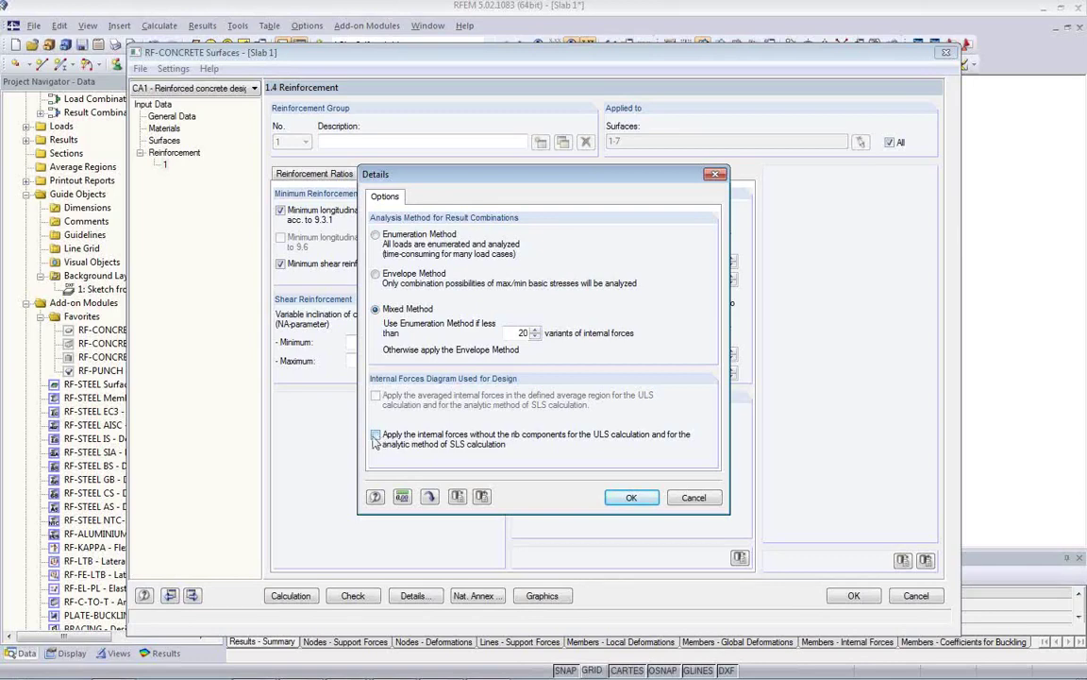
# - Use internal forces without rib components for ULS and SLS design and confirm Details
pyautogui.click(377, 437)
pyautogui.click(630, 498)
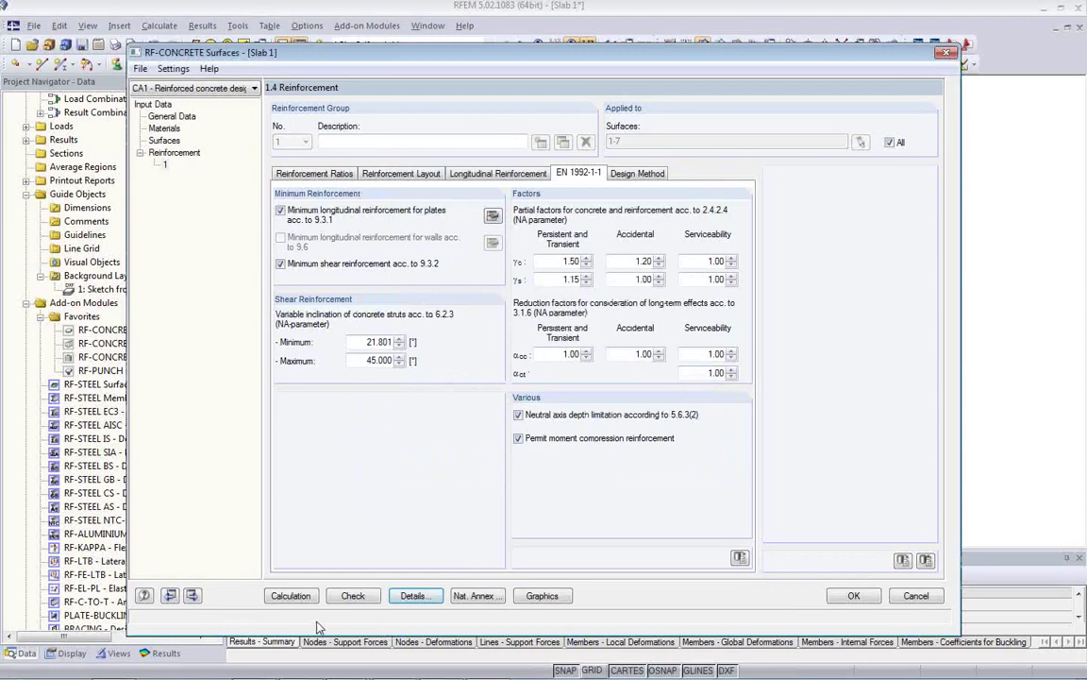
# - Run the design and review required reinforcement totals: 20.80 and 22.46 cm²/m top, 47.61 shear
pyautogui.click(290, 595)
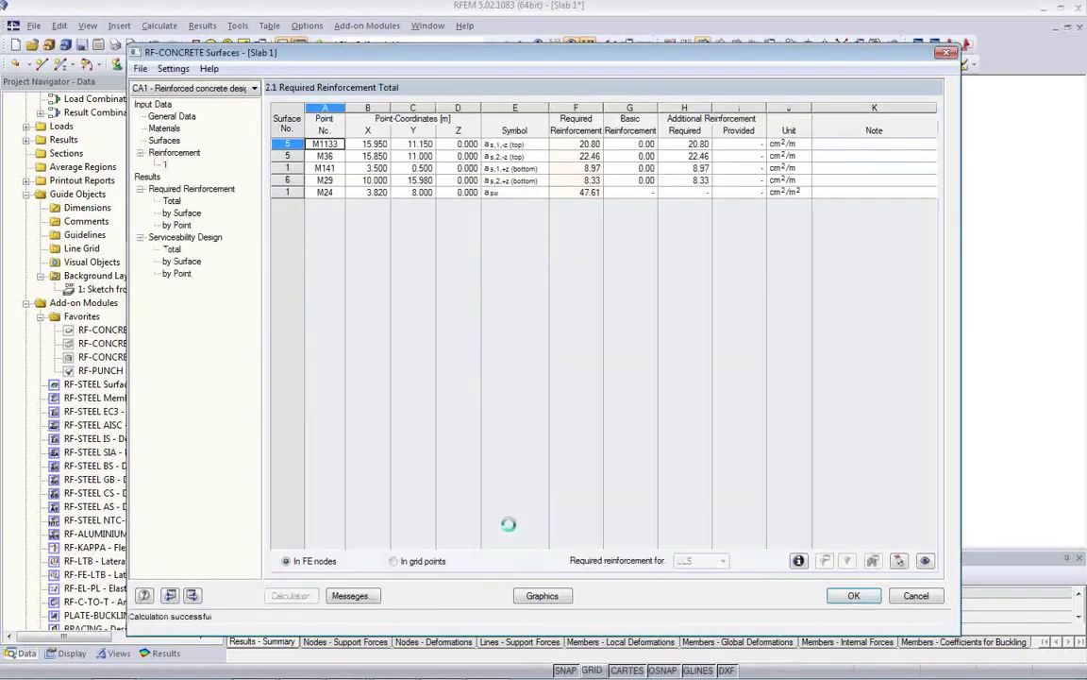
pyautogui.click(685, 144)
pyautogui.press('Left')
pyautogui.press('Left')
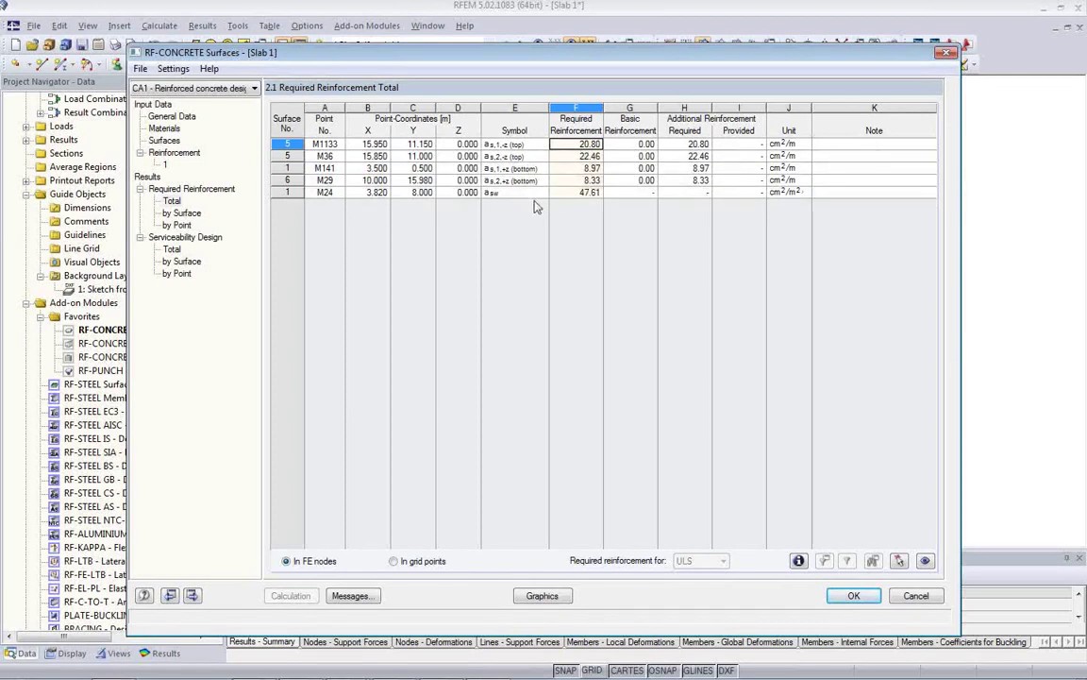
pyautogui.click(510, 180)
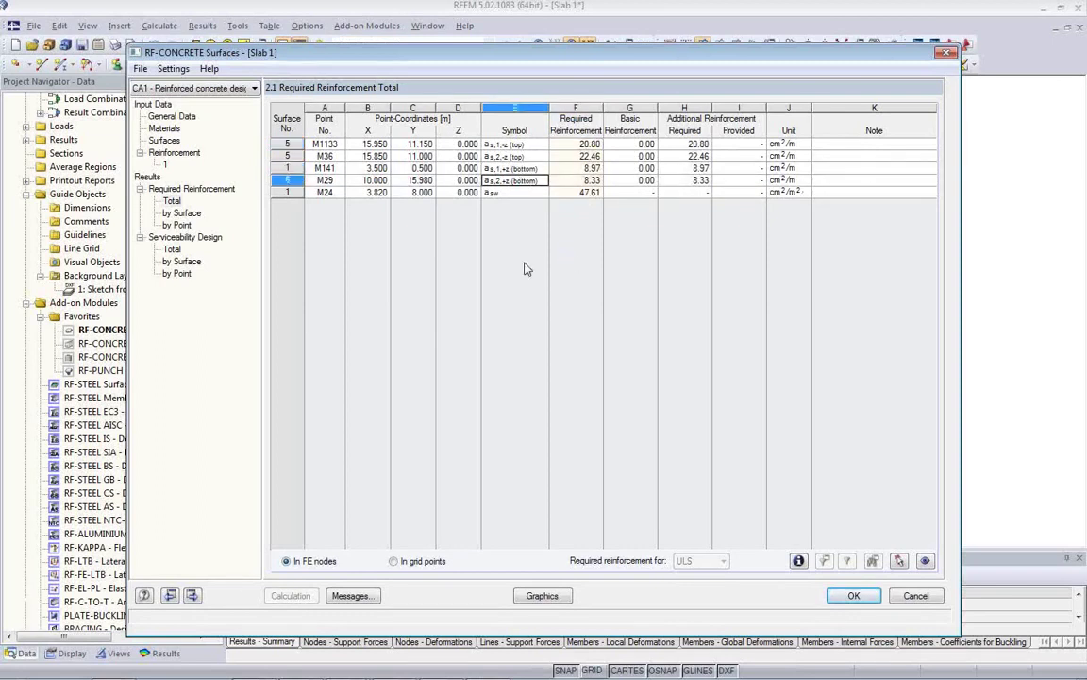
# - Plot the serviceability totals on the slab as as,1,-z contours up to 20.80 cm²/m, zoomed in
pyautogui.click(172, 249)
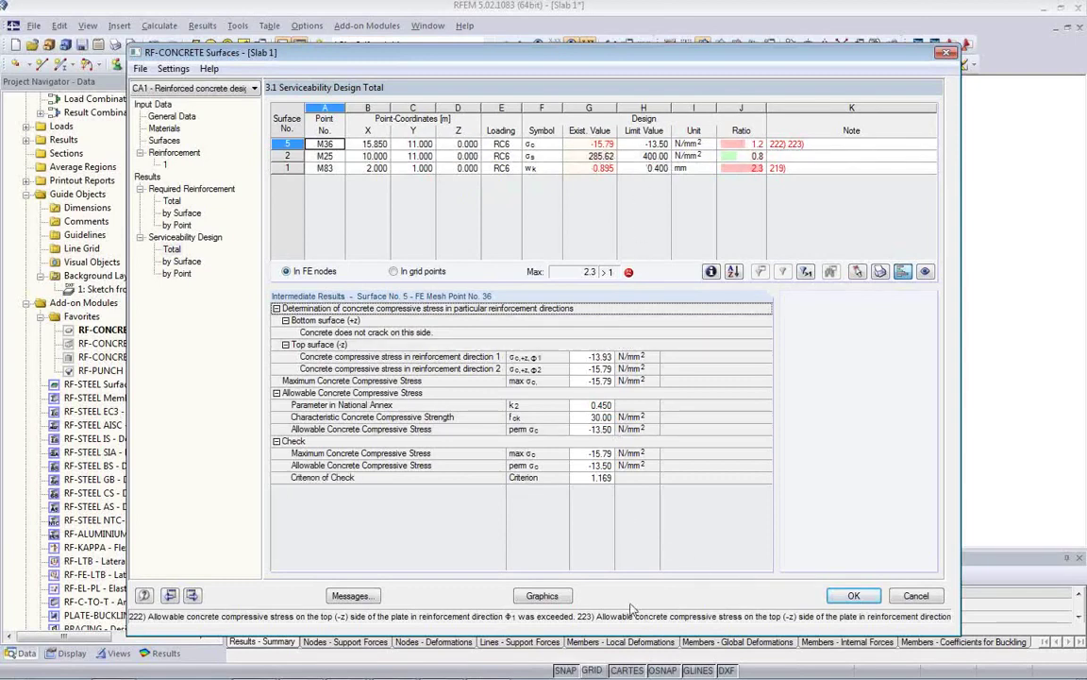
pyautogui.click(542, 595)
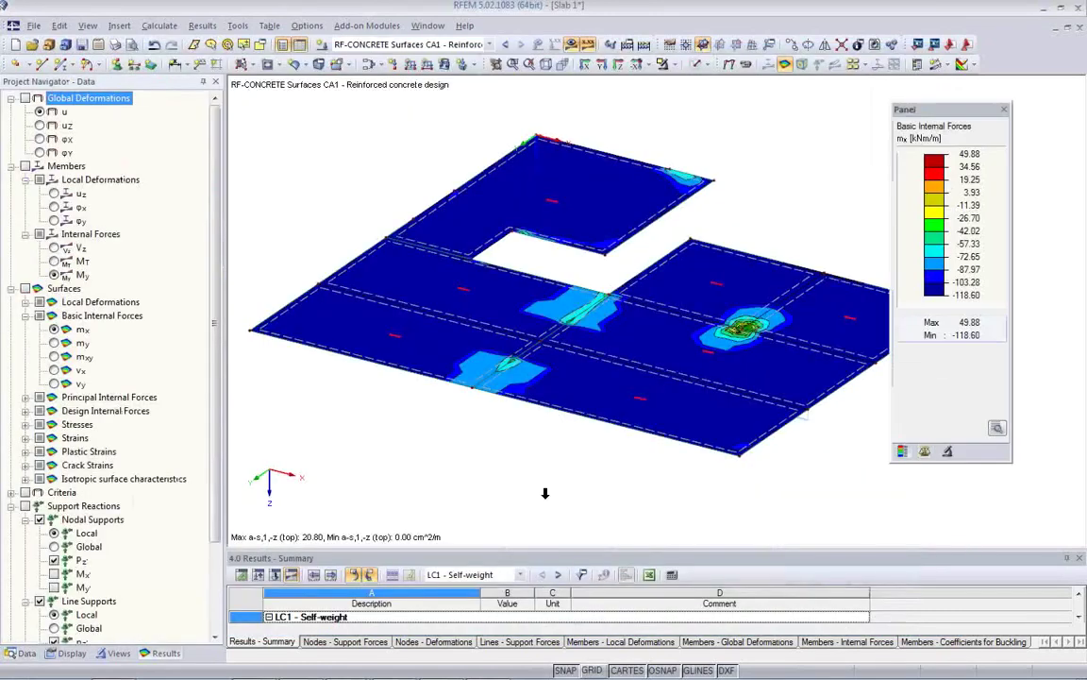
pyautogui.scroll(2, 562, 440)
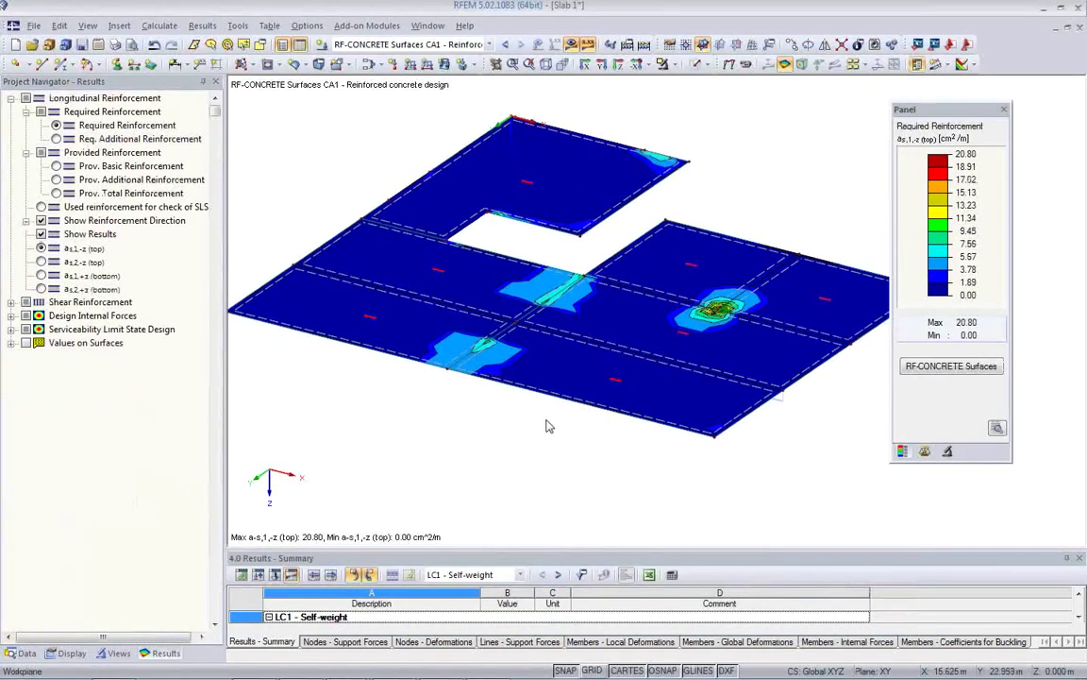
pyautogui.keyDown('ctrl'); pyautogui.moveTo(547, 429); pyautogui.dragTo(670, 231, button='middle'); pyautogui.keyUp('ctrl')
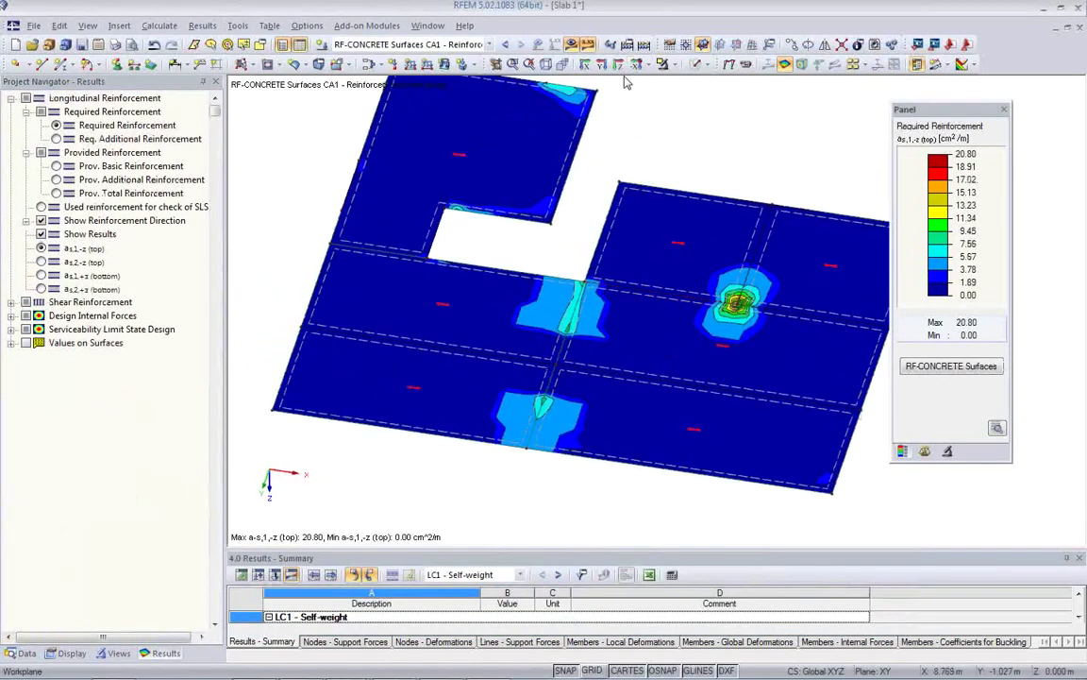
# - In plan view, cycle through as,2,-z, as,1,+z and as,2,+z, ending on as,1,+z (max 8.97 cm²/m)
pyautogui.click(617, 66)
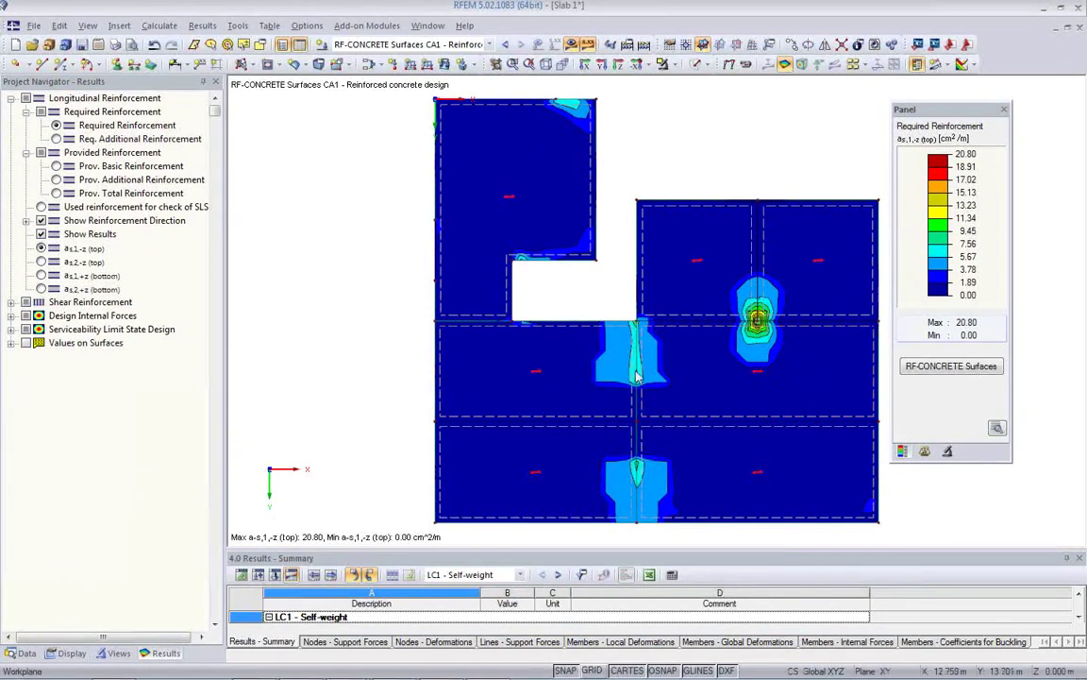
pyautogui.click(41, 261)
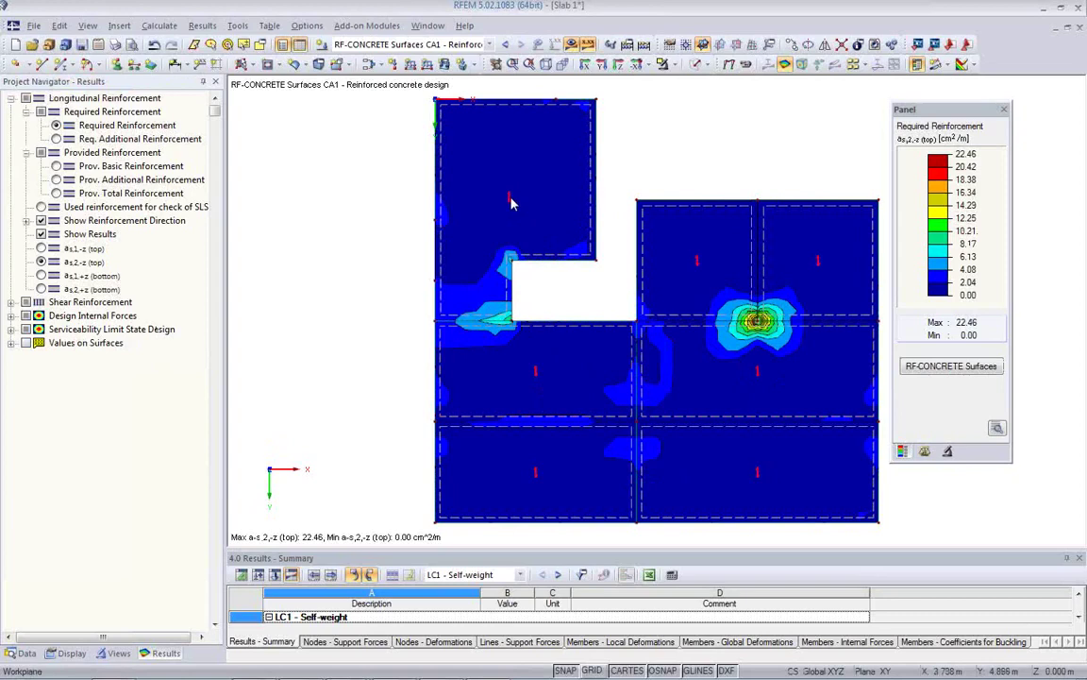
pyautogui.click(41, 275)
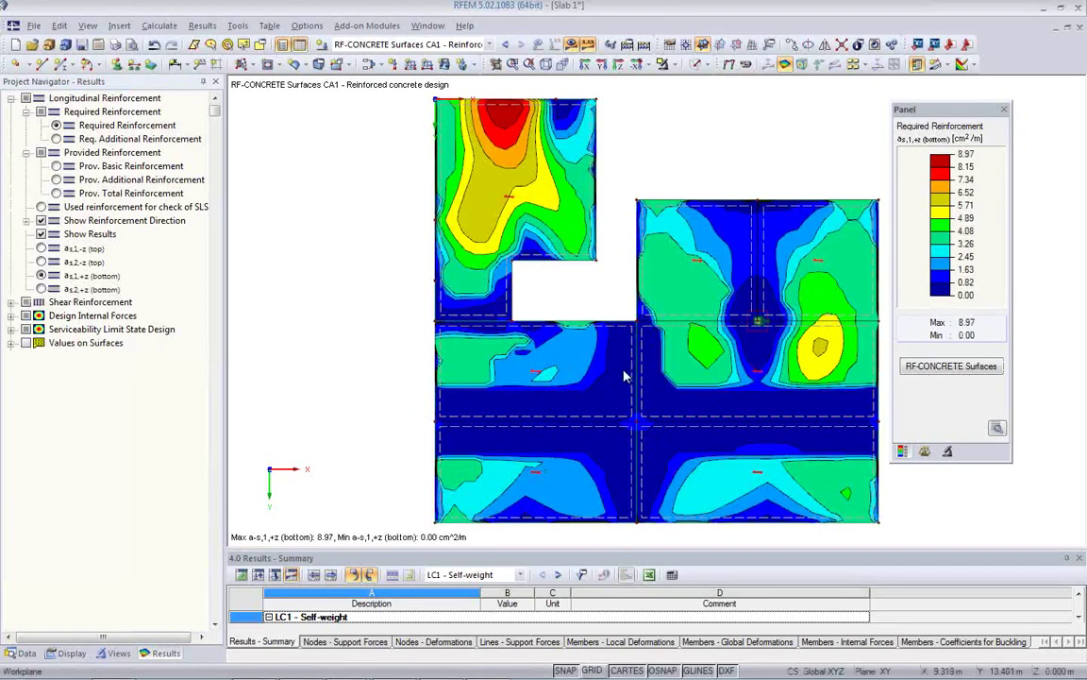
pyautogui.click(1081, 558)
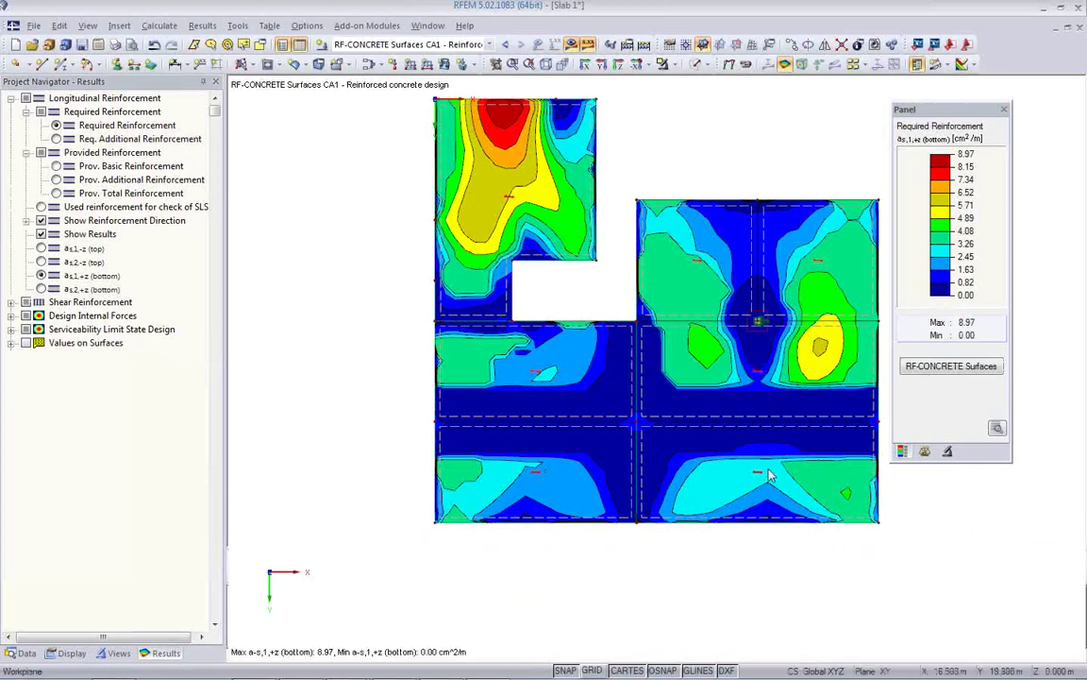
pyautogui.click(40, 289)
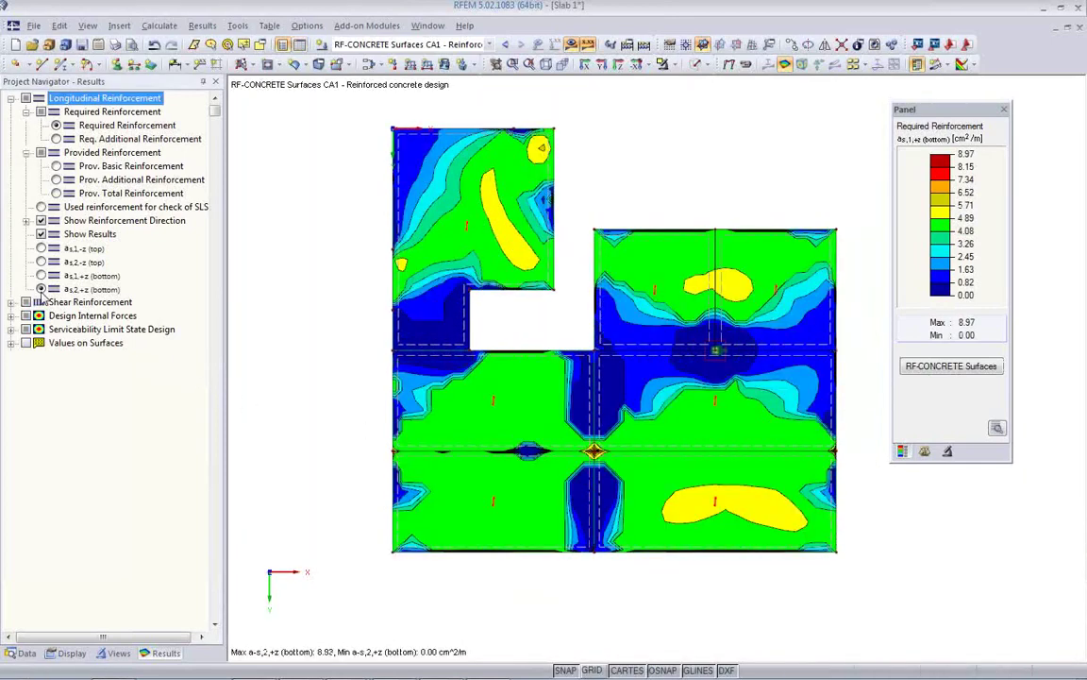
pyautogui.click(41, 276)
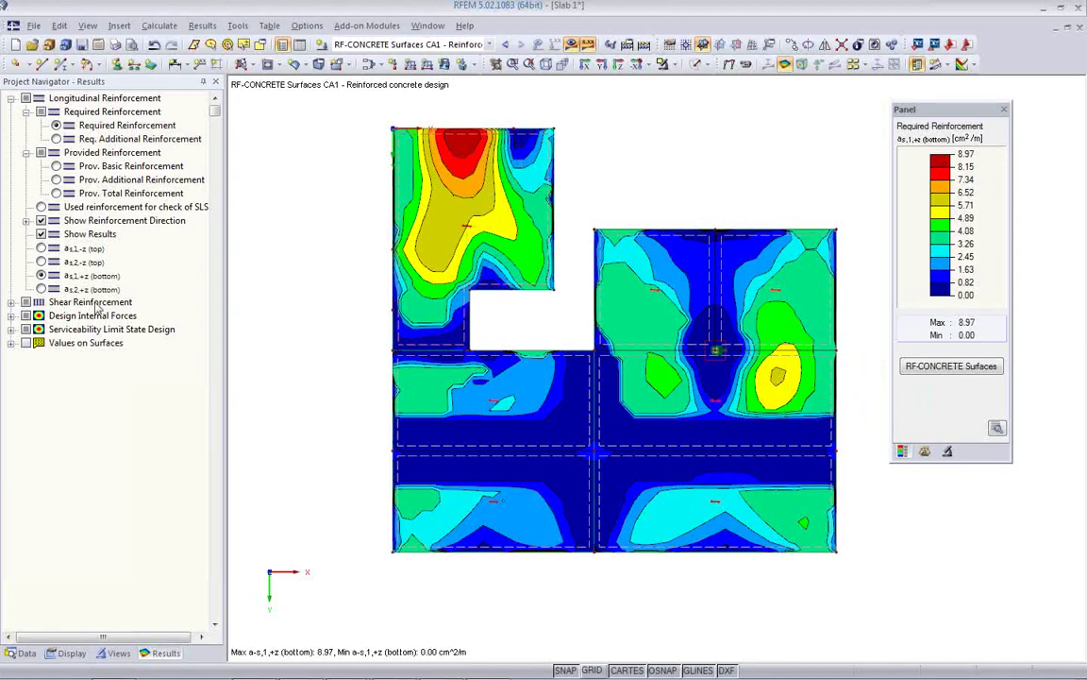
# - Plot as,2,+z, as,1,-z and as,2,-z in turn, then return to RF-CONCRETE Surfaces General Data
pyautogui.click(41, 289)
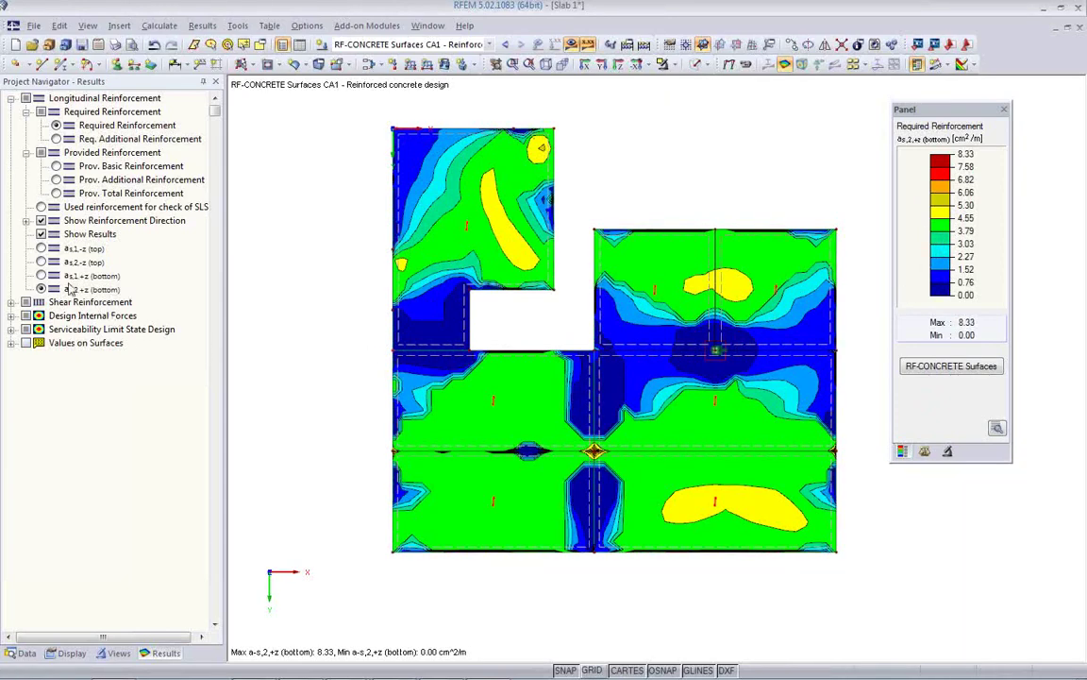
pyautogui.click(41, 248)
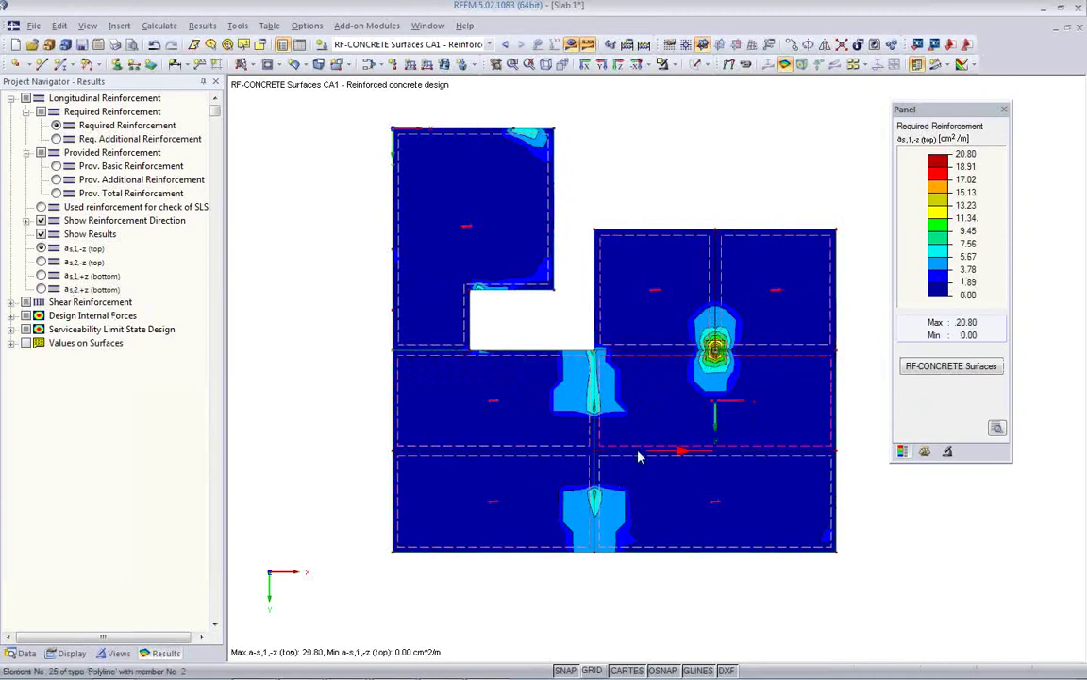
pyautogui.click(40, 261)
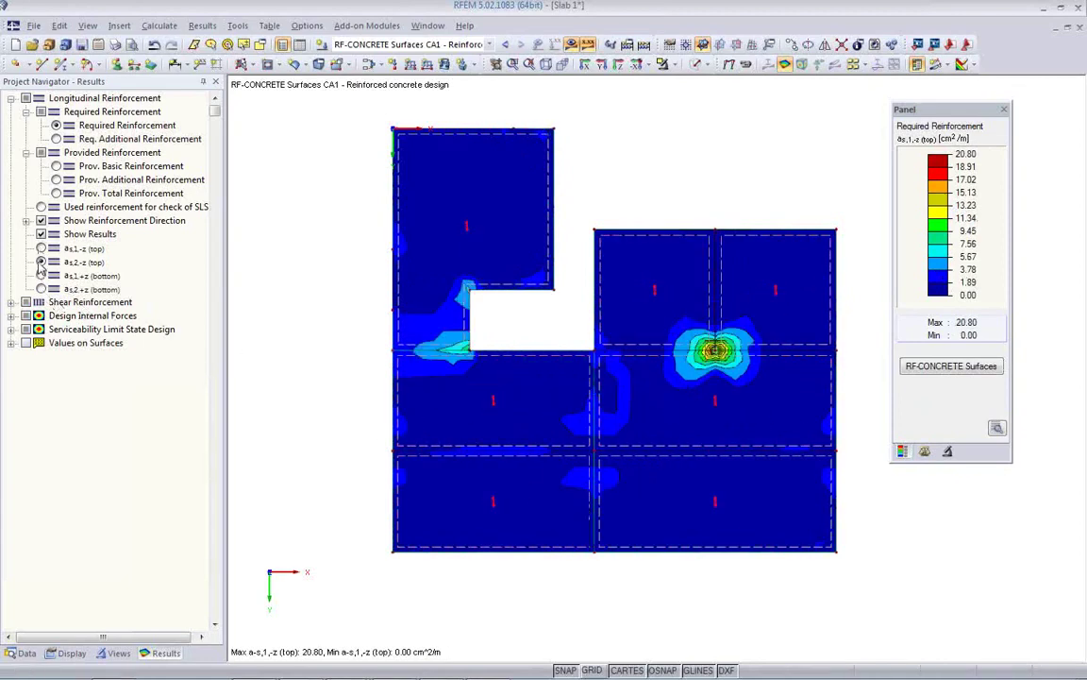
pyautogui.click(944, 365)
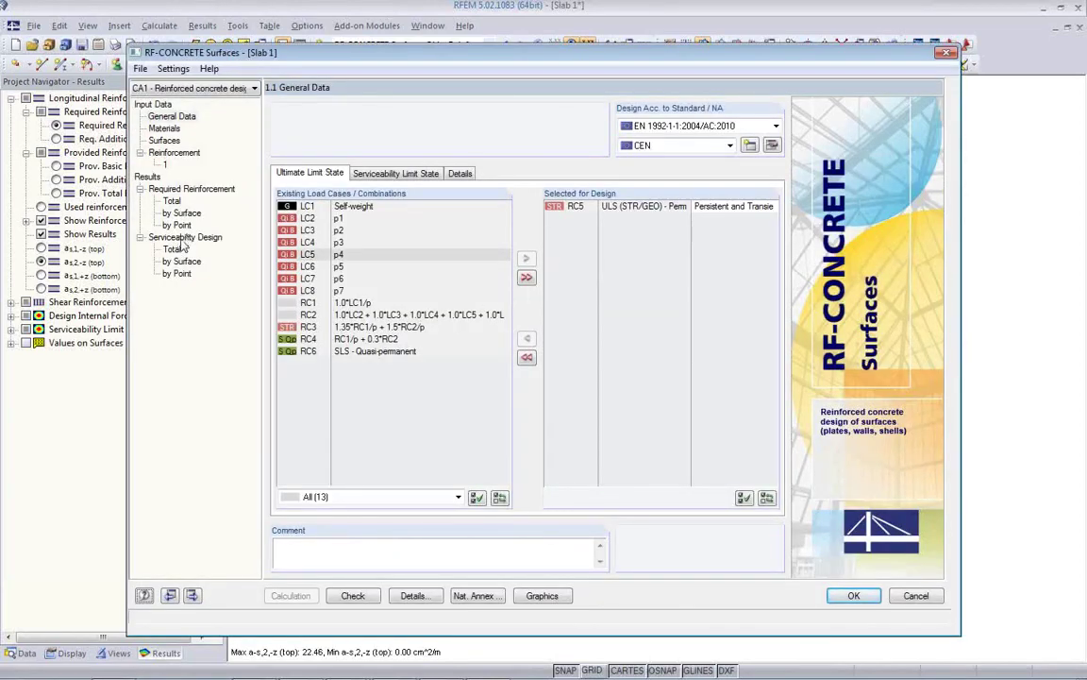
# - Show Reinforcement 1's longitudinal reinforcement: 0.00 cm²/m provided, 10.00 mm diameters
pyautogui.click(162, 163)
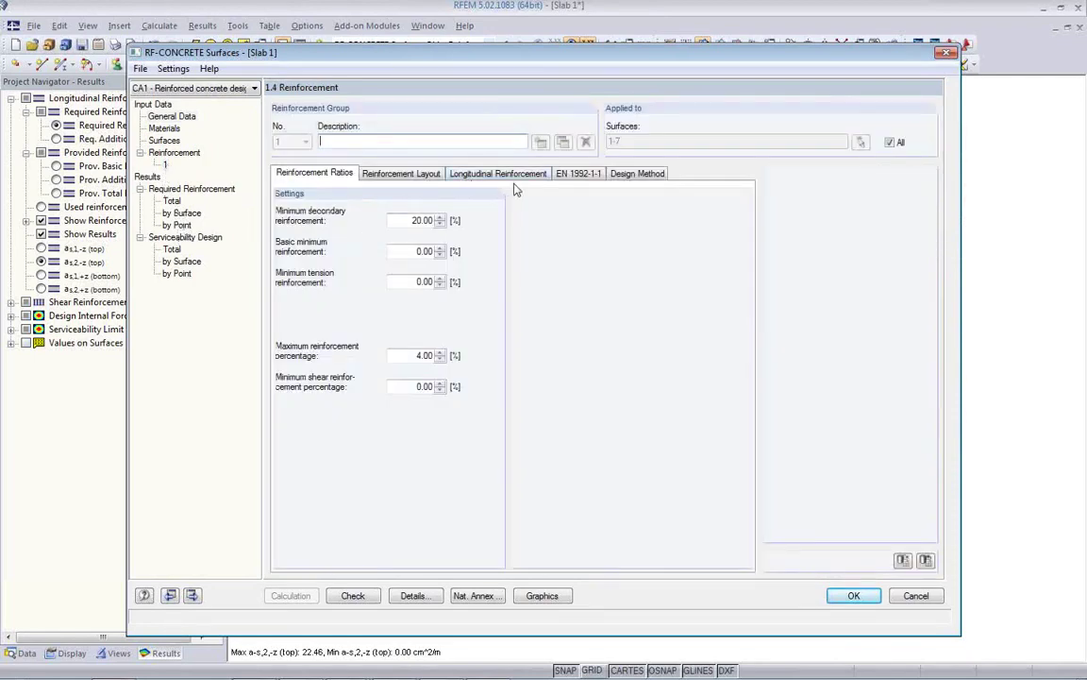
pyautogui.click(413, 179)
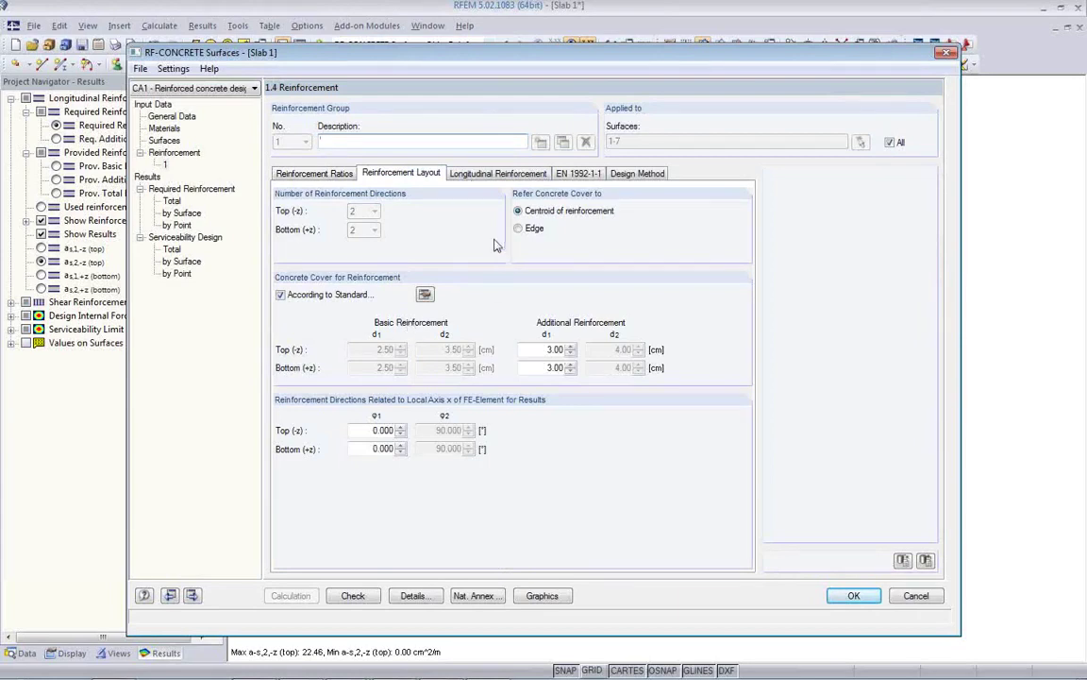
pyautogui.click(499, 174)
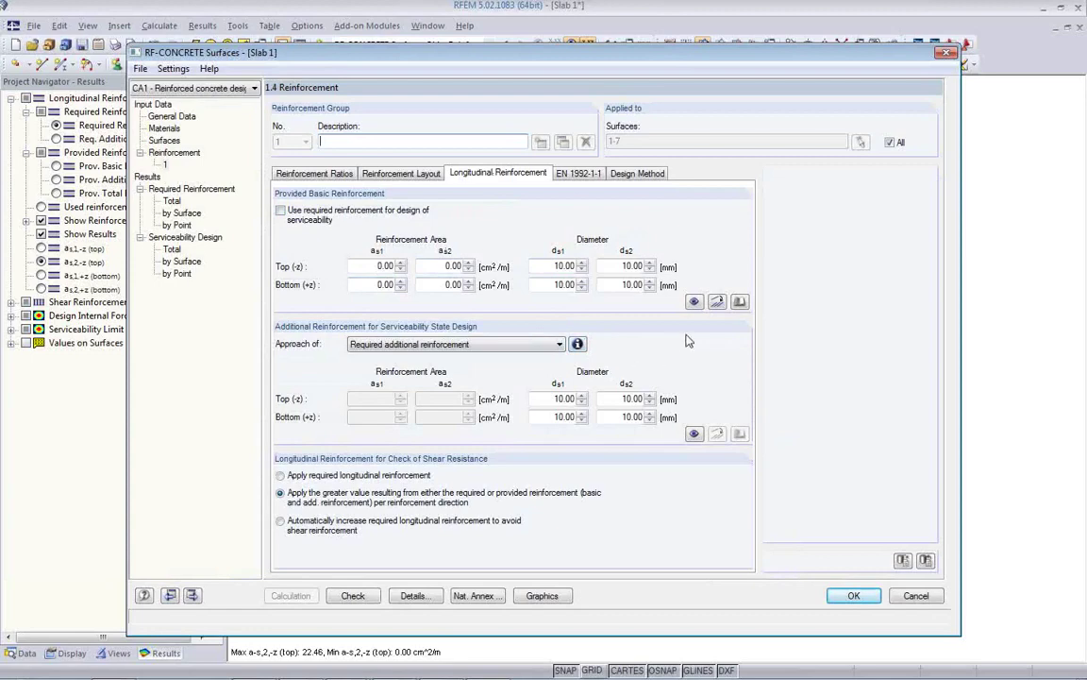
# - Try a rebar-based area import with spacing 20, then cancel, keeping 0.00 cm²/m provided
pyautogui.click(717, 301)
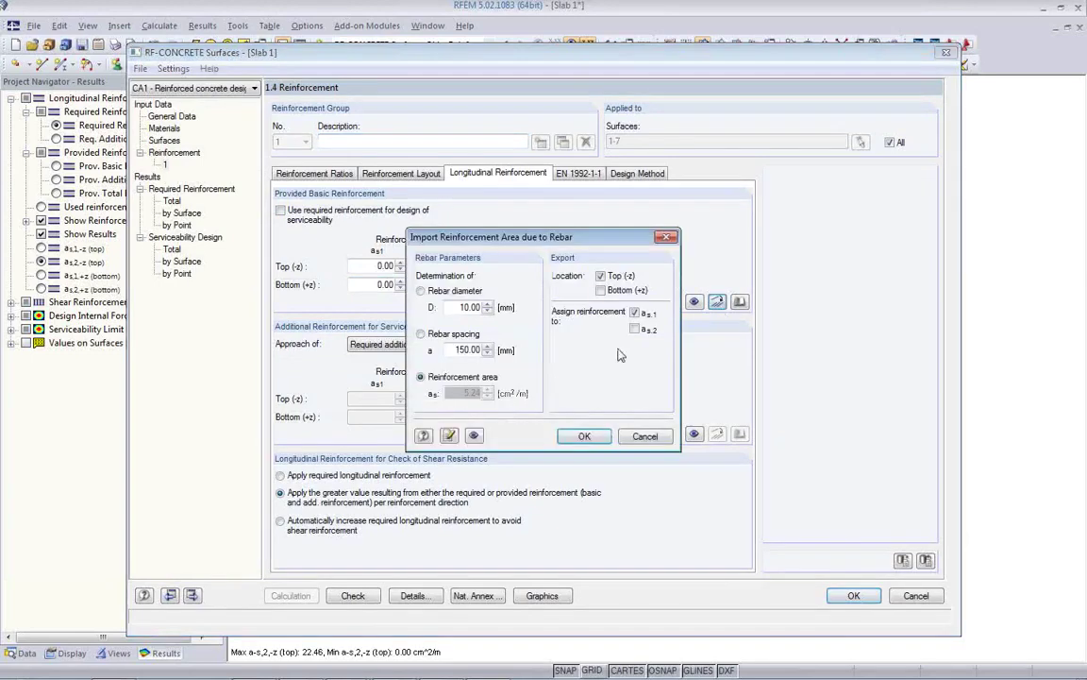
pyautogui.doubleClick(483, 308)
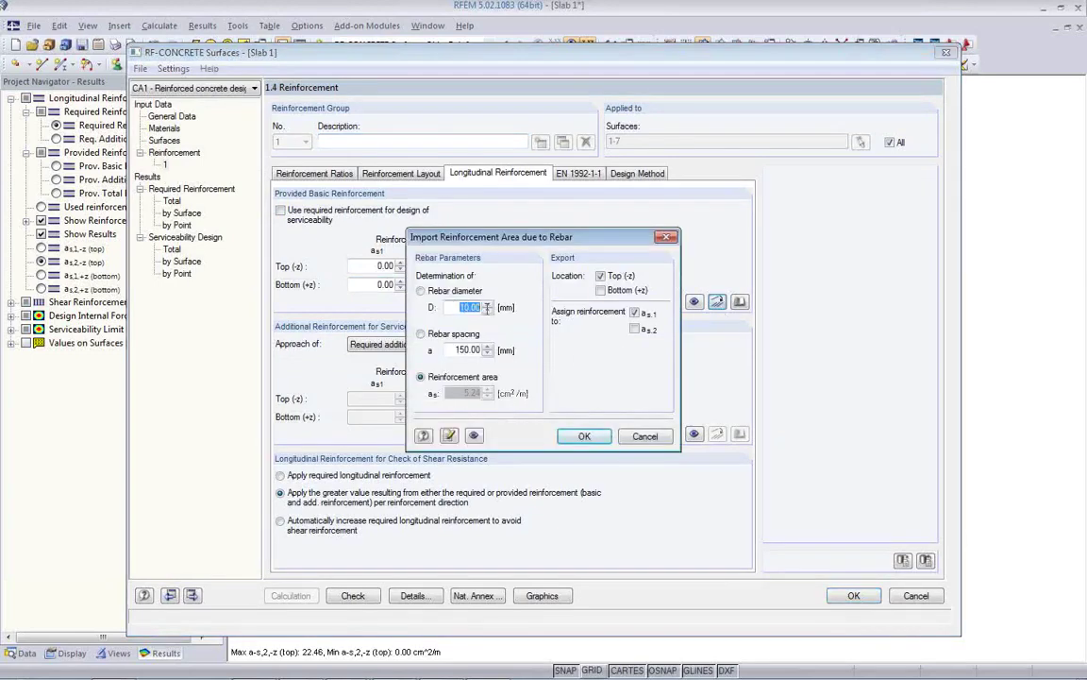
pyautogui.doubleClick(452, 349)
pyautogui.write('200')
pyautogui.click(471, 308)
pyautogui.click(645, 436)
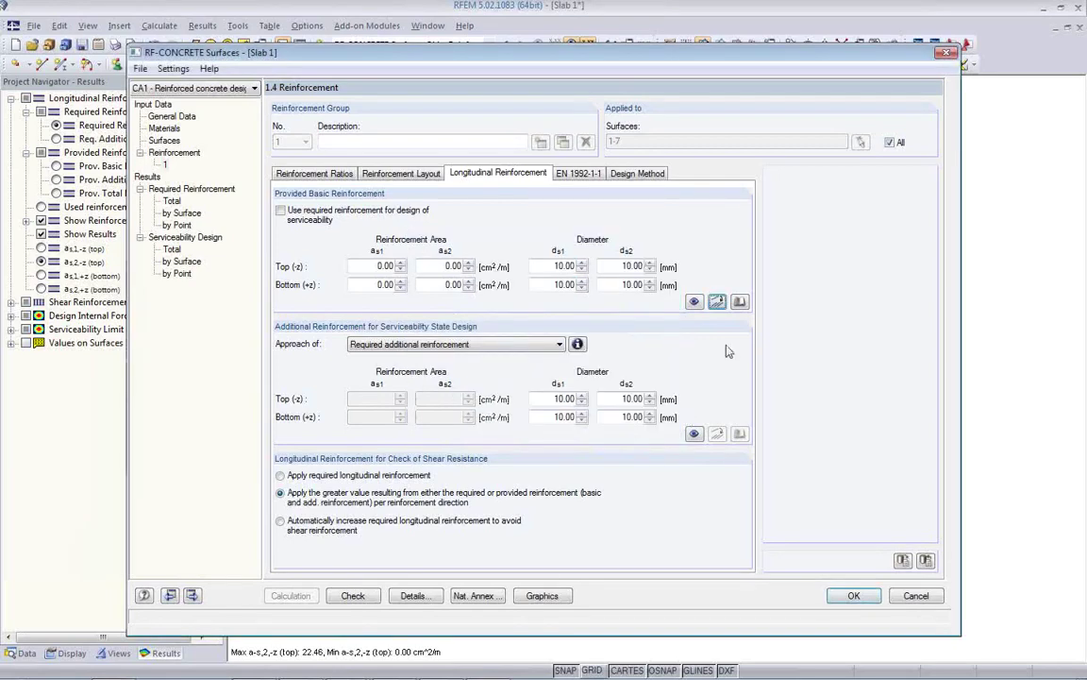
# - Import mesh Q424A as top and bottom basic reinforcement: 4.24 cm²/m with 9.00 mm bars
pyautogui.click(739, 302)
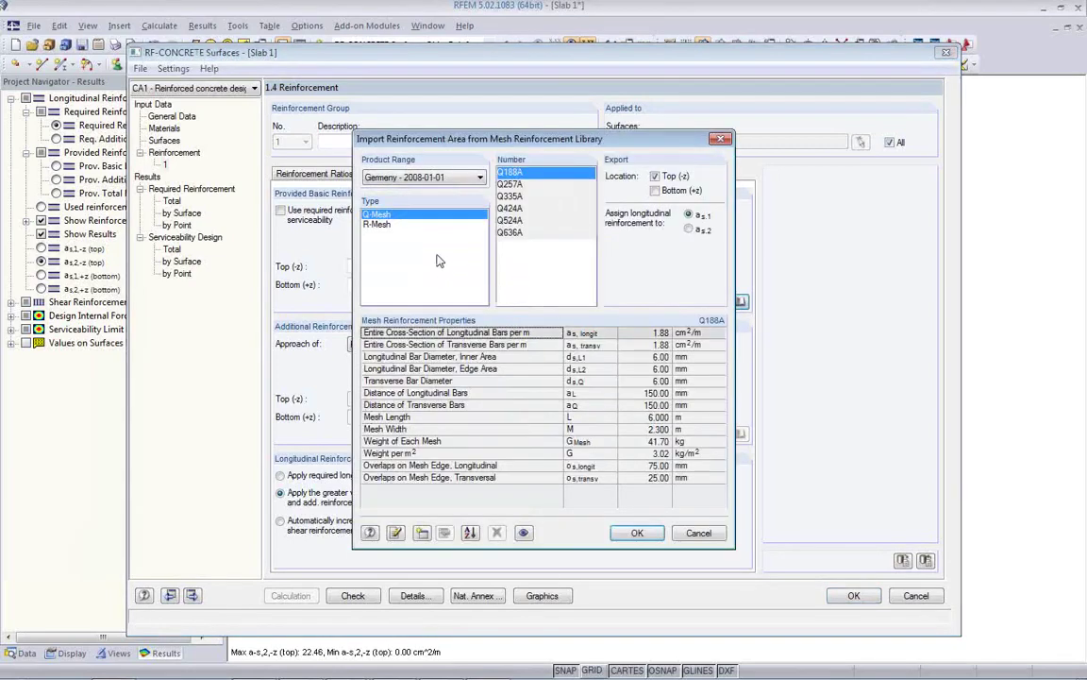
pyautogui.click(510, 208)
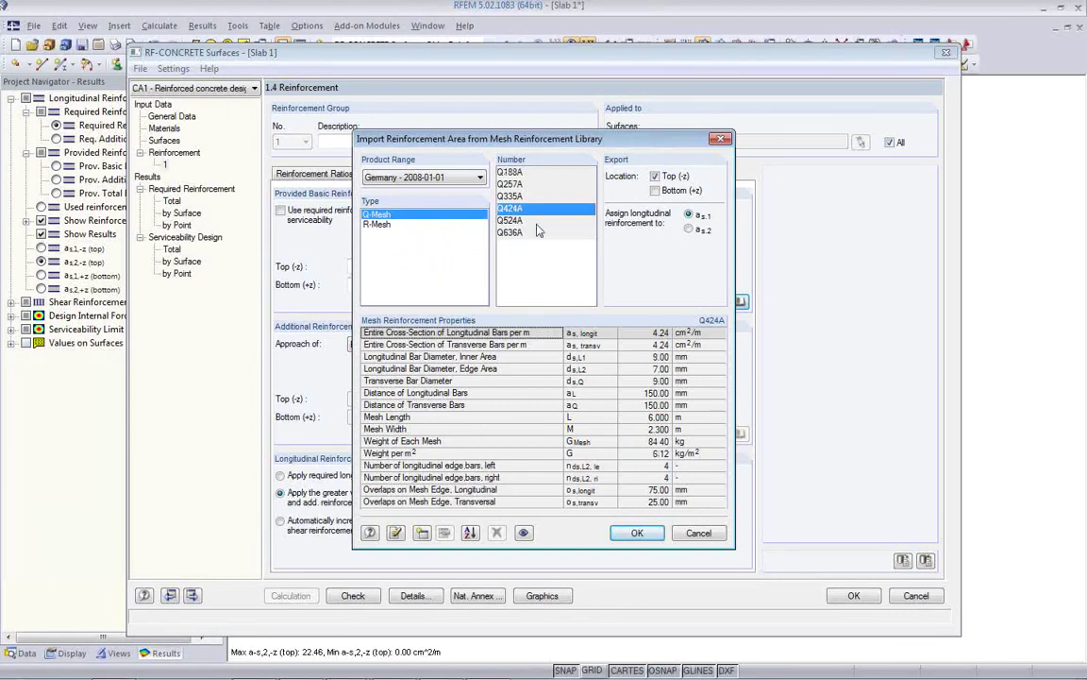
pyautogui.click(655, 189)
pyautogui.click(634, 534)
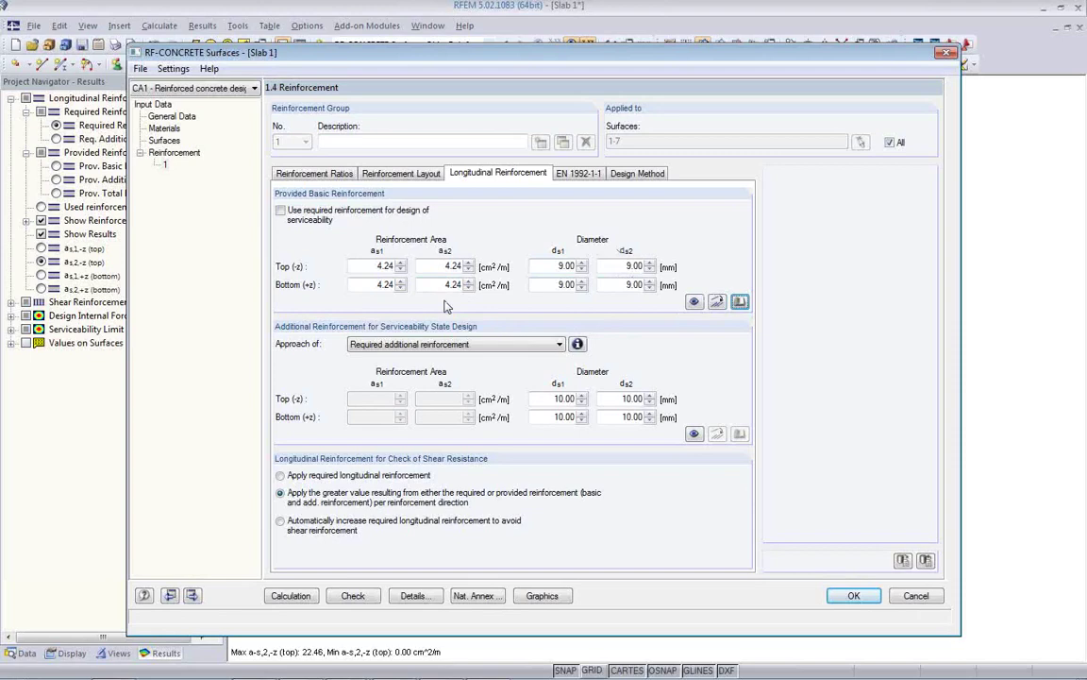
# - Recalculate, browse required reinforcement by surface and by point, and open design details for M1
pyautogui.click(302, 602)
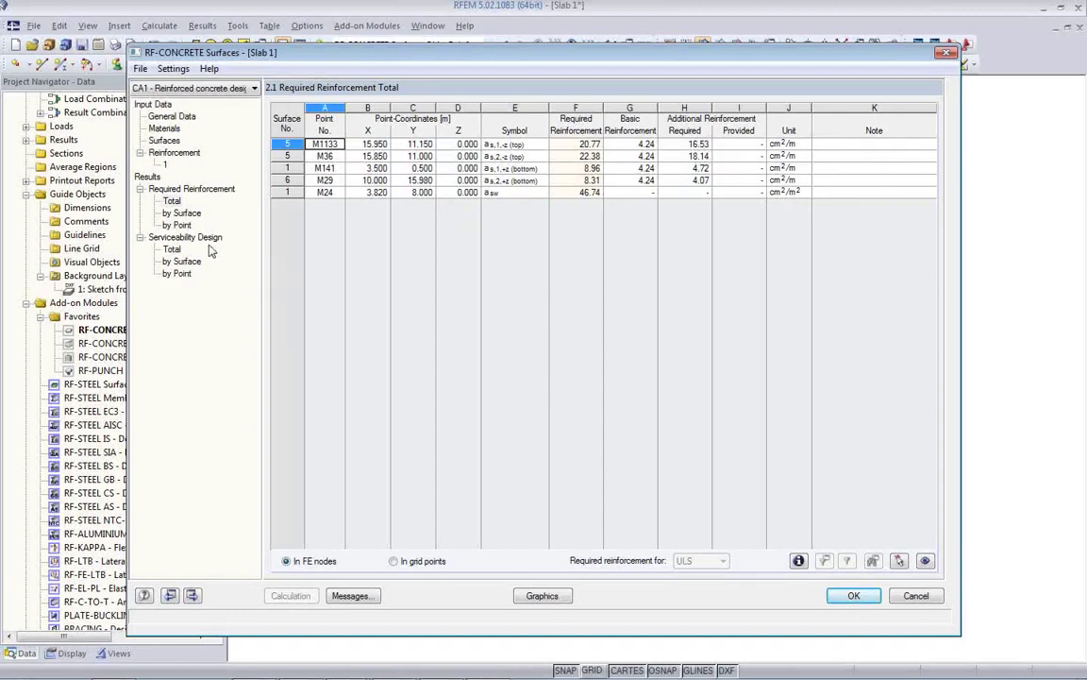
pyautogui.click(183, 213)
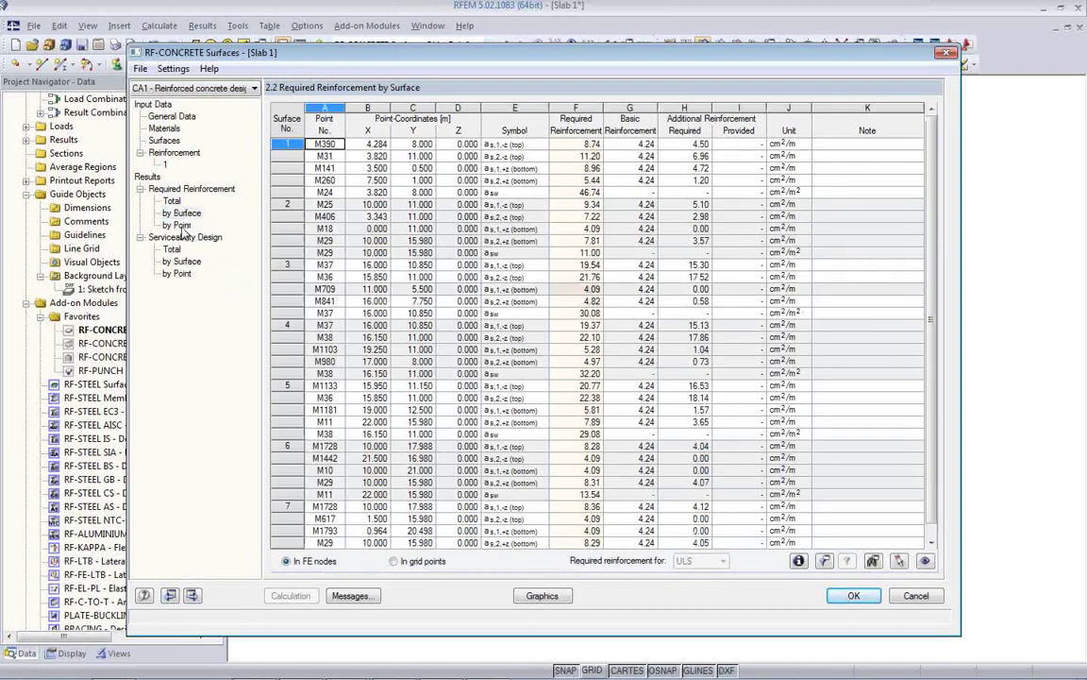
pyautogui.click(179, 226)
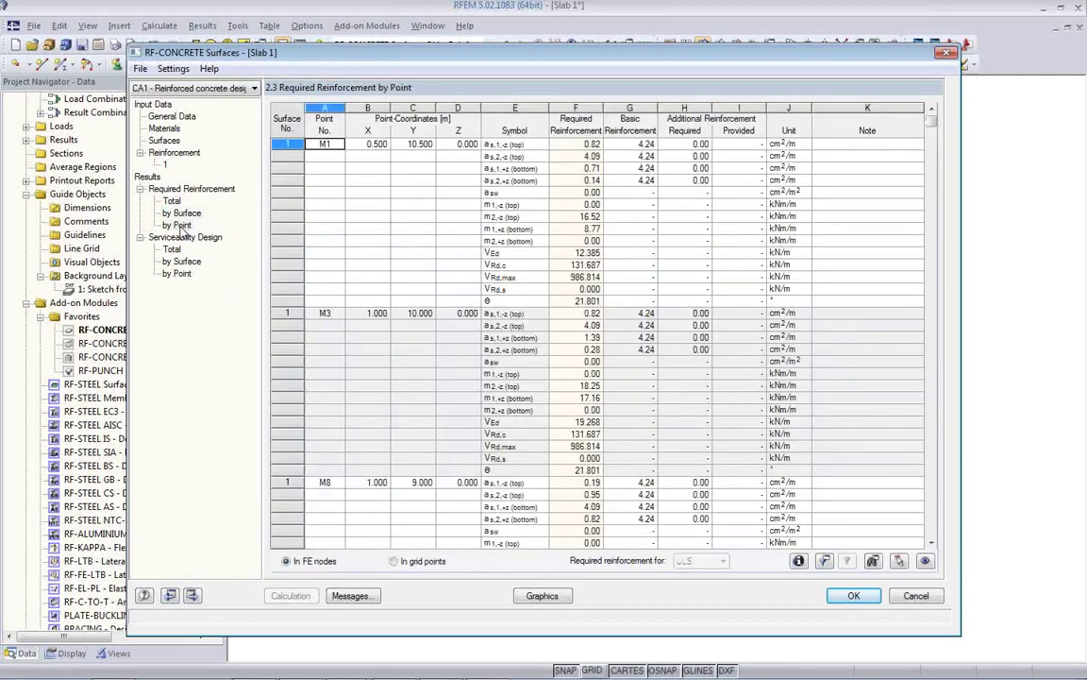
pyautogui.click(797, 562)
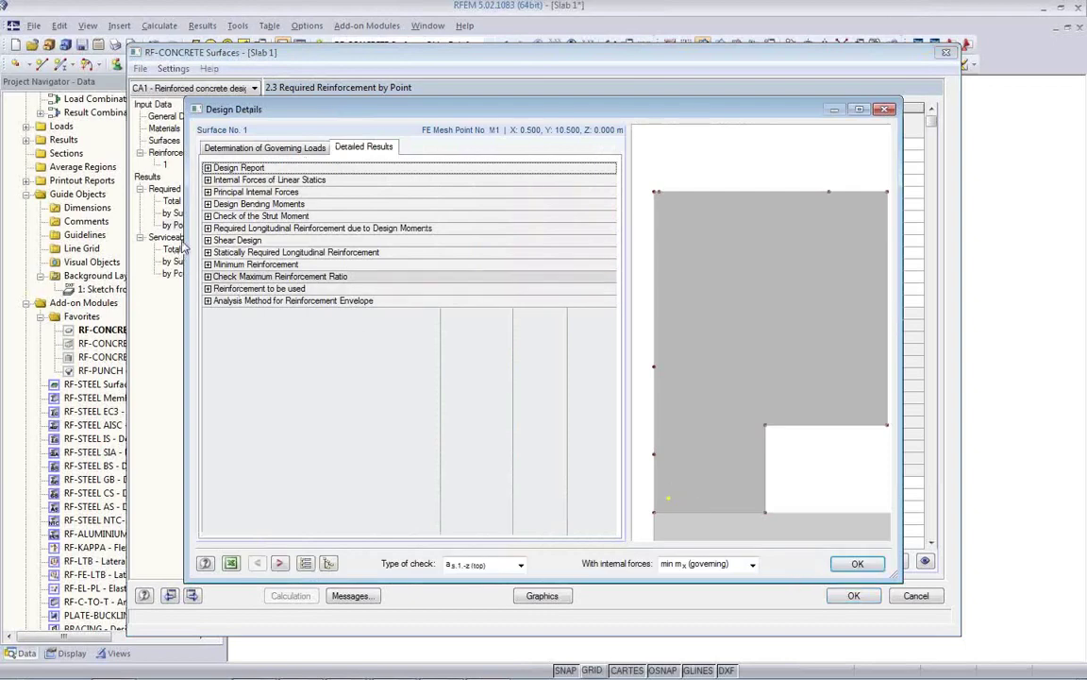
# - Expand M1's design report to show the bottom-surface principal moments and envelope method
pyautogui.click(208, 167)
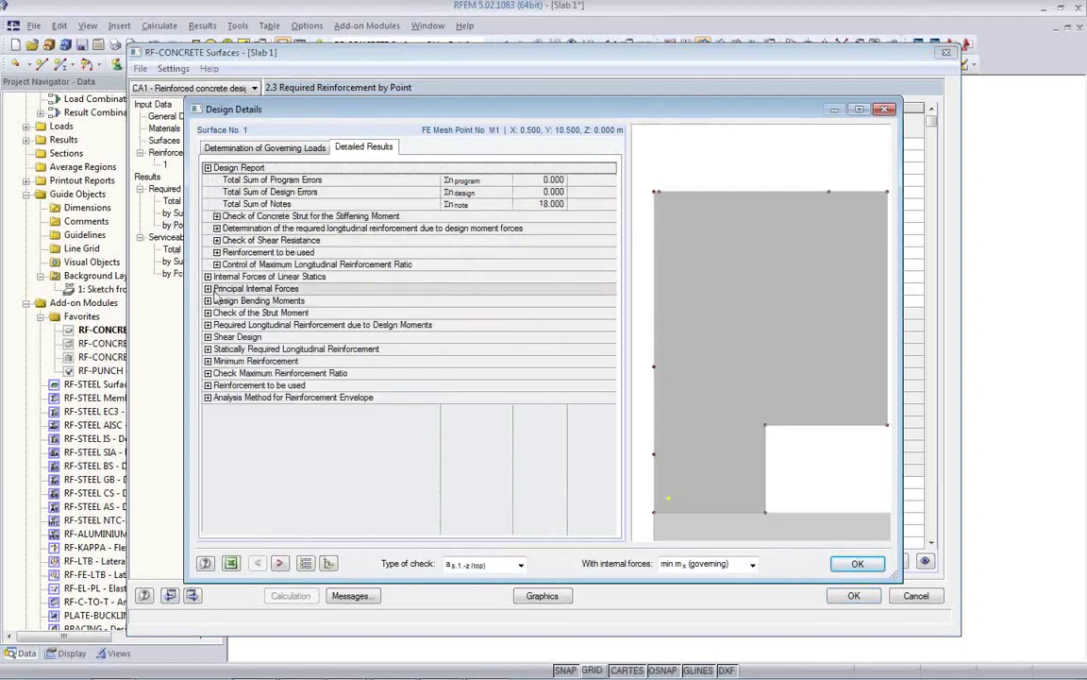
pyautogui.click(208, 276)
pyautogui.click(208, 312)
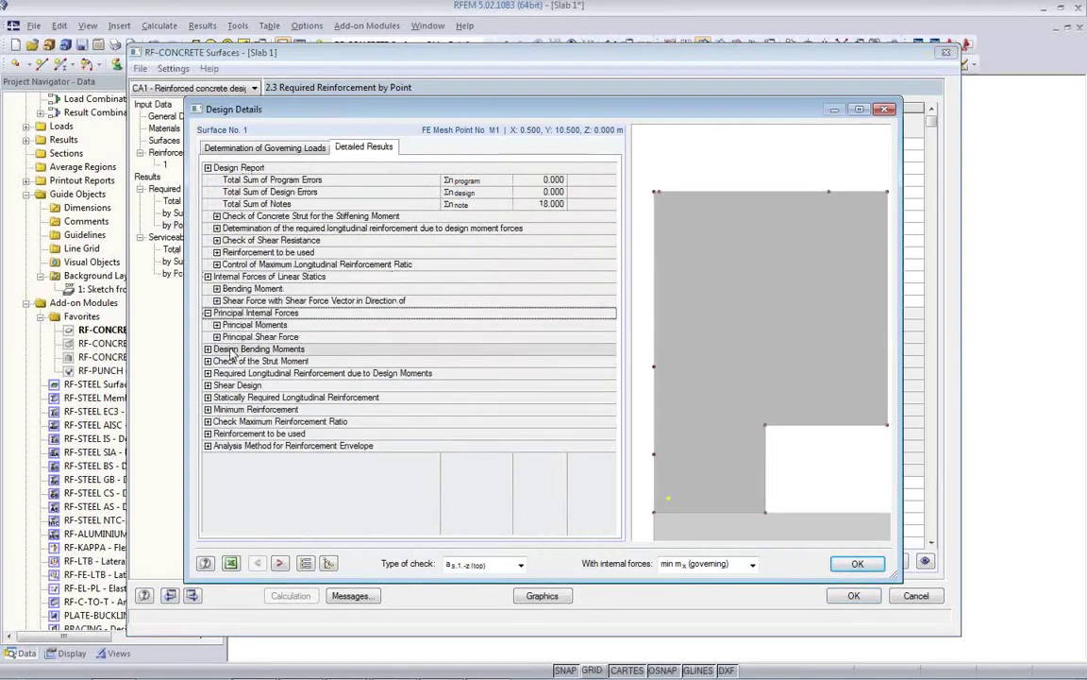
pyautogui.click(216, 323)
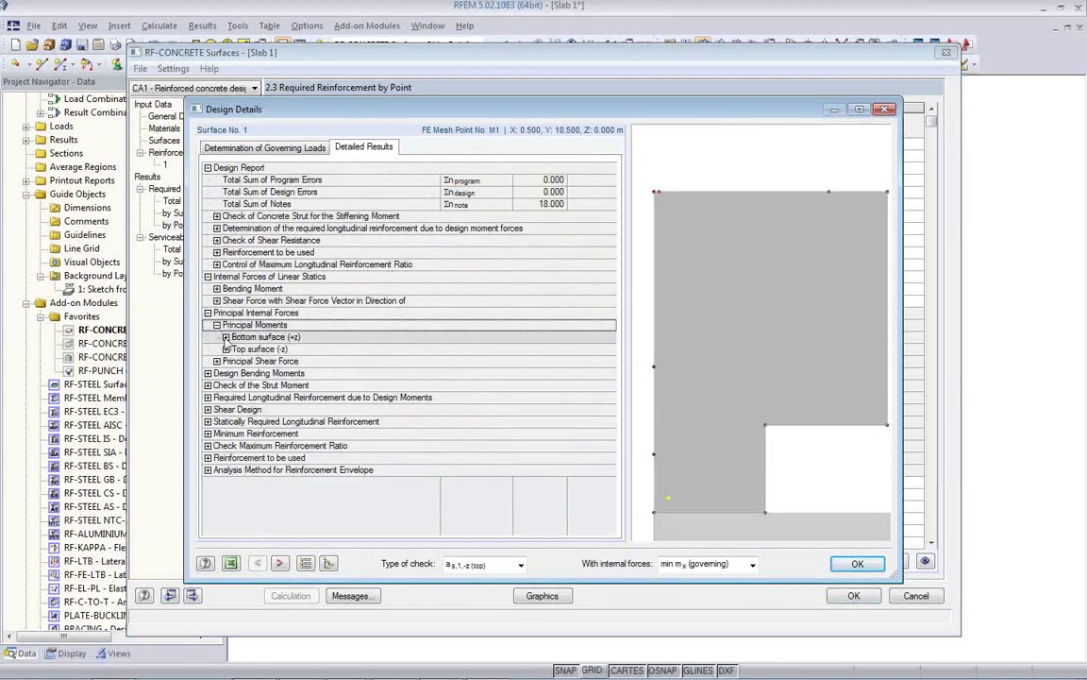
pyautogui.click(226, 337)
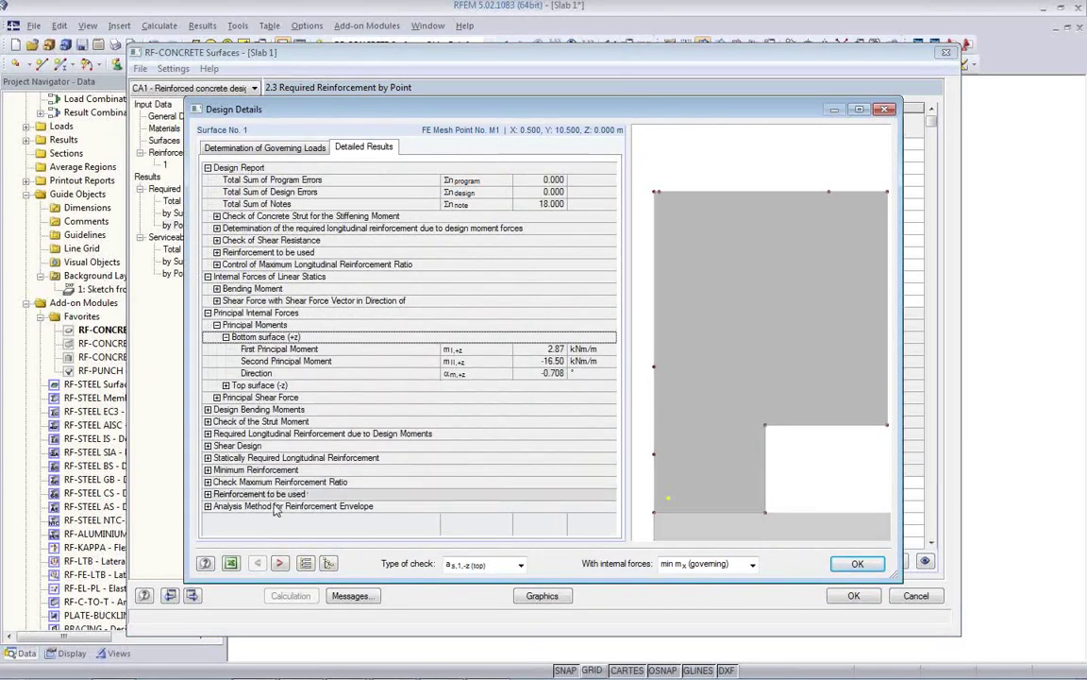
pyautogui.click(208, 506)
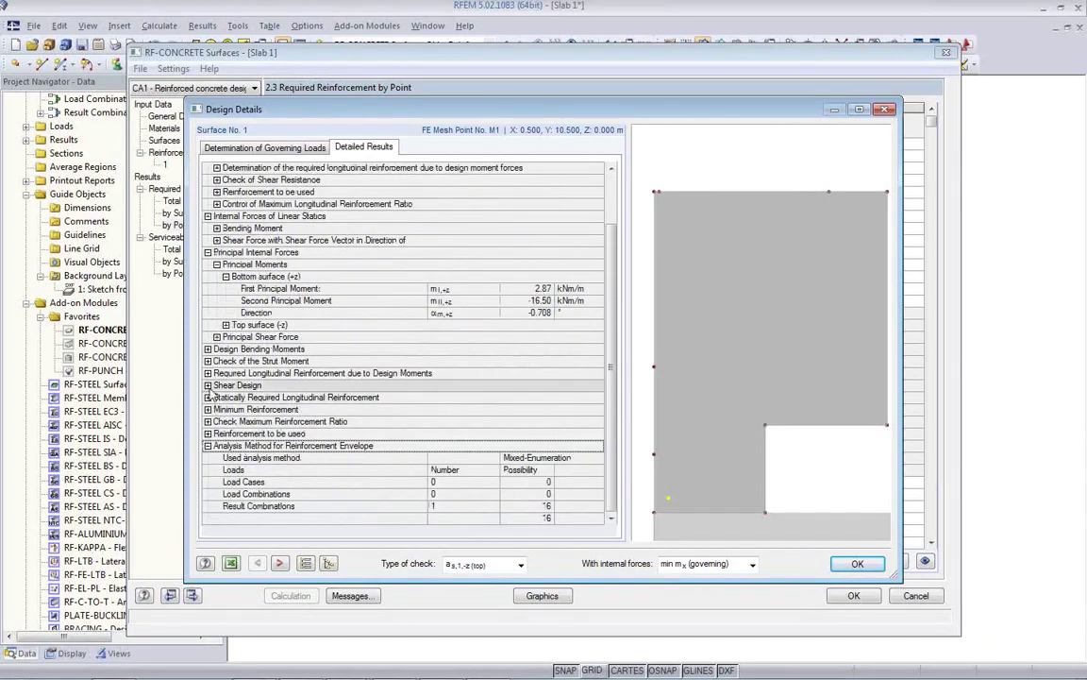
# - Expand the shear design results, including applied bottom longitudinal reinforcement in direction 1
pyautogui.click(208, 386)
pyautogui.click(242, 400)
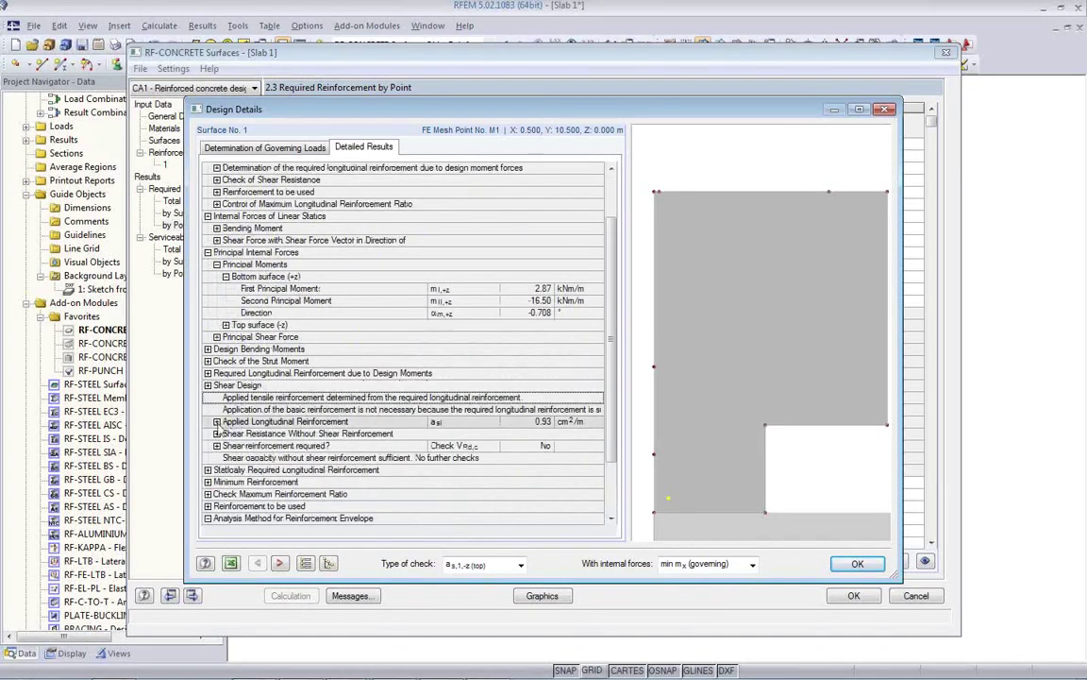
pyautogui.click(217, 422)
pyautogui.click(226, 434)
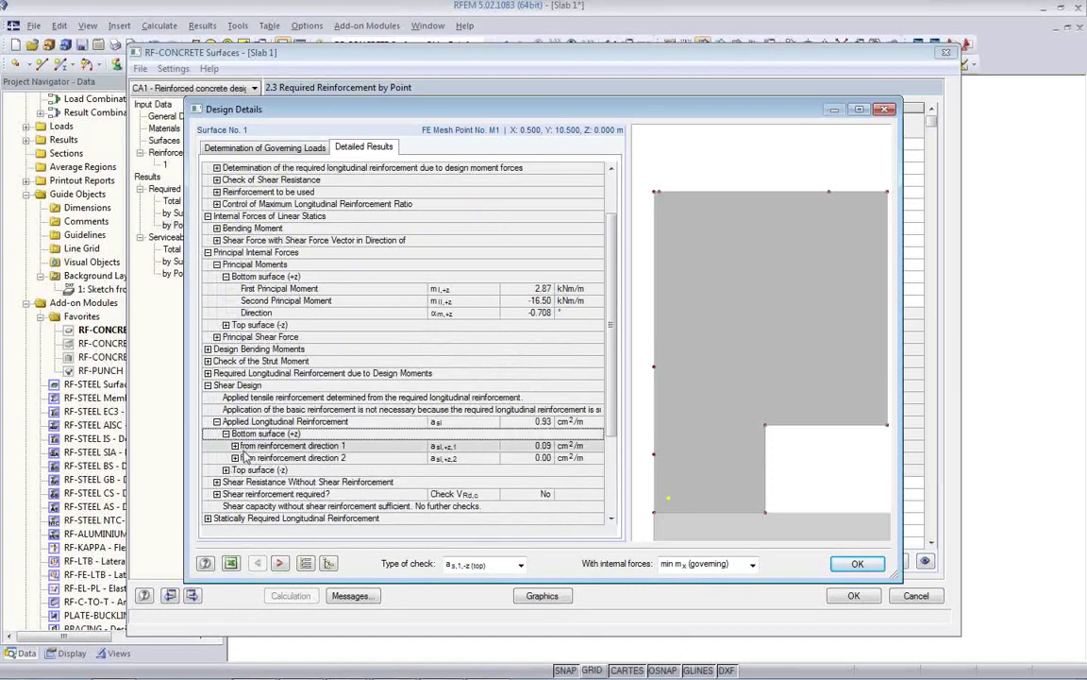
pyautogui.click(234, 445)
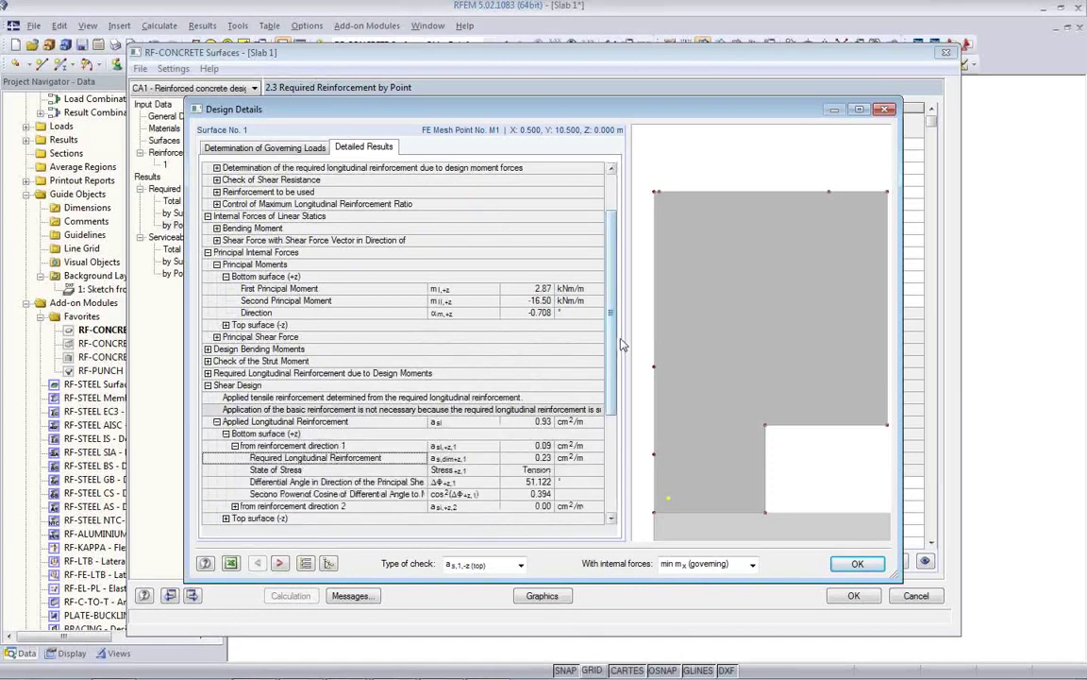
pyautogui.scroll(-4, 622, 346)
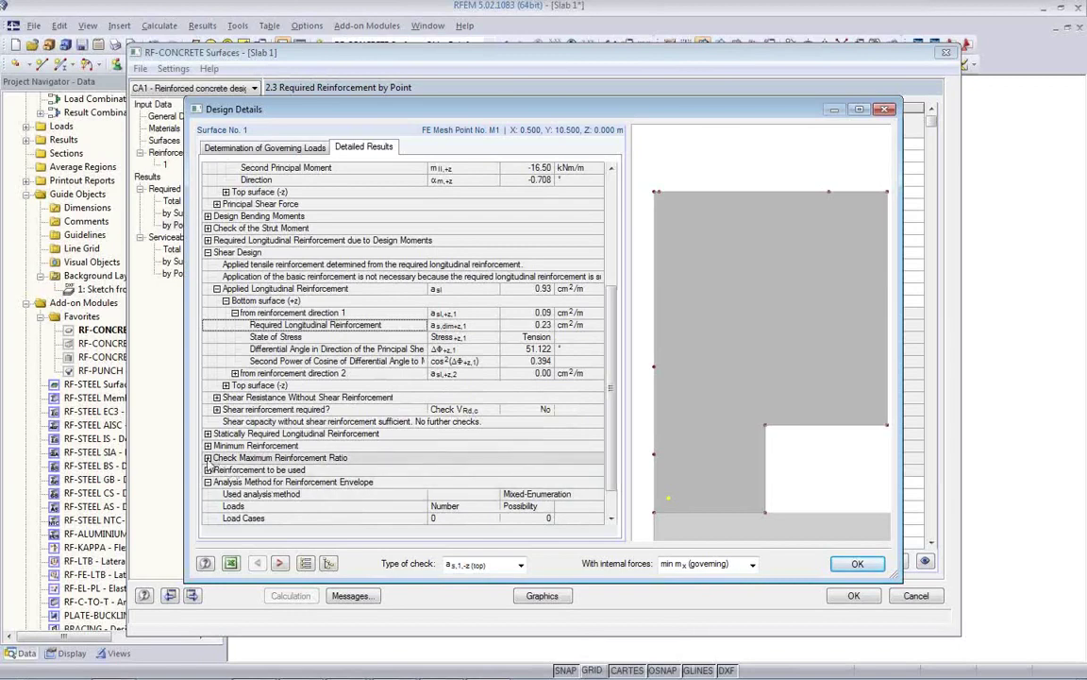
# - Review the maximum reinforcement ratio check and bottom reinforcement per direction, then close Design Details
pyautogui.click(207, 458)
pyautogui.click(217, 470)
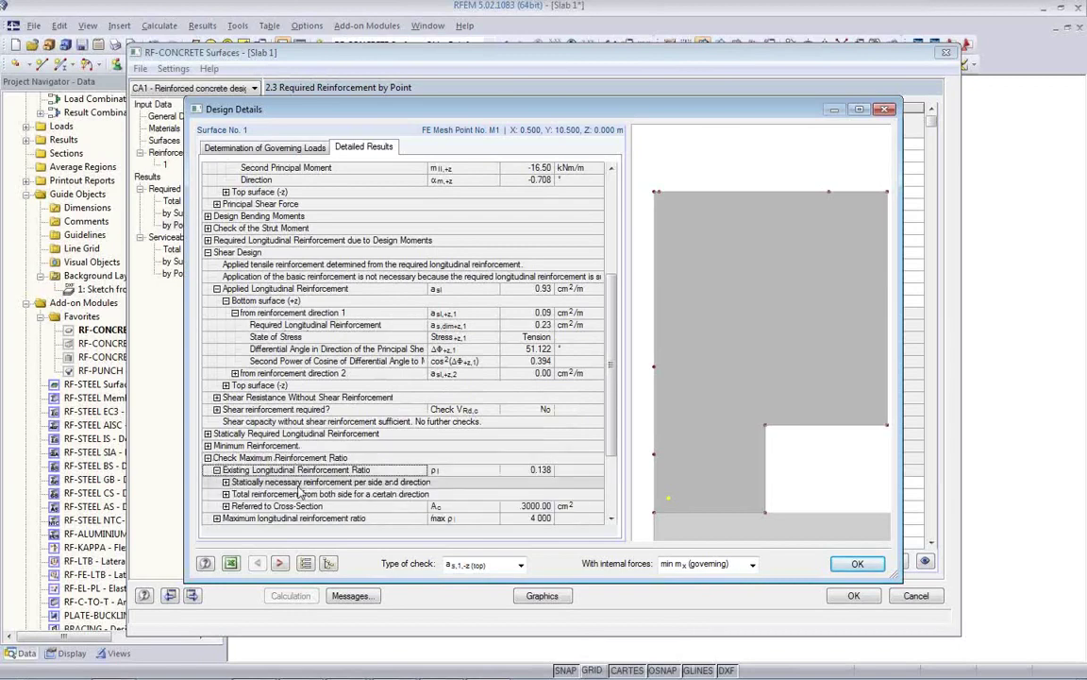
pyautogui.scroll(-3, 610, 446)
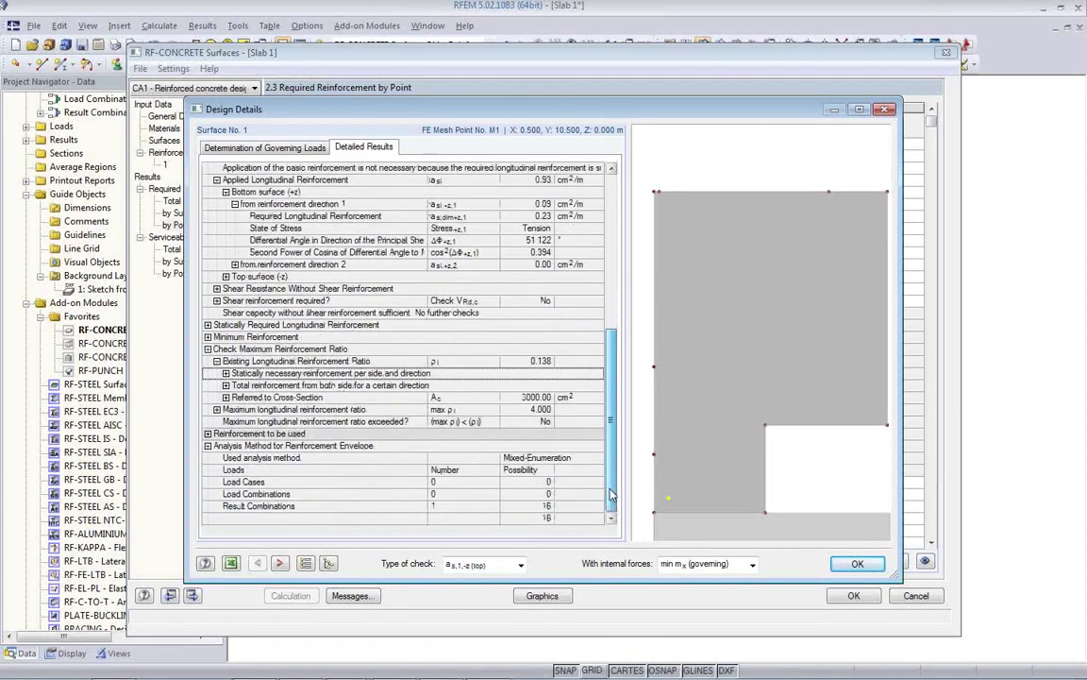
pyautogui.click(225, 374)
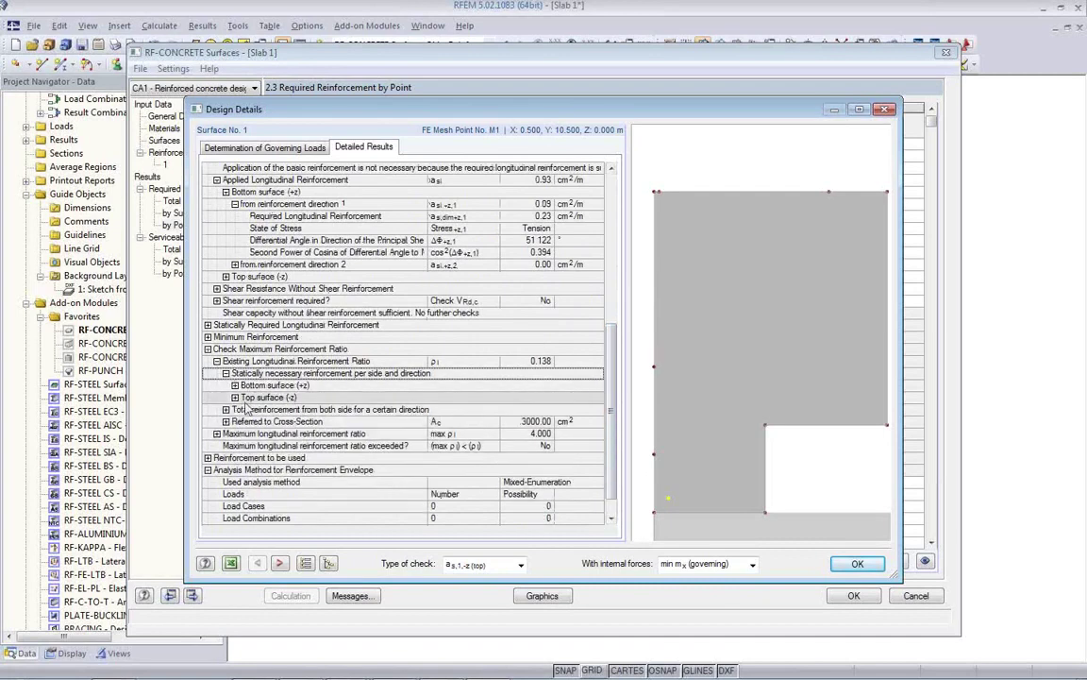
pyautogui.click(234, 385)
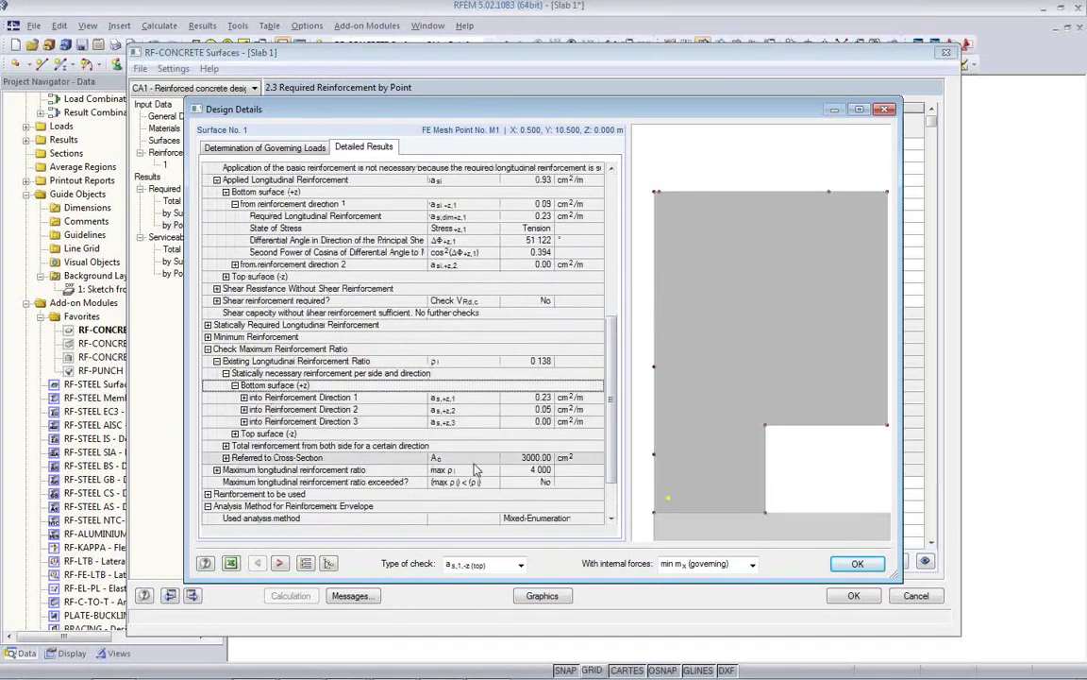
pyautogui.click(855, 564)
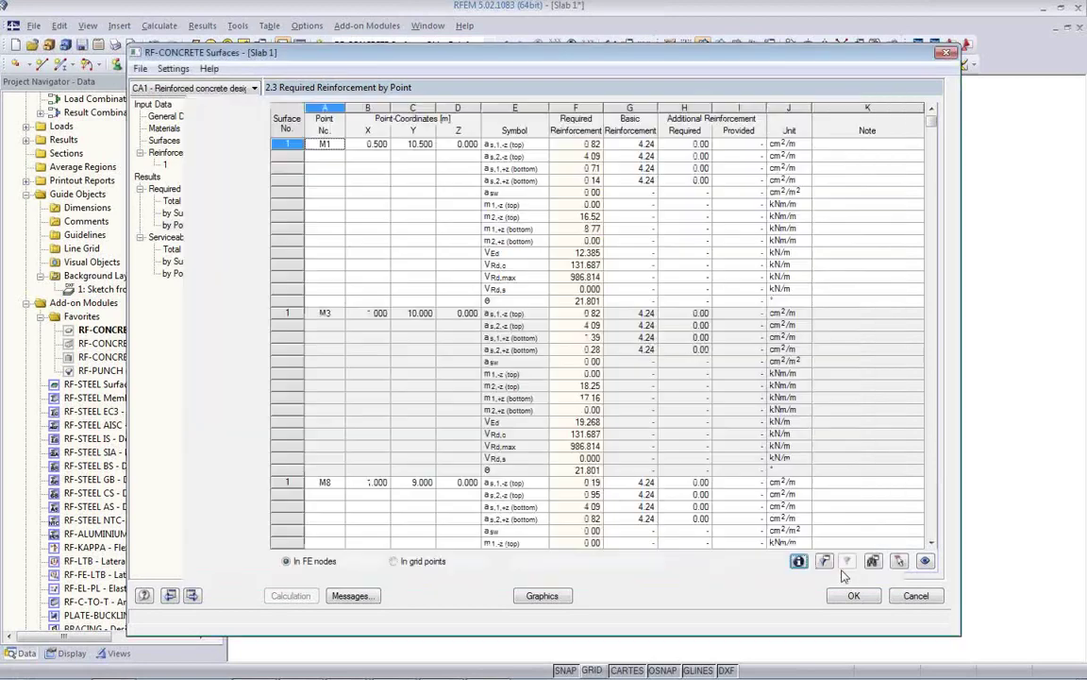
# - Locate points M169, M29 and M36 from the serviceability totals, then plot as,2,-z (max 22.38 cm²/m)
pyautogui.click(172, 249)
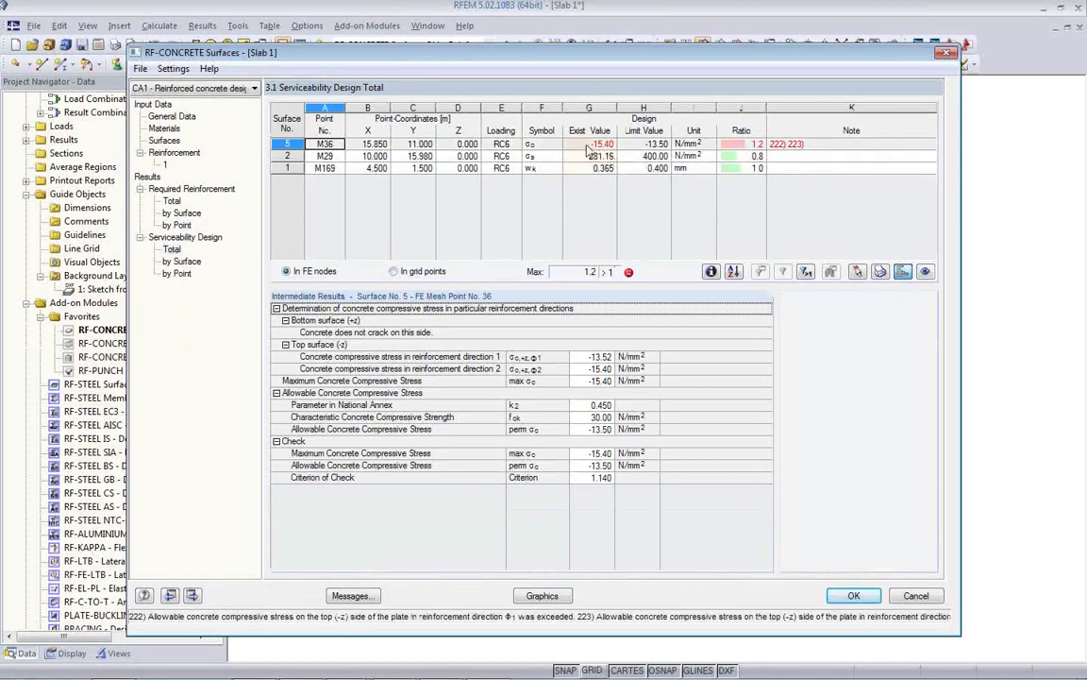
pyautogui.moveTo(552, 59); pyautogui.dragTo(547, 412)
pyautogui.click(536, 520)
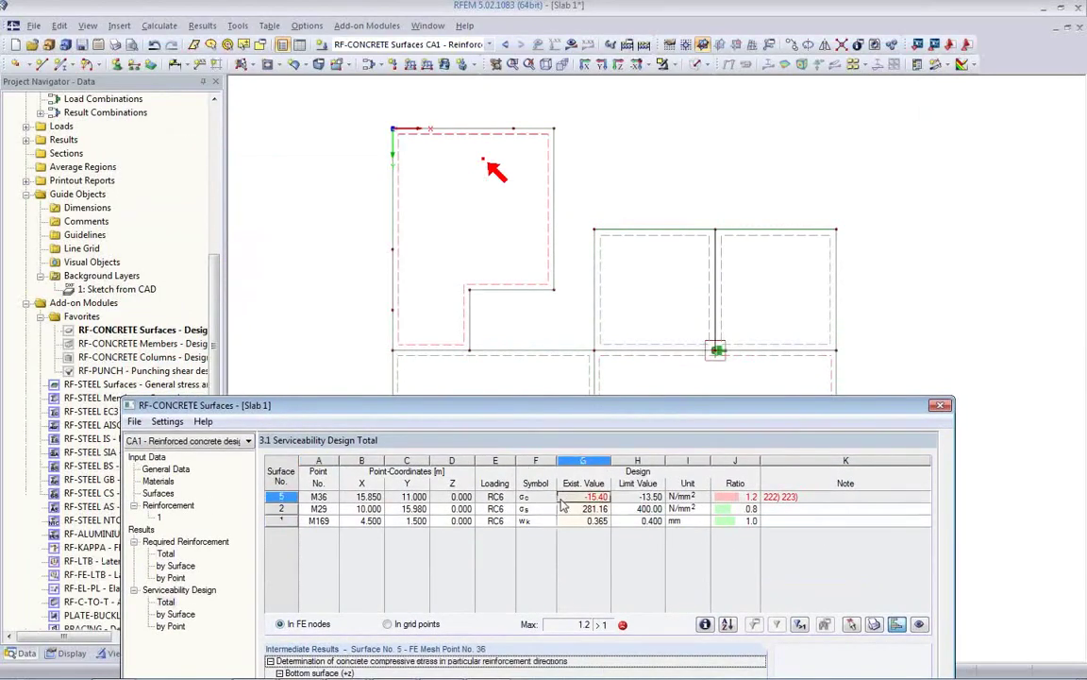
pyautogui.click(569, 510)
pyautogui.click(580, 498)
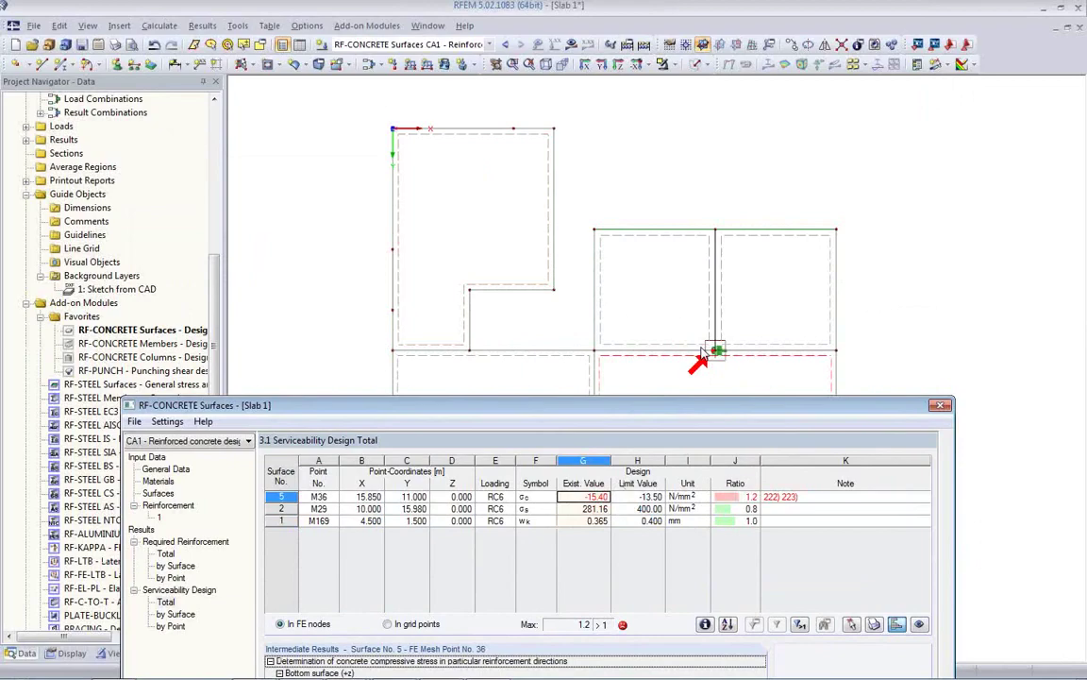
pyautogui.moveTo(661, 410); pyautogui.dragTo(623, 151)
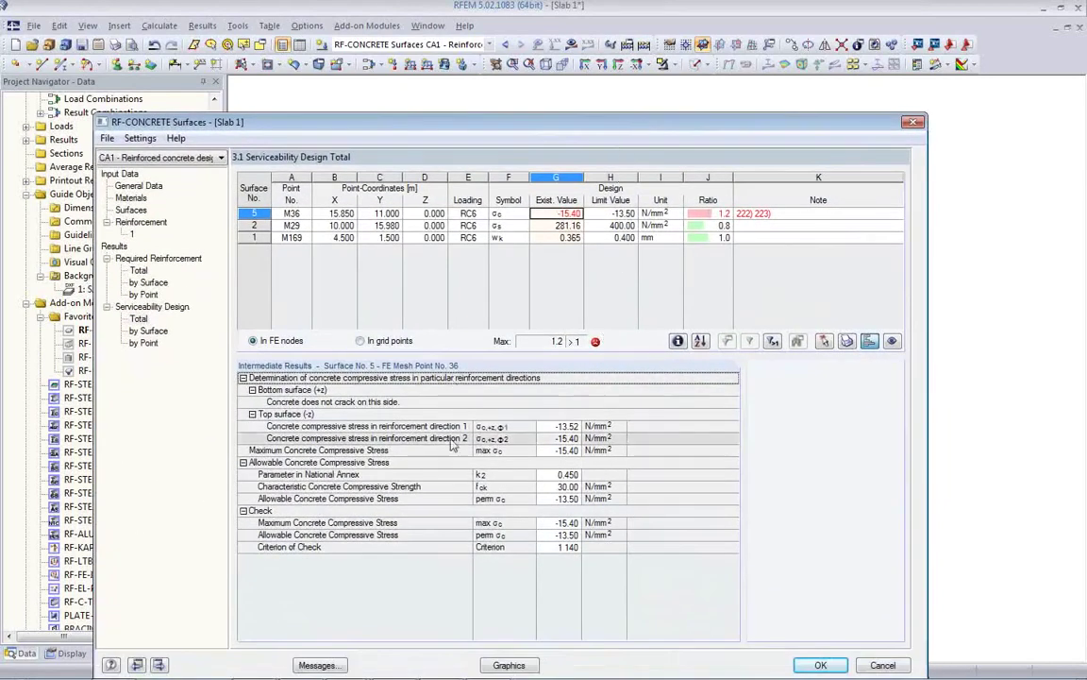
pyautogui.click(507, 664)
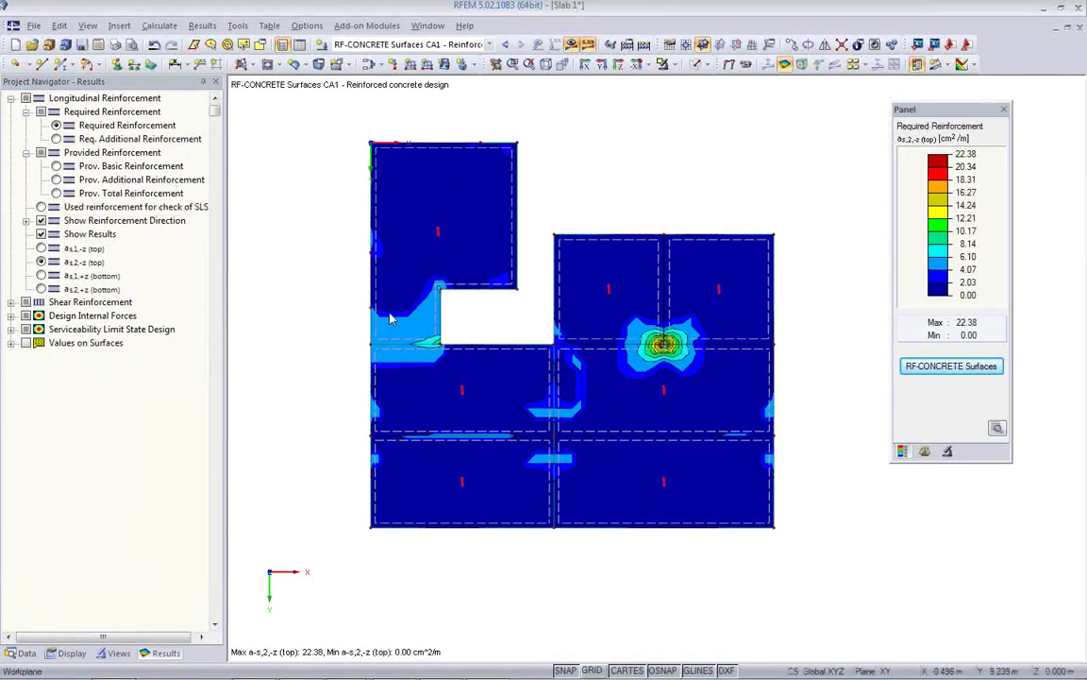
# - Switch to required additional reinforcement and step through as1/as2 top and bottom, ending on as2,+z (max 4.07 cm²/m)
pyautogui.click(41, 289)
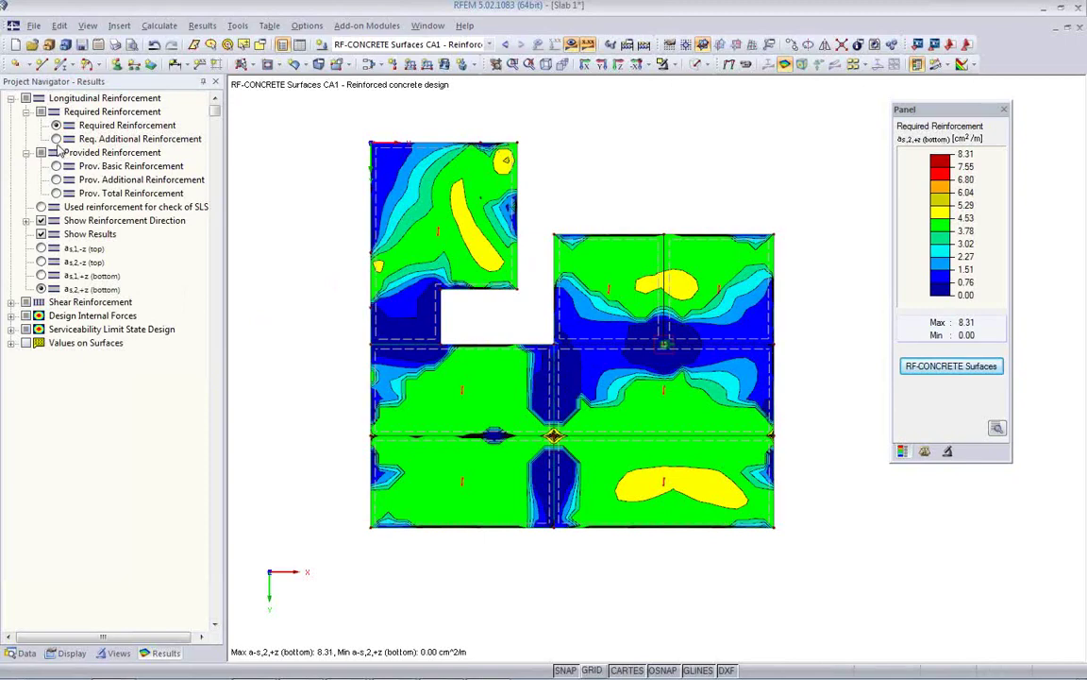
pyautogui.click(56, 139)
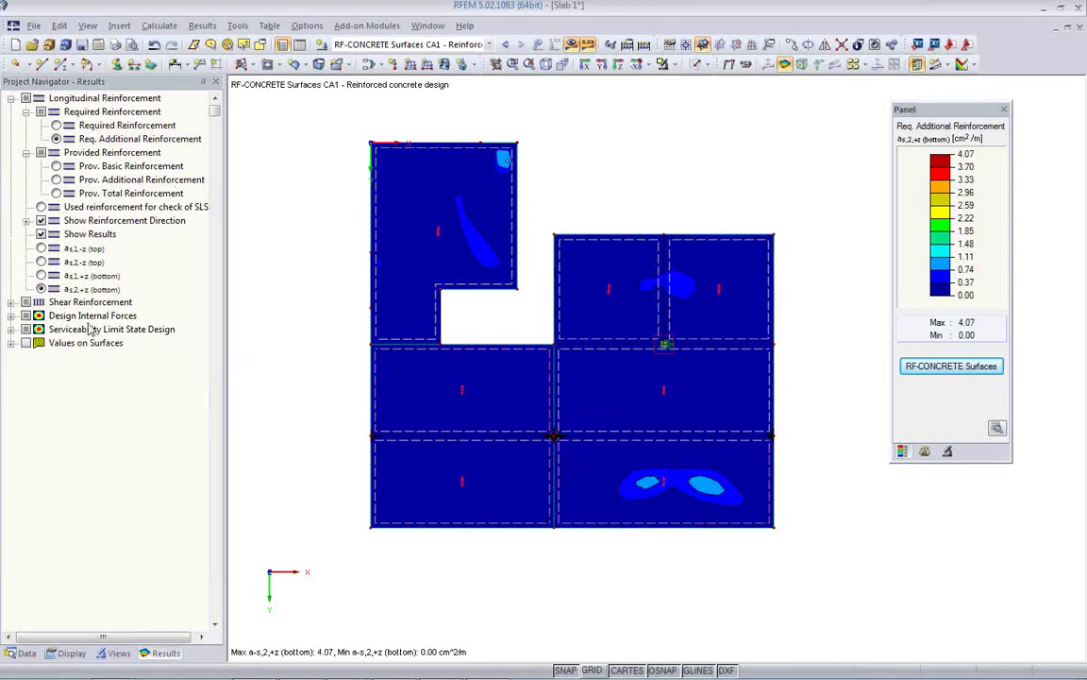
pyautogui.click(40, 248)
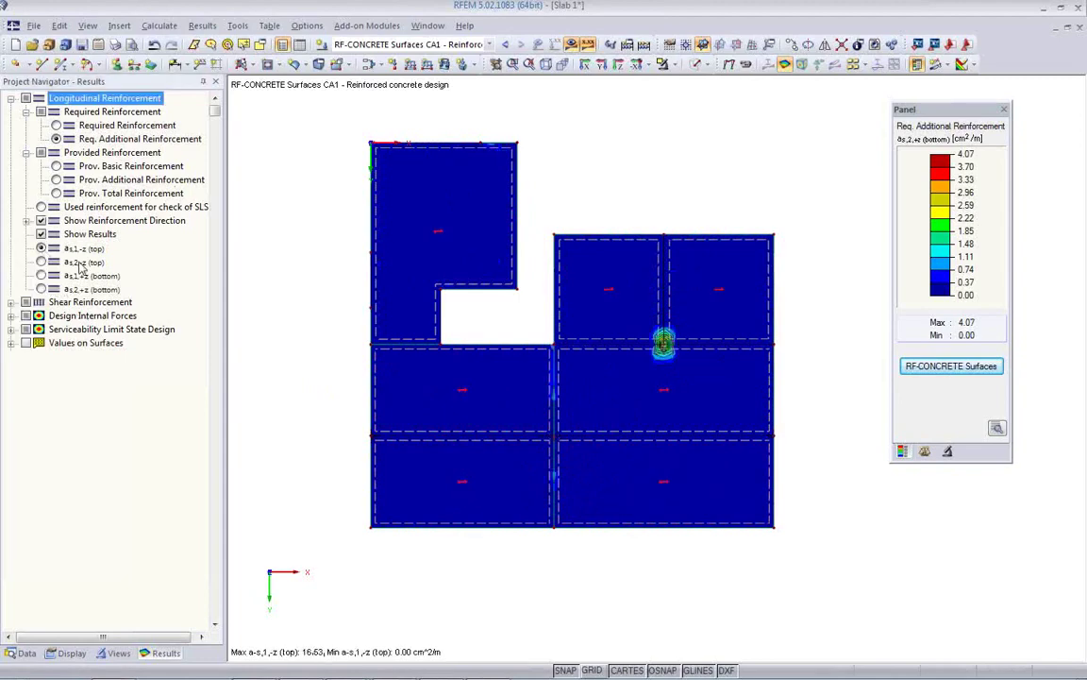
pyautogui.click(41, 263)
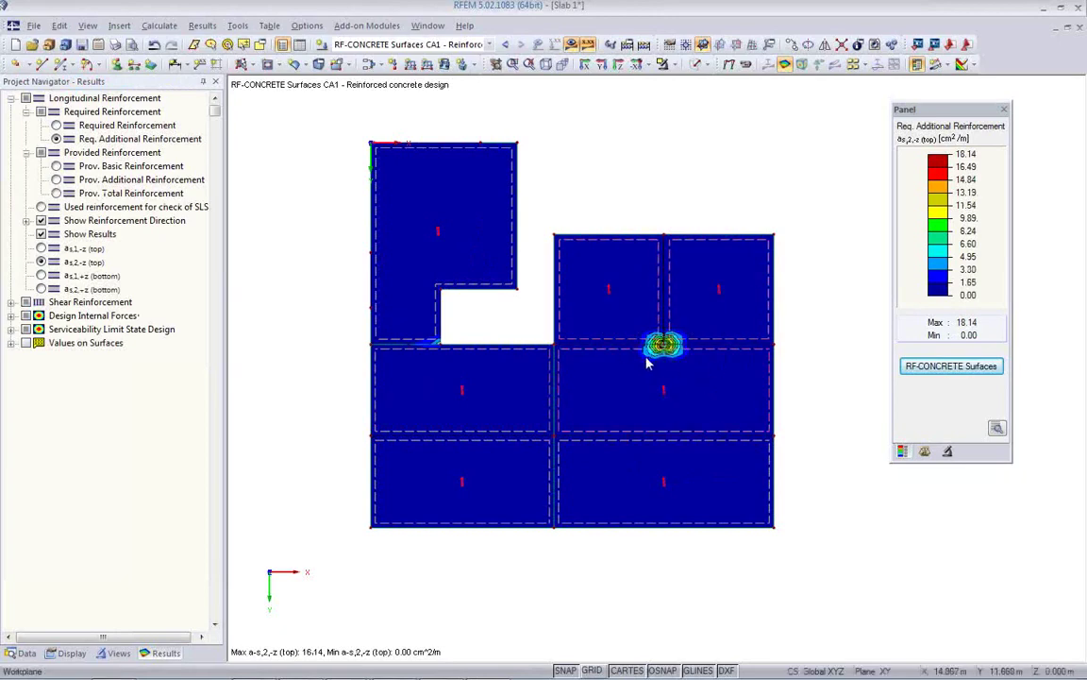
pyautogui.click(41, 274)
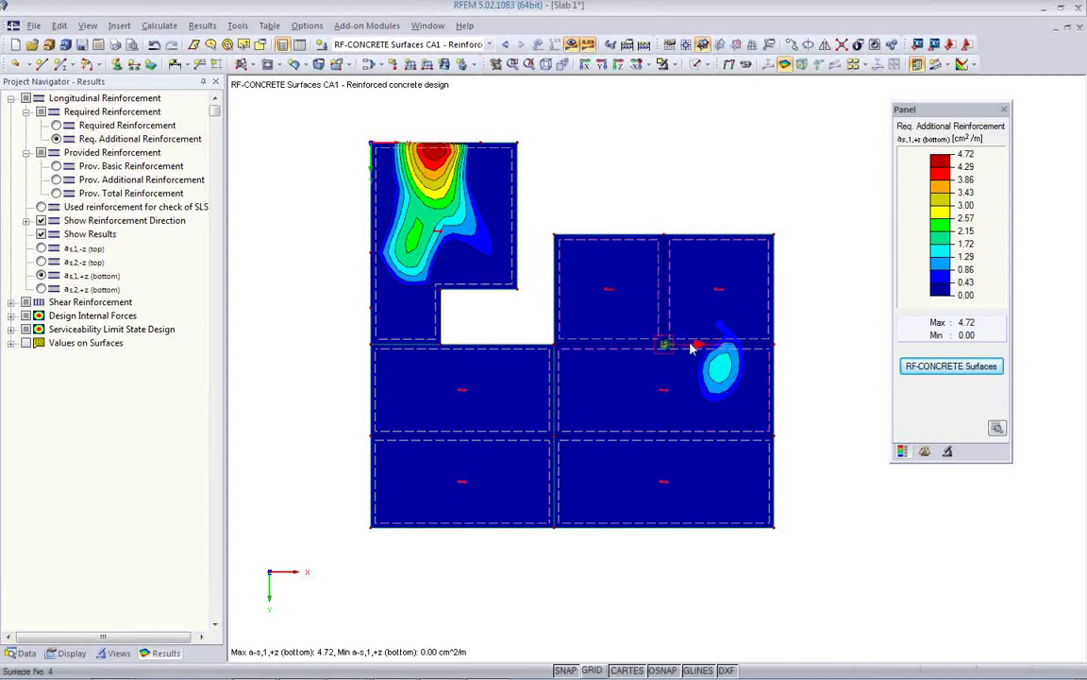
pyautogui.click(41, 289)
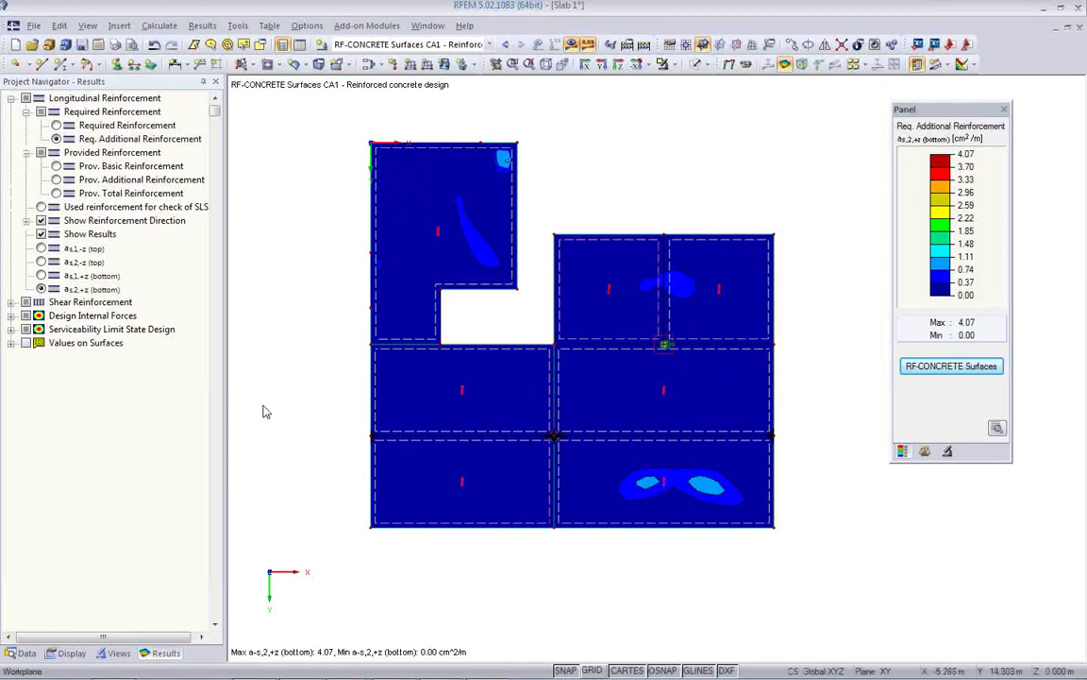
# - Display the serviceability σc, σs and wk ratio results on the slab
pyautogui.click(11, 329)
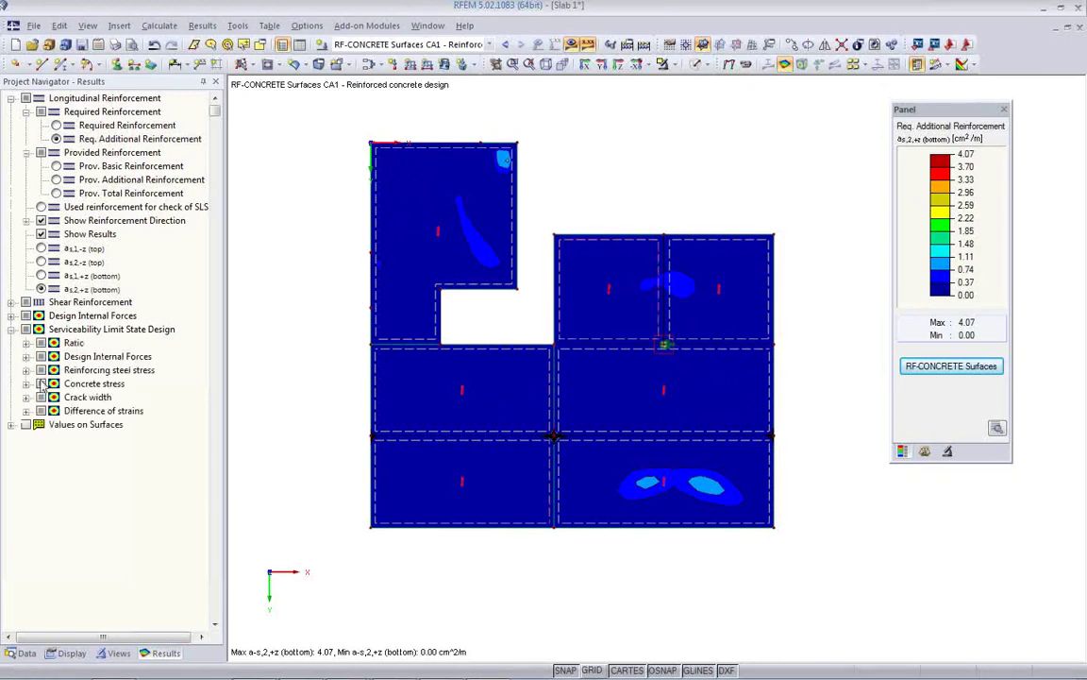
pyautogui.click(26, 343)
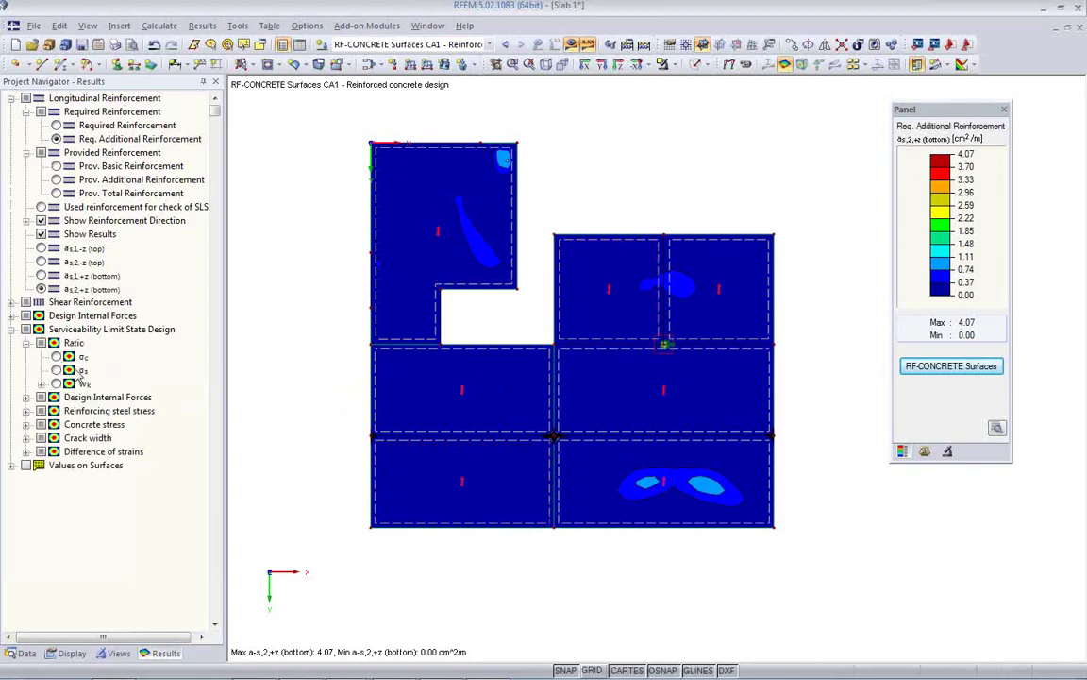
pyautogui.click(56, 356)
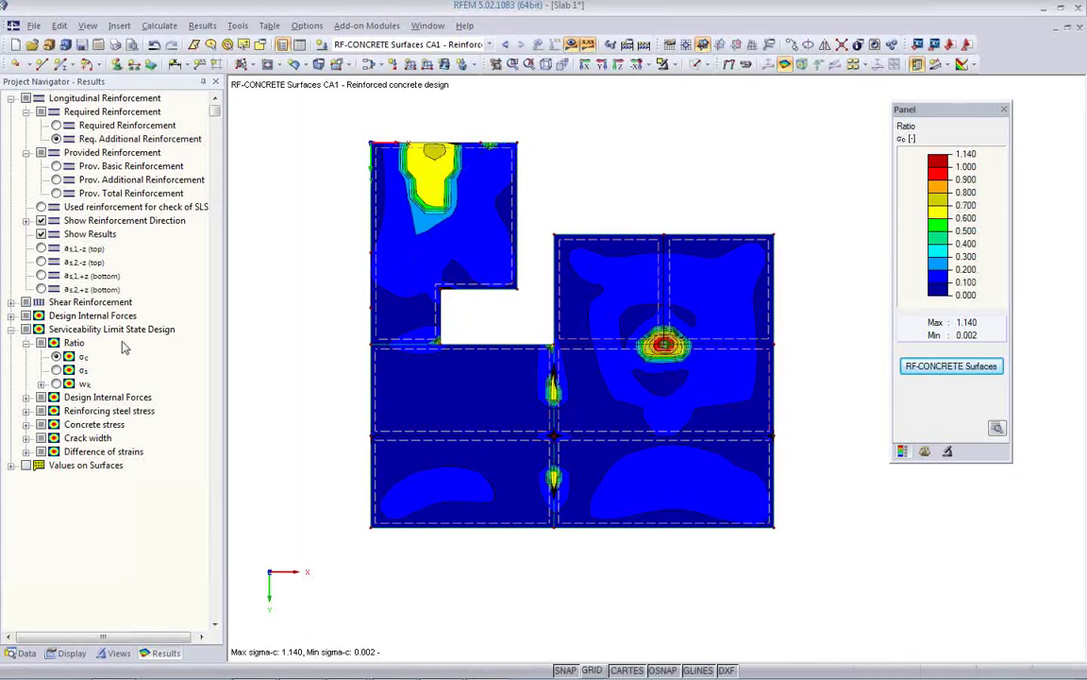
pyautogui.click(55, 371)
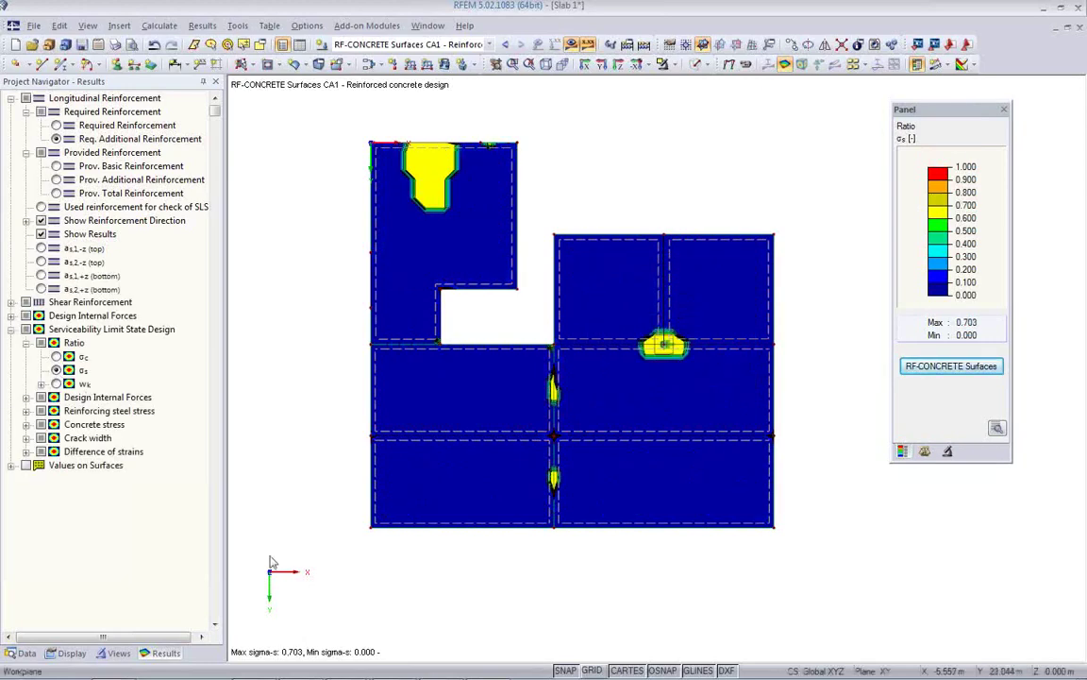
pyautogui.click(56, 384)
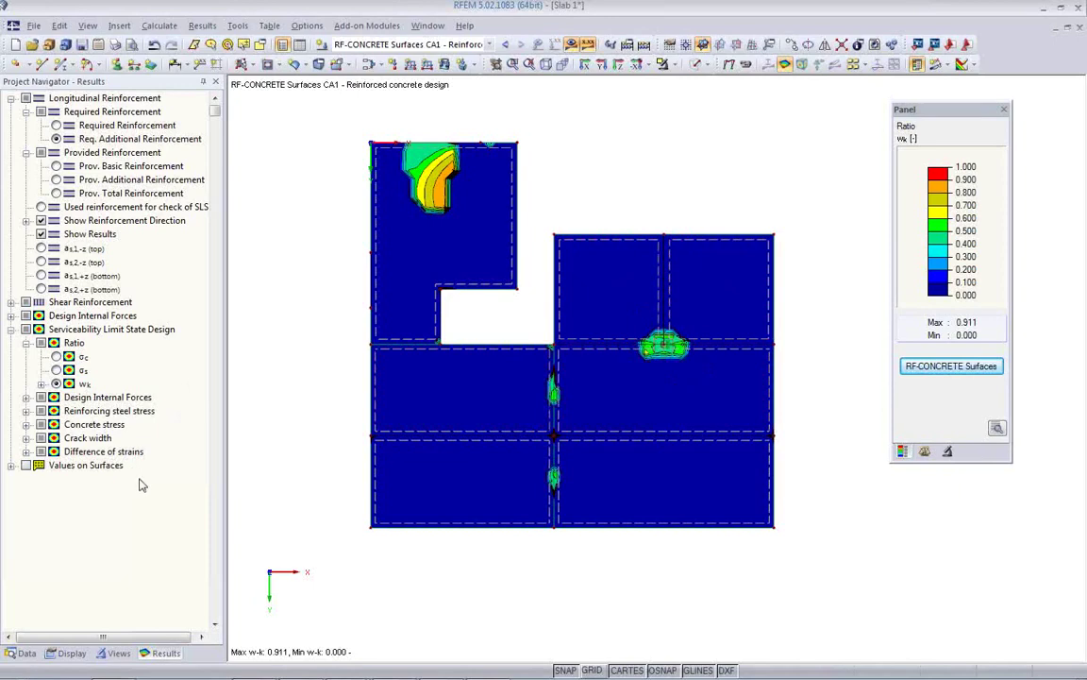
# - Compare the bottom crack widths wk,2,+z and wk,res,+z, settling on wk,1,+z (max 0.21 mm)
pyautogui.click(25, 438)
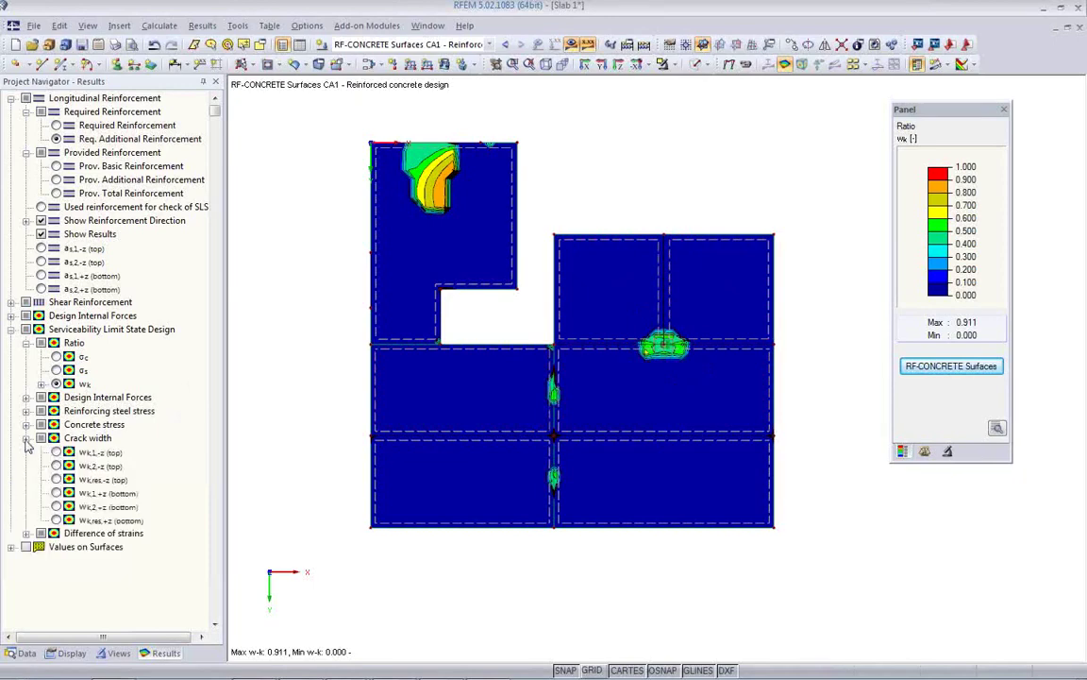
pyautogui.click(56, 507)
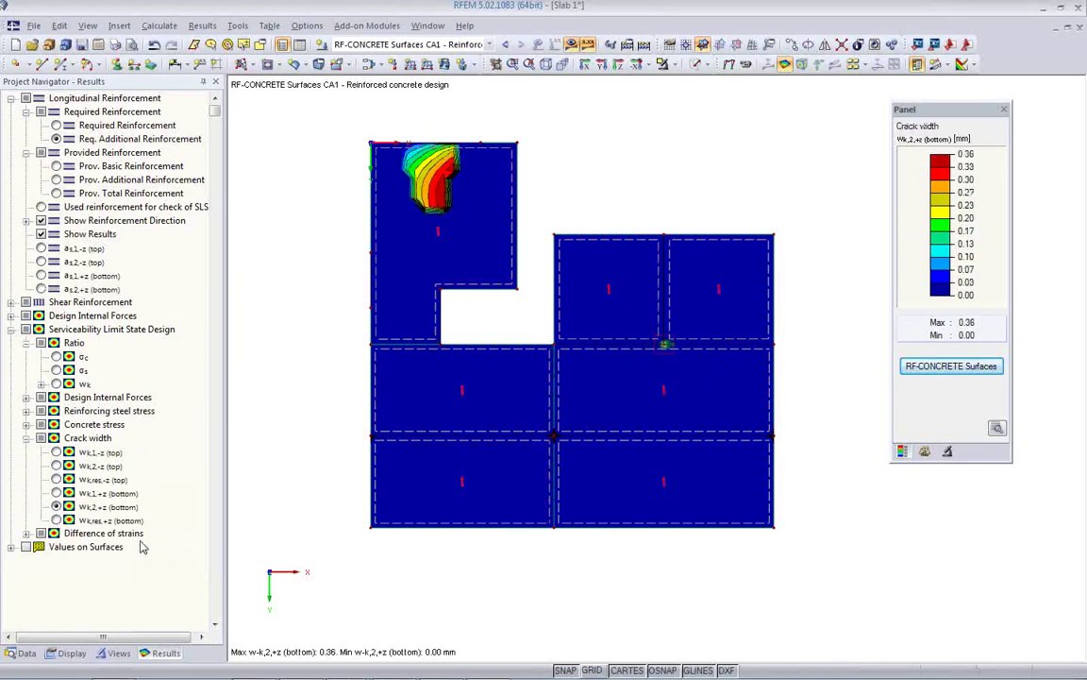
pyautogui.click(55, 520)
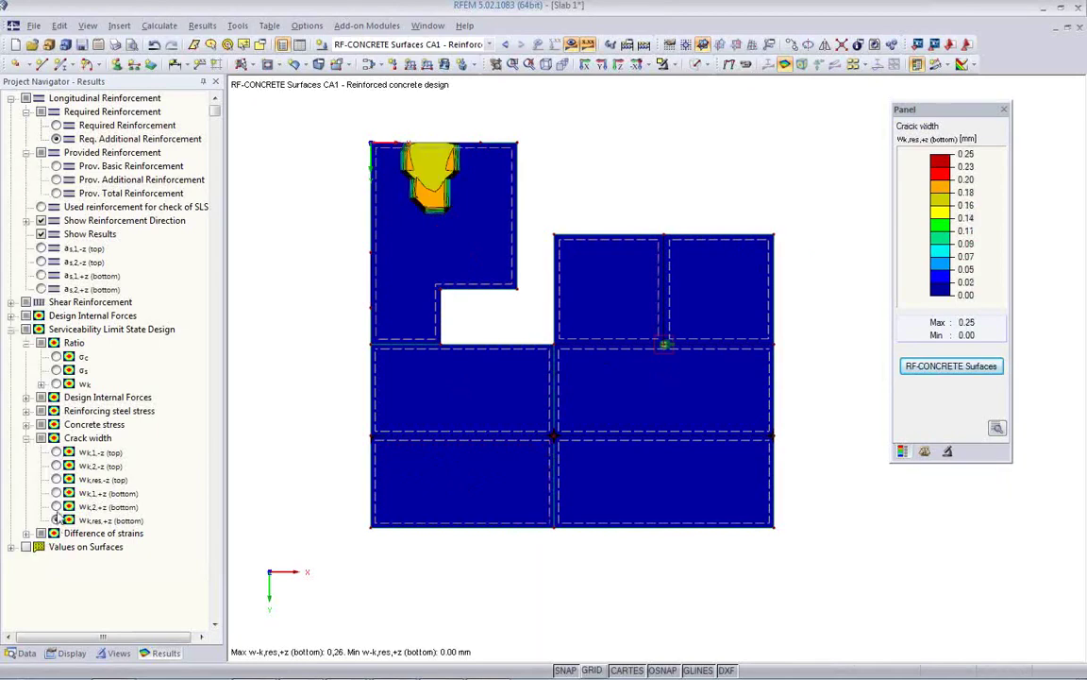
pyautogui.click(56, 507)
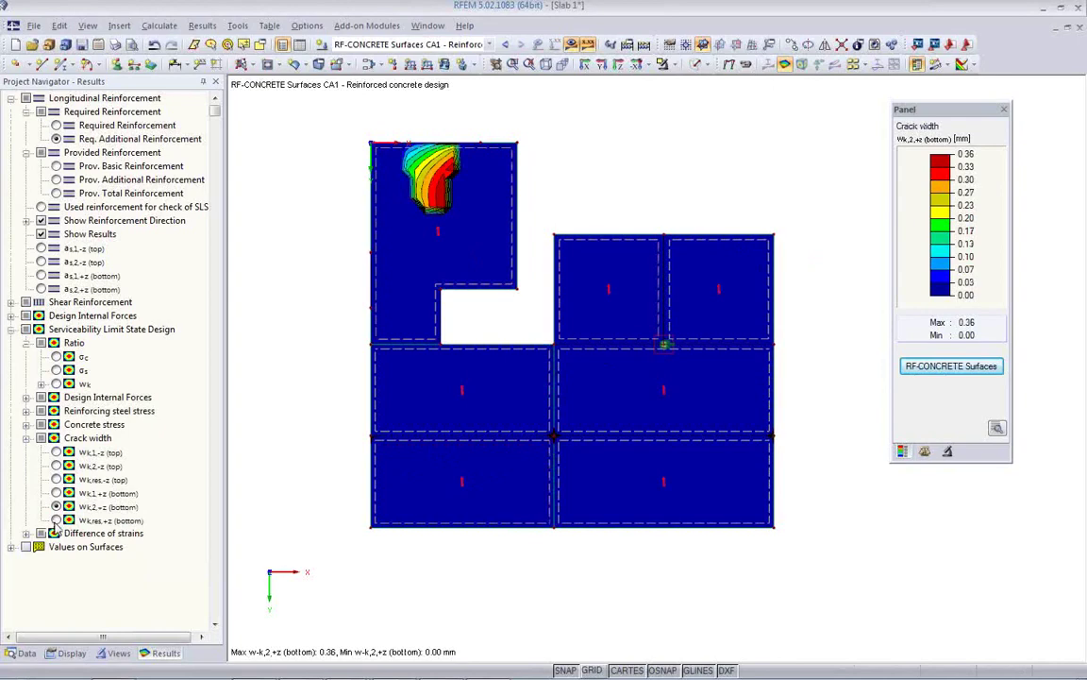
pyautogui.click(56, 493)
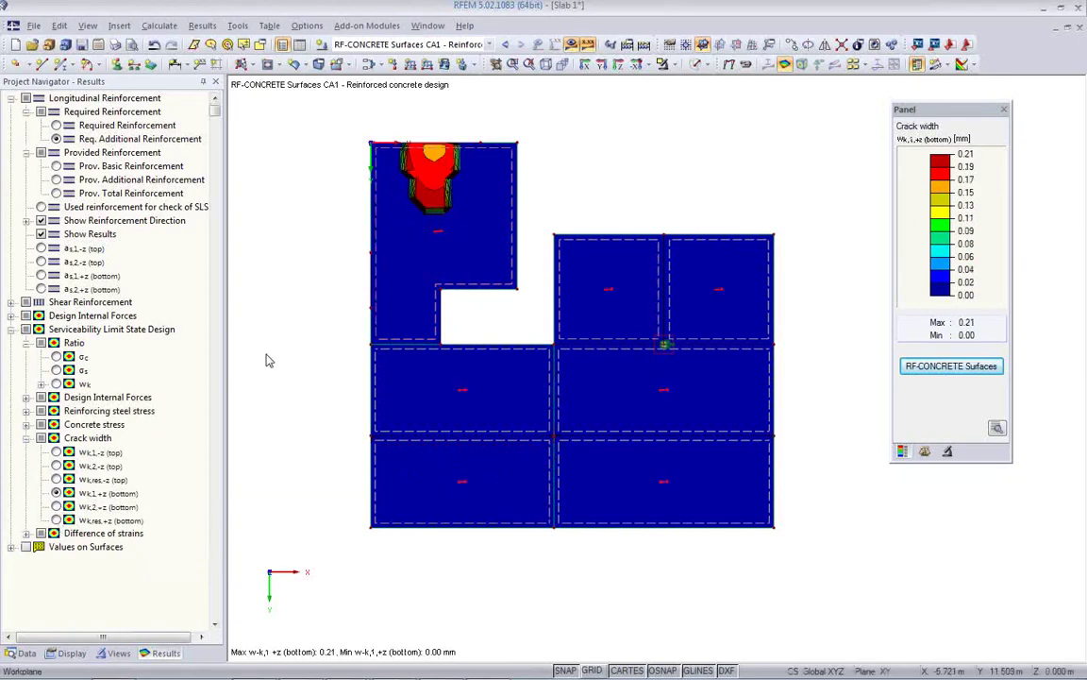
# - Turn on value labels on surfaces, showing max/min extremes of all surfaces
pyautogui.click(12, 547)
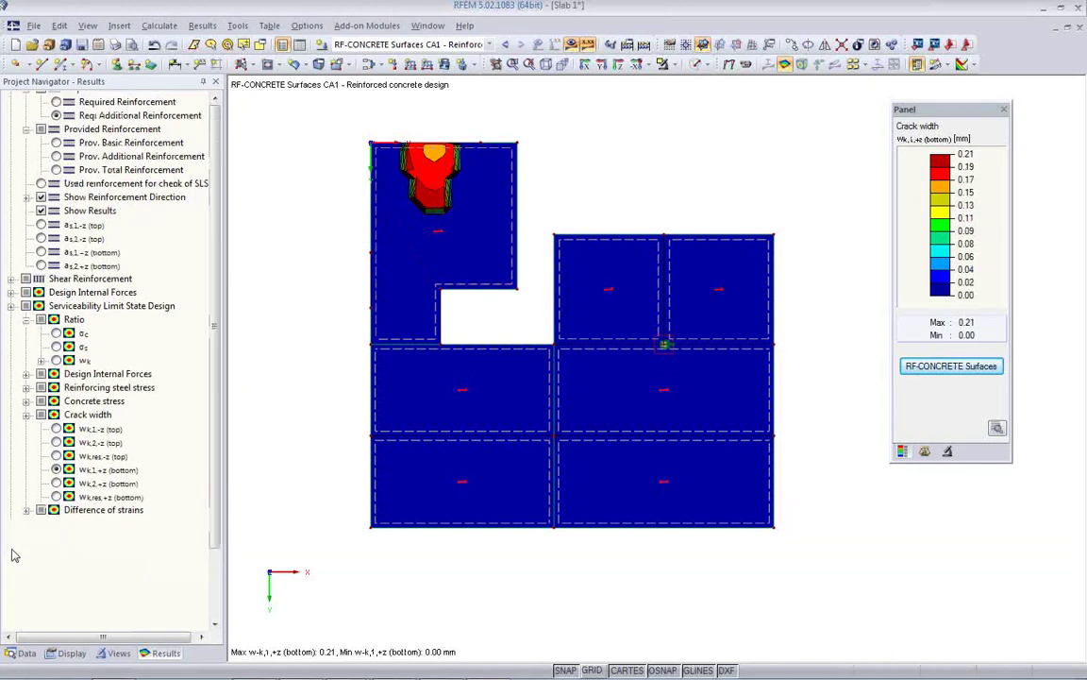
pyautogui.click(38, 465)
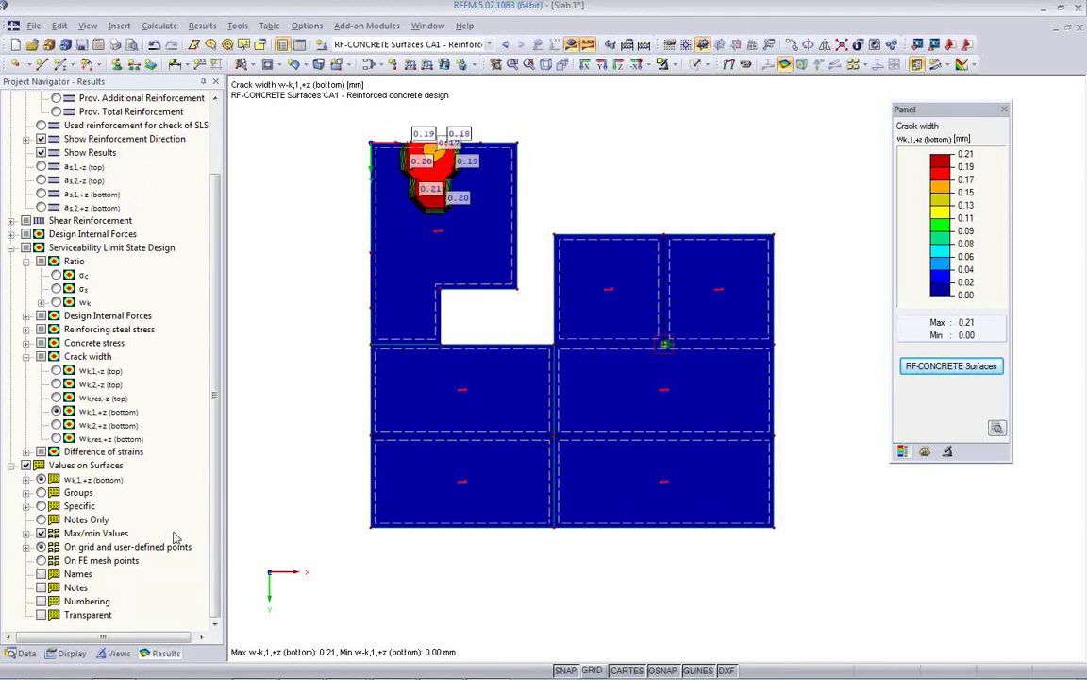
pyautogui.click(26, 533)
pyautogui.click(57, 561)
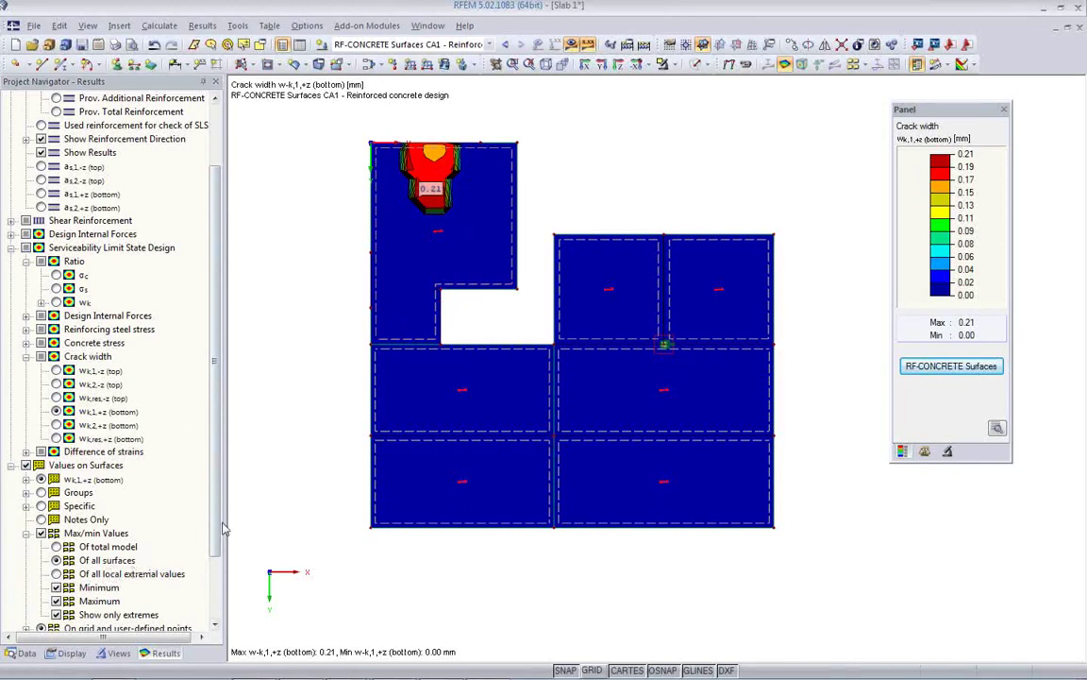
# - Review the σc, σs and wk ratios with value labels shown
pyautogui.scroll(-1, 215, 548)
pyautogui.scroll(-2, 215, 547)
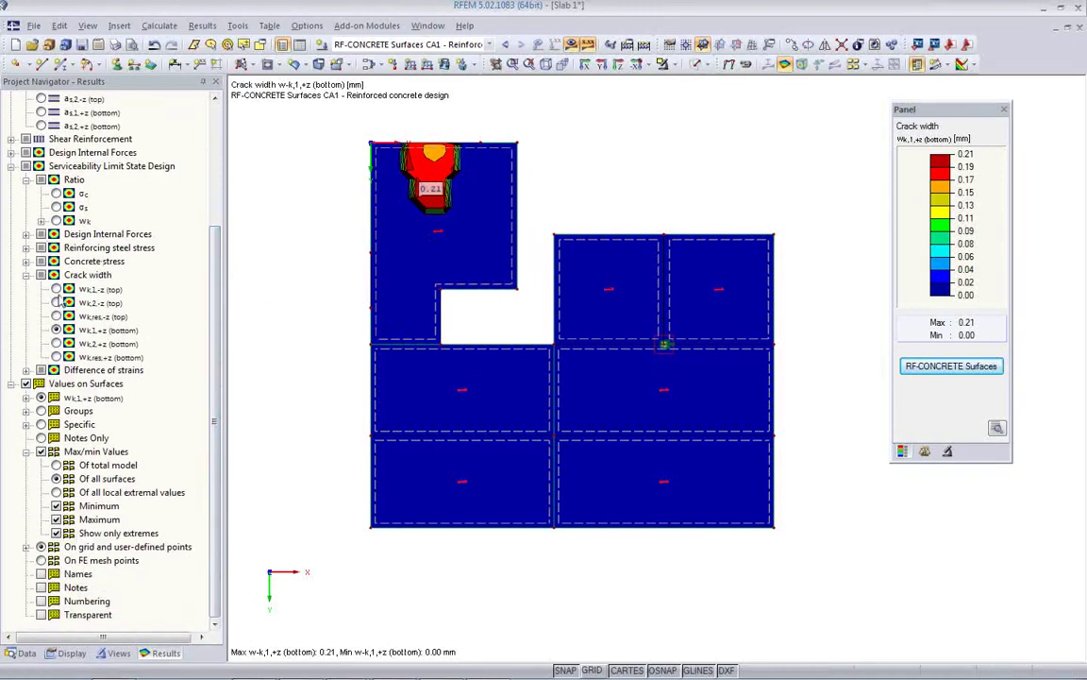
pyautogui.click(57, 193)
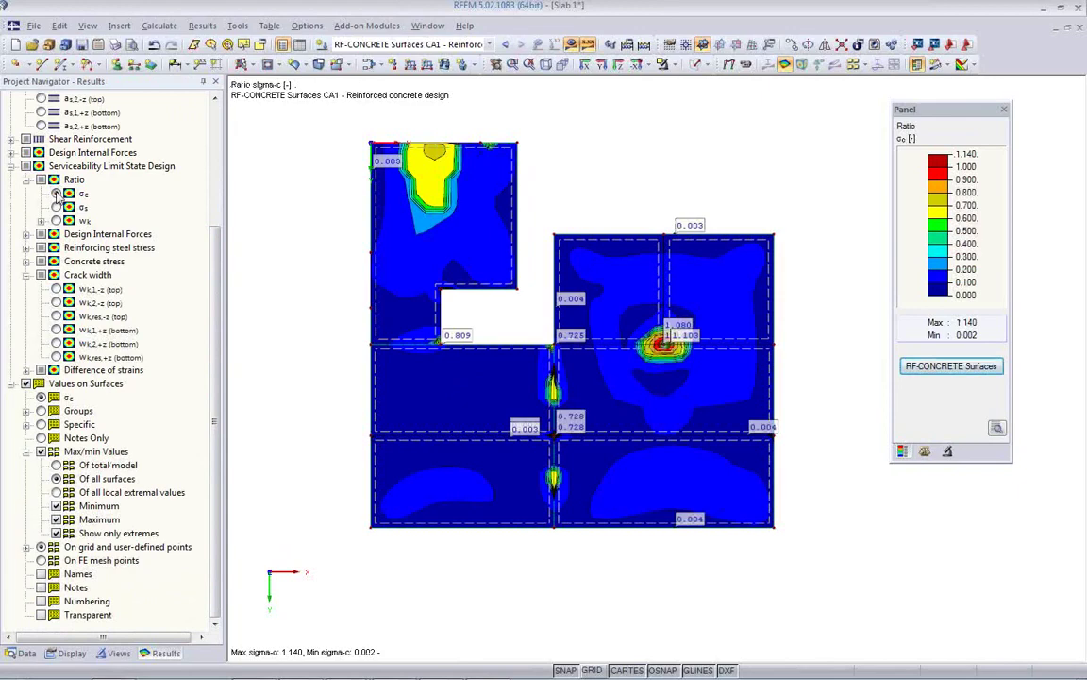
pyautogui.click(57, 207)
pyautogui.click(56, 220)
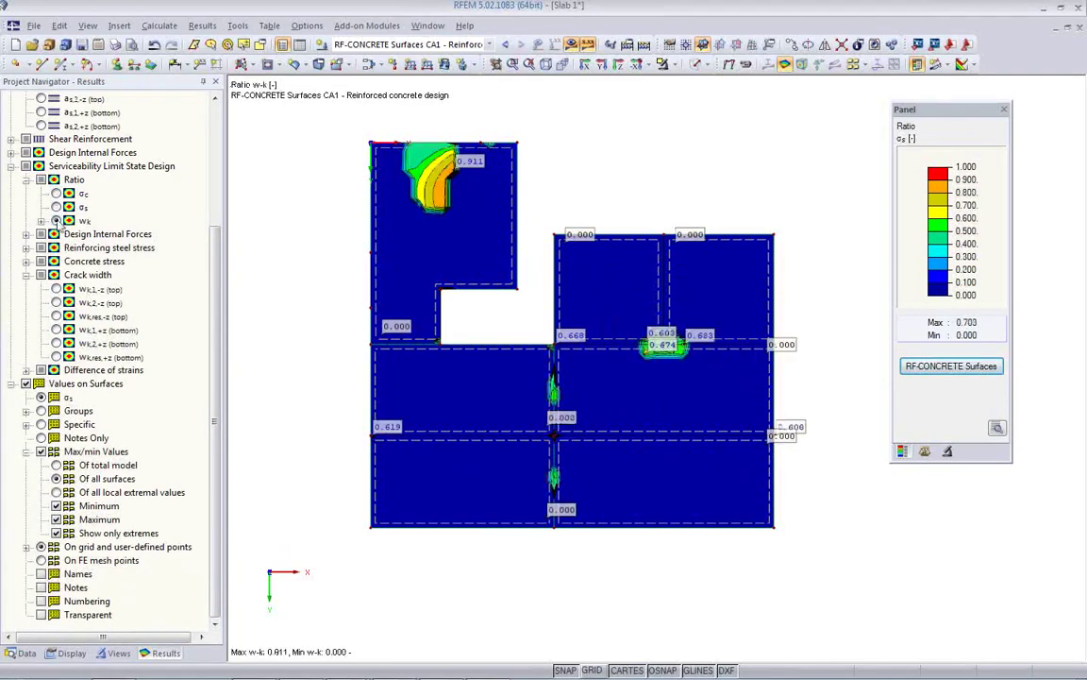
pyautogui.scroll(4, 195, 335)
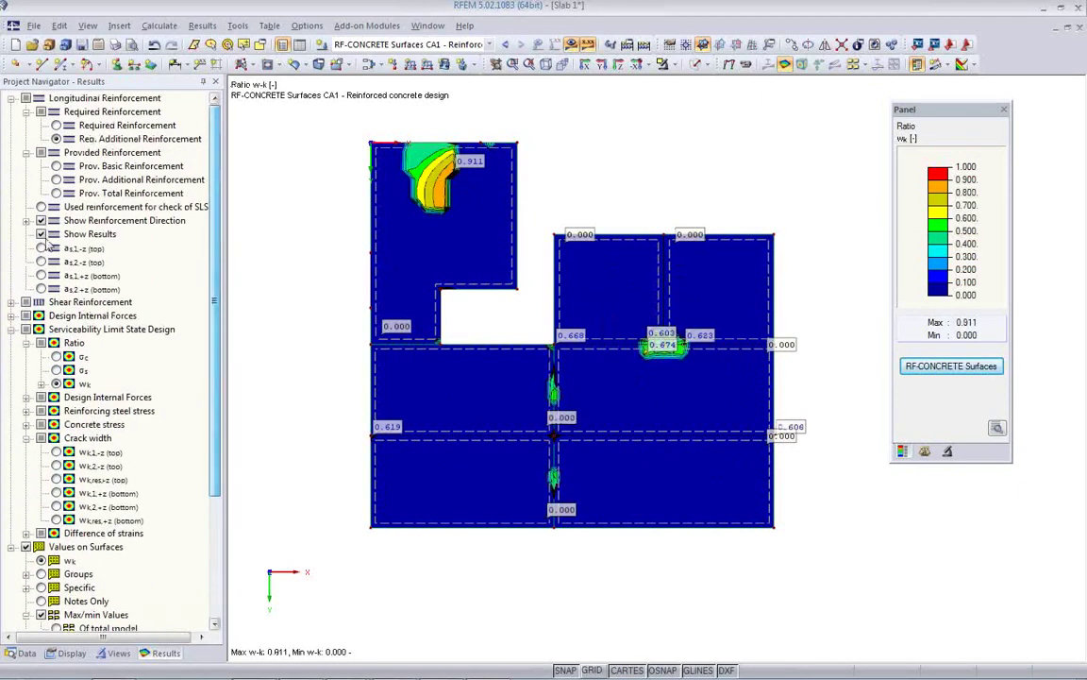
# - Switch to total required reinforcement, cycle top and bottom directions, ending on as1,-z (max 20.77 cm²/m)
pyautogui.click(41, 289)
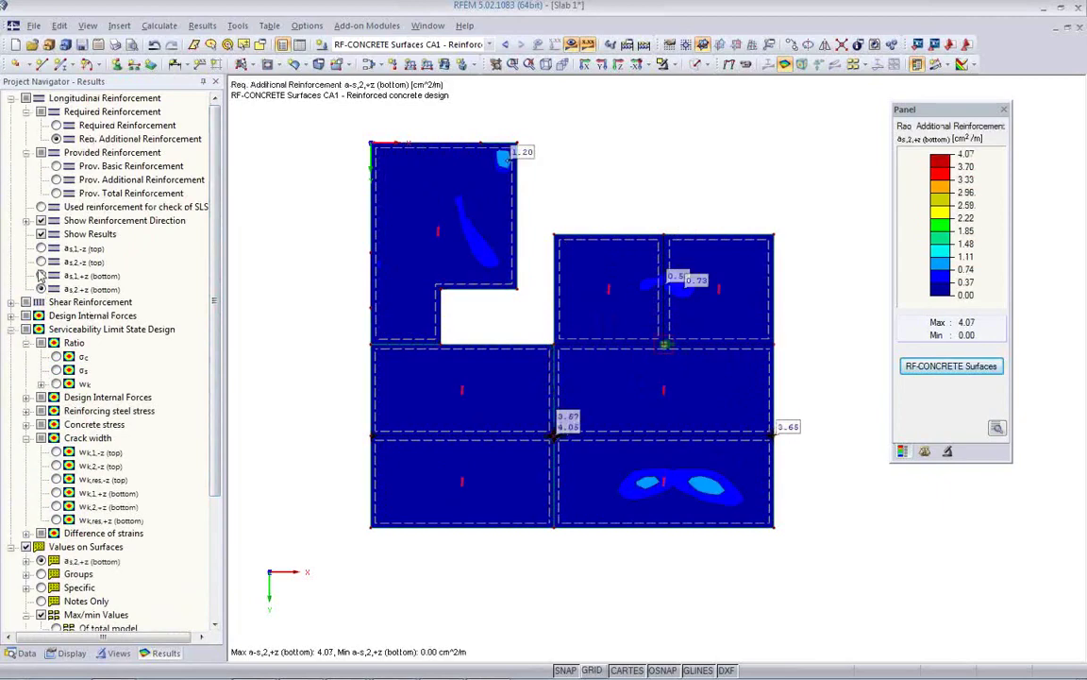
pyautogui.click(56, 125)
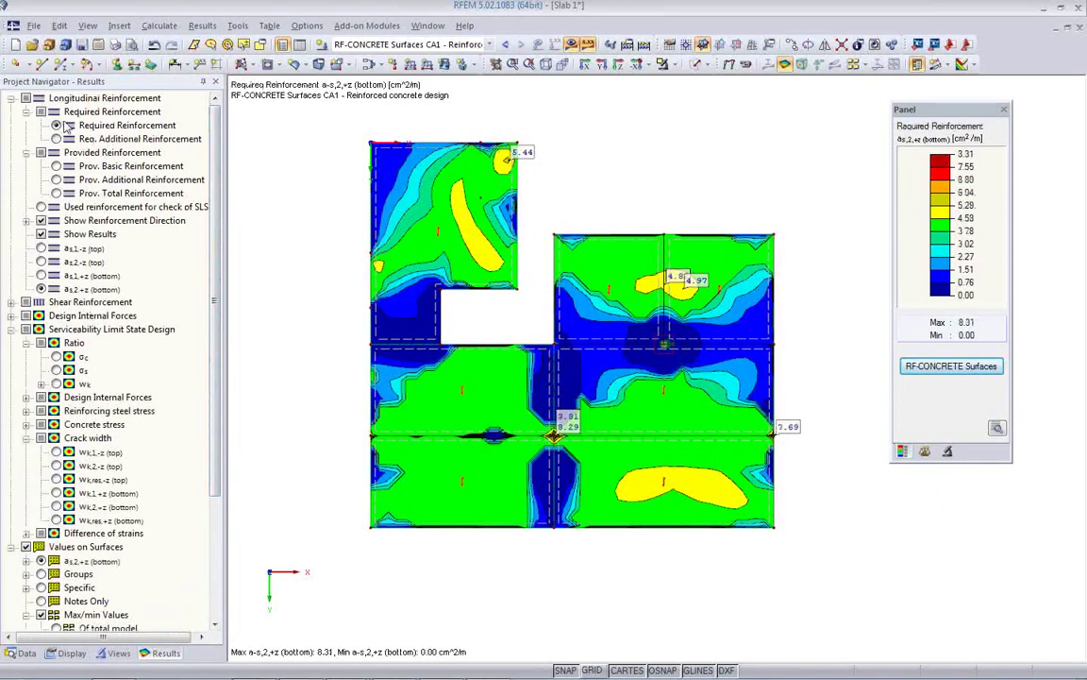
pyautogui.click(42, 248)
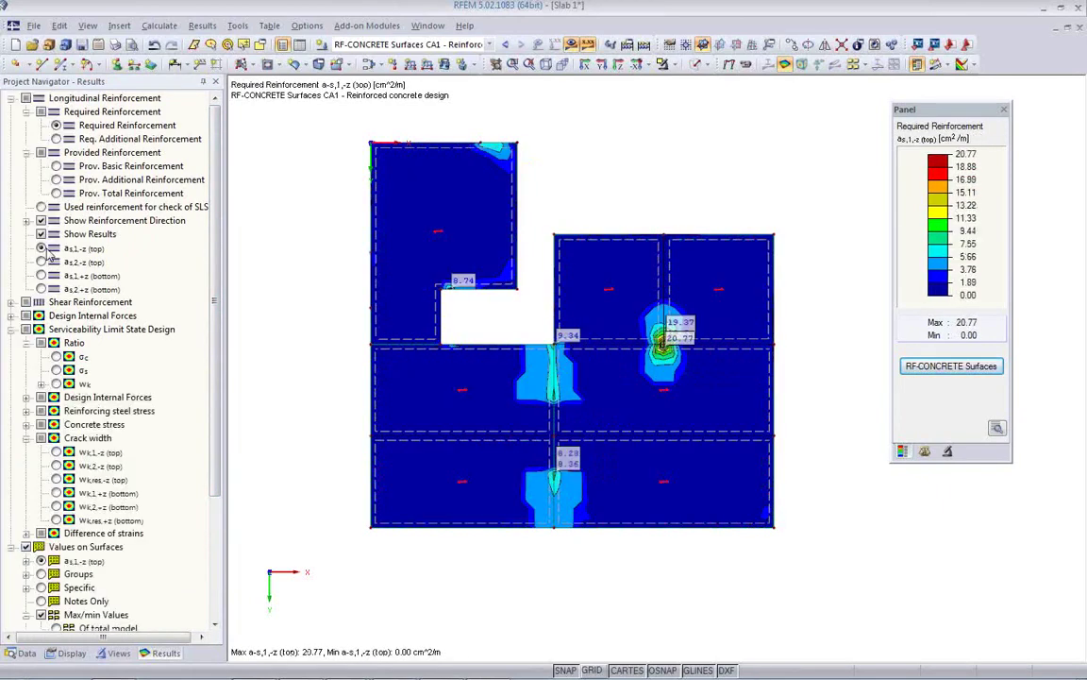
pyautogui.click(41, 262)
pyautogui.click(41, 276)
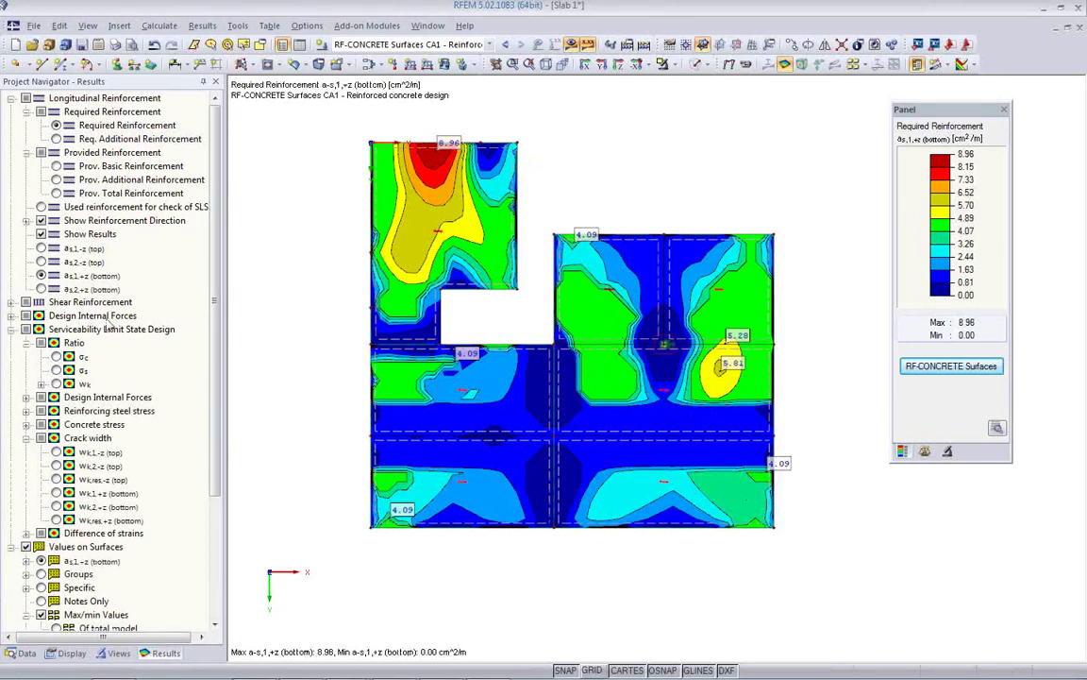
pyautogui.click(40, 288)
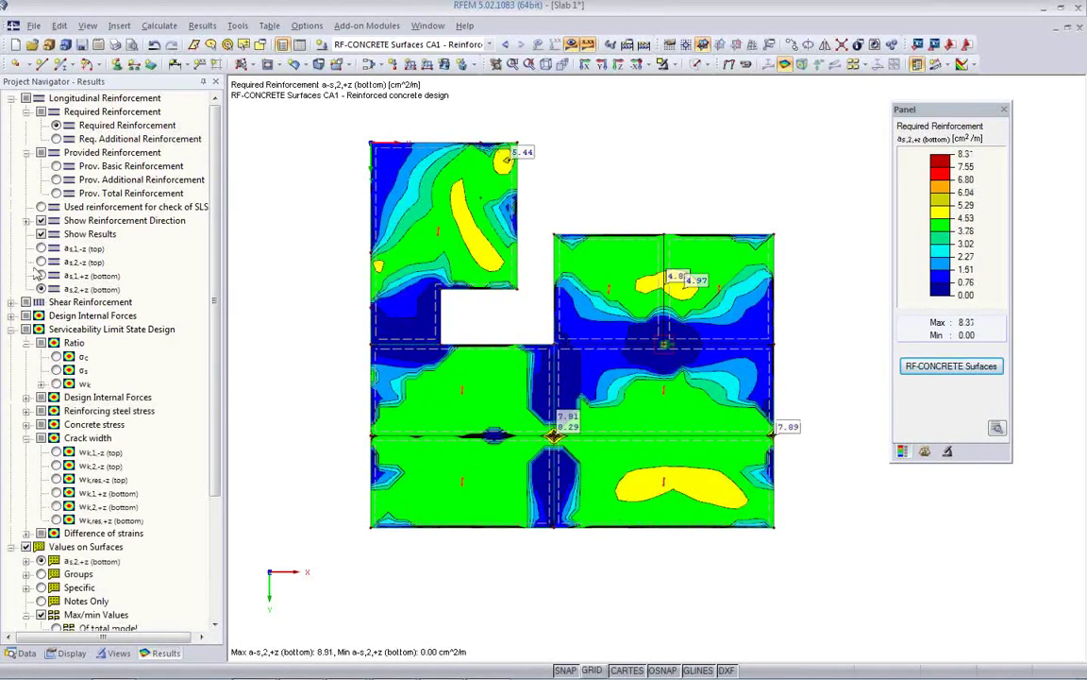
pyautogui.click(40, 249)
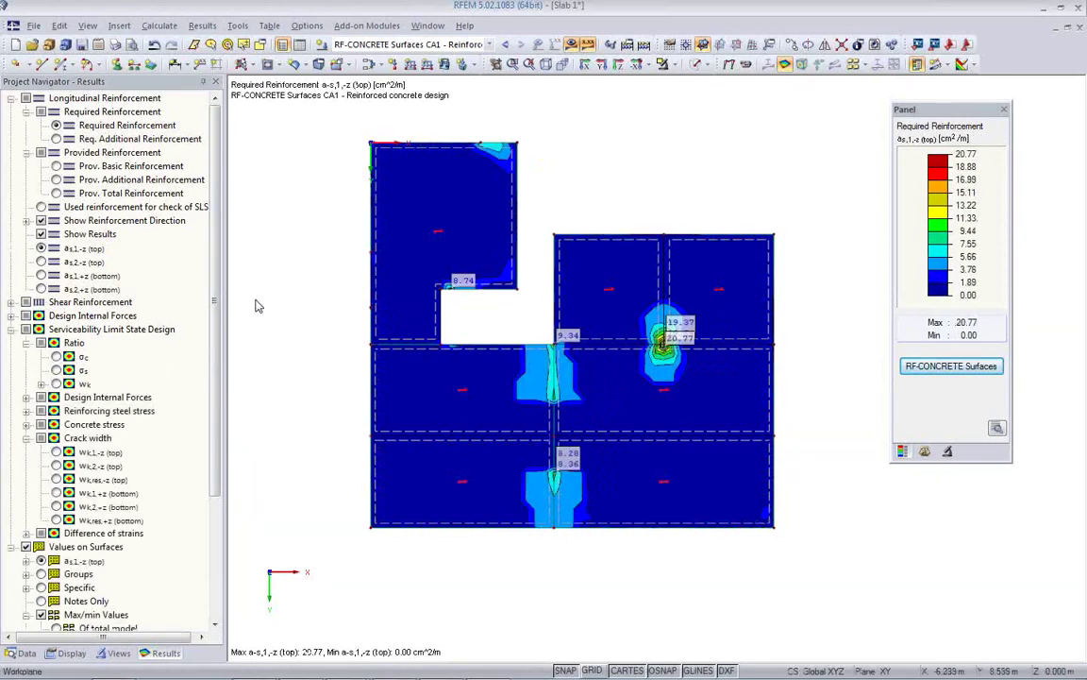
pyautogui.moveTo(318, 321); pyautogui.dragTo(356, 330, button='middle')
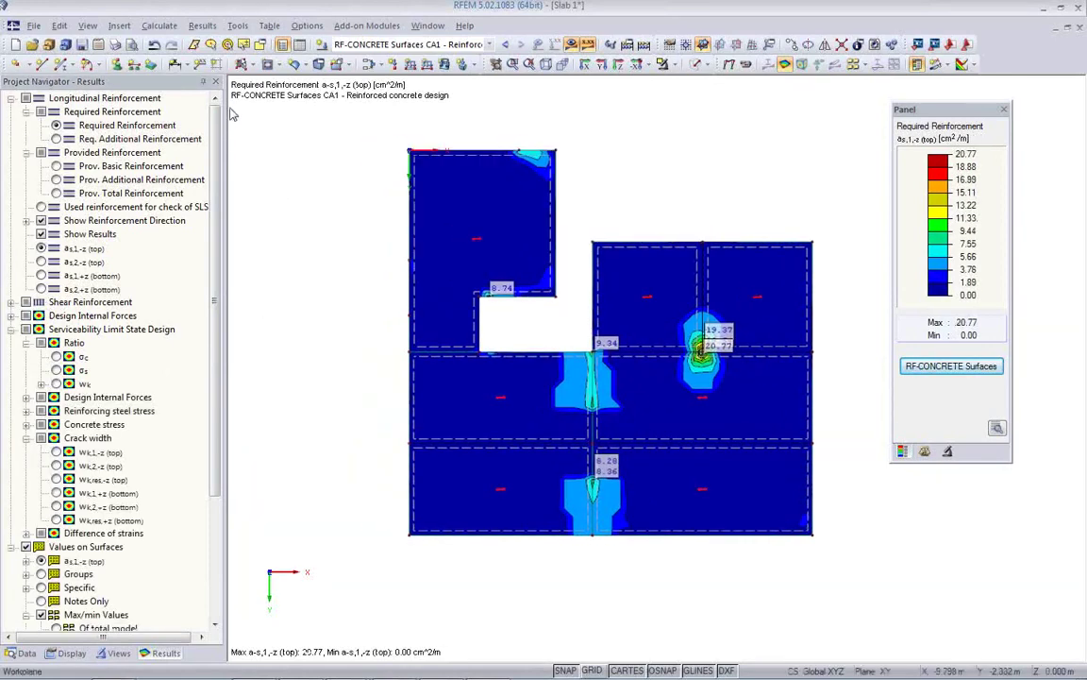
# - Choose mass print in the graphic printout settings with picture height 5
pyautogui.click(115, 46)
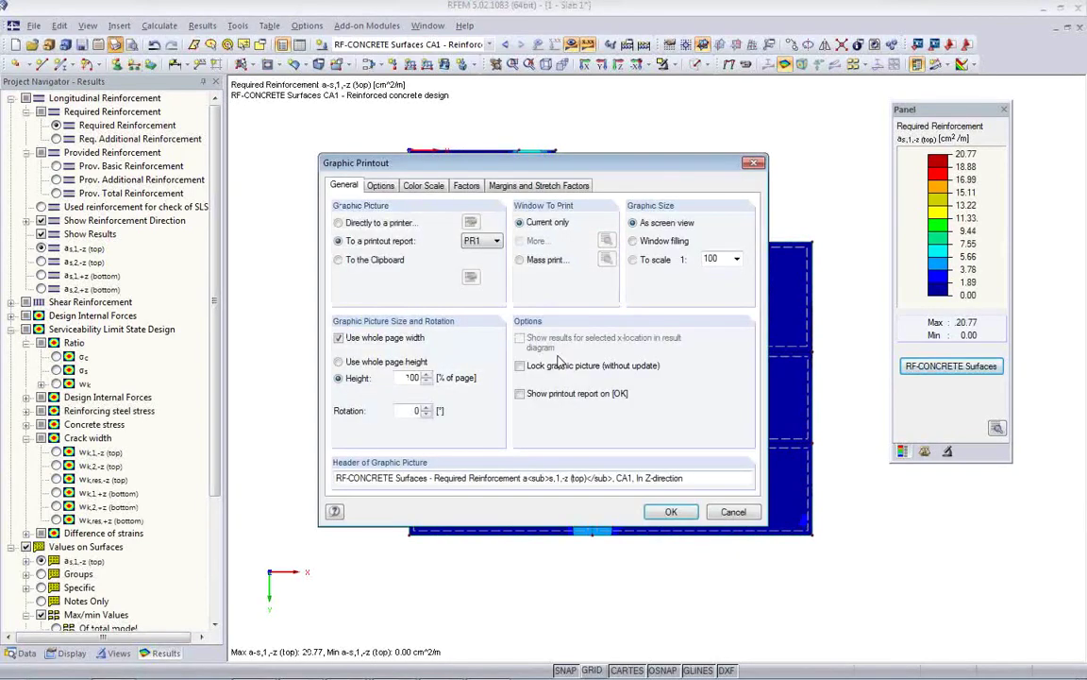
pyautogui.click(519, 261)
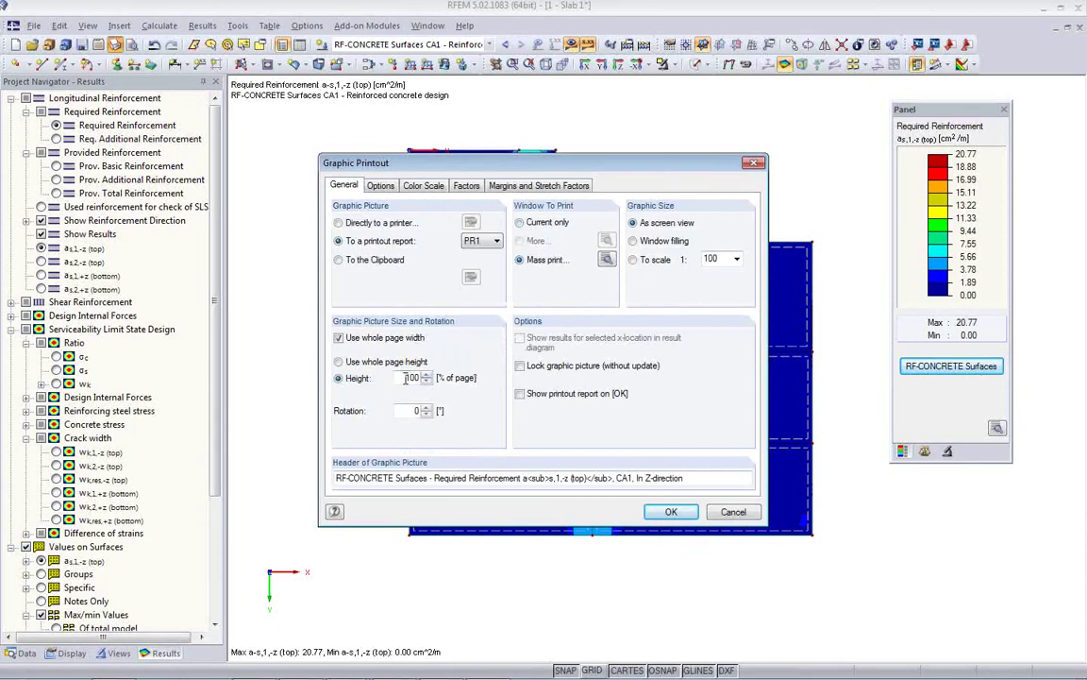
pyautogui.press('Tab')
pyautogui.write('5')
# - Add the as2,-z top and as1,+z bottom results to the mass print selection
pyautogui.click(607, 260)
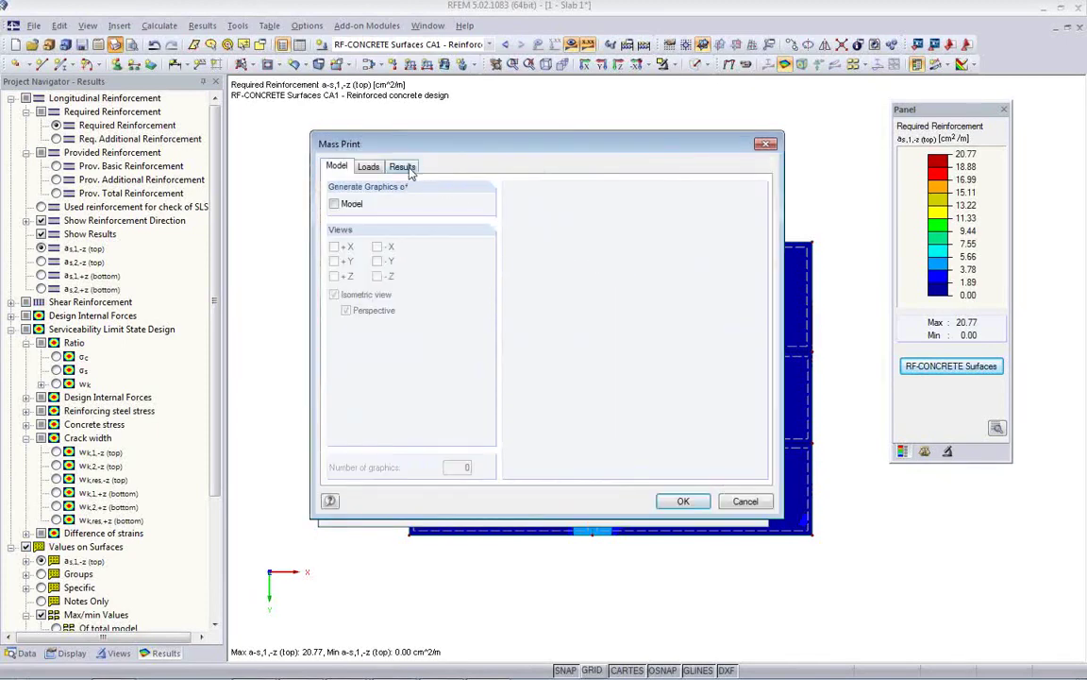
pyautogui.click(403, 167)
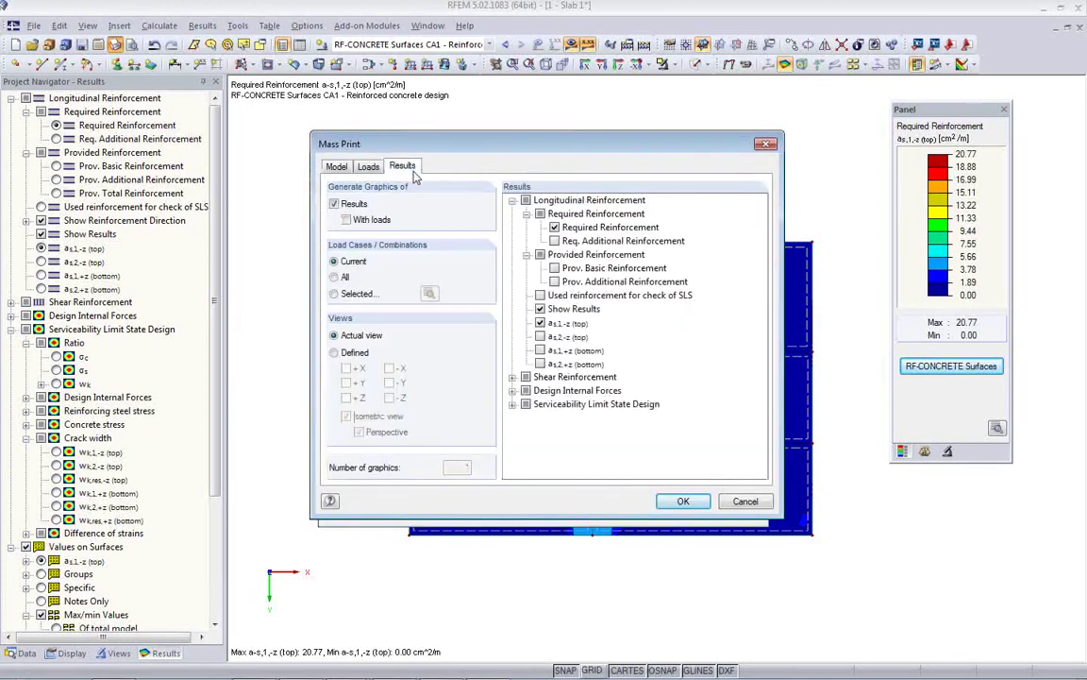
pyautogui.click(540, 337)
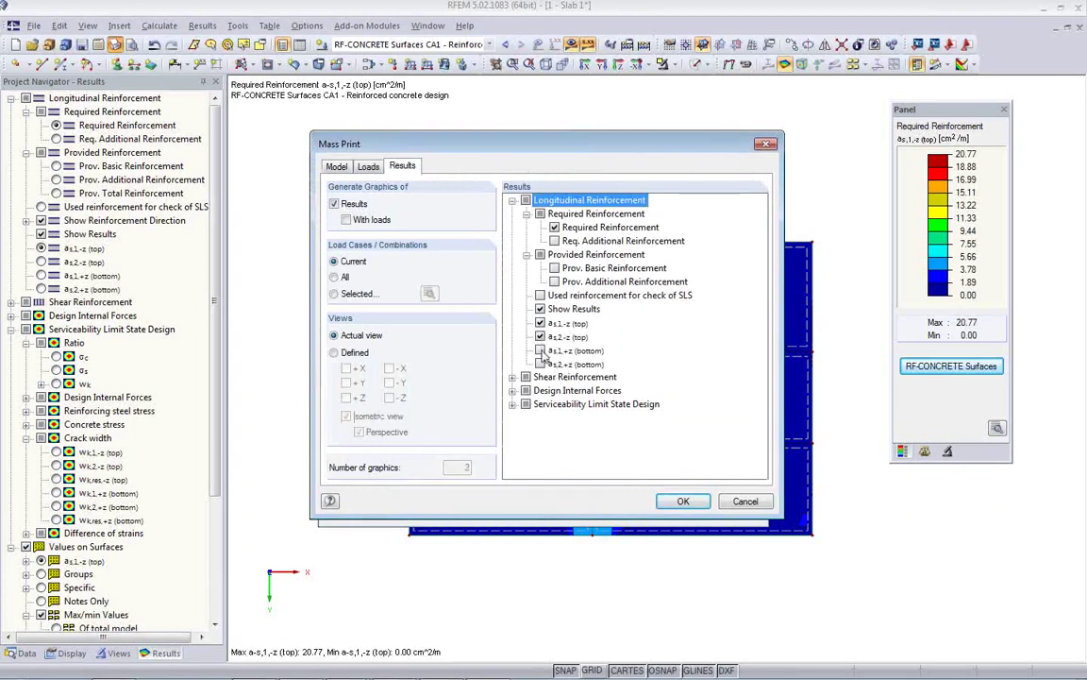
pyautogui.click(541, 352)
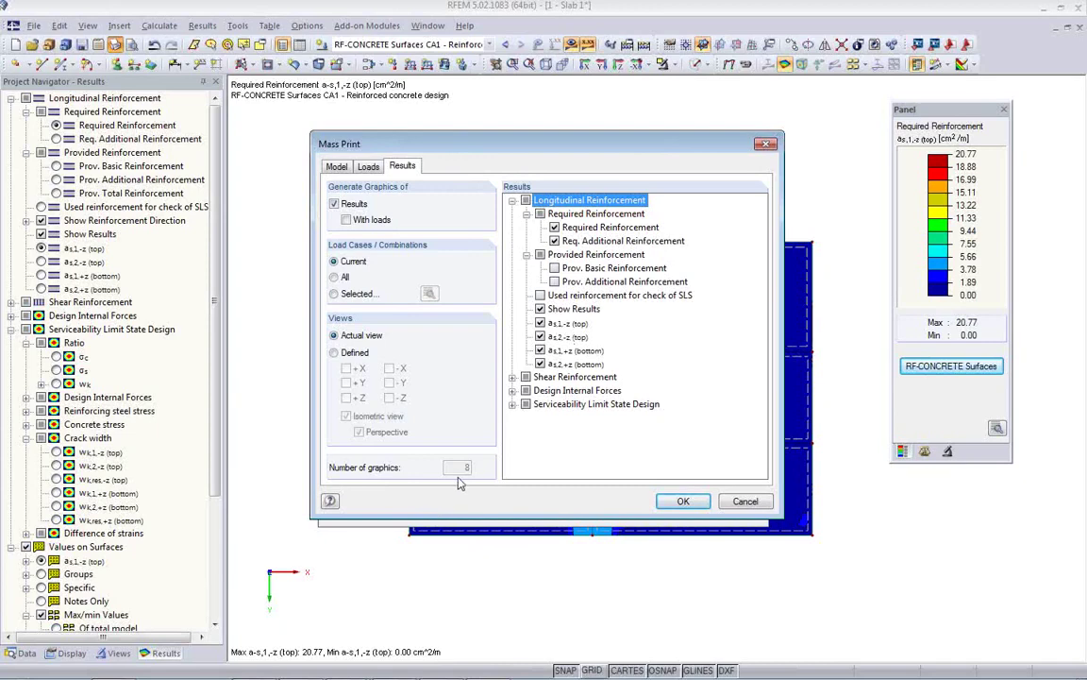
# - Send the required-reinforcement result graphics to printout report PR1 and hide the slab design results
pyautogui.click(682, 502)
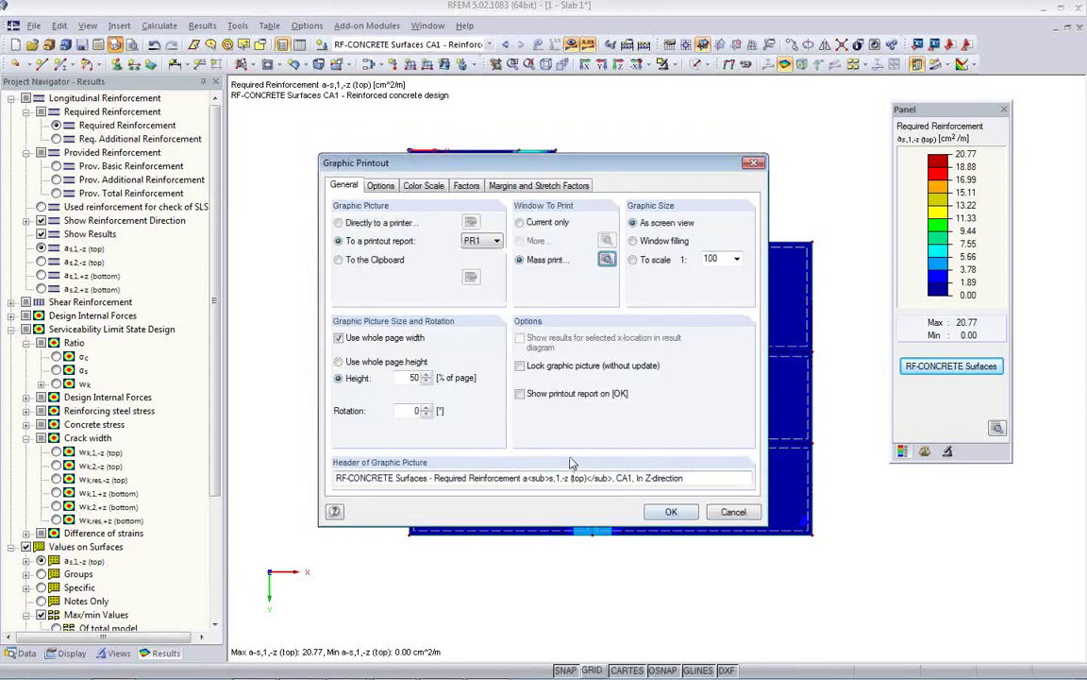
pyautogui.click(672, 513)
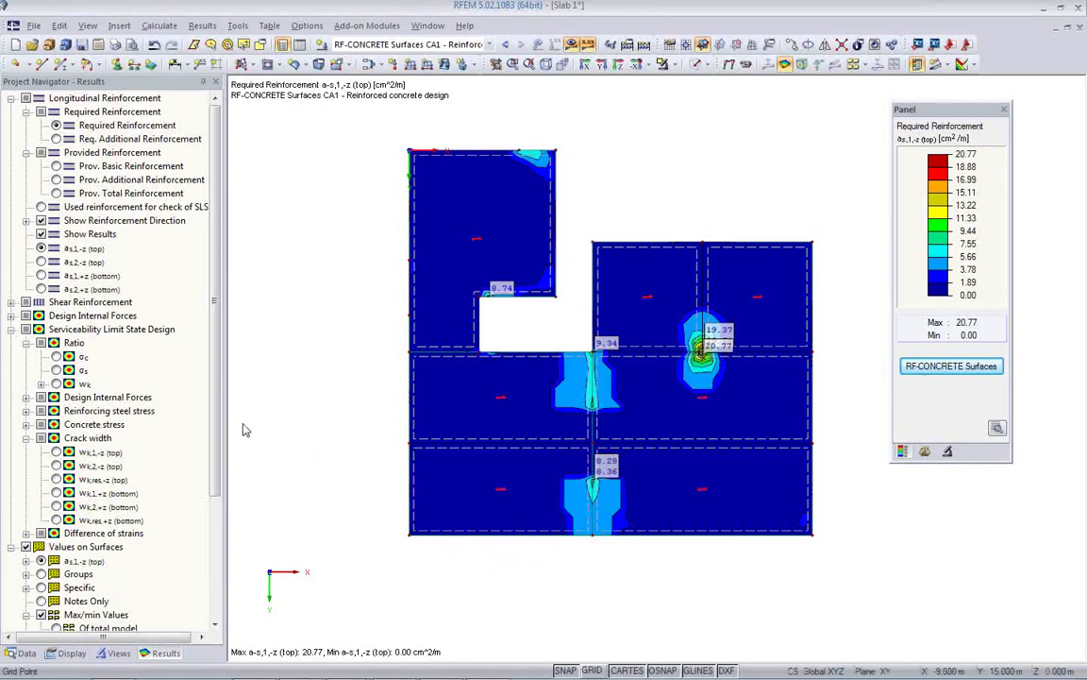
pyautogui.click(586, 46)
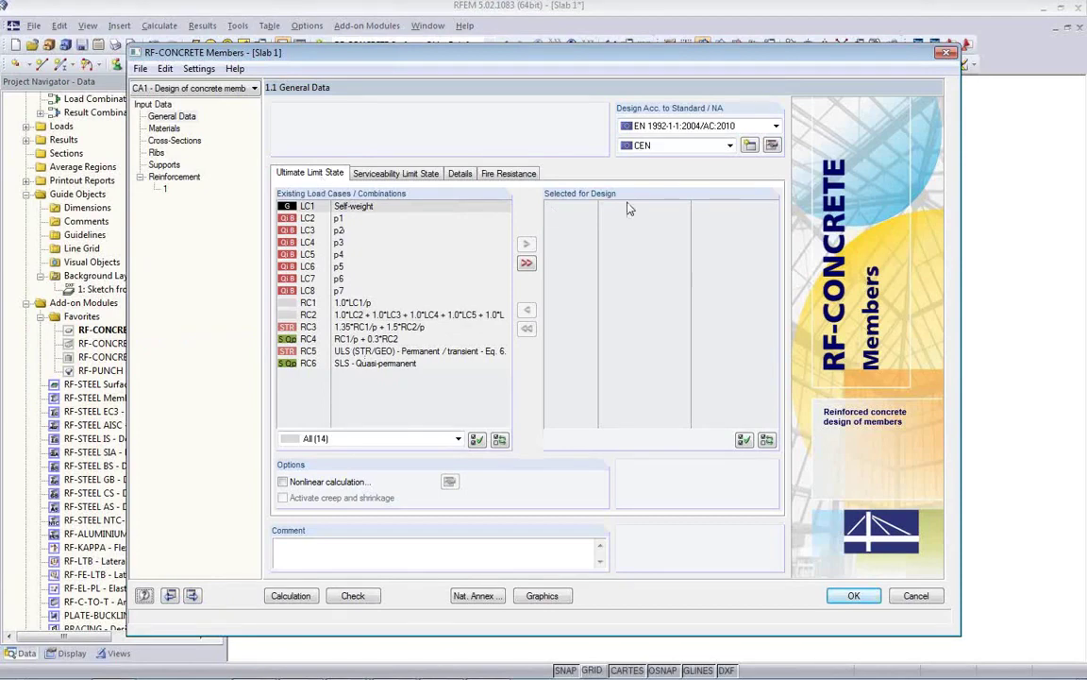
# - Design RC5 for ultimate and RC6 for serviceability limit states, with creep and shrinkage activated
pyautogui.doubleClick(364, 352)
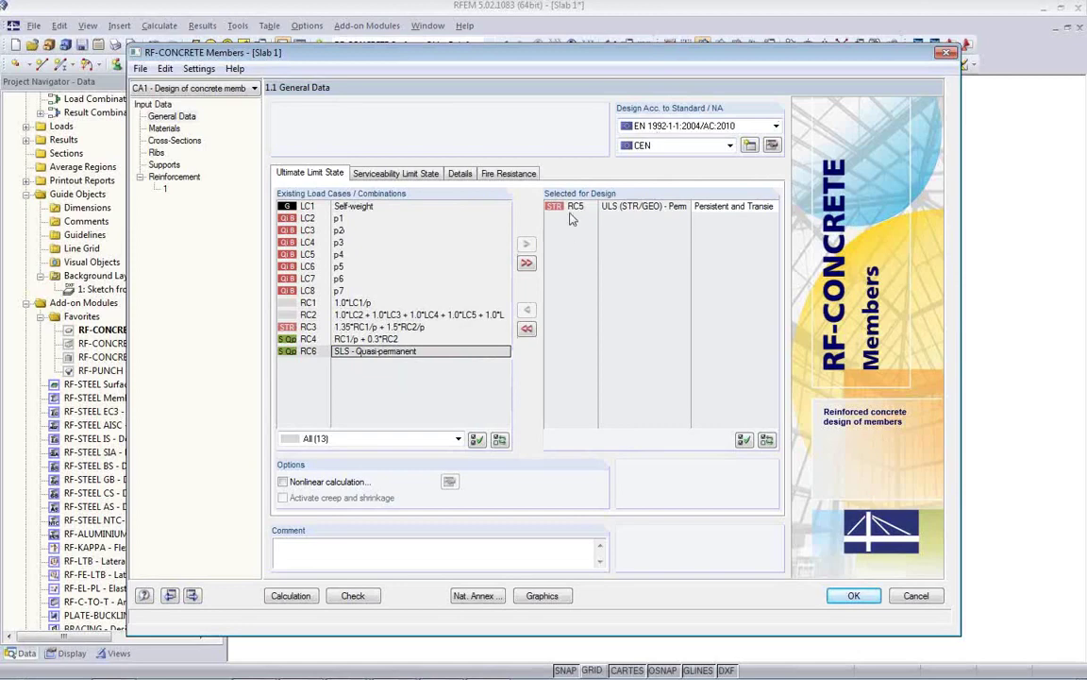
pyautogui.click(388, 174)
pyautogui.doubleClick(382, 364)
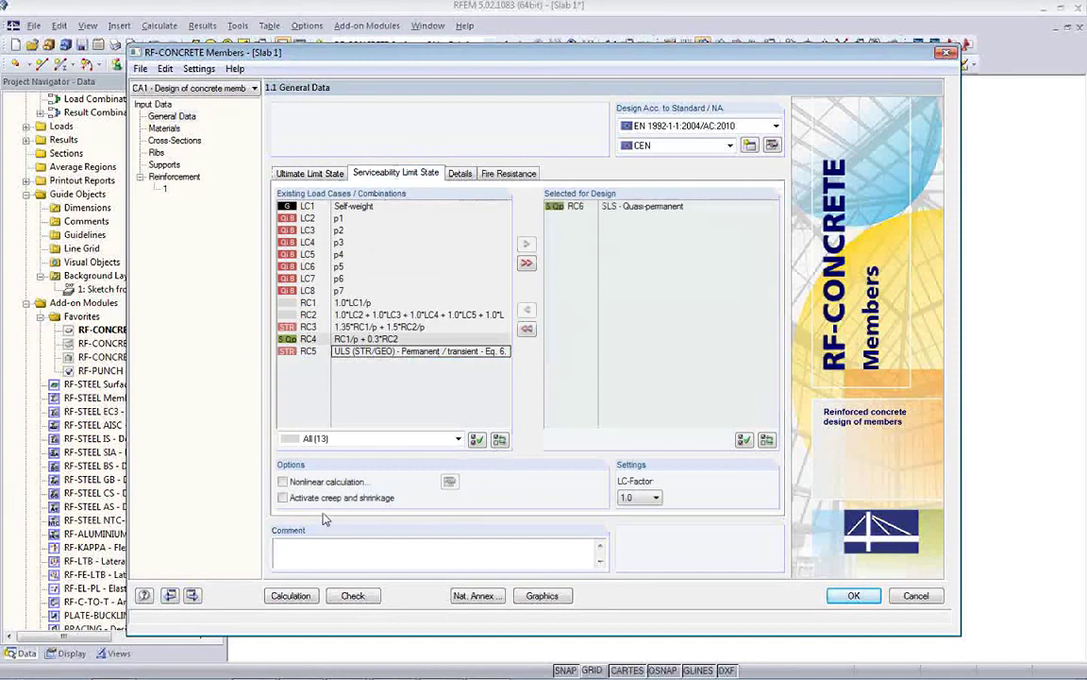
pyautogui.click(283, 498)
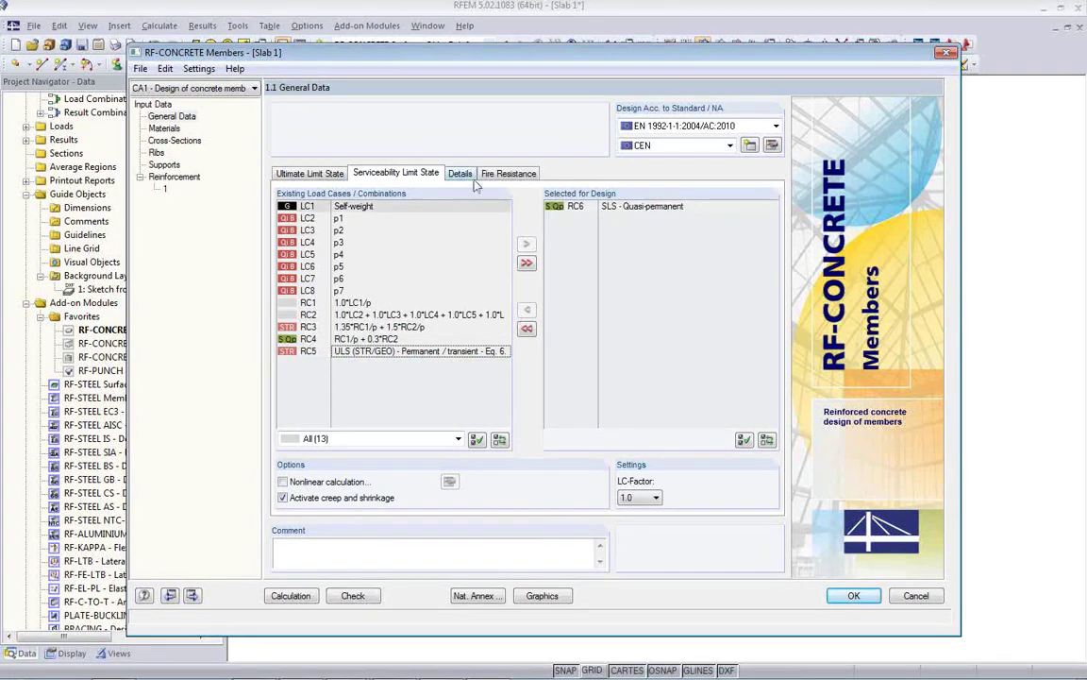
pyautogui.click(508, 172)
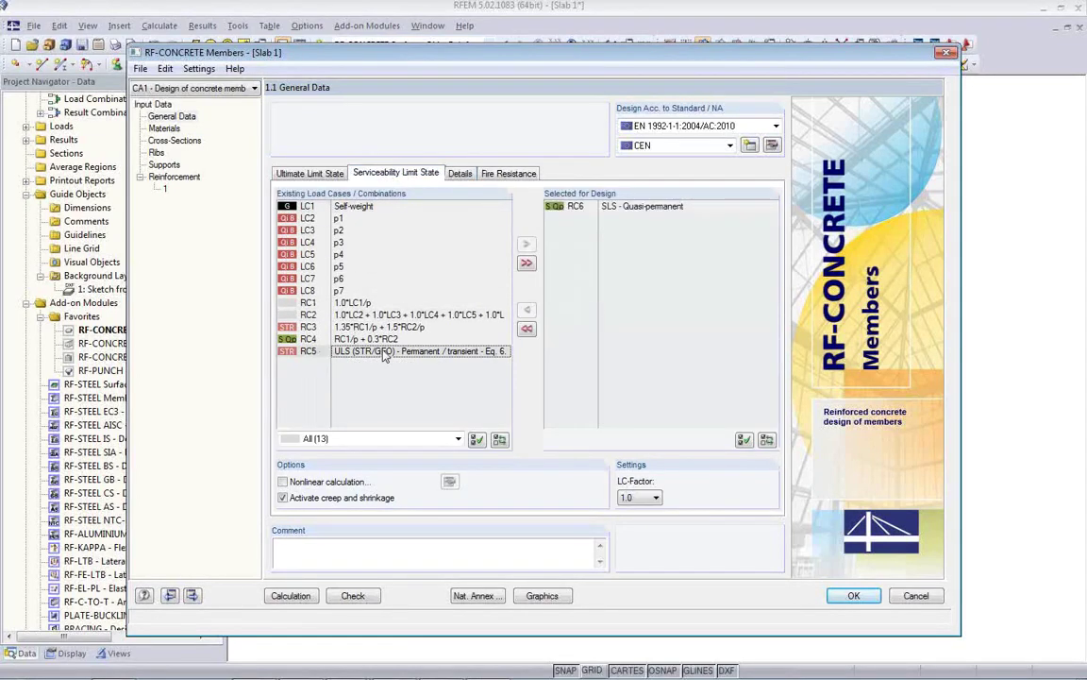
pyautogui.click(168, 130)
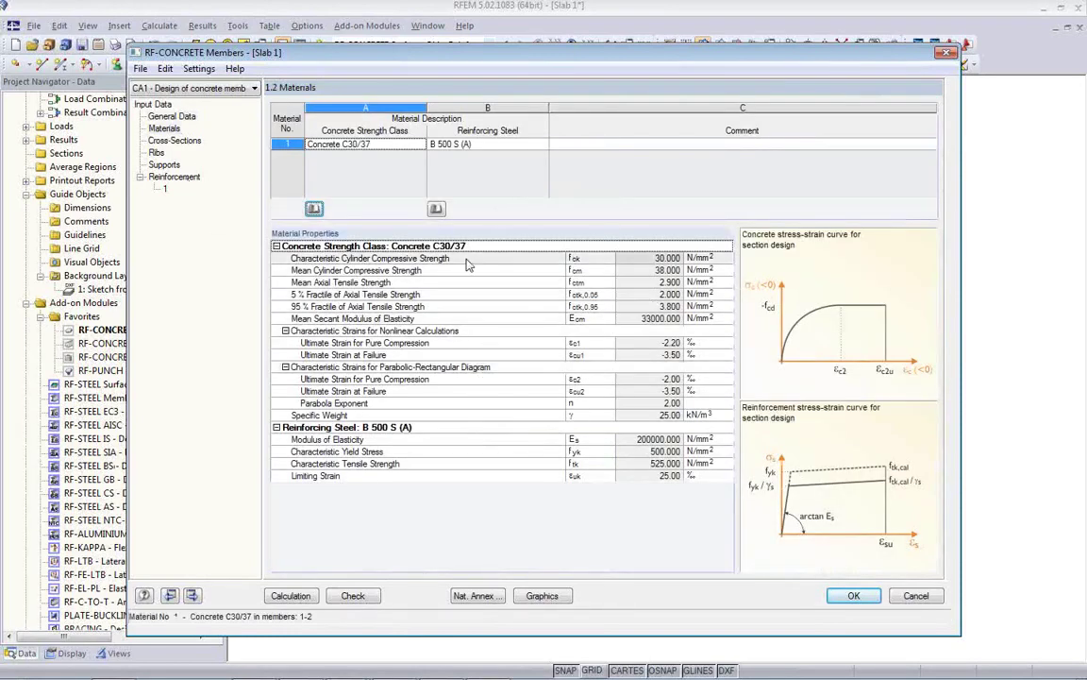
# - Review the Cross-Sections page, then the Ribs page showing members 1 and 2 with 1.600 m effective widths
pyautogui.click(163, 140)
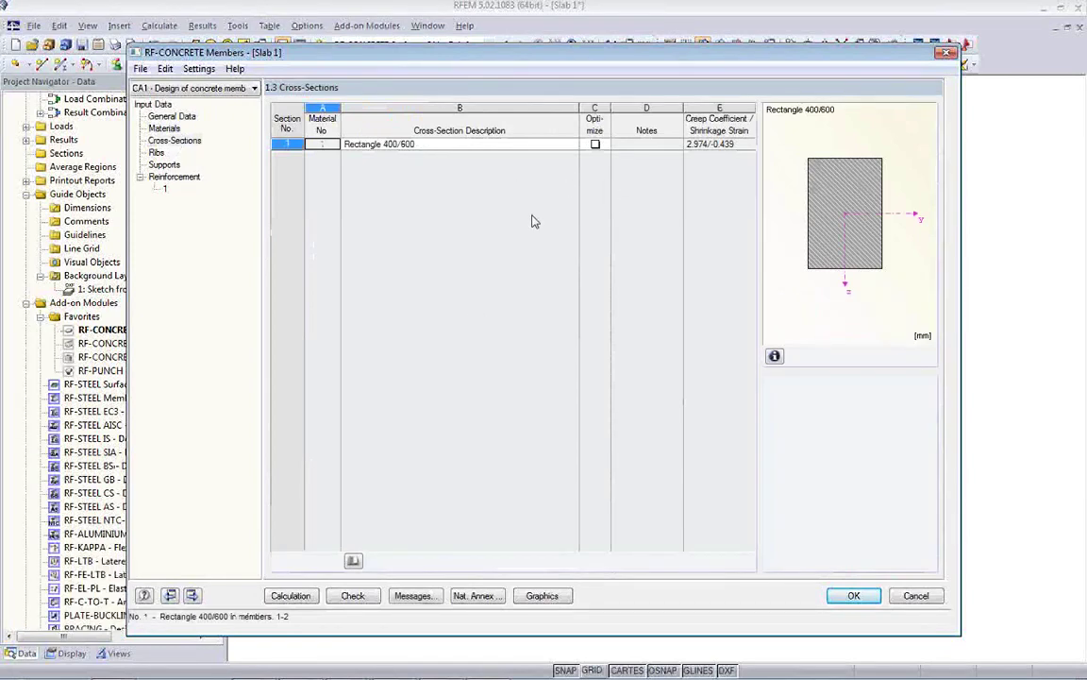
pyautogui.click(154, 152)
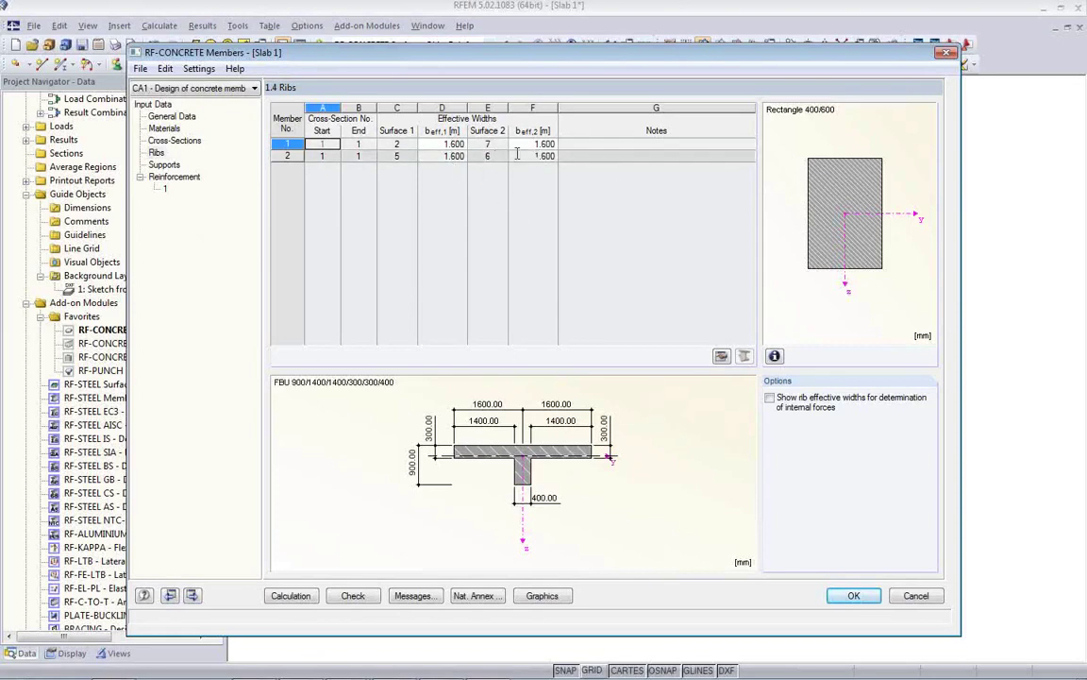
# - Toggle 'Show rib effective widths' on and back off, then go to the empty Supports page
pyautogui.click(769, 398)
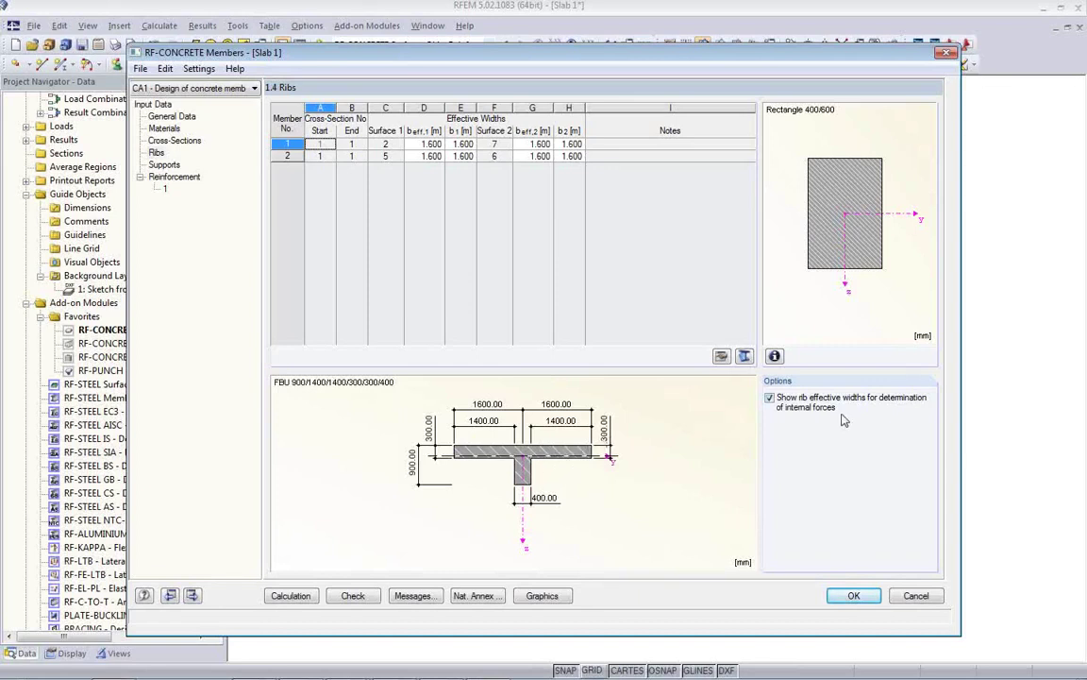
pyautogui.click(770, 400)
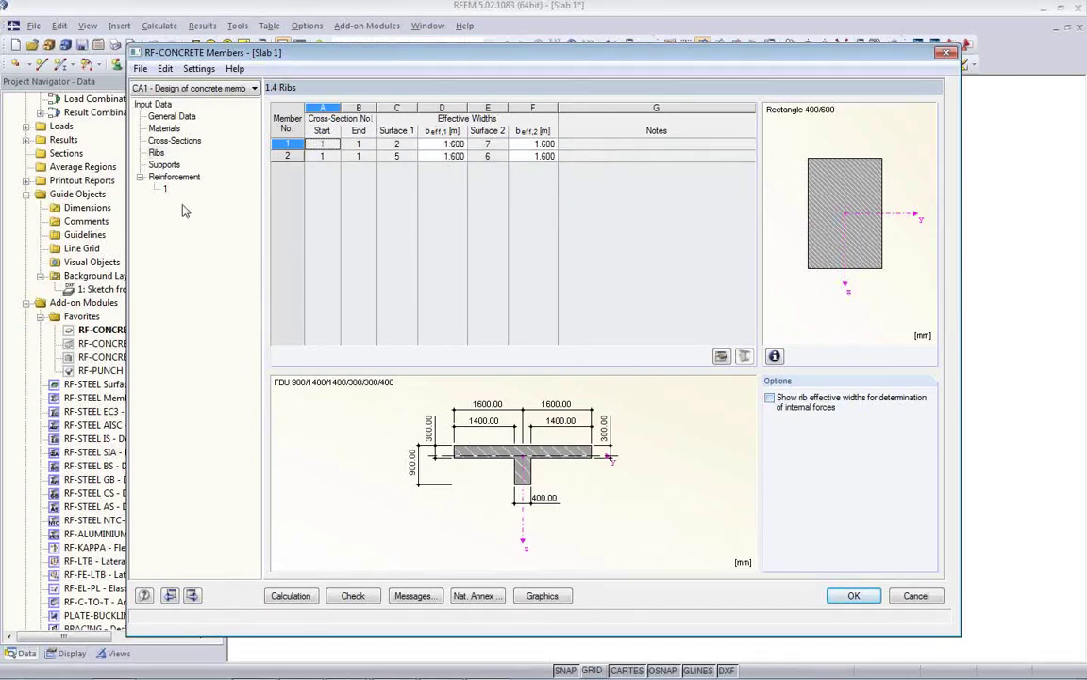
pyautogui.click(170, 166)
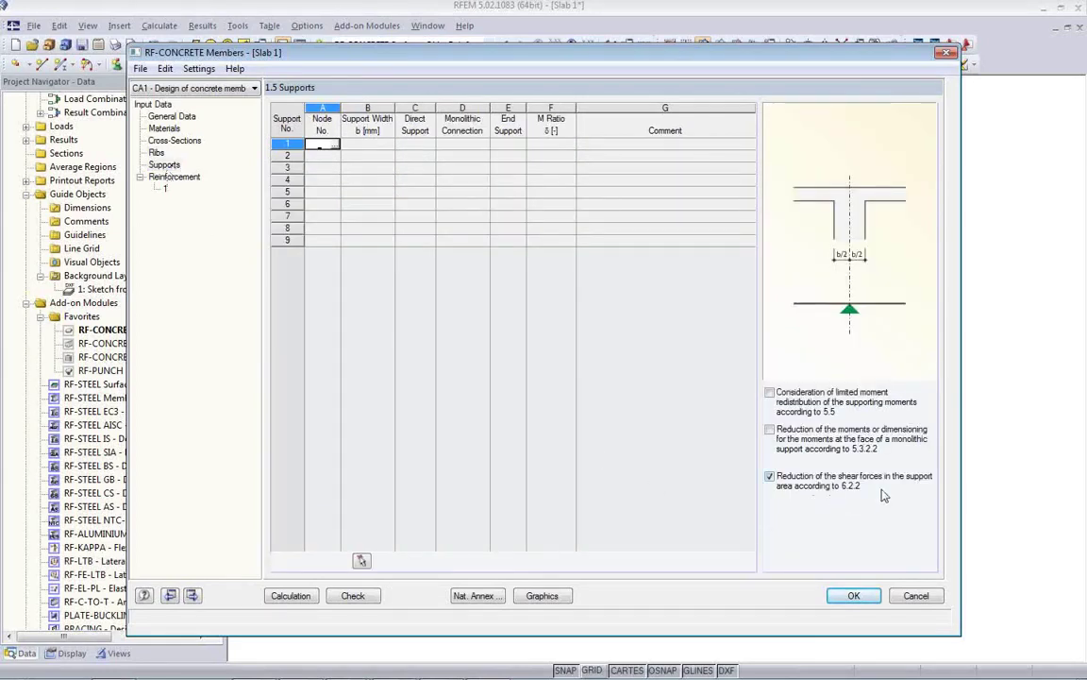
# - Pick nodes 7, 29 and 11 in the model as concrete design supports
pyautogui.click(335, 148)
pyautogui.click(408, 442)
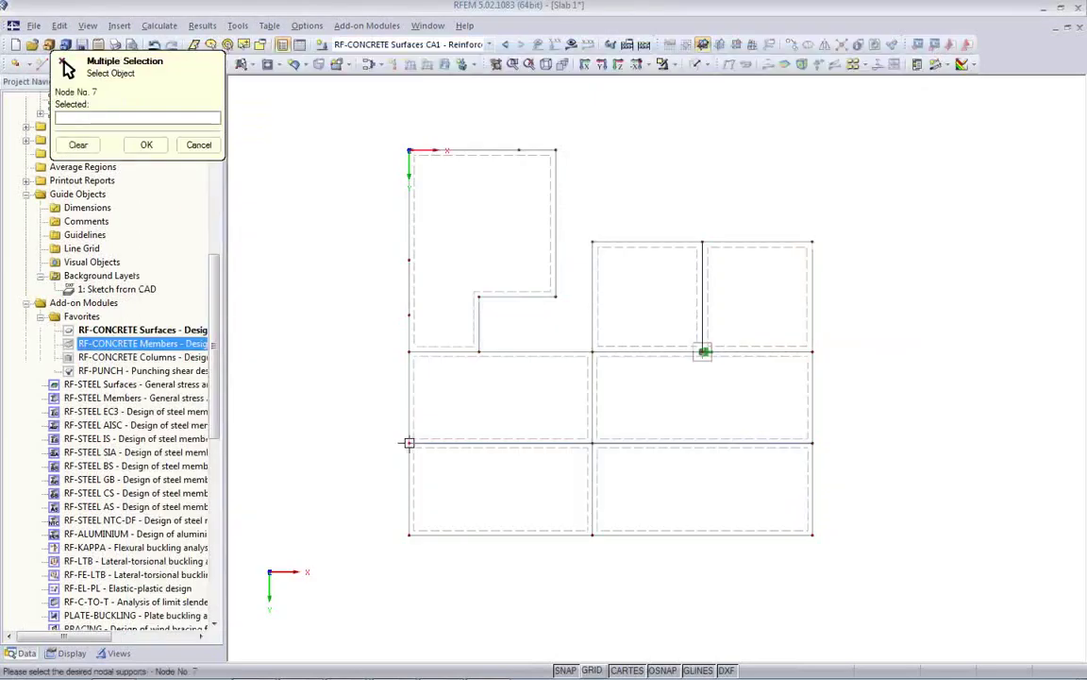
pyautogui.click(812, 442)
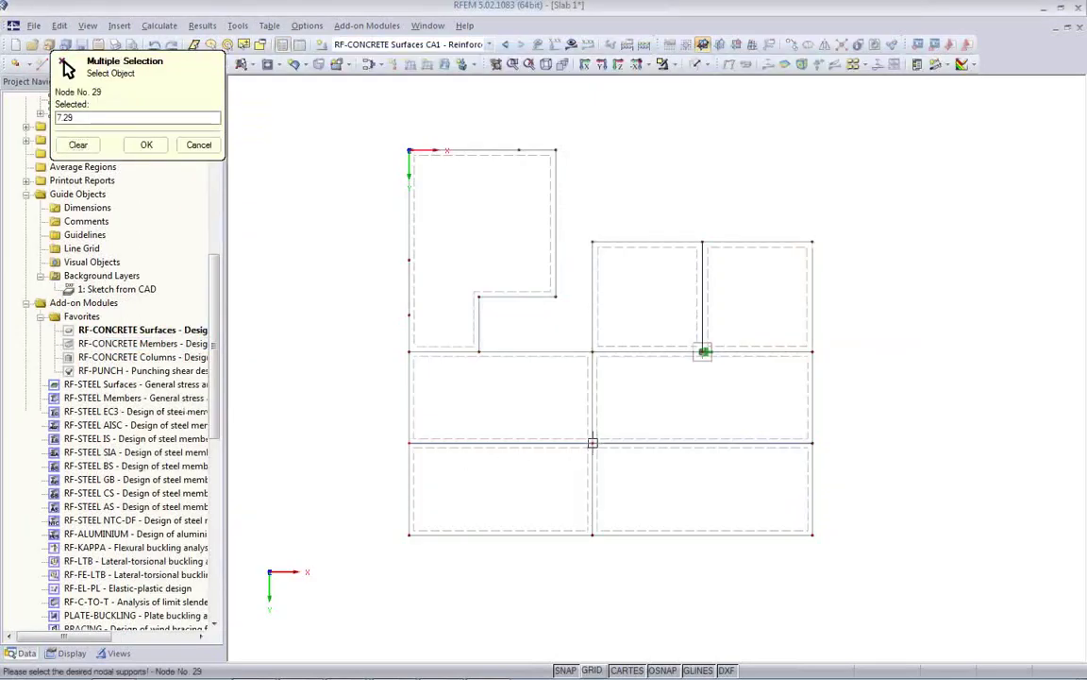
pyautogui.click(814, 441)
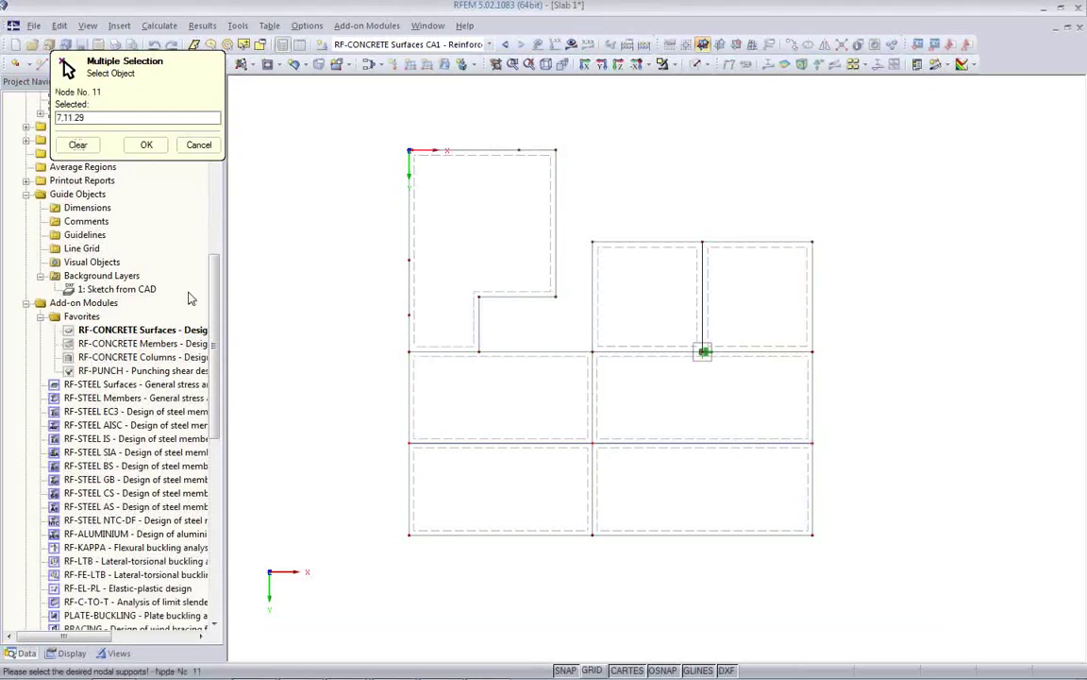
pyautogui.click(146, 145)
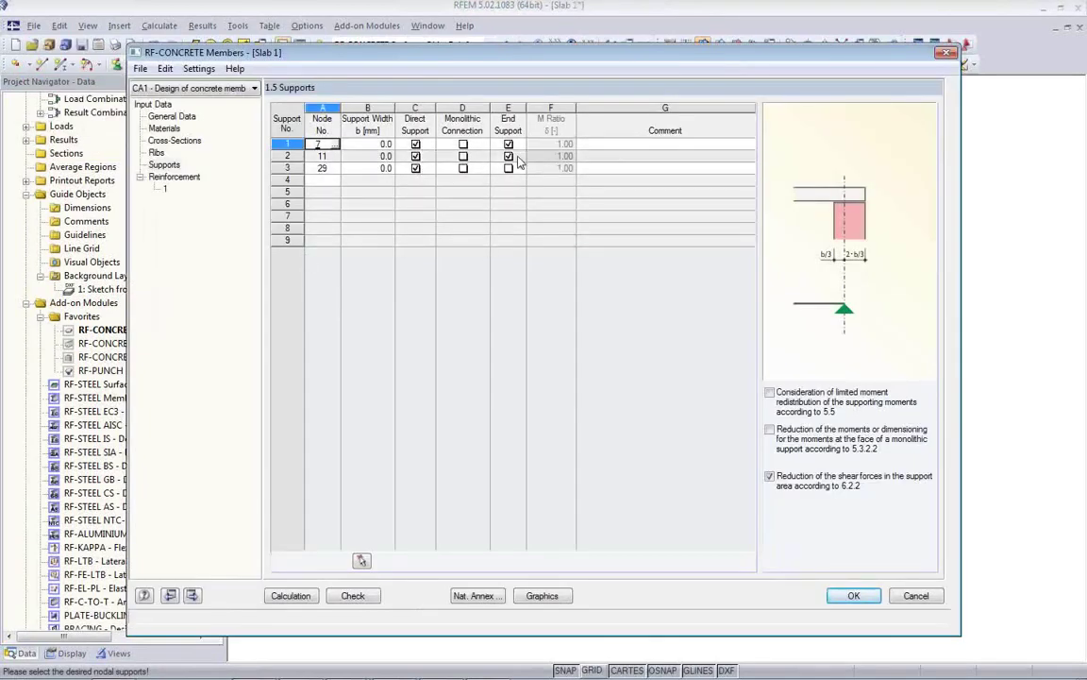
# - Set the support widths to 180 mm at nodes 7 and 11 and 360 mm at node 29
pyautogui.click(368, 146)
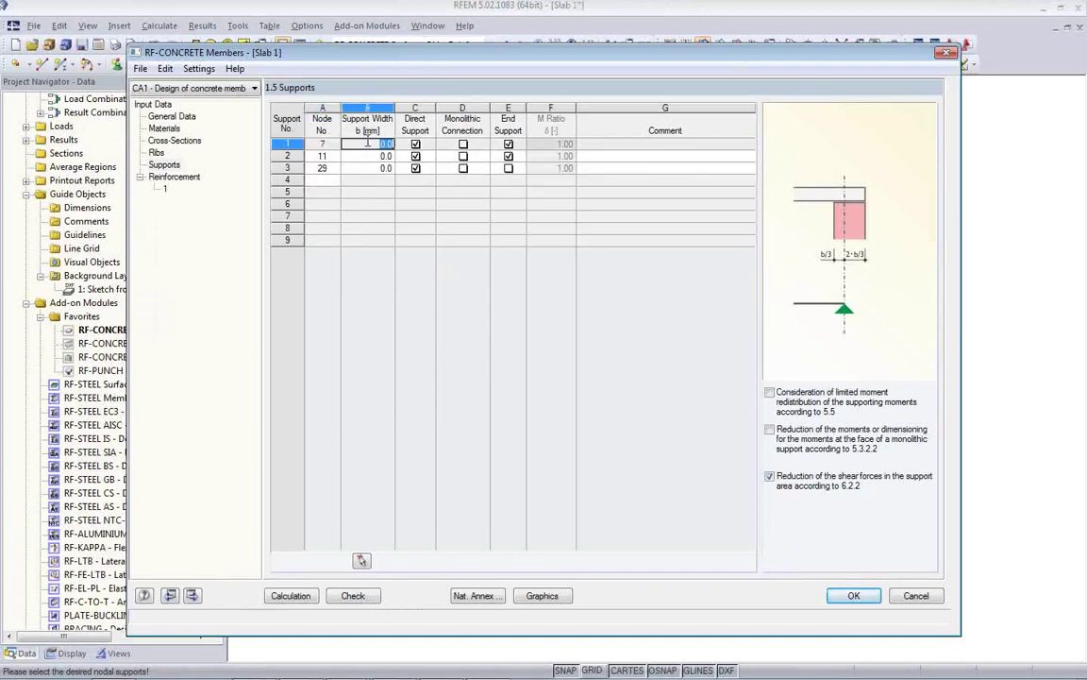
pyautogui.write('180')
pyautogui.click(368, 157)
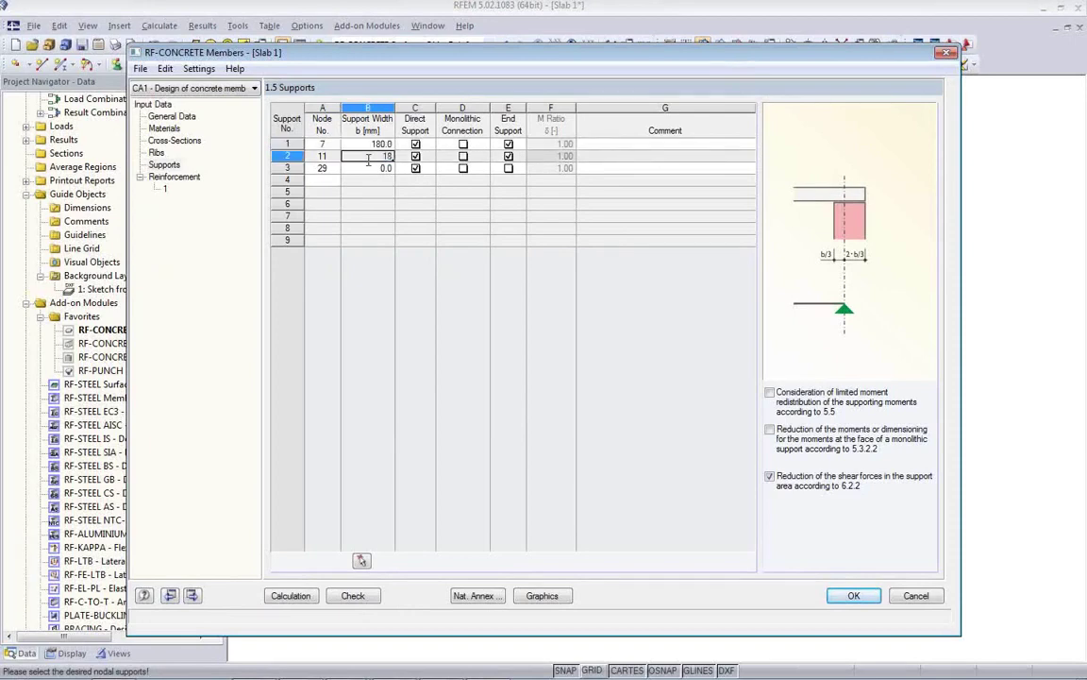
pyautogui.click(356, 168)
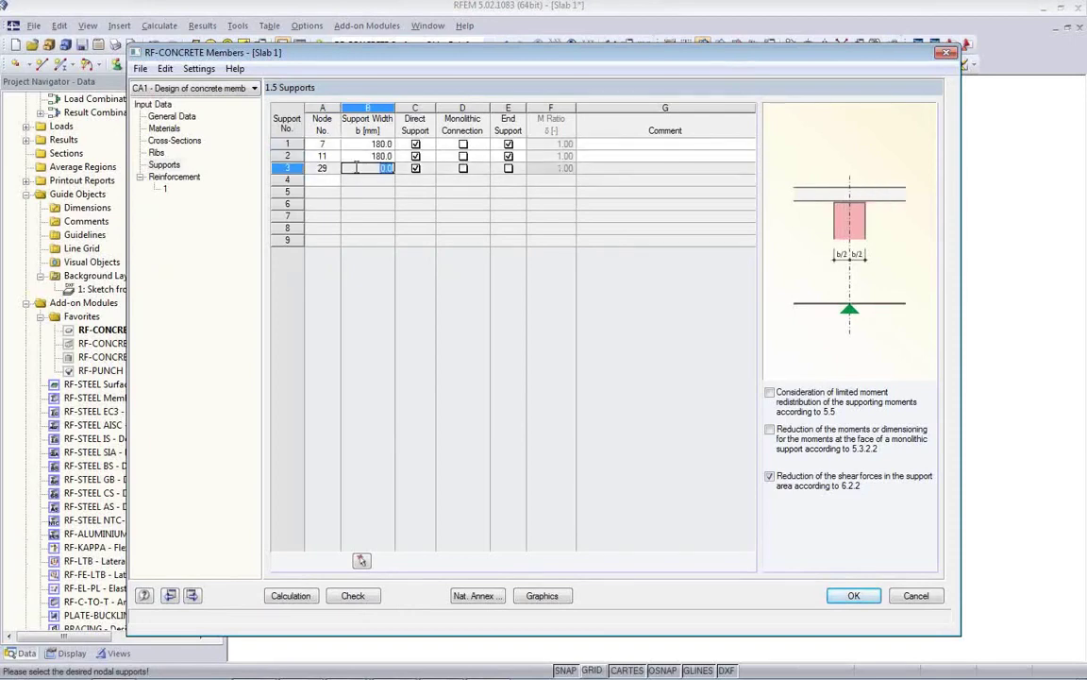
pyautogui.write('360')
pyautogui.click(360, 143)
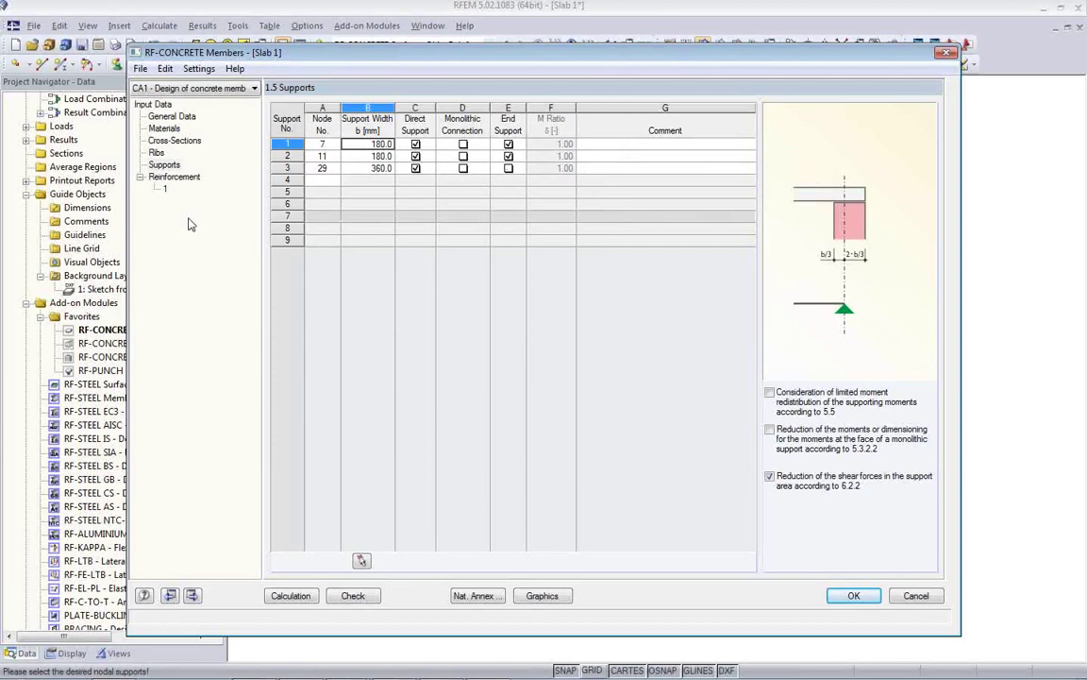
pyautogui.click(166, 190)
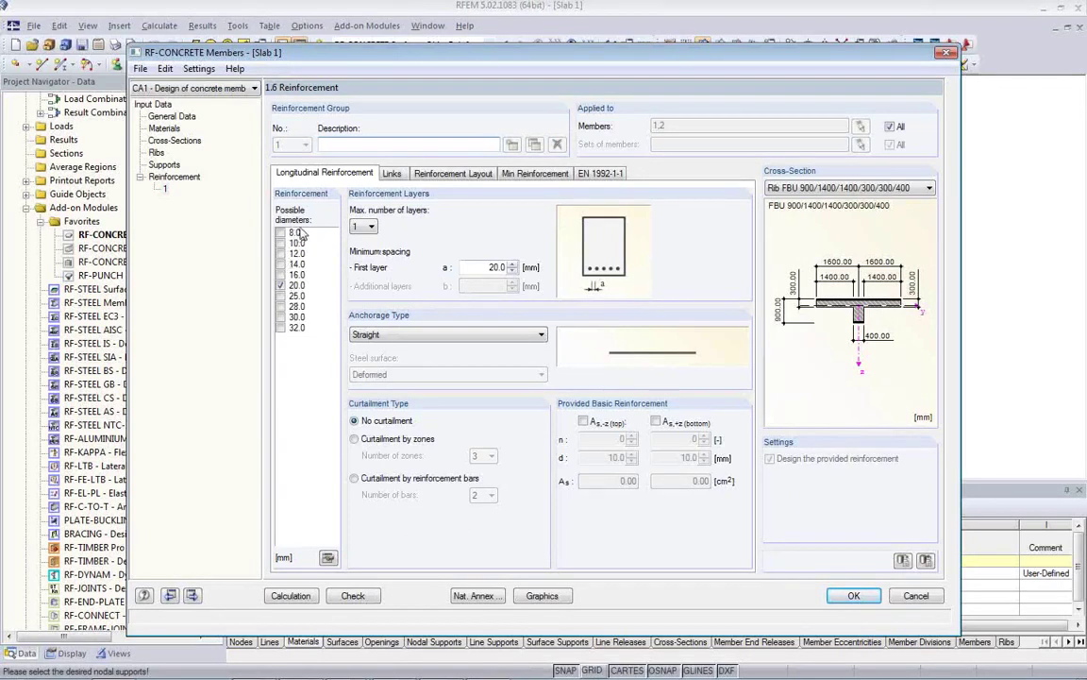
# - Allow 16 and 20 mm longitudinal bars and take the 30 mm concrete cover from the standard
pyautogui.click(280, 285)
pyautogui.click(280, 264)
pyautogui.click(280, 275)
pyautogui.click(280, 285)
pyautogui.click(389, 174)
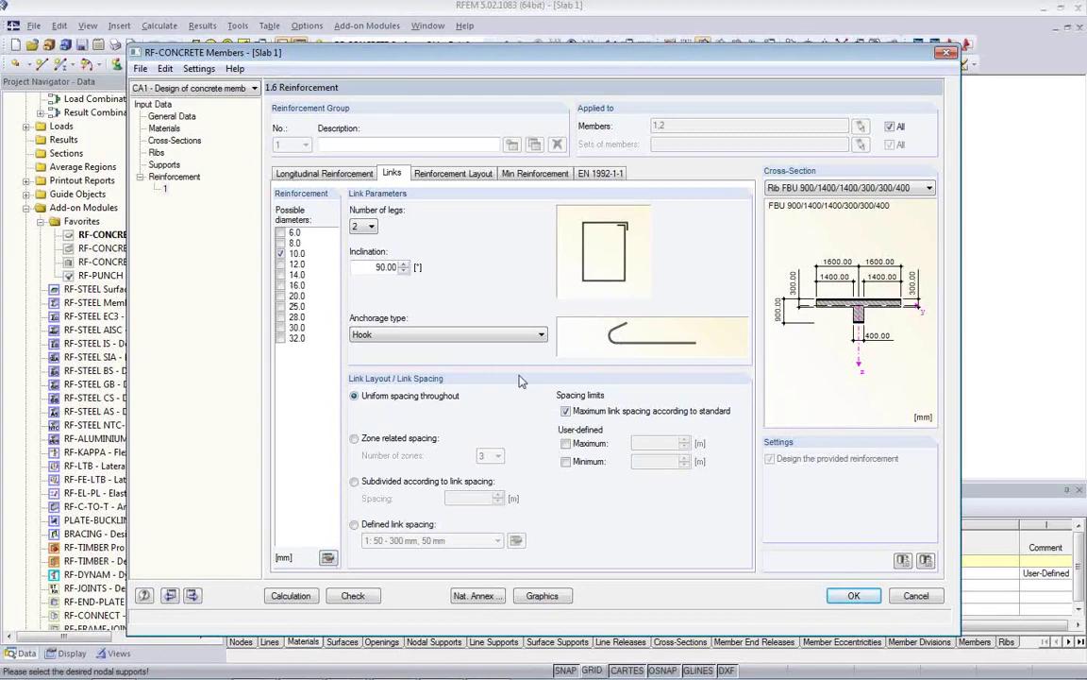
pyautogui.click(469, 179)
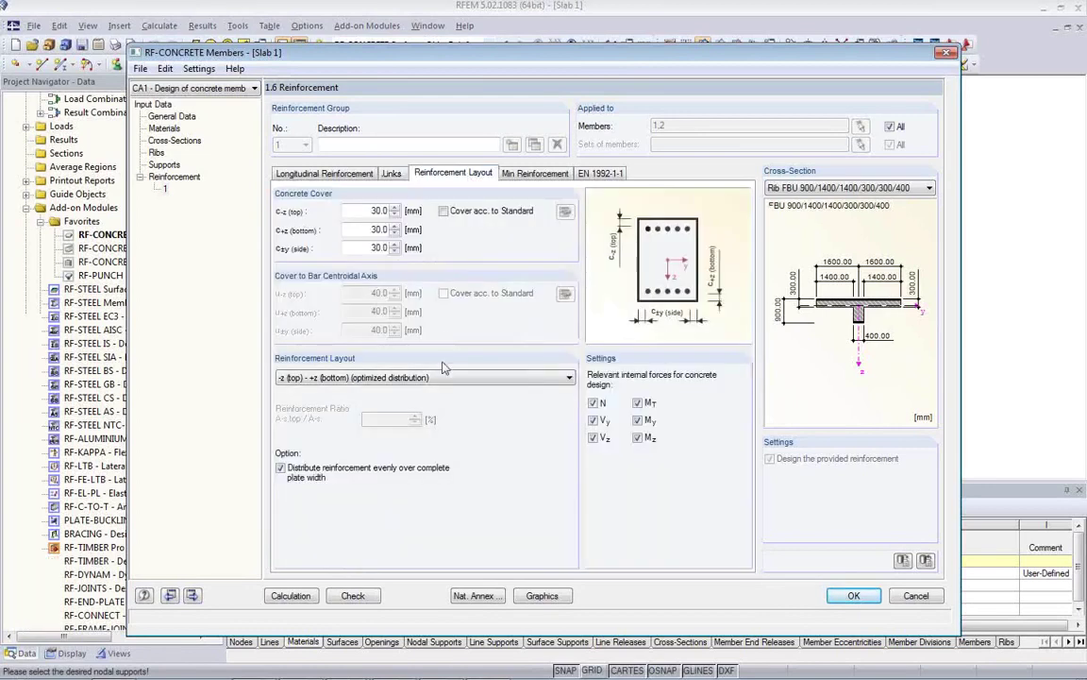
pyautogui.click(446, 213)
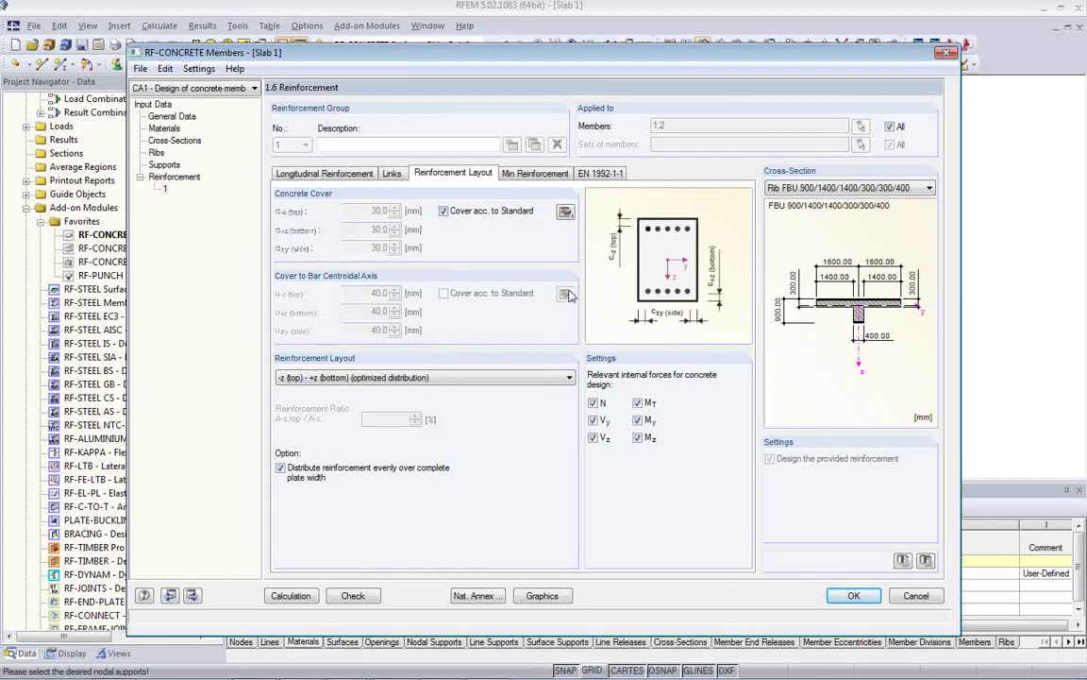
# - Accept standard cover parameters, set top and bottom crack width limits to 0.4 mm, and run the design
pyautogui.click(565, 212)
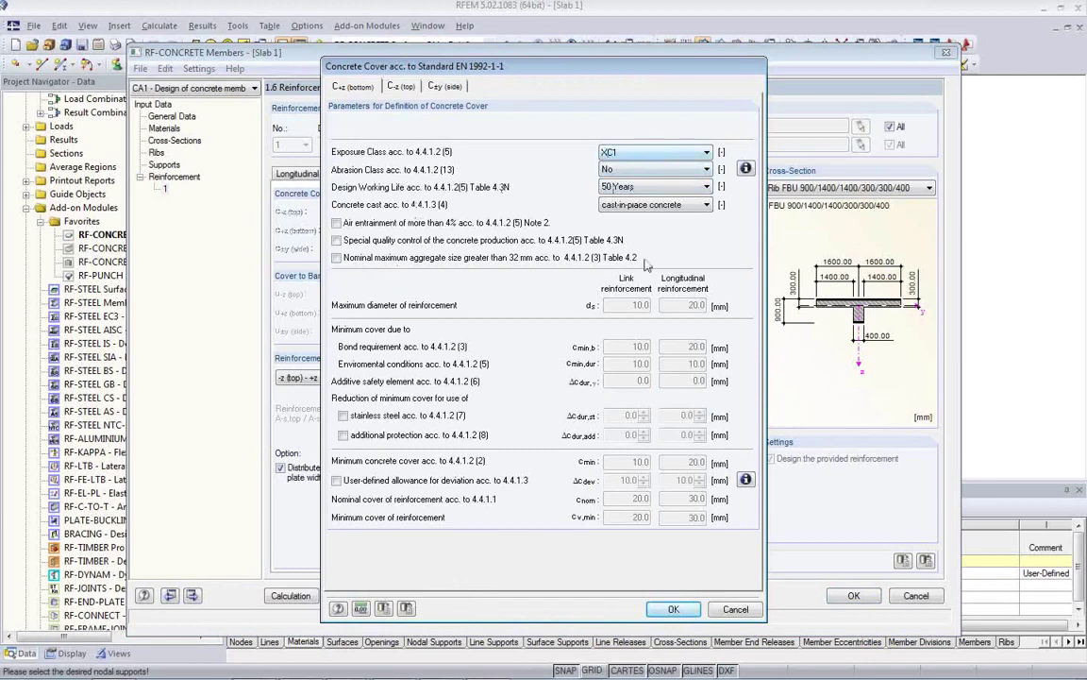
pyautogui.click(674, 610)
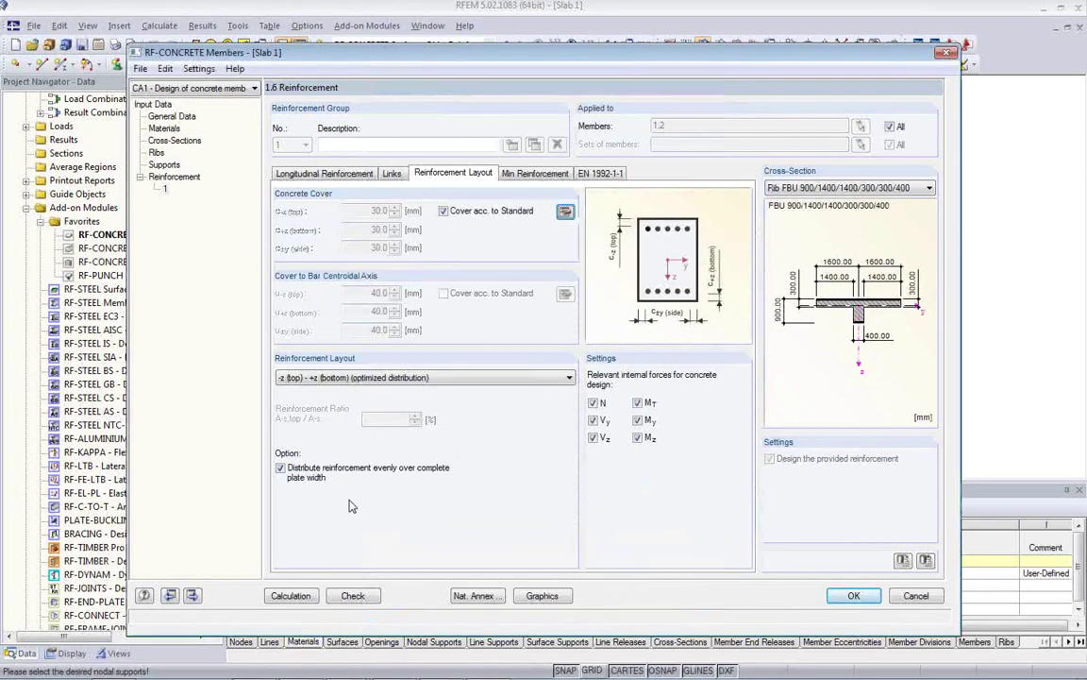
pyautogui.click(535, 174)
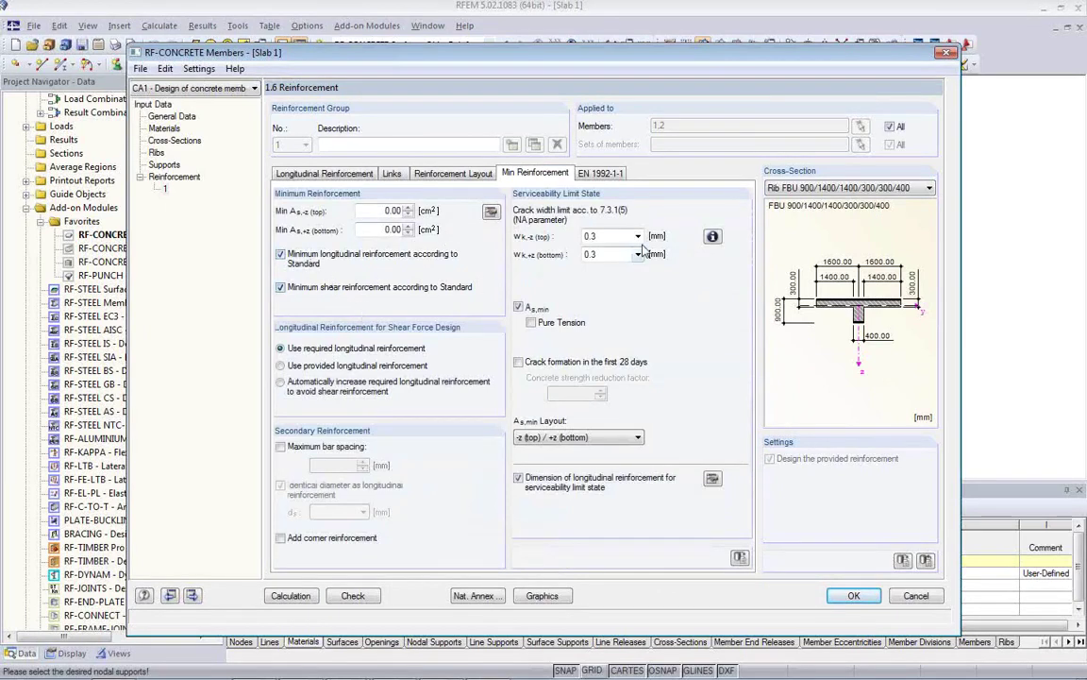
pyautogui.click(595, 236)
pyautogui.click(646, 325)
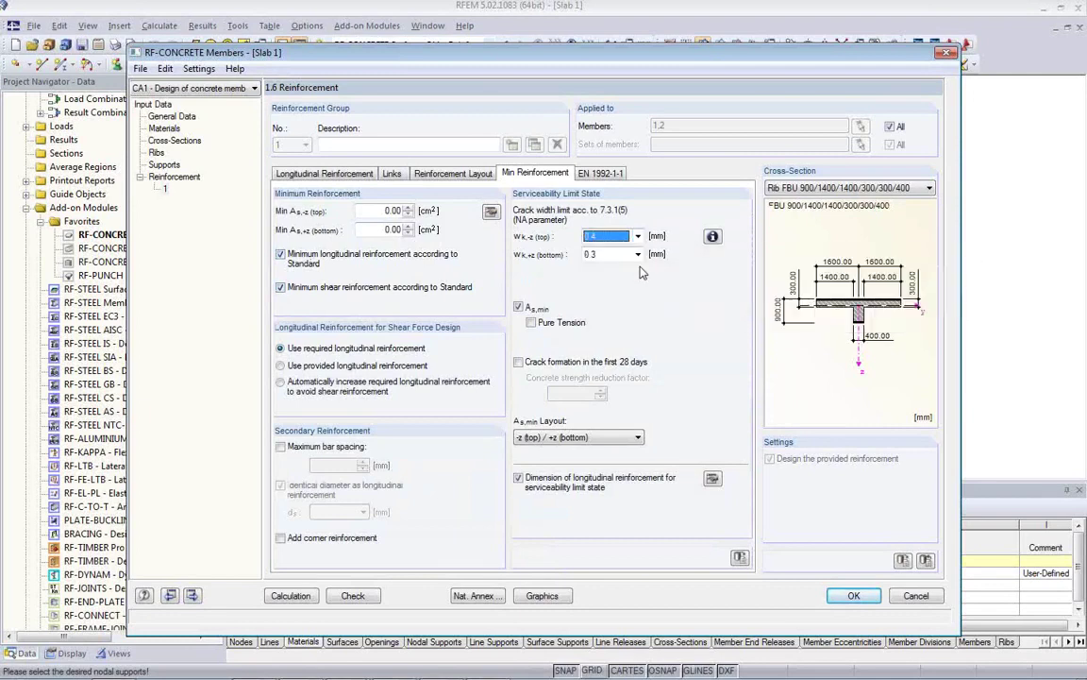
pyautogui.click(577, 254)
pyautogui.click(578, 340)
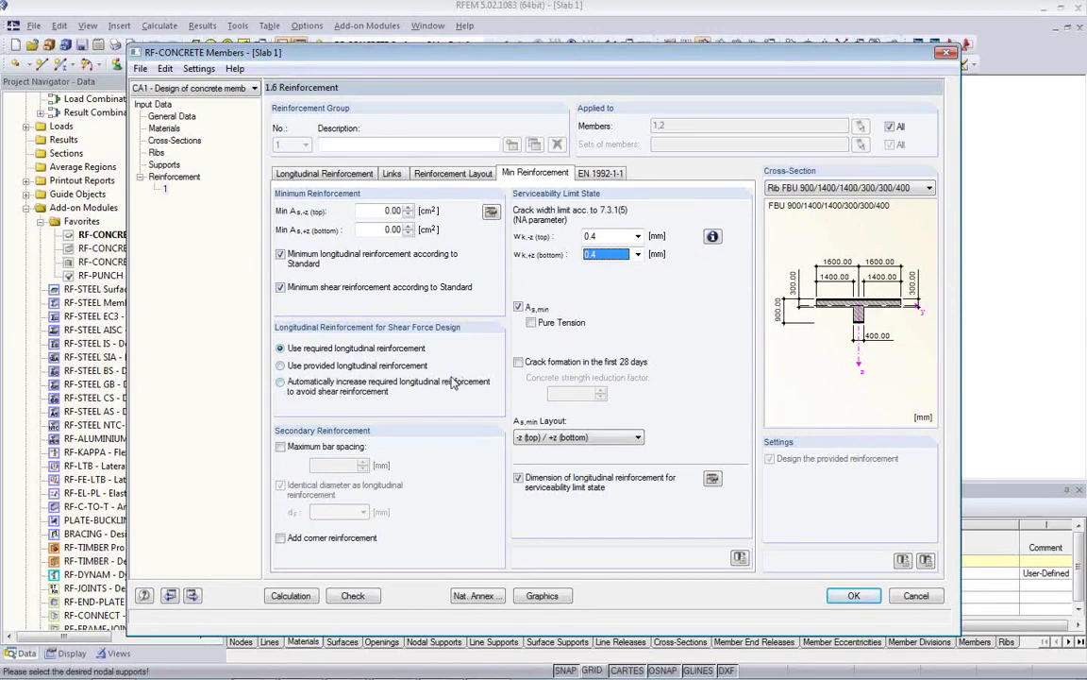
pyautogui.click(291, 596)
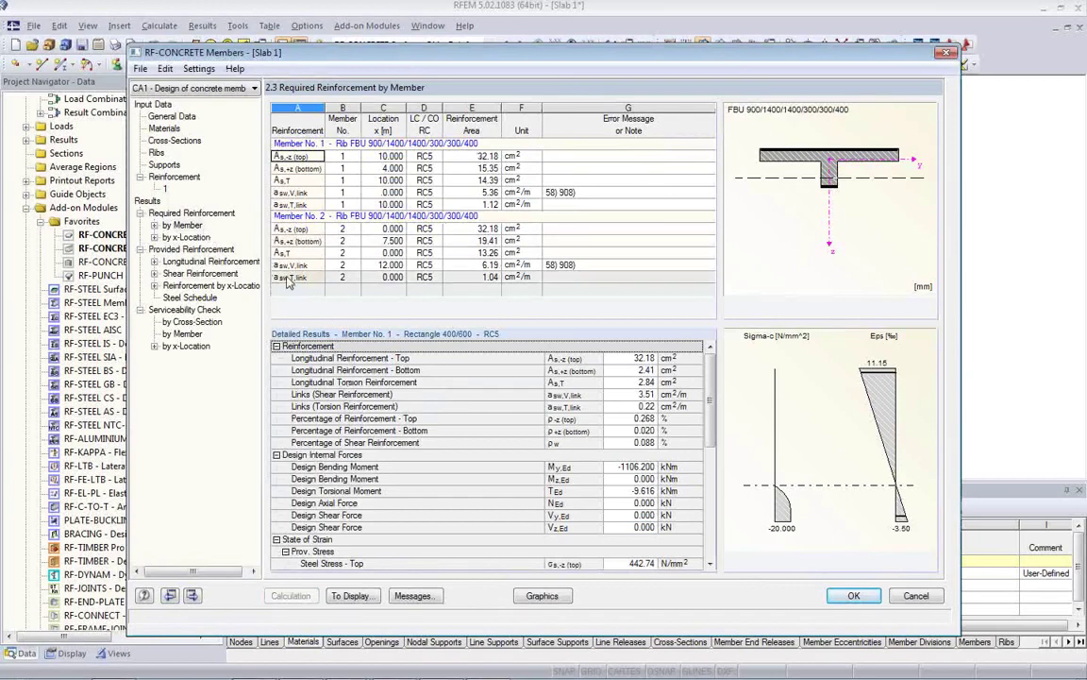
# - Add a rotated 3D rendering of Member 1's reinforced rib to the printout report at 50% height
pyautogui.click(216, 263)
pyautogui.scroll(3, 580, 500)
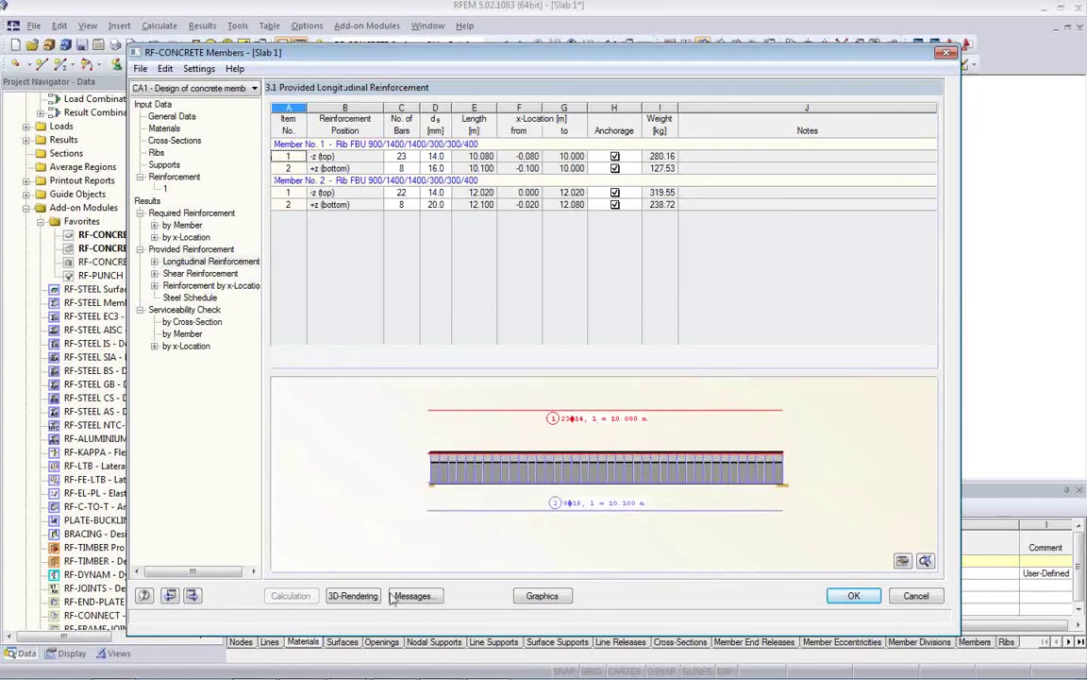
pyautogui.click(358, 595)
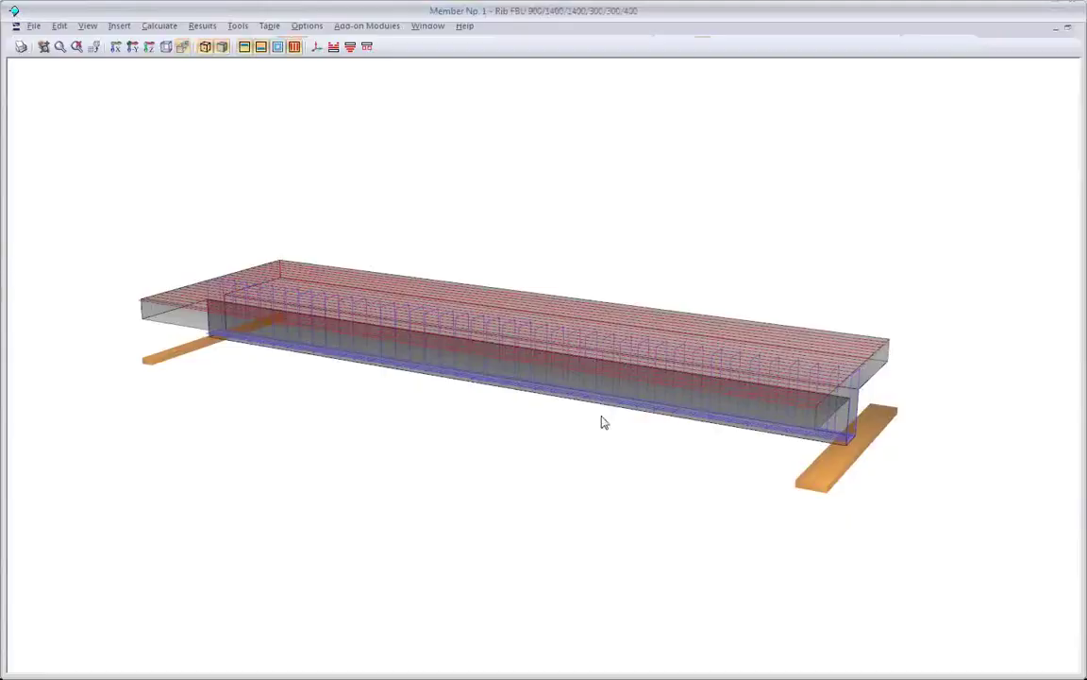
pyautogui.keyDown('ctrl'); pyautogui.moveTo(638, 443); pyautogui.dragTo(535, 386, button='middle'); pyautogui.keyUp('ctrl')
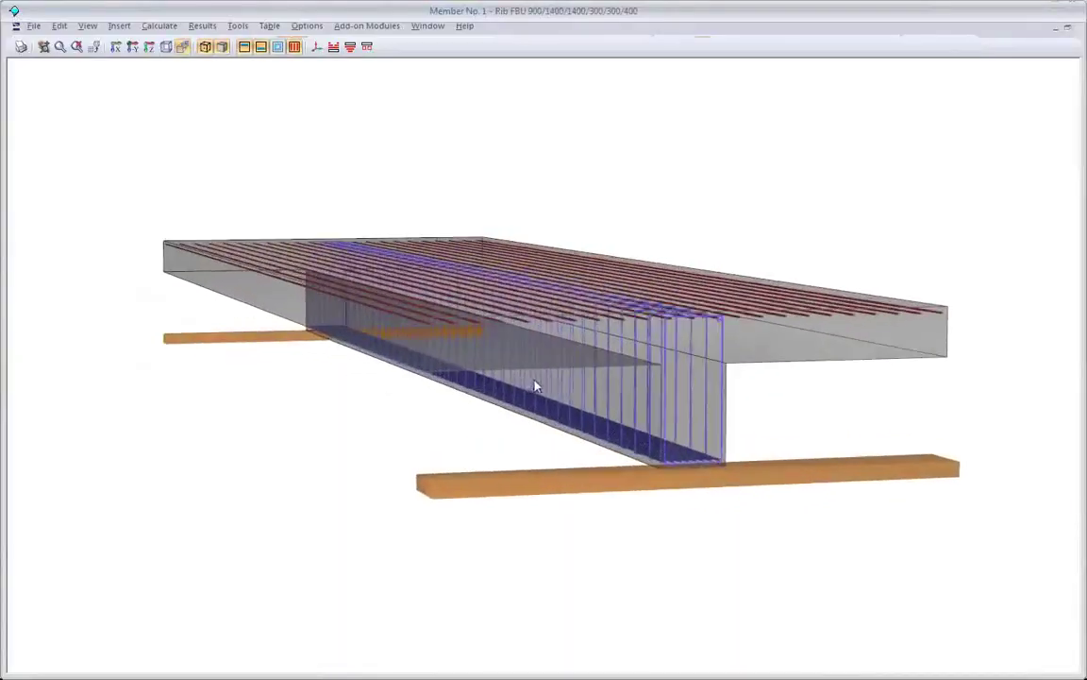
pyautogui.click(20, 47)
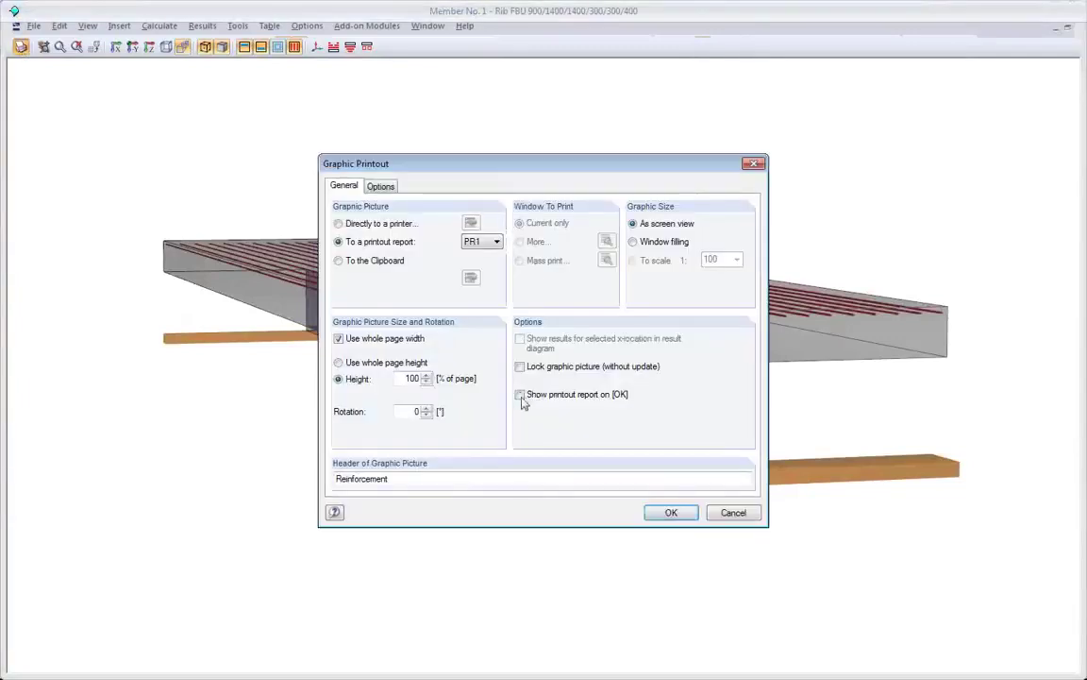
pyautogui.doubleClick(397, 379)
pyautogui.click(686, 515)
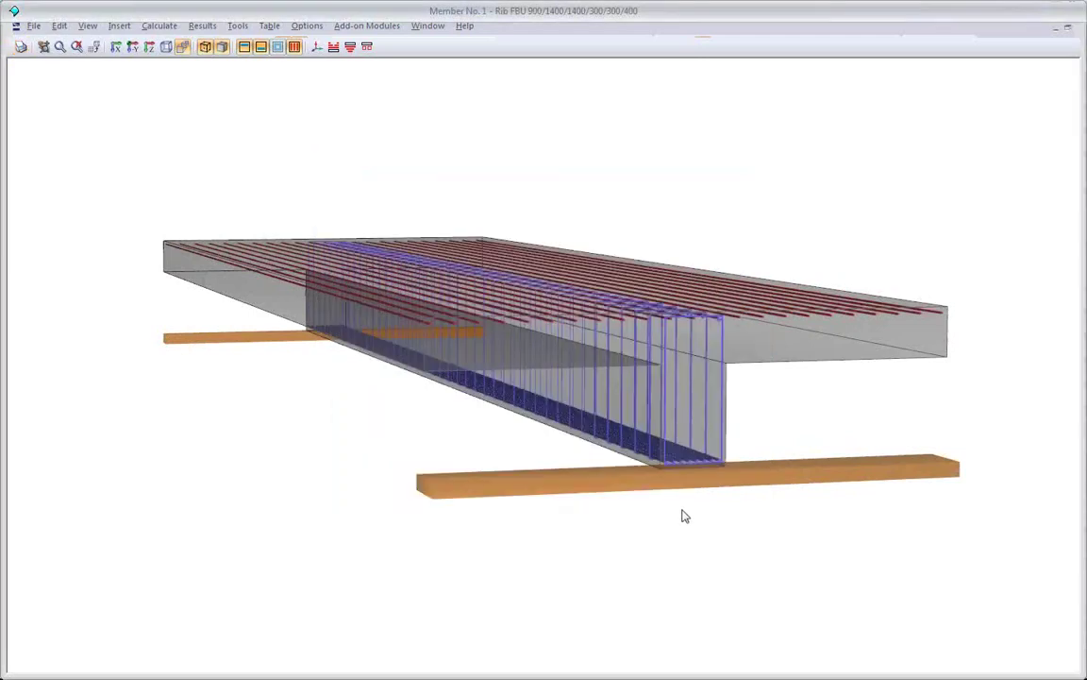
pyautogui.click(1075, 14)
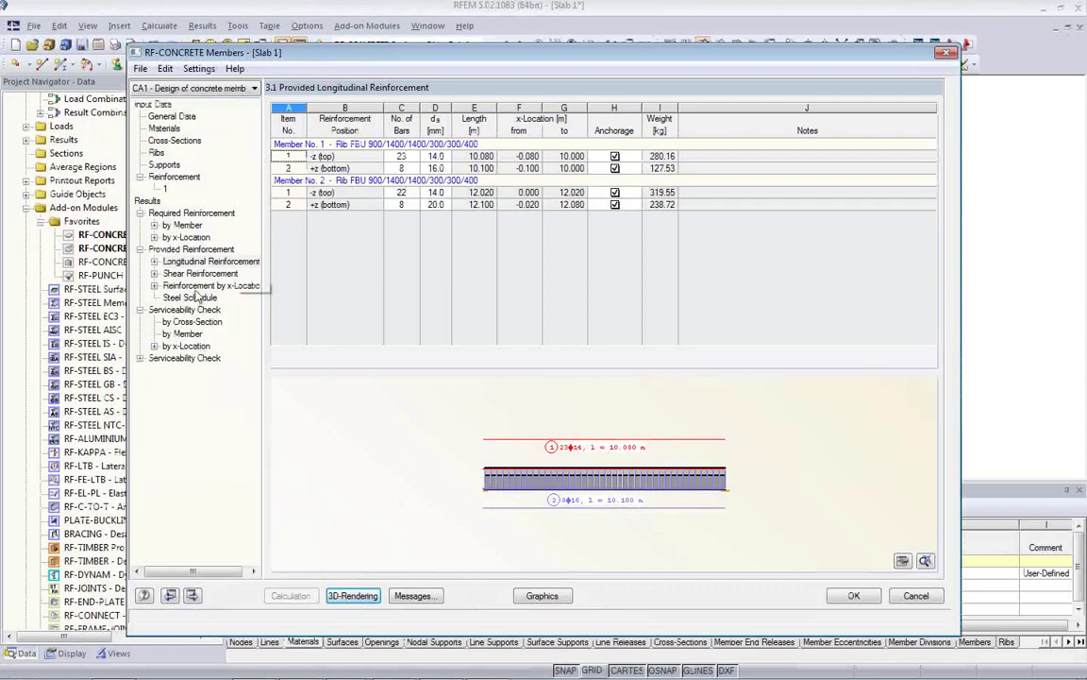
# - Review the provided shear reinforcement results and their beam drawing
pyautogui.click(243, 274)
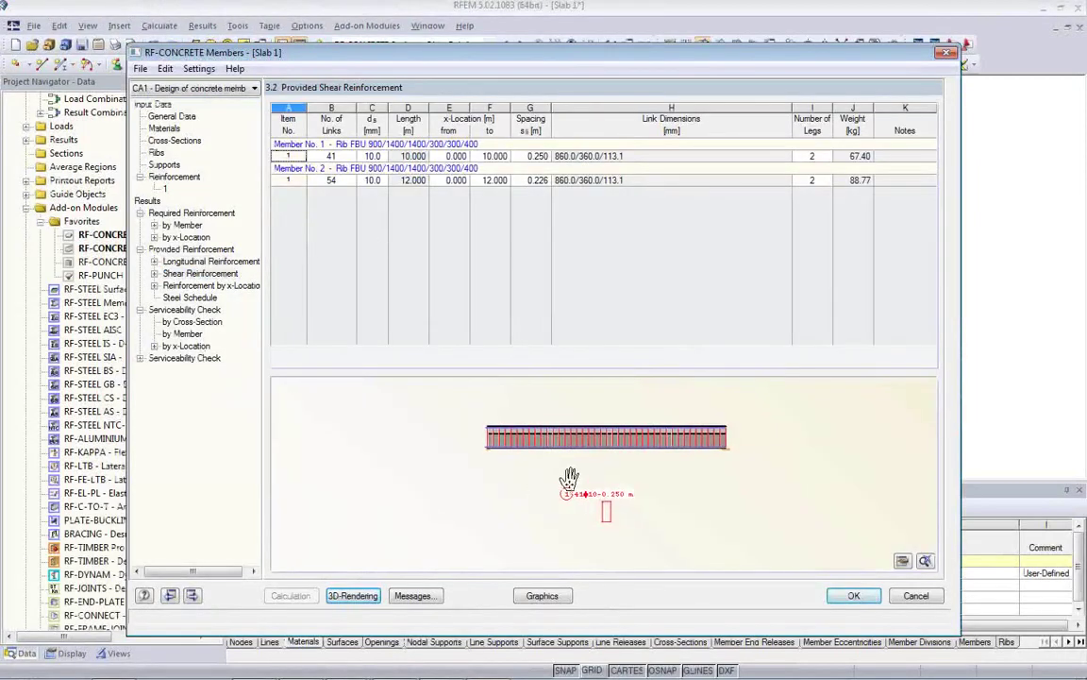
pyautogui.scroll(2, 571, 477)
pyautogui.moveTo(587, 468); pyautogui.dragTo(589, 526, button='middle')
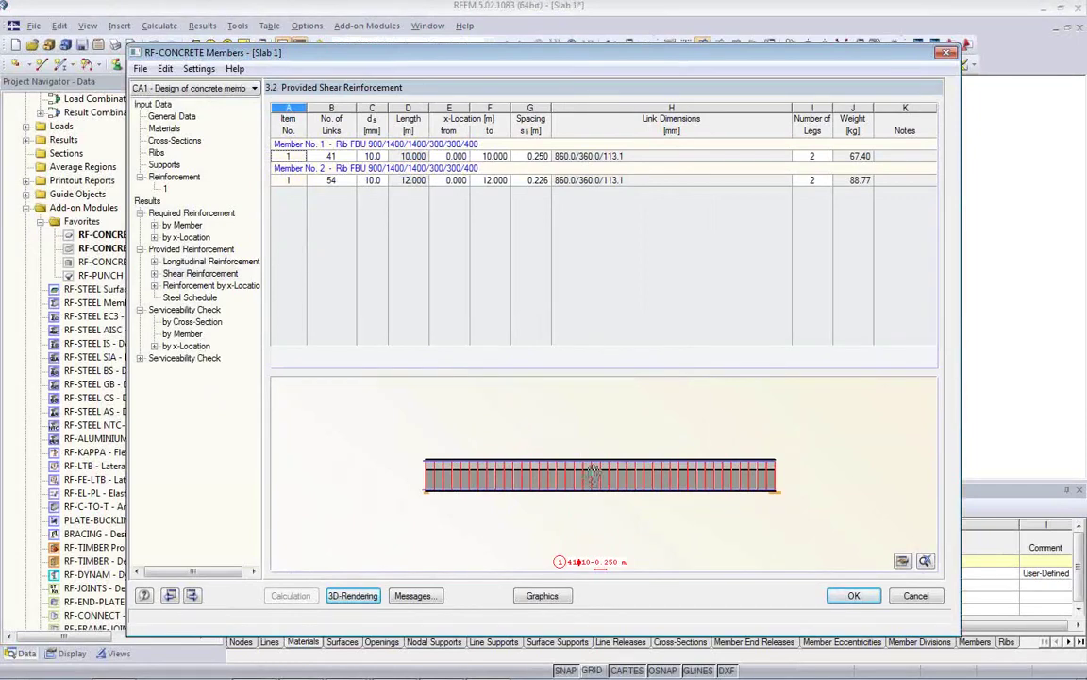
pyautogui.moveTo(587, 457); pyautogui.dragTo(584, 439, button='middle')
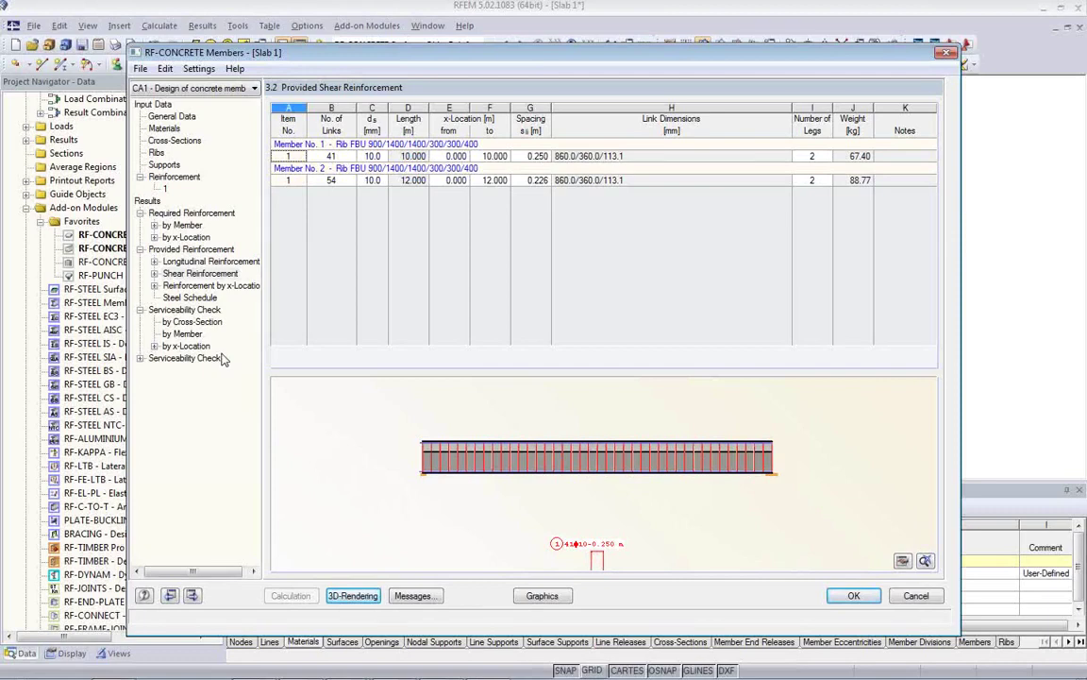
# - Check serviceability results (5.8 mm deflection, 0.2 mm crack width), then show reinforcement diagrams in isometric view
pyautogui.click(200, 323)
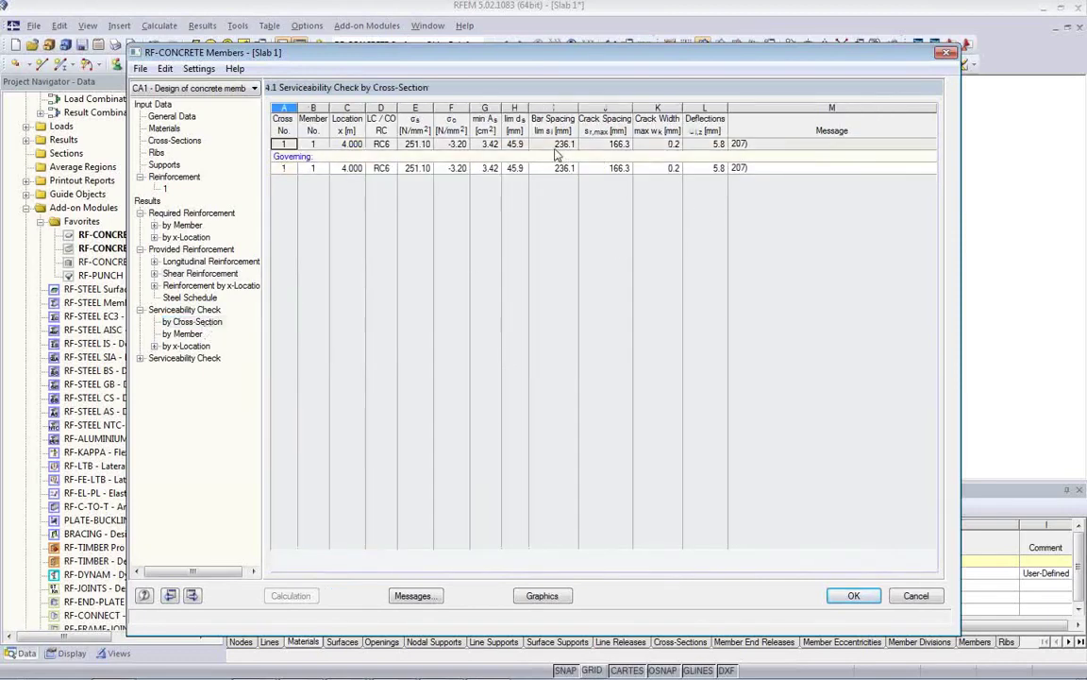
pyautogui.click(703, 147)
pyautogui.click(664, 168)
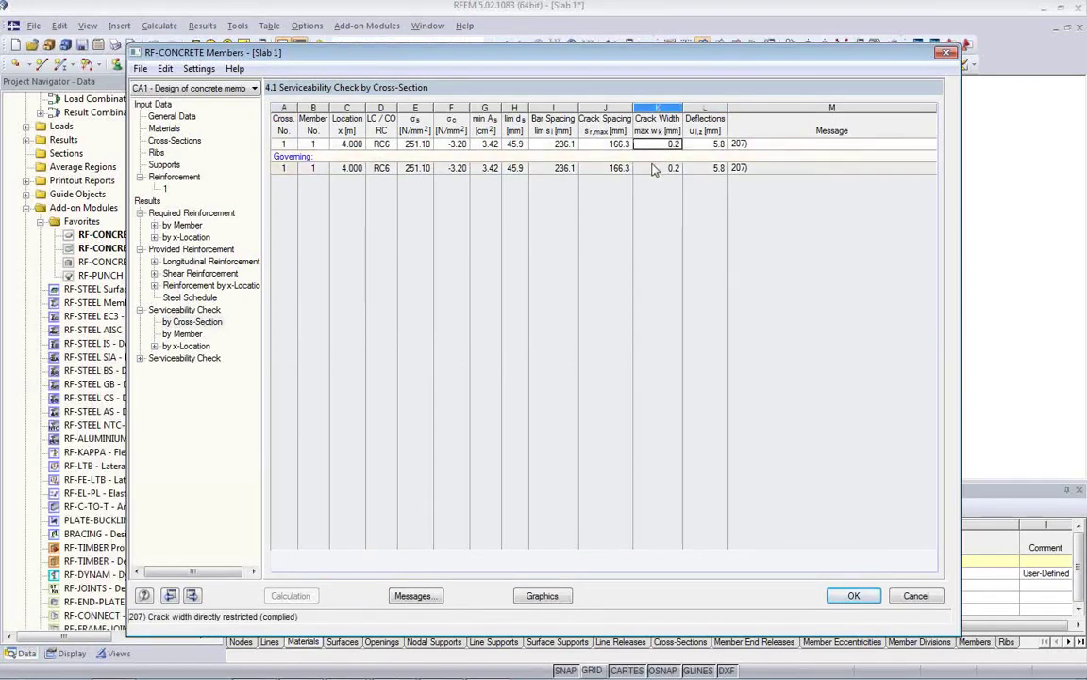
pyautogui.click(709, 168)
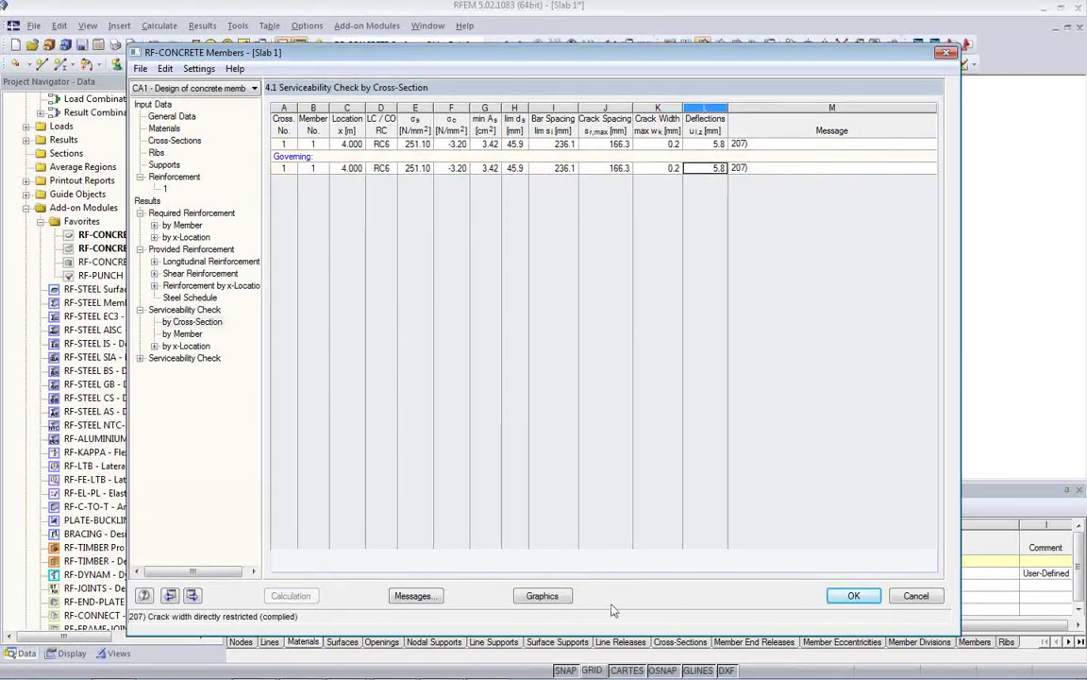
pyautogui.click(546, 596)
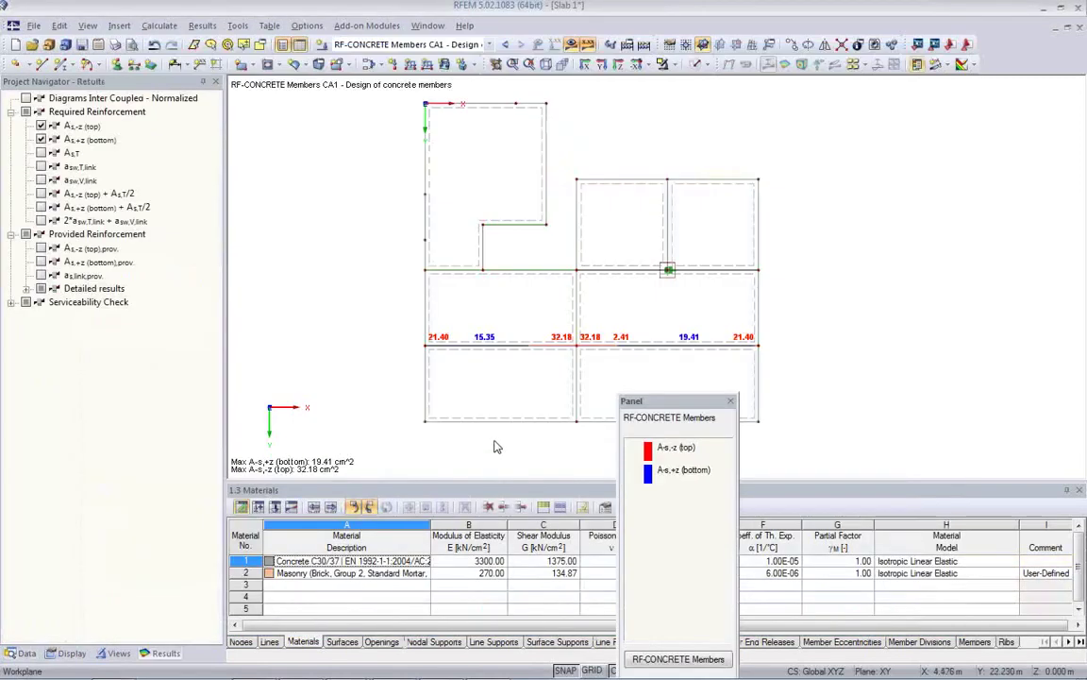
pyautogui.click(496, 63)
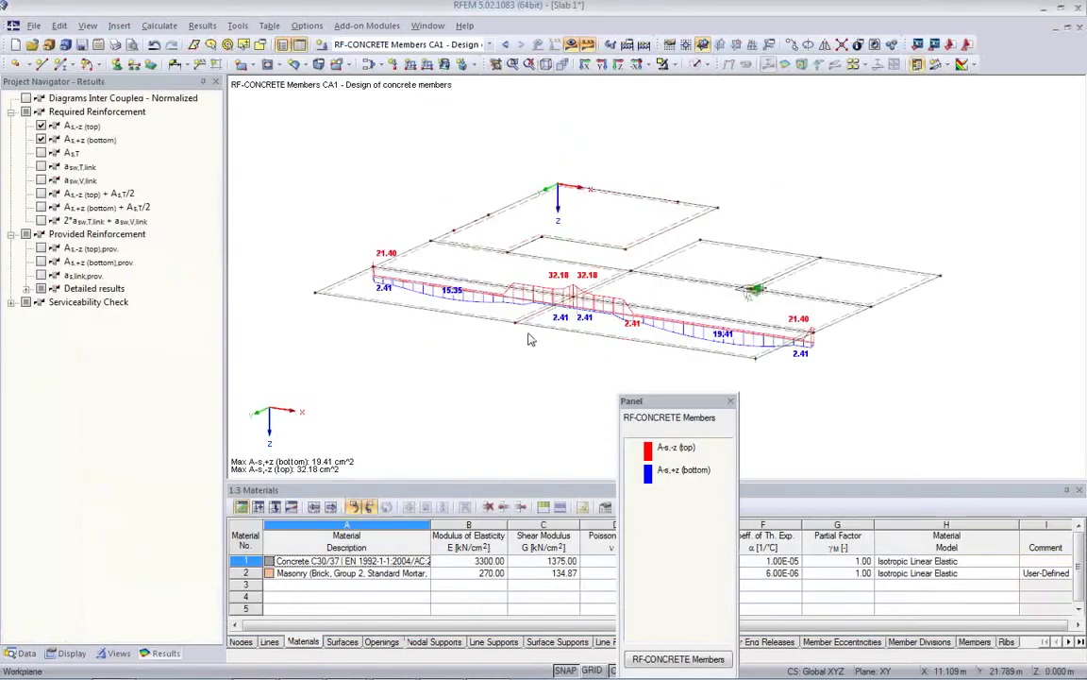
# - Move the legend panel aside and add provided top and bottom reinforcement diagrams to the model display
pyautogui.moveTo(700, 403); pyautogui.dragTo(996, 219)
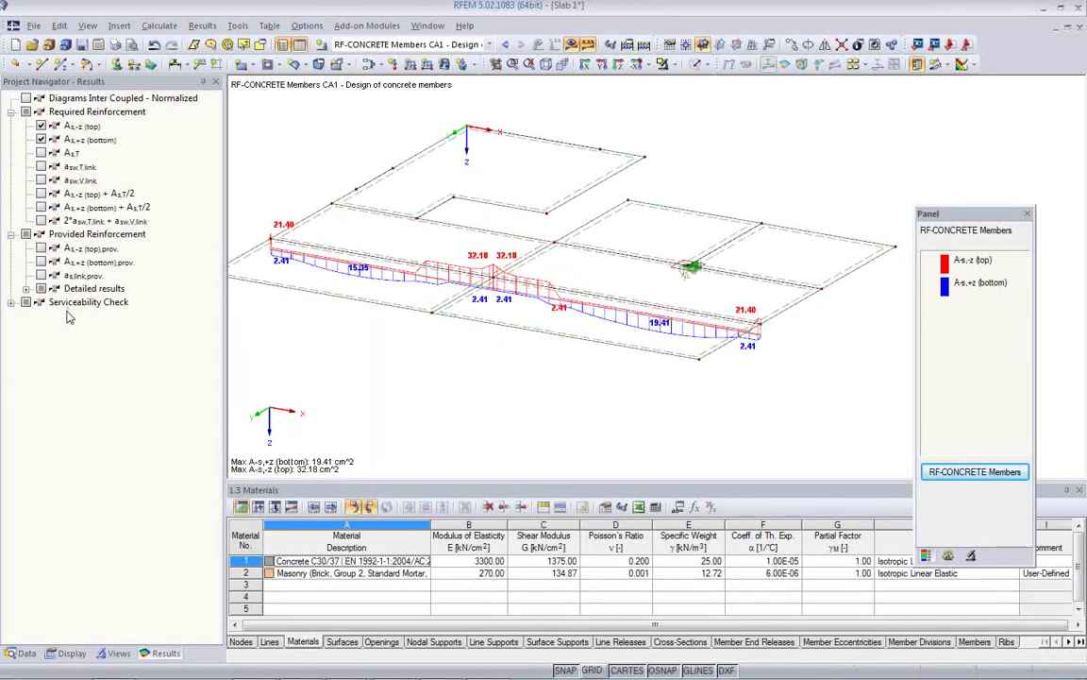
pyautogui.click(40, 248)
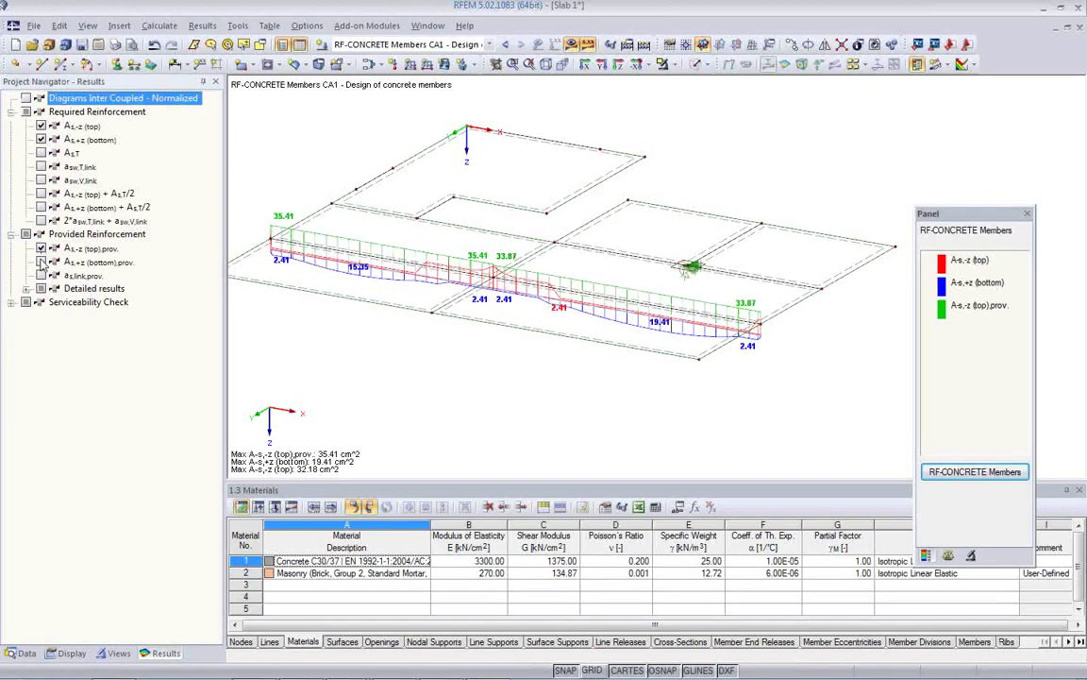
pyautogui.click(41, 262)
pyautogui.moveTo(450, 352); pyautogui.dragTo(502, 363, button='middle')
pyautogui.scroll(2, 472, 320)
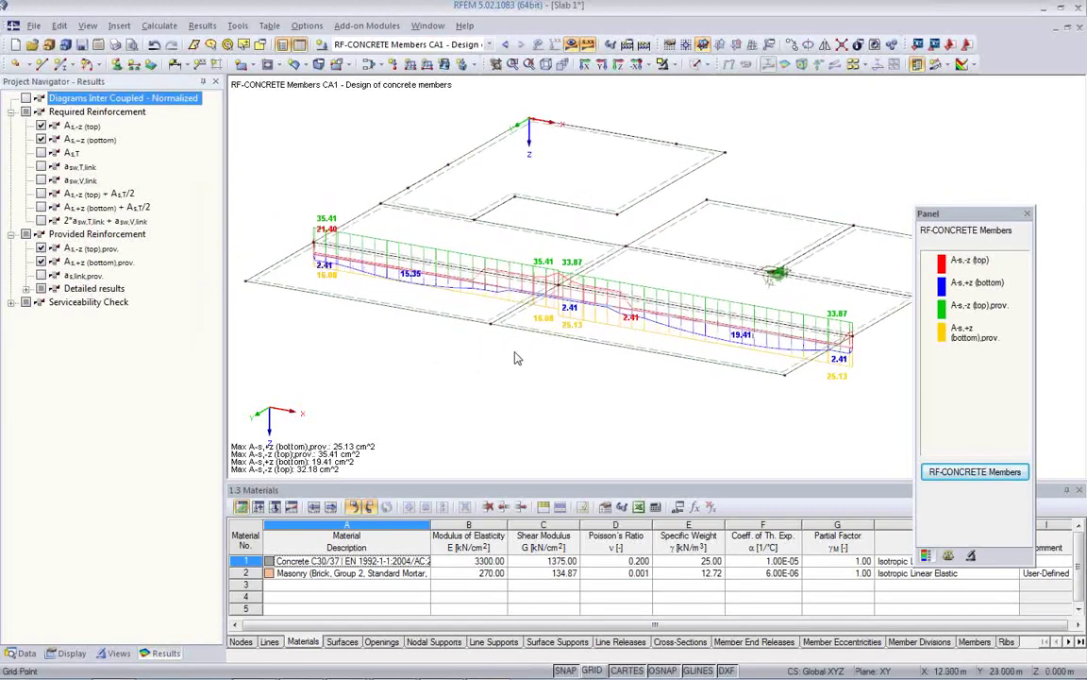
pyautogui.moveTo(792, 306); pyautogui.dragTo(768, 310, button='middle')
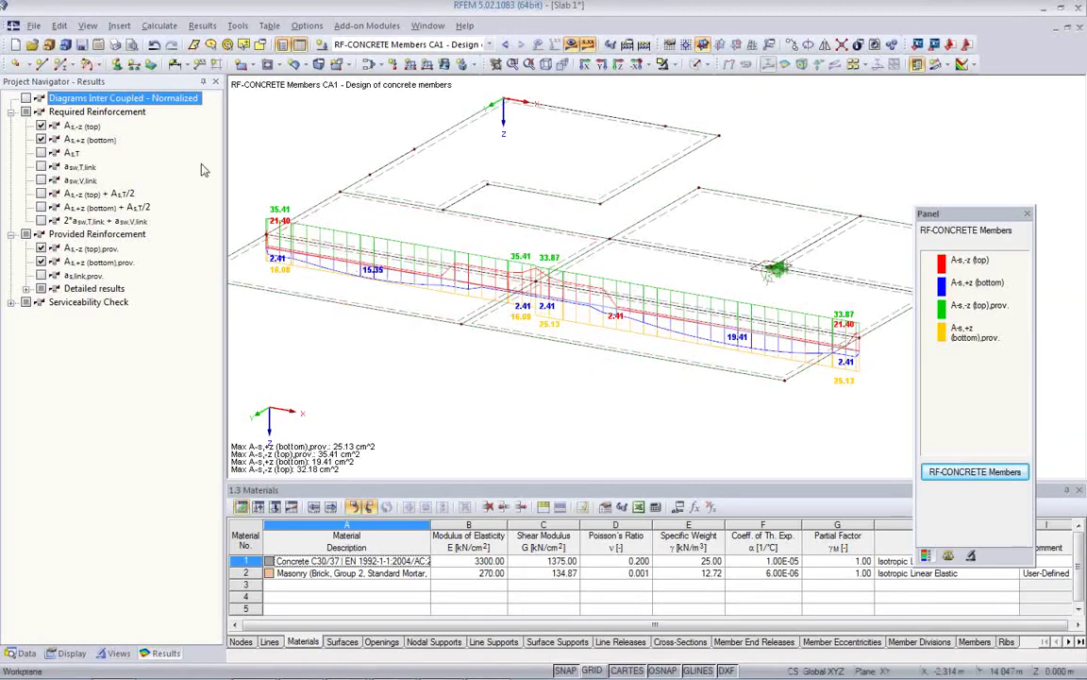
# - Add the reinforcement diagram graphic to the printout report and hide the required top reinforcement diagram
pyautogui.click(115, 46)
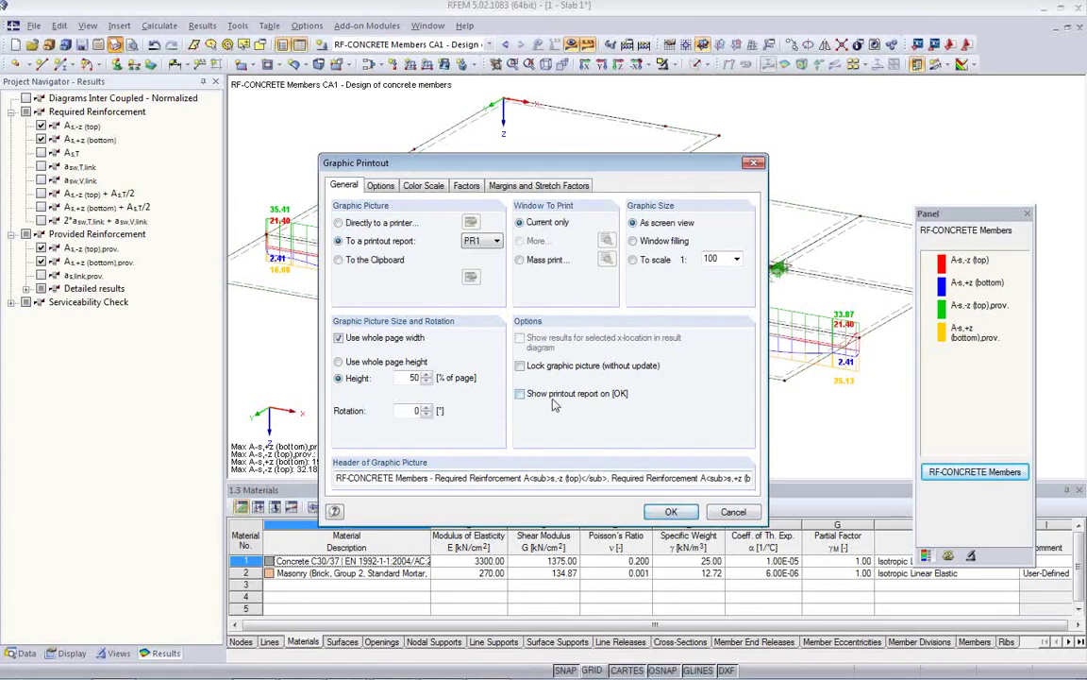
pyautogui.click(664, 511)
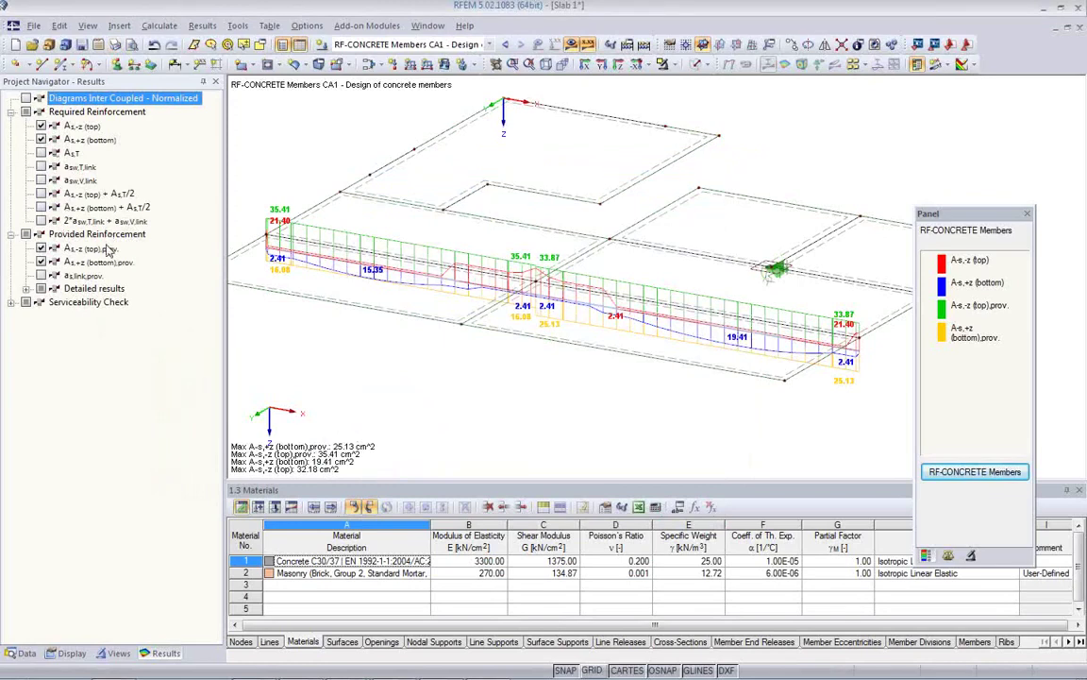
pyautogui.click(41, 126)
# - Show the σs and σc stress diagrams on the members and add that graphic to report PR1
pyautogui.click(40, 262)
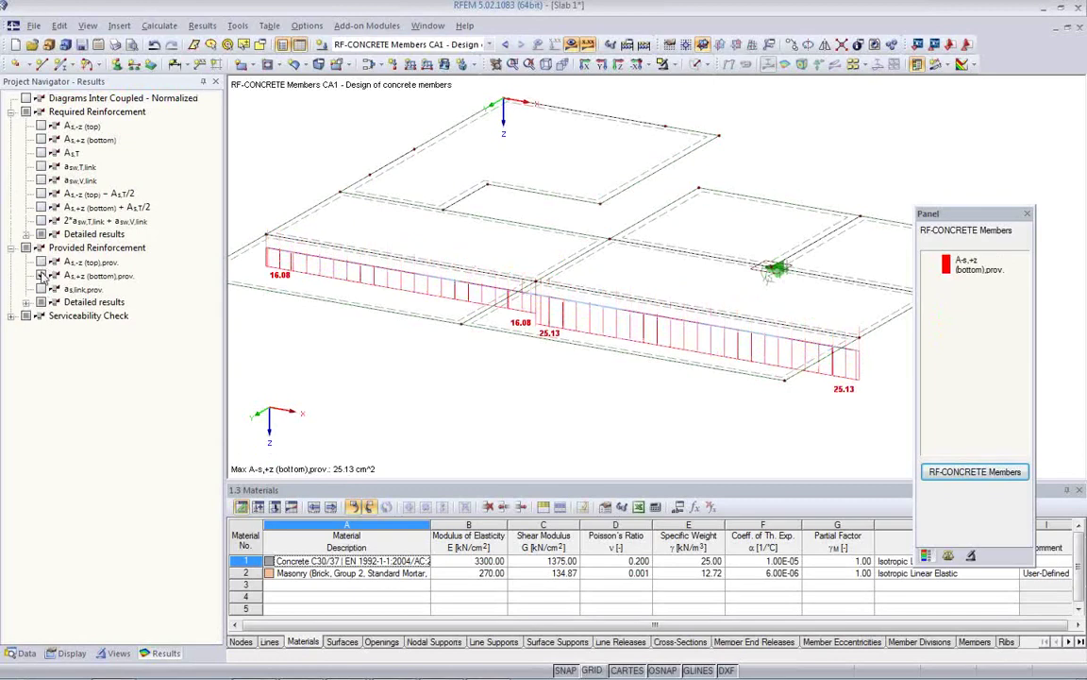
pyautogui.click(41, 247)
pyautogui.click(11, 315)
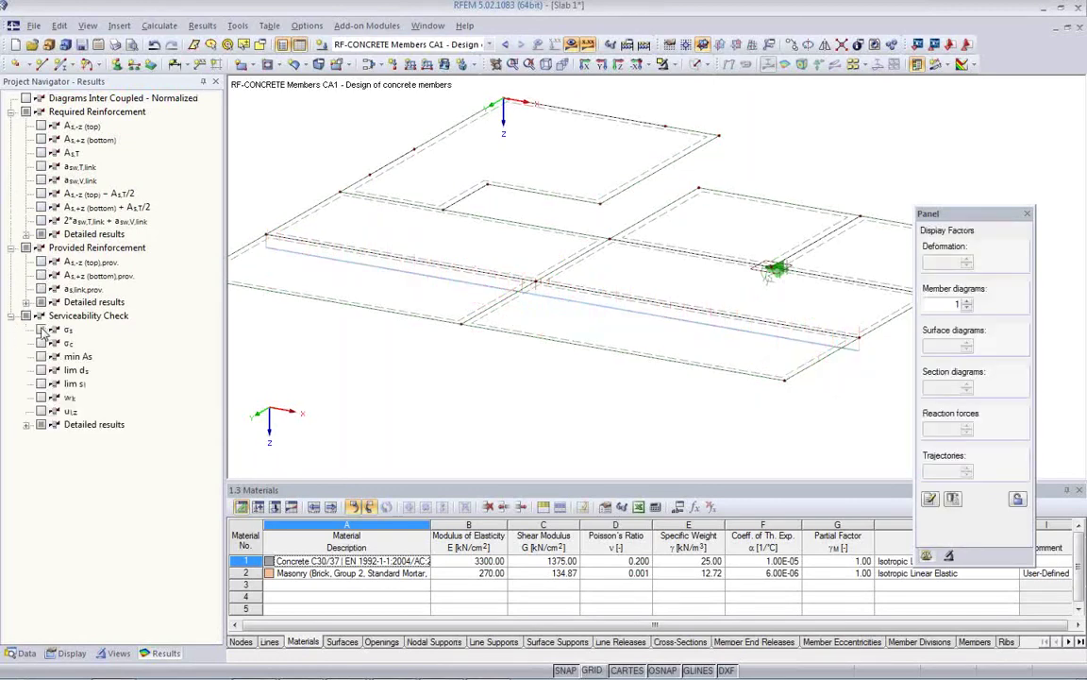
pyautogui.click(41, 329)
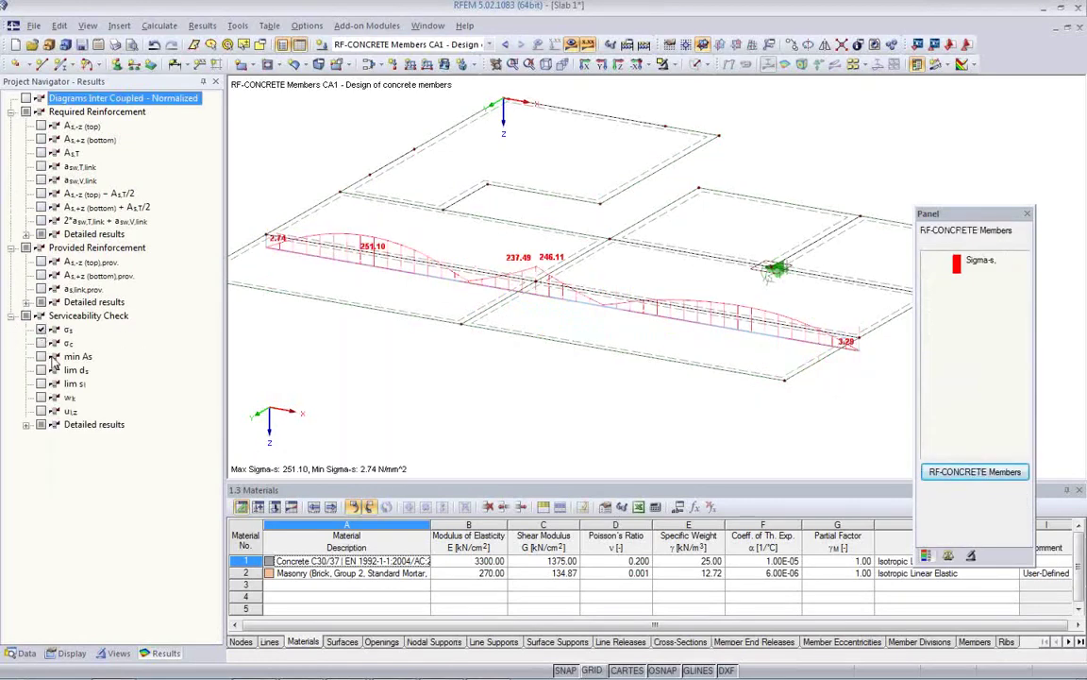
pyautogui.click(40, 343)
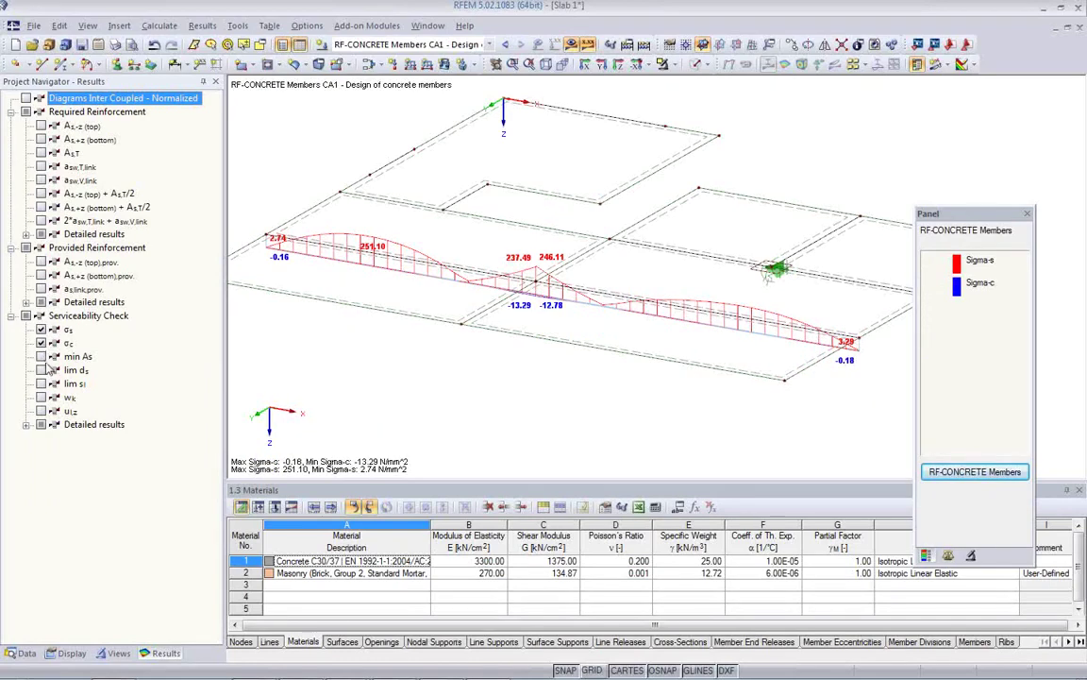
pyautogui.click(40, 398)
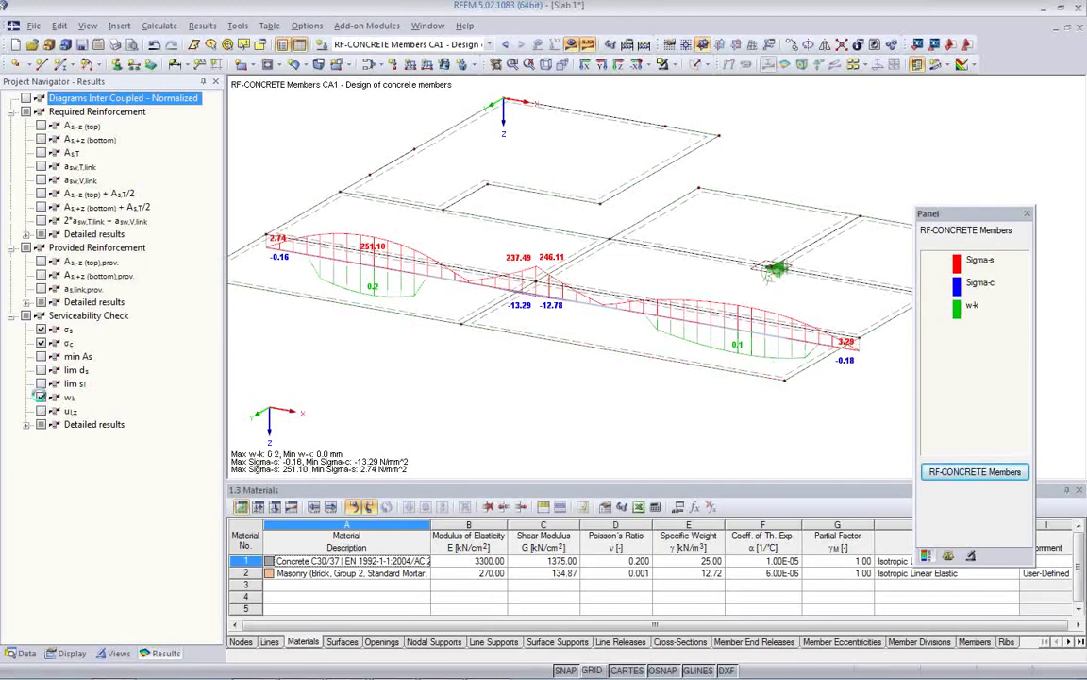
pyautogui.click(41, 397)
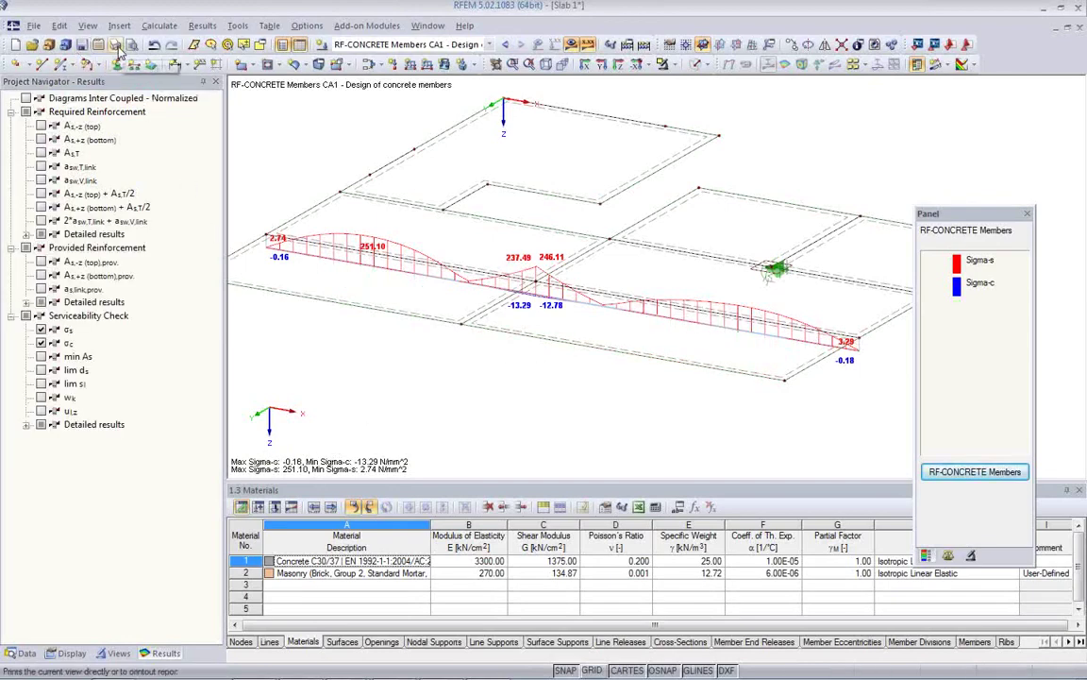
pyautogui.click(115, 45)
pyautogui.click(670, 512)
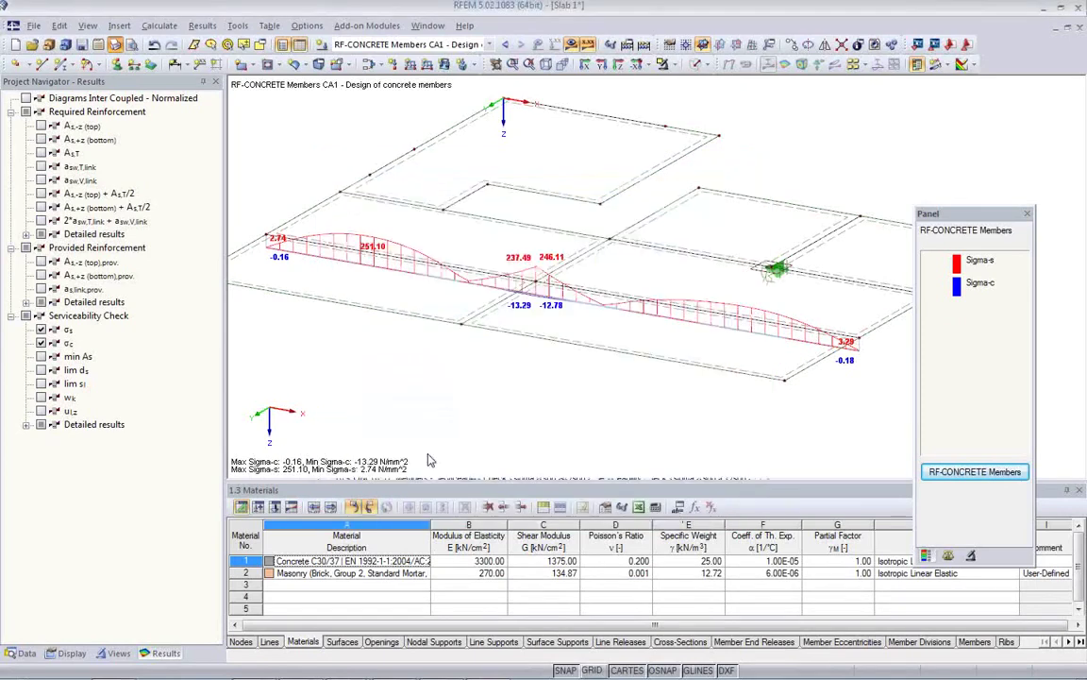
# - Replace the stresses with crack width wk and deflection u_l,z diagrams and add them to PR1
pyautogui.click(41, 343)
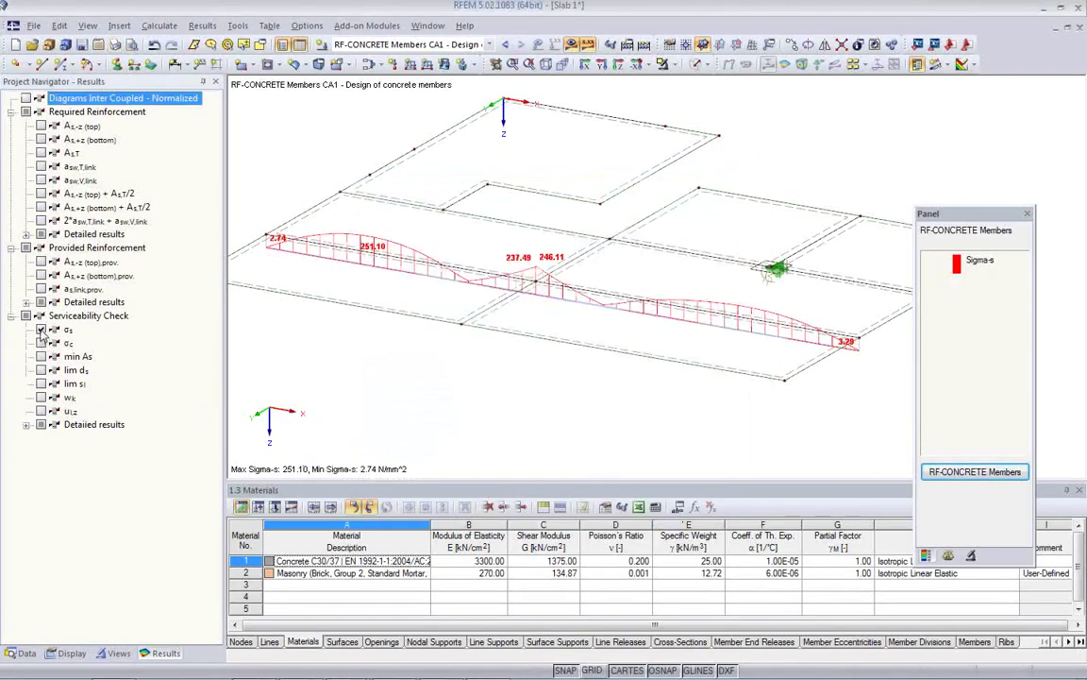
pyautogui.click(40, 330)
pyautogui.click(40, 397)
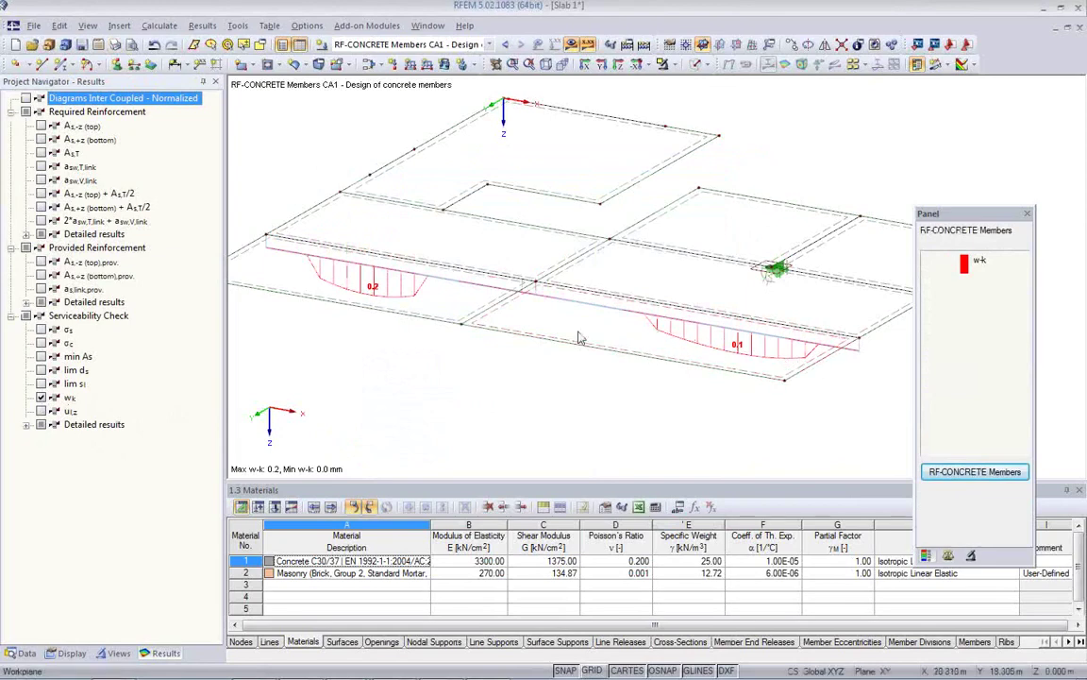
pyautogui.click(40, 411)
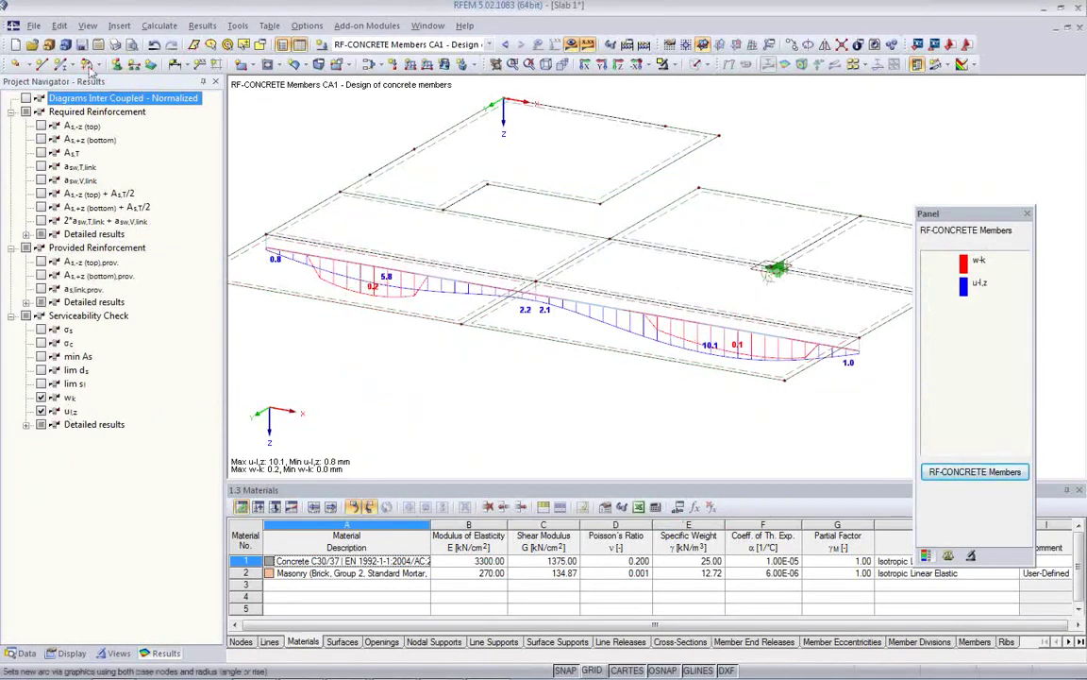
pyautogui.click(114, 45)
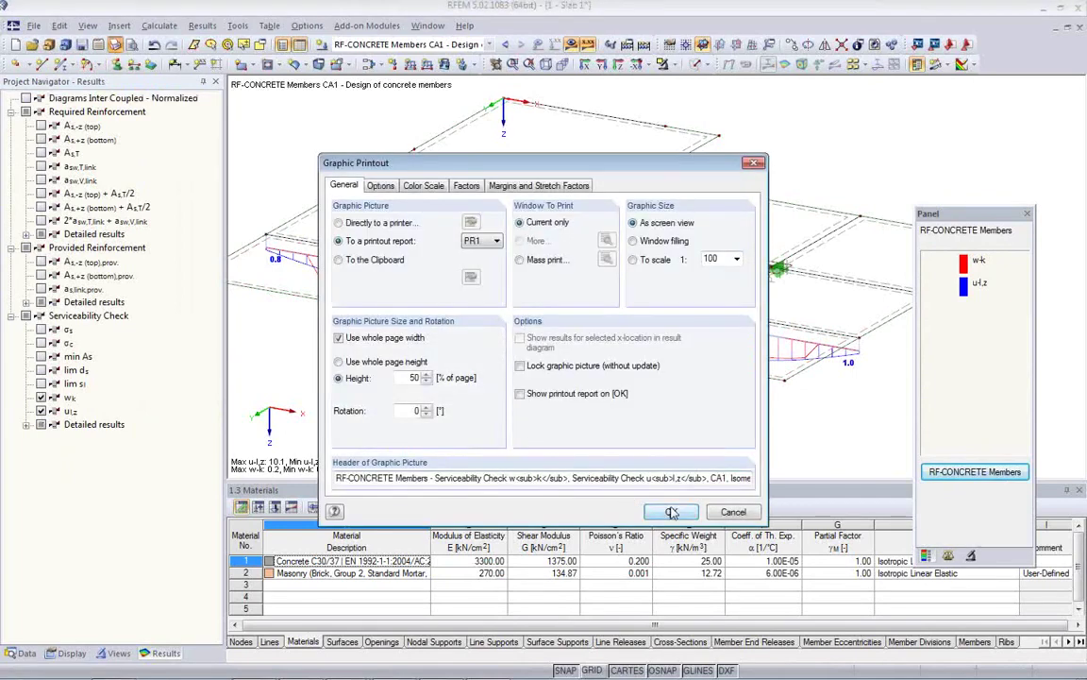
pyautogui.click(671, 513)
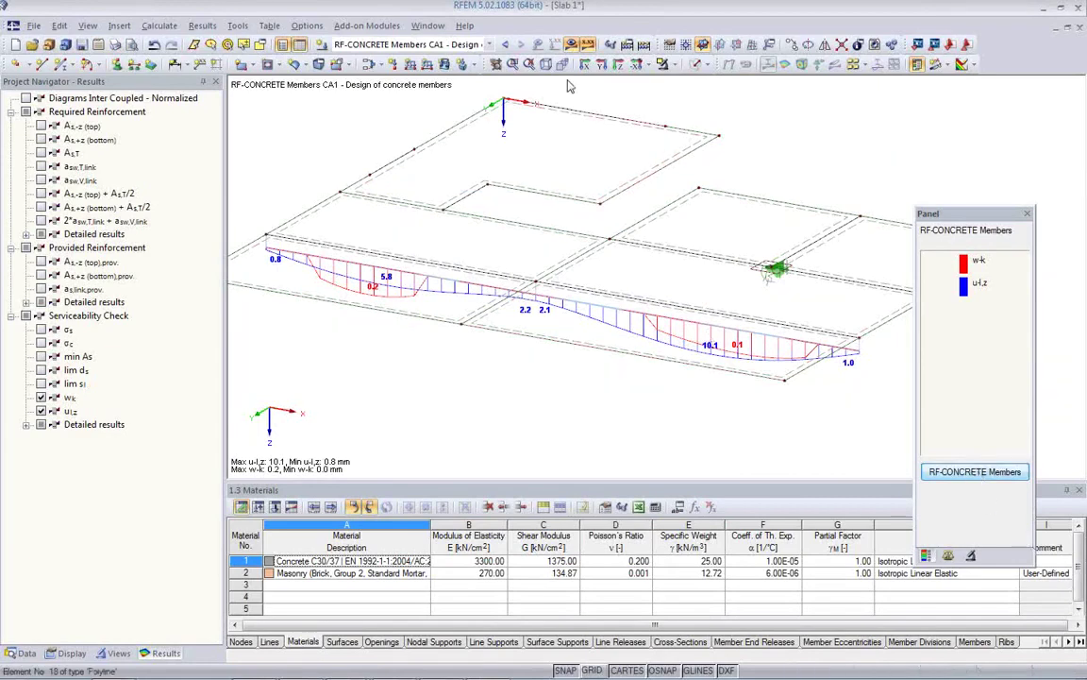
# - Hide the results display, rotate the slab view, and save the model
pyautogui.click(515, 45)
pyautogui.scroll(-3, 588, 255)
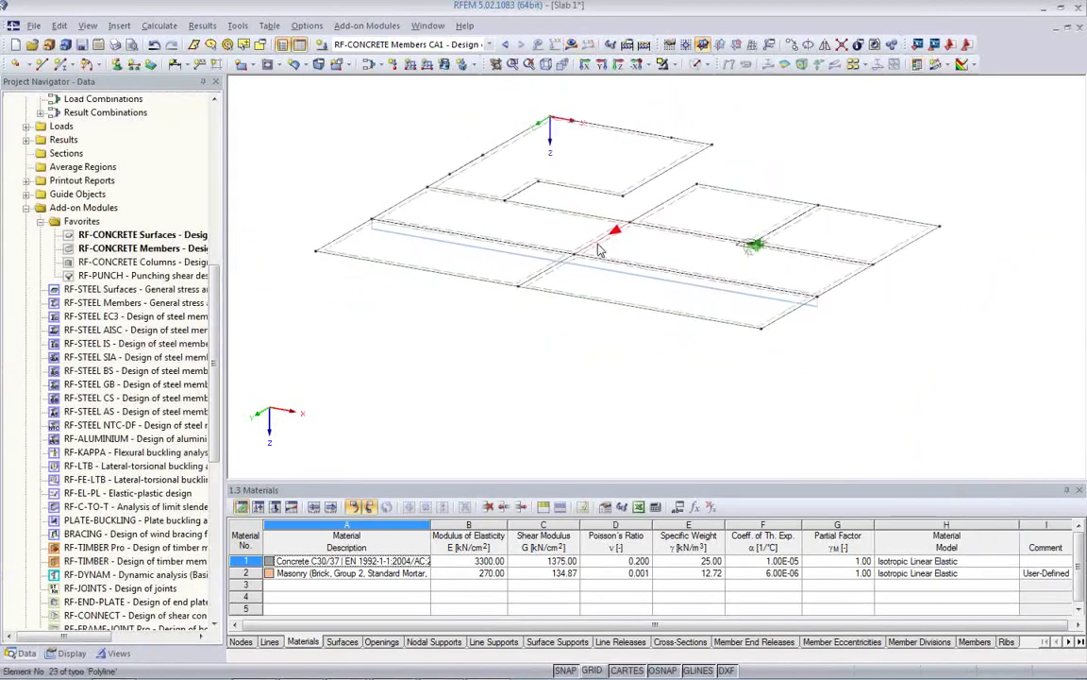
pyautogui.keyDown('ctrl'); pyautogui.moveTo(606, 286); pyautogui.dragTo(606, 328, button='middle'); pyautogui.keyUp('ctrl')
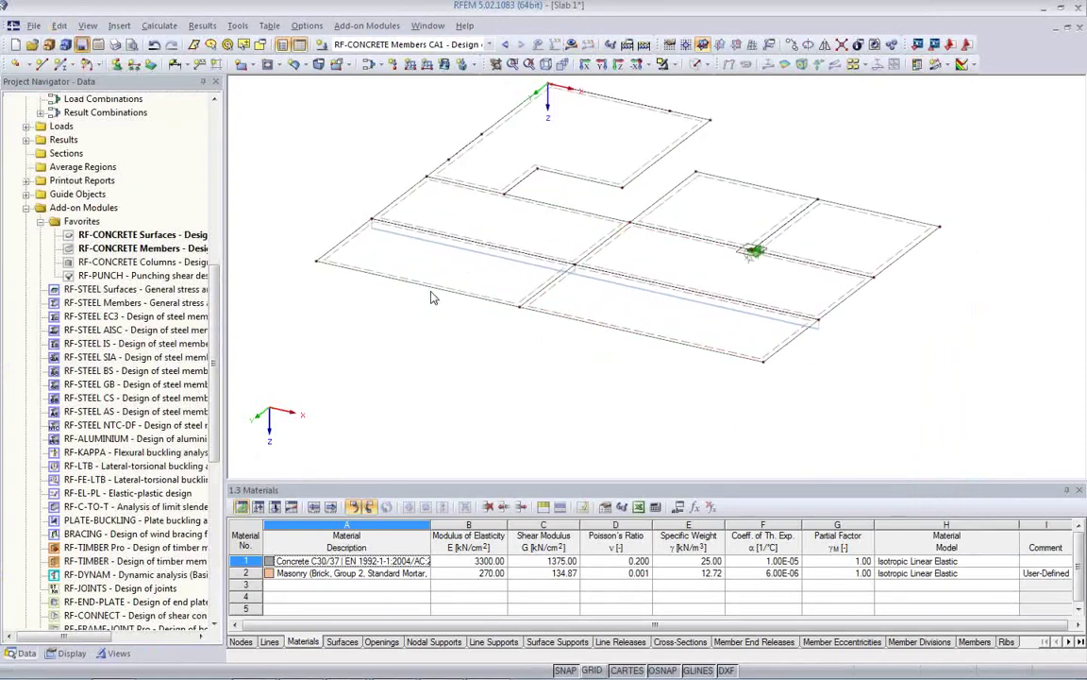
pyautogui.hotkey('ctrl', 's')
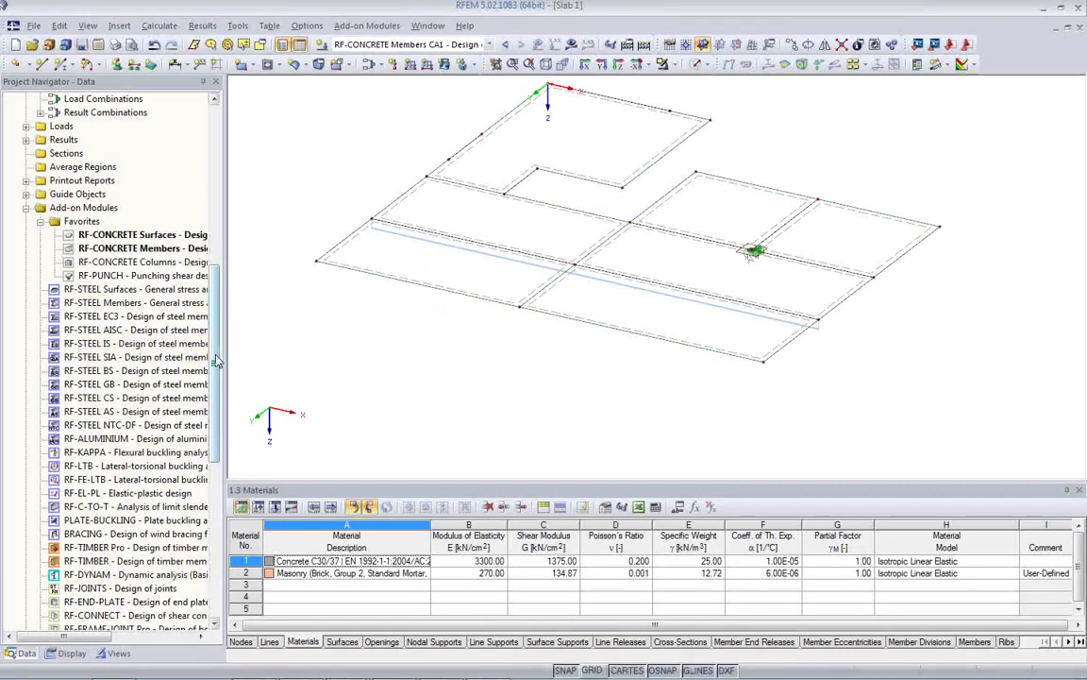
# - Select printout report PR1: Concrete 2d under Printout Reports in the navigator
pyautogui.moveTo(215, 360); pyautogui.dragTo(236, 288)
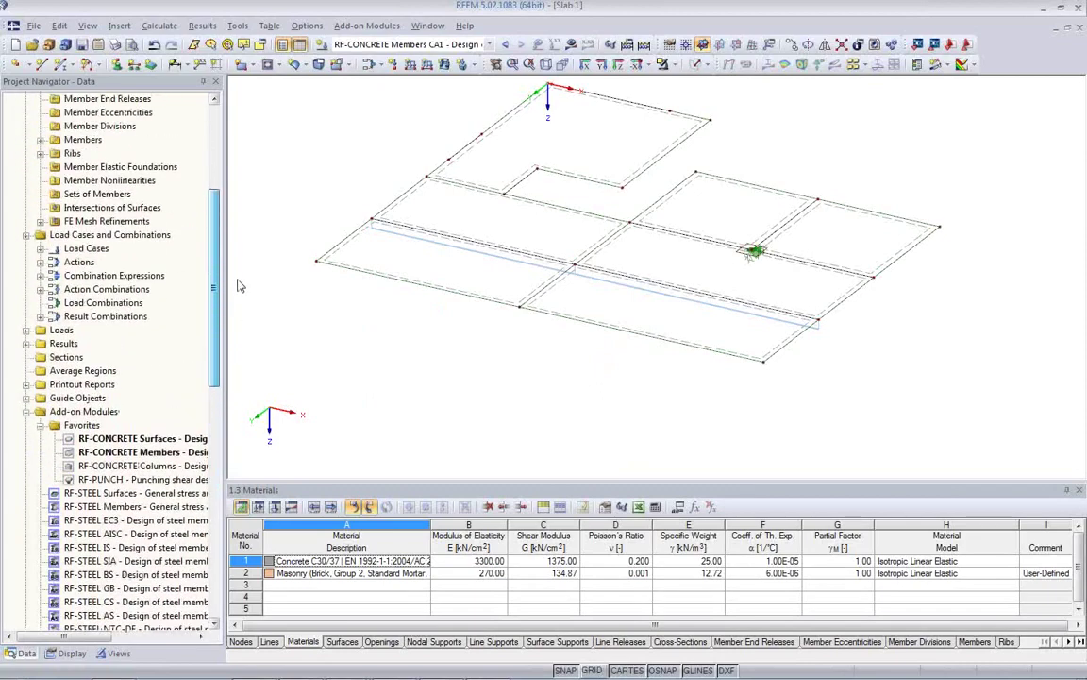
pyautogui.click(26, 384)
pyautogui.click(95, 398)
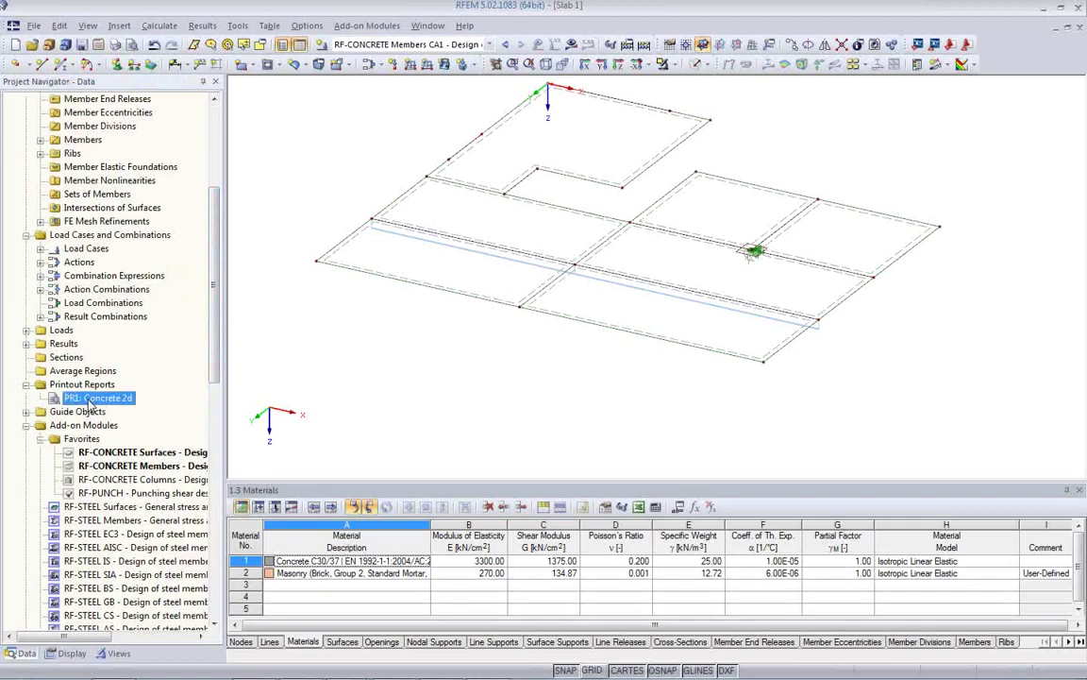
# - Open printout report PR1: Concrete 2d with a two-pages-side-by-side preview
pyautogui.doubleClick(93, 400)
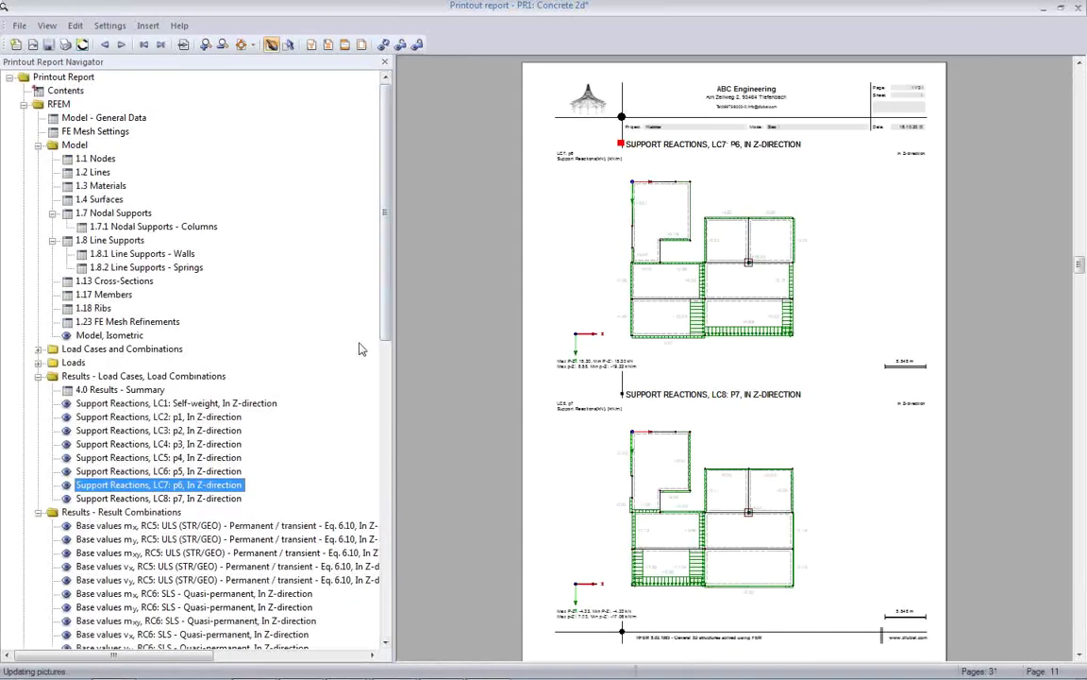
pyautogui.click(47, 26)
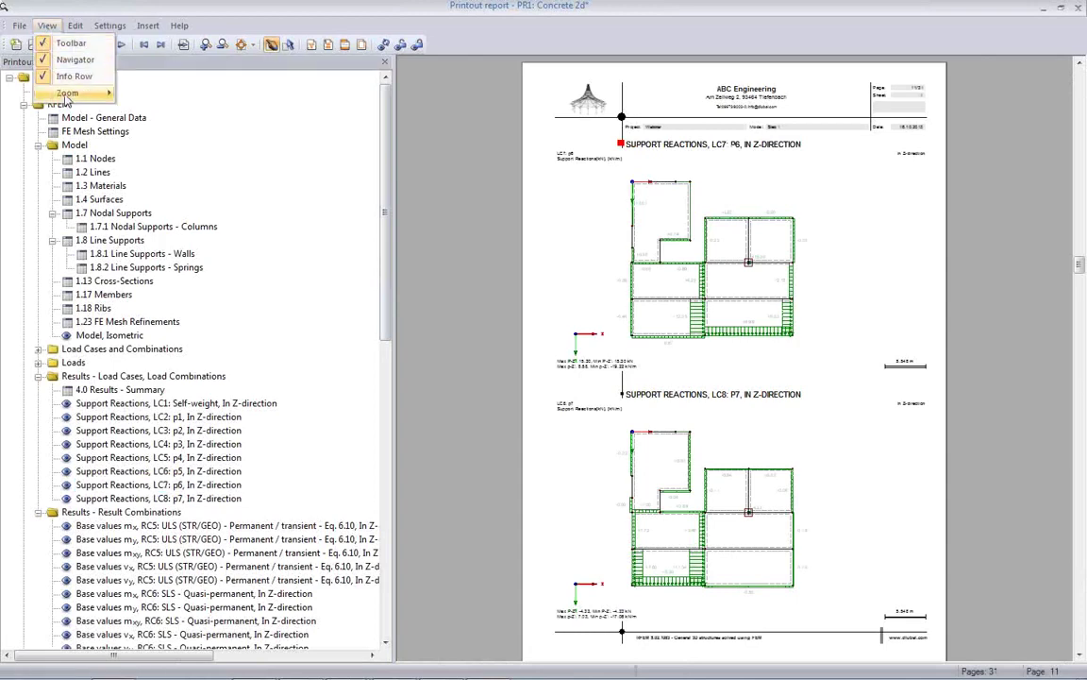
pyautogui.moveTo(68, 92)
pyautogui.click(149, 143)
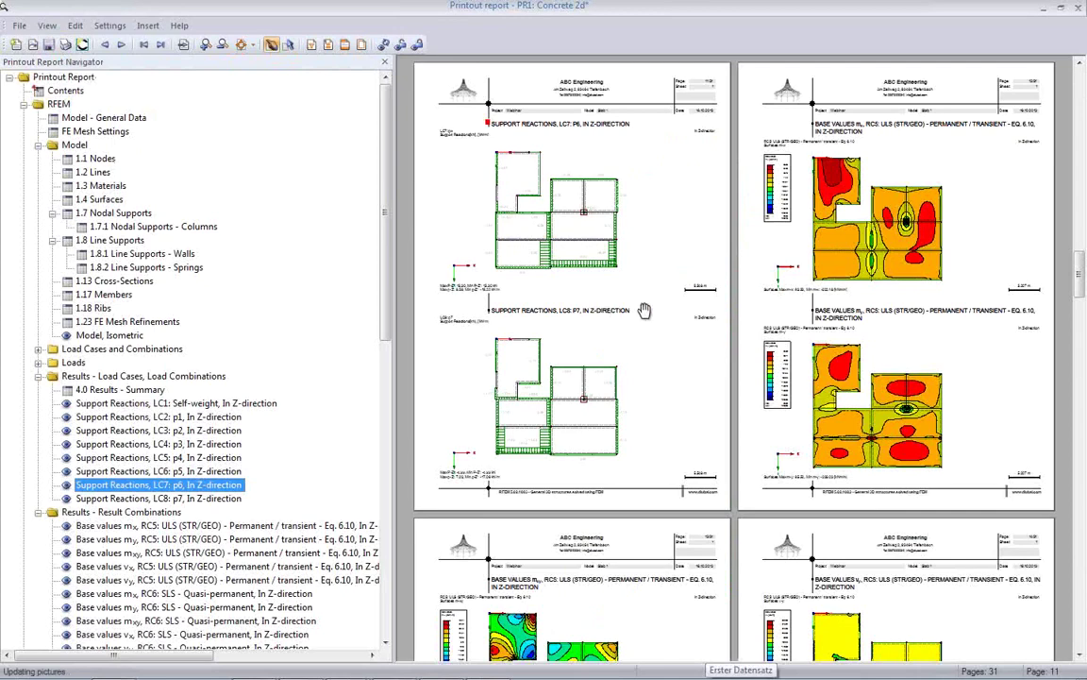
# - Page through the 31-page report's RF-CONCRETE Surfaces and Members chapters and graphics
pyautogui.scroll(5, 566, 340)
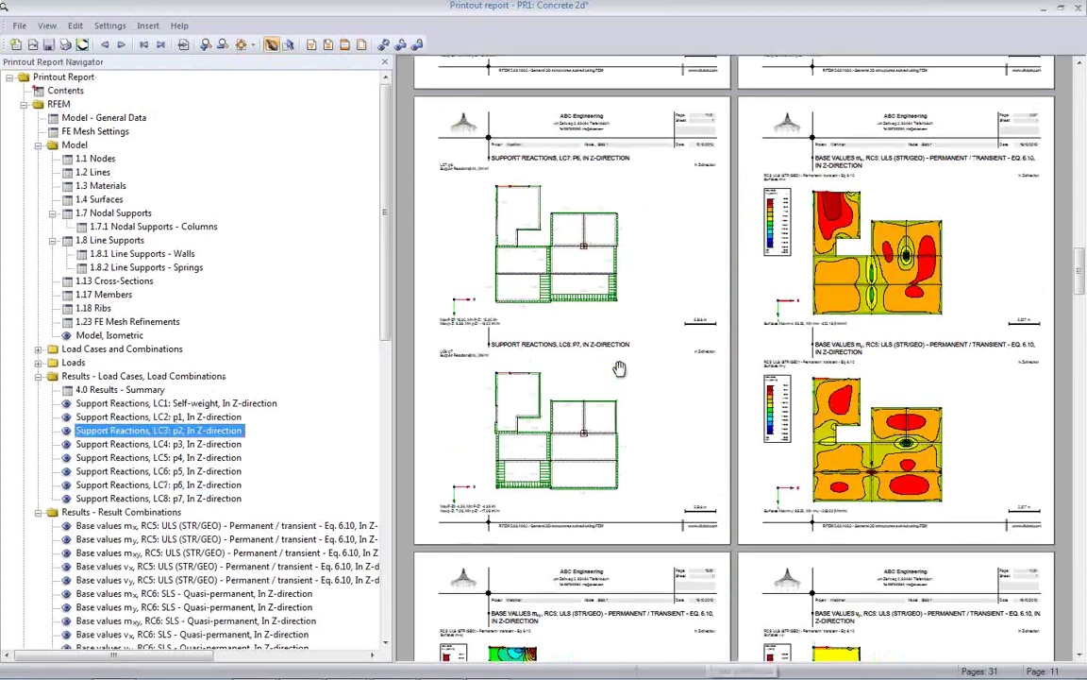
pyautogui.scroll(10, 619, 364)
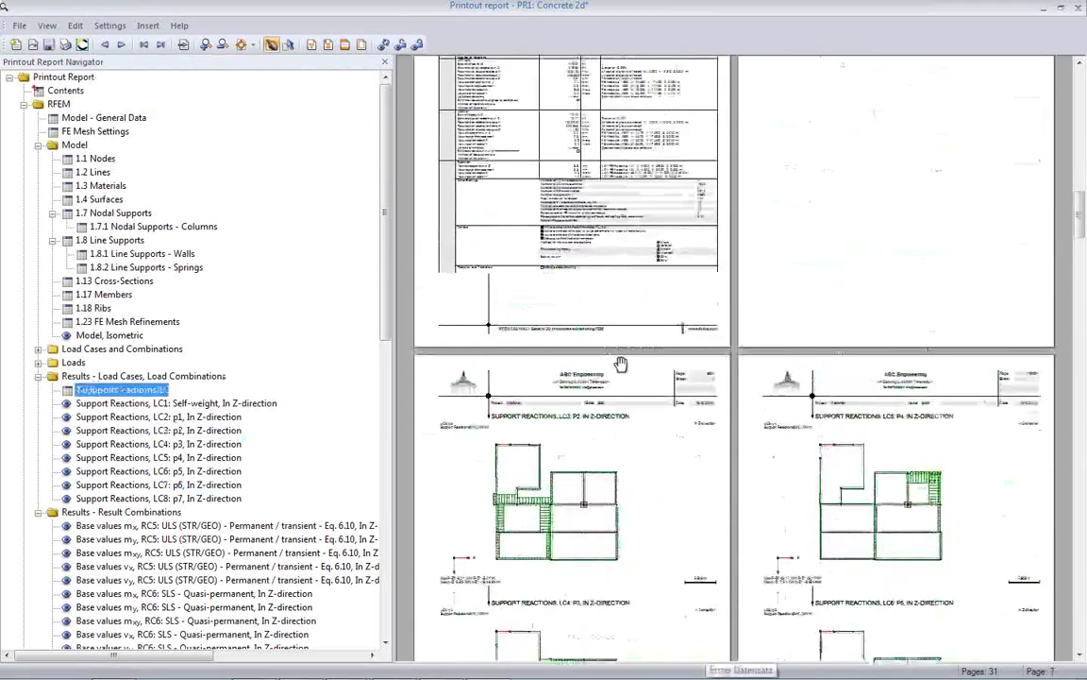
pyautogui.scroll(-15, 619, 364)
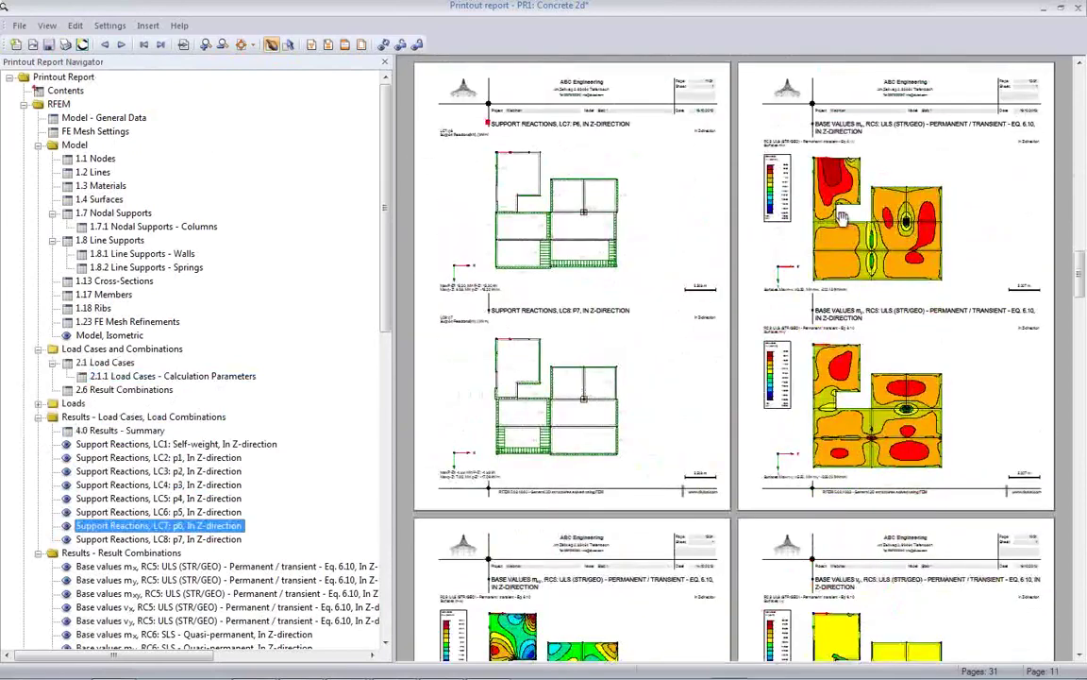
pyautogui.scroll(-3, 854, 377)
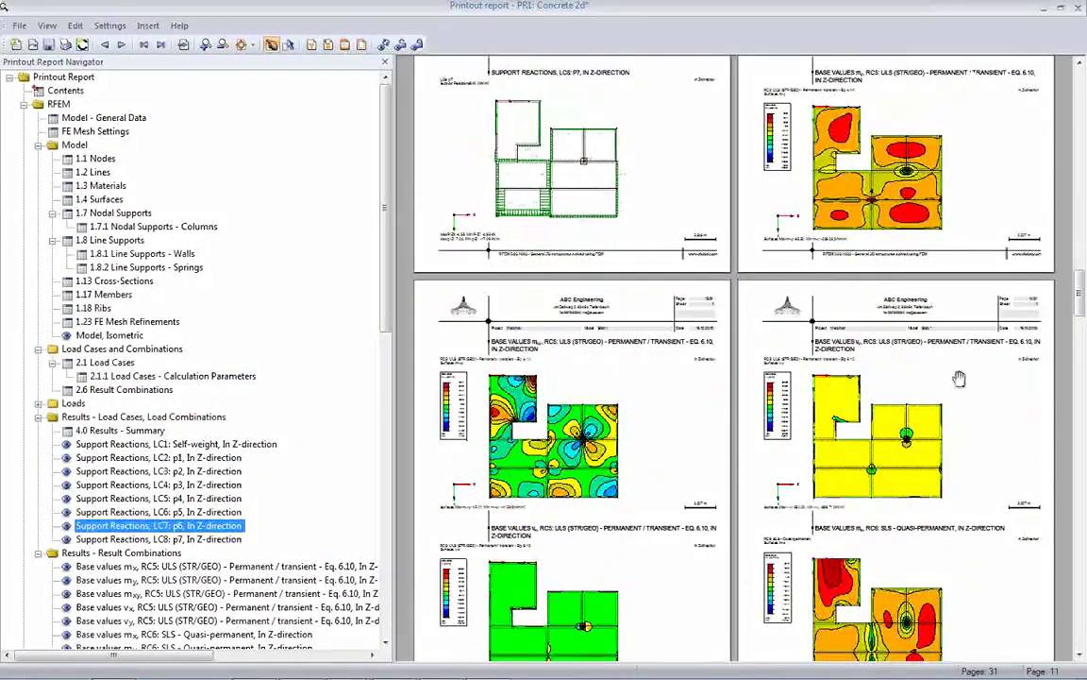
pyautogui.scroll(-10, 959, 378)
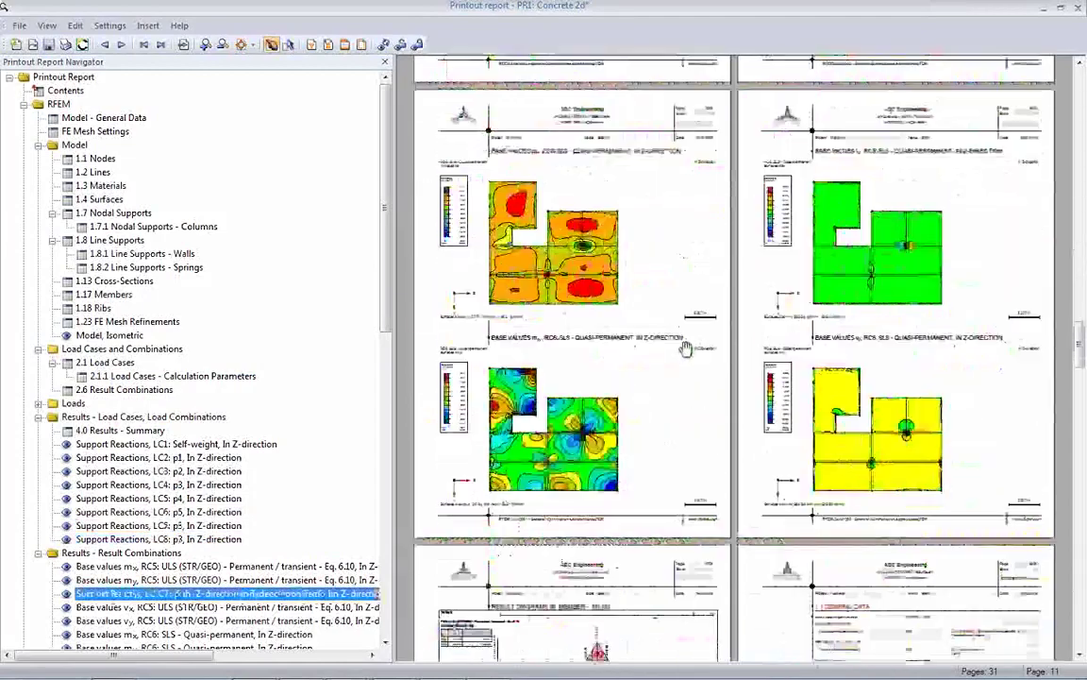
pyautogui.scroll(-2, 687, 349)
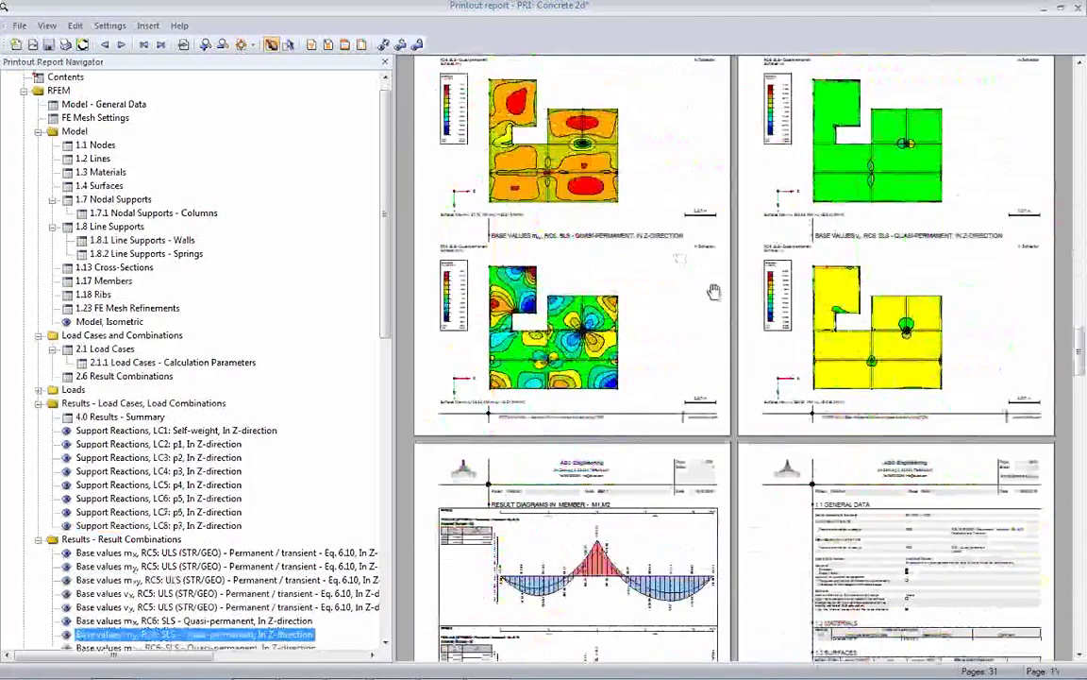
pyautogui.scroll(-6, 714, 292)
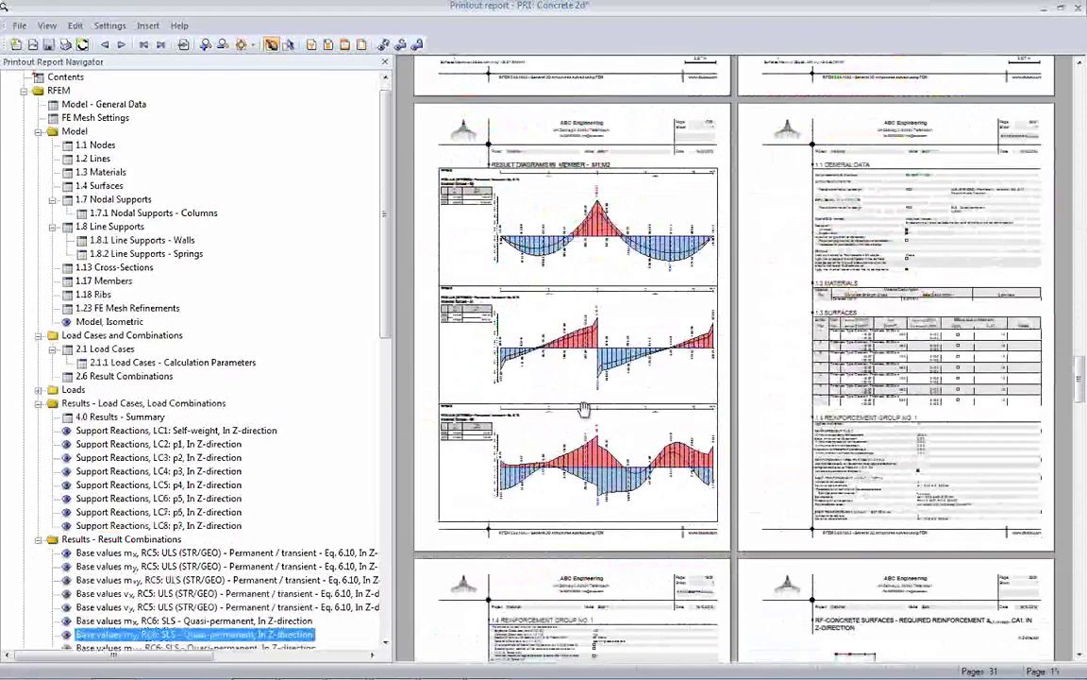
pyautogui.scroll(-5, 760, 425)
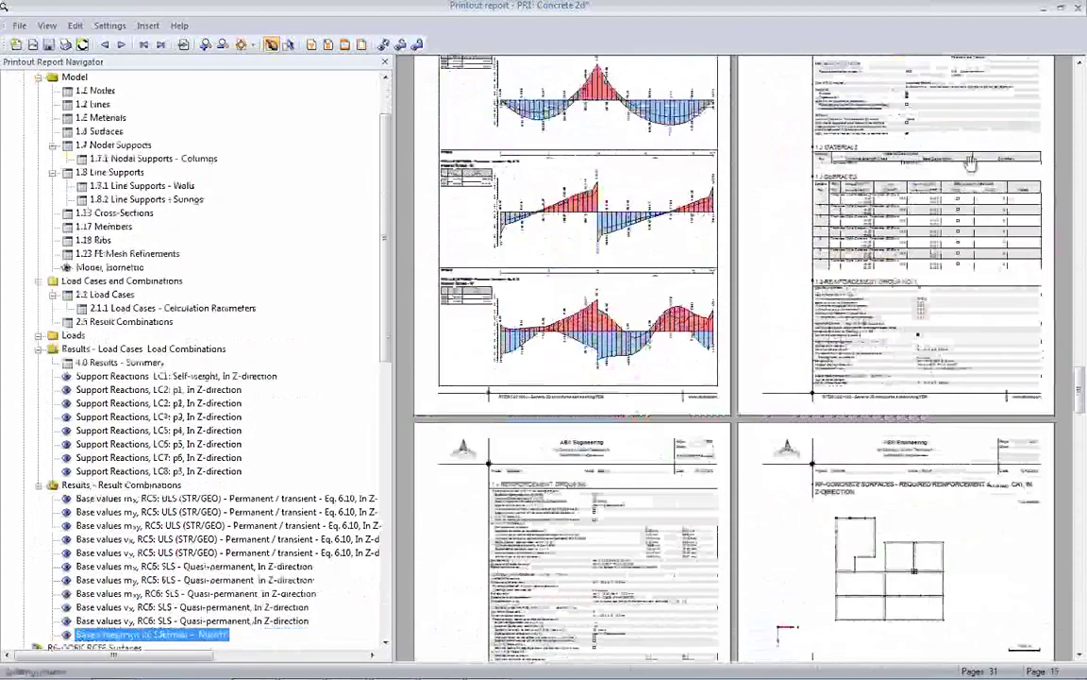
pyautogui.scroll(-1, 930, 236)
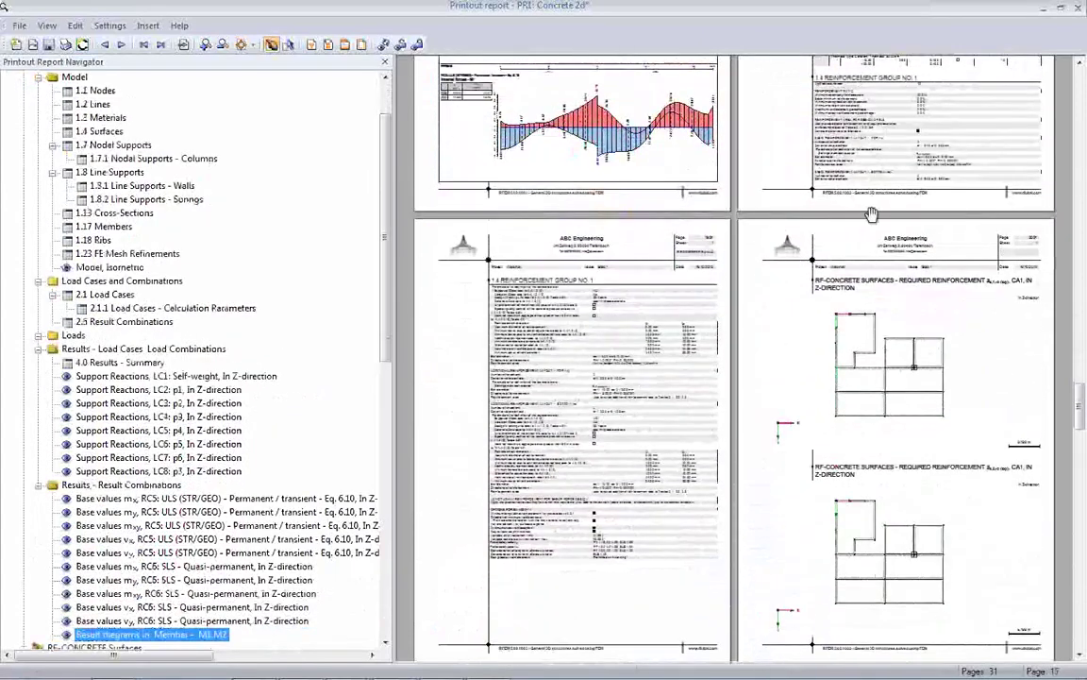
pyautogui.scroll(3, 928, 154)
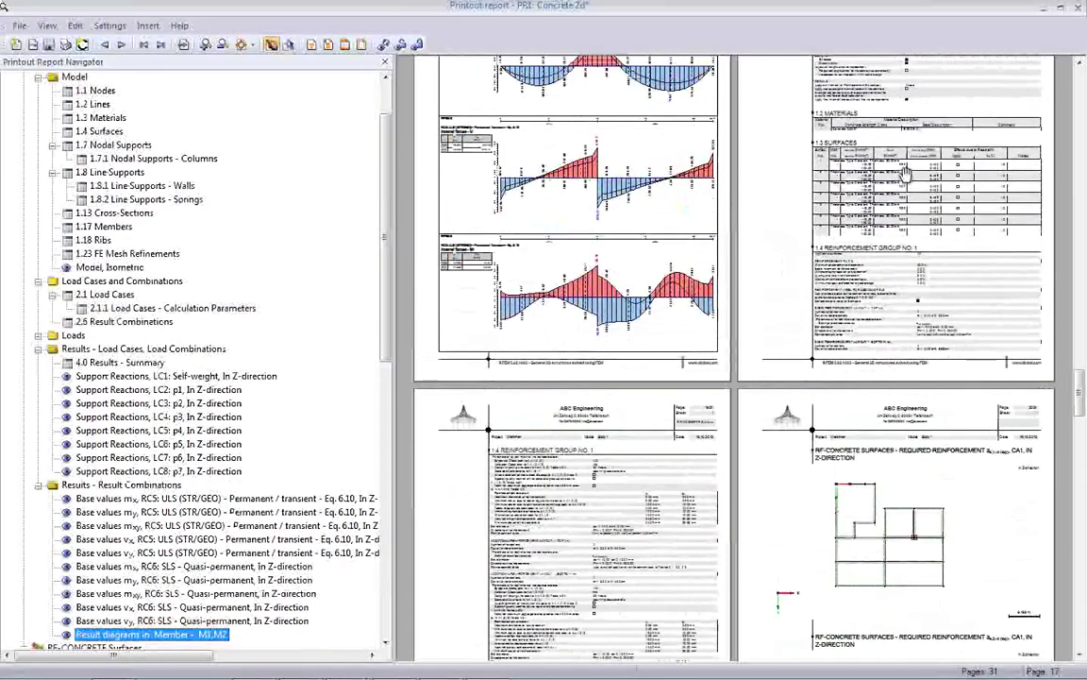
pyautogui.scroll(-10, 897, 188)
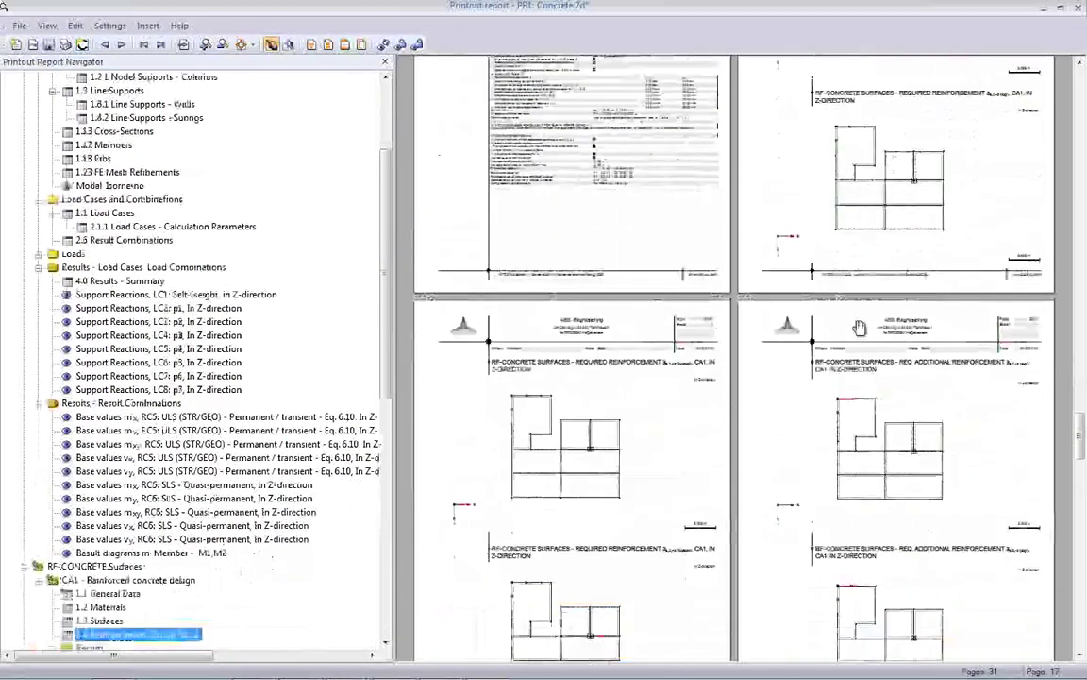
pyautogui.scroll(-3, 847, 369)
pyautogui.scroll(-6, 842, 379)
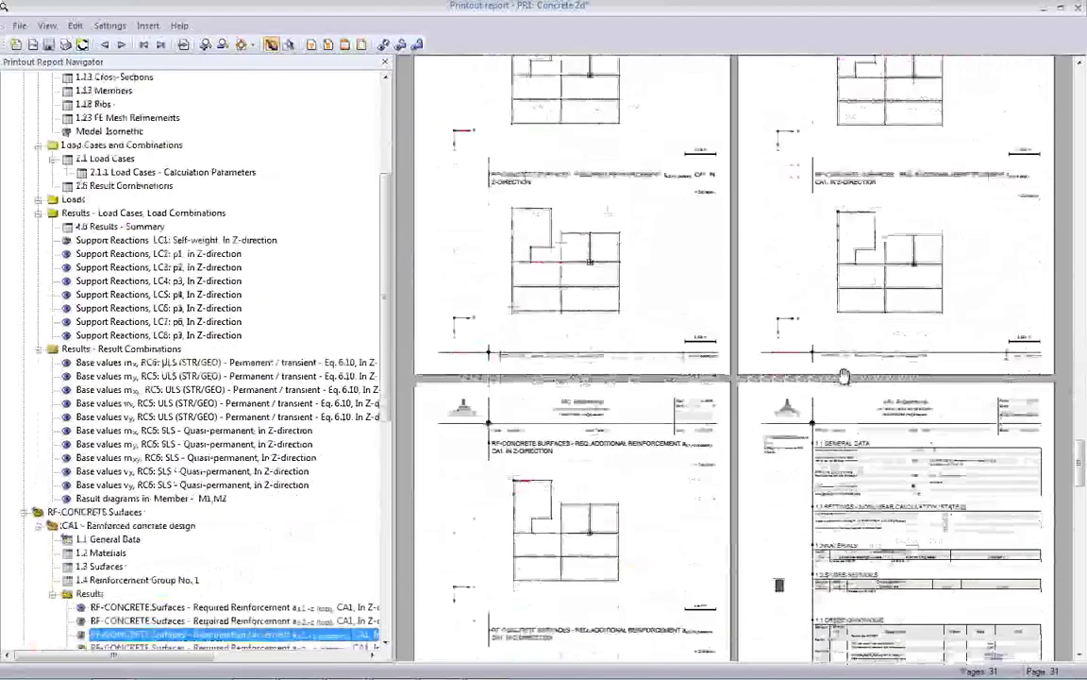
pyautogui.scroll(-5, 843, 369)
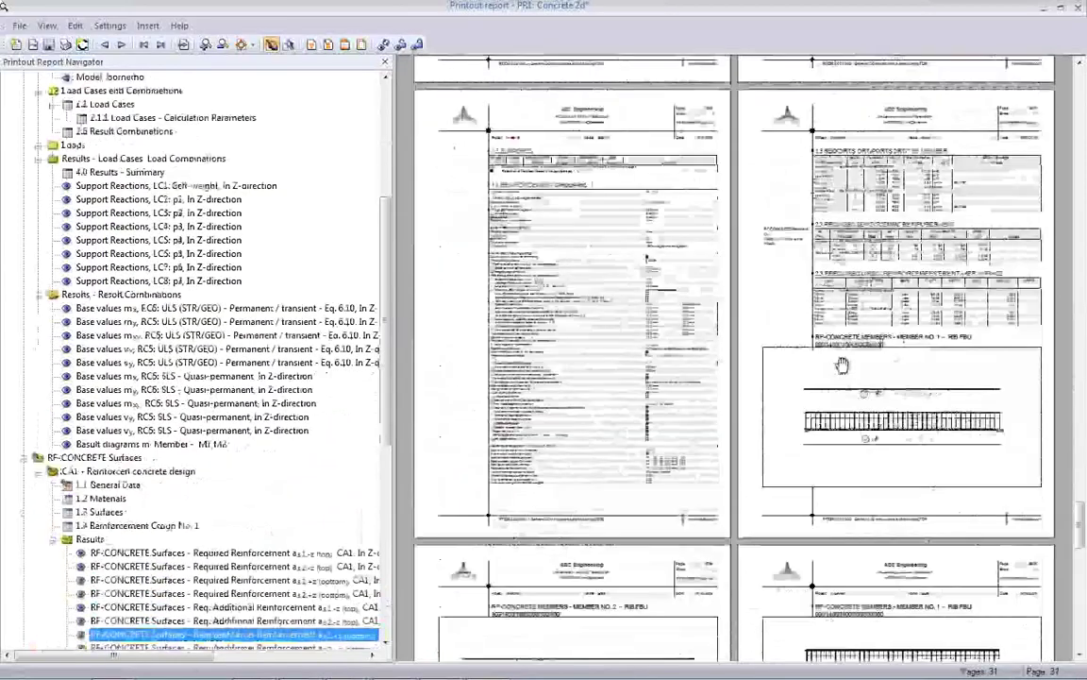
pyautogui.scroll(-6, 886, 324)
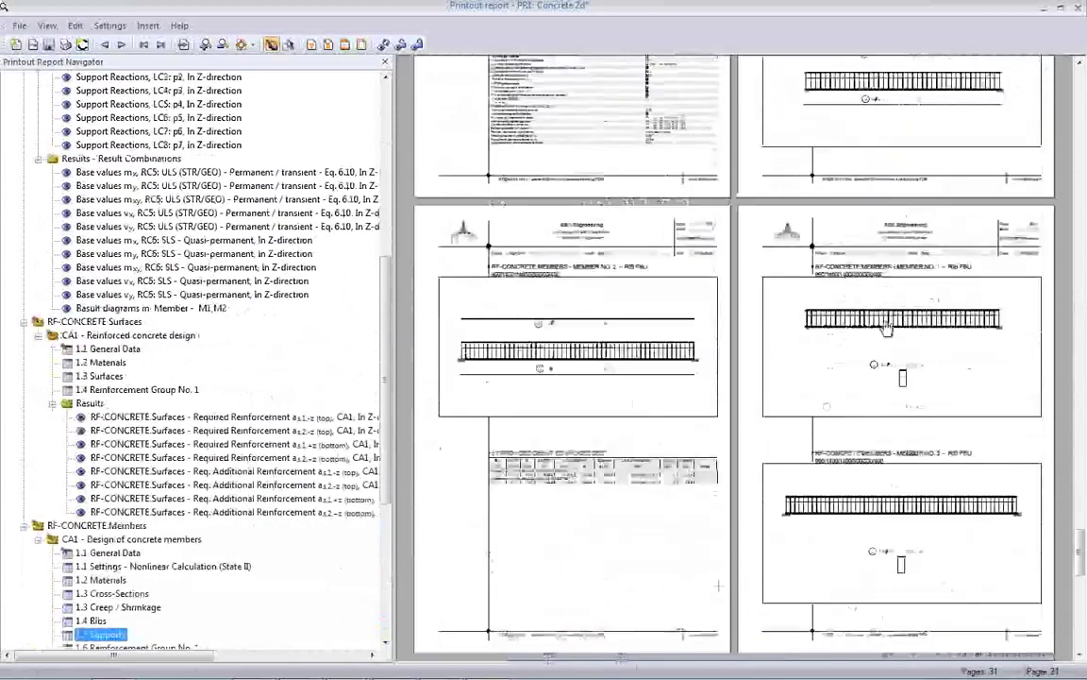
pyautogui.scroll(-2, 831, 463)
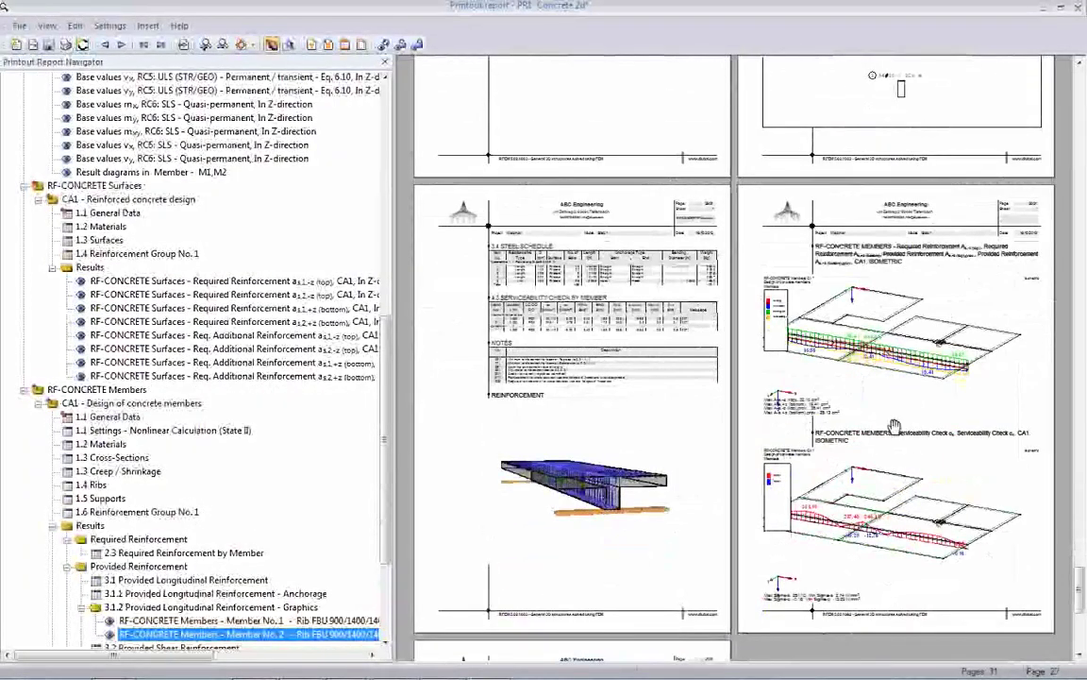
pyautogui.scroll(-5, 864, 455)
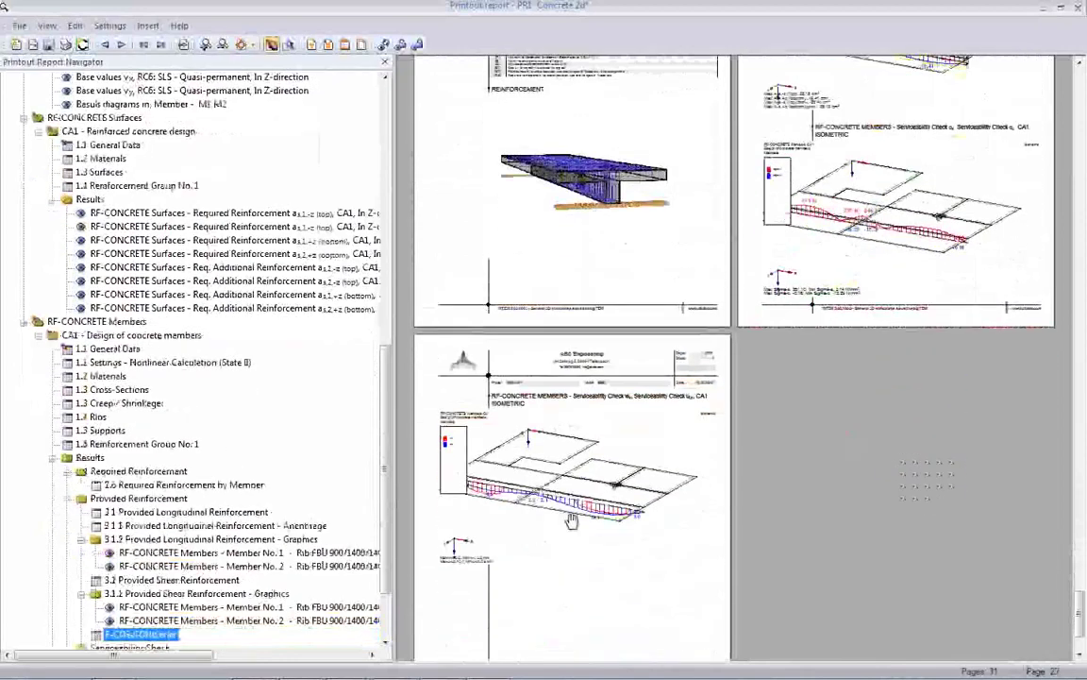
pyautogui.scroll(-2, 784, 460)
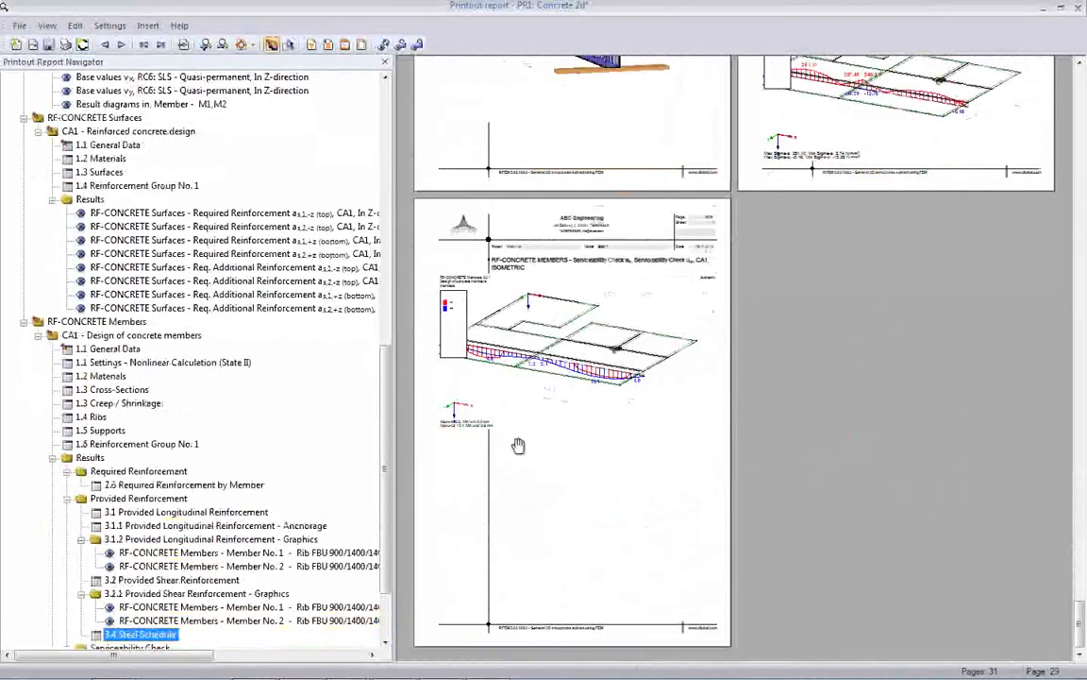
pyautogui.scroll(10, 939, 128)
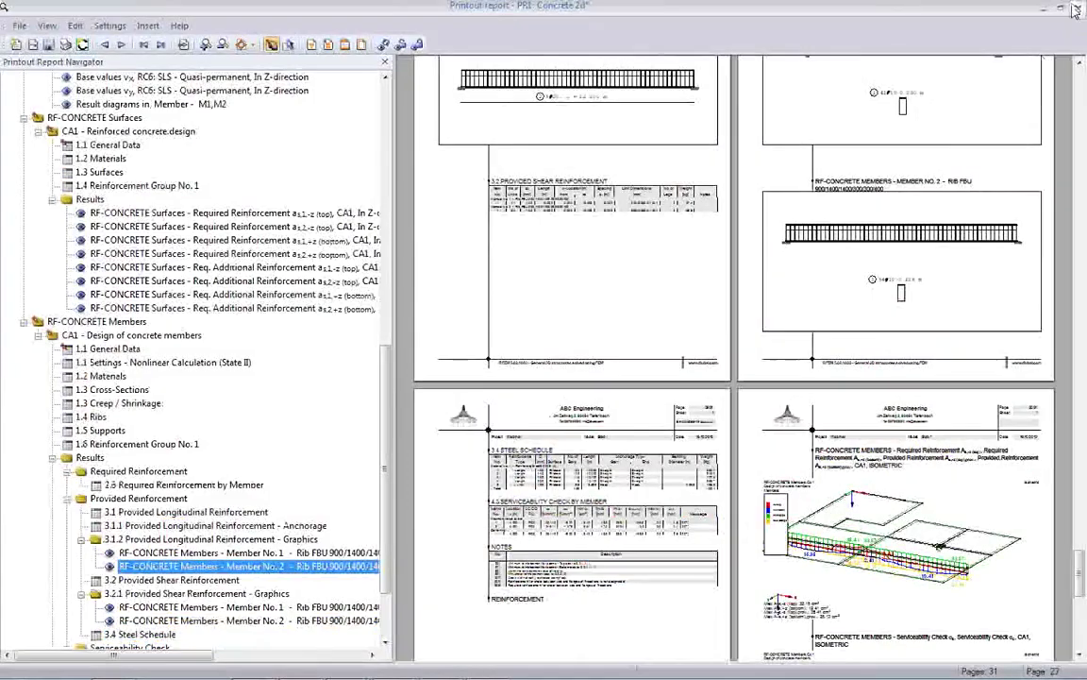
pyautogui.scroll(10, 939, 128)
pyautogui.scroll(5, 751, 349)
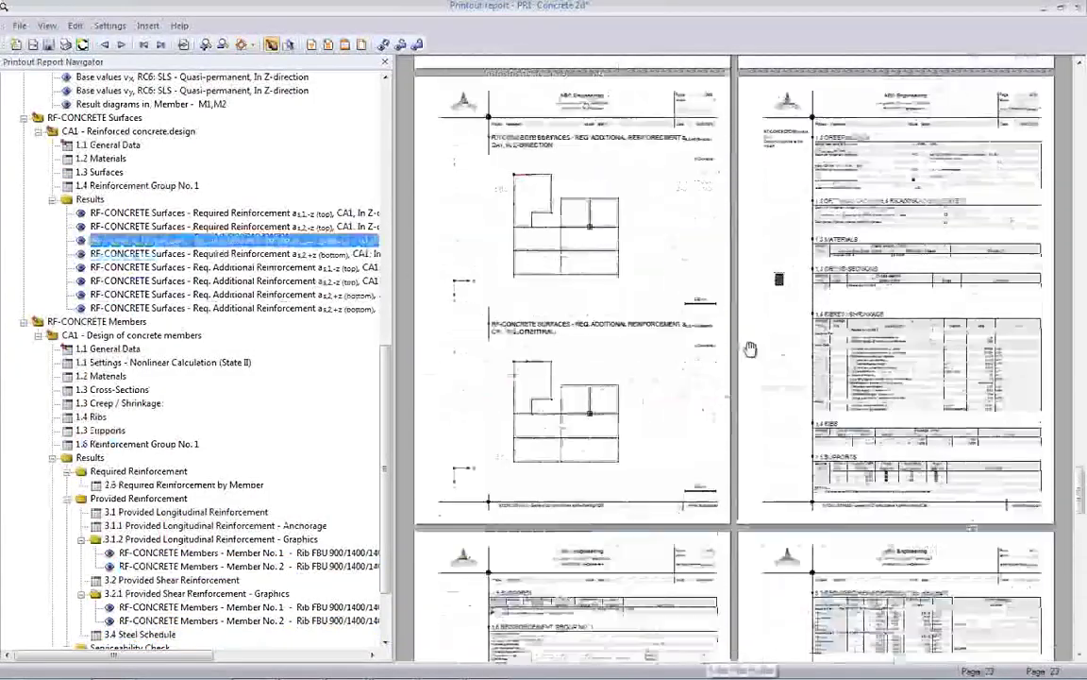
# - Close the report and display RF-CONCRETE Surfaces CA1 required top reinforcement (max 20.77 cm²/m)
pyautogui.click(1079, 9)
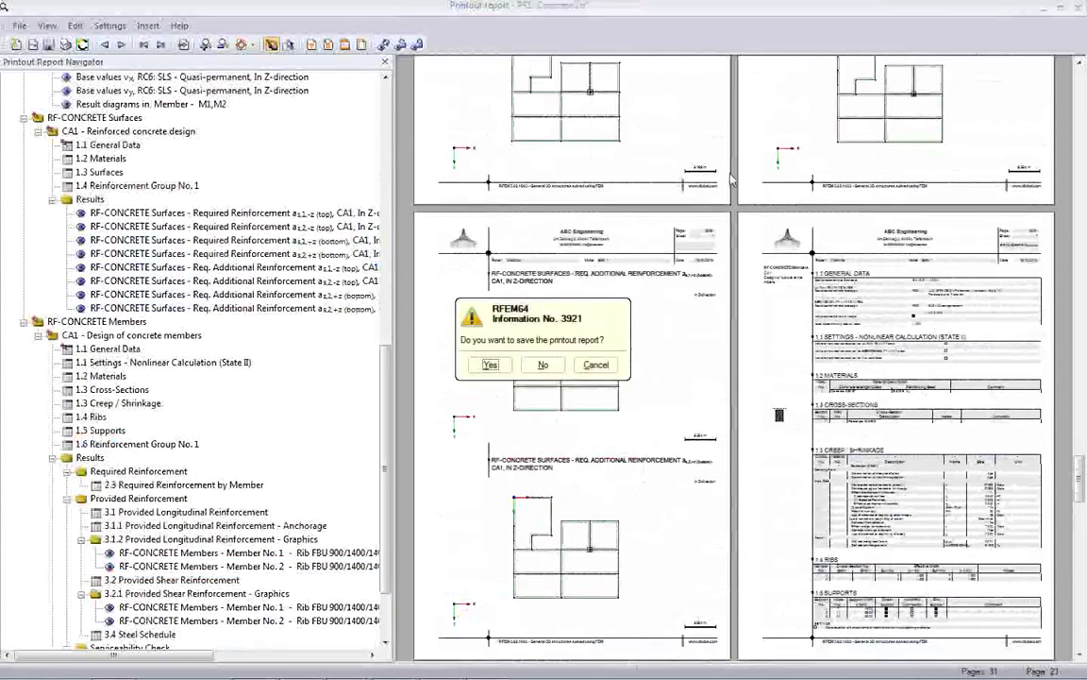
pyautogui.click(486, 293)
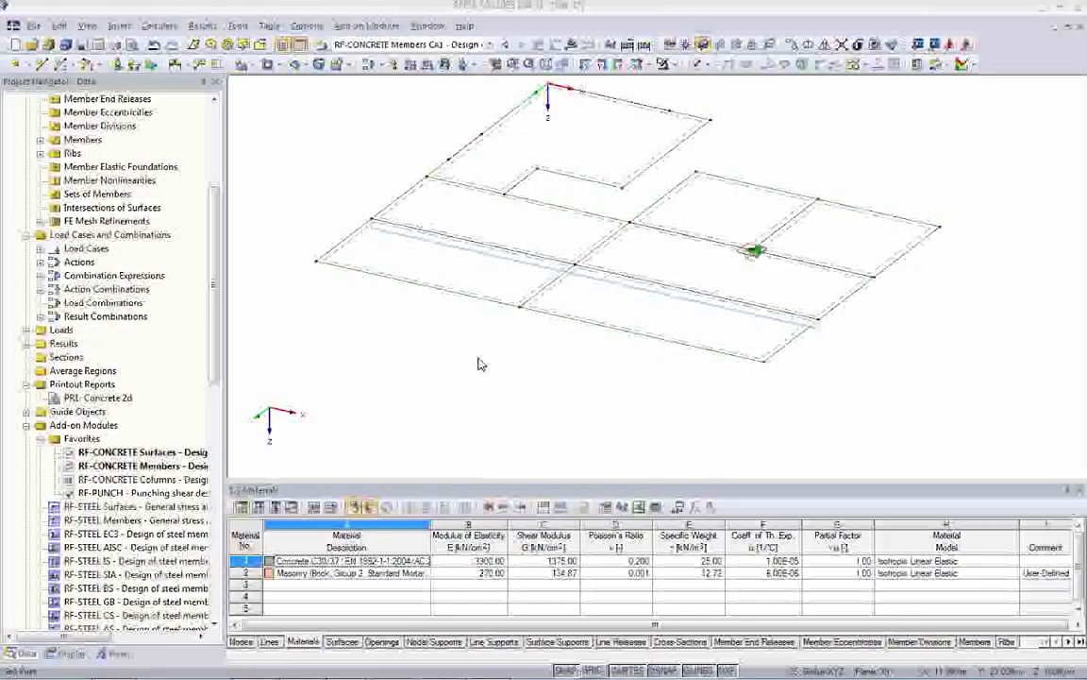
pyautogui.click(489, 44)
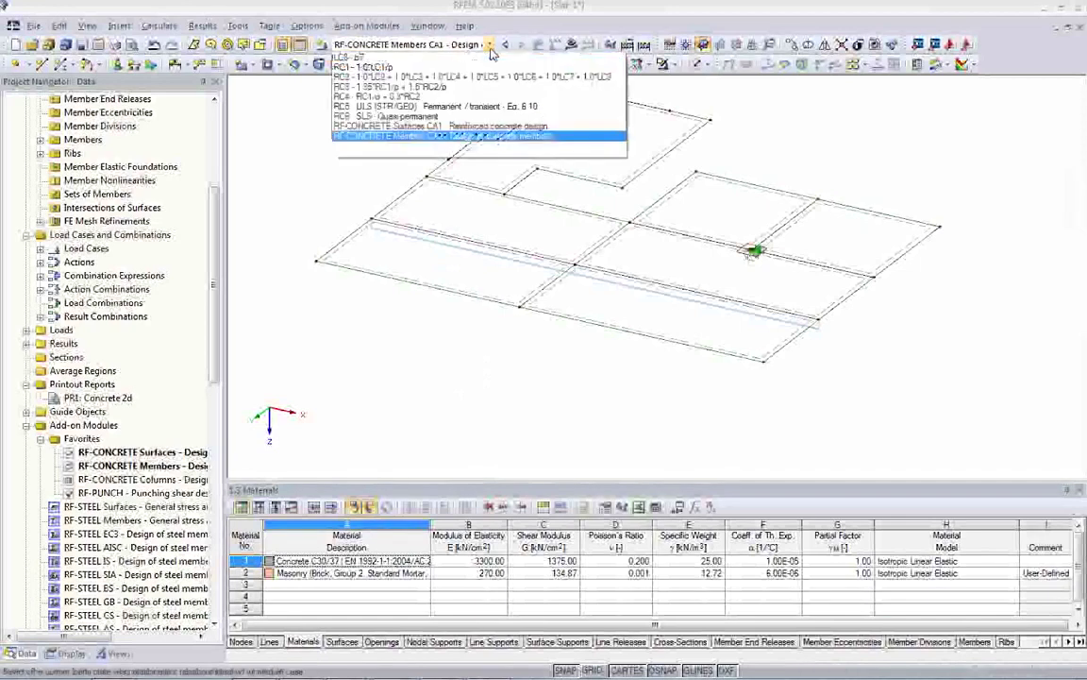
pyautogui.click(439, 195)
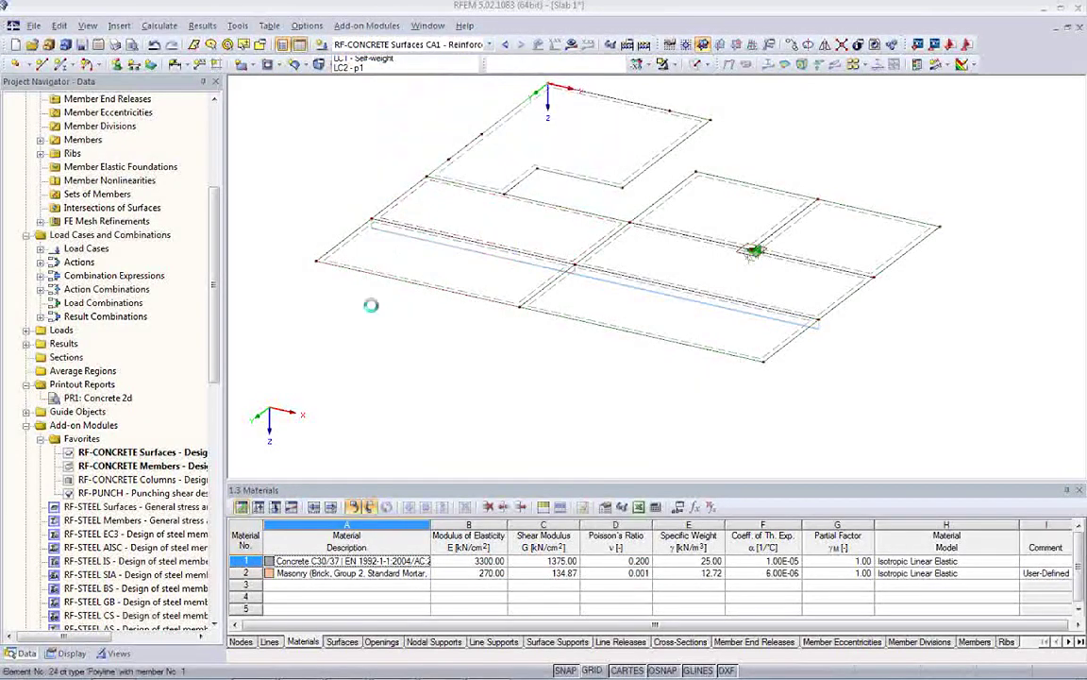
pyautogui.click(573, 45)
pyautogui.click(472, 338)
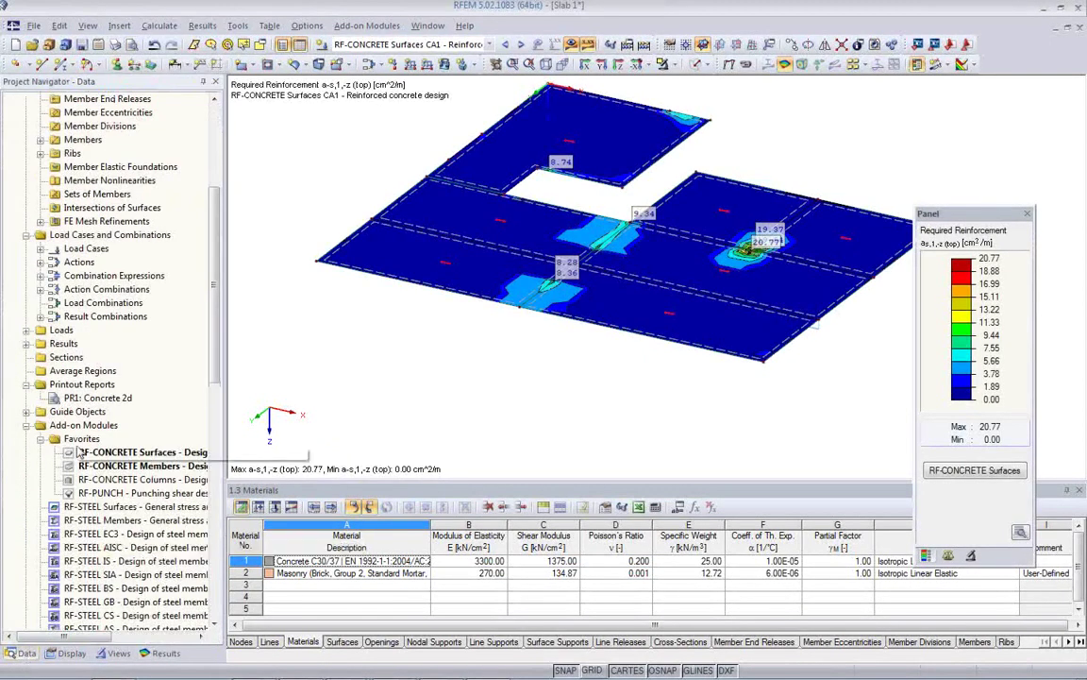
# - Reopen PR1: Concrete 2d, page through its 32 pages of reinforcement plots, and close it
pyautogui.doubleClick(80, 400)
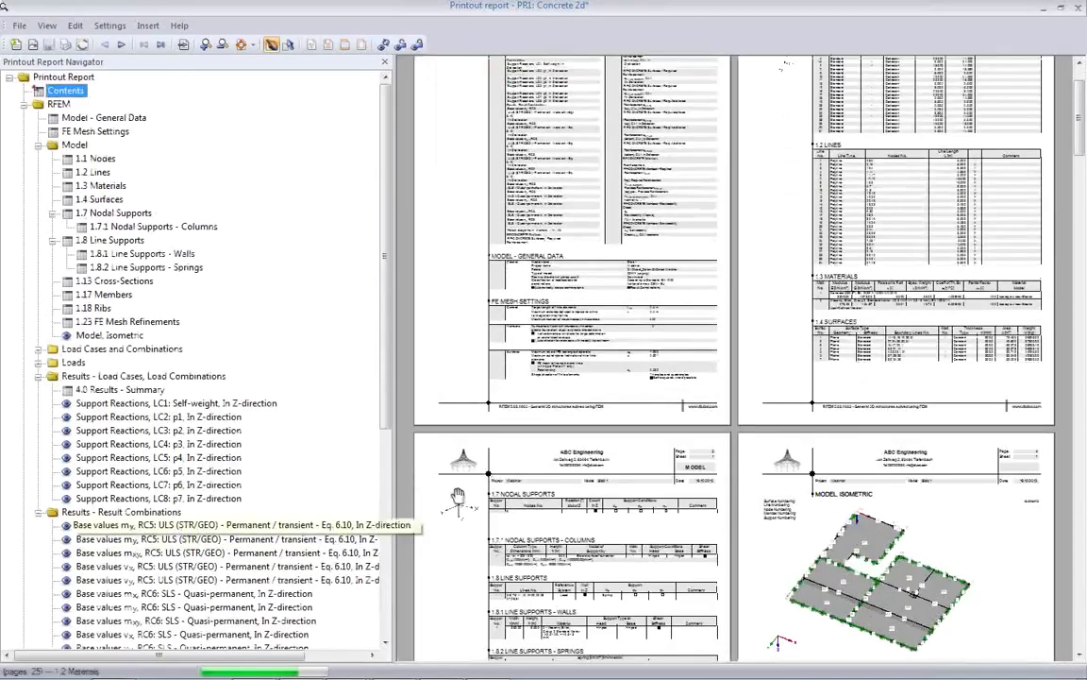
pyautogui.scroll(-10, 440, 510)
pyautogui.scroll(-5, 526, 488)
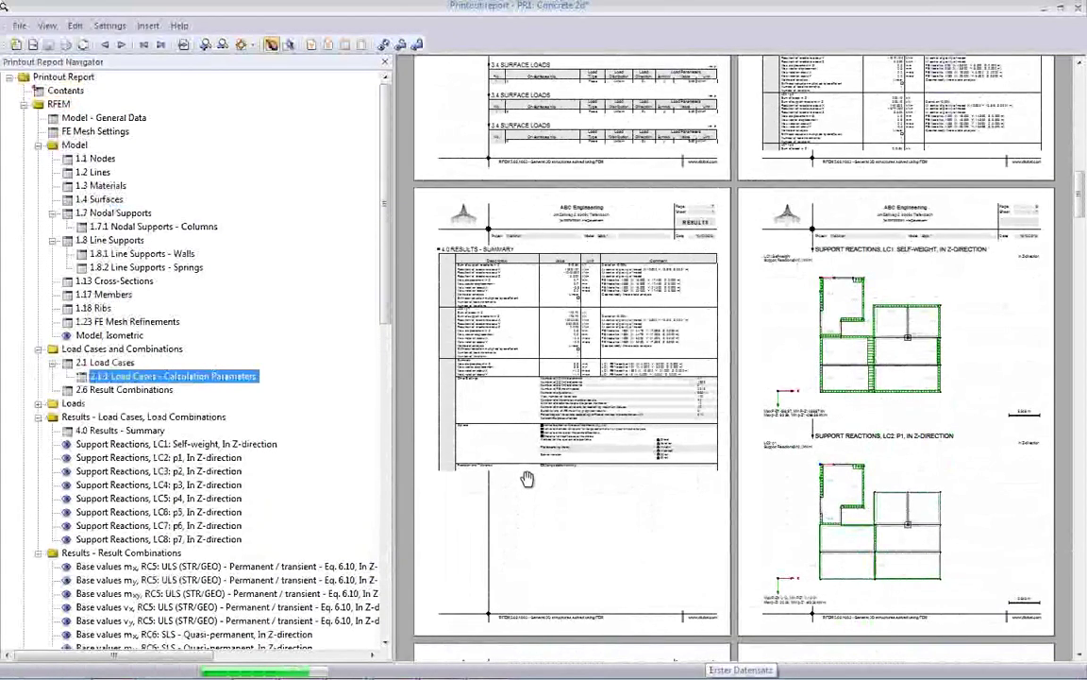
pyautogui.scroll(-5, 527, 477)
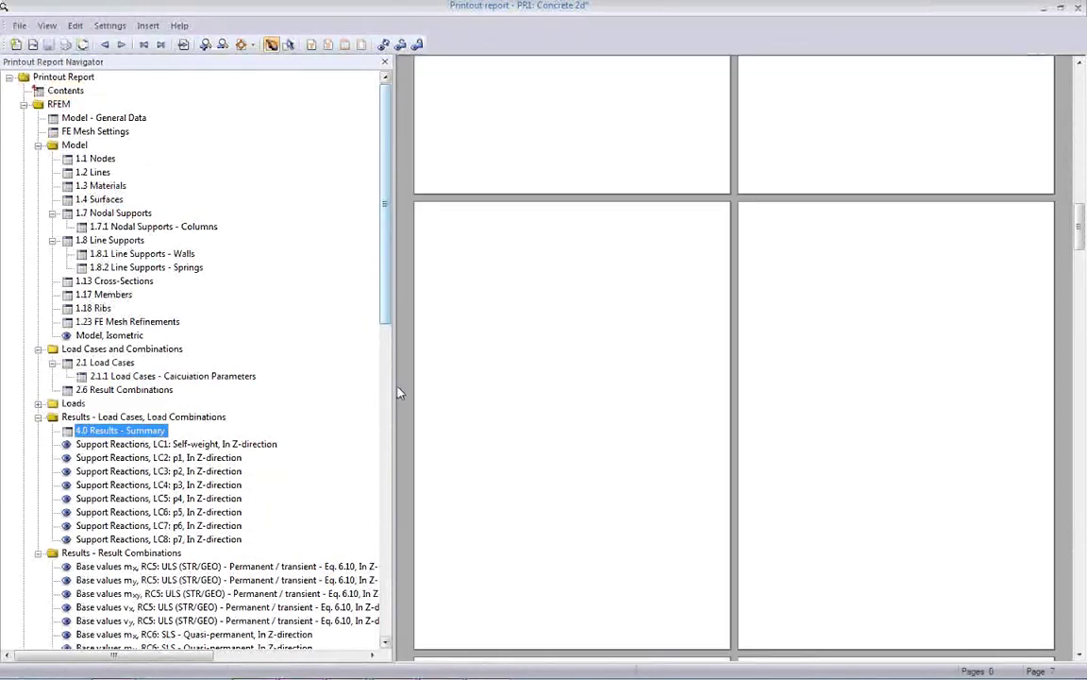
pyautogui.scroll(-5, 348, 252)
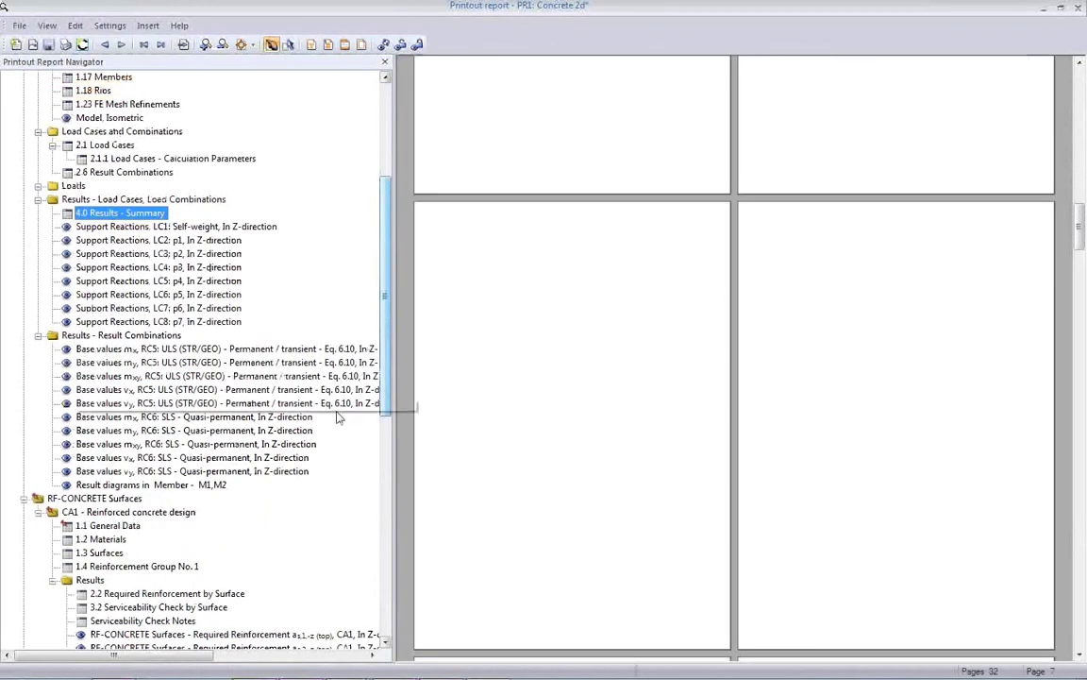
pyautogui.scroll(-5, 492, 506)
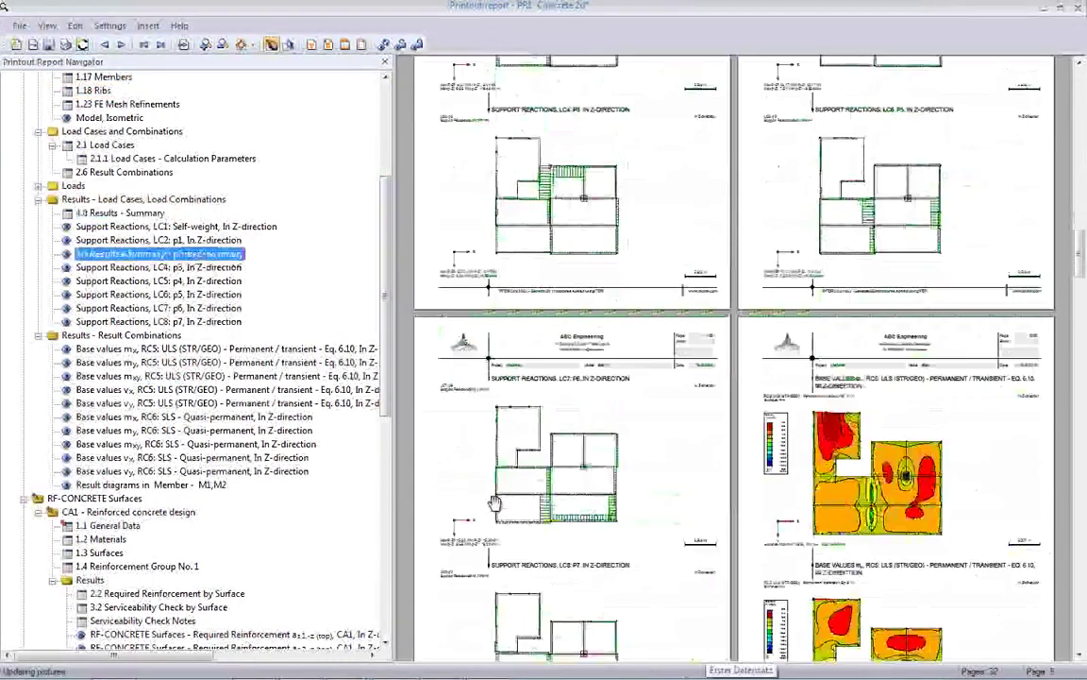
pyautogui.scroll(-10, 515, 498)
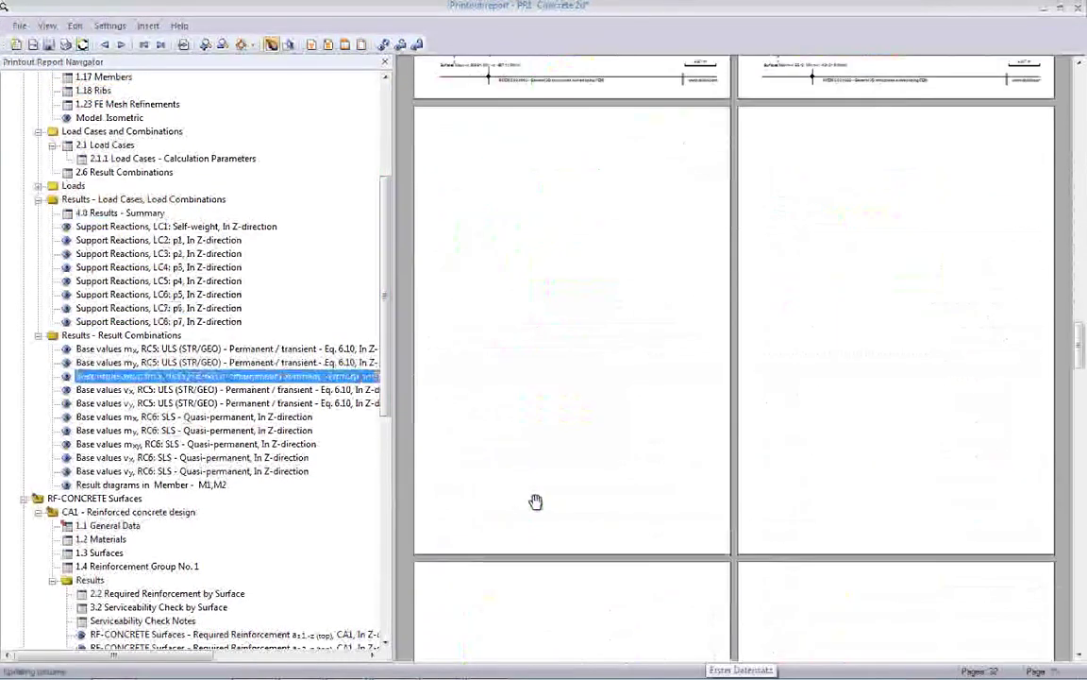
pyautogui.scroll(-10, 534, 500)
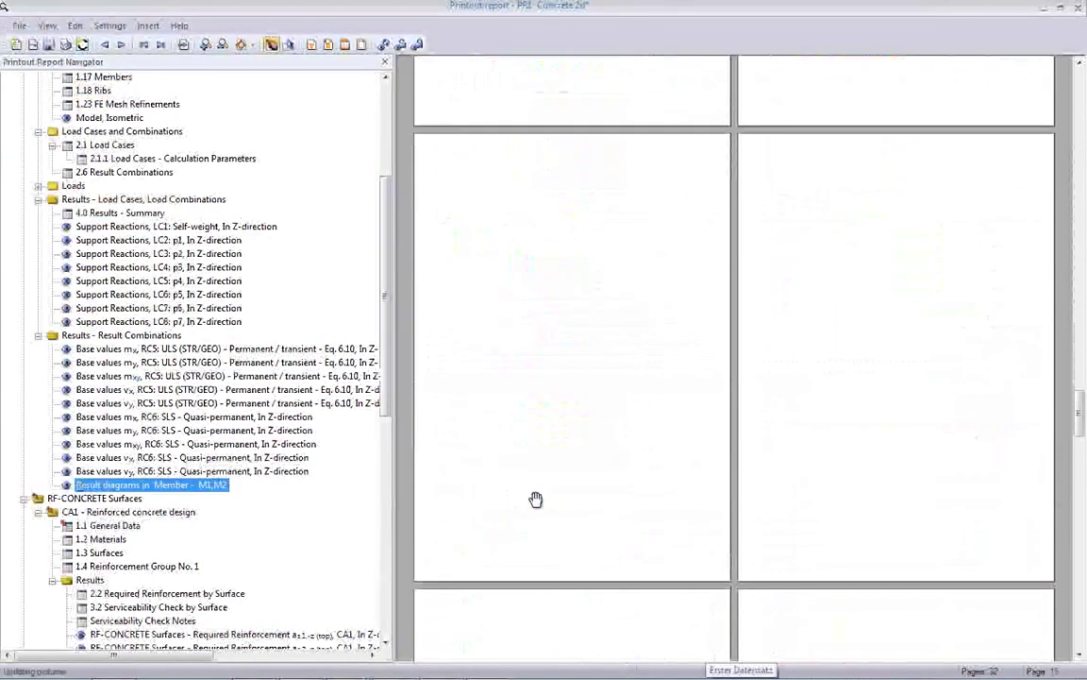
pyautogui.scroll(-4, 536, 499)
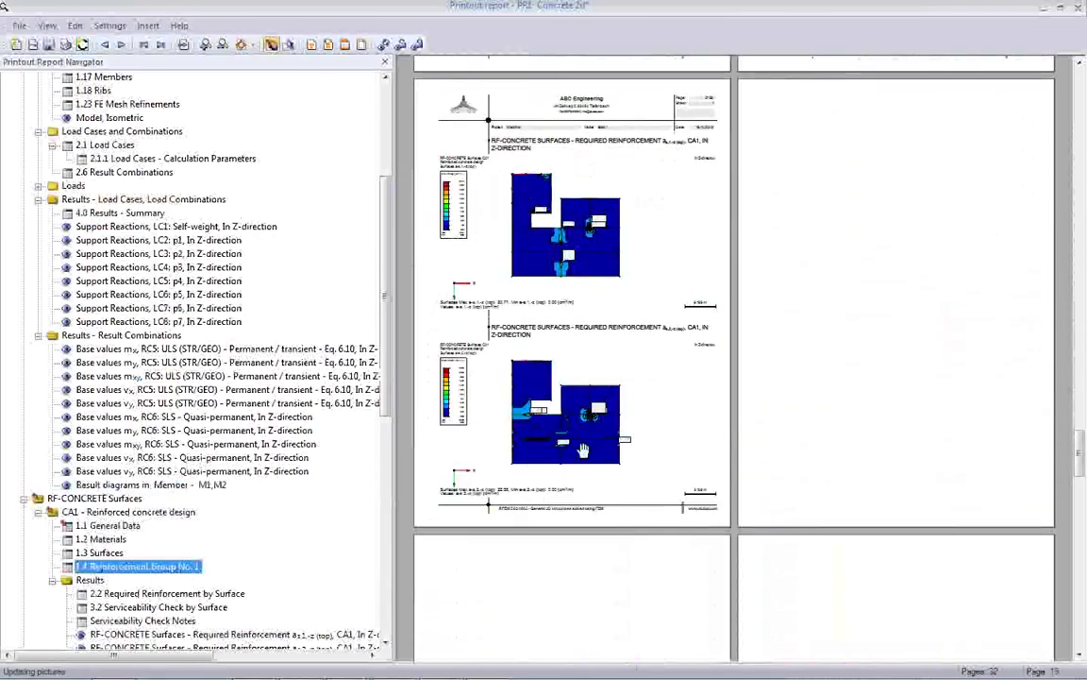
pyautogui.scroll(-2, 769, 508)
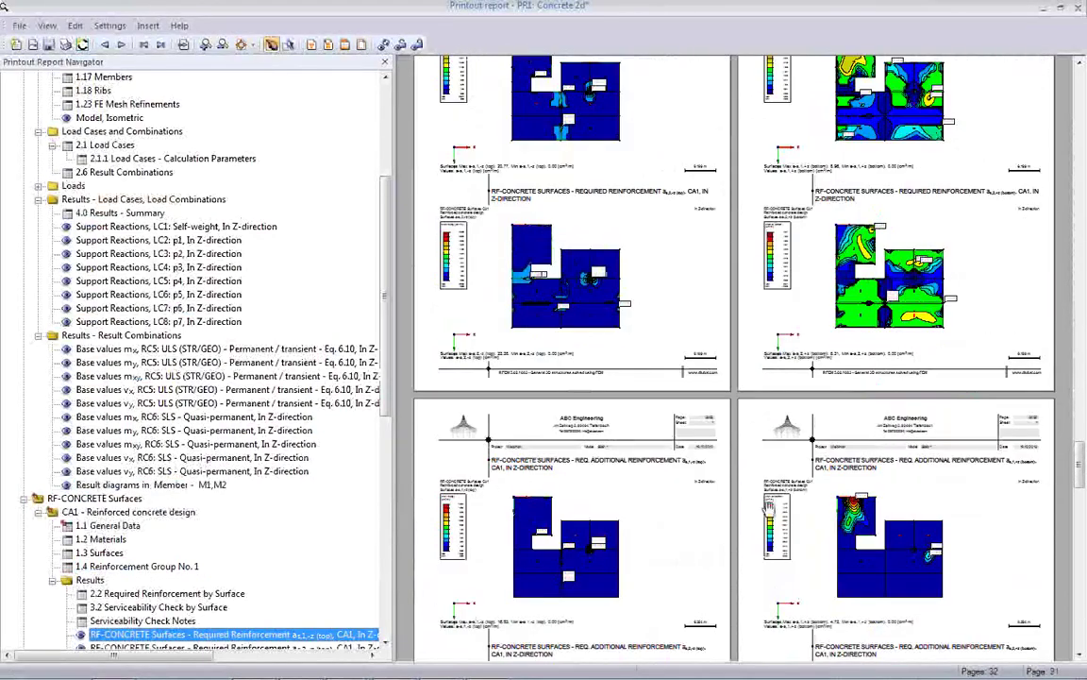
pyautogui.scroll(-6, 729, 530)
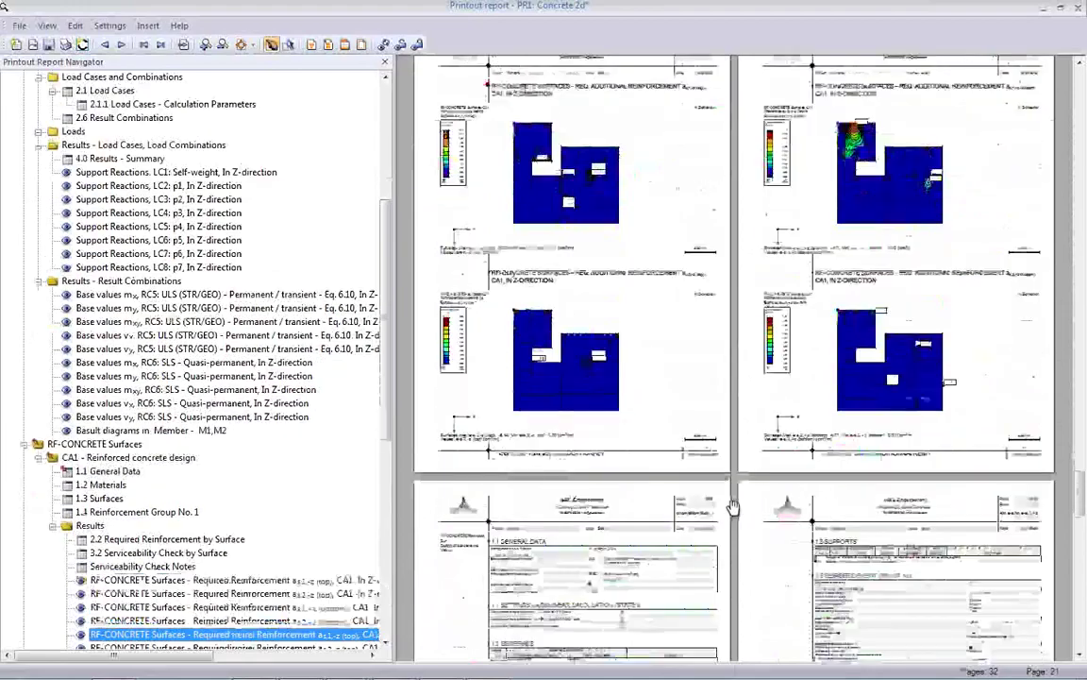
pyautogui.scroll(-10, 796, 471)
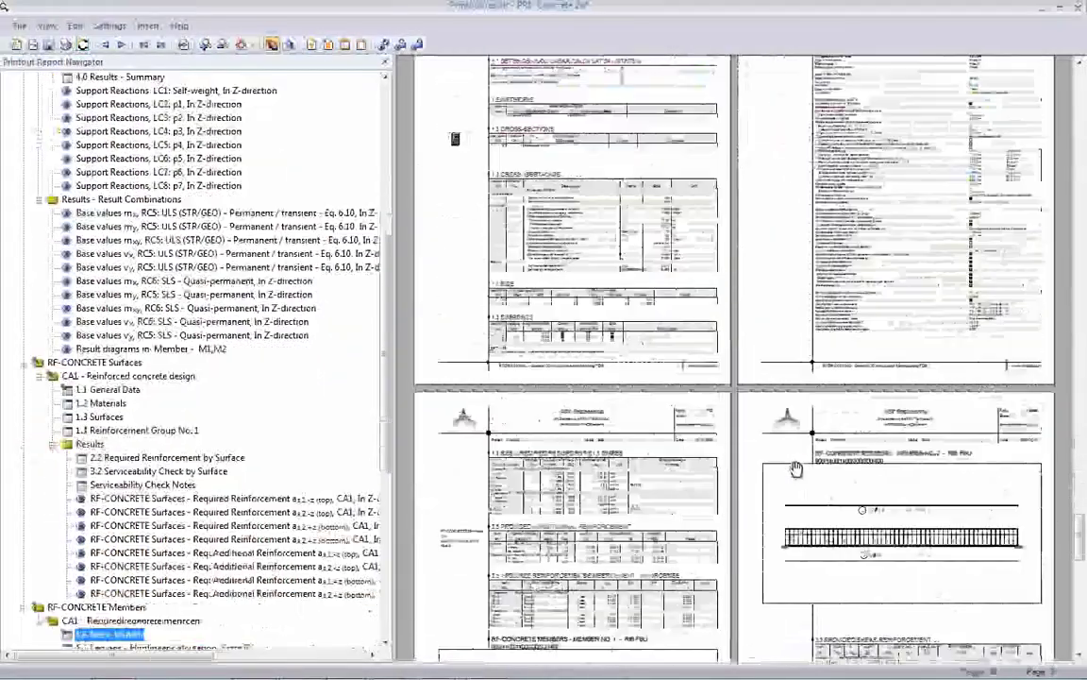
pyautogui.scroll(-10, 797, 466)
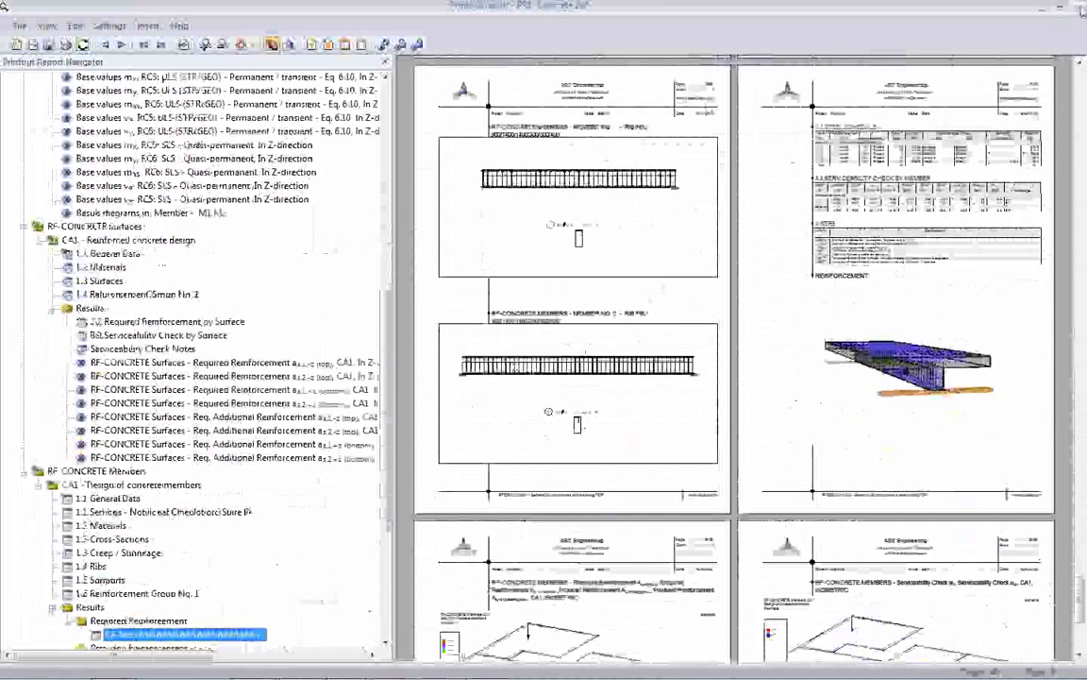
pyautogui.click(1076, 8)
pyautogui.press('Escape')
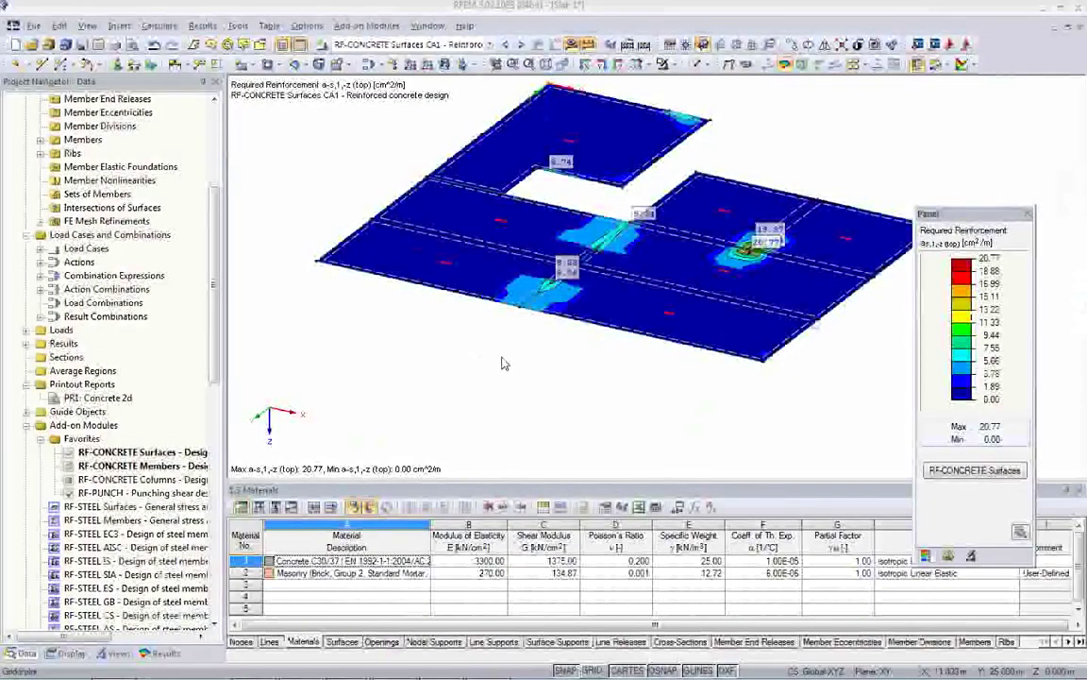
# - Tilt the slab toward a top-down view and hide the reinforcement result contours
pyautogui.keyDown('ctrl'); pyautogui.moveTo(503, 378); pyautogui.dragTo(472, 439, button='middle'); pyautogui.keyUp('ctrl')
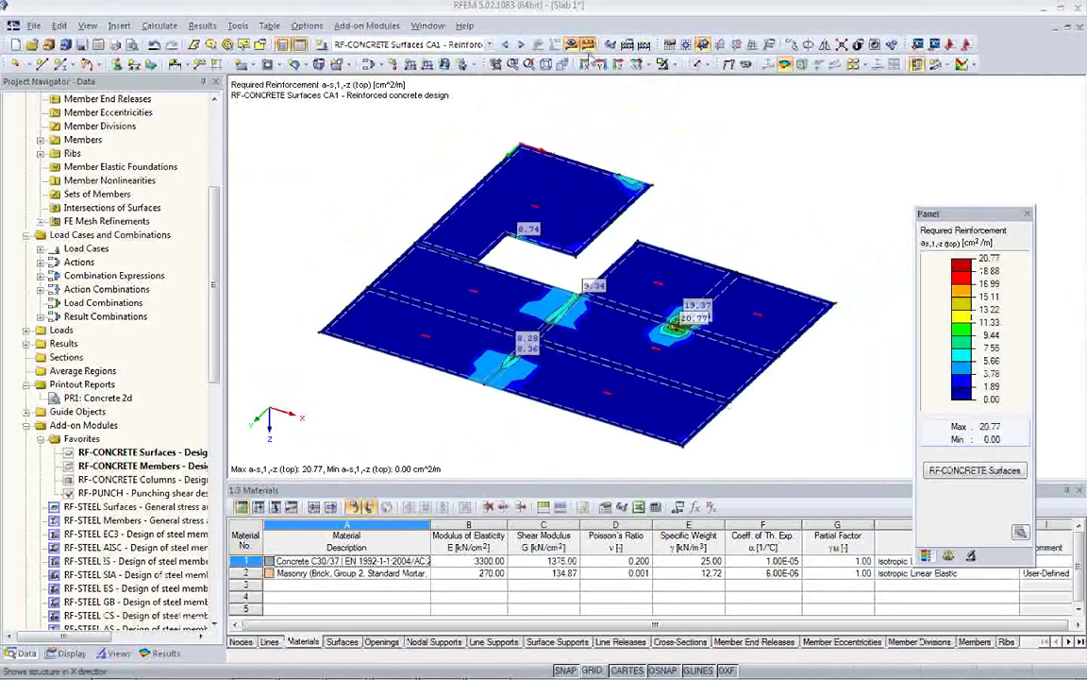
pyautogui.click(514, 45)
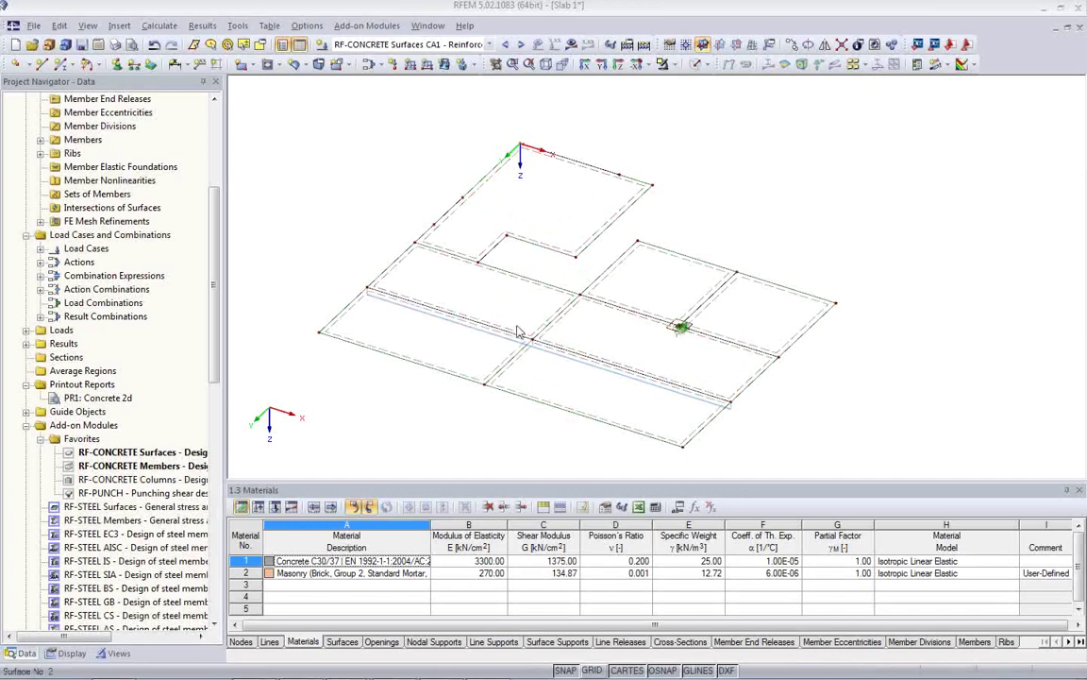
# - Enable deflection analysis with RF-CONCRETE Deflect in the CA1 serviceability settings and close the module
pyautogui.click(620, 66)
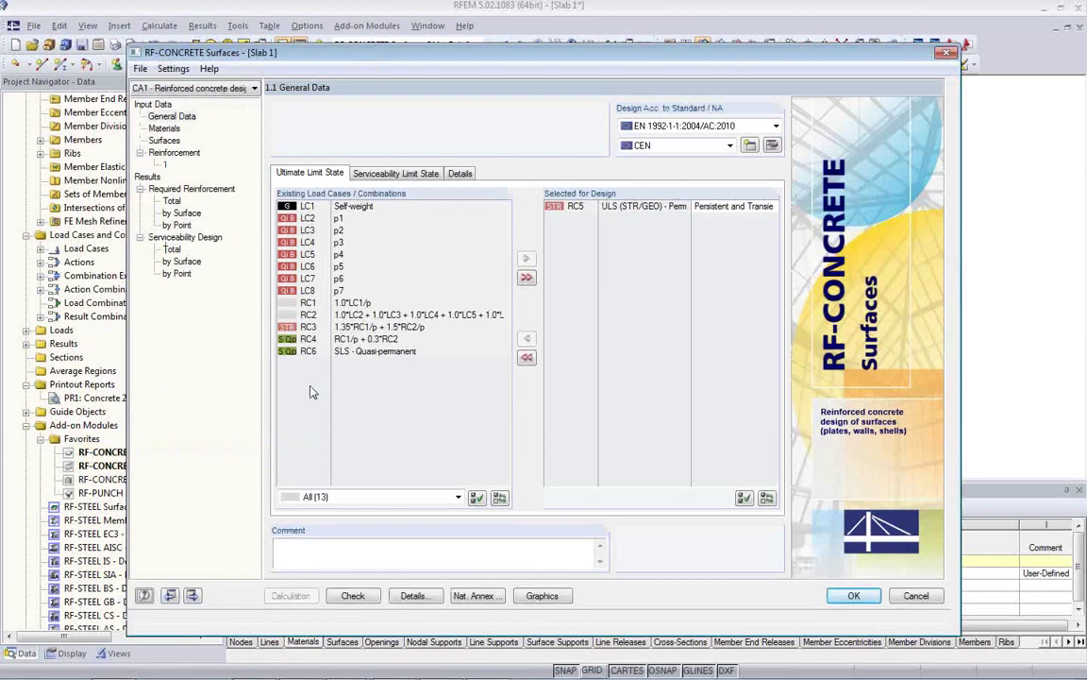
pyautogui.click(396, 174)
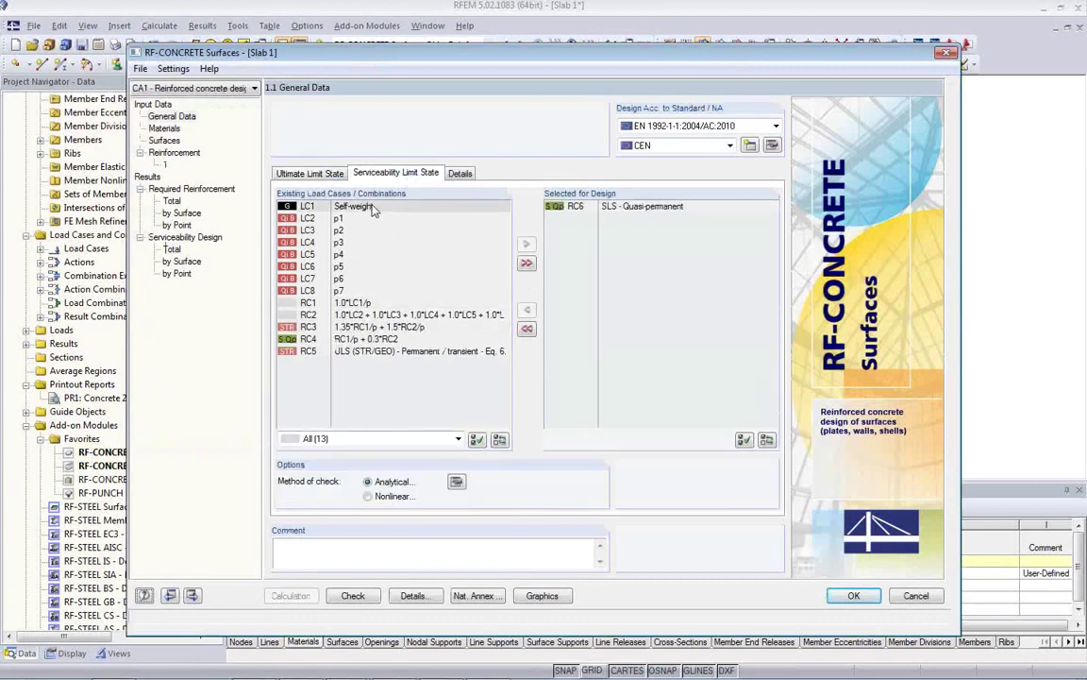
pyautogui.click(457, 483)
pyautogui.click(305, 331)
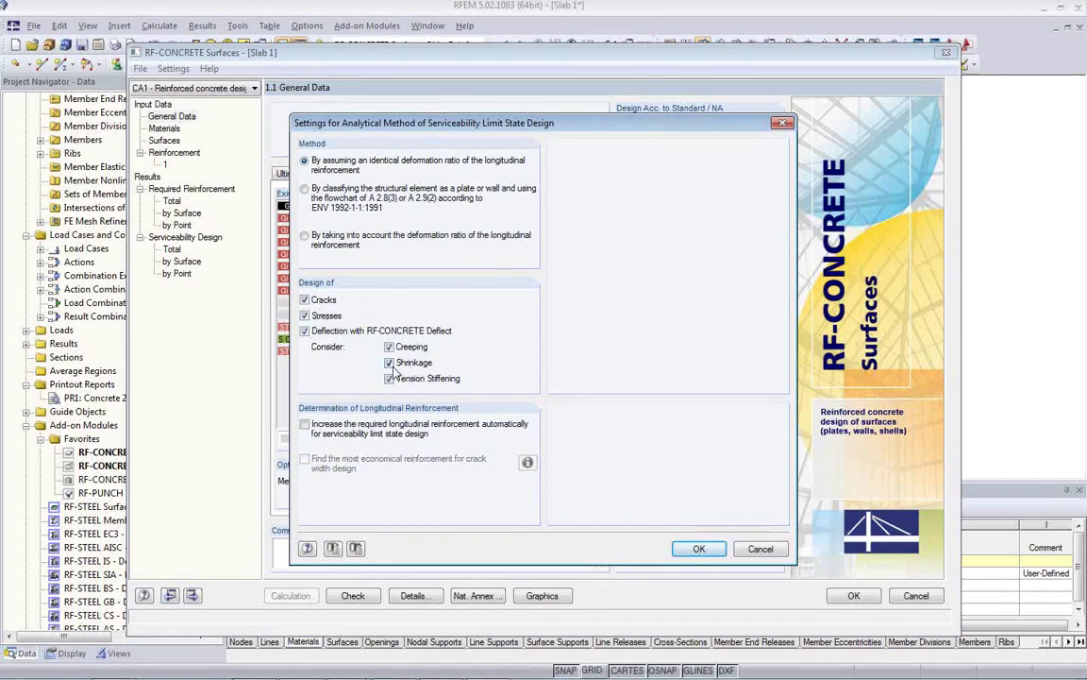
pyautogui.click(698, 551)
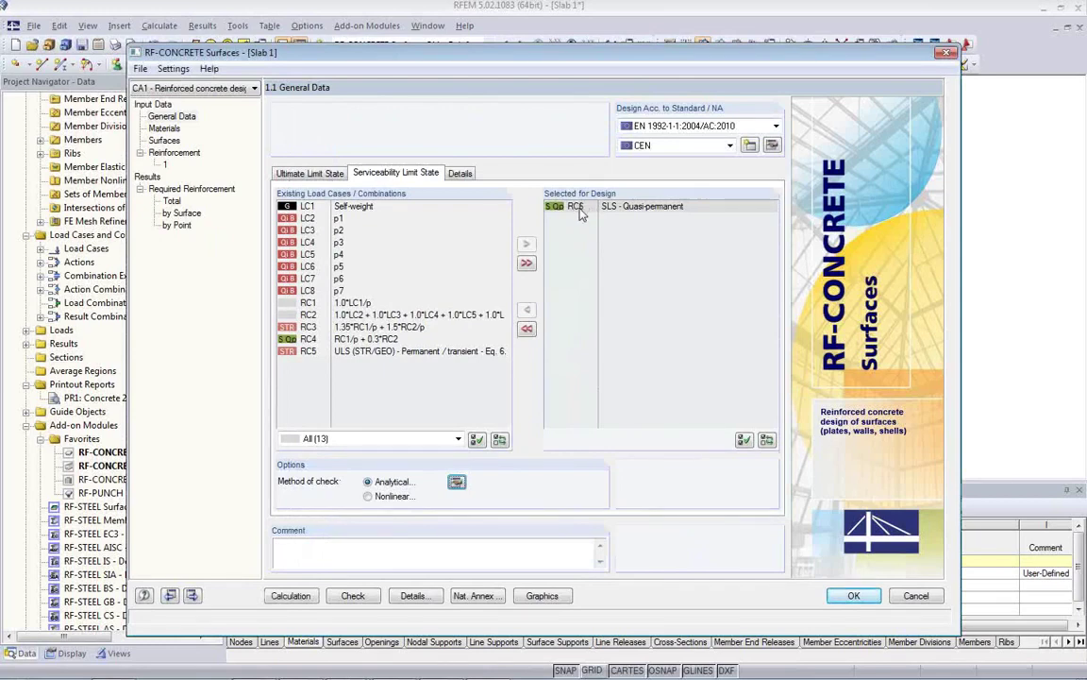
pyautogui.click(853, 596)
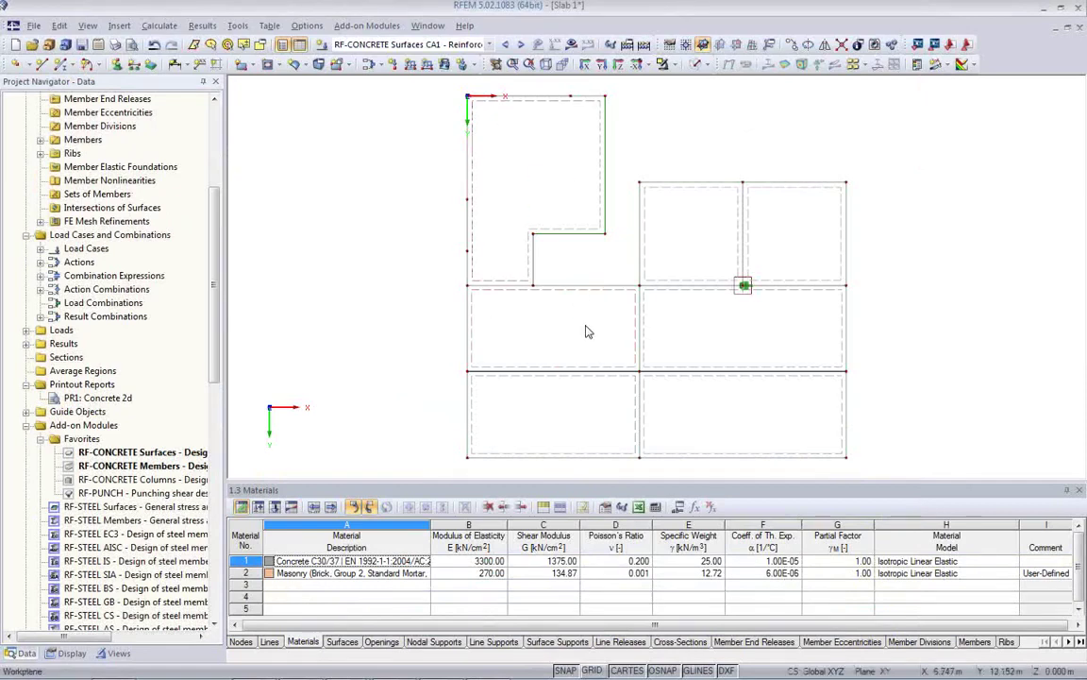
# - Display RC6 global deformation contours with values on the slab in a tilted 3-D view
pyautogui.moveTo(530, 299); pyautogui.dragTo(501, 305, button='middle')
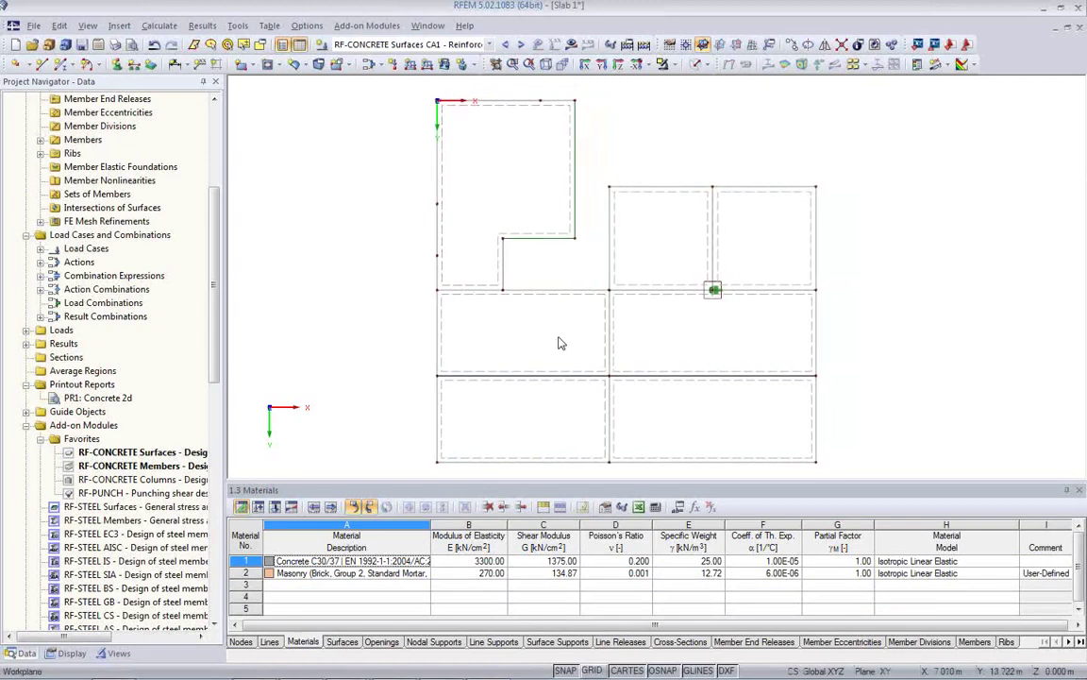
pyautogui.click(489, 44)
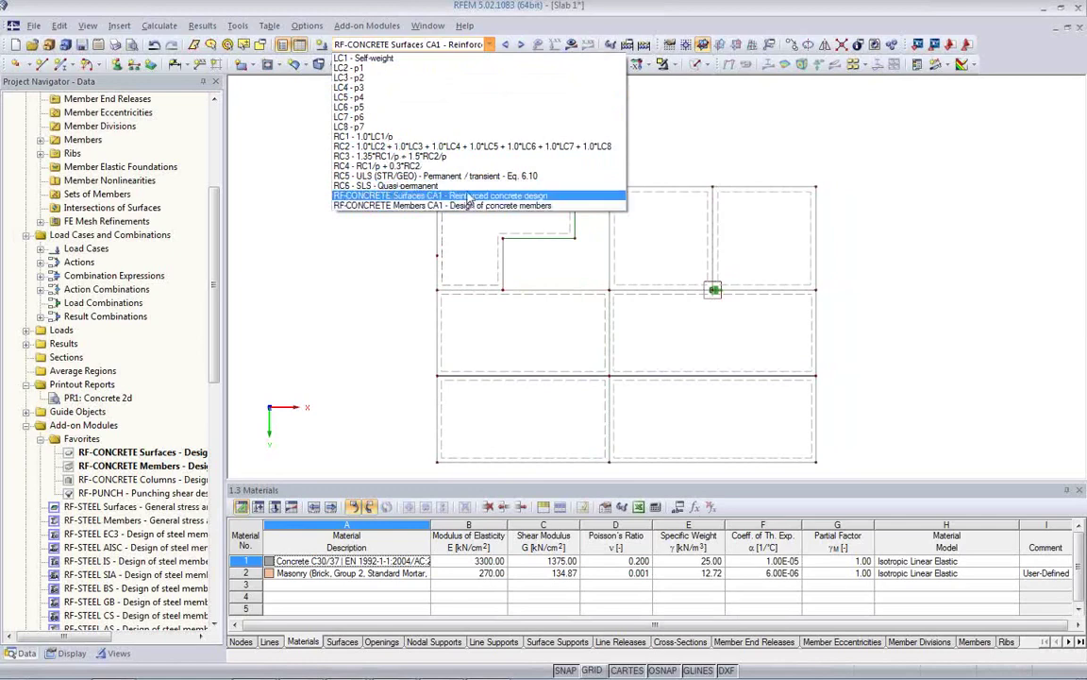
pyautogui.click(467, 186)
pyautogui.click(571, 45)
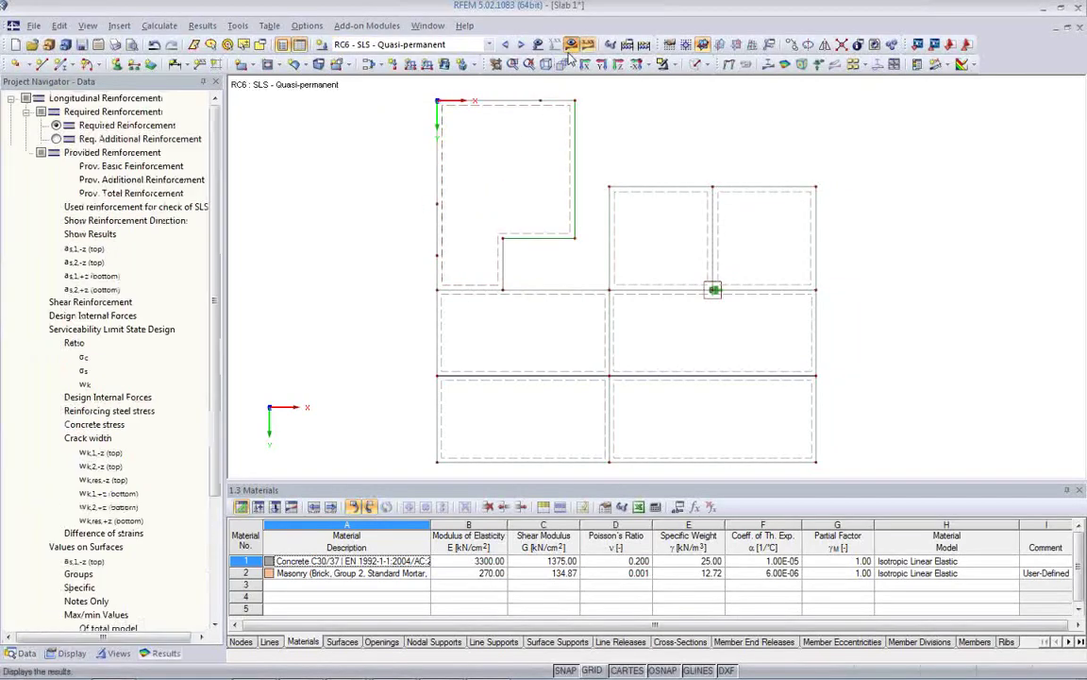
pyautogui.click(729, 64)
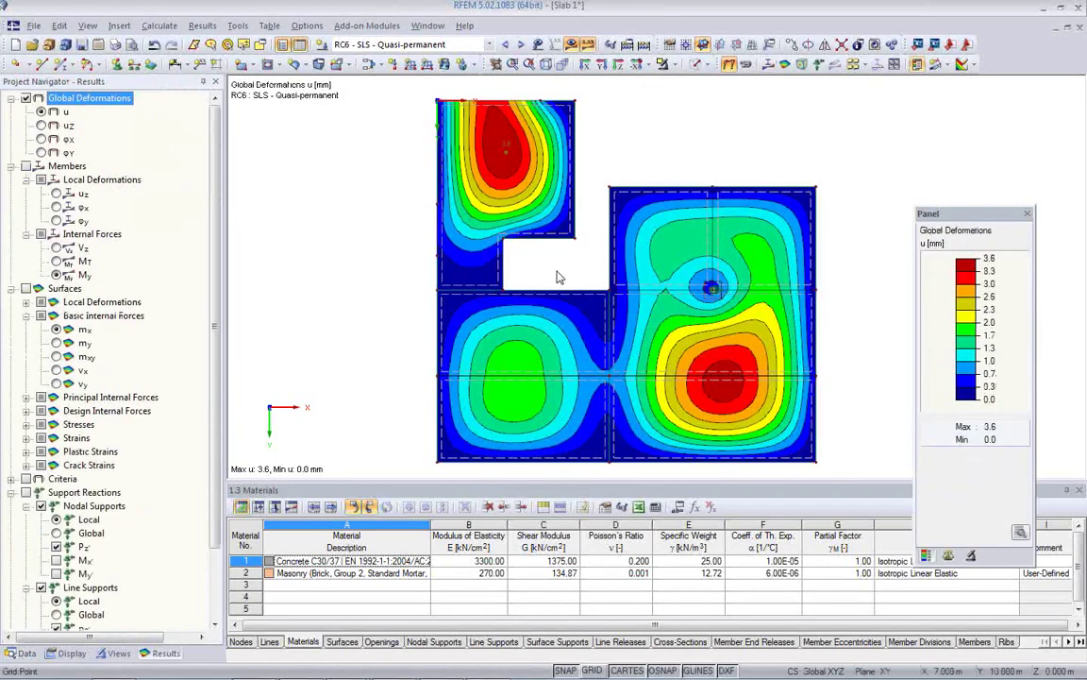
pyautogui.moveTo(561, 273); pyautogui.dragTo(520, 281, button='middle')
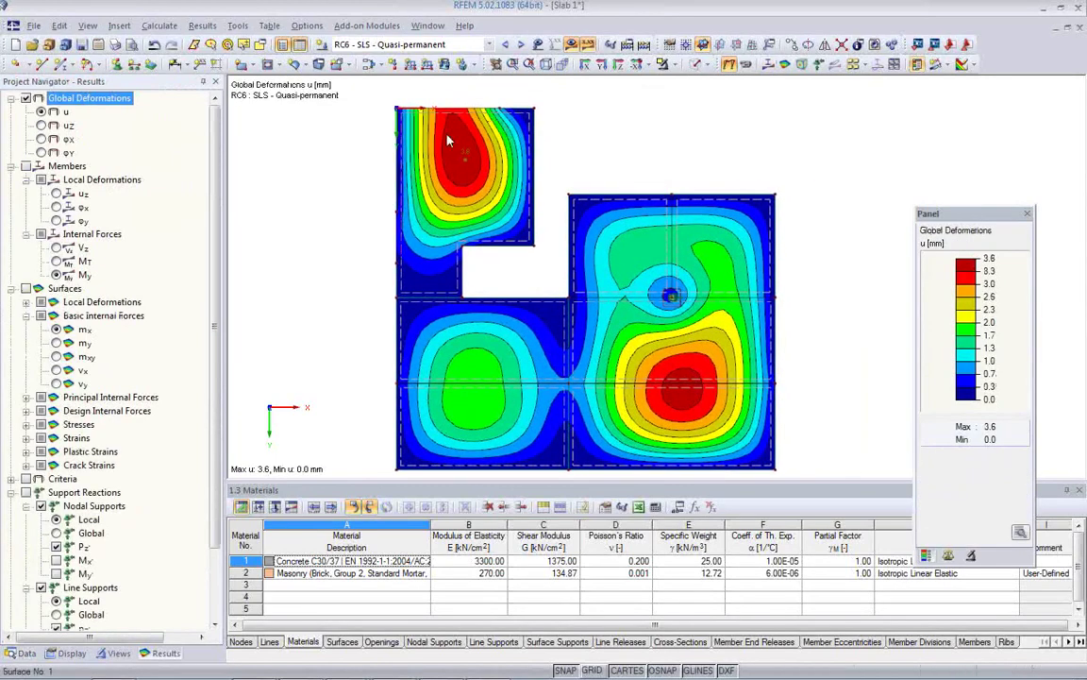
pyautogui.keyDown('ctrl'); pyautogui.moveTo(510, 363); pyautogui.dragTo(507, 174, button='middle'); pyautogui.keyUp('ctrl')
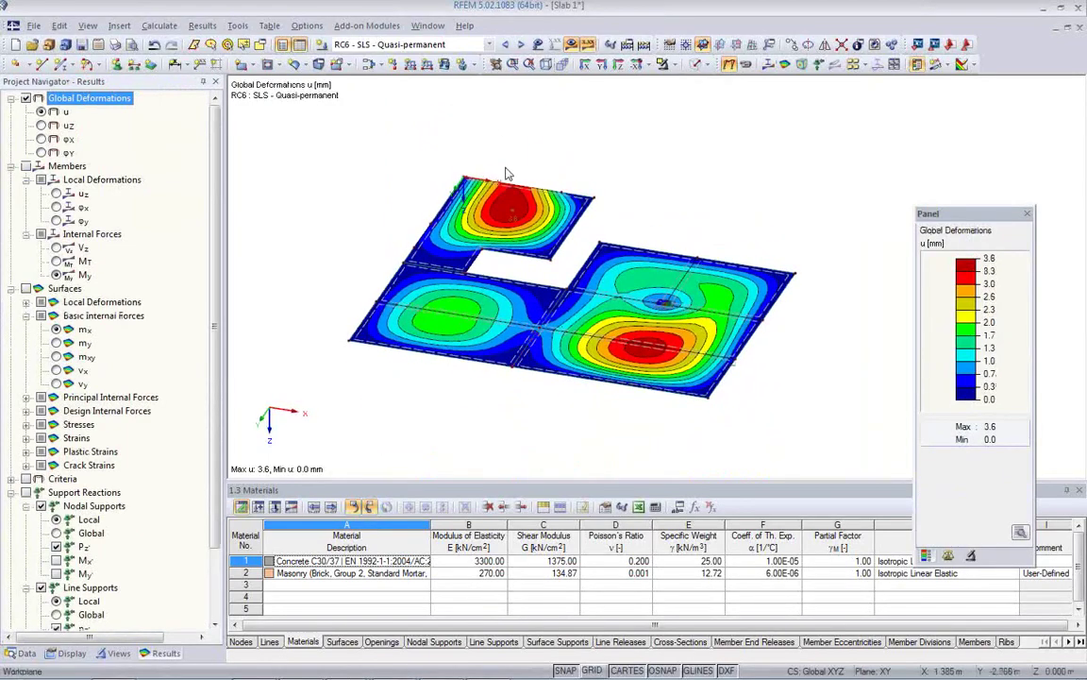
pyautogui.click(852, 66)
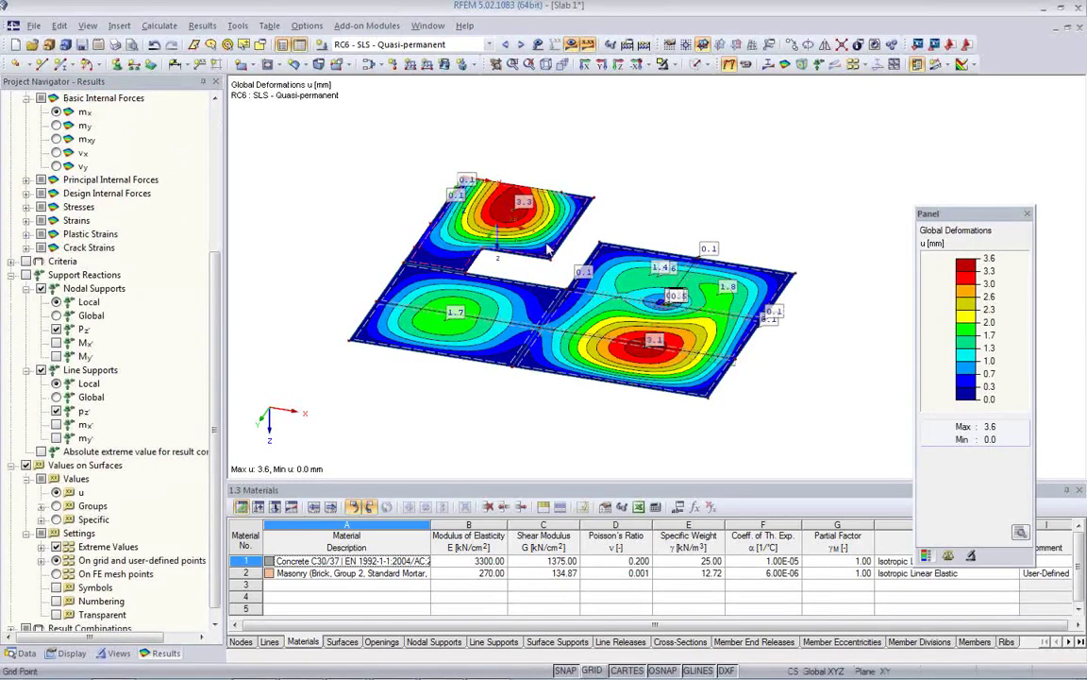
pyautogui.scroll(2, 491, 241)
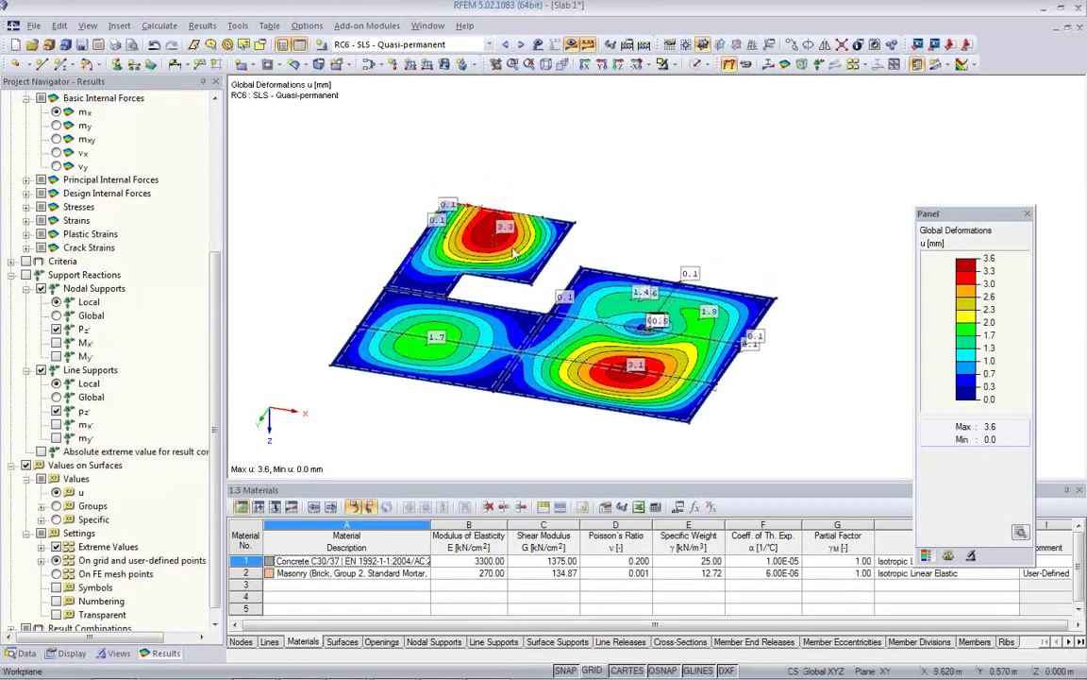
pyautogui.scroll(-1, 487, 257)
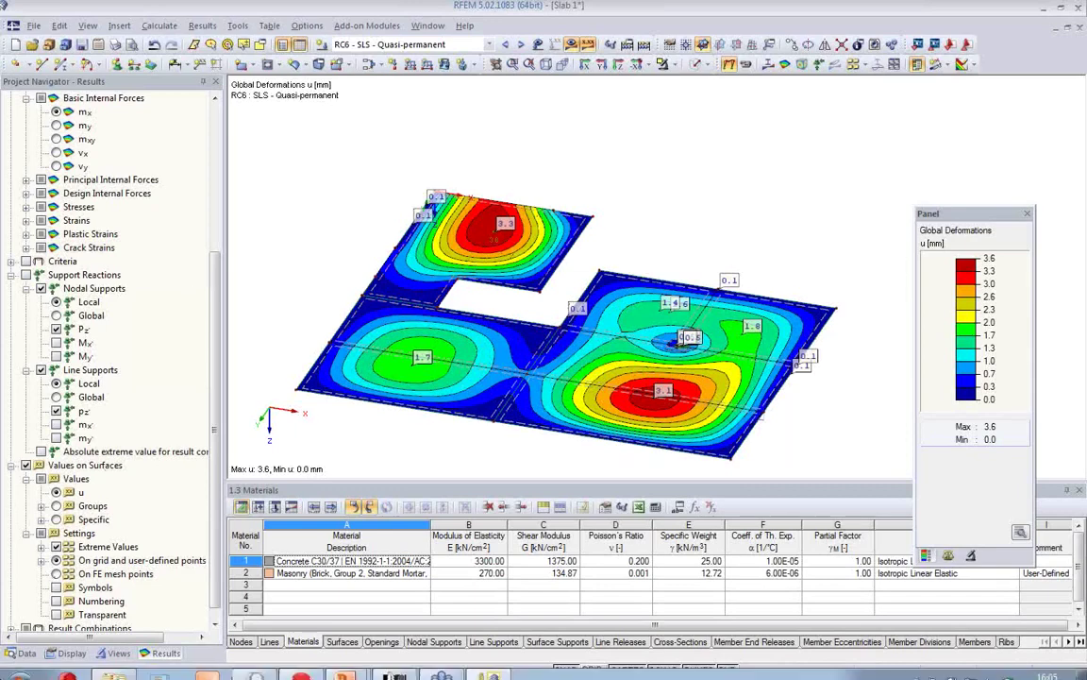
# - Switch the deformation display to LC1 Self-weight and then to LC2 - p1
pyautogui.click(483, 45)
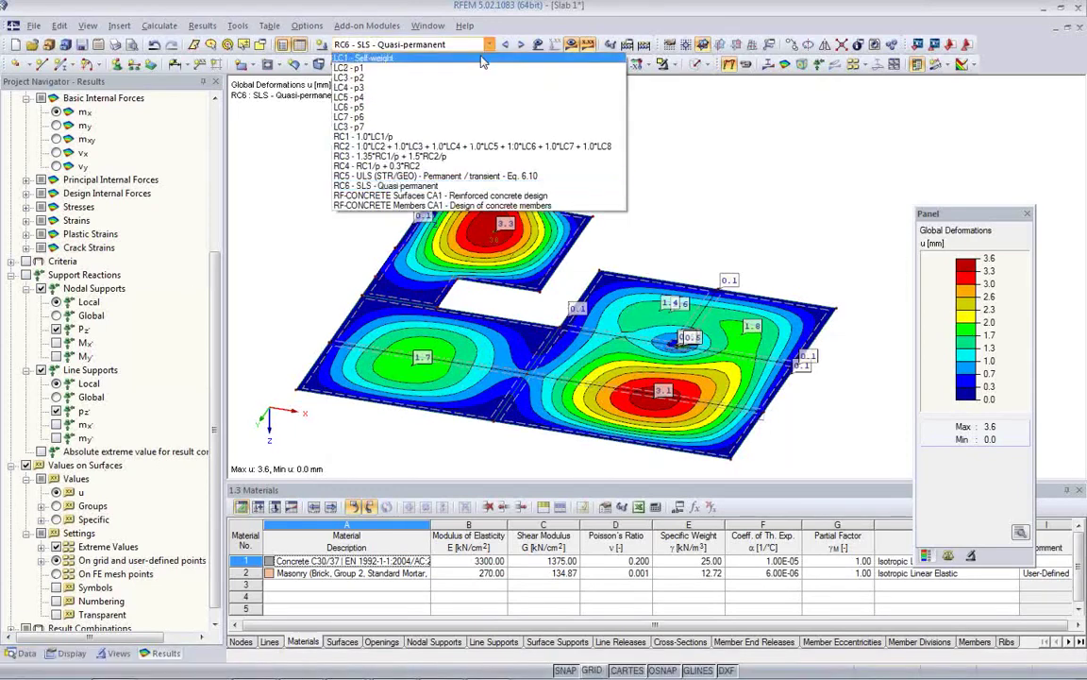
pyautogui.click(444, 59)
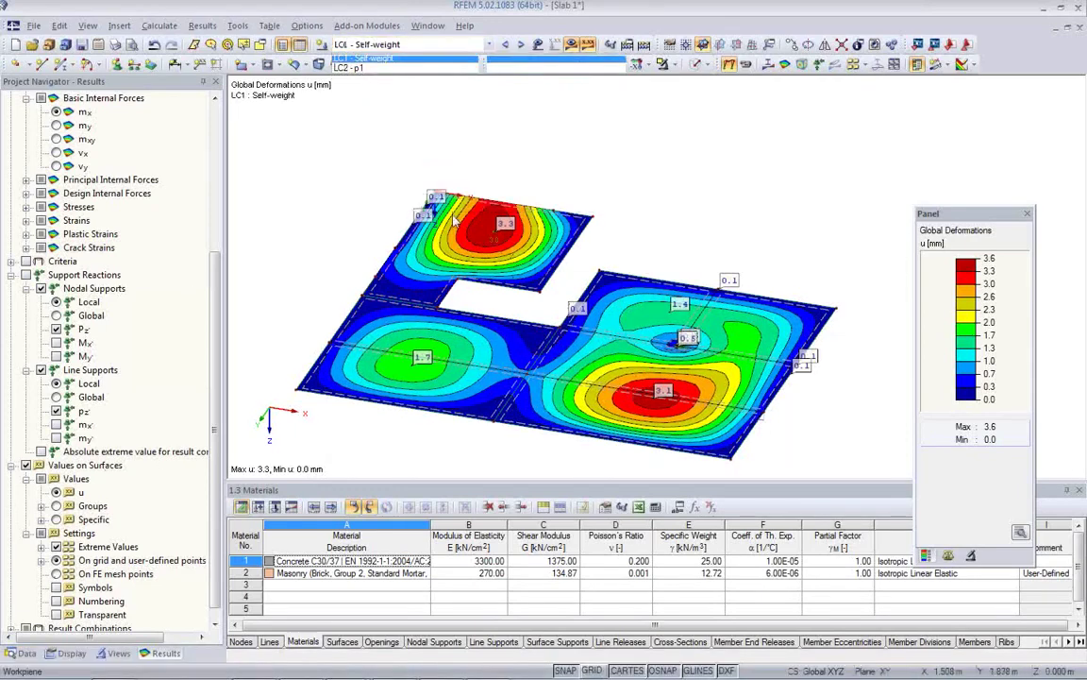
pyautogui.click(520, 44)
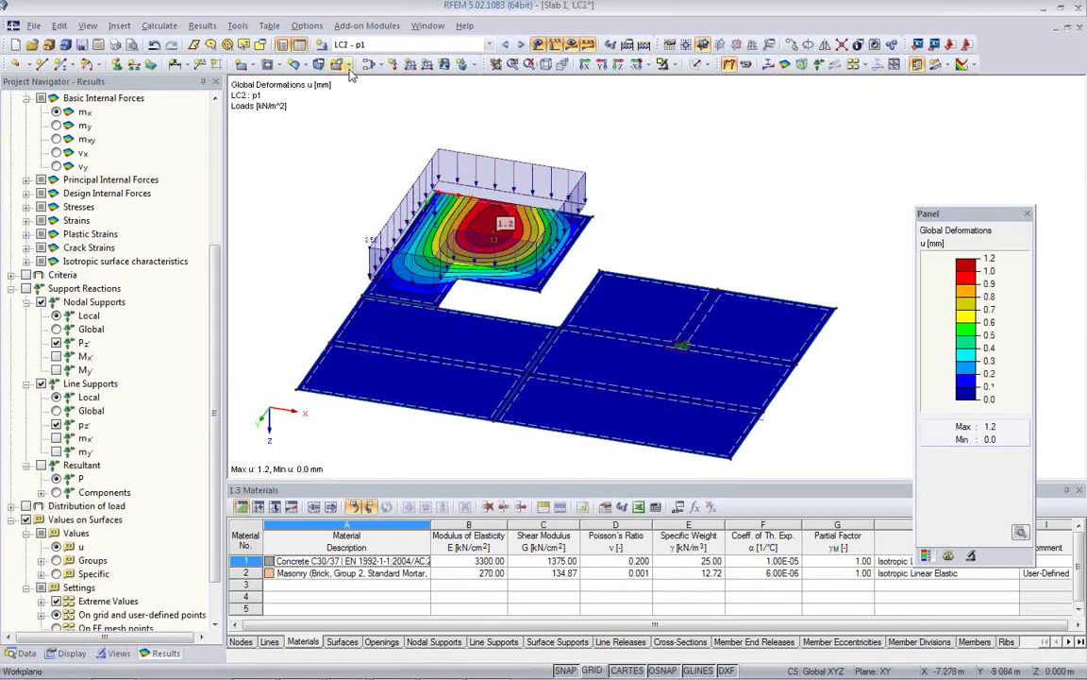
pyautogui.click(20, 652)
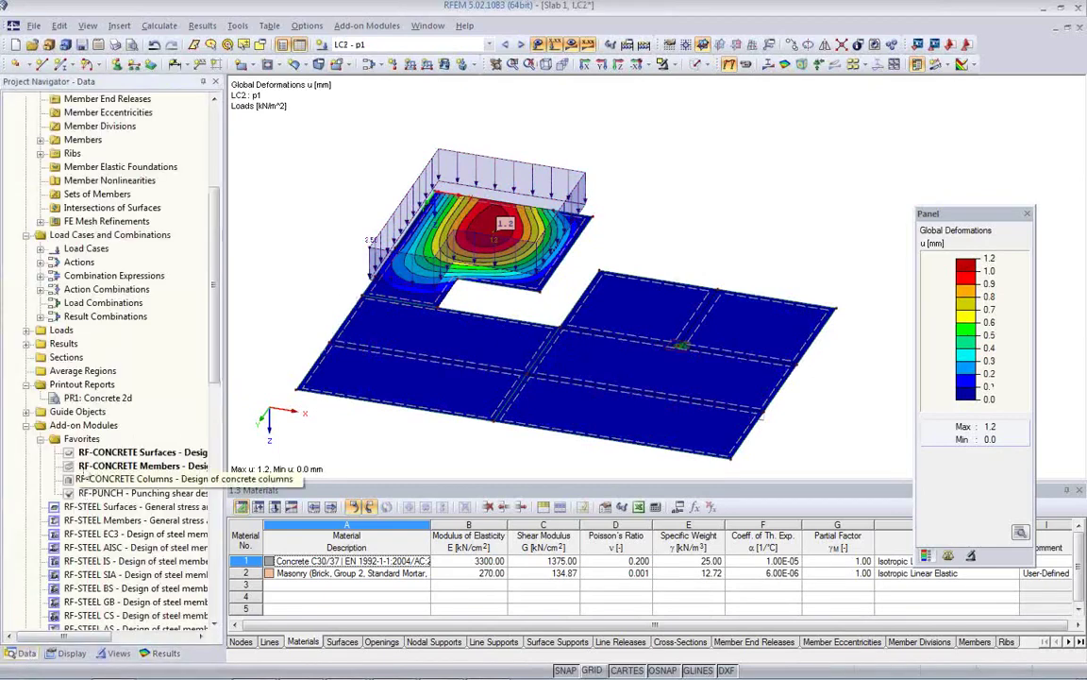
# - Create a new load combination CO1 containing LC1 Self-weight and LC2 p1
pyautogui.click(82, 303)
pyautogui.rightClick(82, 308)
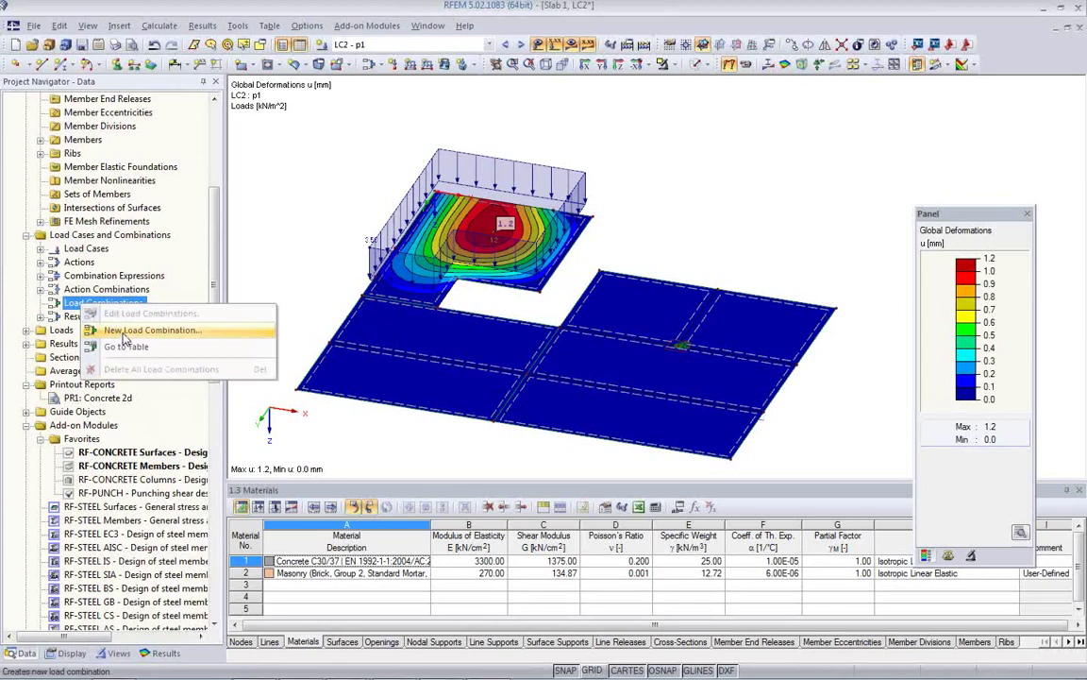
pyautogui.click(122, 334)
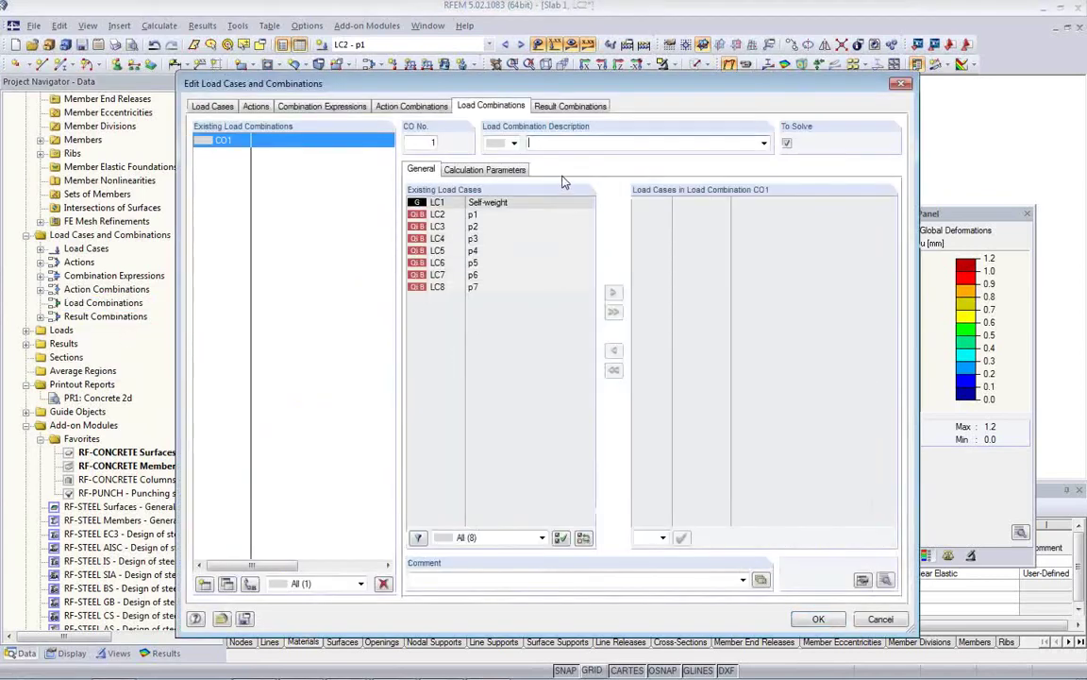
pyautogui.doubleClick(476, 203)
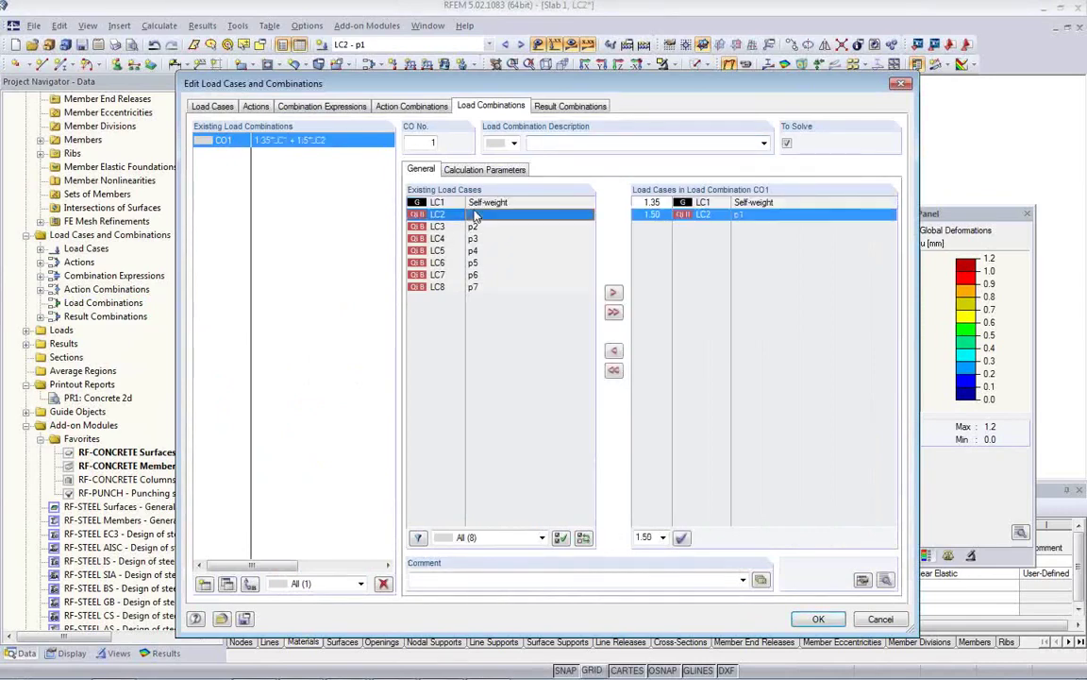
pyautogui.doubleClick(477, 215)
pyautogui.click(863, 580)
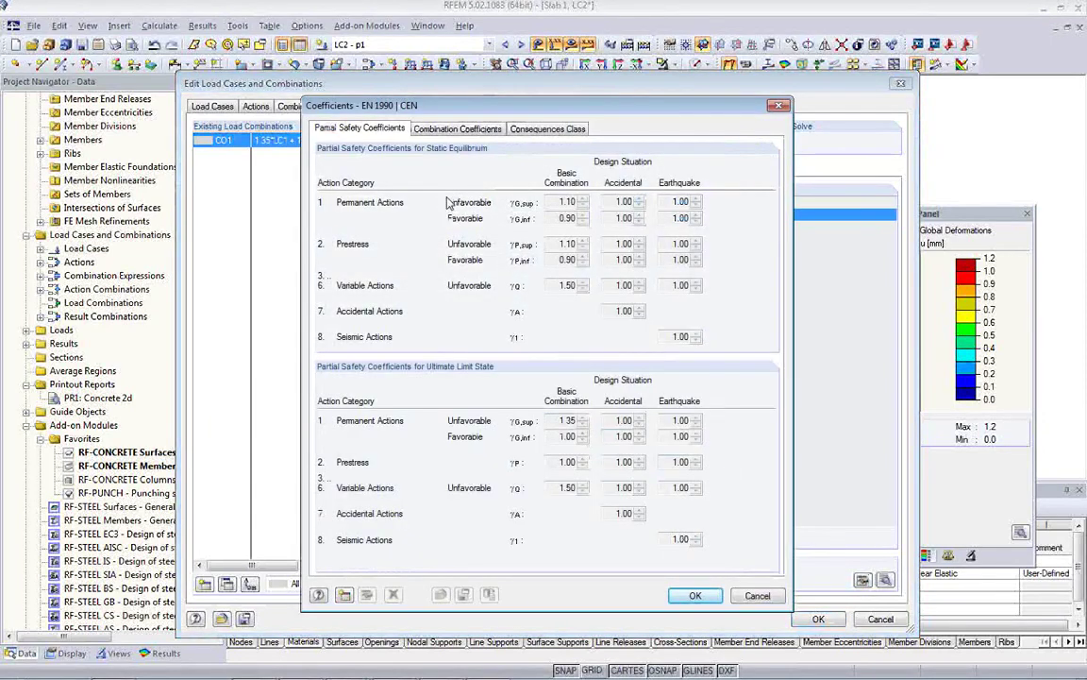
pyautogui.click(755, 595)
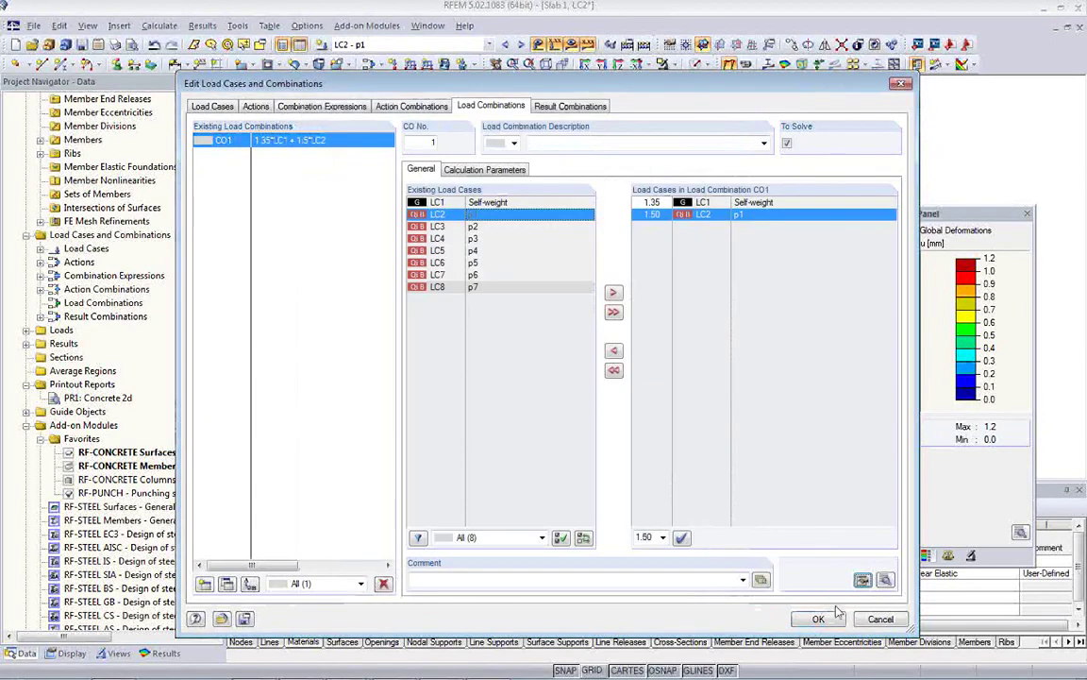
# - Edit the CO1 formula to 1.0*LC1 + 0.3*LC2 and save the combination
pyautogui.click(886, 580)
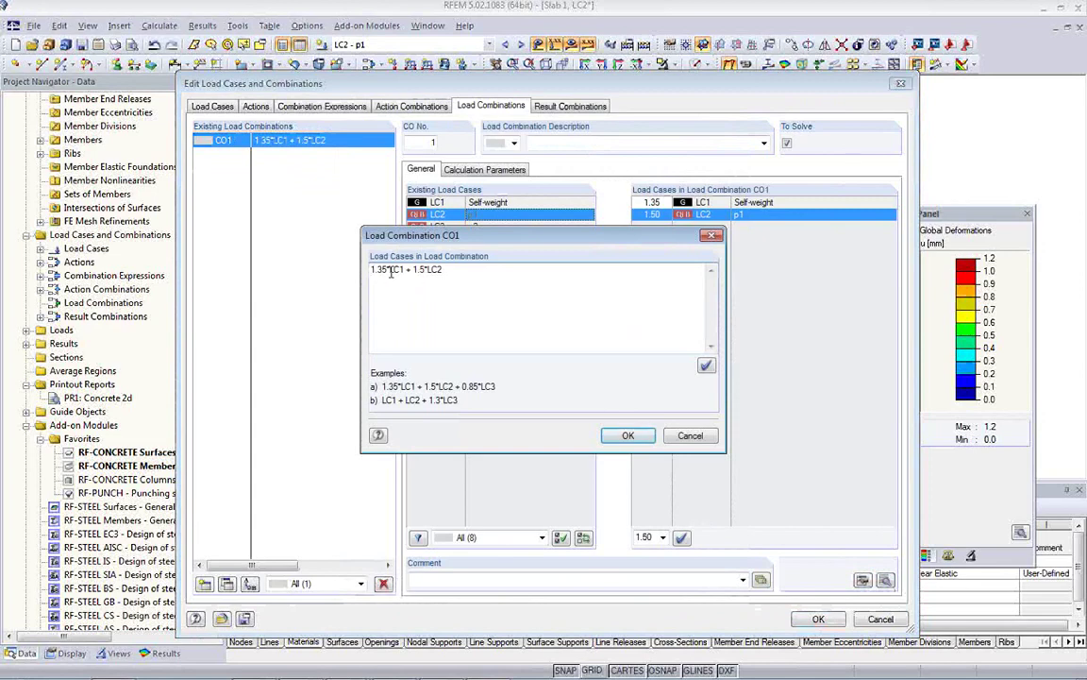
pyautogui.press('Delete')
pyautogui.press('Delete')
pyautogui.press('Delete')
pyautogui.press('Delete')
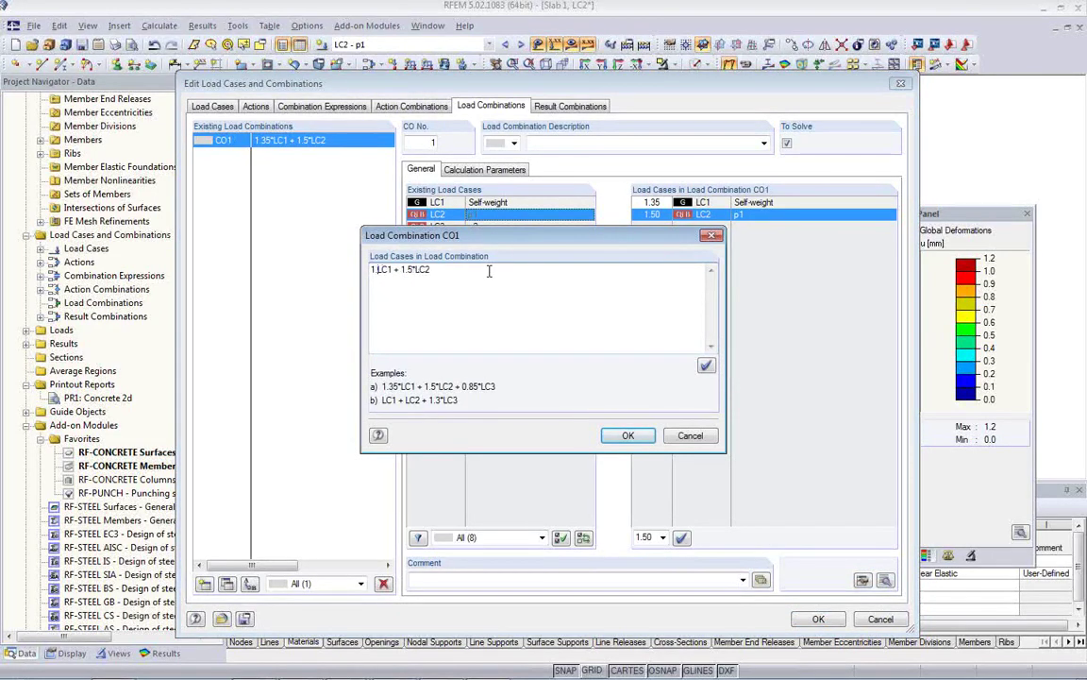
pyautogui.write('.0')
pyautogui.press('BackSpace')
pyautogui.press('BackSpace')
pyautogui.press('BackSpace')
pyautogui.write('*')
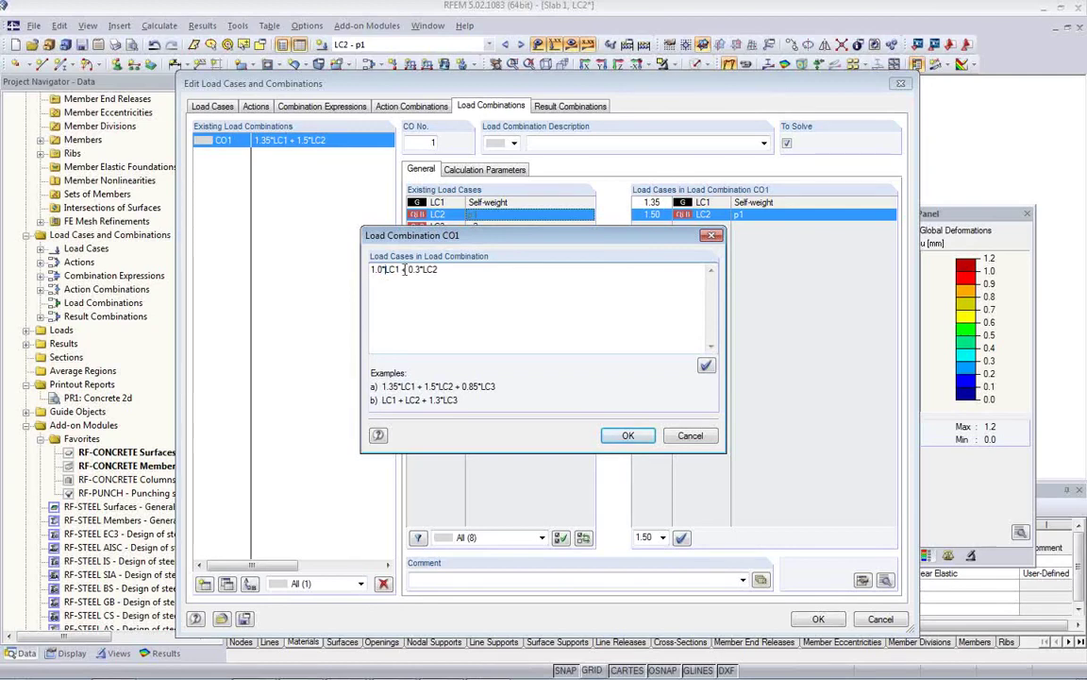
pyautogui.click(627, 437)
pyautogui.press('Up')
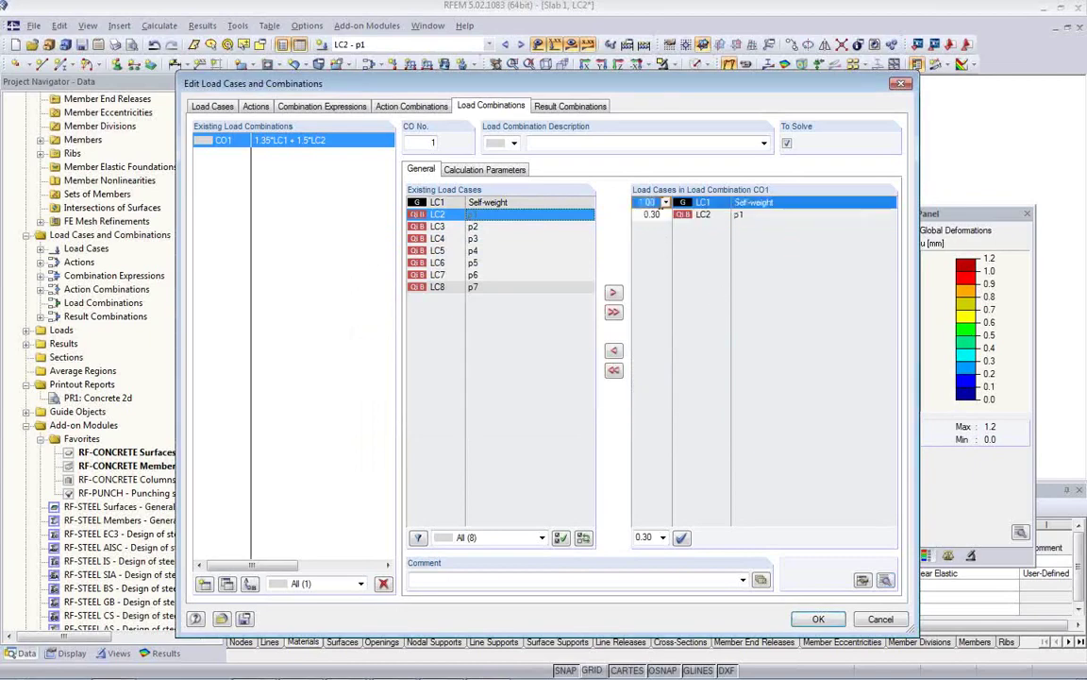
pyautogui.press('Down')
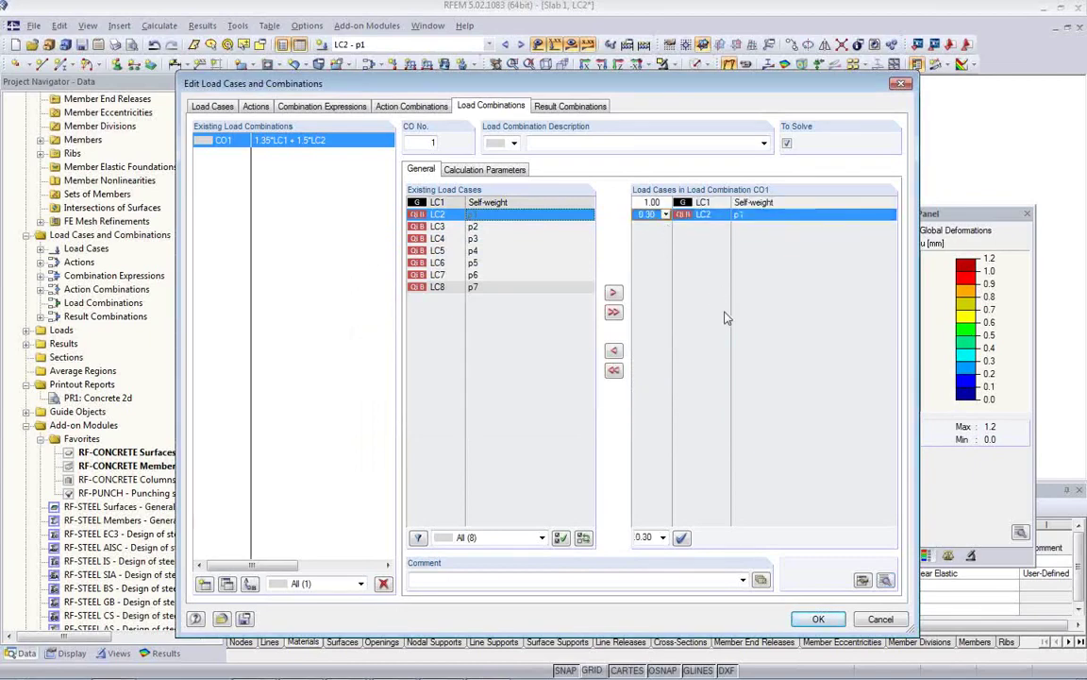
pyautogui.click(812, 623)
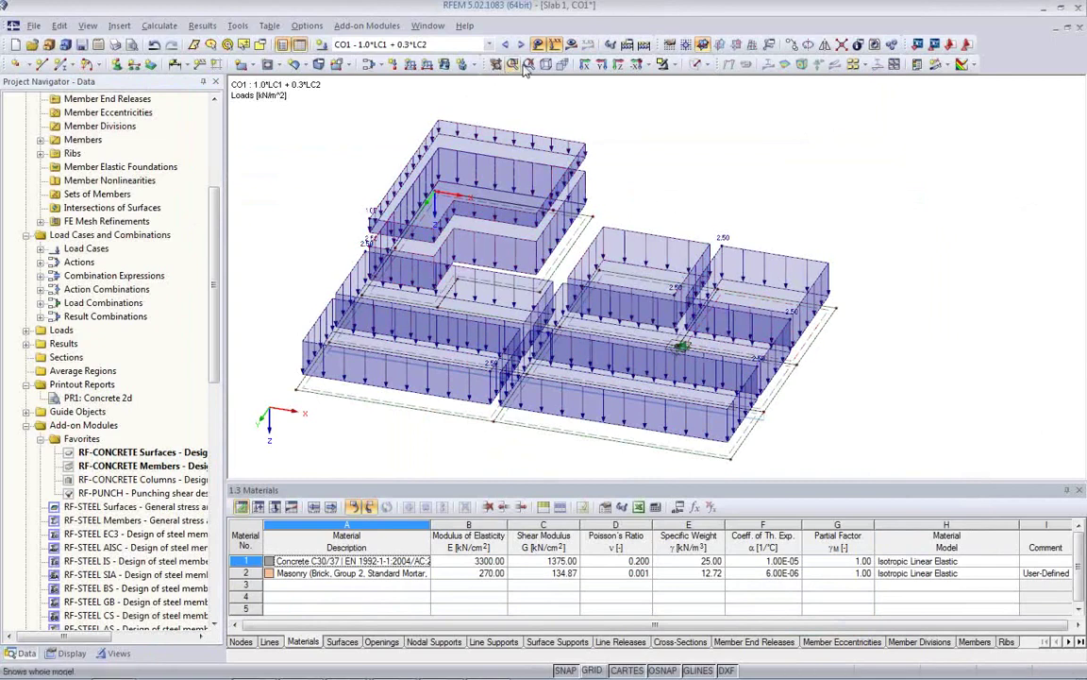
# - Calculate and display CO1 deformations (max 3.6 mm), then centre the slab in plan view
pyautogui.click(571, 43)
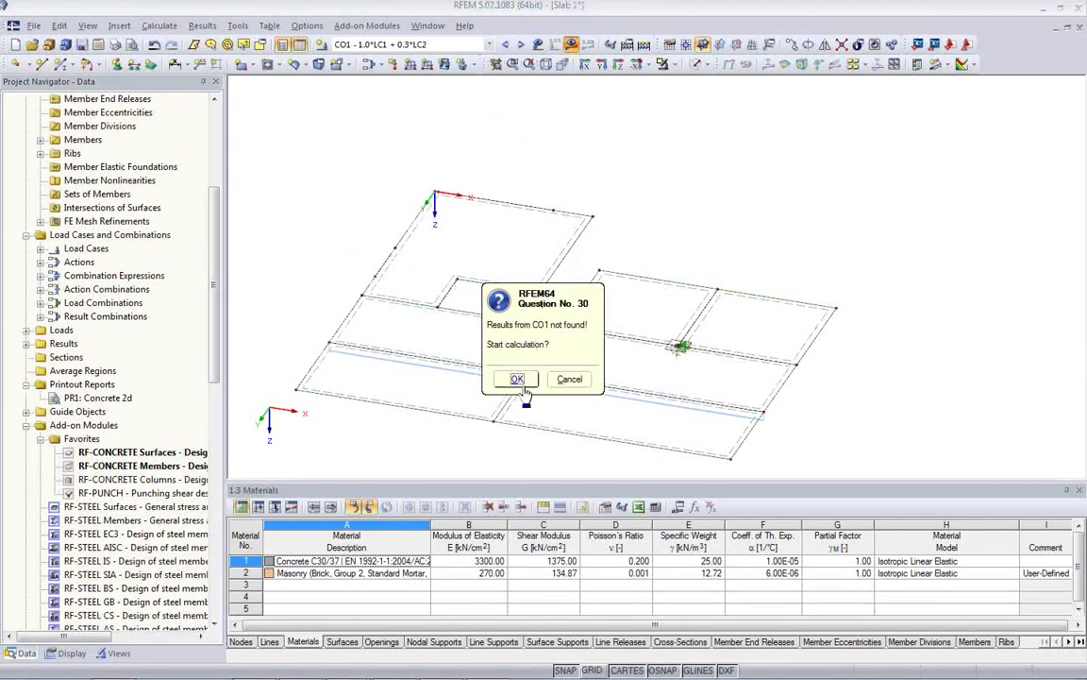
pyautogui.click(519, 382)
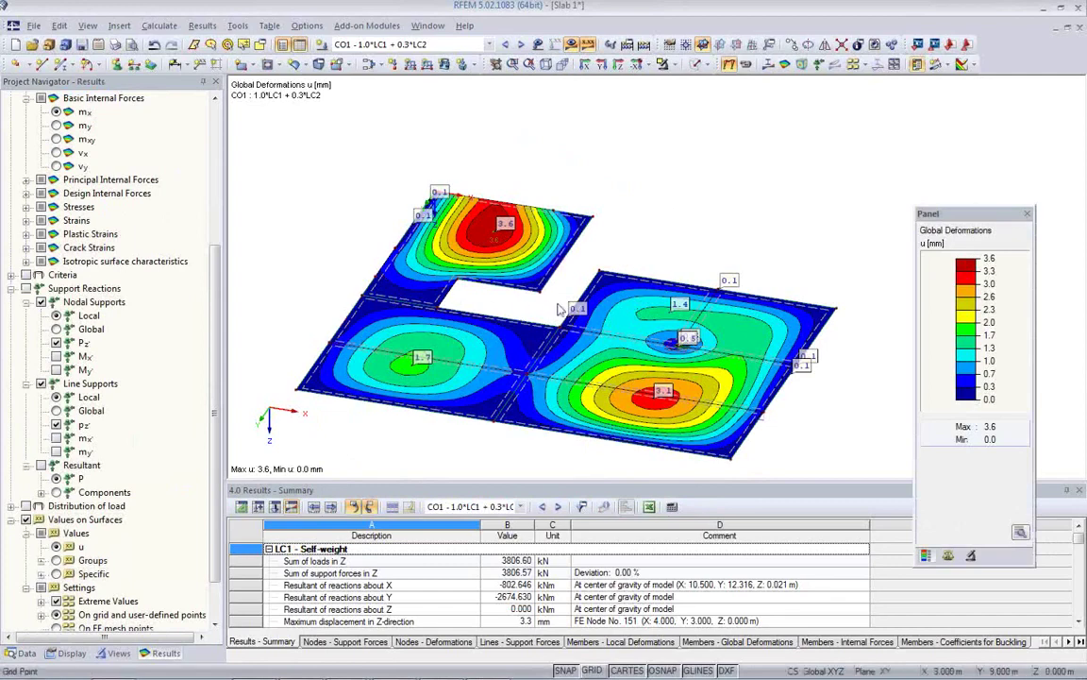
pyautogui.moveTo(559, 308); pyautogui.dragTo(609, 255, button='middle')
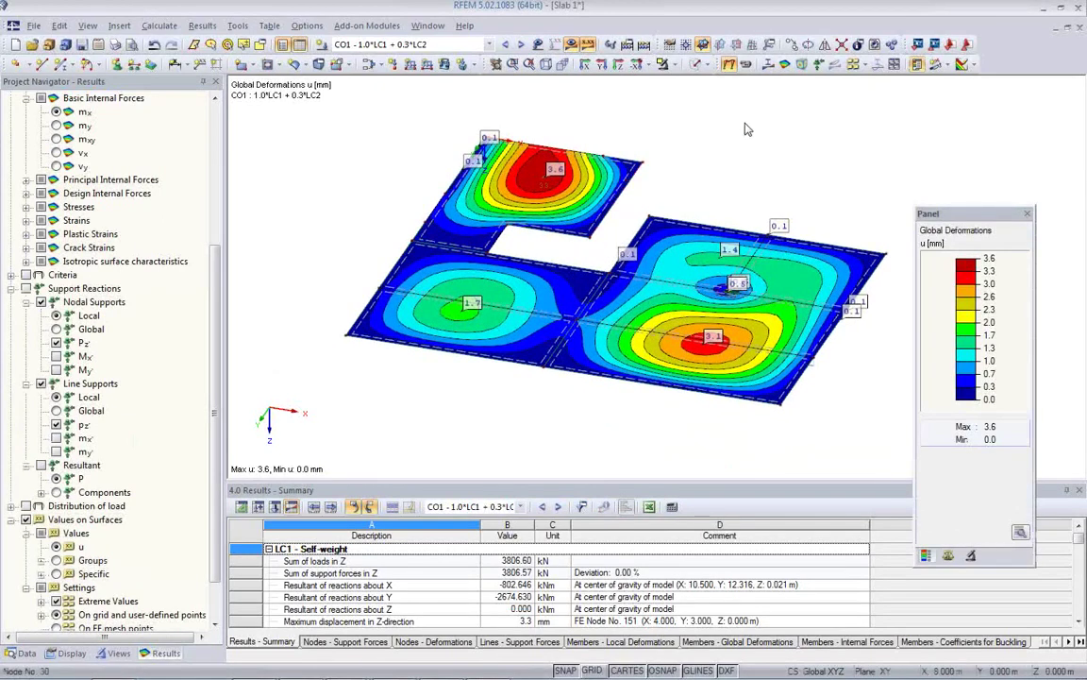
pyautogui.click(623, 73)
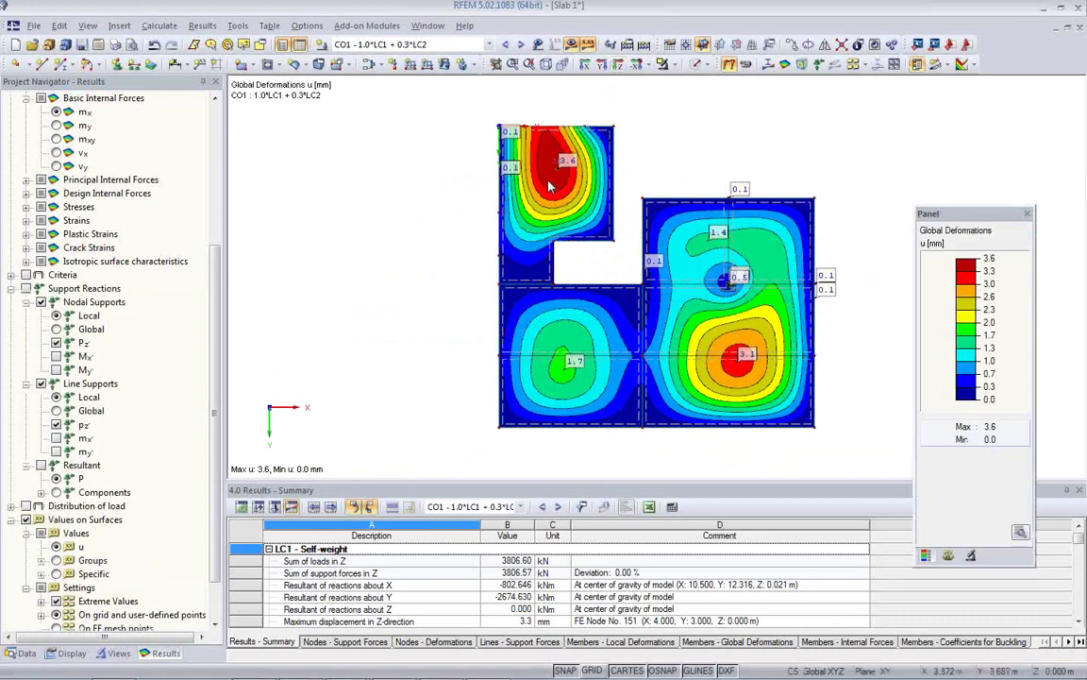
pyautogui.moveTo(550, 247); pyautogui.dragTo(794, 271, button='middle')
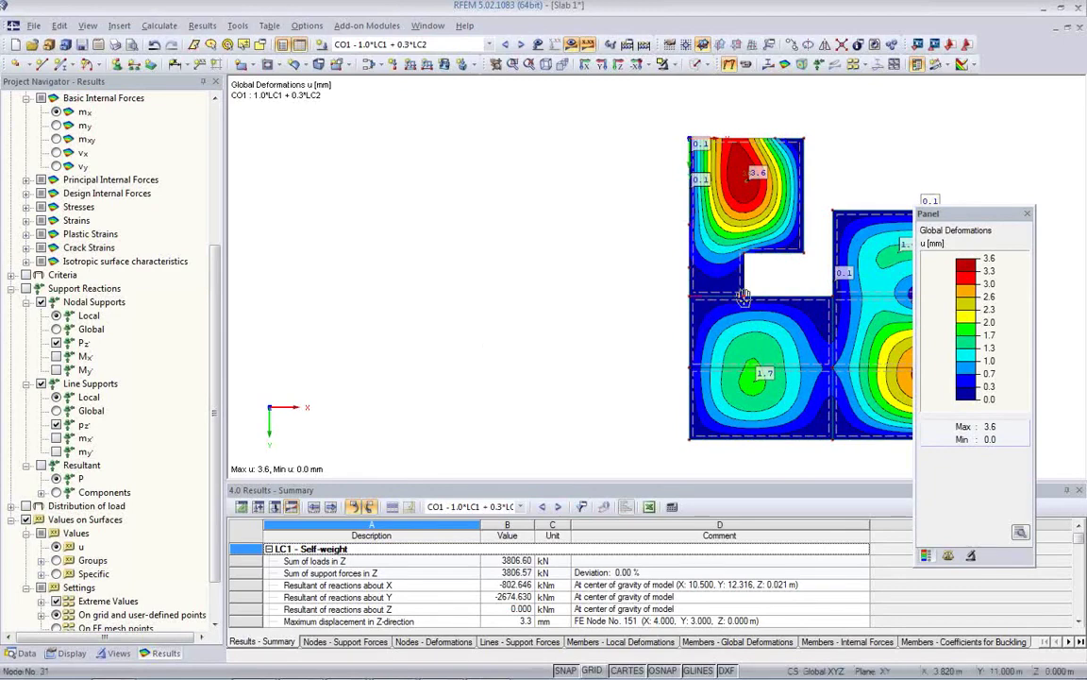
pyautogui.moveTo(703, 269); pyautogui.dragTo(415, 273, button='middle')
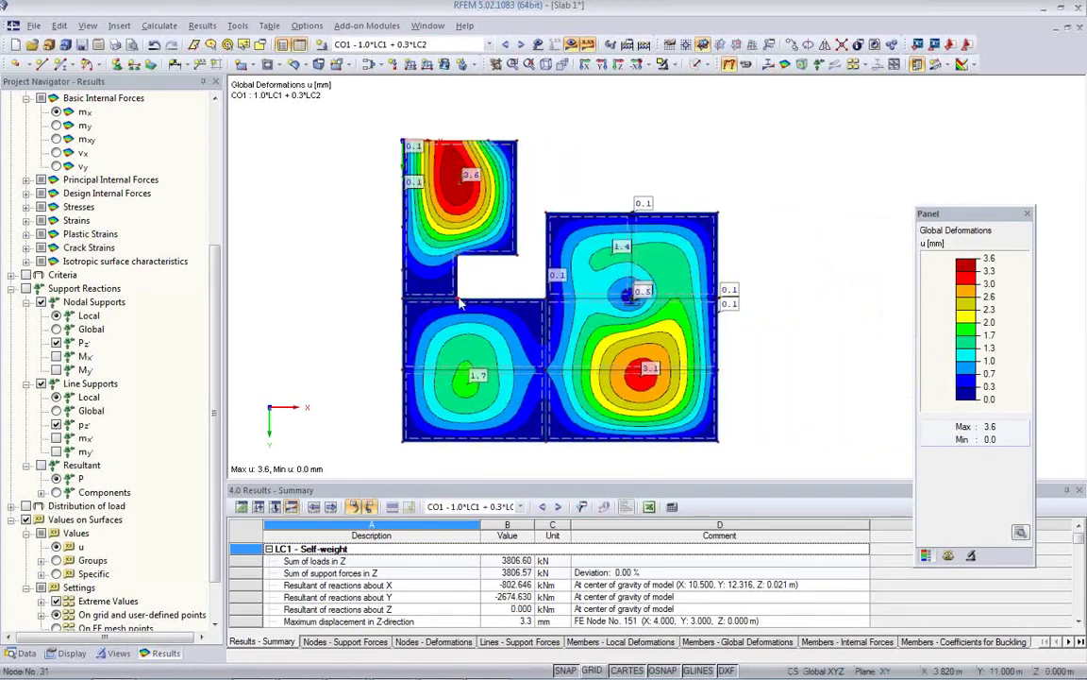
pyautogui.click(21, 653)
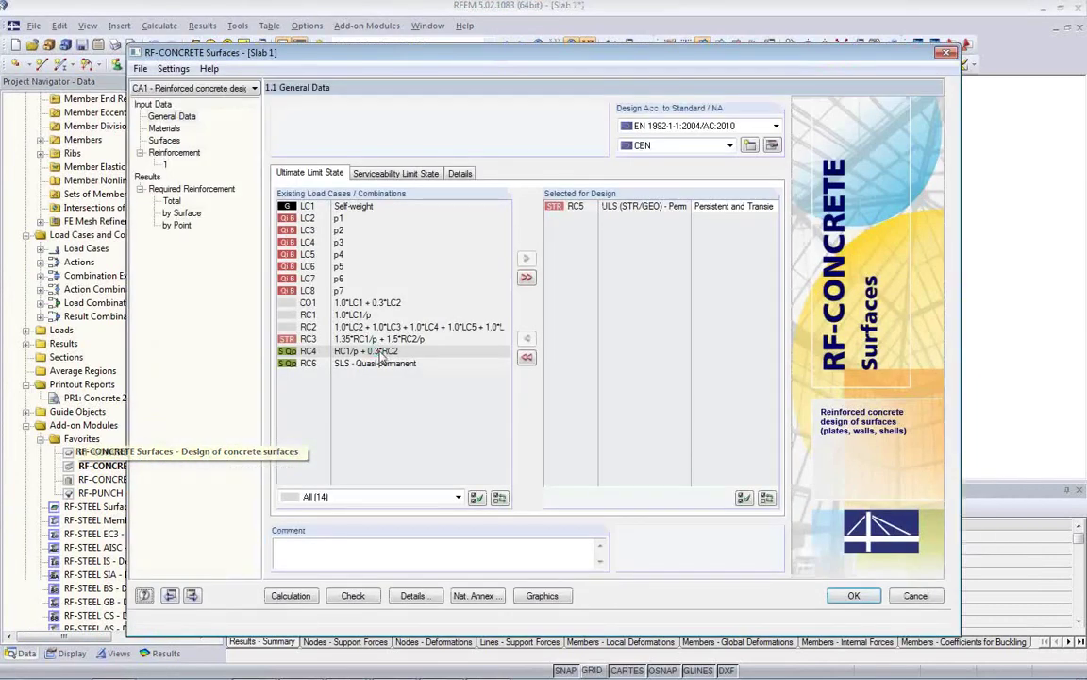
# - Uncheck Deflection with RF-CONCRETE Deflect for CA1, recalculate, and begin copying the case
pyautogui.click(397, 175)
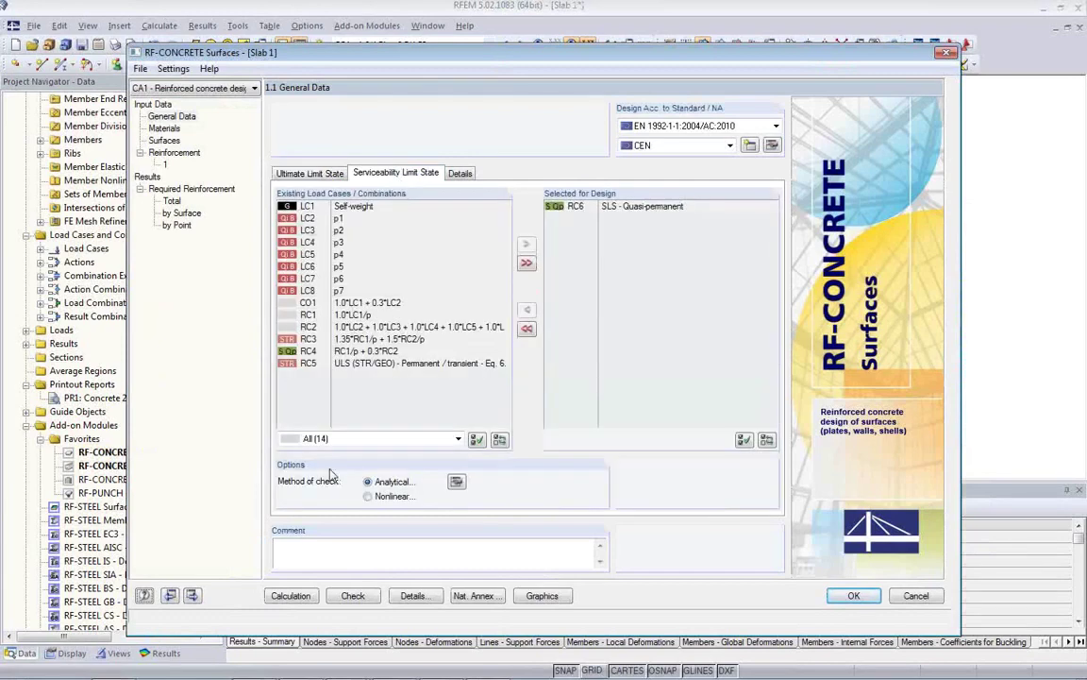
pyautogui.click(456, 481)
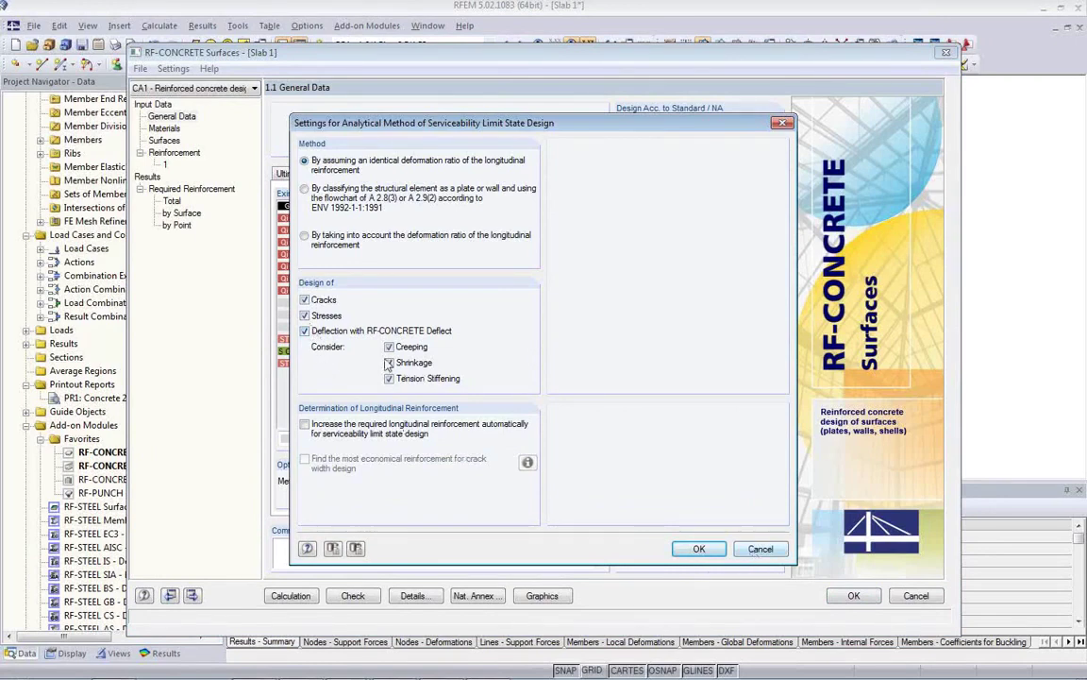
pyautogui.click(304, 331)
pyautogui.click(699, 549)
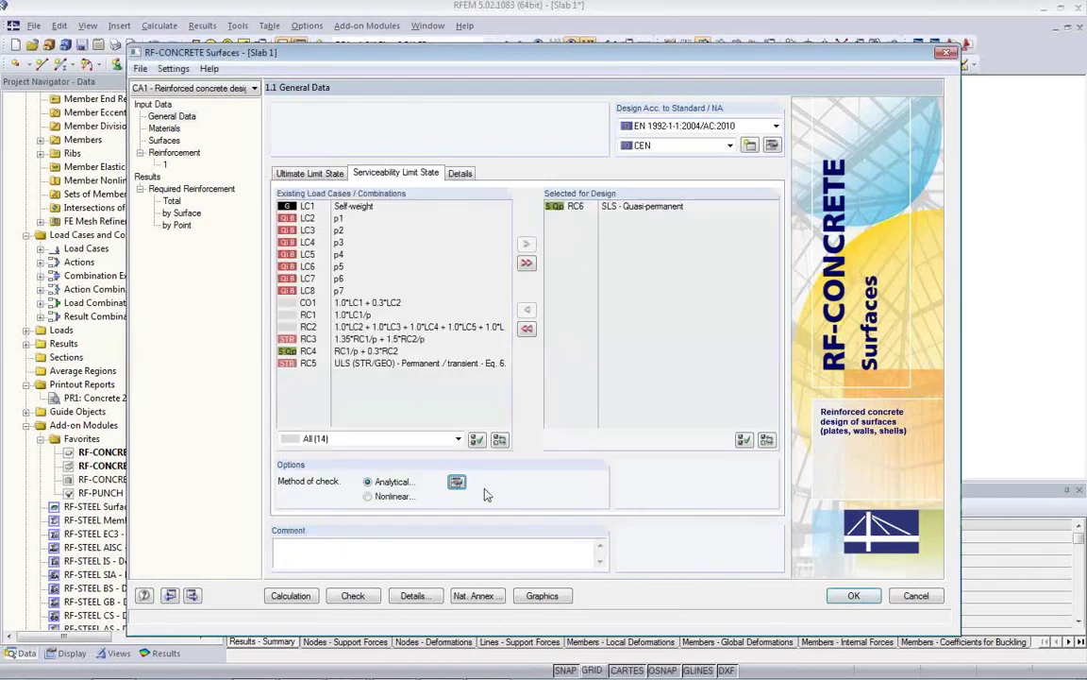
pyautogui.click(288, 596)
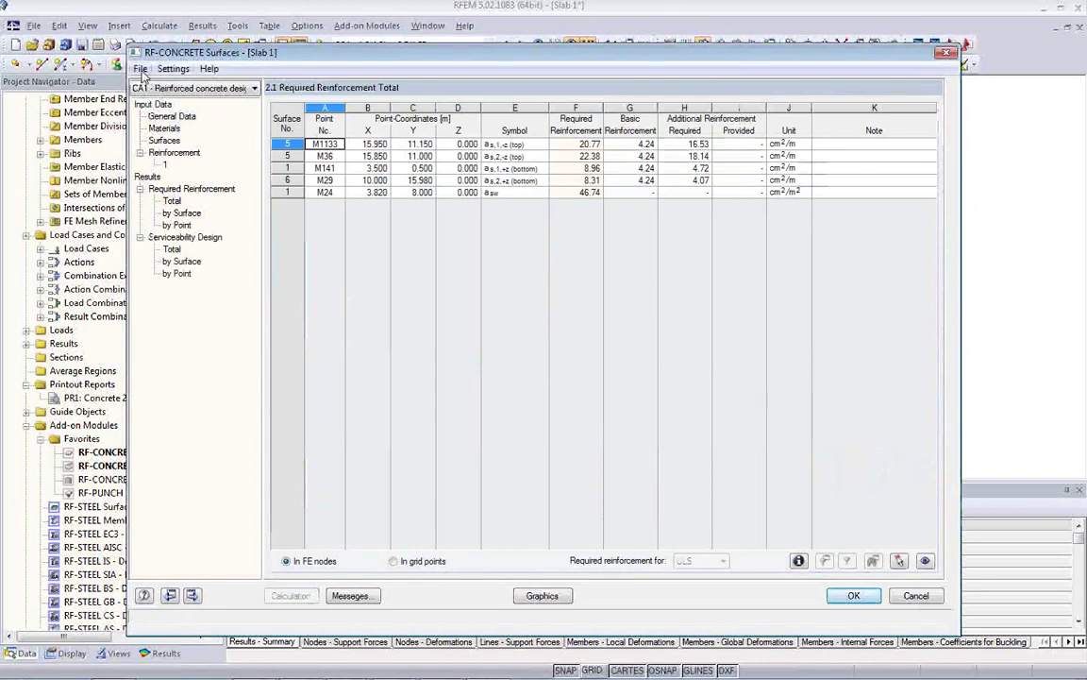
pyautogui.click(140, 69)
# - Copy the design case as new case 2 named 'Deflection'
pyautogui.click(165, 125)
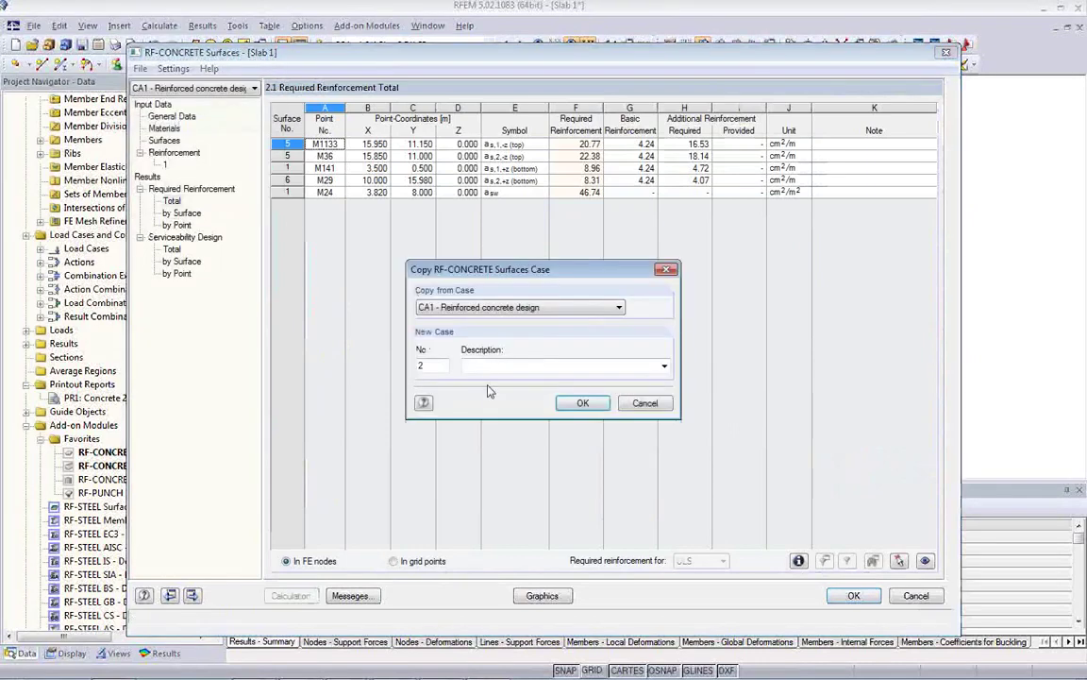
pyautogui.click(508, 367)
pyautogui.write('Deflection')
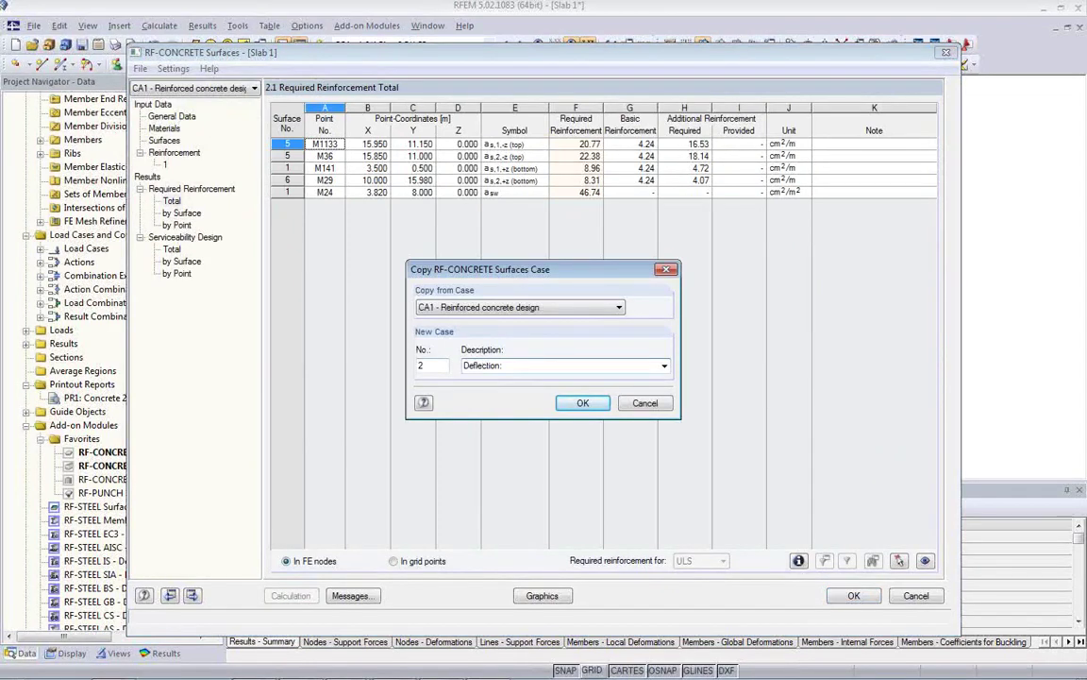
pyautogui.click(582, 403)
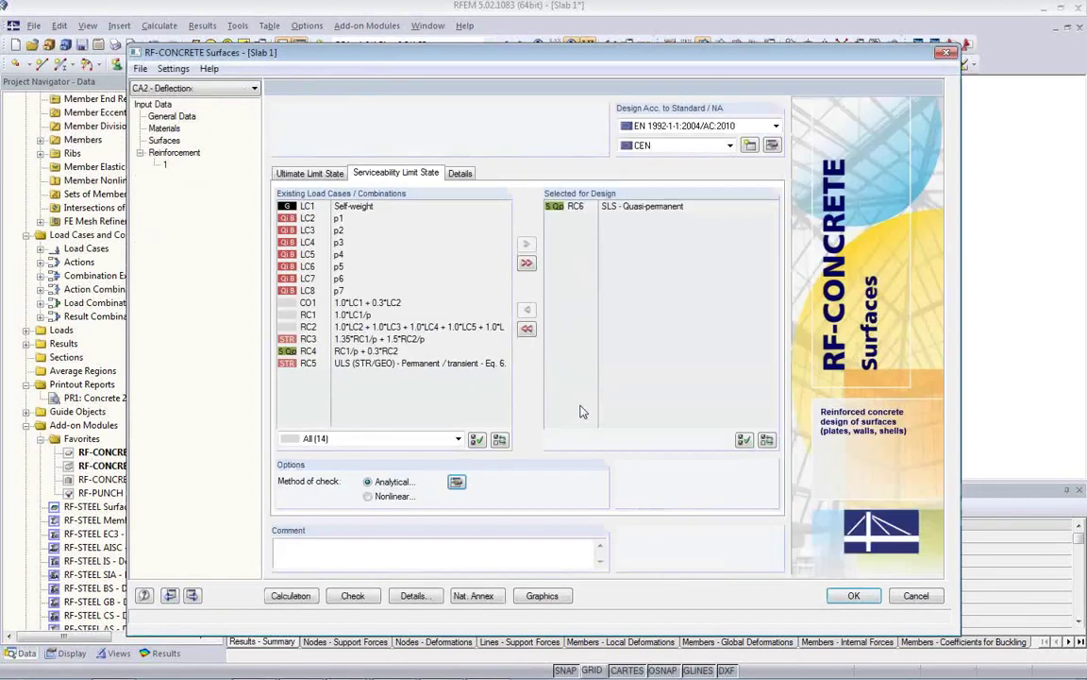
# - Enable RF-CONCRETE Deflect, replace RC6 with CO1 for serviceability, and calculate CA2
pyautogui.click(456, 482)
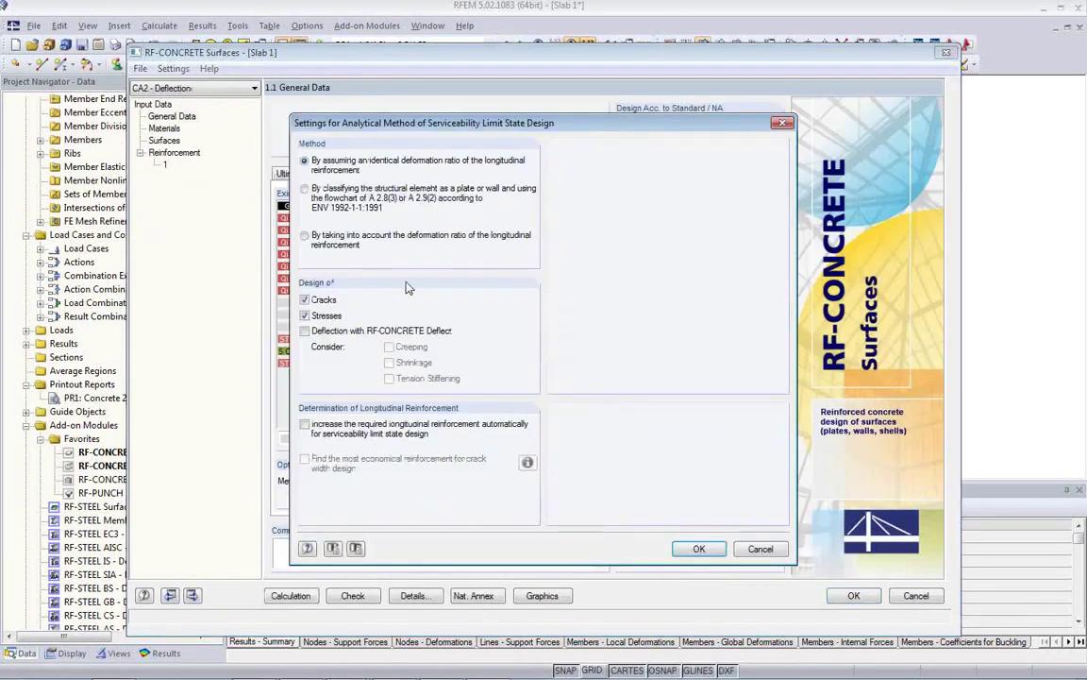
pyautogui.click(304, 330)
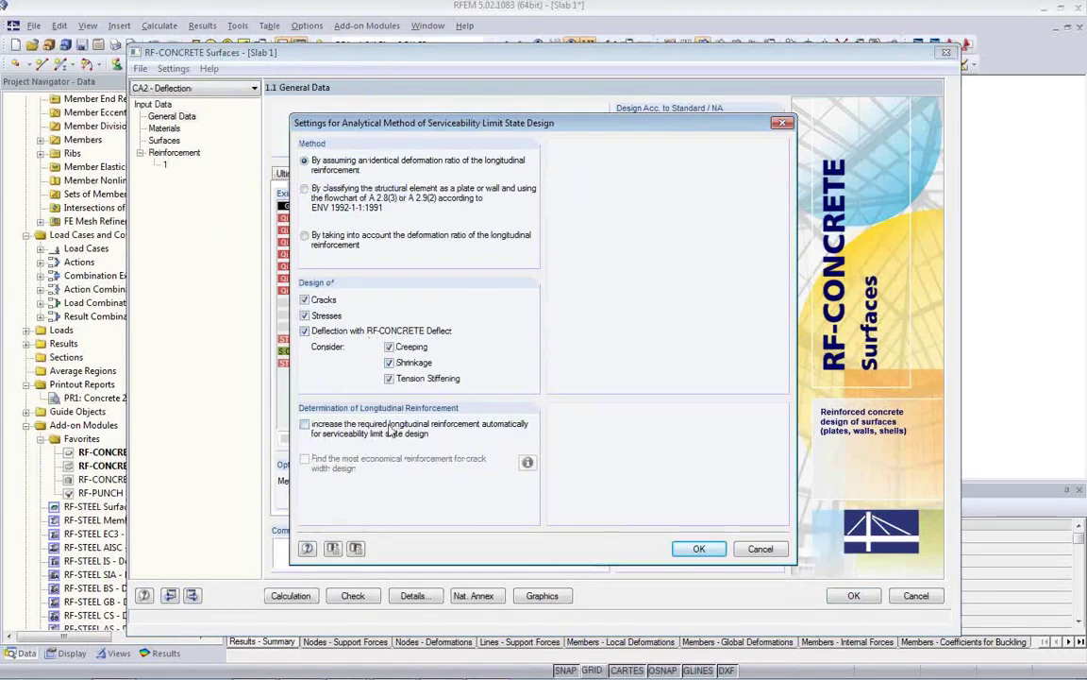
pyautogui.click(697, 548)
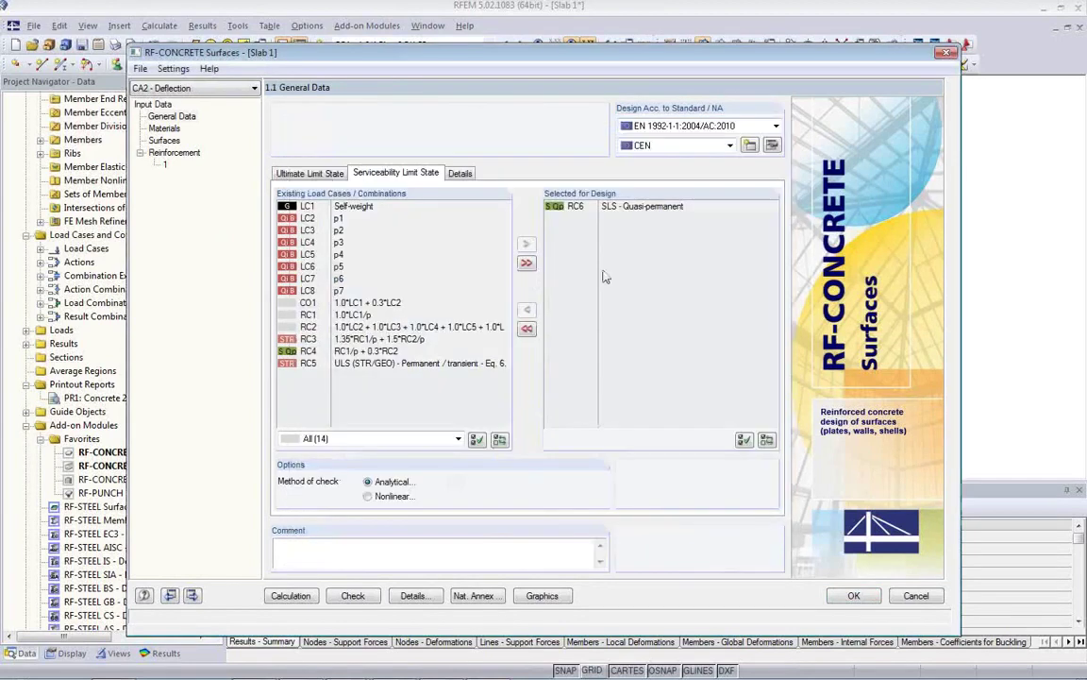
pyautogui.click(528, 329)
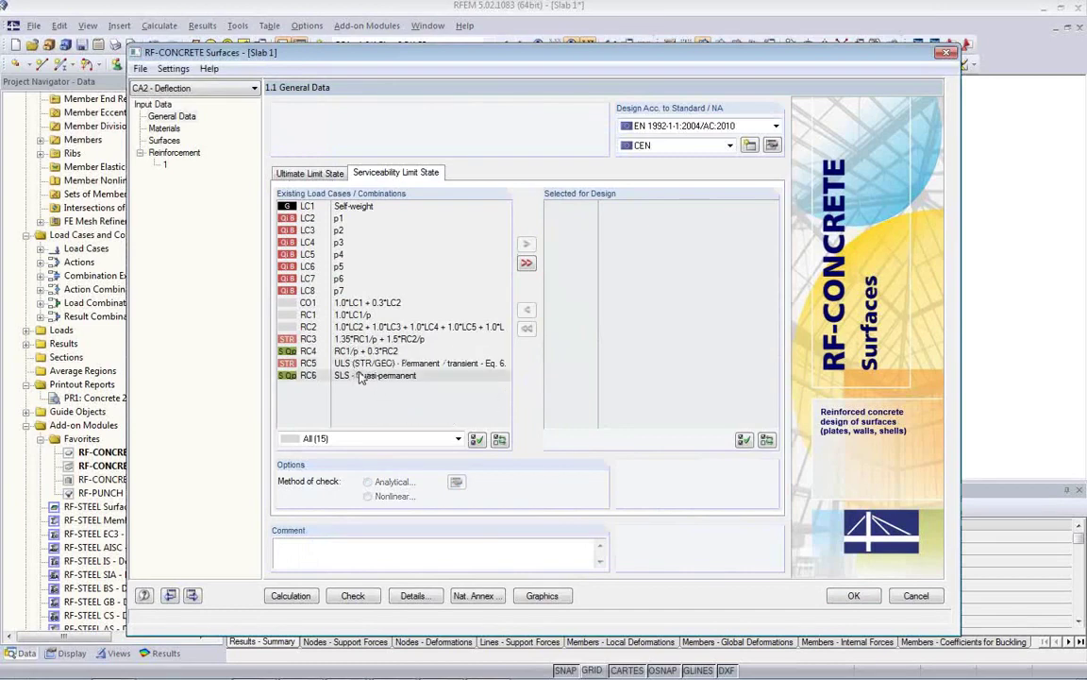
pyautogui.moveTo(368, 303); pyautogui.dragTo(599, 228)
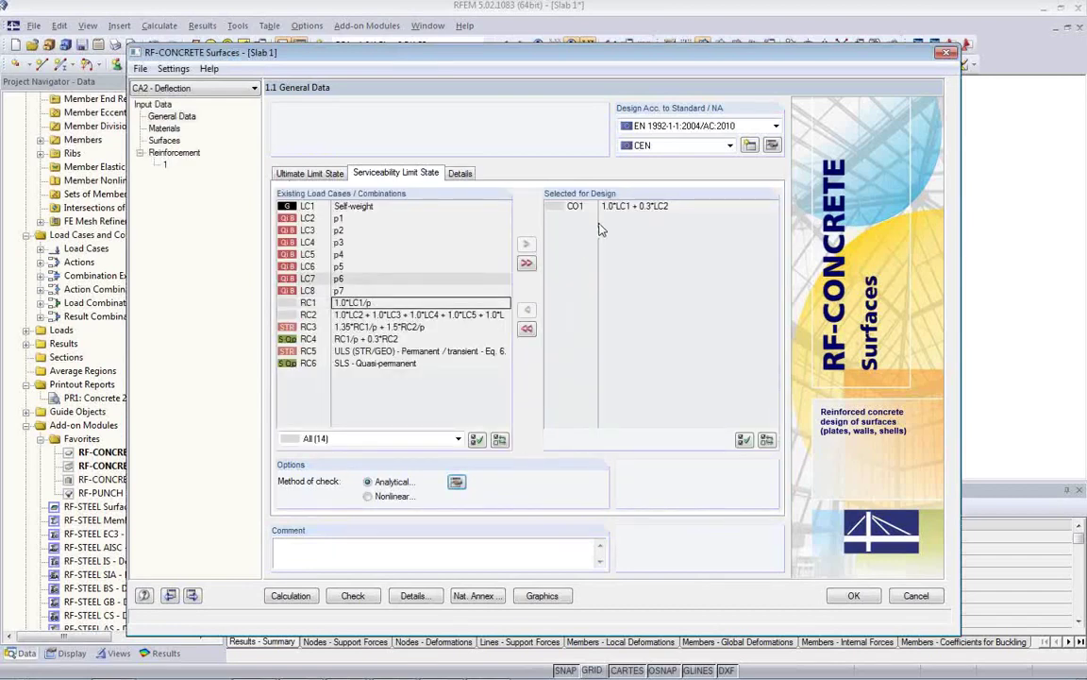
pyautogui.click(291, 596)
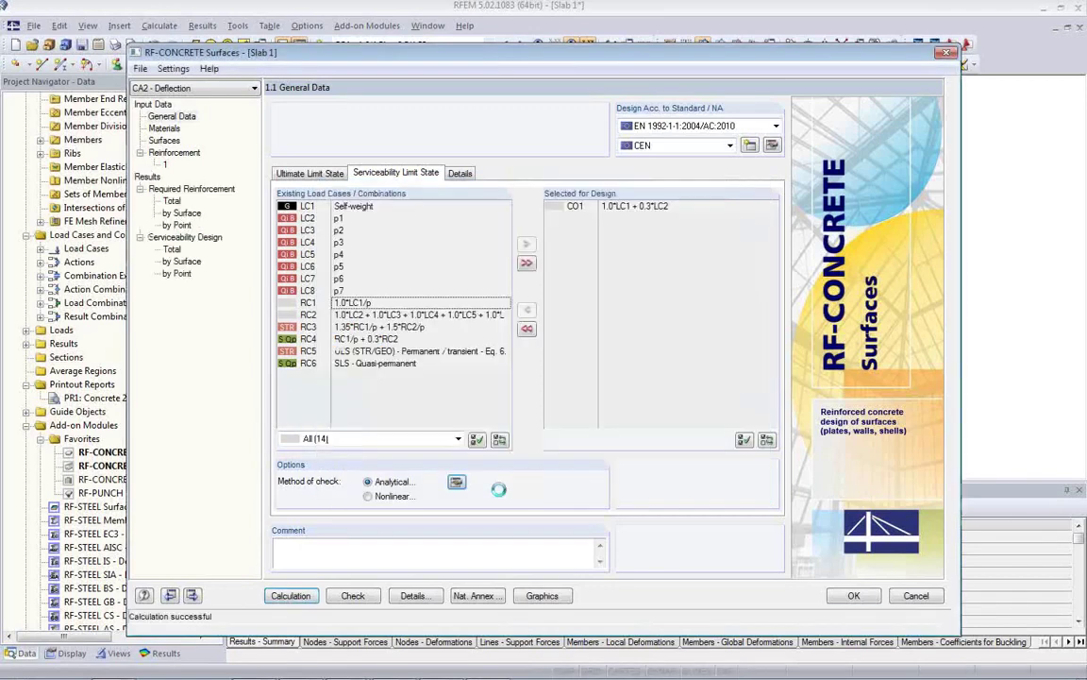
# - Check CA2's serviceability totals: 16.053 mm deflection against a 0.720 mm limit
pyautogui.click(170, 249)
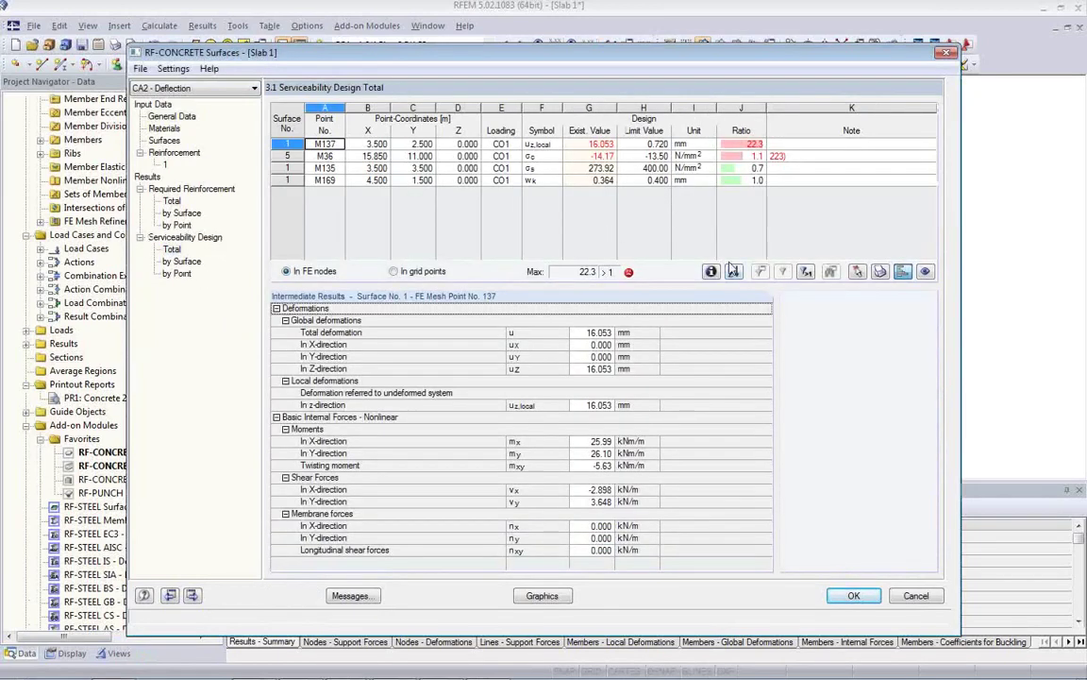
pyautogui.click(587, 145)
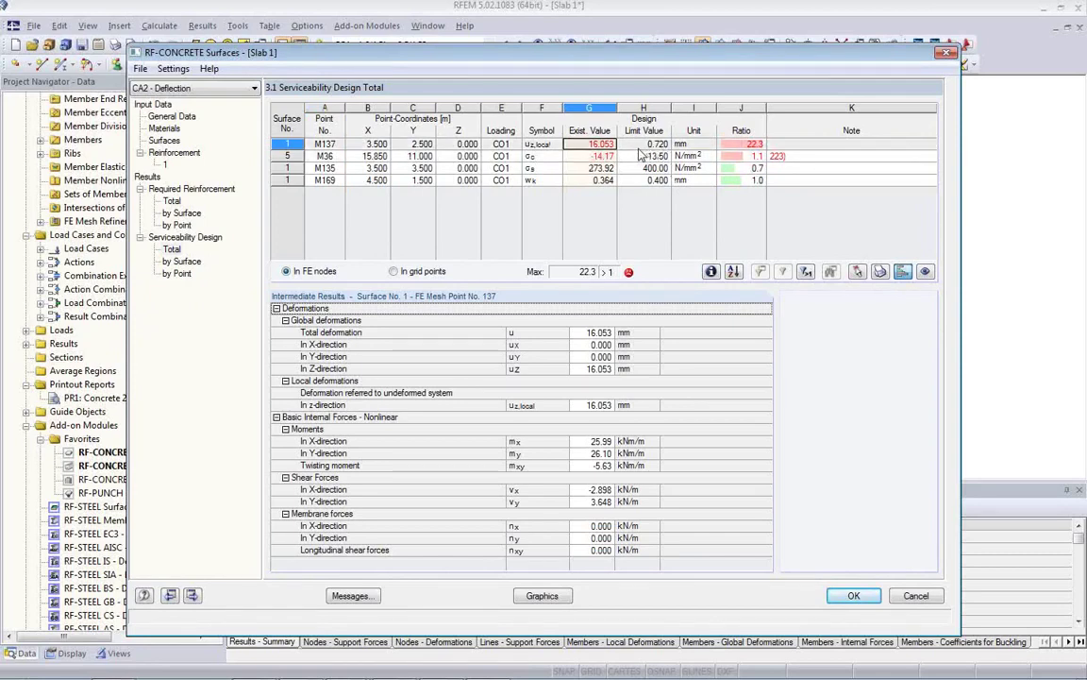
pyautogui.press('Right')
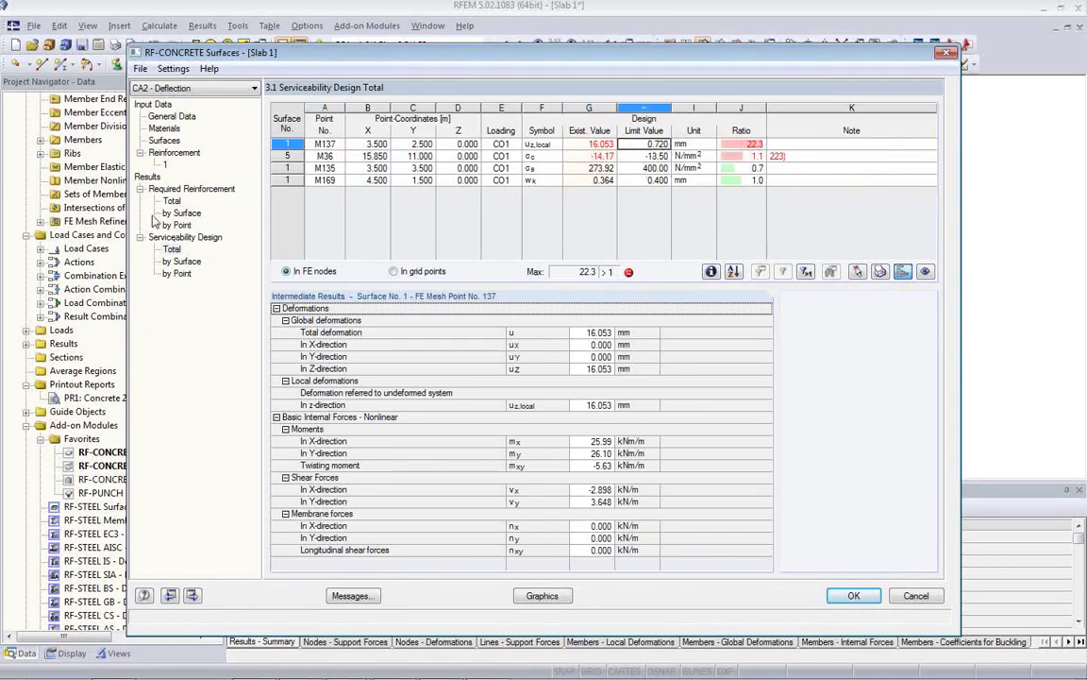
pyautogui.click(165, 164)
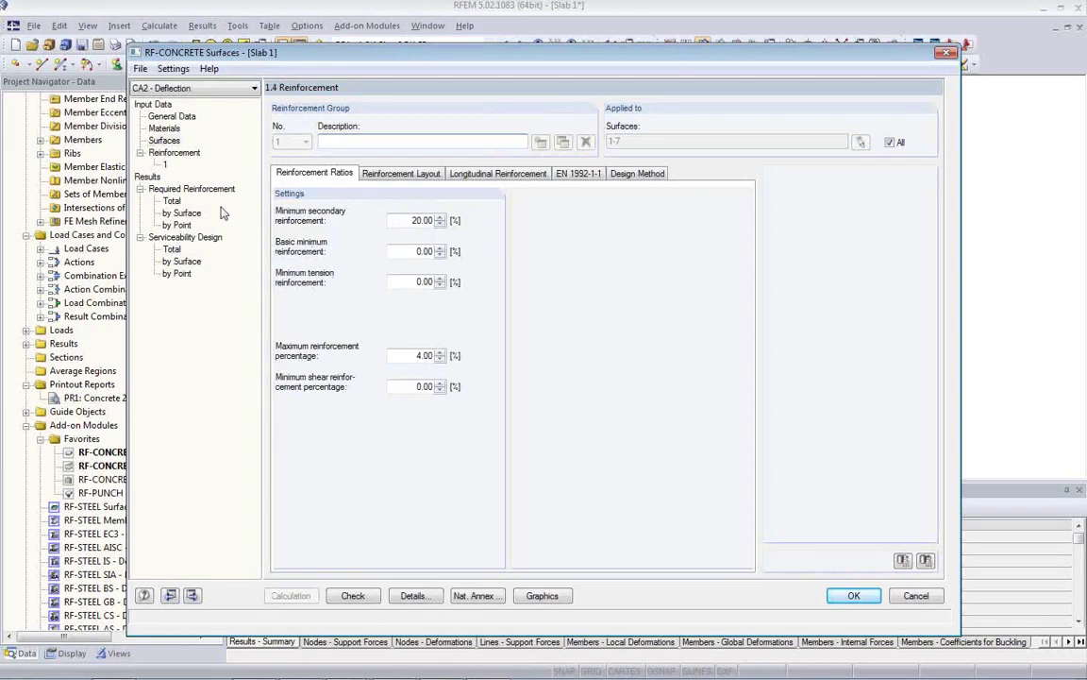
# - Set a user-defined L/250 deflection limit with a 7.820 m reference length to node 30, then recalculate
pyautogui.click(164, 140)
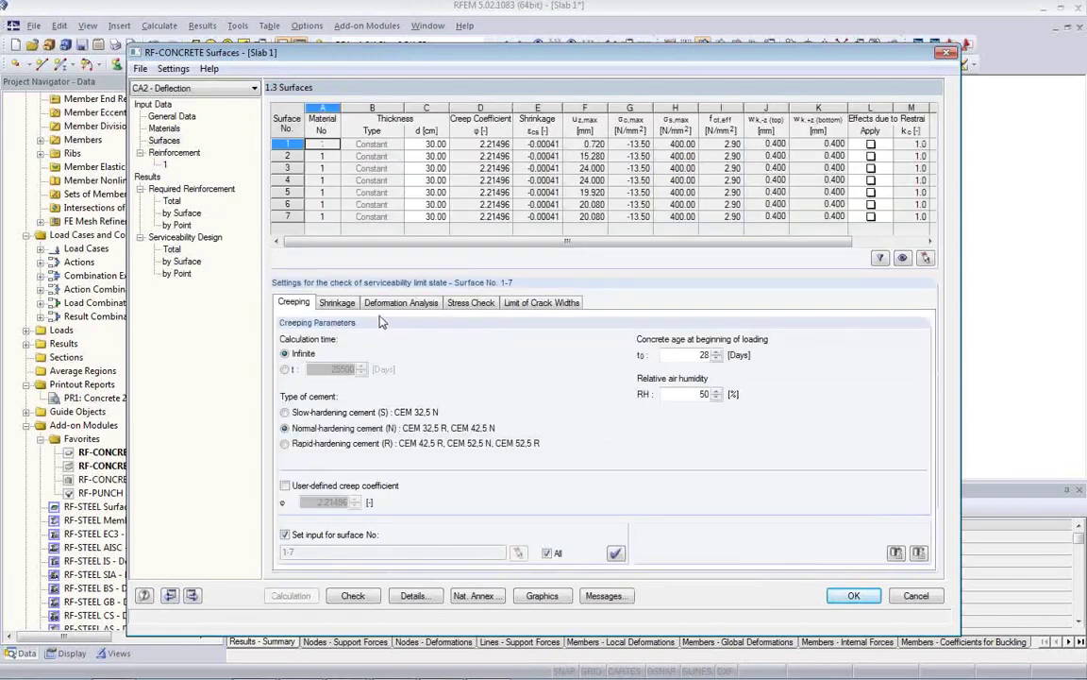
pyautogui.click(401, 303)
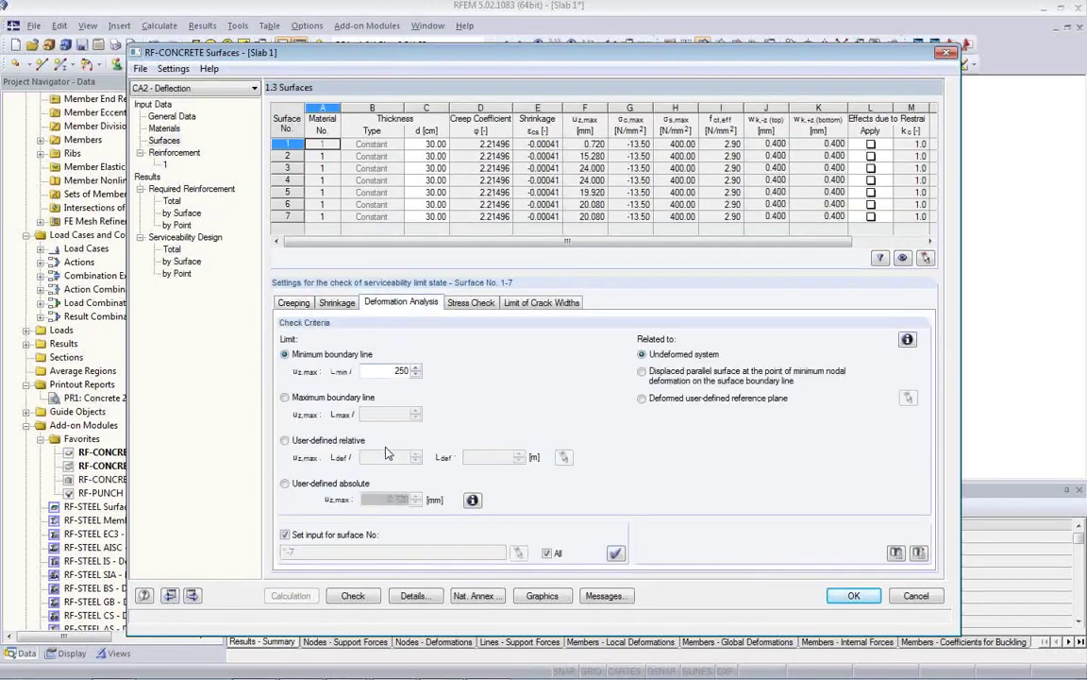
pyautogui.click(285, 441)
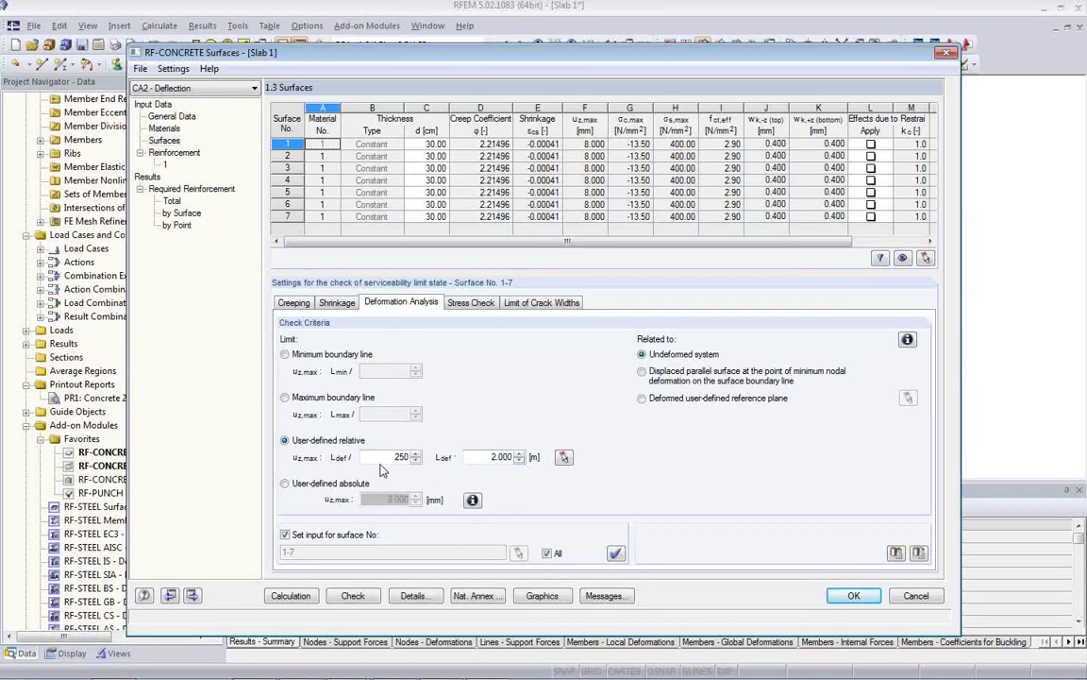
pyautogui.click(562, 459)
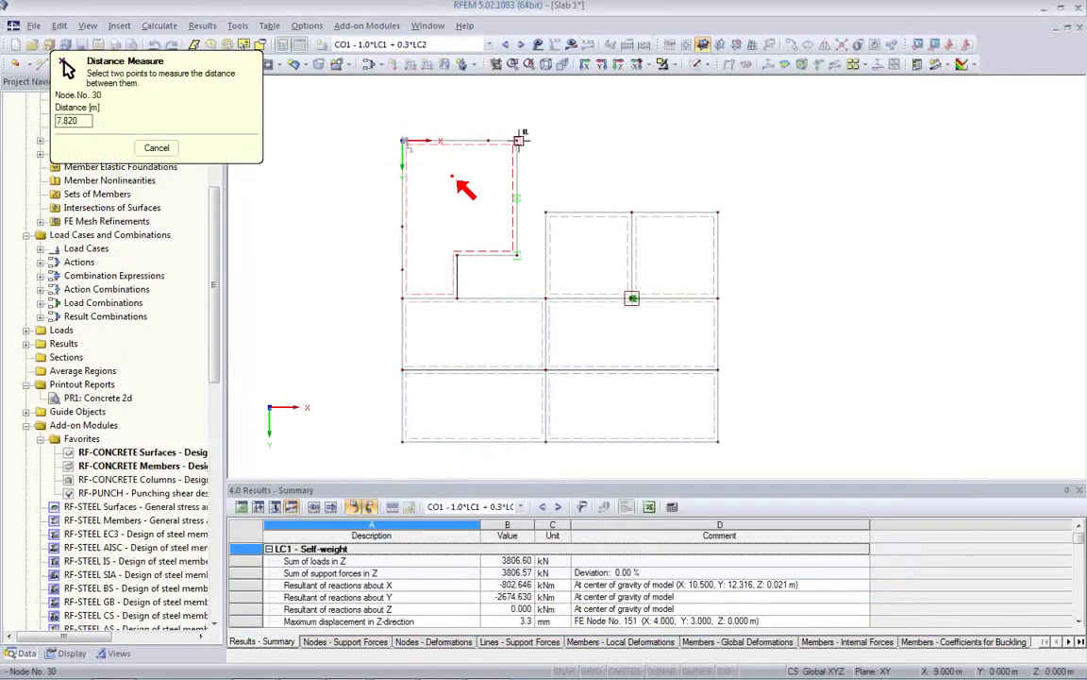
pyautogui.click(518, 141)
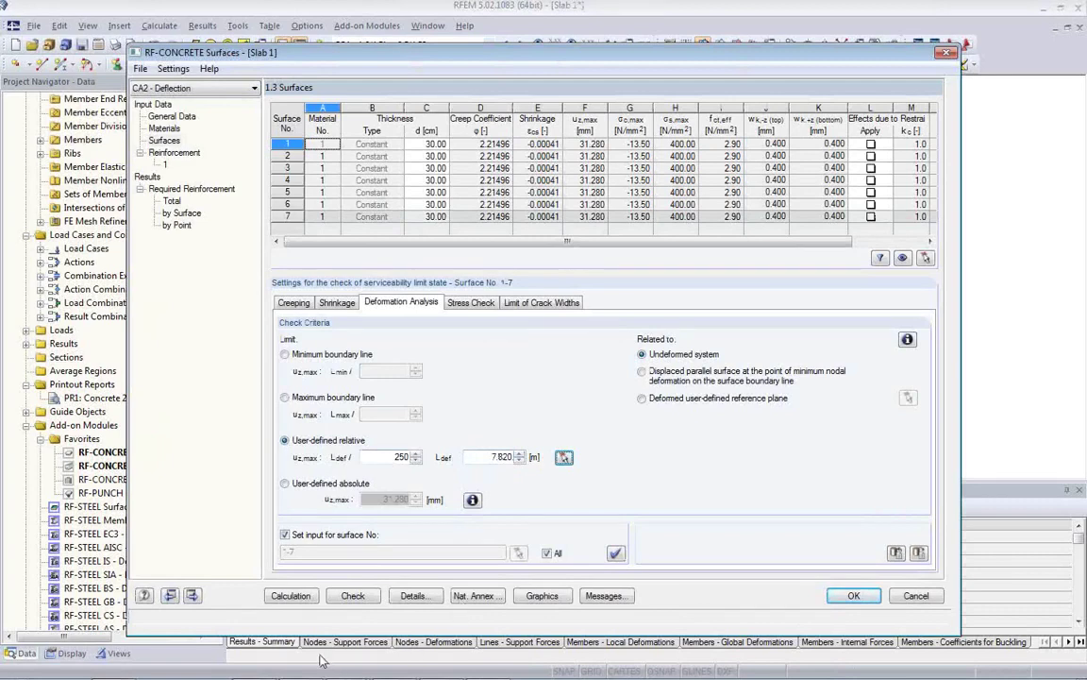
pyautogui.click(300, 601)
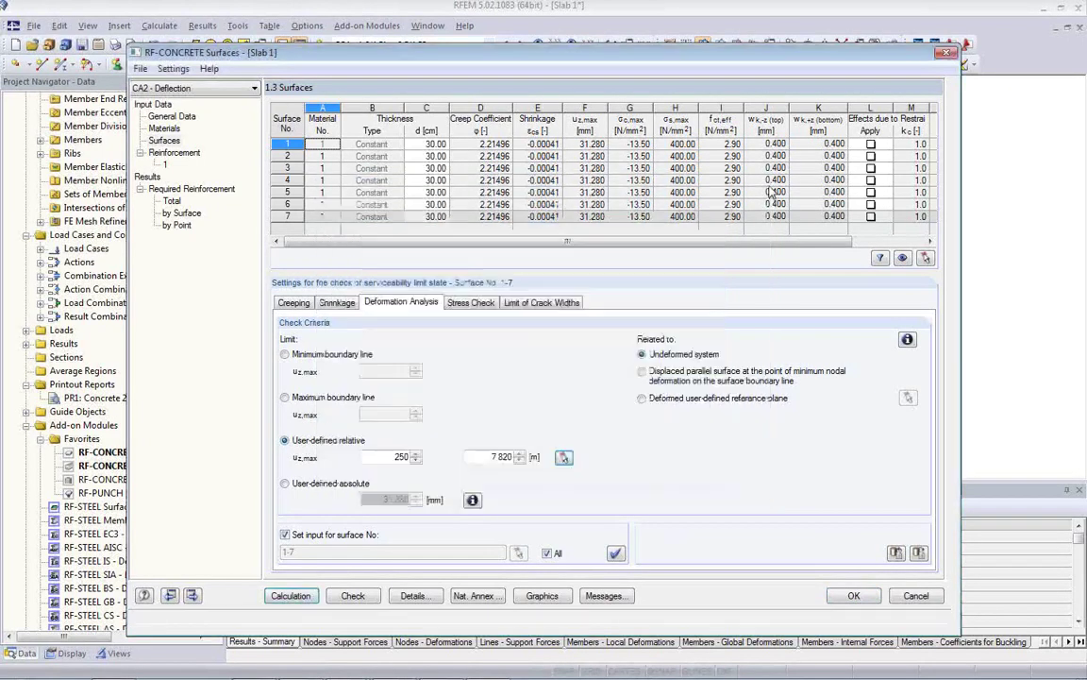
# - Review CA2 totals: 16.053 mm within 31.280 mm, but concrete stress at M36 fails (ratio 1.1)
pyautogui.click(681, 145)
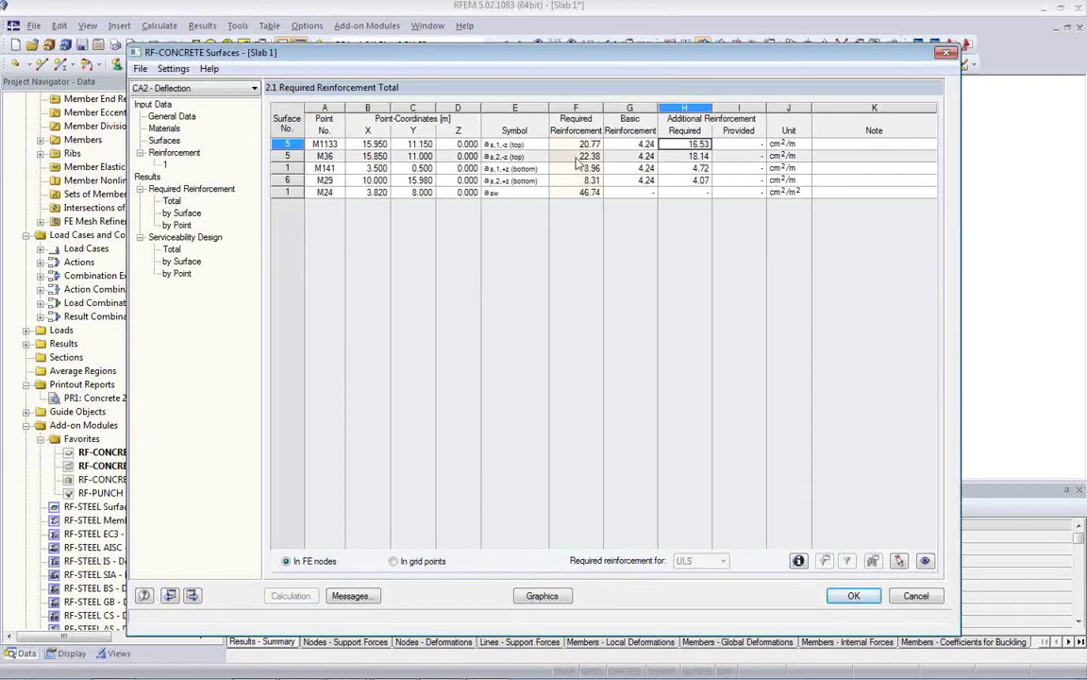
pyautogui.click(171, 249)
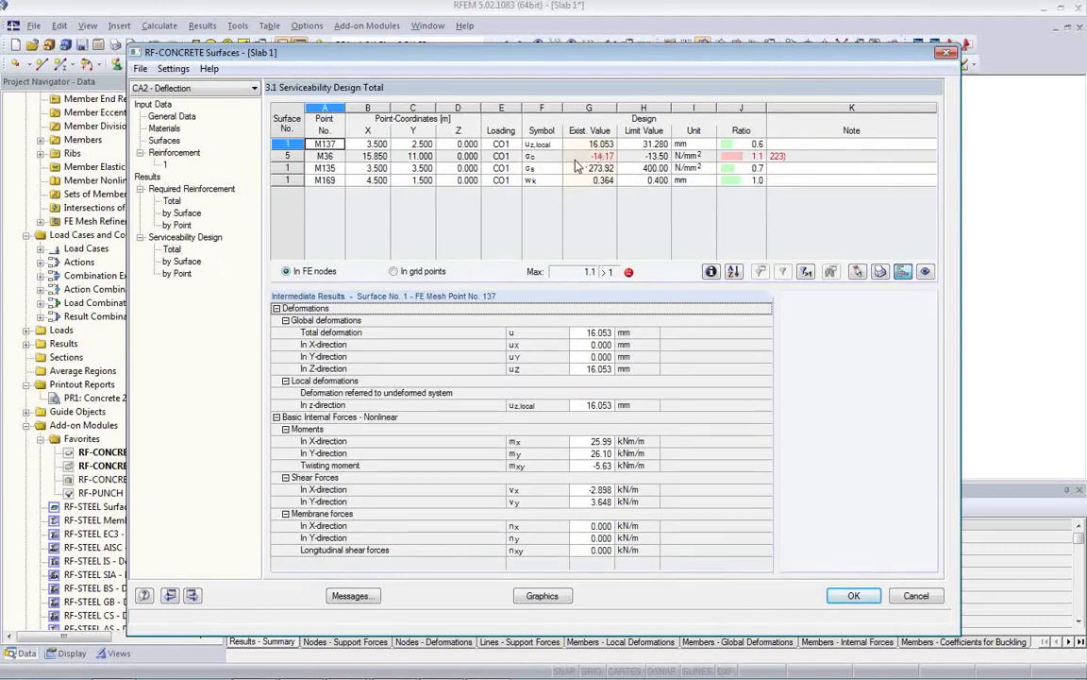
pyautogui.click(542, 157)
pyautogui.moveTo(550, 61); pyautogui.dragTo(572, 177)
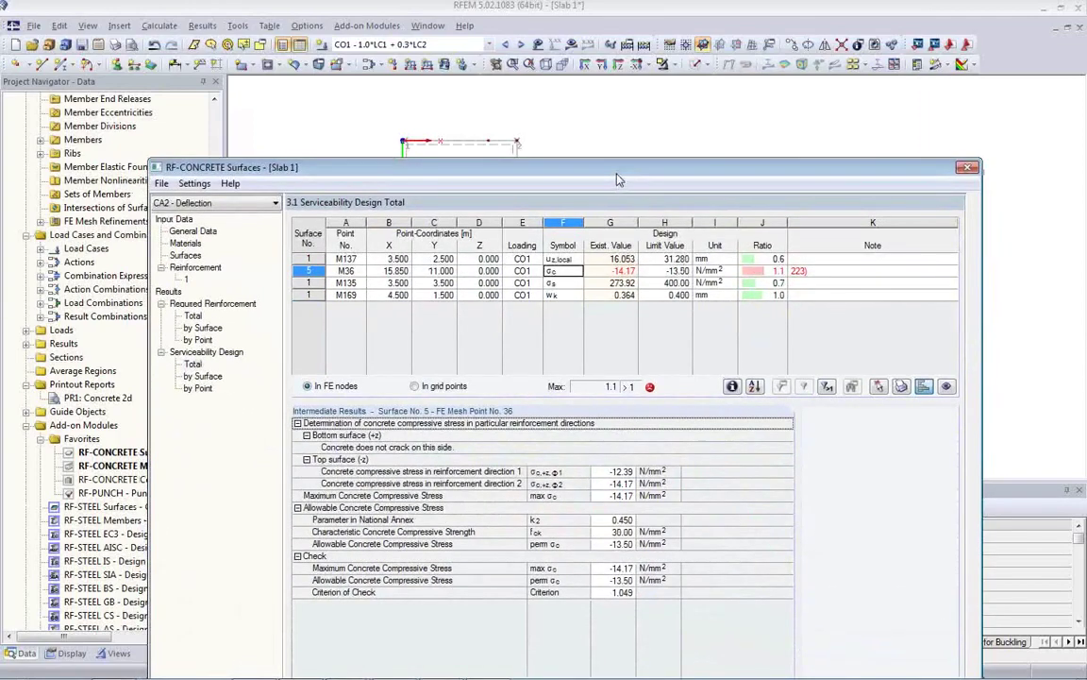
pyautogui.moveTo(555, 161); pyautogui.dragTo(566, 89)
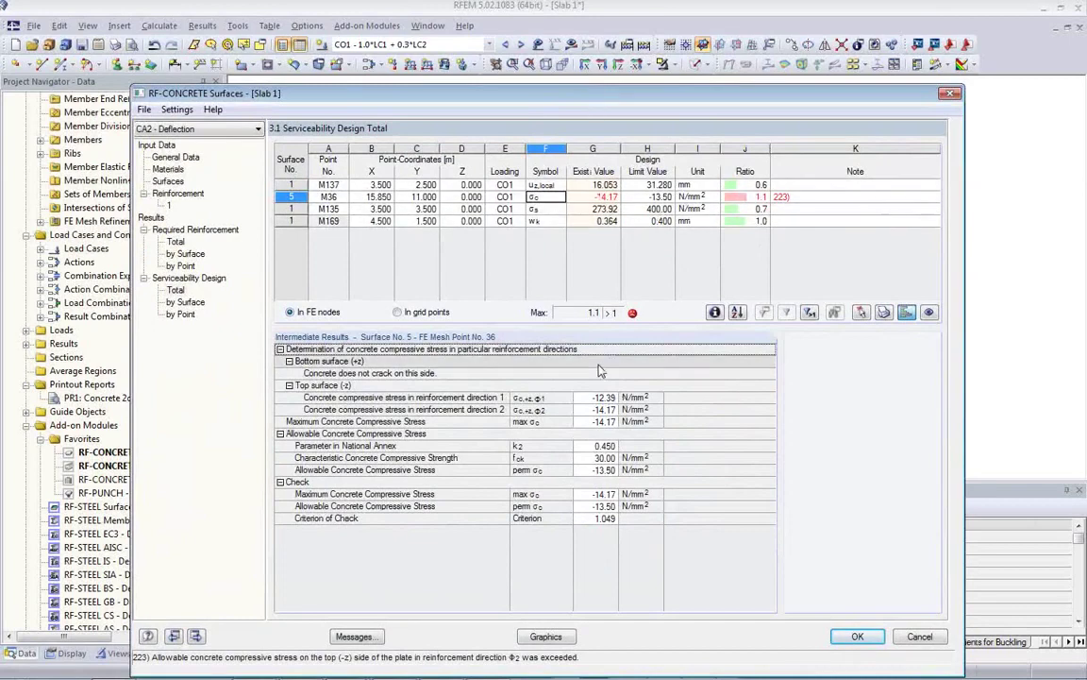
# - Display CA2 total deformation u contours on the slab (max 16.053 mm) and open a second window
pyautogui.click(542, 639)
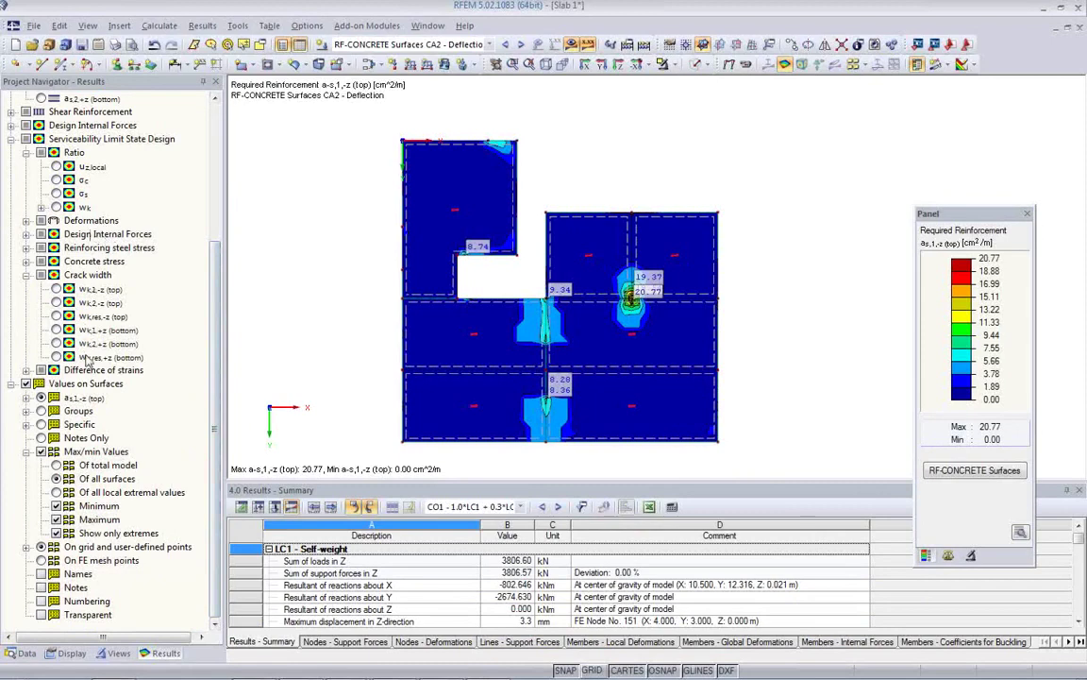
pyautogui.click(25, 220)
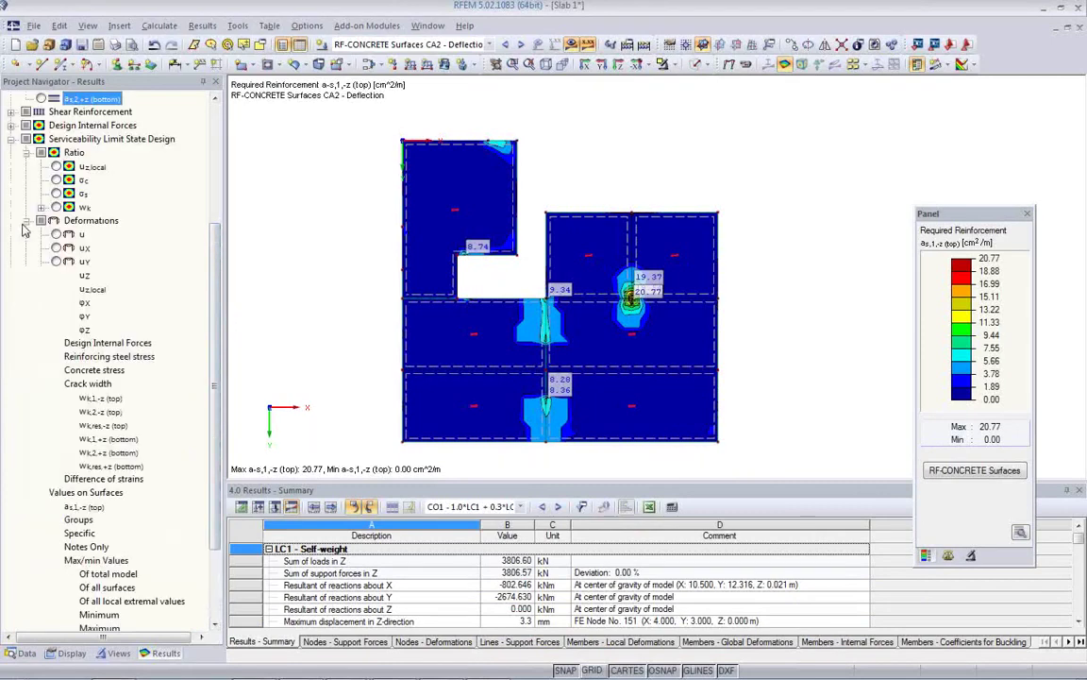
pyautogui.click(56, 234)
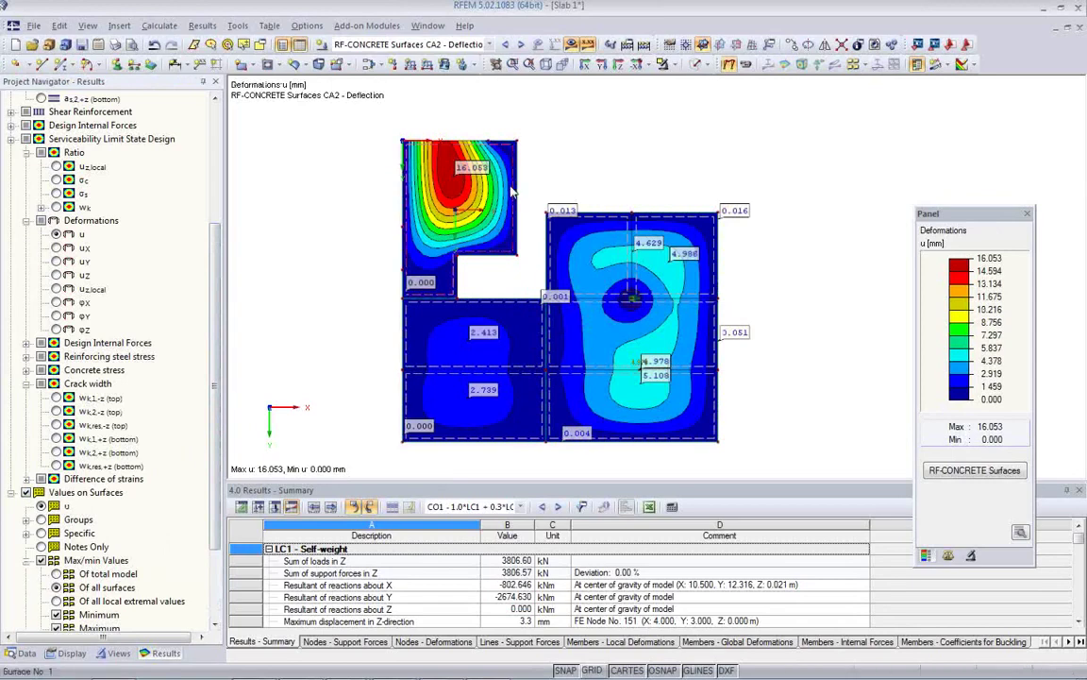
pyautogui.moveTo(614, 296); pyautogui.dragTo(540, 295, button='middle')
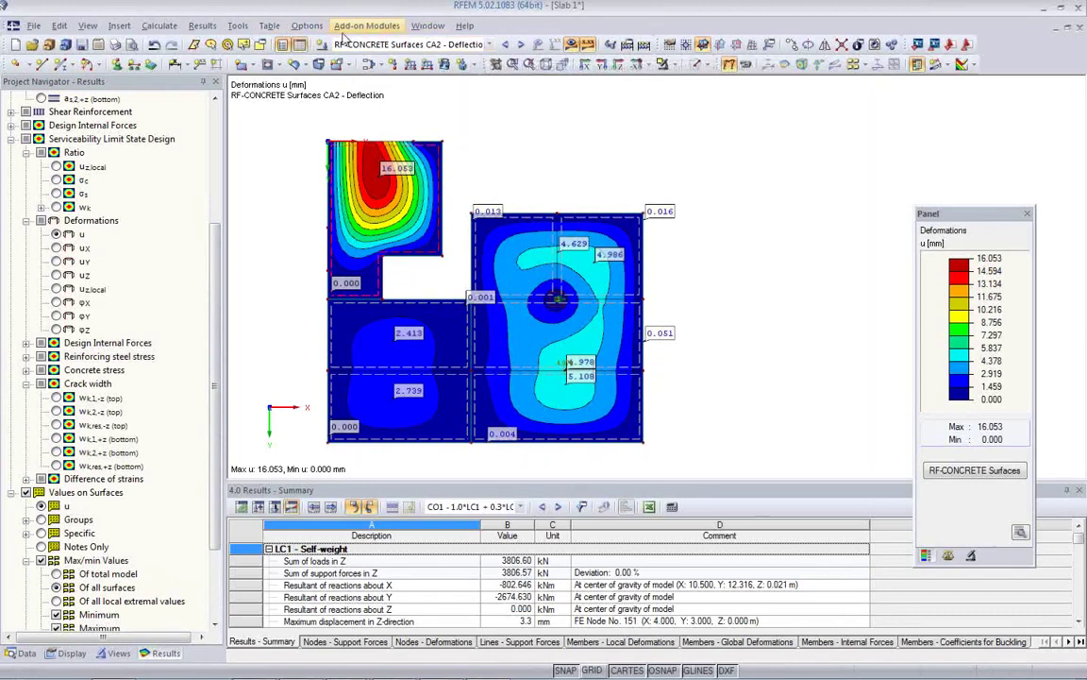
pyautogui.click(425, 27)
pyautogui.click(423, 29)
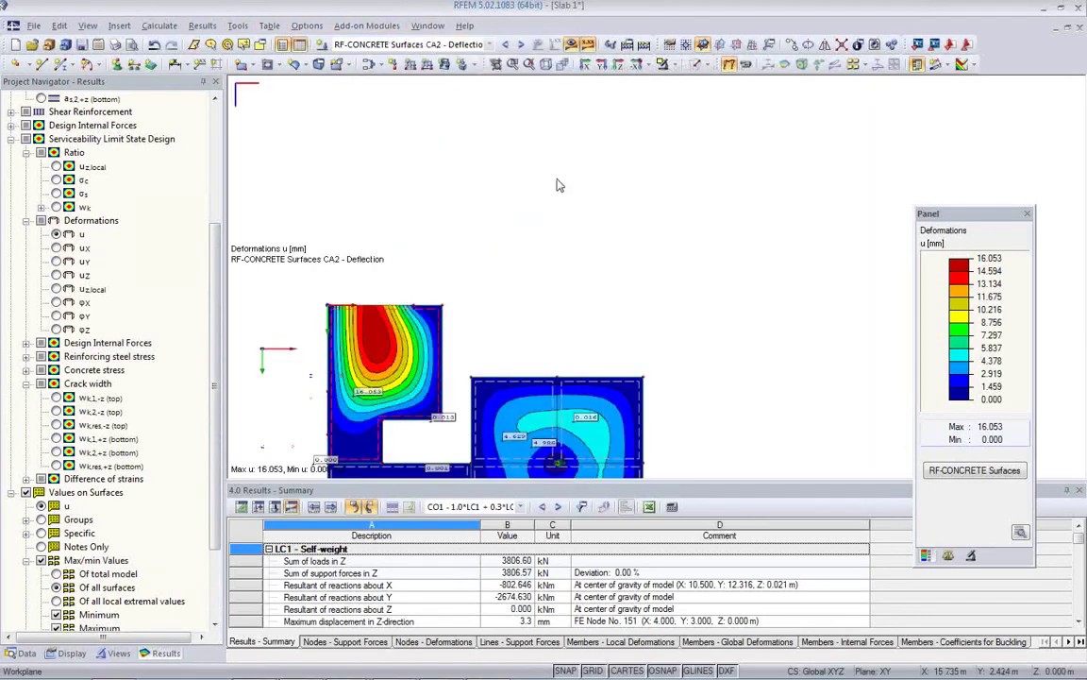
# - Compare CO1 global deformations (max 3.6 mm) side by side, then close that window and maximize the deflection view
pyautogui.click(423, 28)
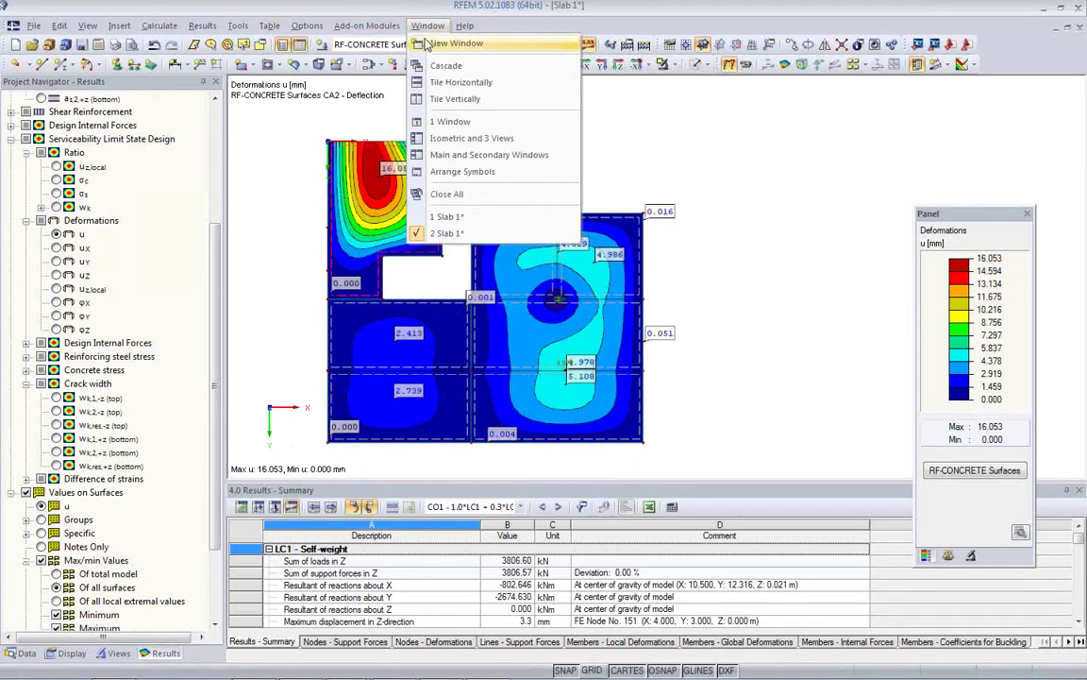
pyautogui.click(450, 102)
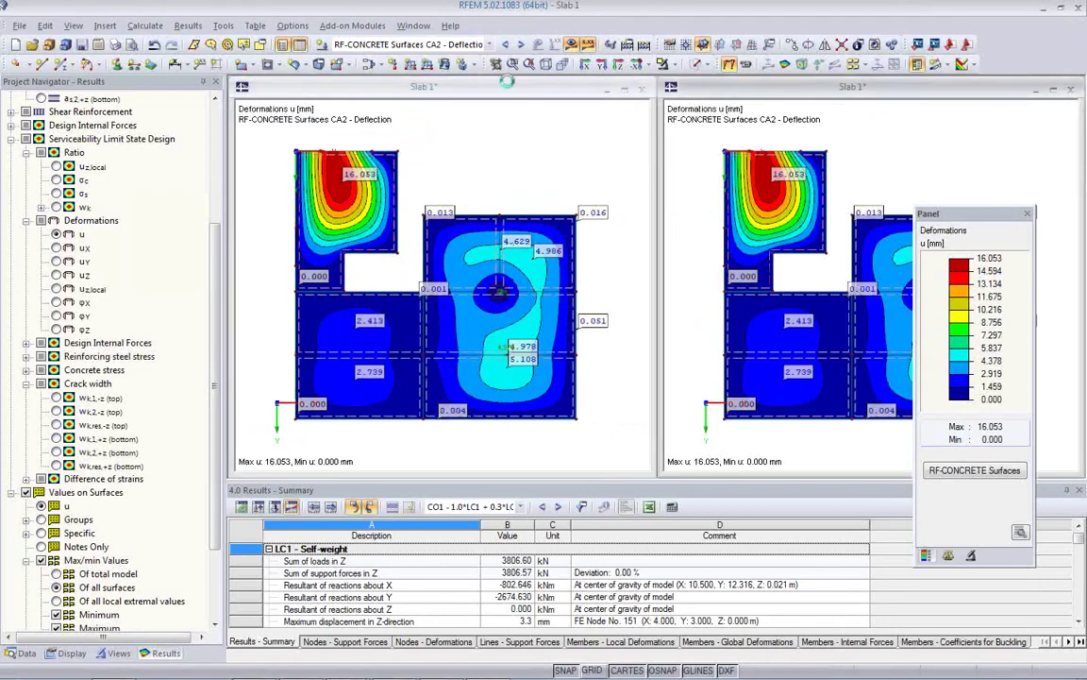
pyautogui.click(491, 45)
pyautogui.scroll(2, 444, 94)
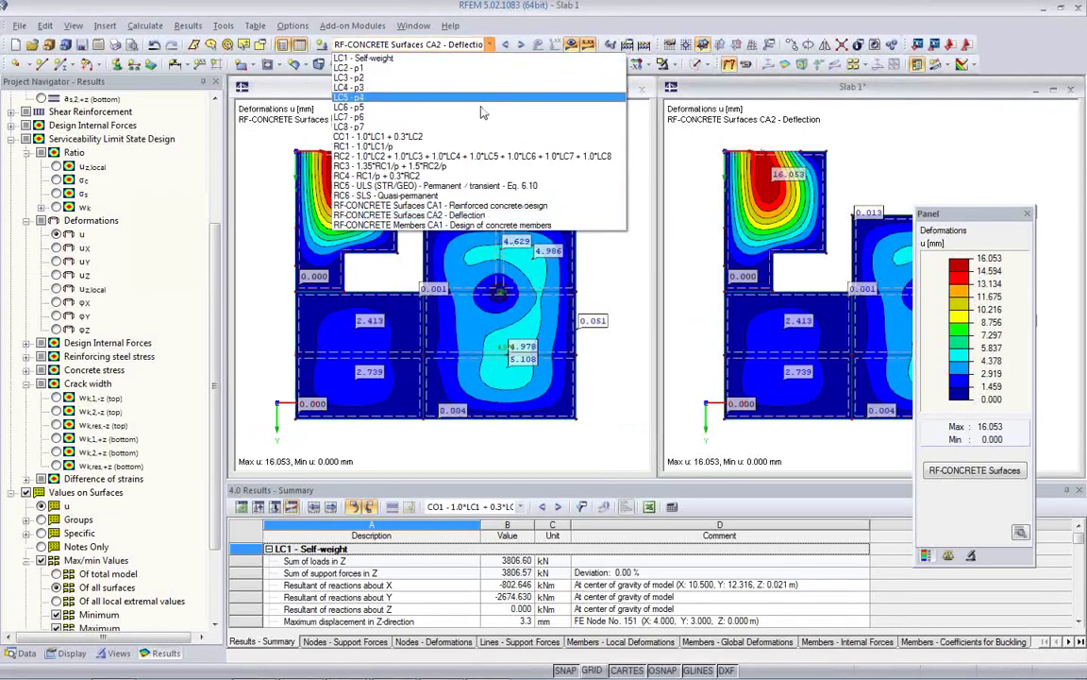
pyautogui.click(406, 127)
pyautogui.click(675, 257)
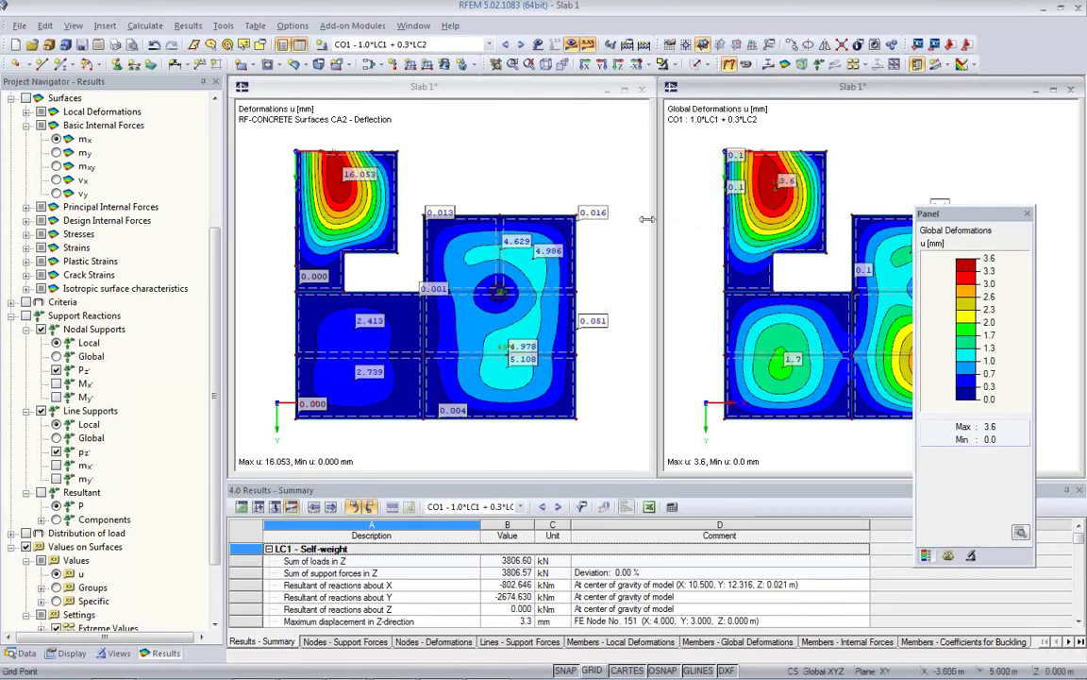
pyautogui.click(456, 195)
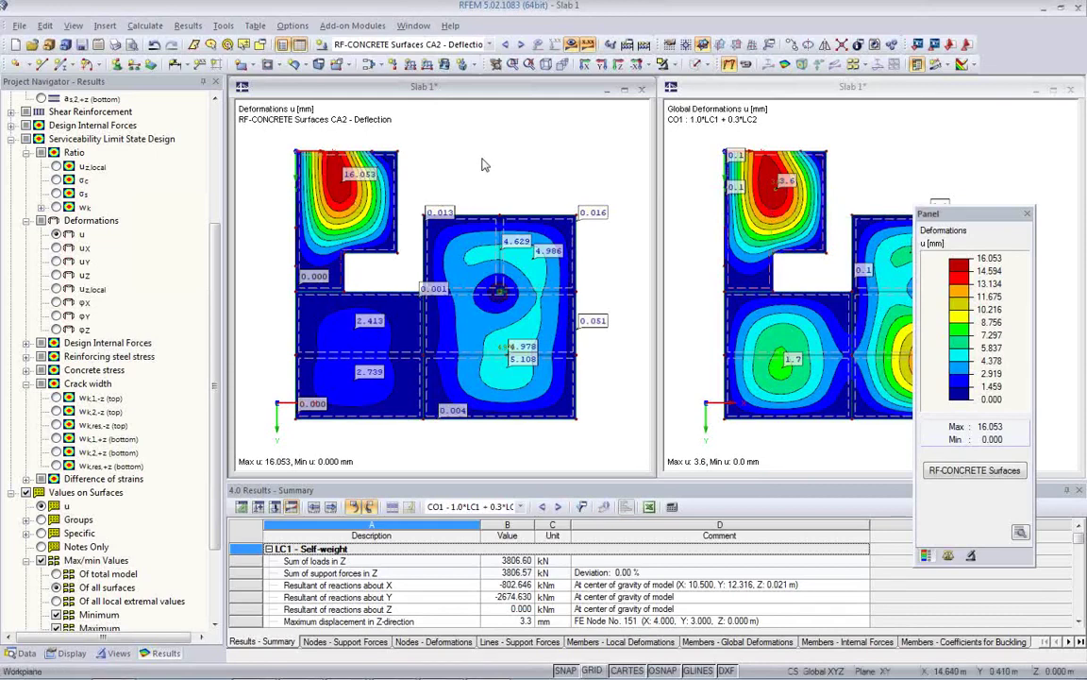
pyautogui.click(1072, 91)
pyautogui.doubleClick(562, 85)
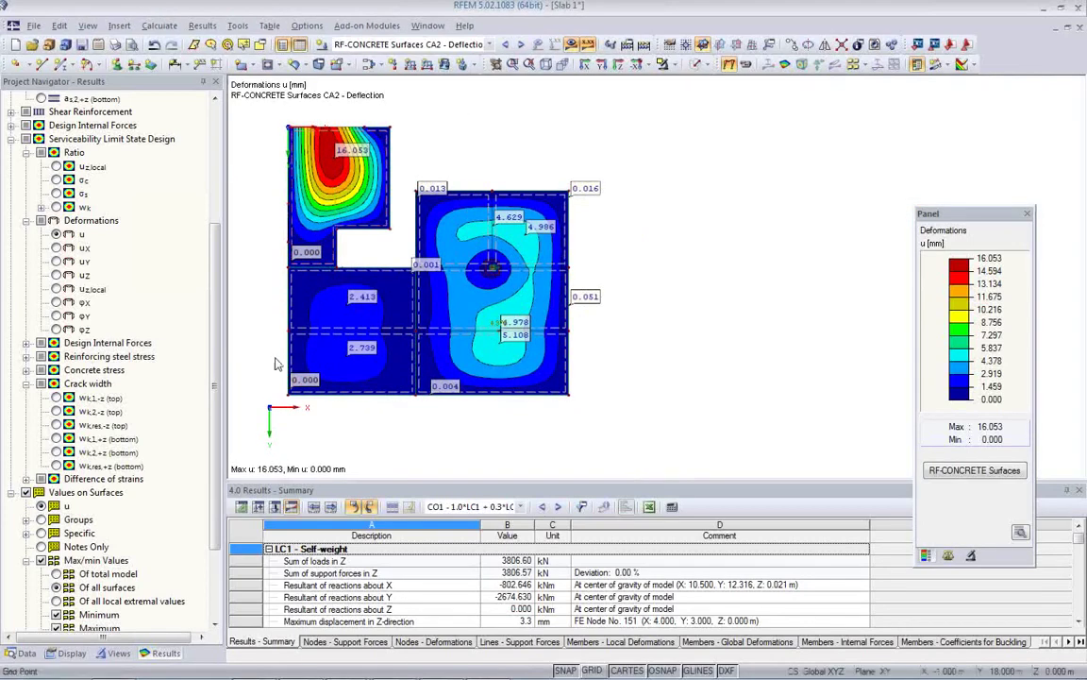
# - Bring the column support into view and launch RF-PUNCH from the Favorites add-on modules
pyautogui.moveTo(531, 372); pyautogui.dragTo(611, 301, button='middle')
pyautogui.scroll(1, 579, 276)
pyautogui.scroll(3, 582, 284)
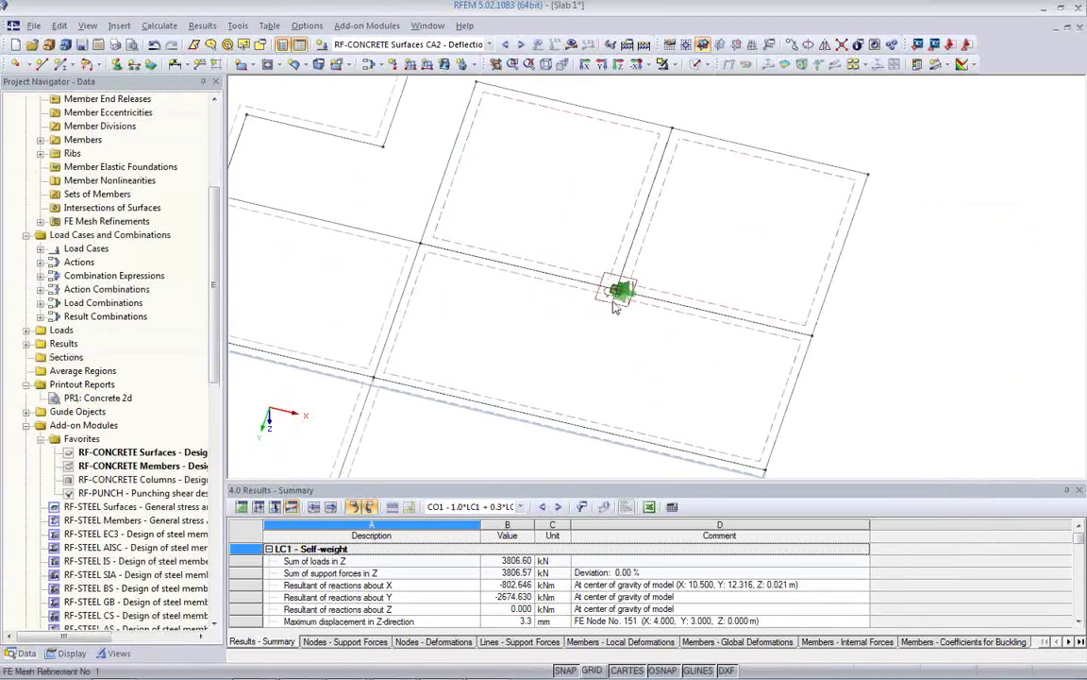
pyautogui.moveTo(215, 359); pyautogui.dragTo(220, 435)
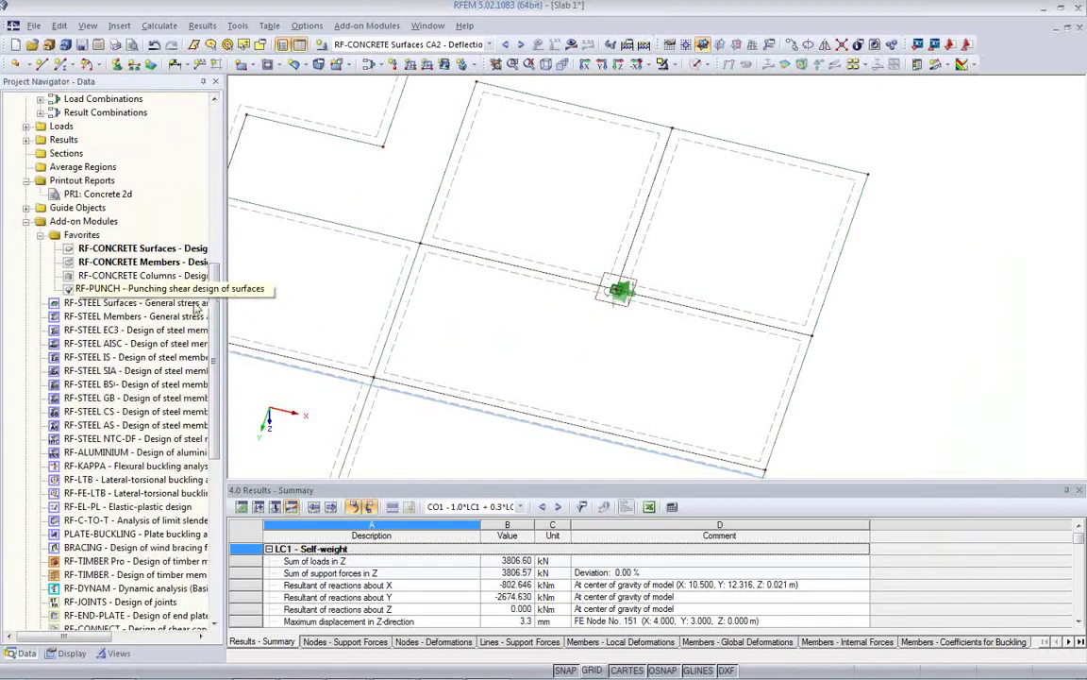
pyautogui.doubleClick(123, 288)
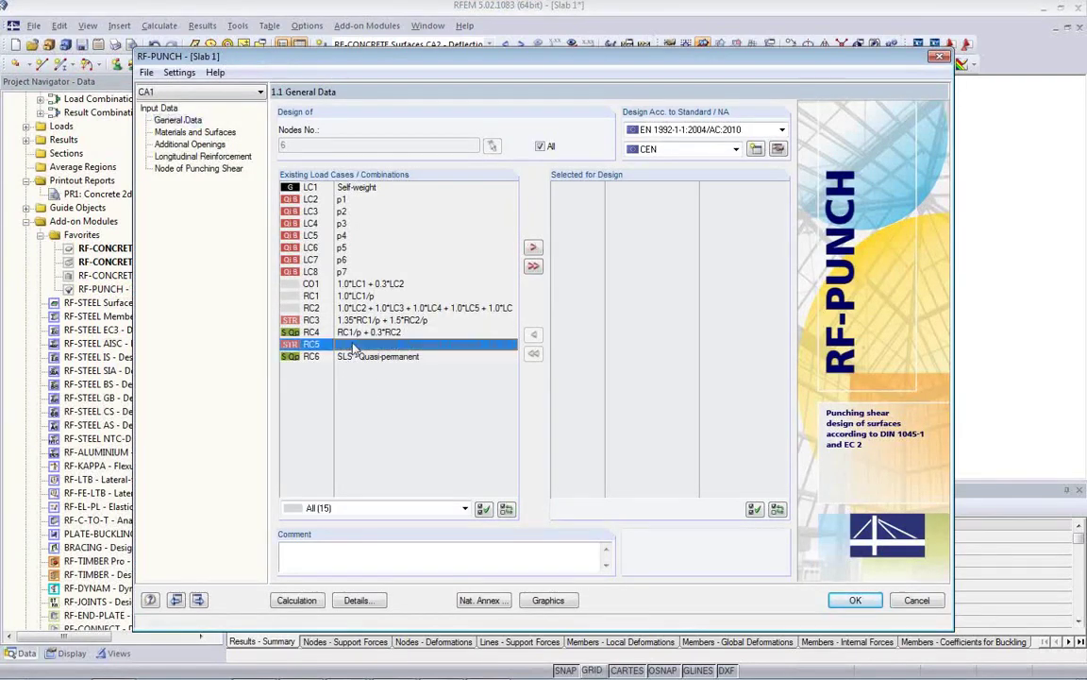
# - Select RC5 for design and step through the inputs to node 6's 0.40 × 0.40 m column on surface 3
pyautogui.doubleClick(378, 344)
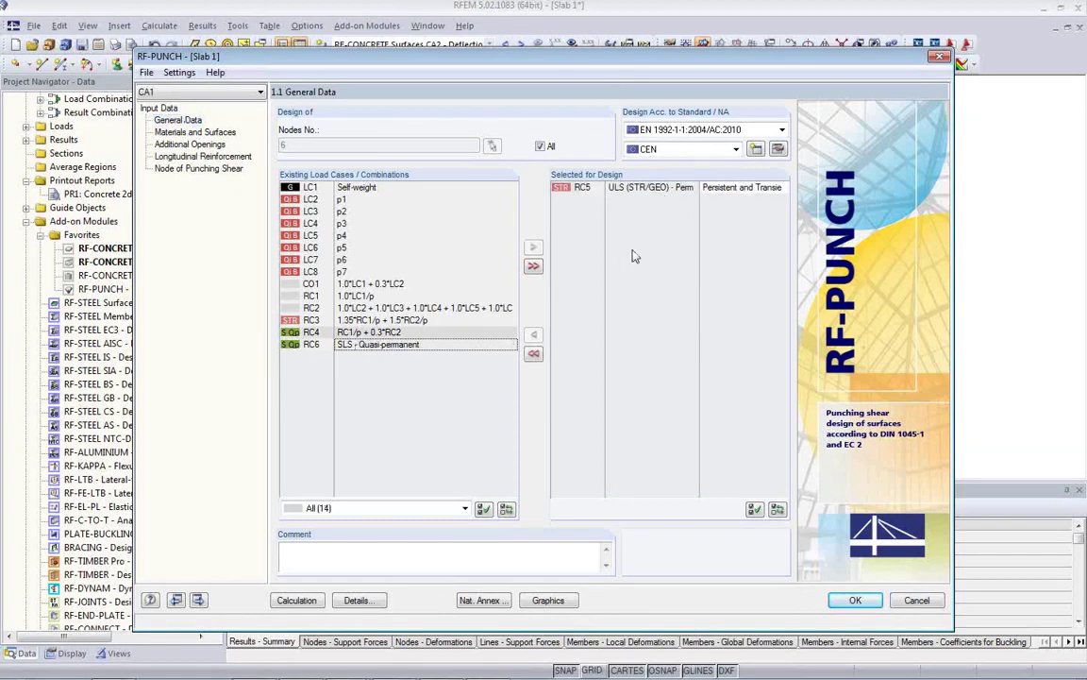
pyautogui.click(211, 133)
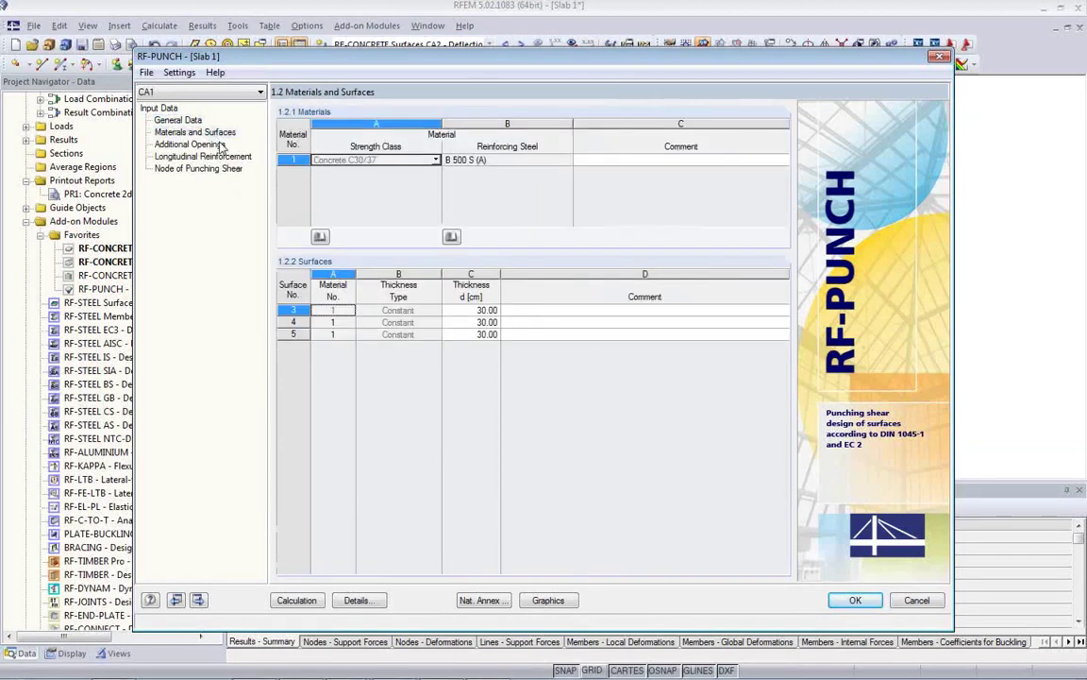
pyautogui.click(201, 146)
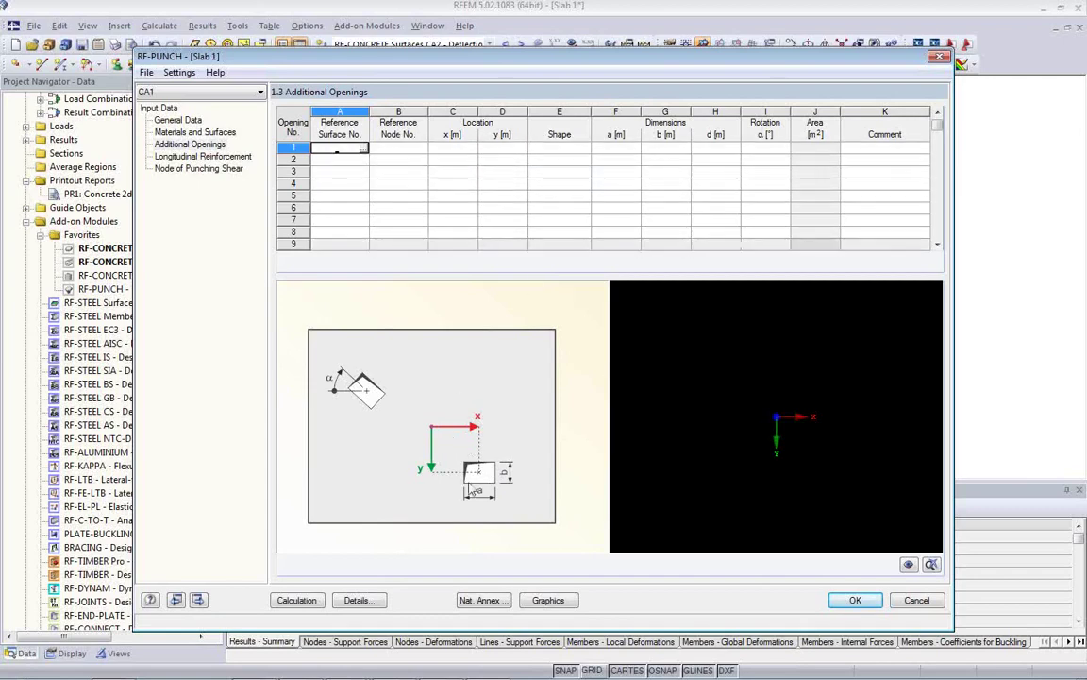
pyautogui.click(179, 156)
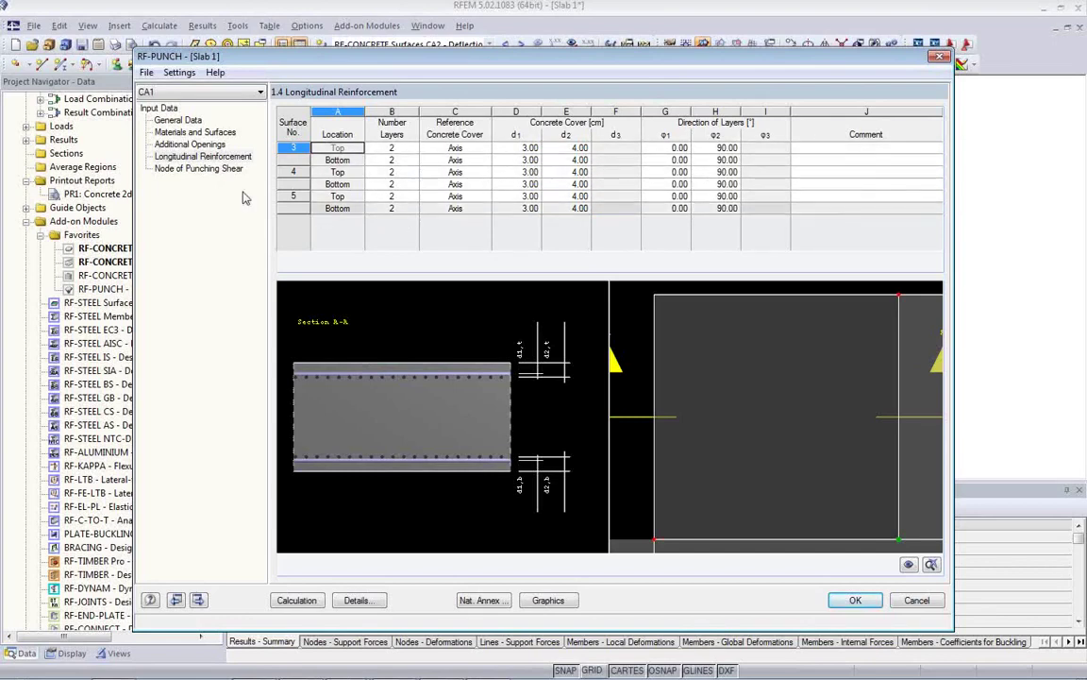
pyautogui.click(212, 171)
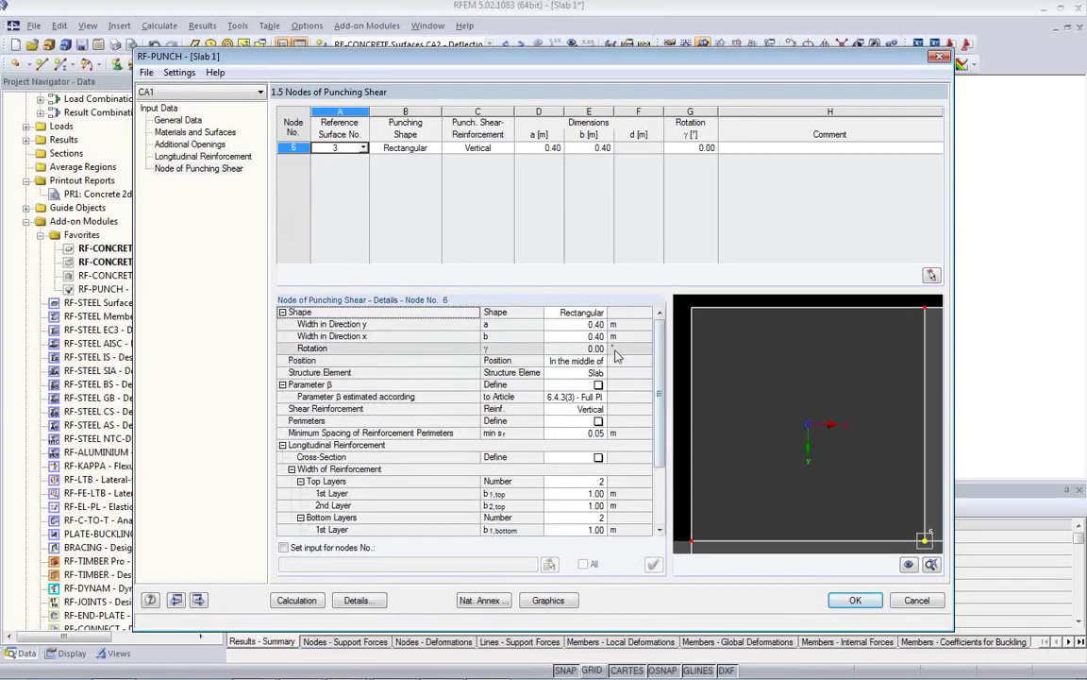
# - Resize node 6's rectangular column to 0.50 × 0.50 m
pyautogui.click(179, 120)
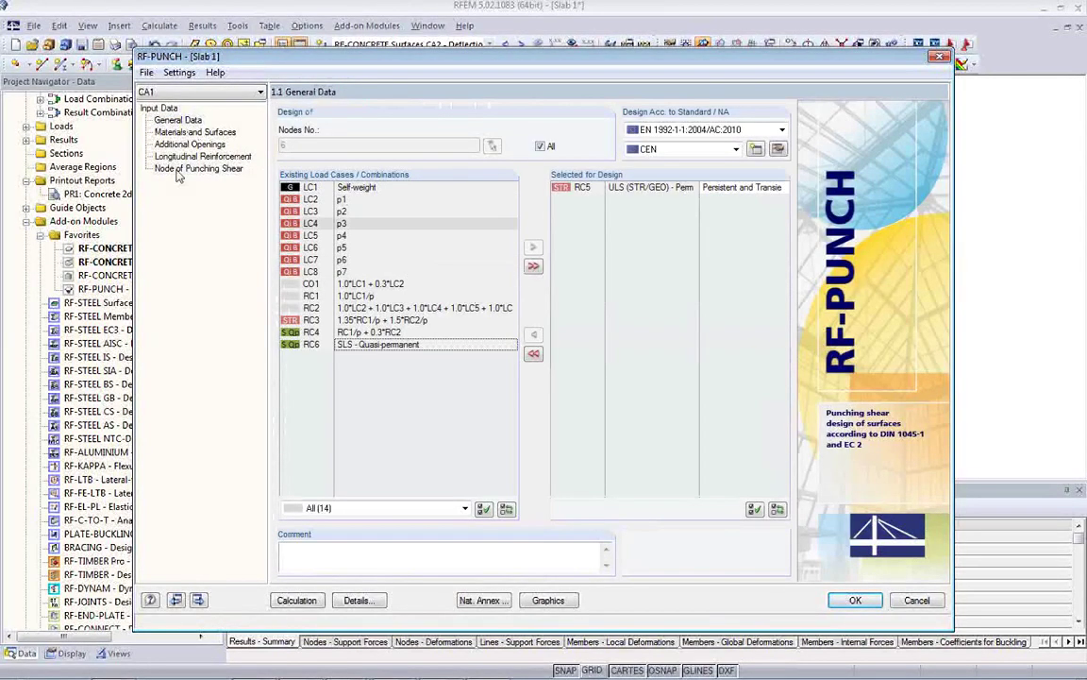
pyautogui.click(170, 133)
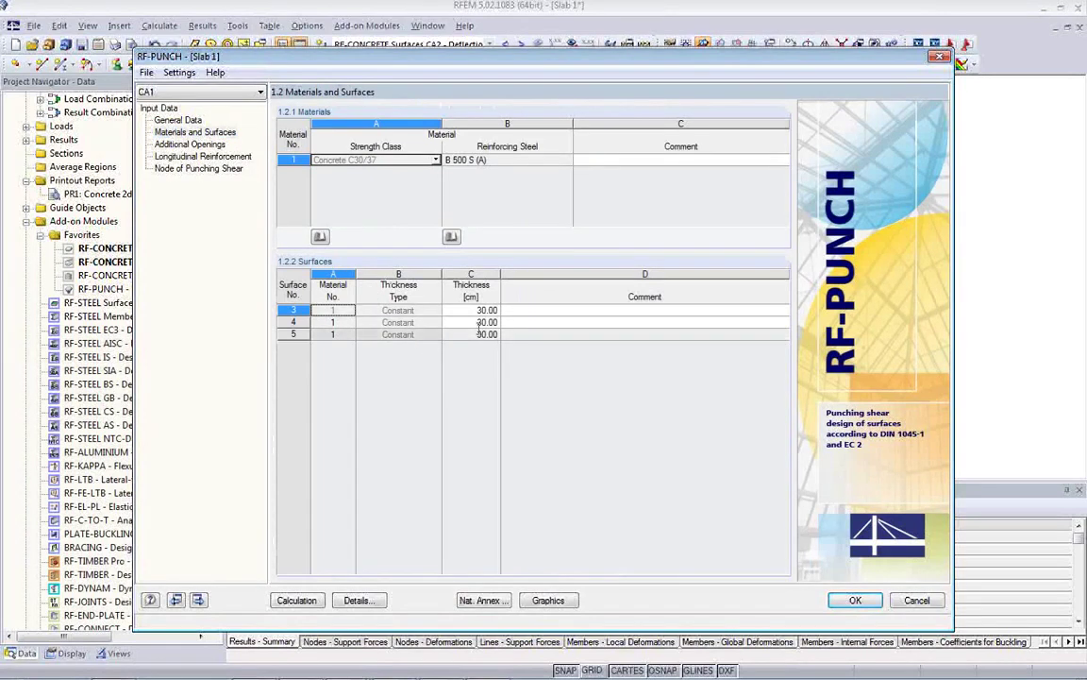
pyautogui.click(194, 168)
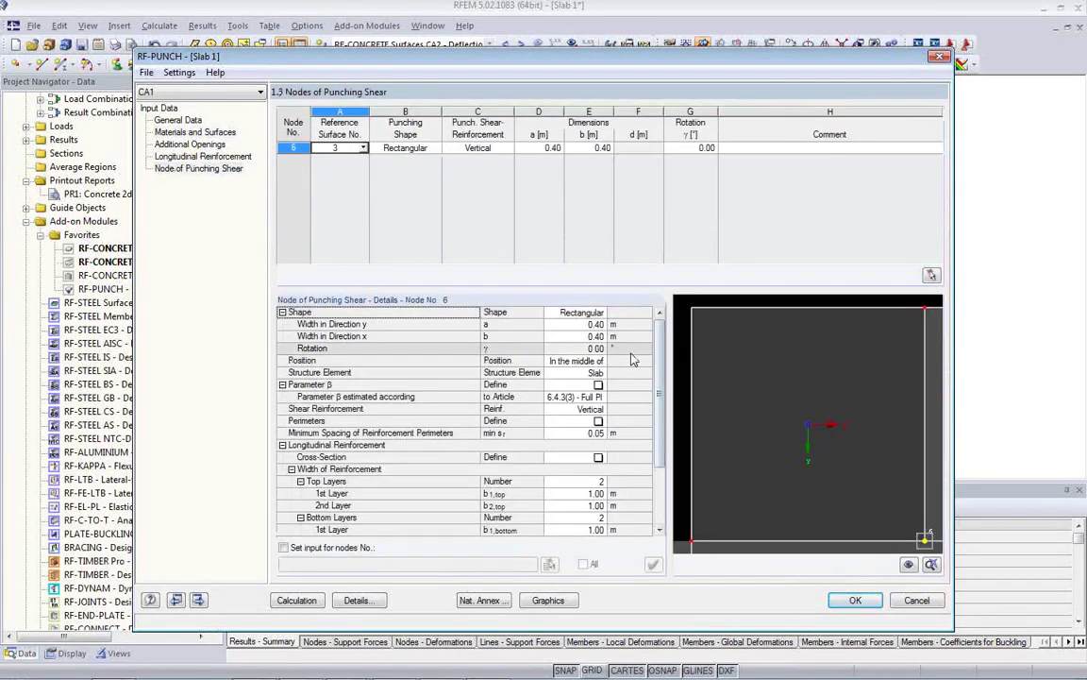
pyautogui.click(571, 323)
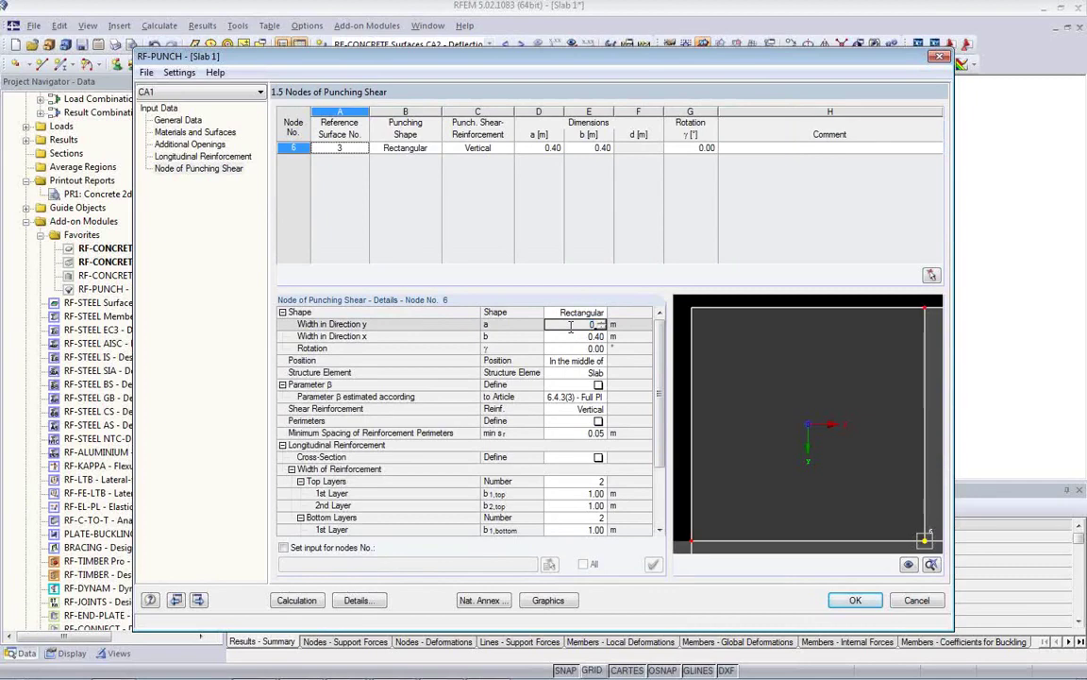
pyautogui.write('0.5')
pyautogui.click(548, 336)
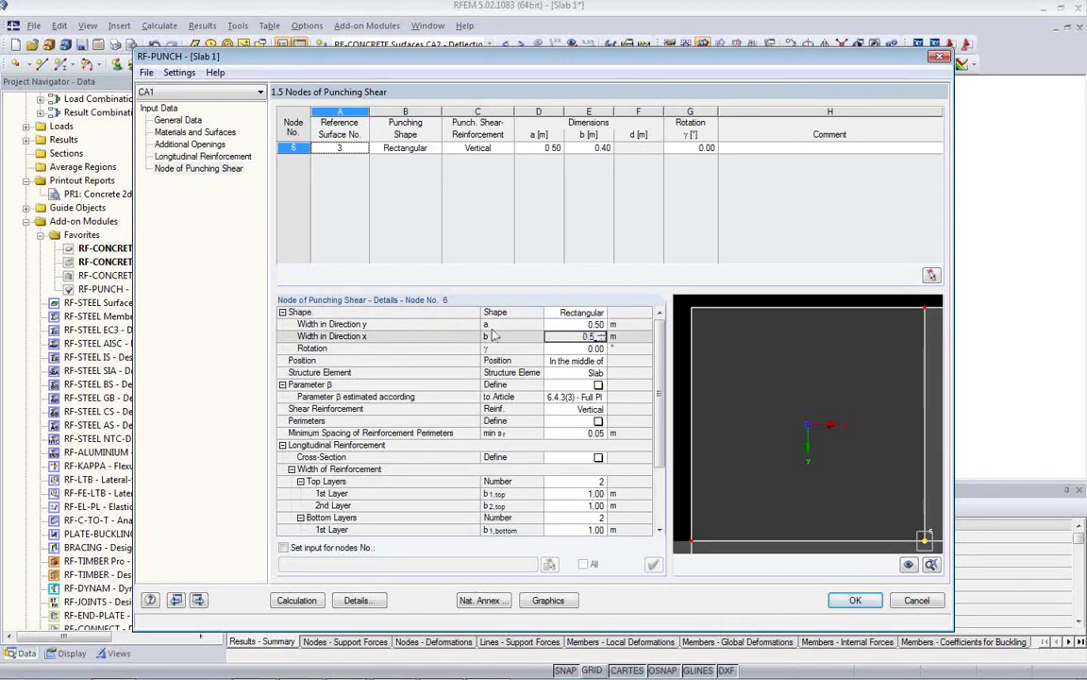
pyautogui.write('0.5')
pyautogui.press('Return')
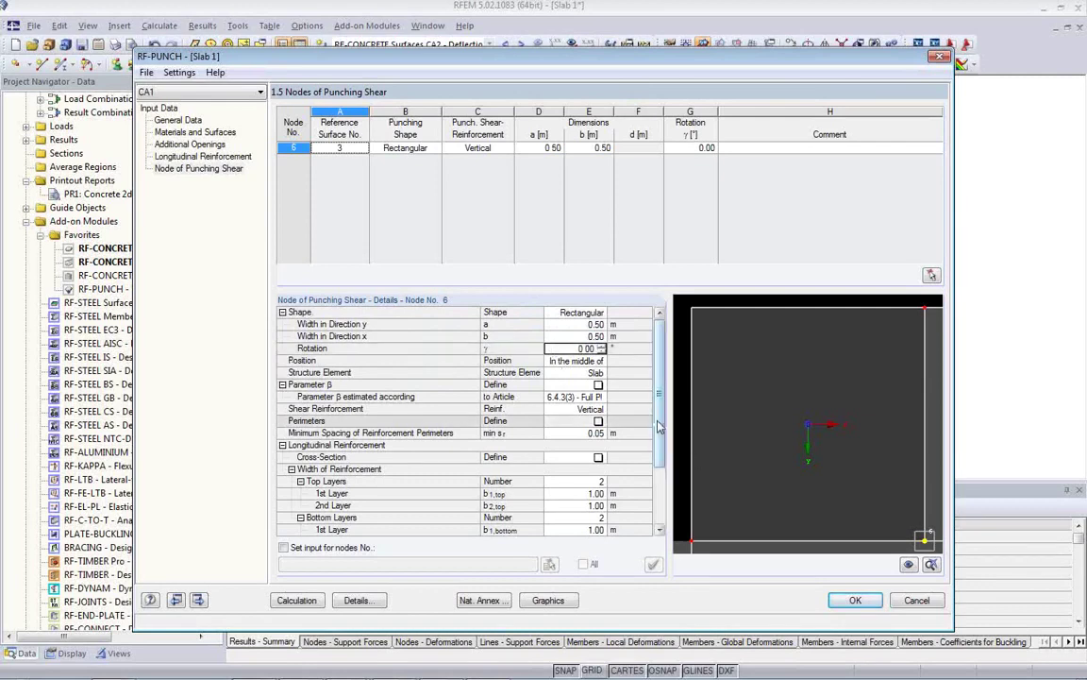
# - Review node 6's column position options and remaining punching node settings
pyautogui.moveTo(659, 425); pyautogui.dragTo(661, 442)
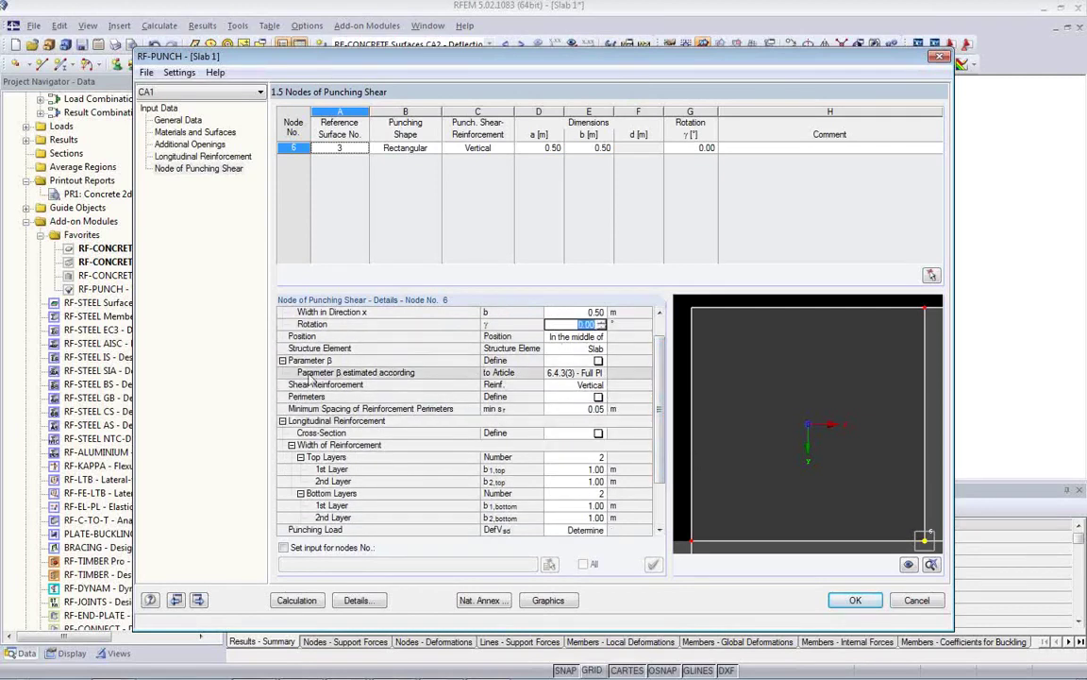
pyautogui.click(589, 338)
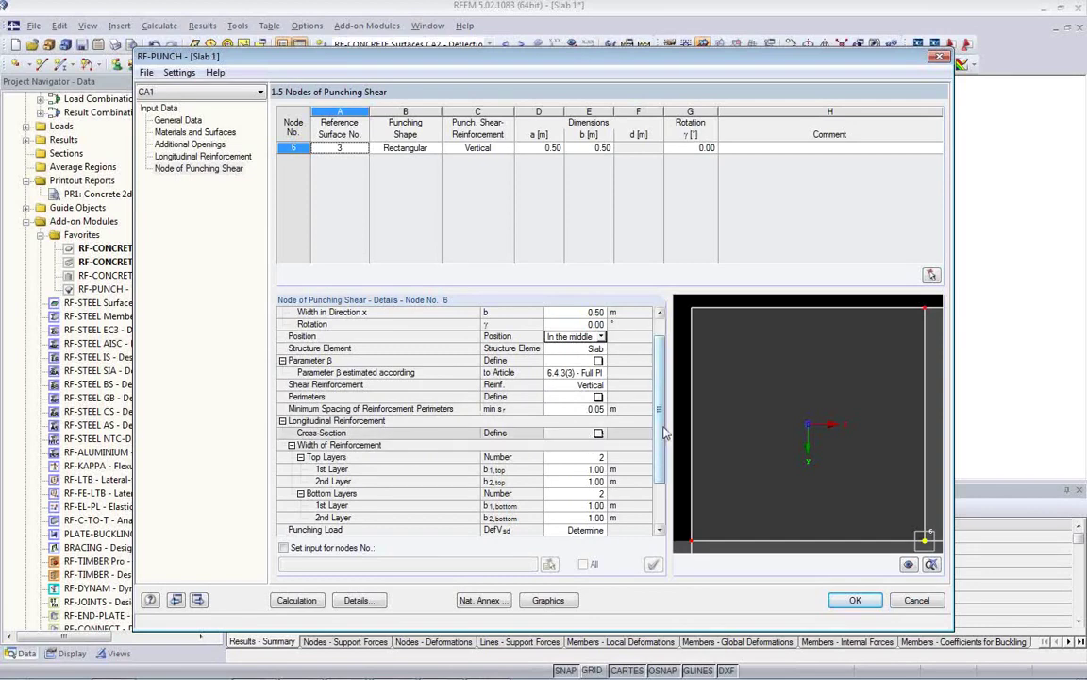
pyautogui.scroll(-5, 664, 433)
pyautogui.scroll(2, 597, 422)
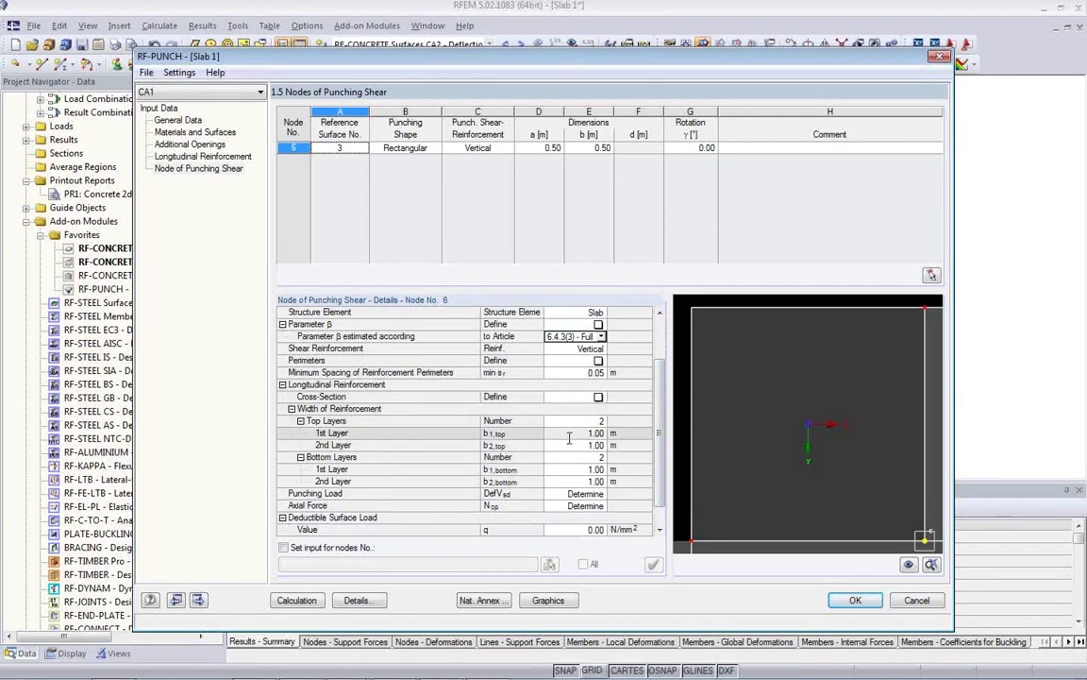
pyautogui.scroll(-1, 660, 507)
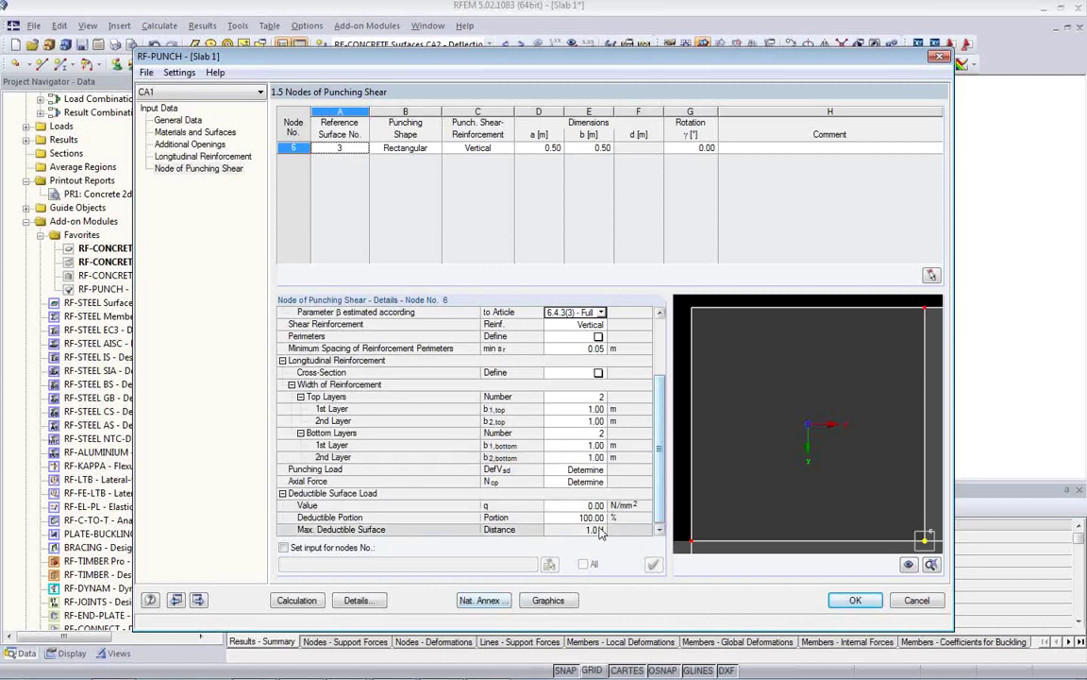
# - Run the RF-PUNCH calculation and check node 6's design criterion of 1.00
pyautogui.click(302, 603)
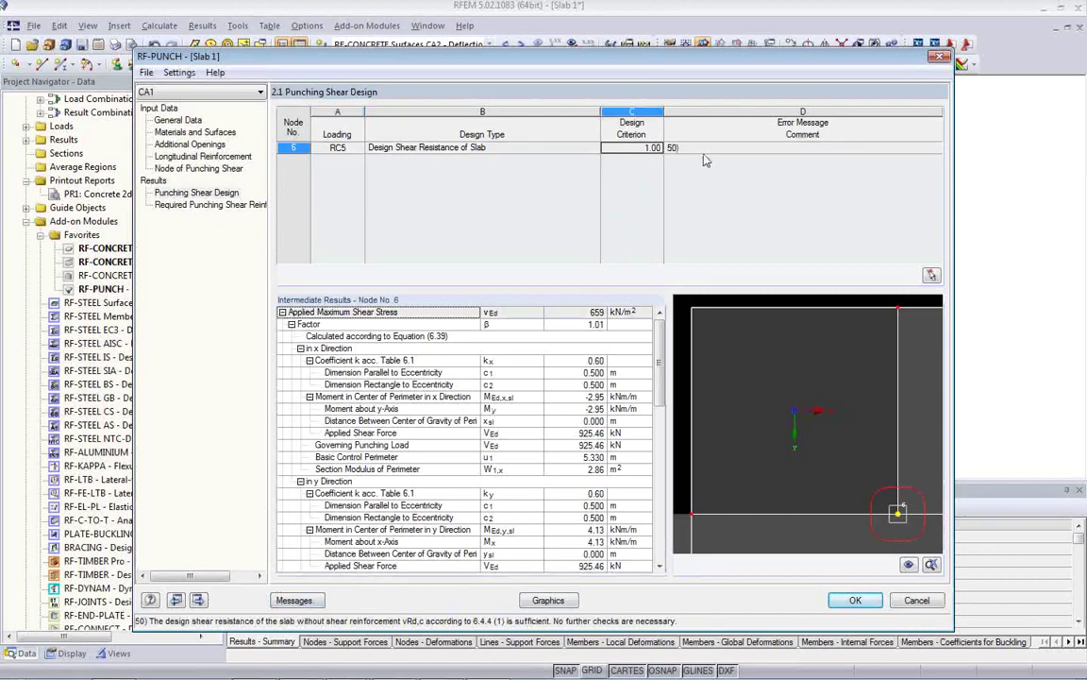
pyautogui.click(636, 147)
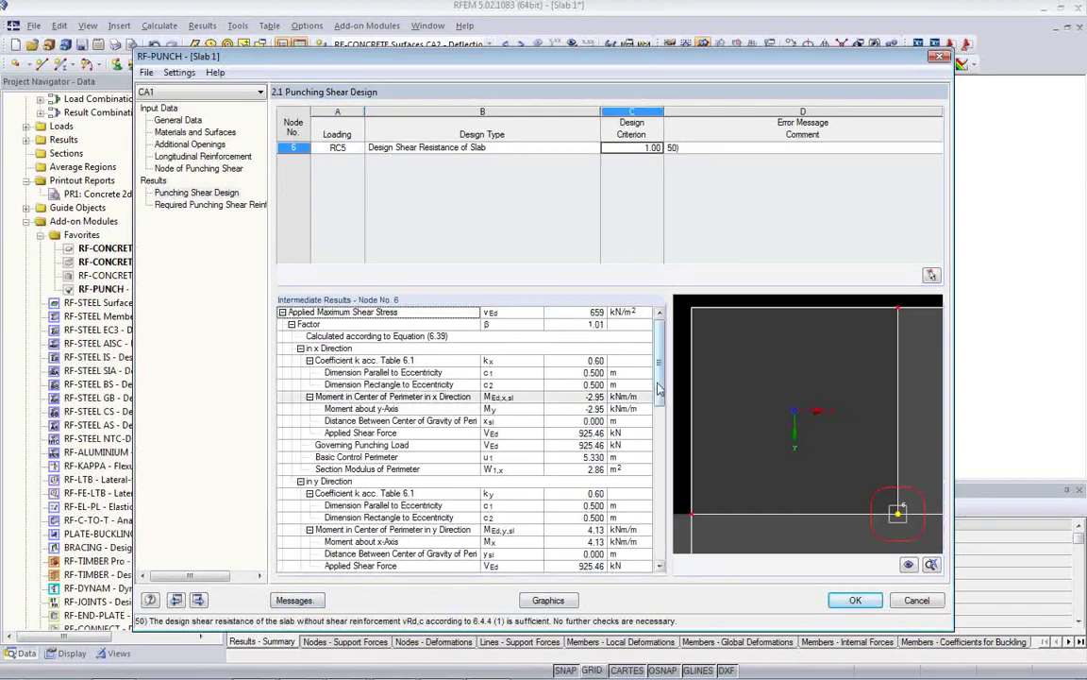
pyautogui.scroll(-10, 662, 530)
pyautogui.scroll(3, 390, 422)
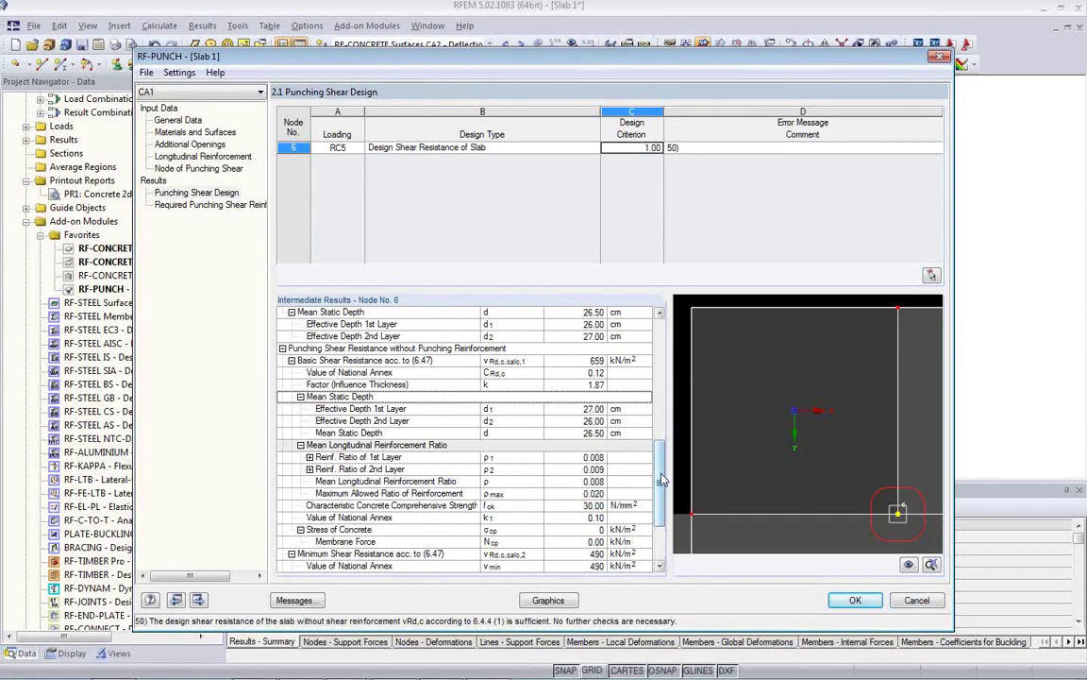
# - Review the intermediate punching results, including the applied shear force of 925.46 kN
pyautogui.moveTo(663, 484); pyautogui.dragTo(682, 342)
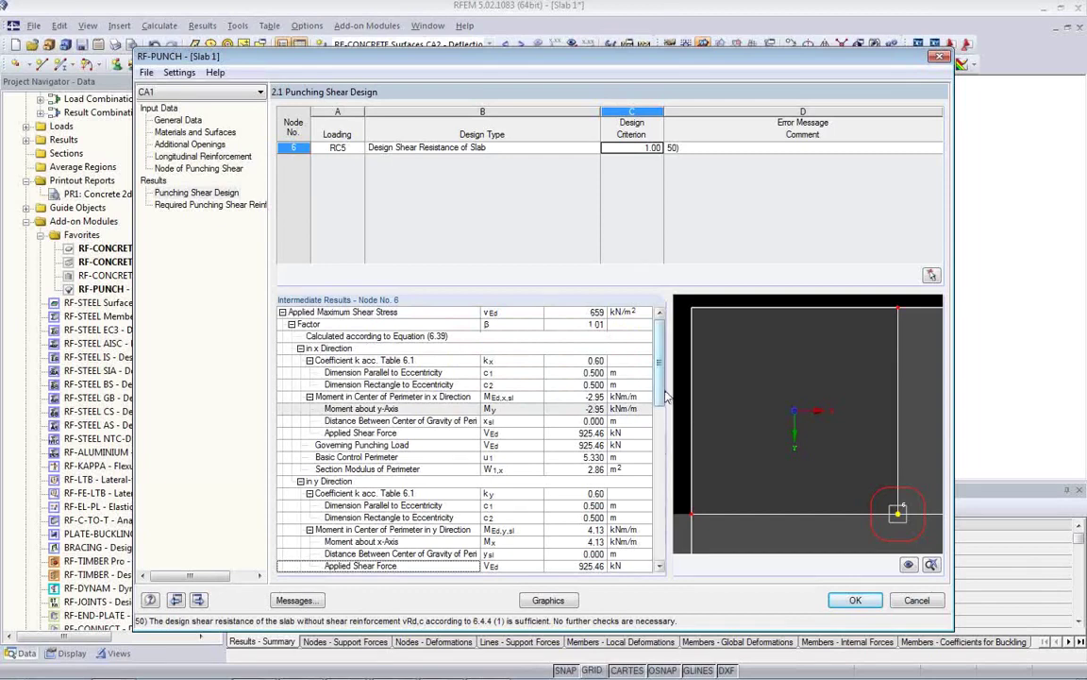
pyautogui.scroll(-1, 664, 400)
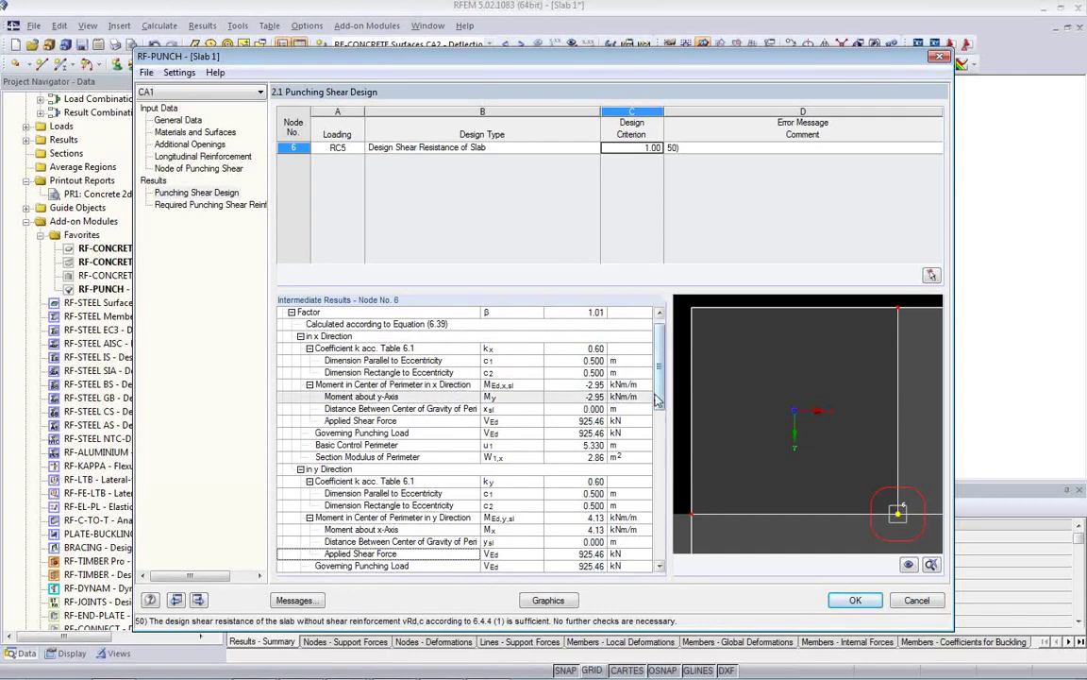
pyautogui.moveTo(658, 400); pyautogui.dragTo(658, 416)
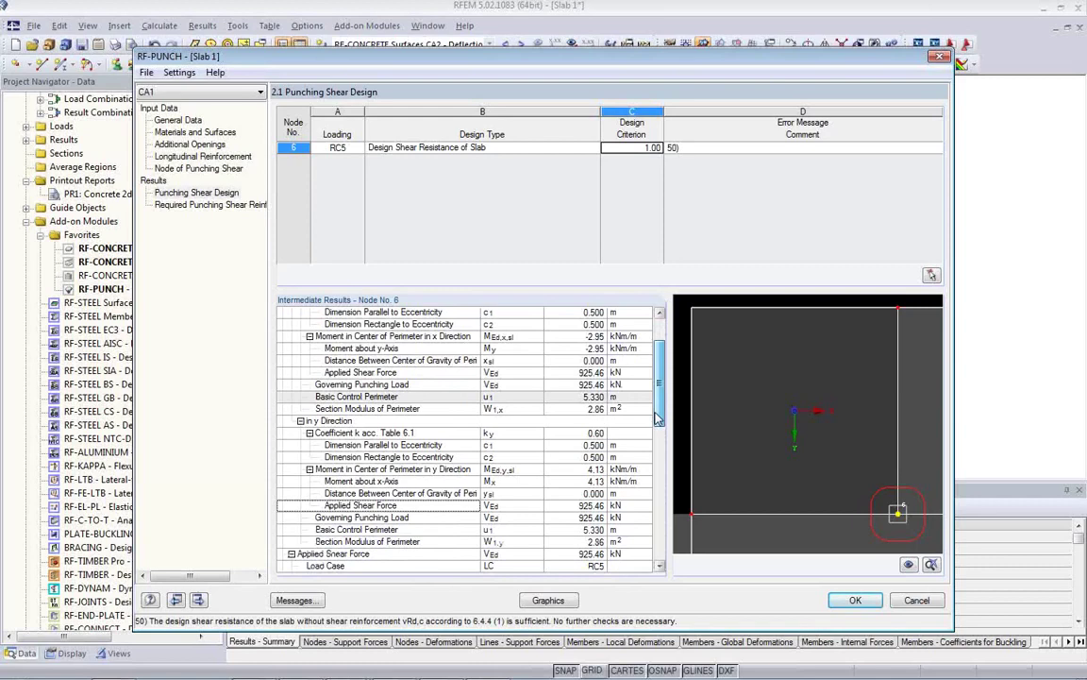
pyautogui.scroll(-2, 393, 454)
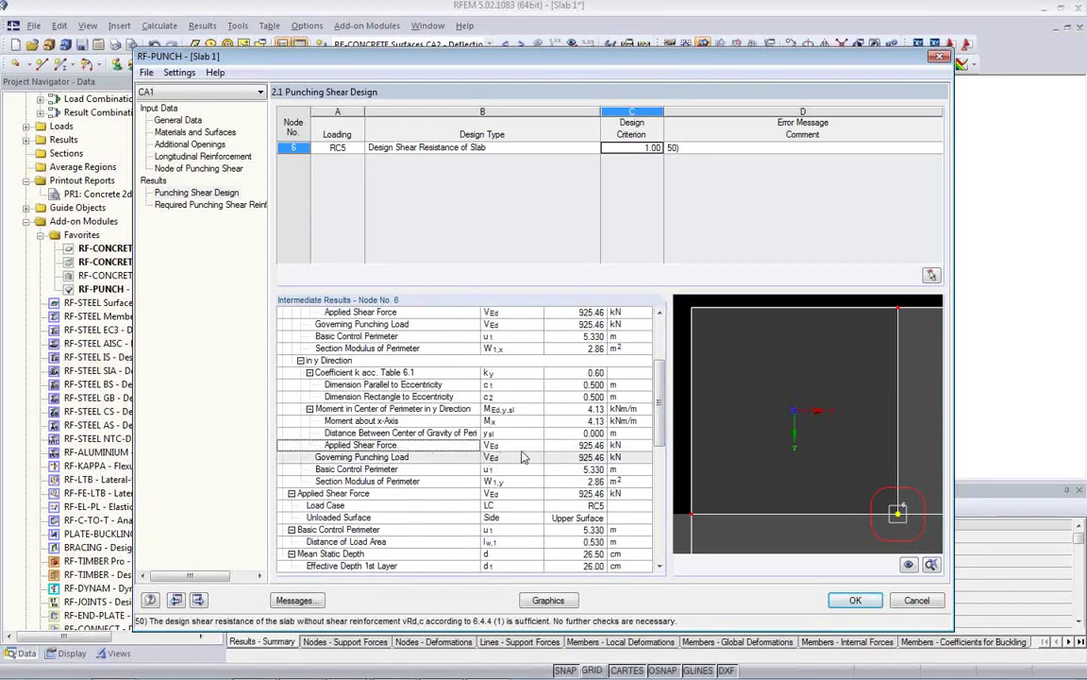
pyautogui.click(566, 445)
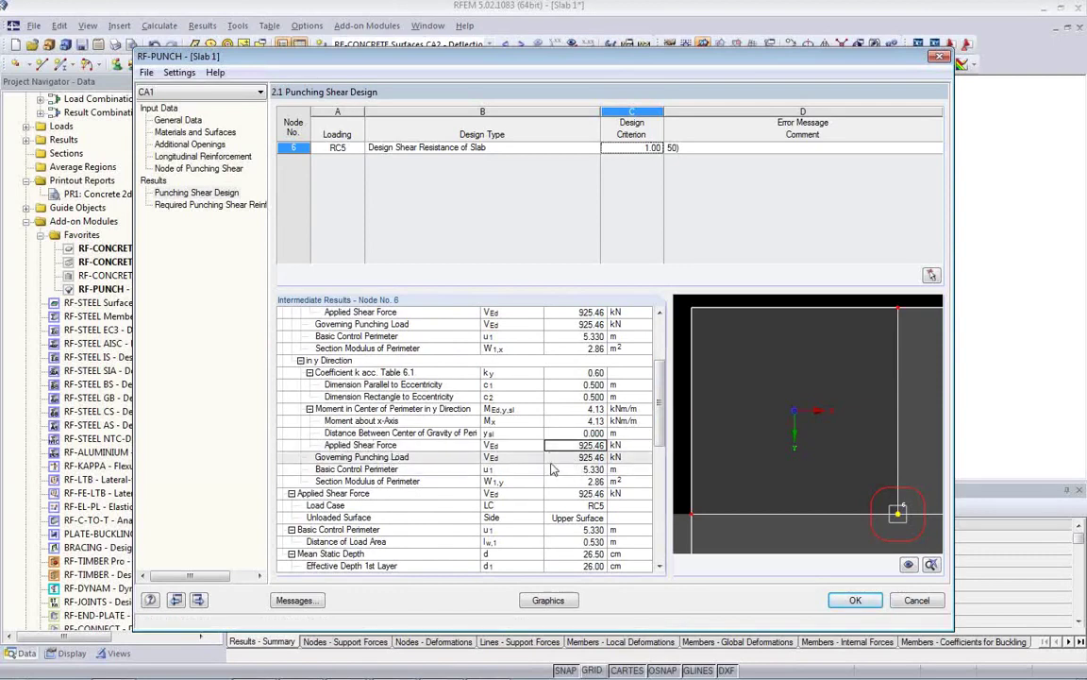
pyautogui.moveTo(661, 439); pyautogui.dragTo(665, 495)
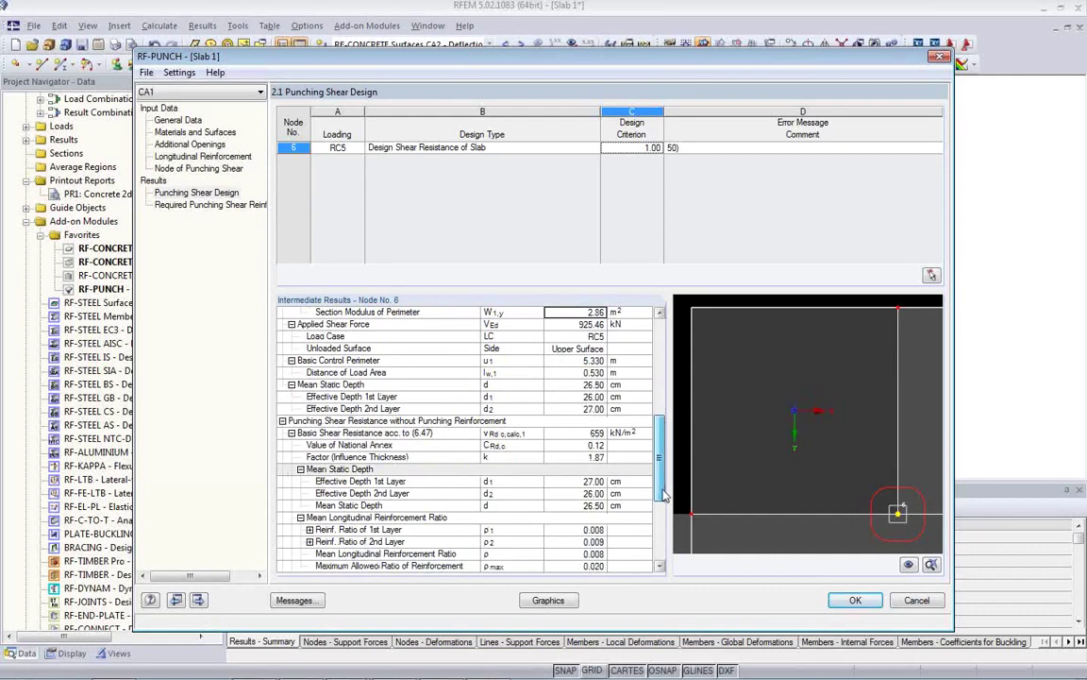
pyautogui.moveTo(665, 495); pyautogui.dragTo(665, 557)
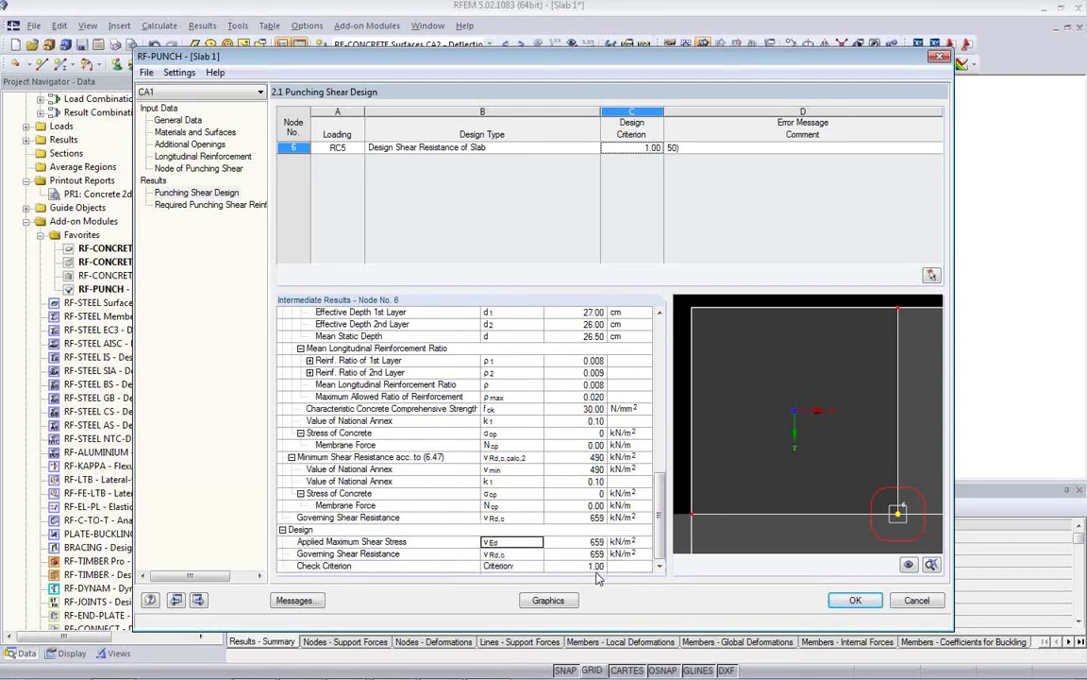
# - Show a_s,1,Top reinforcement on the model with result values labelled at extreme values only
pyautogui.click(551, 600)
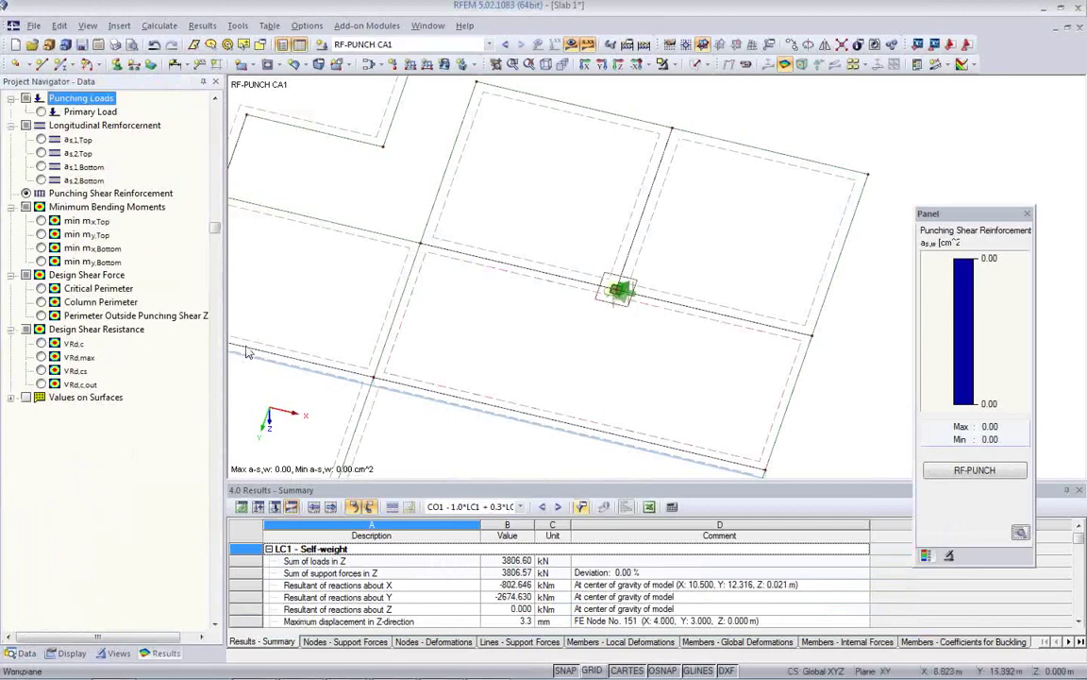
pyautogui.click(41, 140)
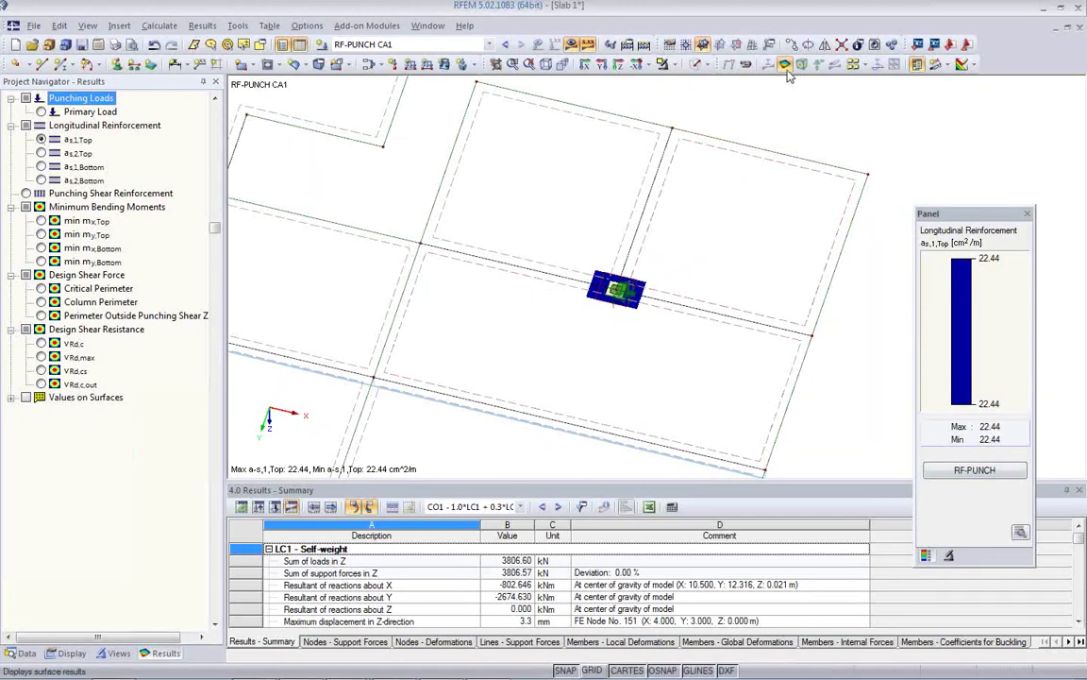
pyautogui.click(852, 63)
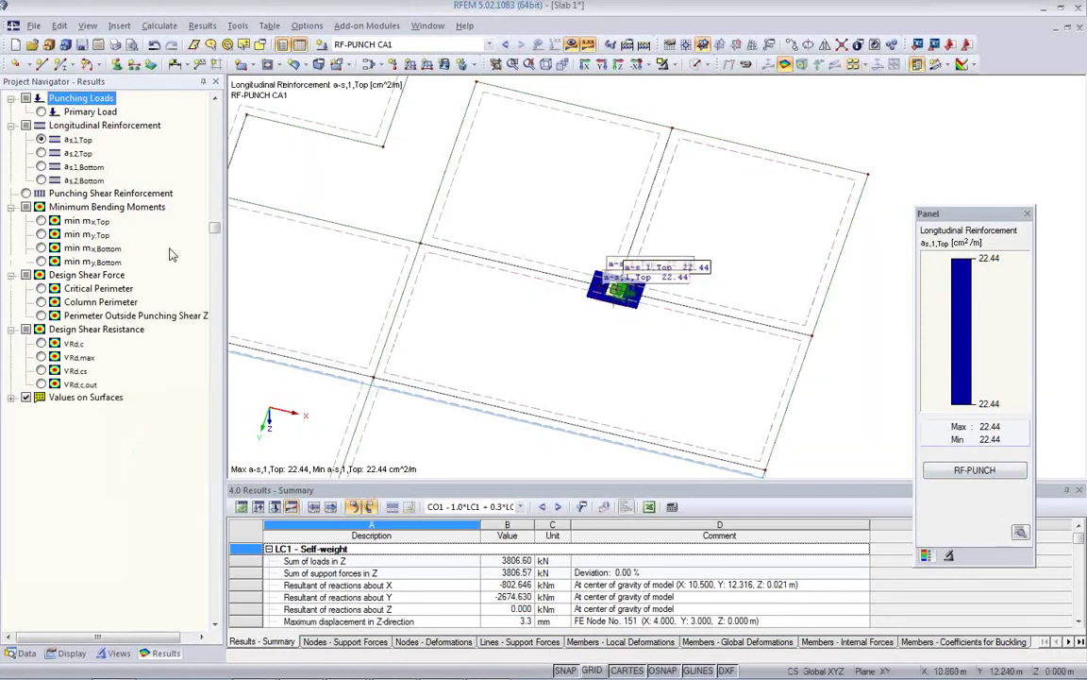
pyautogui.click(13, 398)
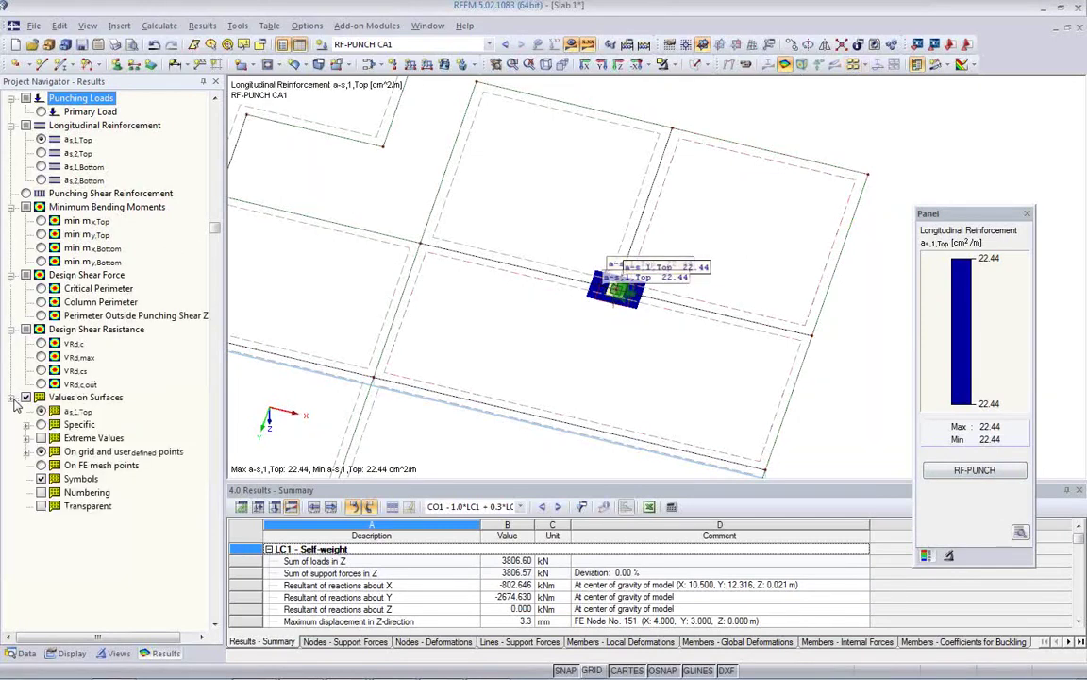
pyautogui.click(41, 438)
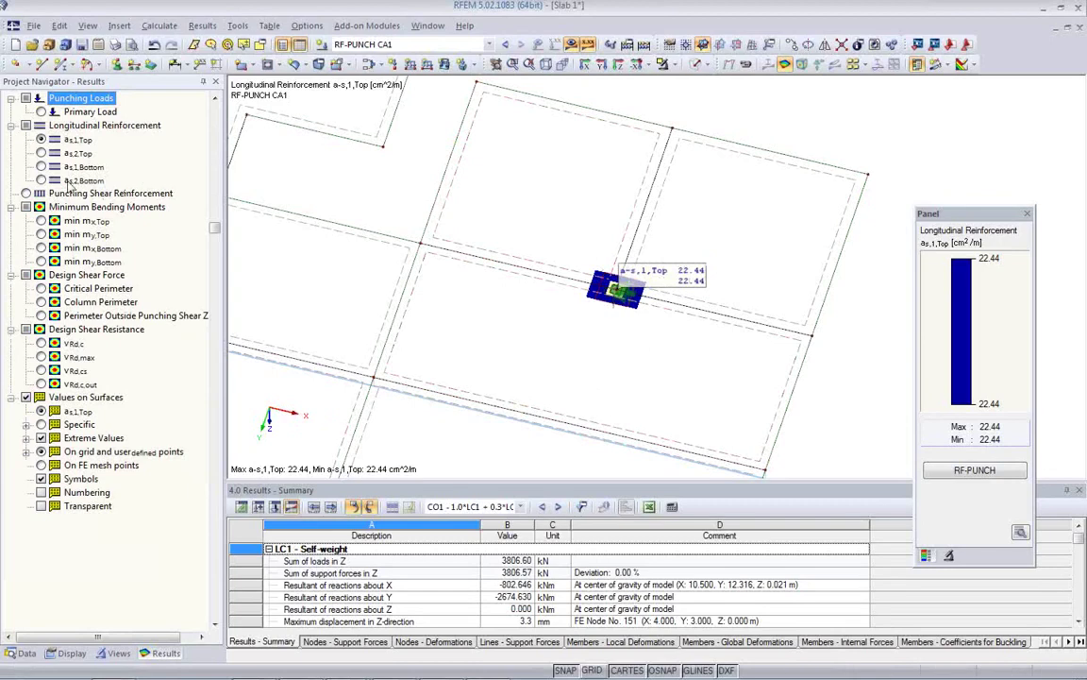
# - Switch to a_s,2,Top results and centre the view on the column showing 22.44 cm²/m
pyautogui.click(41, 153)
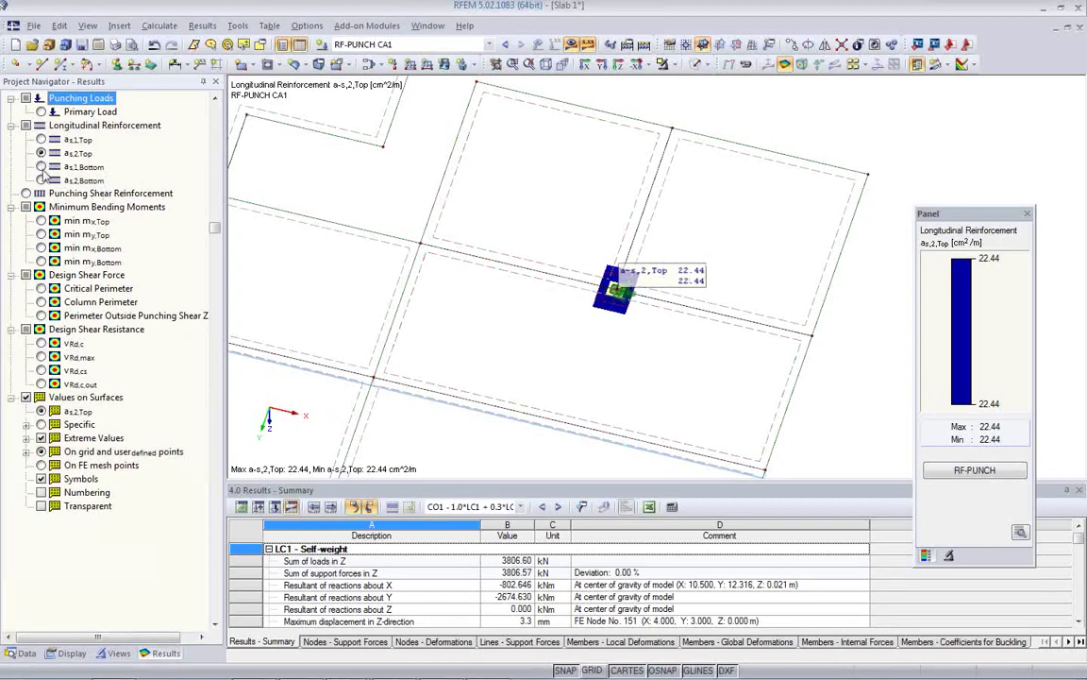
pyautogui.moveTo(642, 310); pyautogui.dragTo(634, 338, button='middle')
pyautogui.scroll(3, 634, 338)
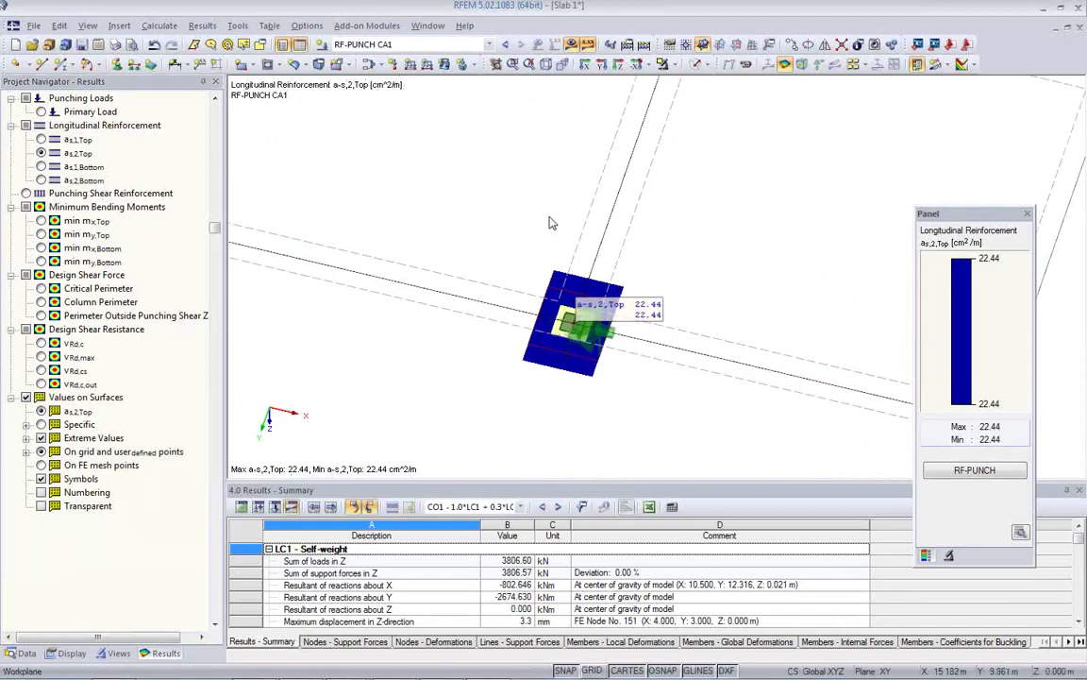
pyautogui.scroll(-2, 552, 215)
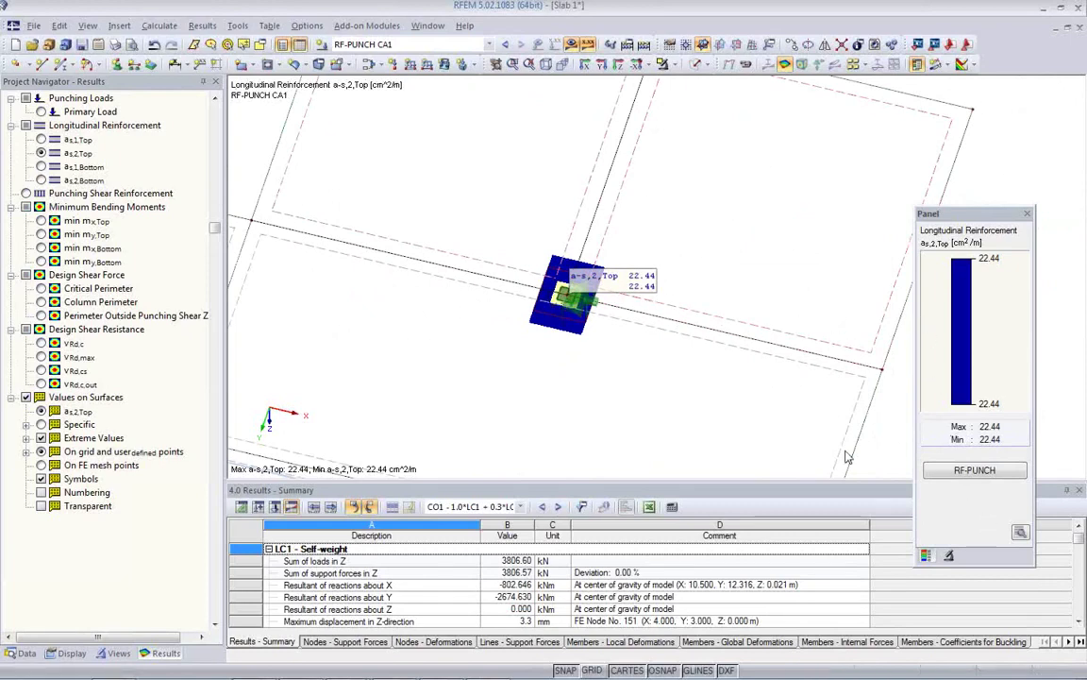
pyautogui.moveTo(621, 384); pyautogui.dragTo(672, 354, button='middle')
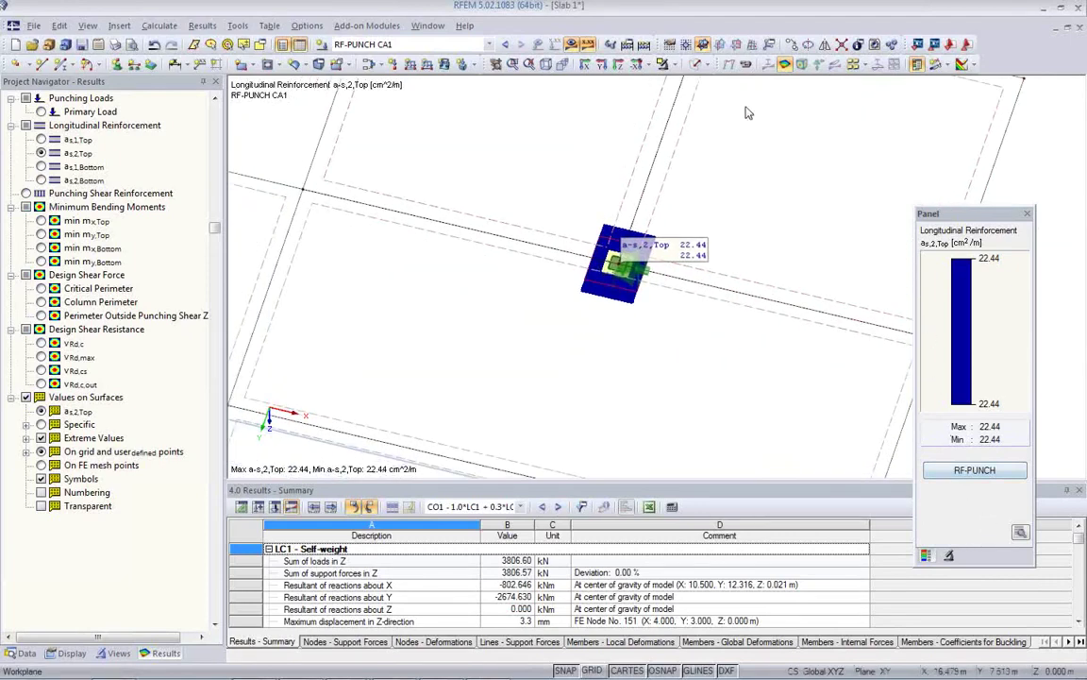
pyautogui.scroll(-3, 650, 289)
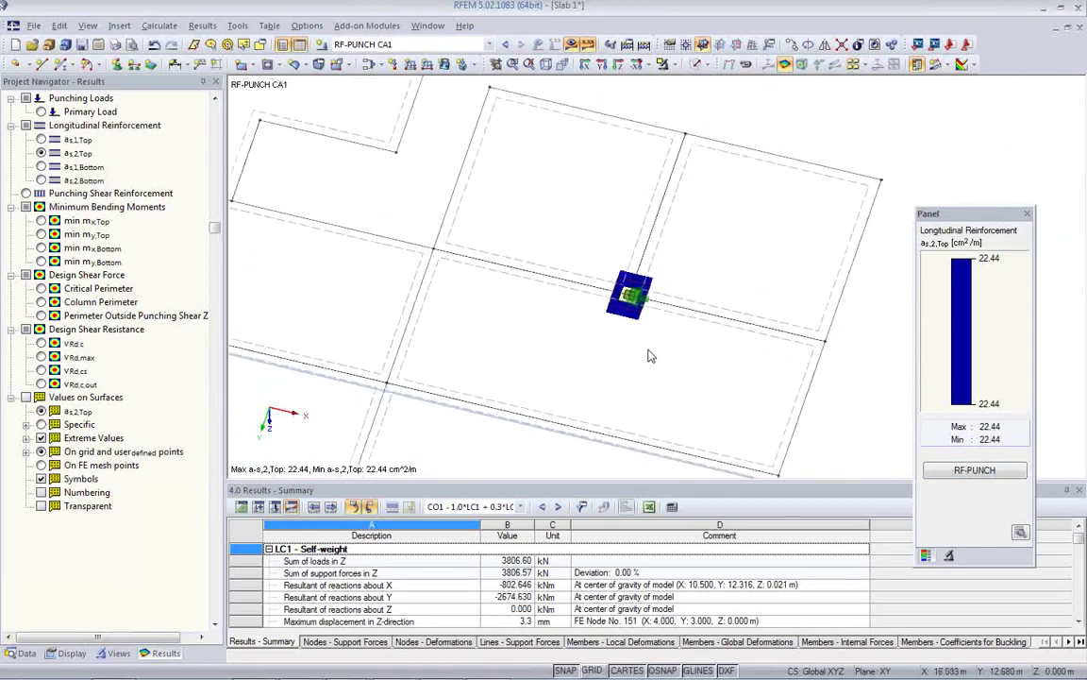
# - Return to the PowerPoint slideshow and advance past More Information to the closing Dlubal slide
pyautogui.moveTo(395, 667)
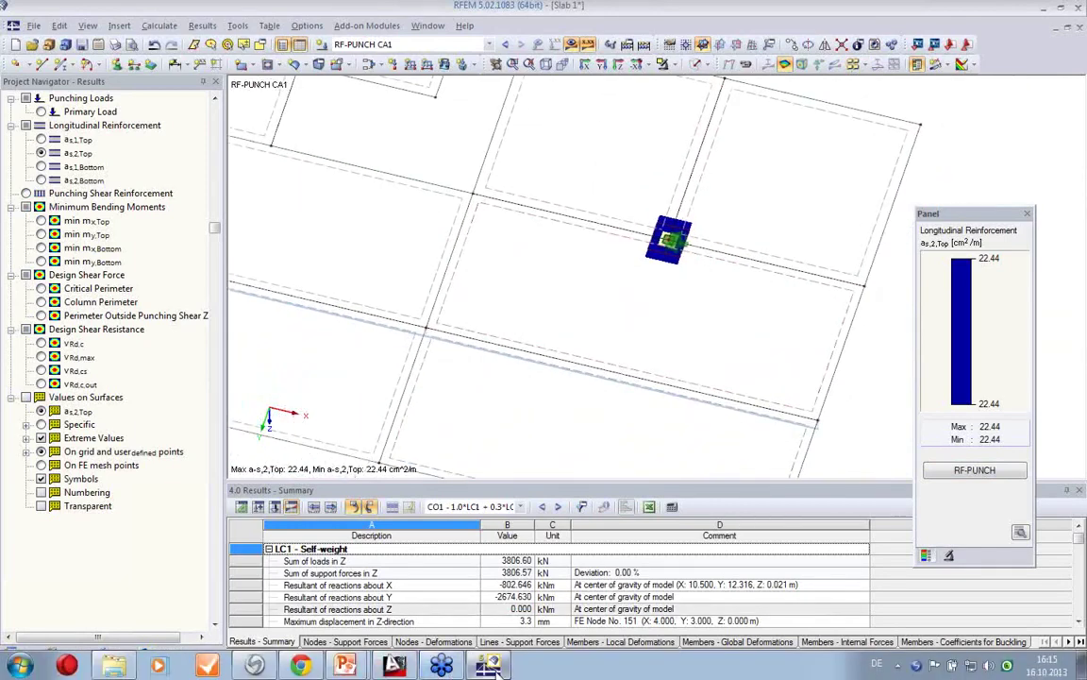
pyautogui.moveTo(345, 667)
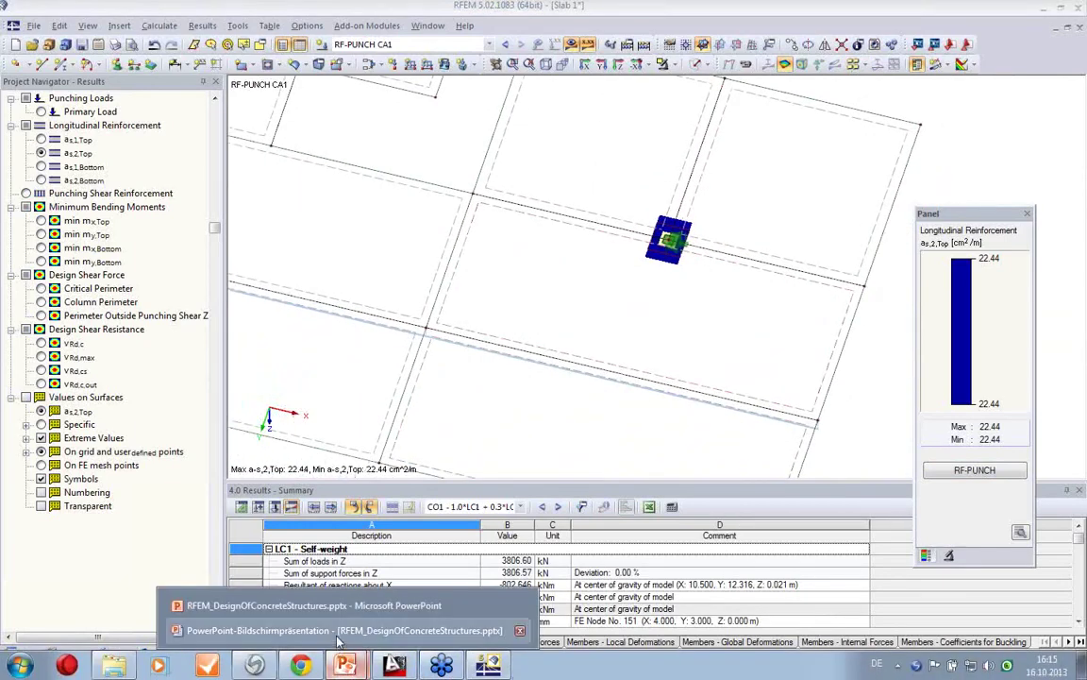
pyautogui.click(342, 629)
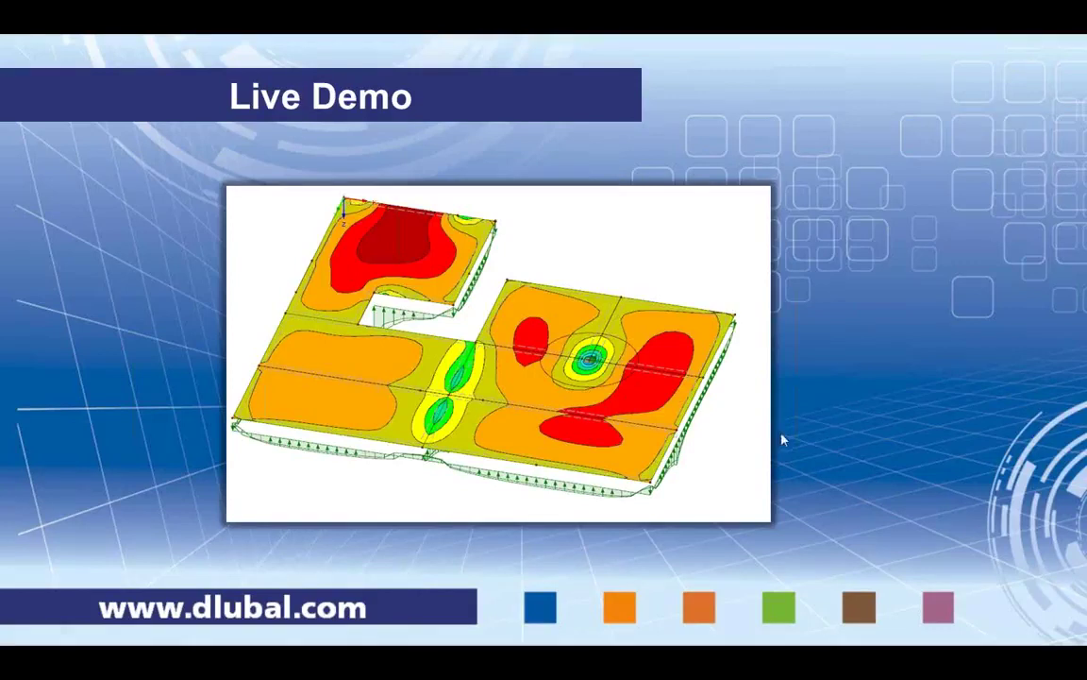
pyautogui.click(836, 448)
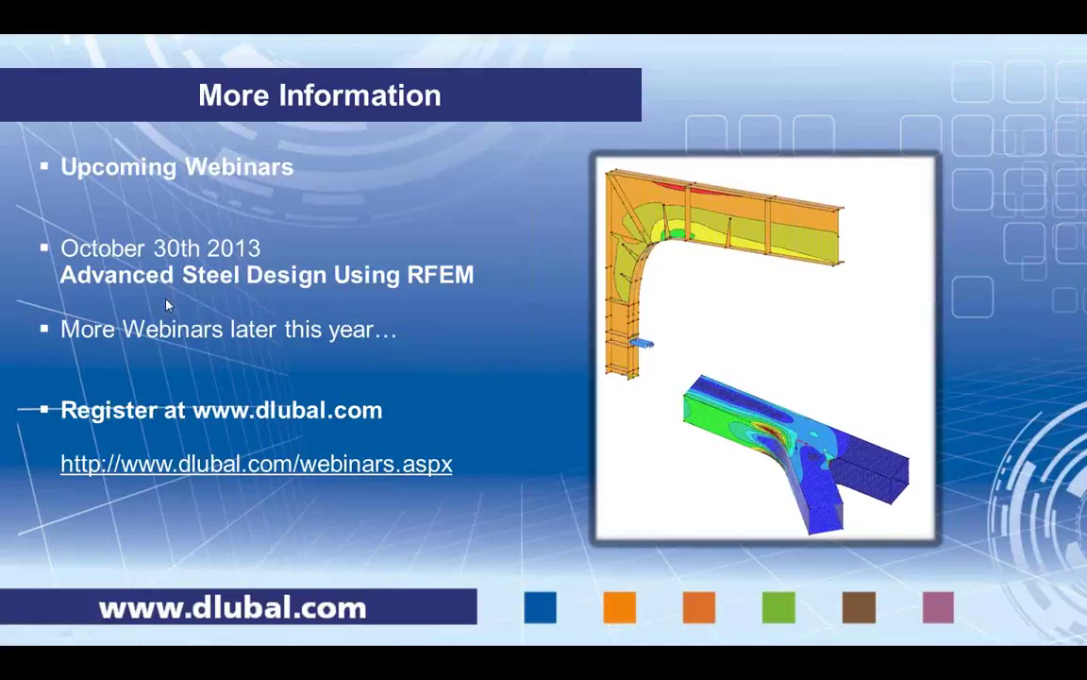
pyautogui.click(472, 373)
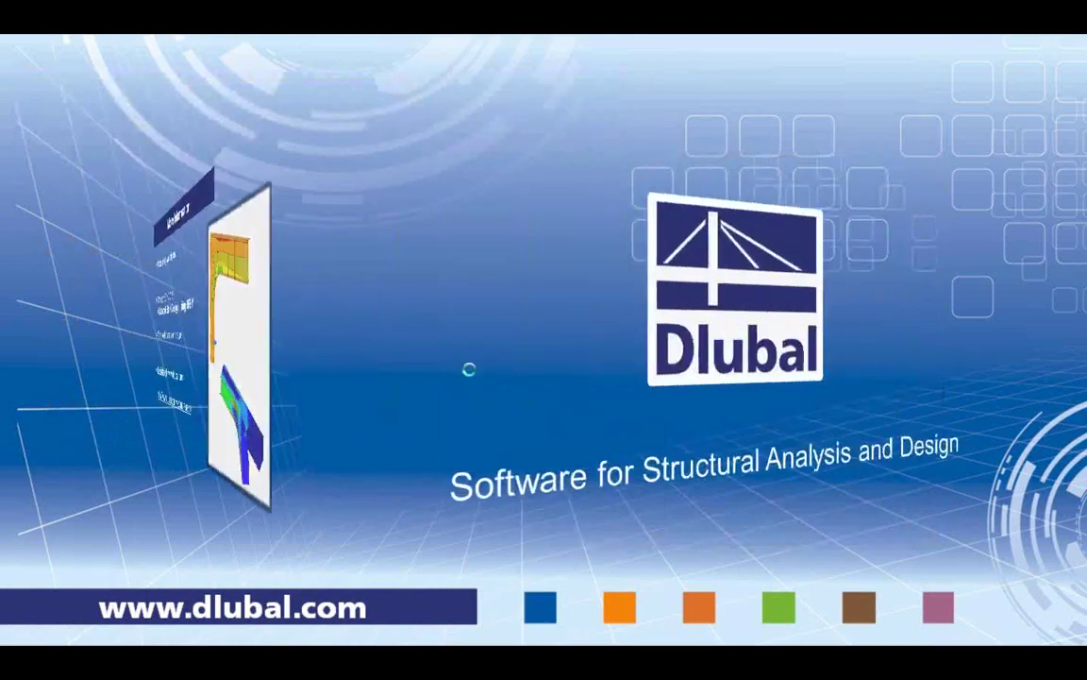